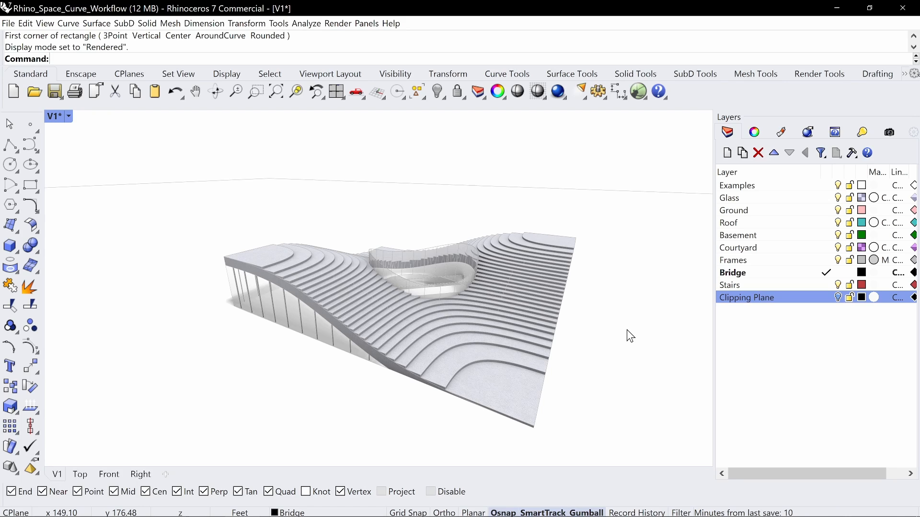
- Set the V1 viewport's display mode to Shaded
{"action": "mouse_move", "coordinate": [238, 259]}
{"action": "right_mouse_down"}
{"action": "mouse_move", "coordinate": [461, 257]}
{"action": "mouse_move", "coordinate": [240, 225]}
{"action": "right_mouse_up"}
{"action": "left_click", "coordinate": [68, 116]}
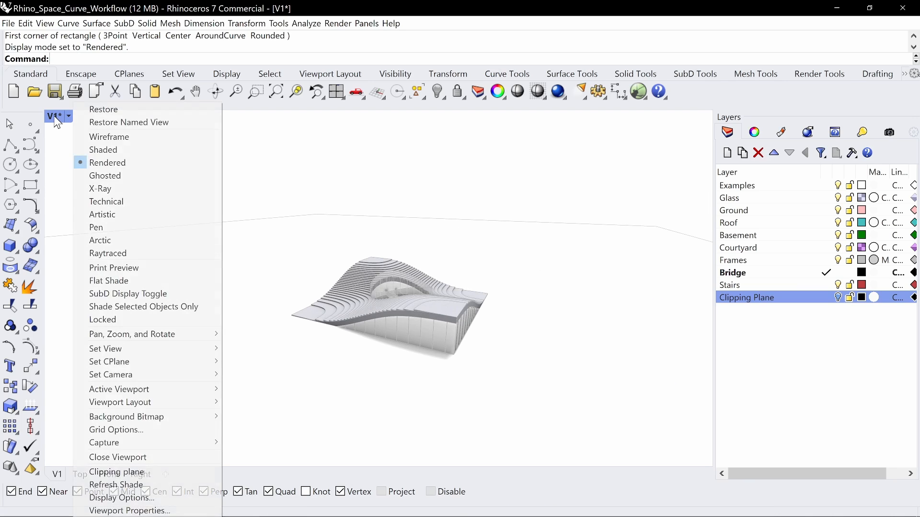
{"action": "left_click", "coordinate": [144, 150]}
{"action": "scroll", "coordinate": [378, 338], "scroll_direction": "up", "scroll_amount": 3}
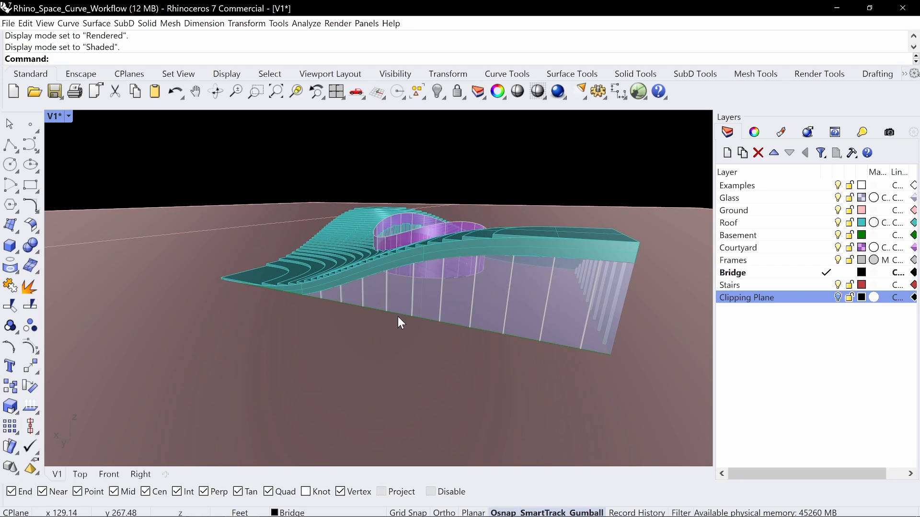
{"action": "right_click_drag", "start_coordinate": [397, 287], "coordinate": [417, 309]}
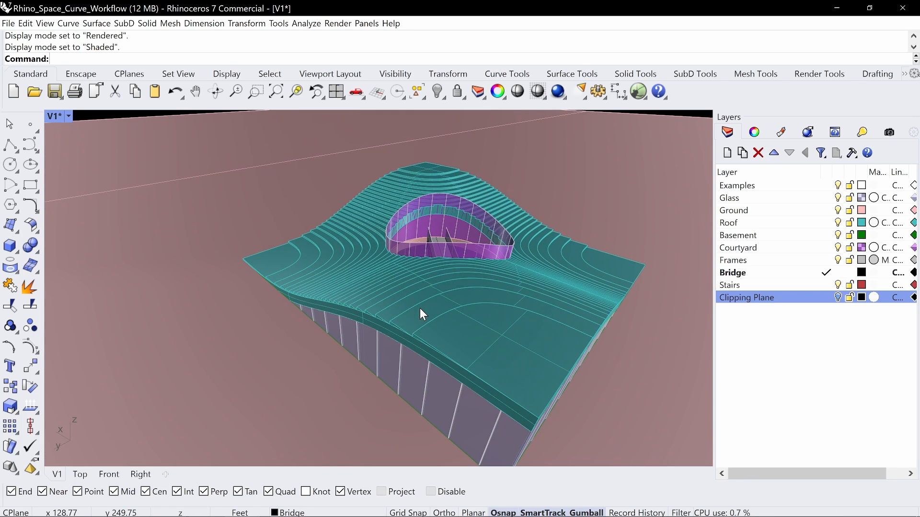
- Draw a straight line at ground level running diagonally across the building and extending beyond its far side
{"action": "type", "text": "Line"}
{"action": "key", "text": "Return"}
{"action": "scroll", "coordinate": [362, 360], "scroll_direction": "down", "scroll_amount": 2}
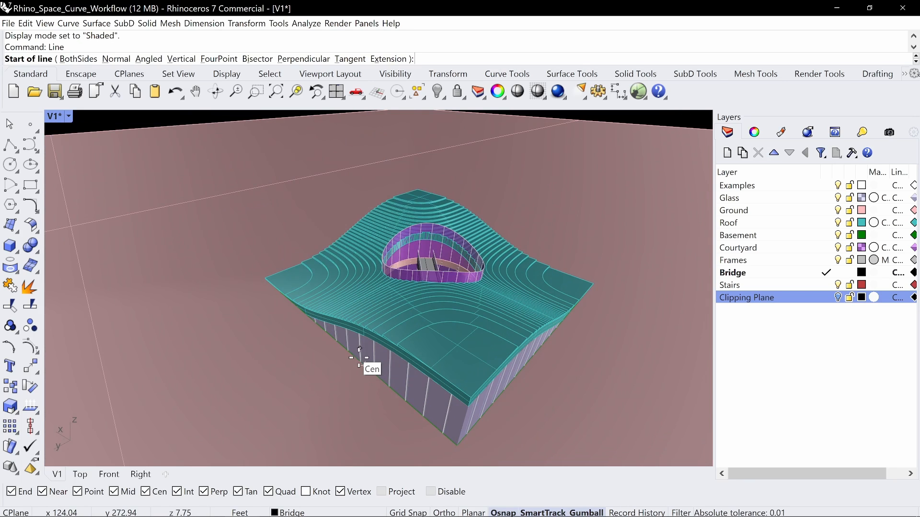
{"action": "left_click", "coordinate": [360, 363]}
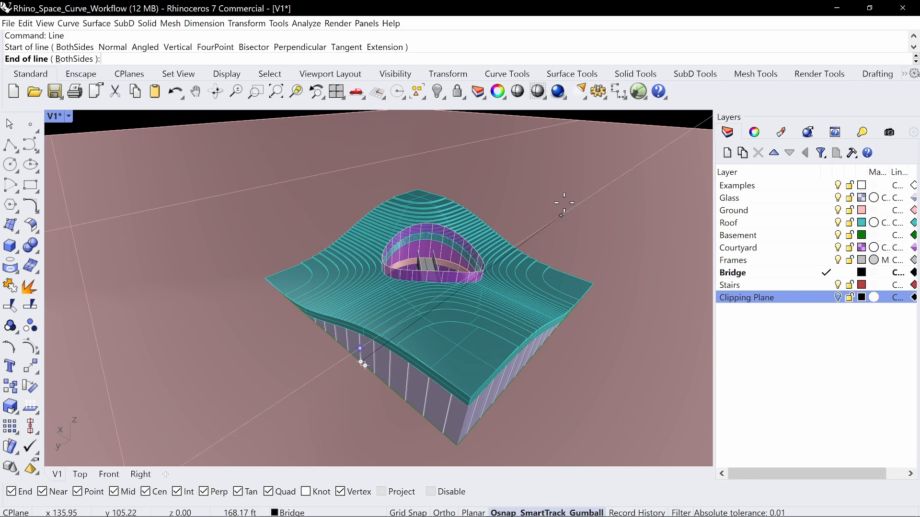
{"action": "left_click", "coordinate": [592, 201]}
- Move the ground line horizontally so it extends past the building and crosses the courtyard
{"action": "left_click", "coordinate": [563, 221]}
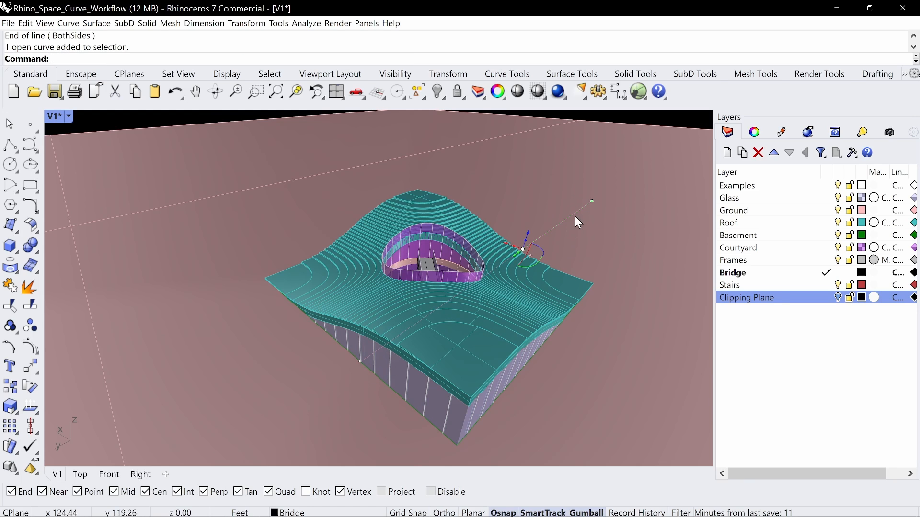
{"action": "left_click_drag", "start_coordinate": [514, 255], "coordinate": [488, 265]}
{"action": "right_click_drag", "start_coordinate": [516, 257], "coordinate": [559, 250]}
{"action": "right_click", "coordinate": [559, 251]}
{"action": "scroll", "coordinate": [440, 201], "scroll_direction": "up", "scroll_amount": 3}
{"action": "right_click_drag", "start_coordinate": [440, 201], "coordinate": [521, 317]}
{"action": "key", "text": "Escape"}
{"action": "right_click_drag", "start_coordinate": [411, 263], "coordinate": [361, 270]}
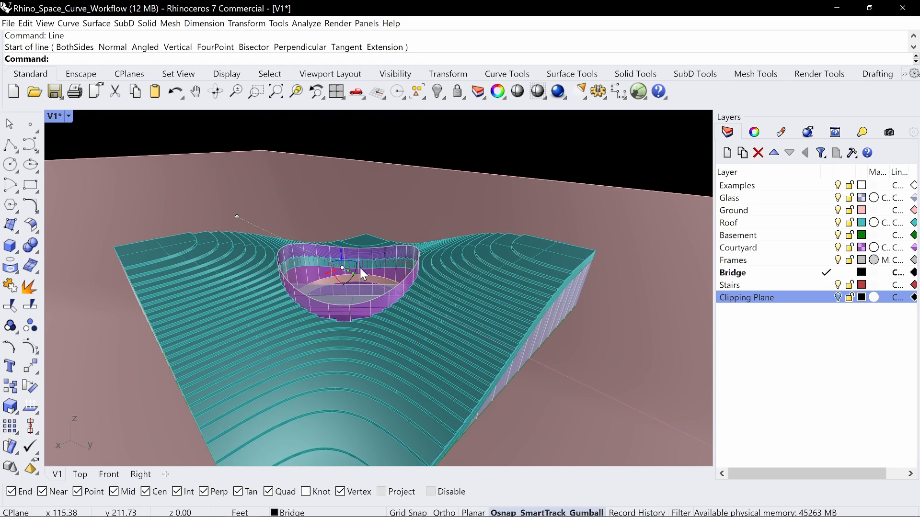
- Extrude the ground line vertically by 8 feet into an upright surface
{"action": "scroll", "coordinate": [343, 257], "scroll_direction": "up", "scroll_amount": 5}
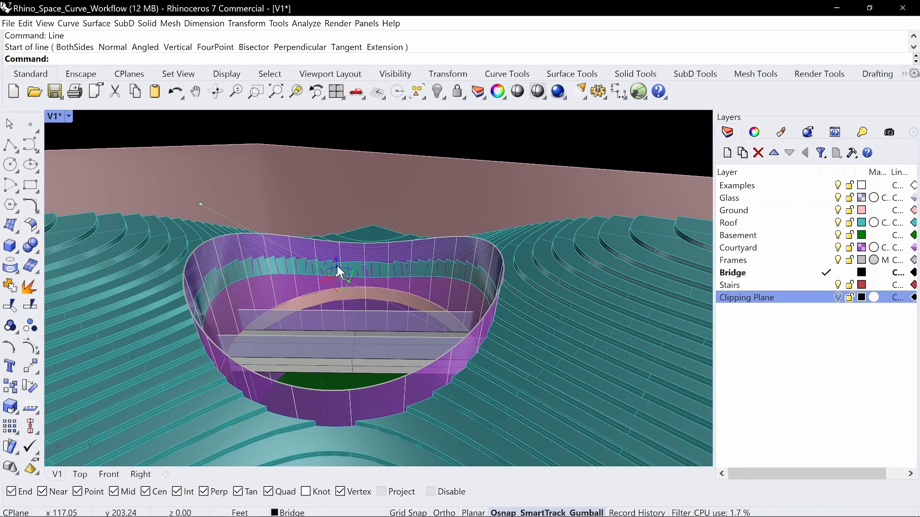
{"action": "left_click", "coordinate": [337, 265]}
{"action": "type", "text": "8"}
{"action": "key", "text": "Return"}
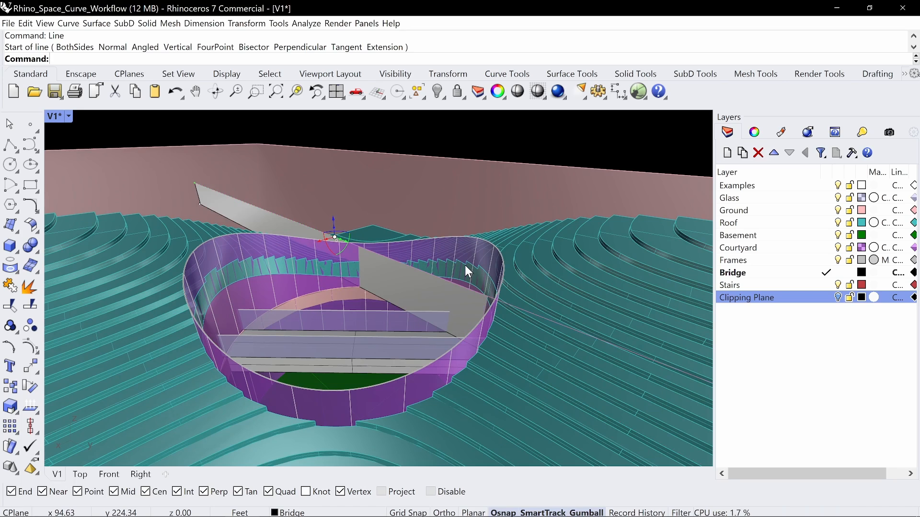
- Disable object snaps and shift the upright surface slightly sideways off its base line
{"action": "scroll", "coordinate": [465, 266], "scroll_direction": "down", "scroll_amount": 6}
{"action": "right_click_drag", "start_coordinate": [441, 264], "coordinate": [527, 256]}
{"action": "left_click", "coordinate": [571, 309]}
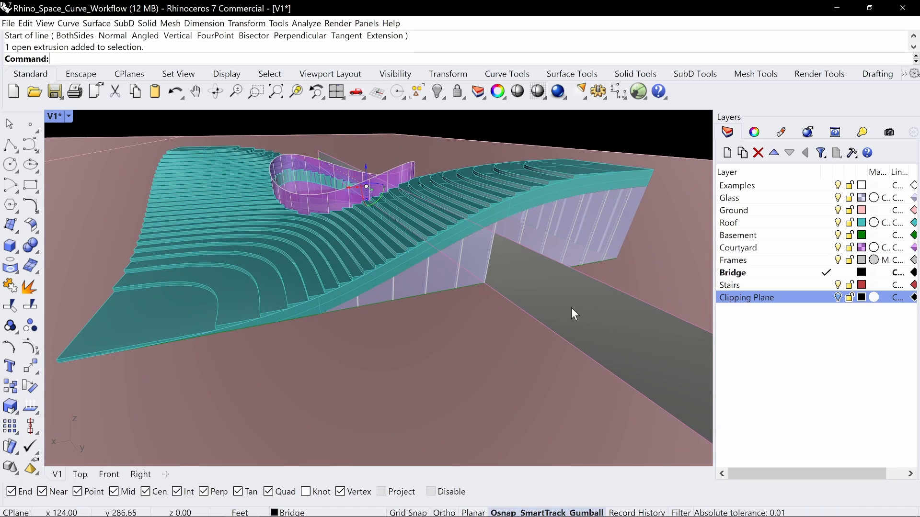
{"action": "scroll", "coordinate": [565, 287], "scroll_direction": "down", "scroll_amount": 5}
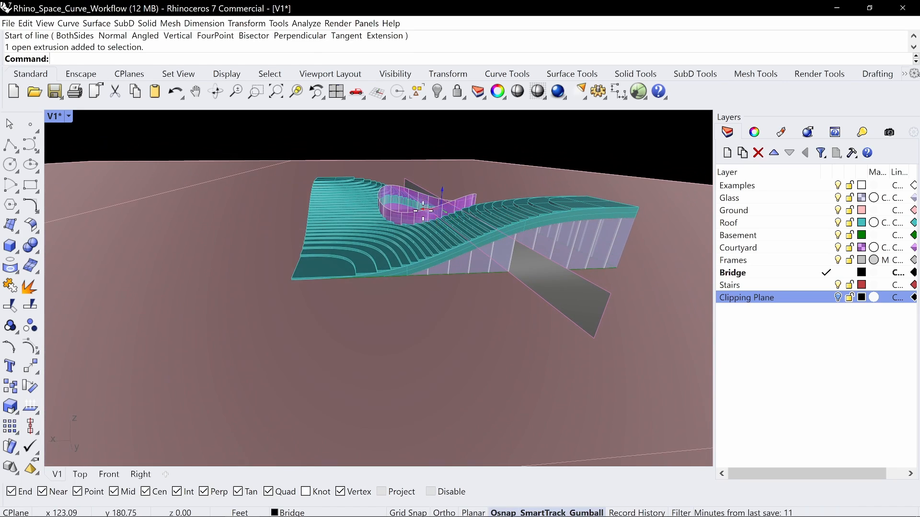
{"action": "left_click_drag", "start_coordinate": [424, 217], "coordinate": [489, 249]}
{"action": "scroll", "coordinate": [470, 227], "scroll_direction": "up", "scroll_amount": 4}
{"action": "left_click", "coordinate": [433, 490]}
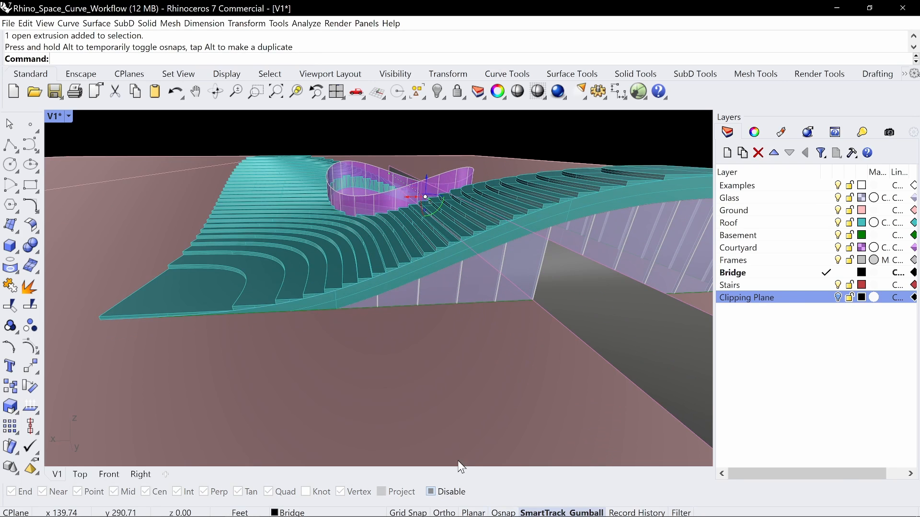
{"action": "left_click_drag", "start_coordinate": [410, 196], "coordinate": [402, 197]}
- Delete the original ground line beside the upright surface
{"action": "right_click_drag", "start_coordinate": [402, 197], "coordinate": [336, 274]}
{"action": "scroll", "coordinate": [412, 220], "scroll_direction": "down", "scroll_amount": 7}
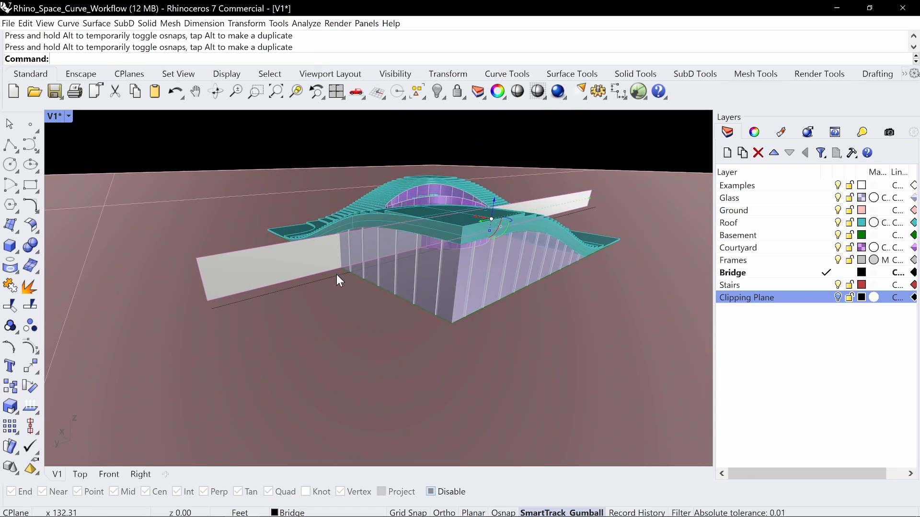
{"action": "left_click", "coordinate": [338, 274]}
{"action": "key", "text": "Delete"}
- Examine the upright surface from inside the building to judge the headroom between the floor and the roof
{"action": "scroll", "coordinate": [367, 243], "scroll_direction": "up", "scroll_amount": 7}
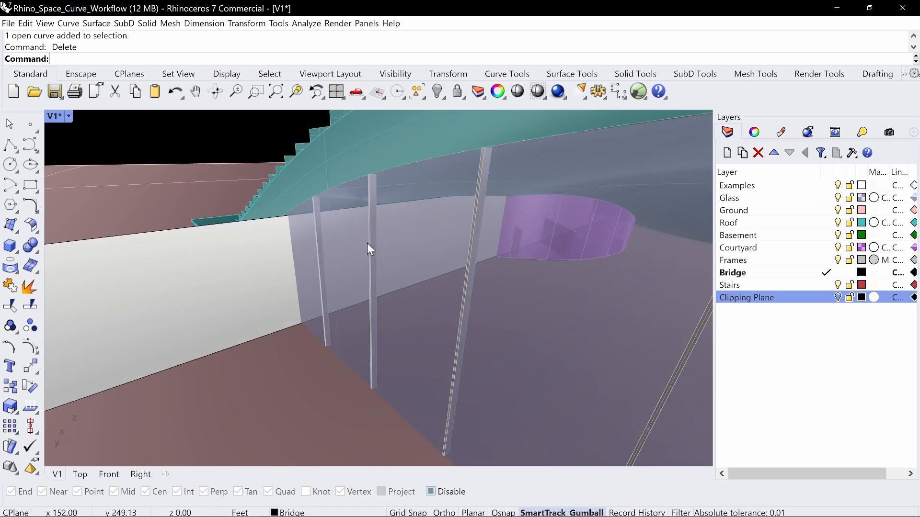
{"action": "right_click_drag", "start_coordinate": [367, 243], "coordinate": [405, 234]}
{"action": "scroll", "coordinate": [347, 227], "scroll_direction": "up", "scroll_amount": 3}
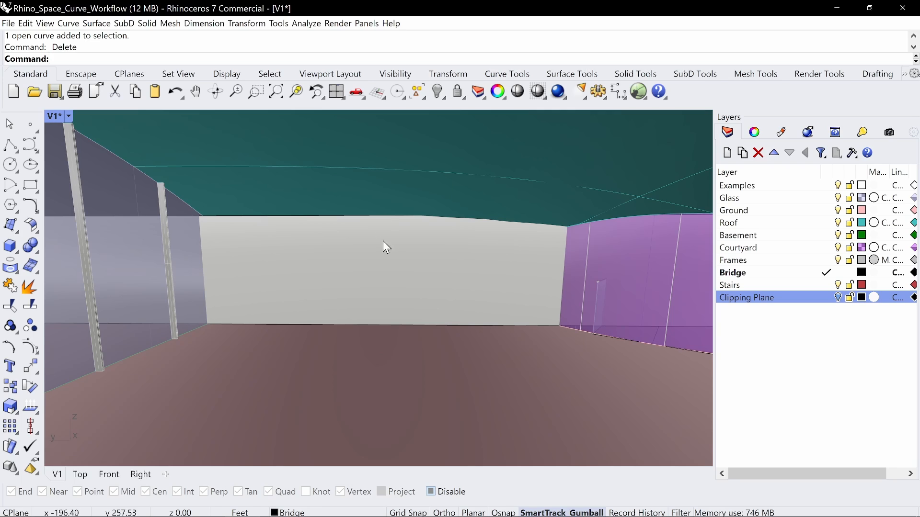
{"action": "key", "text": "ctrl+alt+g"}
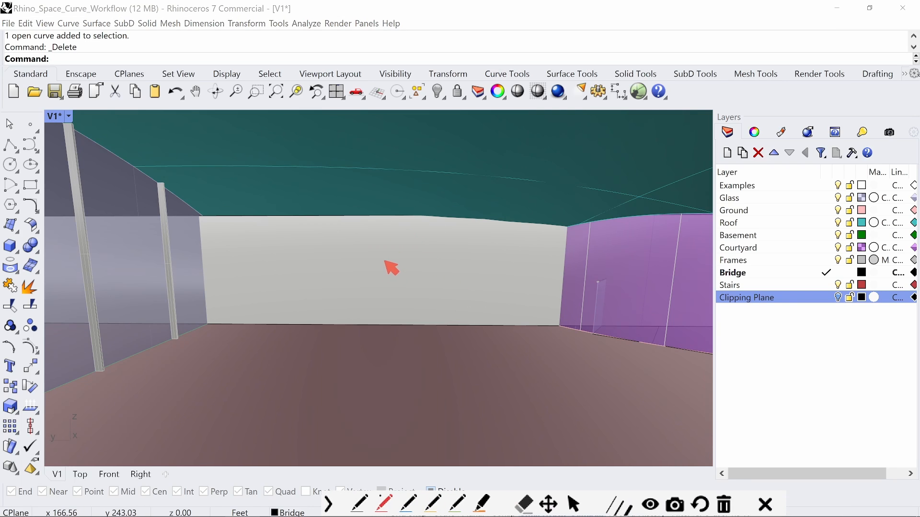
{"action": "left_click_drag", "start_coordinate": [384, 257], "coordinate": [384, 308]}
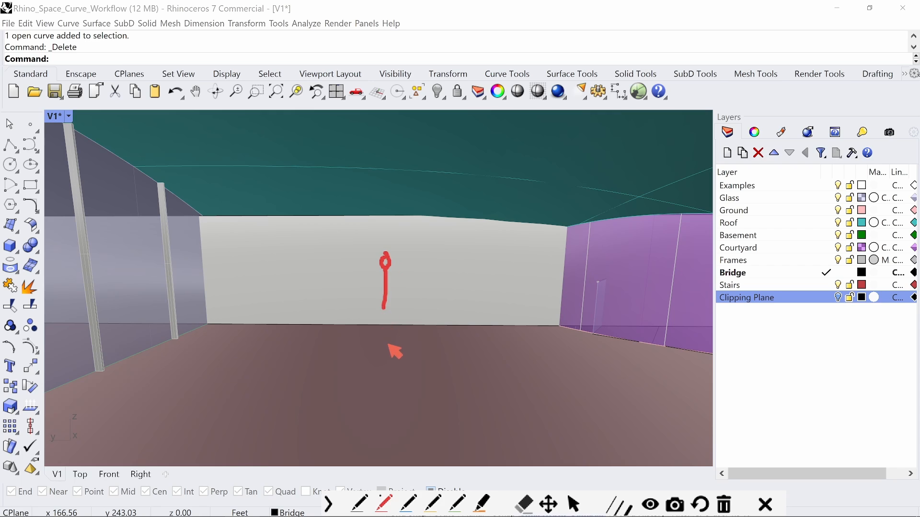
{"action": "left_click_drag", "start_coordinate": [385, 271], "coordinate": [383, 325]}
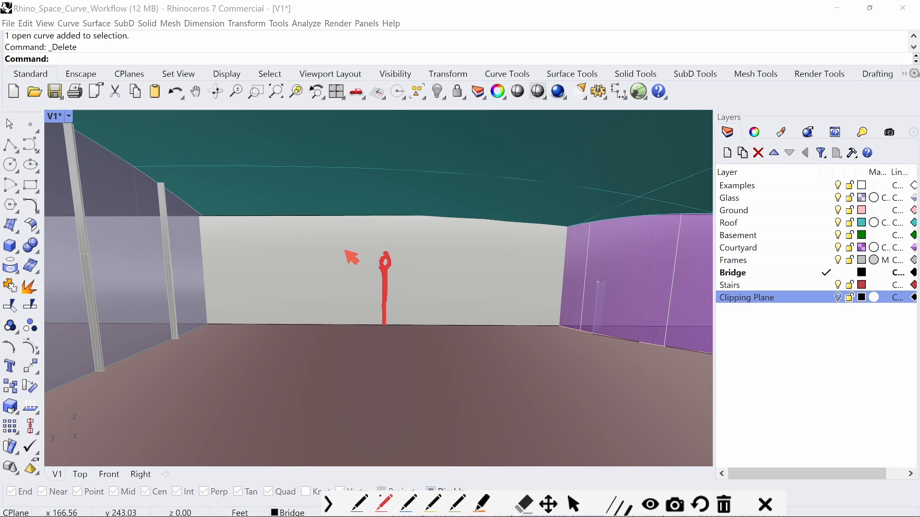
{"action": "left_click_drag", "start_coordinate": [343, 250], "coordinate": [415, 248]}
{"action": "mouse_move", "coordinate": [365, 212]}
{"action": "left_mouse_down"}
{"action": "mouse_move", "coordinate": [410, 213]}
{"action": "mouse_move", "coordinate": [390, 246]}
{"action": "left_mouse_up"}
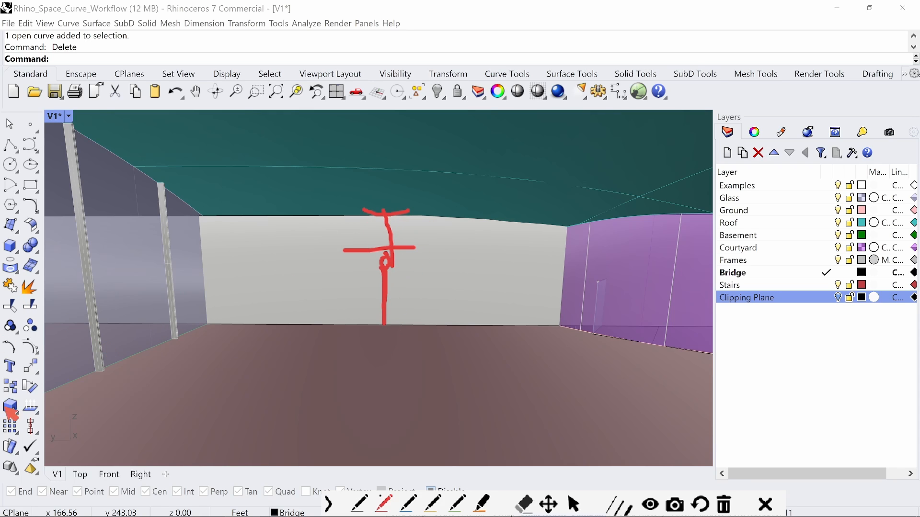
{"action": "key", "text": "Escape"}
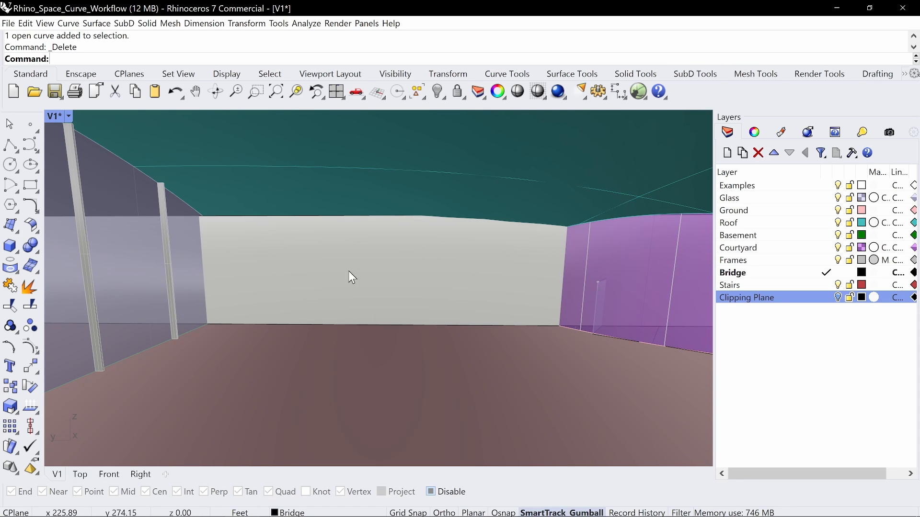
{"action": "mouse_move", "coordinate": [464, 290]}
{"action": "right_mouse_down"}
{"action": "mouse_move", "coordinate": [358, 255]}
{"action": "mouse_move", "coordinate": [405, 256]}
{"action": "mouse_move", "coordinate": [456, 286]}
{"action": "mouse_move", "coordinate": [493, 280]}
{"action": "mouse_move", "coordinate": [468, 258]}
{"action": "mouse_move", "coordinate": [478, 272]}
{"action": "mouse_move", "coordinate": [498, 270]}
{"action": "mouse_move", "coordinate": [468, 274]}
{"action": "right_mouse_up"}
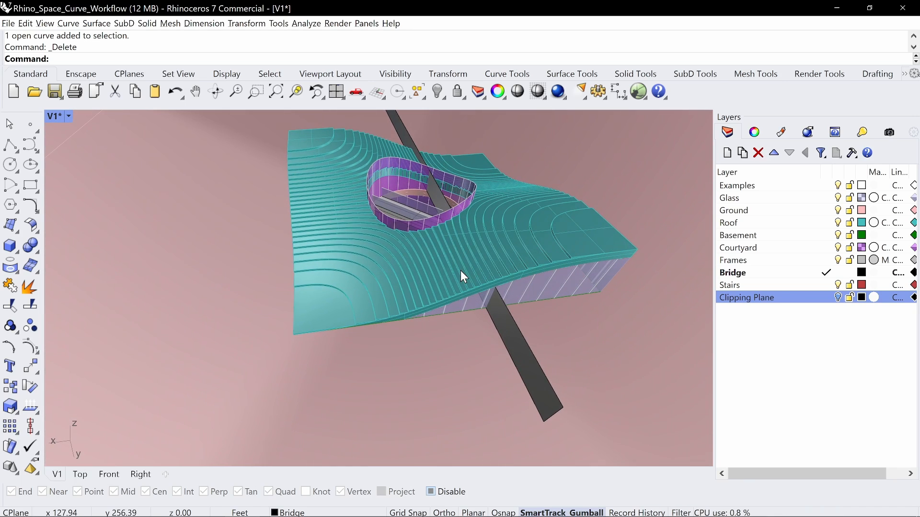
{"action": "key", "text": "ctrl+alt+g"}
{"action": "mouse_move", "coordinate": [289, 233]}
{"action": "left_mouse_down"}
{"action": "mouse_move", "coordinate": [439, 226]}
{"action": "mouse_move", "coordinate": [472, 309]}
{"action": "mouse_move", "coordinate": [311, 333]}
{"action": "mouse_move", "coordinate": [292, 248]}
{"action": "left_mouse_up"}
{"action": "mouse_move", "coordinate": [415, 146]}
{"action": "left_mouse_down"}
{"action": "mouse_move", "coordinate": [446, 225]}
{"action": "mouse_move", "coordinate": [539, 211]}
{"action": "mouse_move", "coordinate": [498, 165]}
{"action": "mouse_move", "coordinate": [420, 162]}
{"action": "mouse_move", "coordinate": [480, 143]}
{"action": "mouse_move", "coordinate": [443, 206]}
{"action": "mouse_move", "coordinate": [505, 208]}
{"action": "left_mouse_up"}
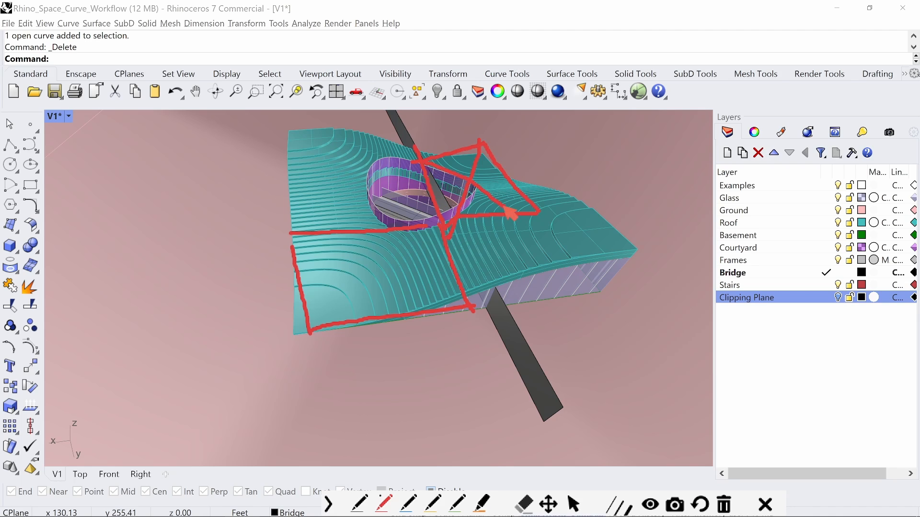
{"action": "left_click_drag", "start_coordinate": [425, 221], "coordinate": [311, 330]}
{"action": "left_click_drag", "start_coordinate": [299, 228], "coordinate": [377, 298]}
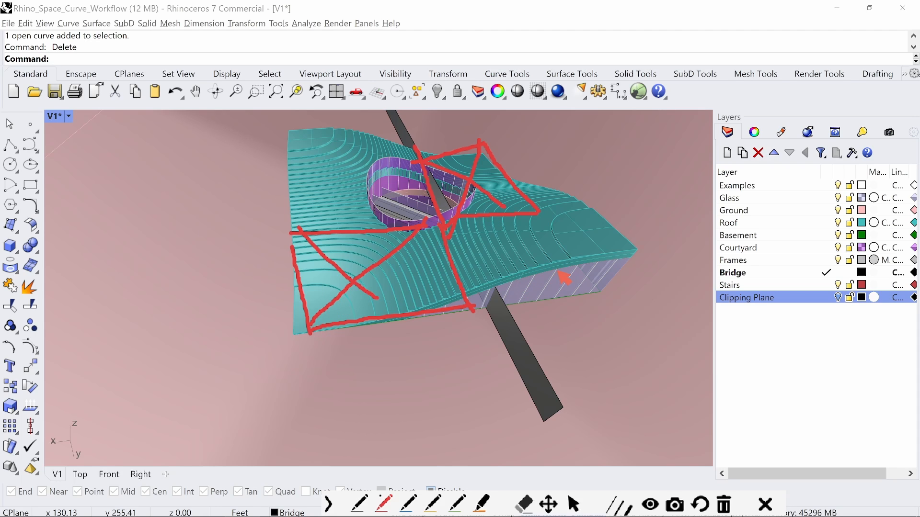
{"action": "mouse_move", "coordinate": [558, 272]}
{"action": "left_mouse_down"}
{"action": "mouse_move", "coordinate": [542, 256]}
{"action": "mouse_move", "coordinate": [448, 239]}
{"action": "mouse_move", "coordinate": [413, 259]}
{"action": "left_mouse_up"}
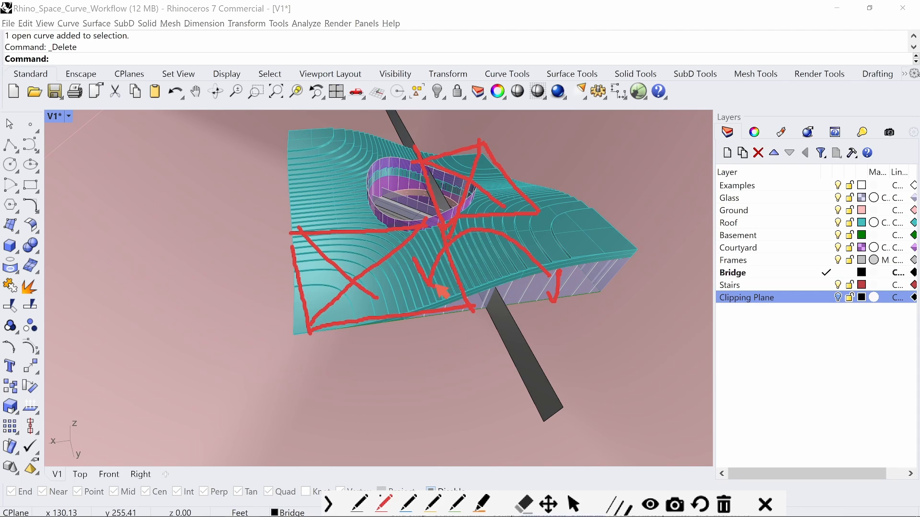
{"action": "key", "text": "Escape"}
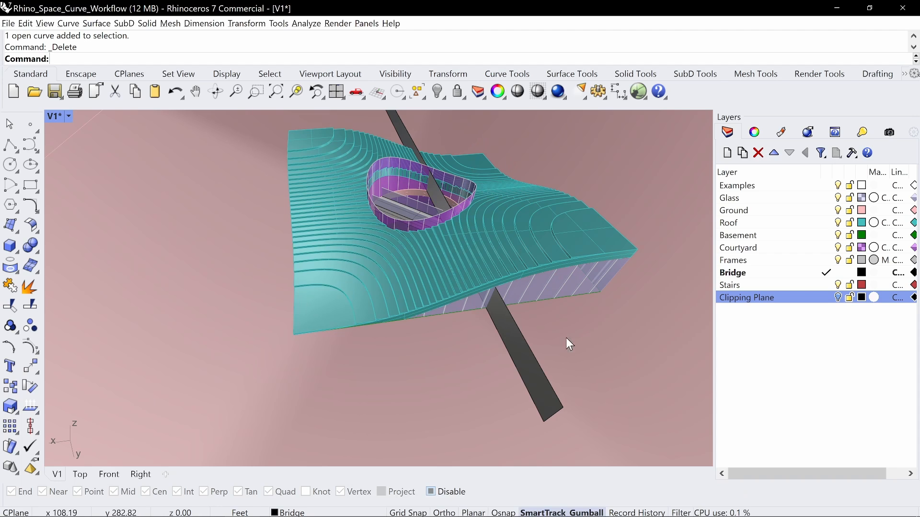
- Re-enable object snaps and mirror a copy of the upright surface about the line between two opposite roof corners
{"action": "left_click", "coordinate": [512, 331]}
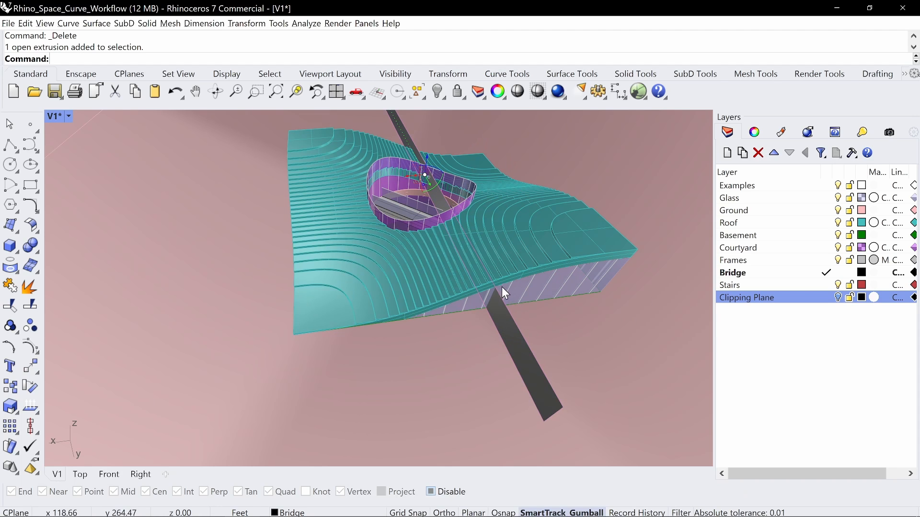
{"action": "right_click_drag", "start_coordinate": [501, 286], "coordinate": [444, 233]}
{"action": "right_click_drag", "start_coordinate": [282, 339], "coordinate": [392, 308]}
{"action": "type", "text": "mirror"}
{"action": "key", "text": "Return"}
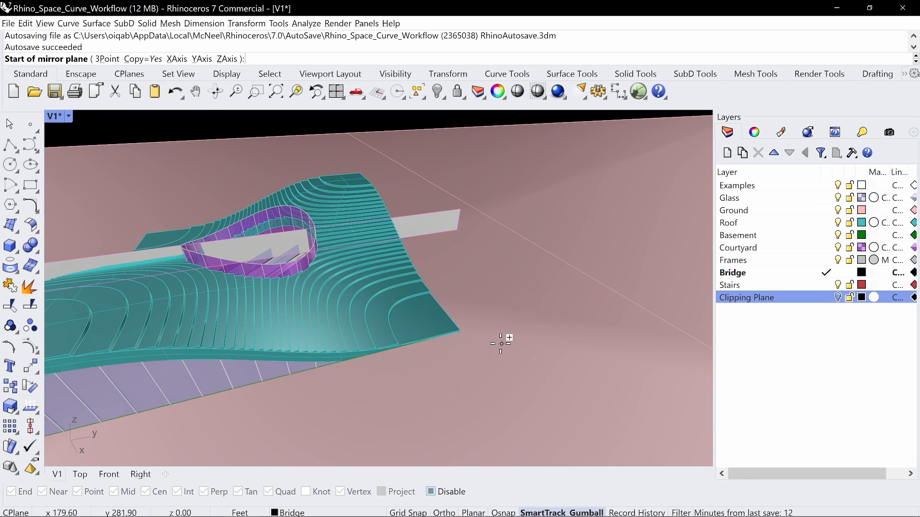
{"action": "scroll", "coordinate": [501, 333], "scroll_direction": "up", "scroll_amount": 4}
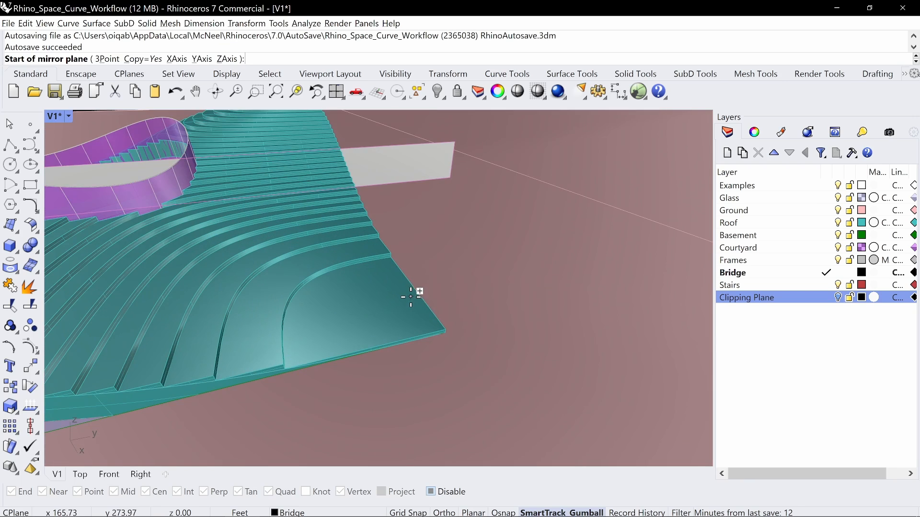
{"action": "left_click", "coordinate": [443, 492]}
{"action": "left_click", "coordinate": [445, 330]}
{"action": "scroll", "coordinate": [445, 330], "scroll_direction": "down", "scroll_amount": 5}
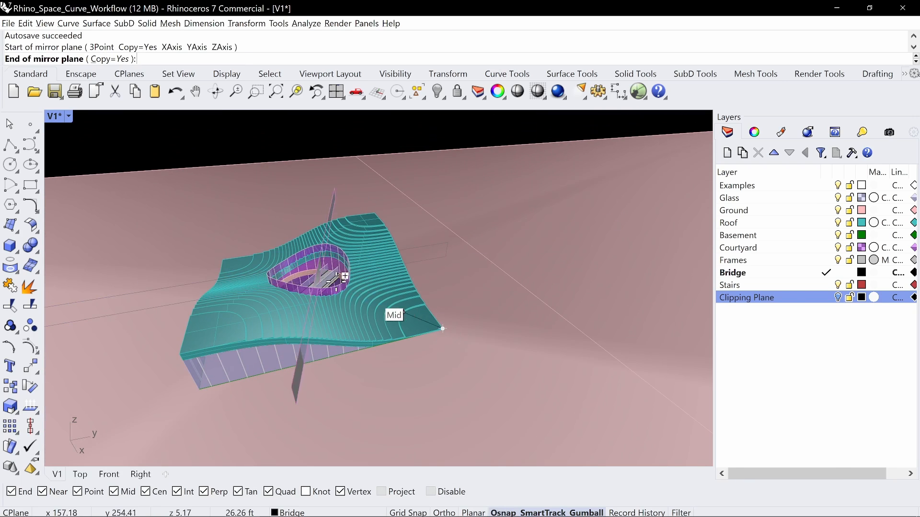
{"action": "right_click_drag", "start_coordinate": [390, 314], "coordinate": [345, 242]}
{"action": "scroll", "coordinate": [240, 305], "scroll_direction": "up", "scroll_amount": 2}
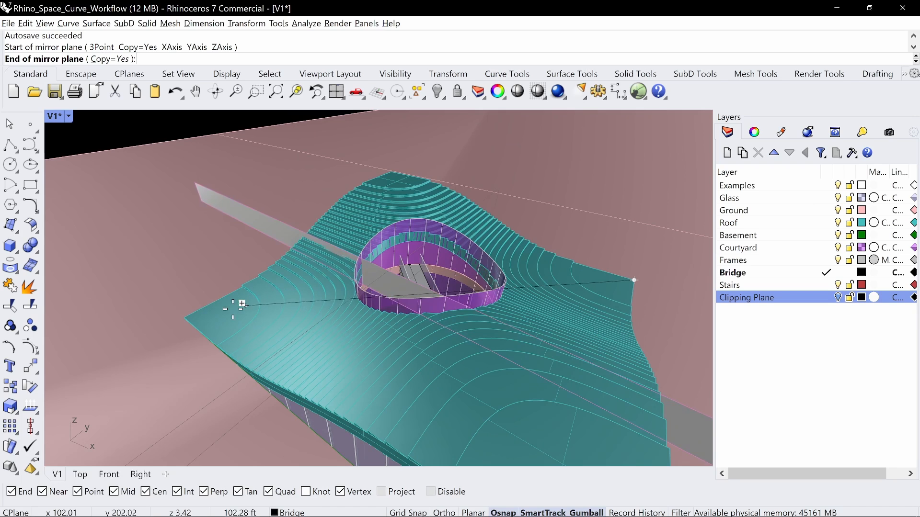
{"action": "left_click", "coordinate": [188, 317]}
- Generate the intersection curves between the two upright surfaces and the ground with Intersect
{"action": "scroll", "coordinate": [217, 307], "scroll_direction": "down", "scroll_amount": 5}
{"action": "right_click_drag", "start_coordinate": [285, 289], "coordinate": [513, 305]}
{"action": "left_click", "coordinate": [513, 307]}
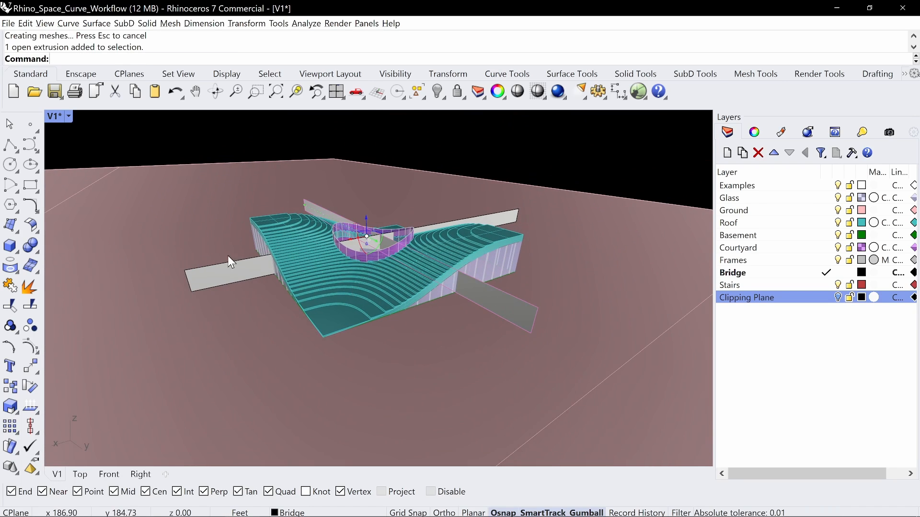
{"action": "left_click", "coordinate": [257, 270], "text": "shift"}
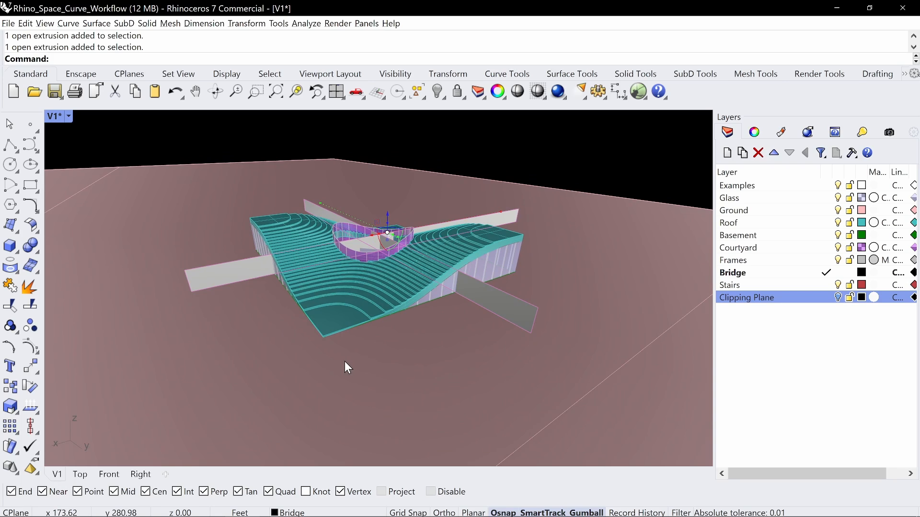
{"action": "type", "text": "Intersect"}
{"action": "key", "text": "Return"}
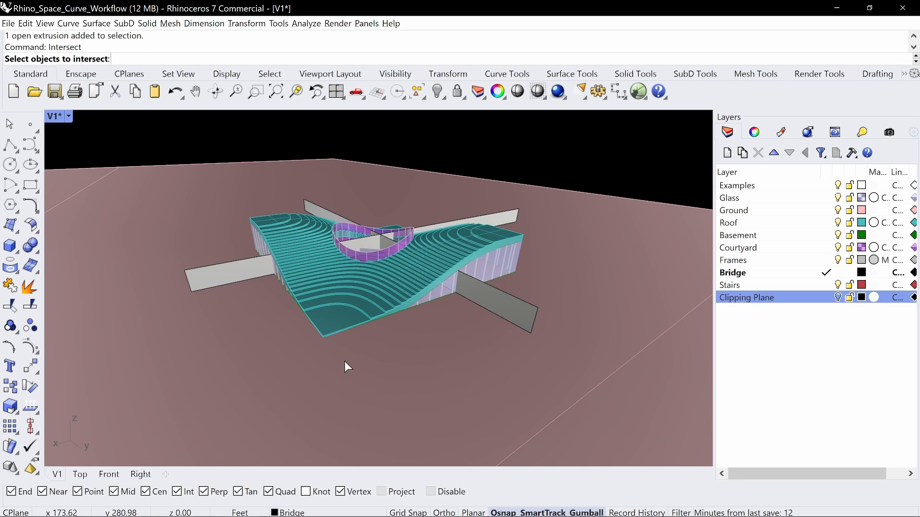
{"action": "left_click", "coordinate": [275, 331]}
{"action": "left_click", "coordinate": [238, 276]}
{"action": "left_click", "coordinate": [521, 307]}
{"action": "key", "text": "Return"}
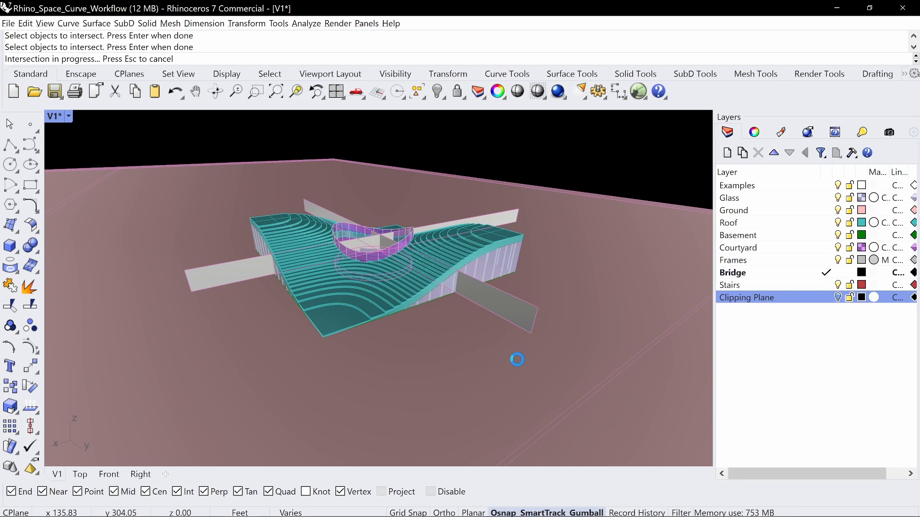
{"action": "key", "text": "Escape"}
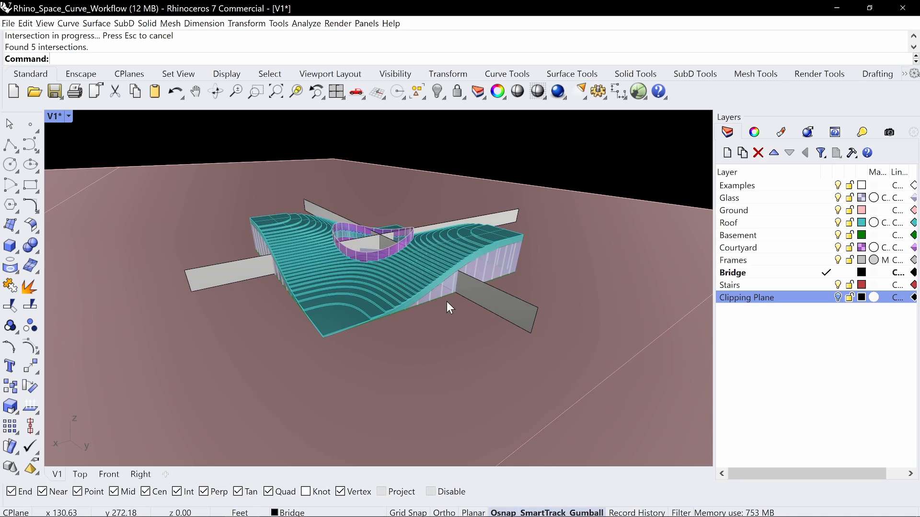
{"action": "left_click", "coordinate": [450, 296]}
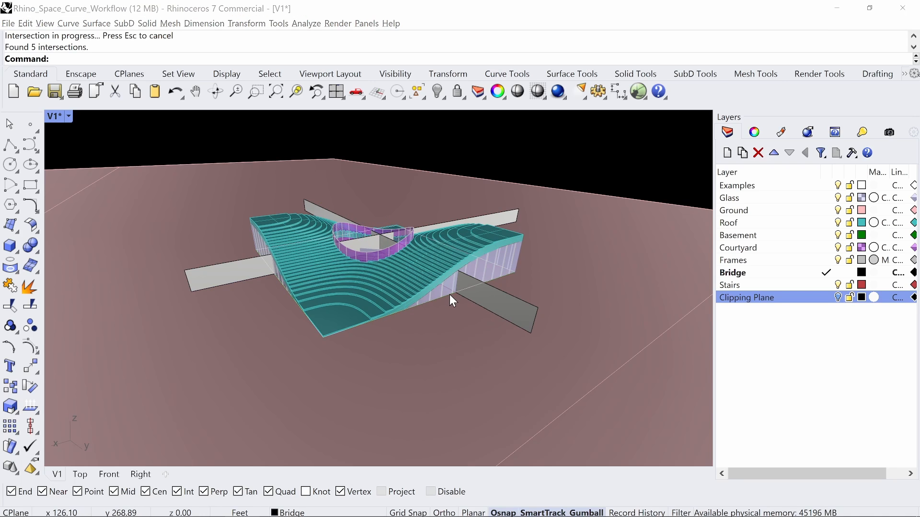
{"action": "left_click", "coordinate": [478, 323]}
{"action": "left_click", "coordinate": [476, 308], "text": "shift"}
{"action": "key", "text": "Escape"}
- Isolate the building's ground outline together with the two intersection lines that cross it
{"action": "left_click", "coordinate": [482, 308]}
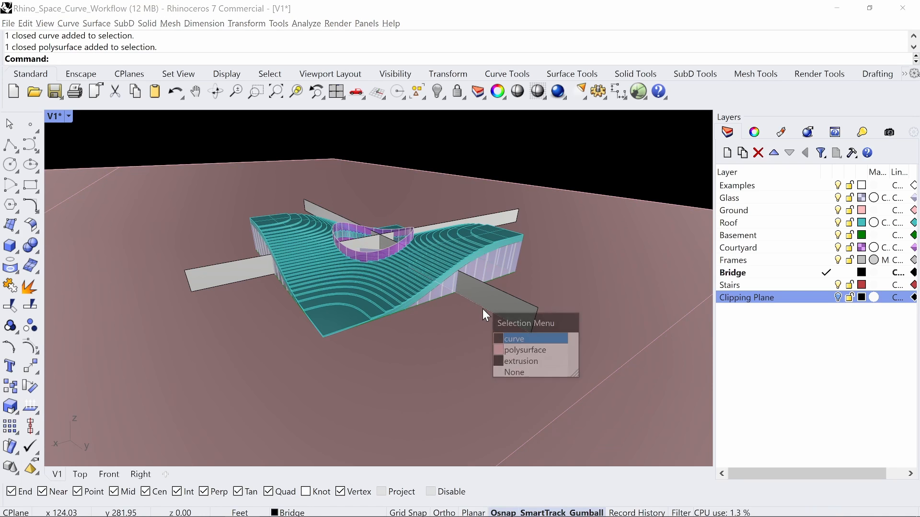
{"action": "left_click", "coordinate": [510, 338]}
{"action": "scroll", "coordinate": [435, 295], "scroll_direction": "up", "scroll_amount": 7}
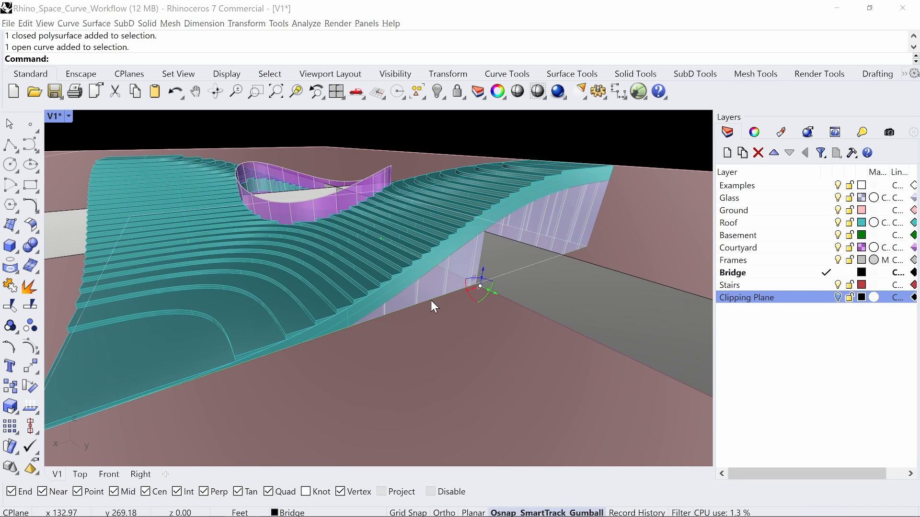
{"action": "left_click", "coordinate": [430, 301], "text": "shift"}
{"action": "left_click", "coordinate": [463, 327]}
{"action": "scroll", "coordinate": [479, 297], "scroll_direction": "down", "scroll_amount": 7}
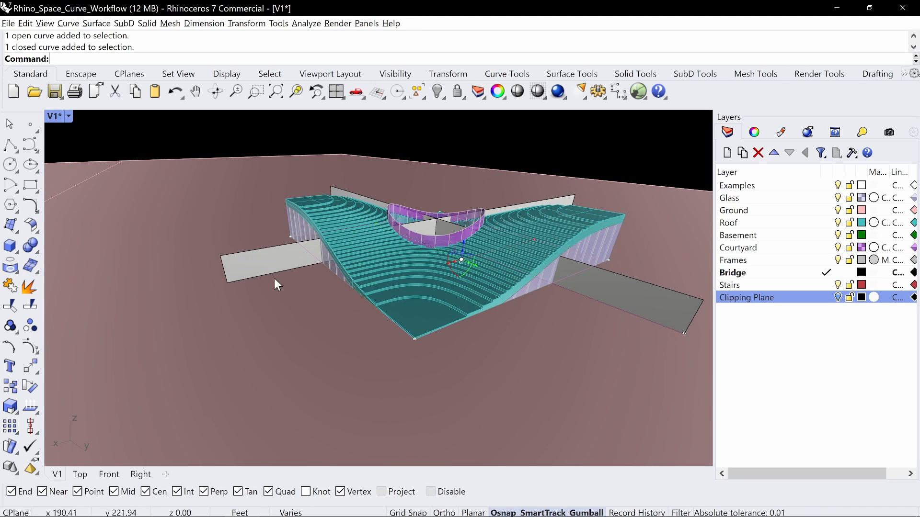
{"action": "left_click", "coordinate": [273, 274], "text": "shift"}
{"action": "right_click", "coordinate": [272, 274]}
{"action": "type", "text": "Isolate"}
{"action": "key", "text": "Return"}
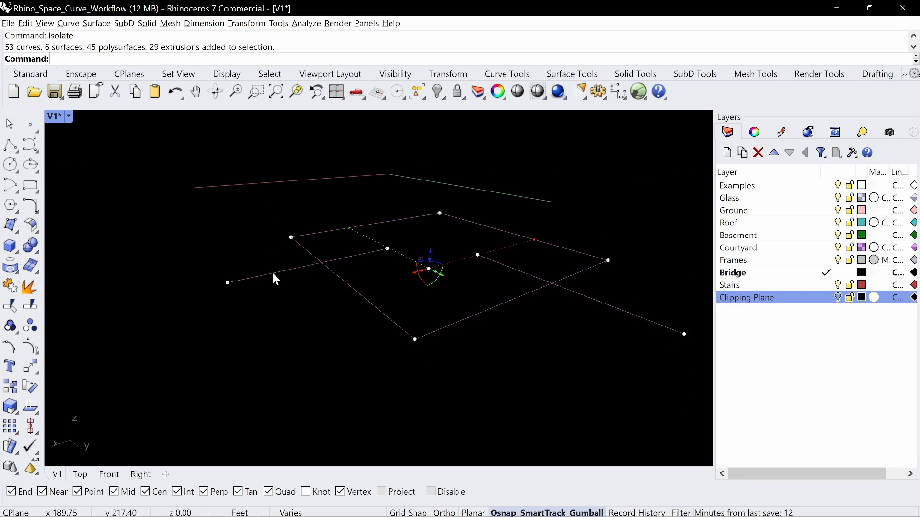
{"action": "key", "text": "Escape"}
- Set the viewport's display mode to Rendered
{"action": "right_click_drag", "start_coordinate": [327, 209], "coordinate": [332, 235]}
{"action": "right_click", "coordinate": [55, 118]}
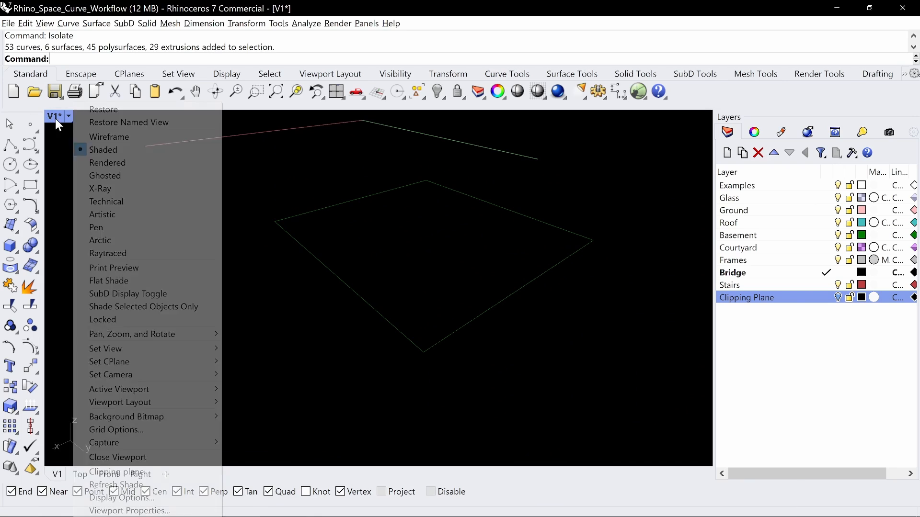
{"action": "left_click", "coordinate": [115, 138]}
{"action": "right_click", "coordinate": [57, 120]}
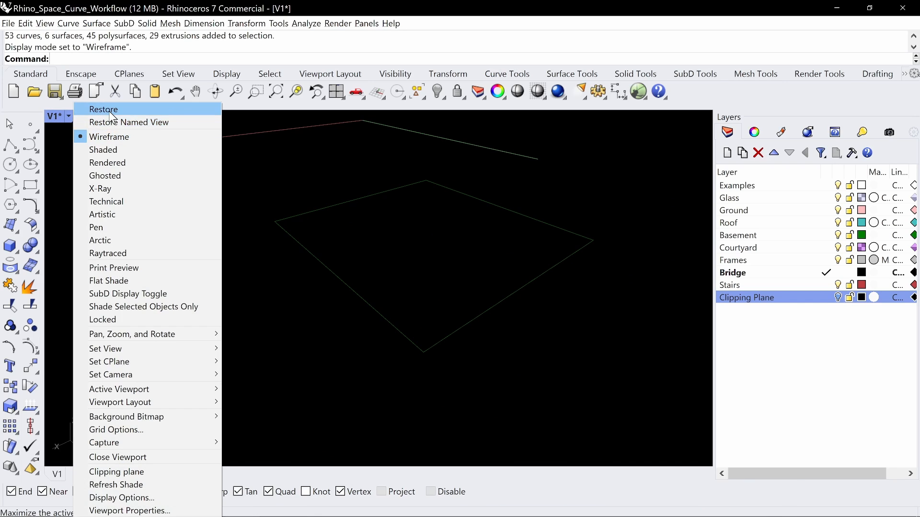
{"action": "left_click", "coordinate": [122, 161]}
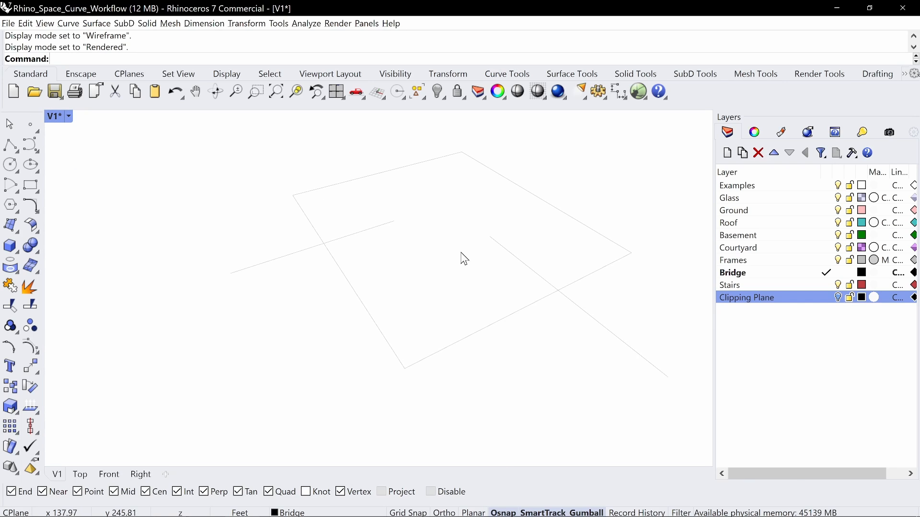
{"action": "mouse_move", "coordinate": [461, 253]}
{"action": "right_mouse_down", "text": "shift"}
{"action": "mouse_move", "coordinate": [437, 237]}
{"action": "mouse_move", "coordinate": [453, 249]}
{"action": "right_mouse_up", "text": "shift"}
- Draw a rectangle between the two points where the intersection lines cross the building outline
{"action": "type", "text": "Rectangle"}
{"action": "key", "text": "Return"}
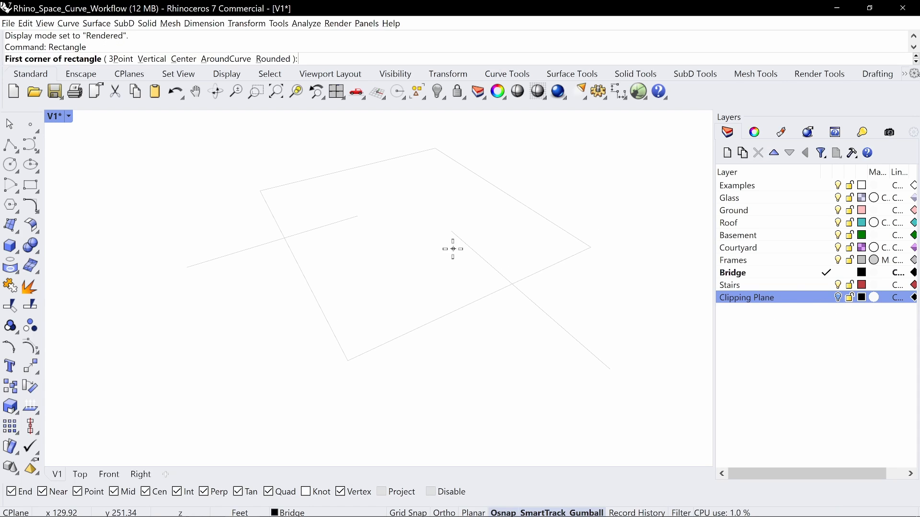
{"action": "left_click", "coordinate": [285, 239]}
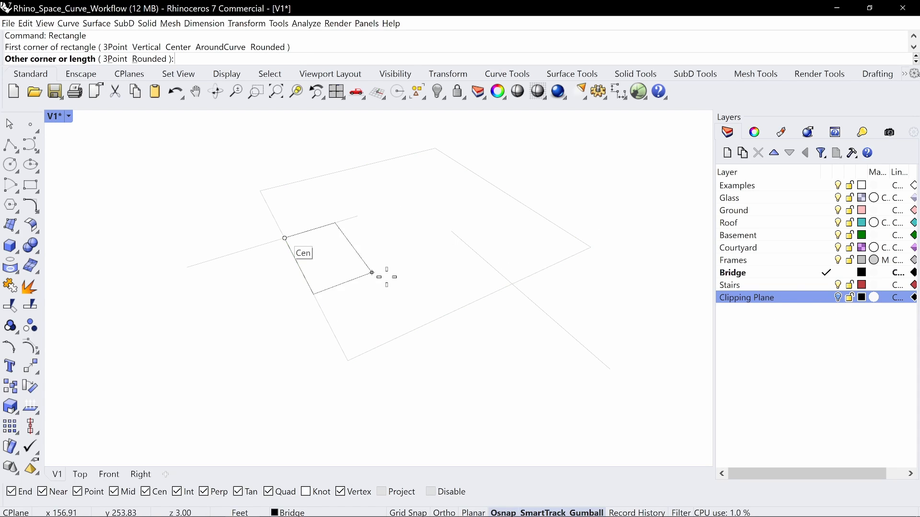
{"action": "left_click", "coordinate": [513, 286]}
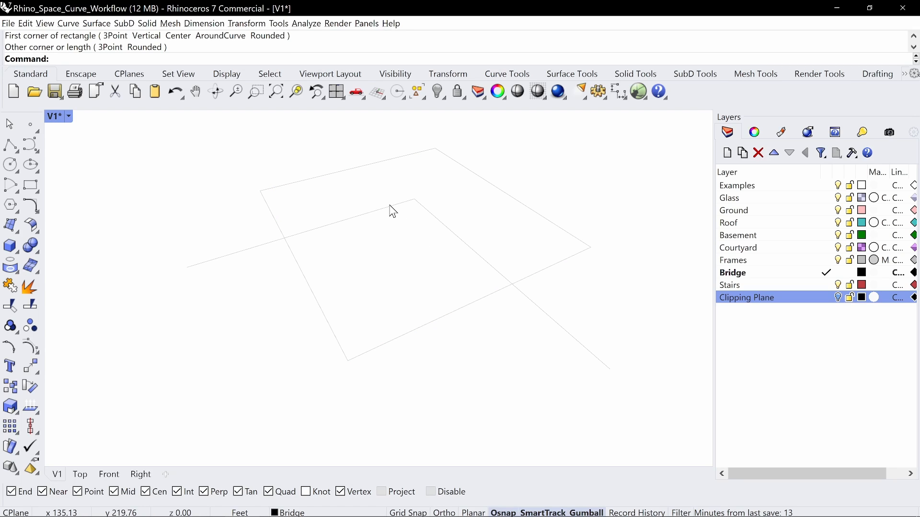
- Unisolate the hidden building objects and set the viewport's display mode to Shaded
{"action": "type", "text": "Unisolate"}
{"action": "key", "text": "Return"}
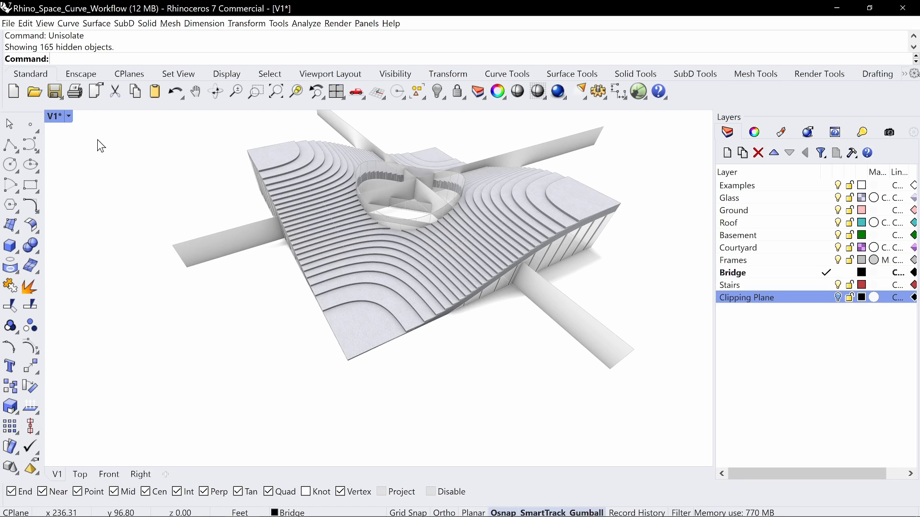
{"action": "left_click", "coordinate": [57, 123]}
{"action": "left_click", "coordinate": [113, 149]}
- Isolate the new rectangle together with the roof and the ground
{"action": "mouse_move", "coordinate": [288, 215]}
{"action": "right_mouse_down"}
{"action": "mouse_move", "coordinate": [429, 266]}
{"action": "mouse_move", "coordinate": [419, 245]}
{"action": "right_mouse_up"}
{"action": "scroll", "coordinate": [464, 287], "scroll_direction": "up", "scroll_amount": 5}
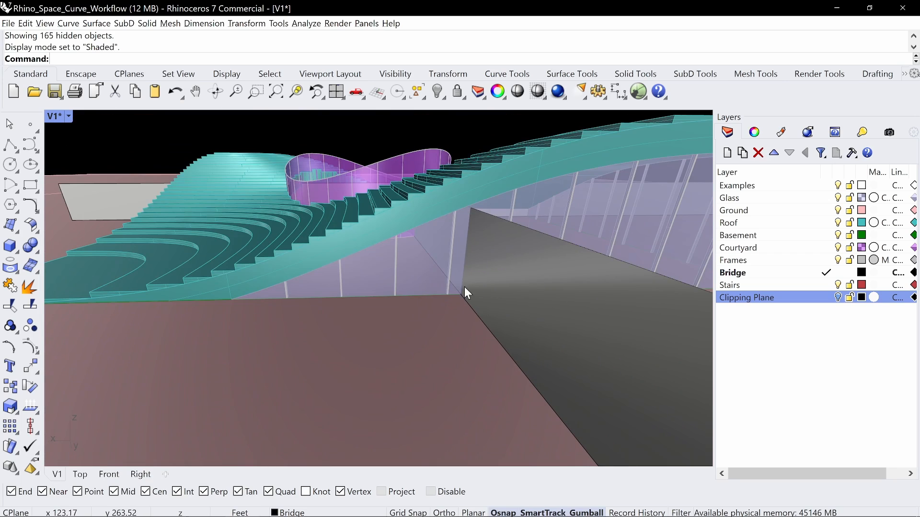
{"action": "left_click", "coordinate": [440, 263]}
{"action": "left_click", "coordinate": [435, 264]}
{"action": "left_click", "coordinate": [430, 261]}
{"action": "scroll", "coordinate": [429, 261], "scroll_direction": "down", "scroll_amount": 5}
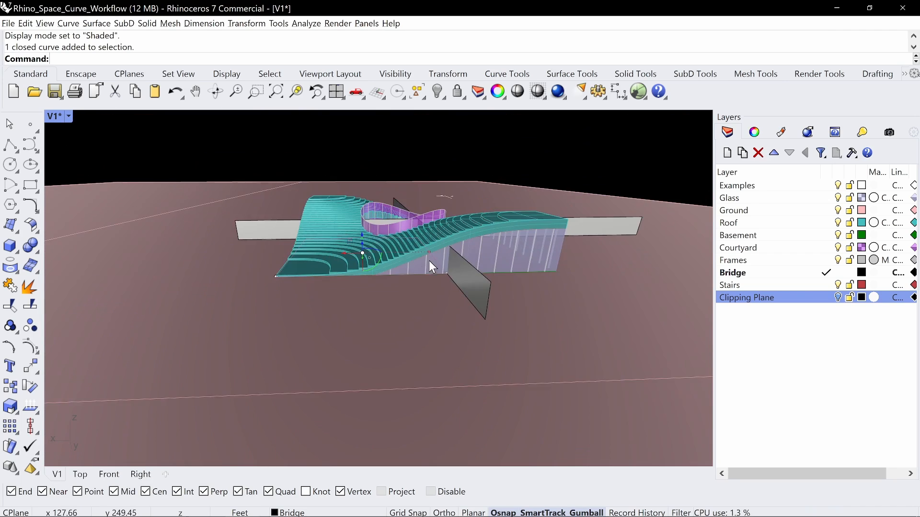
{"action": "right_click_drag", "start_coordinate": [429, 260], "coordinate": [450, 245]}
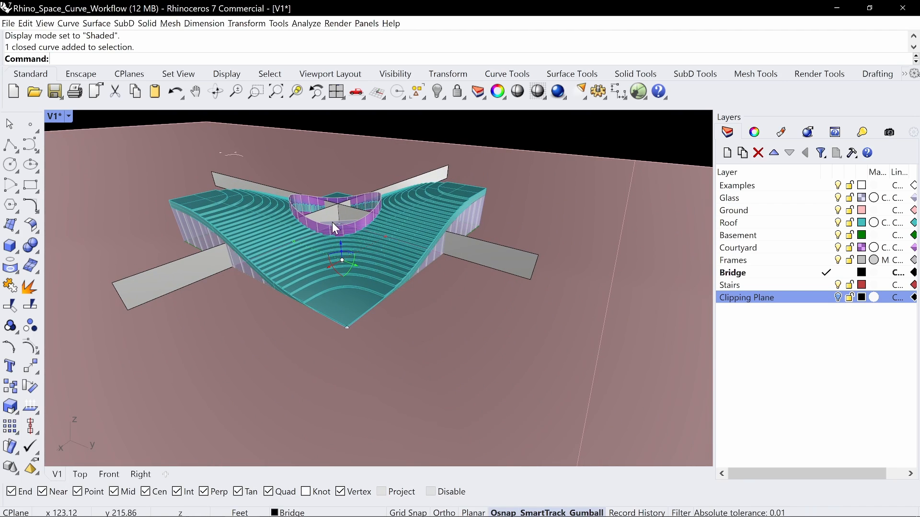
{"action": "left_click", "coordinate": [340, 304], "text": "shift"}
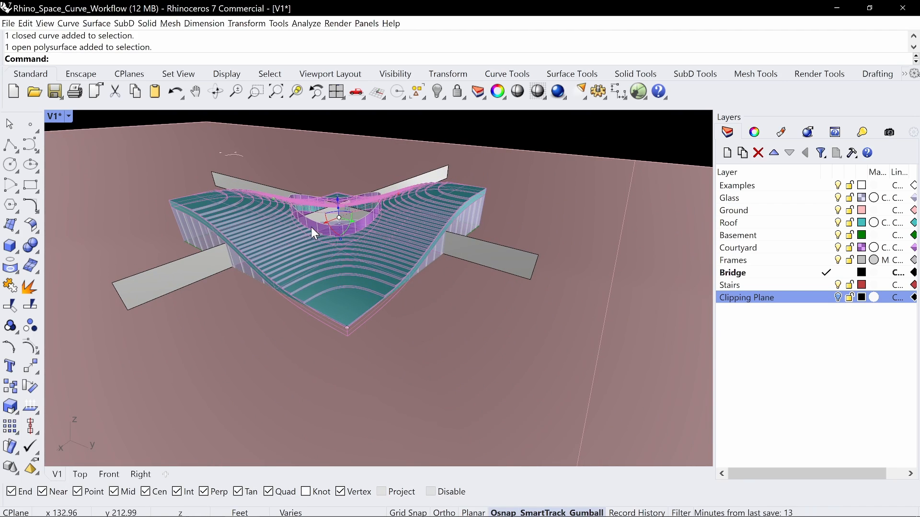
{"action": "left_click", "coordinate": [460, 313], "text": "shift"}
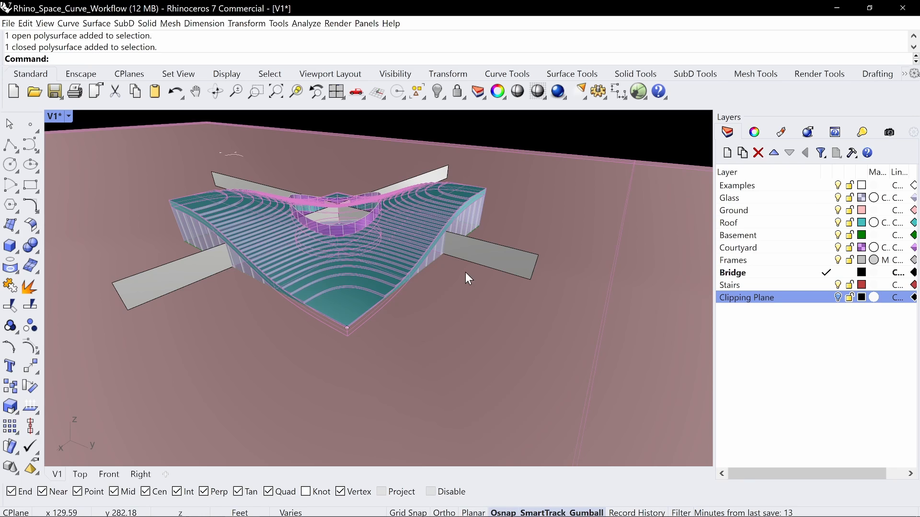
{"action": "type", "text": "isolate"}
{"action": "key", "text": "Return"}
{"action": "right_click_drag", "start_coordinate": [466, 276], "coordinate": [295, 258]}
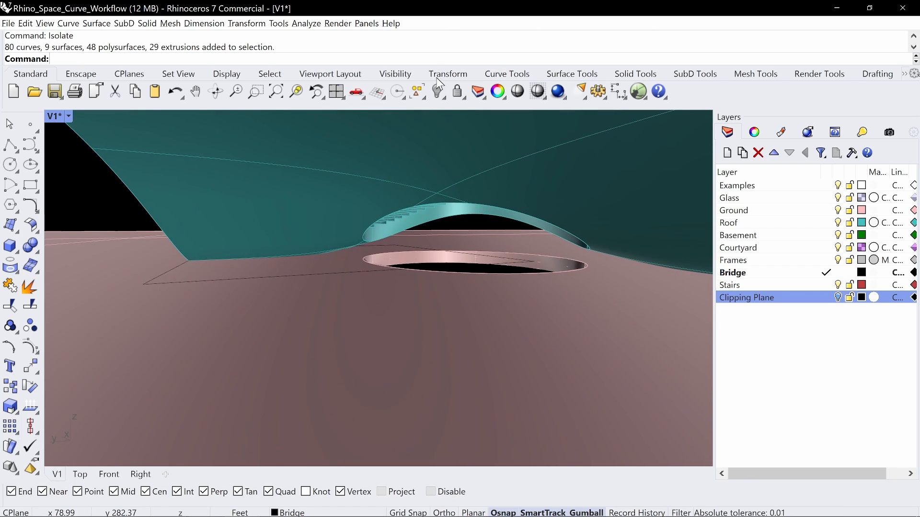
{"action": "key", "text": "ctrl+alt+g"}
{"action": "left_click_drag", "start_coordinate": [139, 282], "coordinate": [360, 275]}
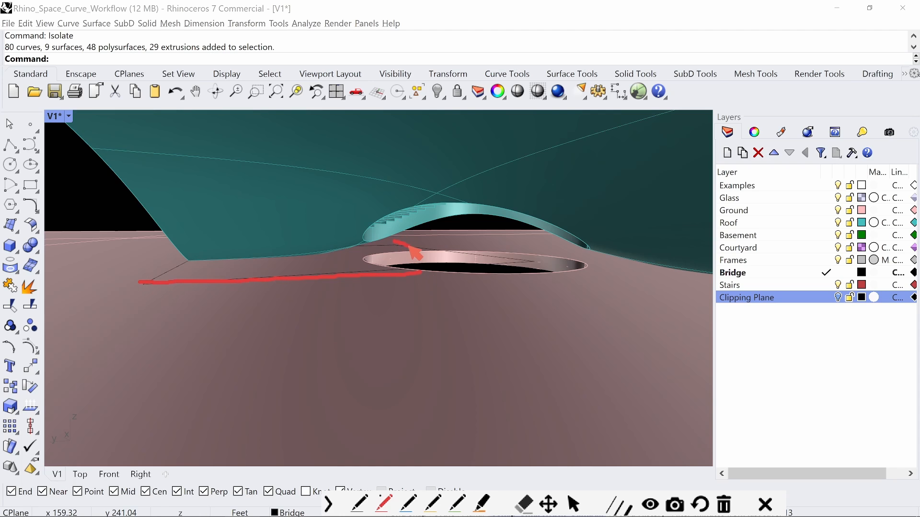
{"action": "left_click_drag", "start_coordinate": [431, 251], "coordinate": [444, 249]}
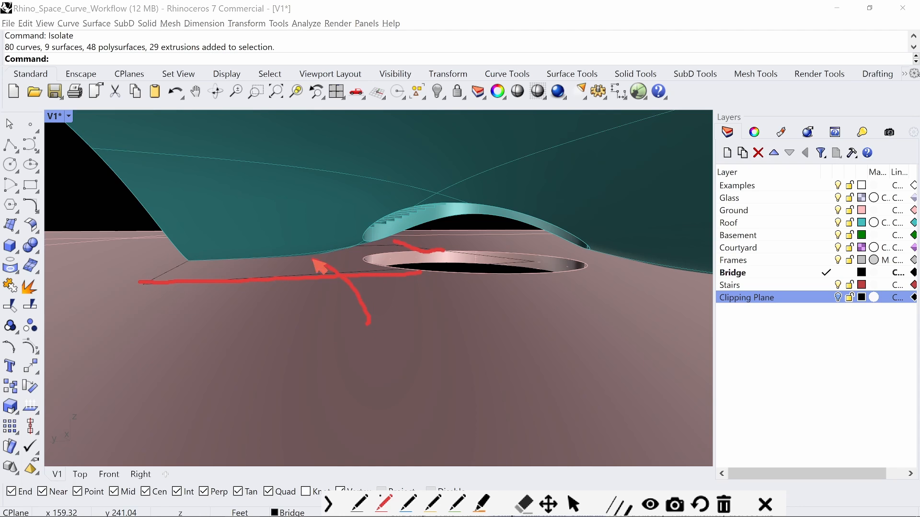
{"action": "key", "text": "ctrl+alt+g"}
- Extrude the rectangle into a block that passes through the ground and close its open ends with Cap
{"action": "right_click_drag", "start_coordinate": [201, 228], "coordinate": [421, 320]}
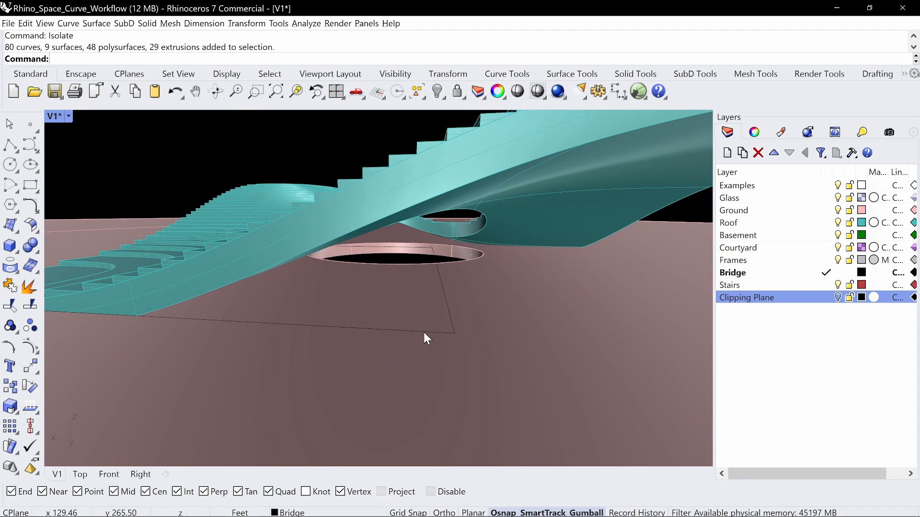
{"action": "left_click", "coordinate": [423, 331]}
{"action": "right_click_drag", "start_coordinate": [413, 264], "coordinate": [539, 318]}
{"action": "left_click", "coordinate": [527, 318]}
{"action": "type", "text": "ap"}
{"action": "key", "text": "Return"}
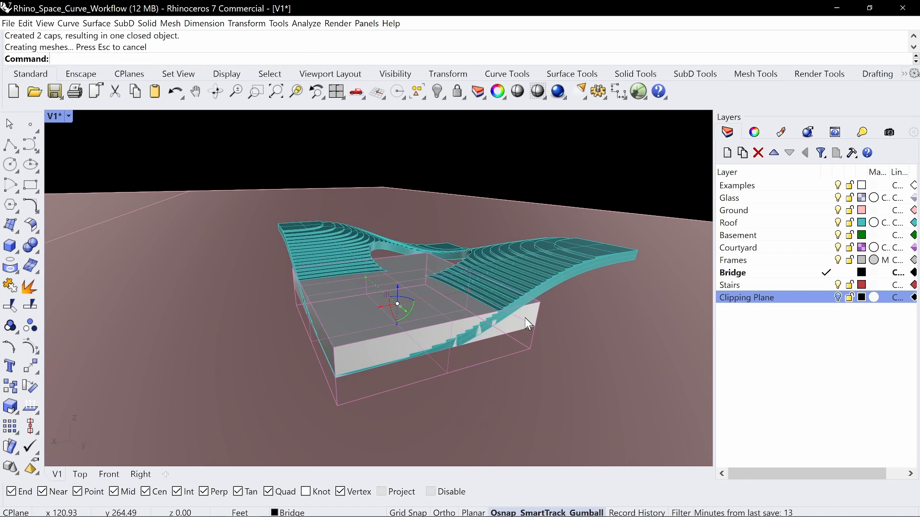
{"action": "mouse_move", "coordinate": [539, 312]}
{"action": "right_mouse_down"}
{"action": "mouse_move", "coordinate": [555, 320]}
{"action": "mouse_move", "coordinate": [534, 314]}
{"action": "right_mouse_up"}
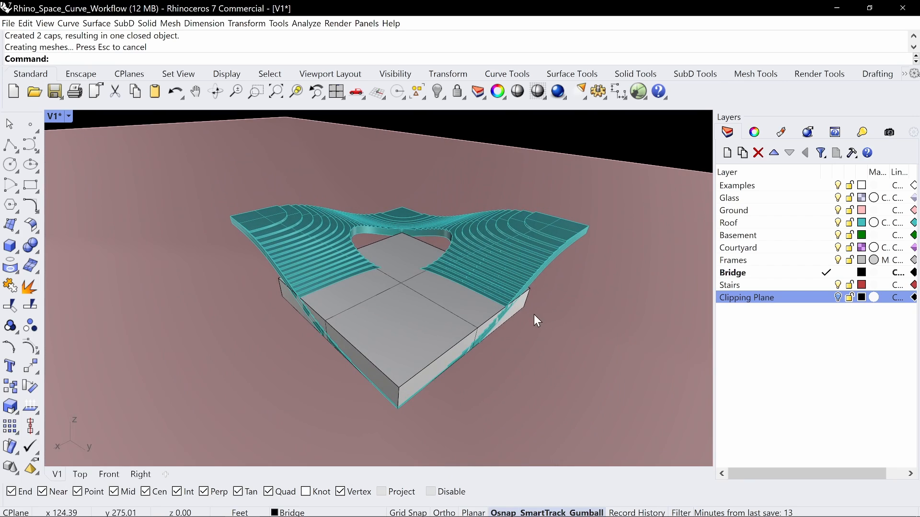
- Mirror a copy of the block about the line between the two opposite roof corners
{"action": "left_click", "coordinate": [387, 384]}
{"action": "right_click_drag", "start_coordinate": [398, 347], "coordinate": [397, 190]}
{"action": "type", "text": "Mirror"}
{"action": "key", "text": "Return"}
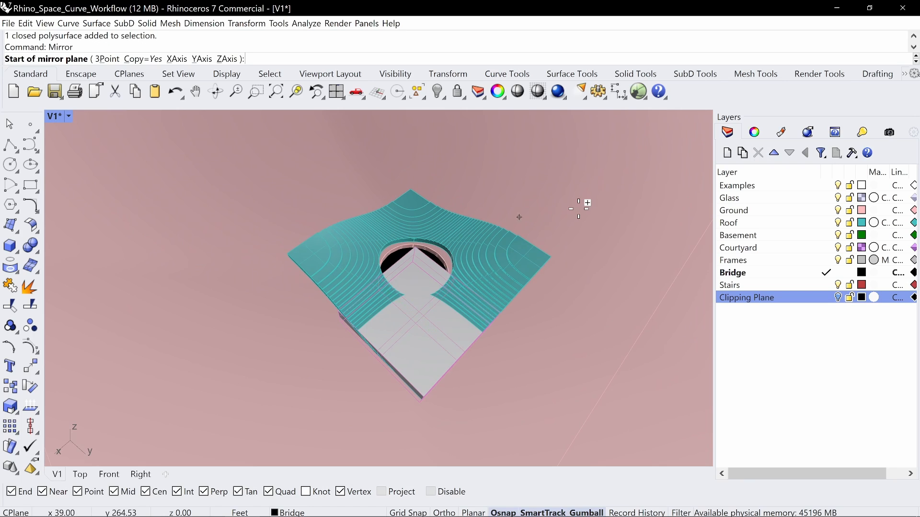
{"action": "right_click_drag", "start_coordinate": [573, 207], "coordinate": [561, 245]}
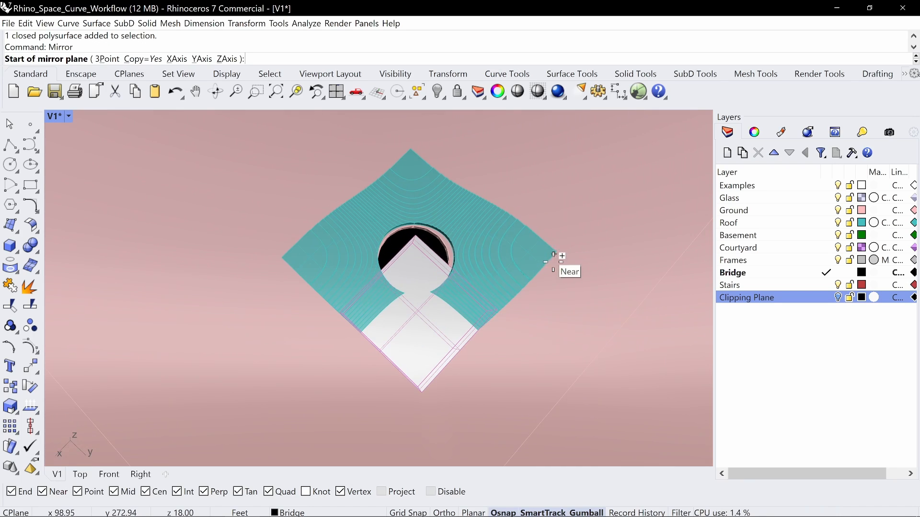
{"action": "left_click", "coordinate": [555, 252]}
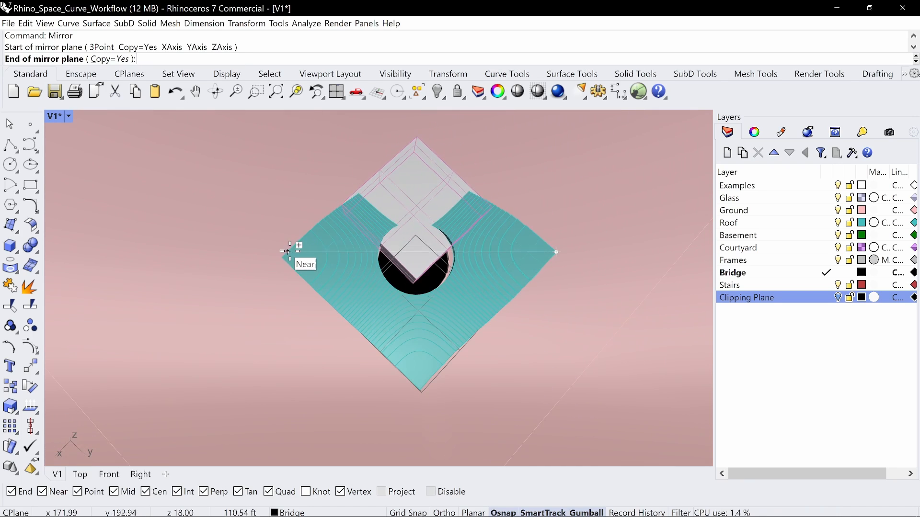
{"action": "left_click", "coordinate": [281, 256]}
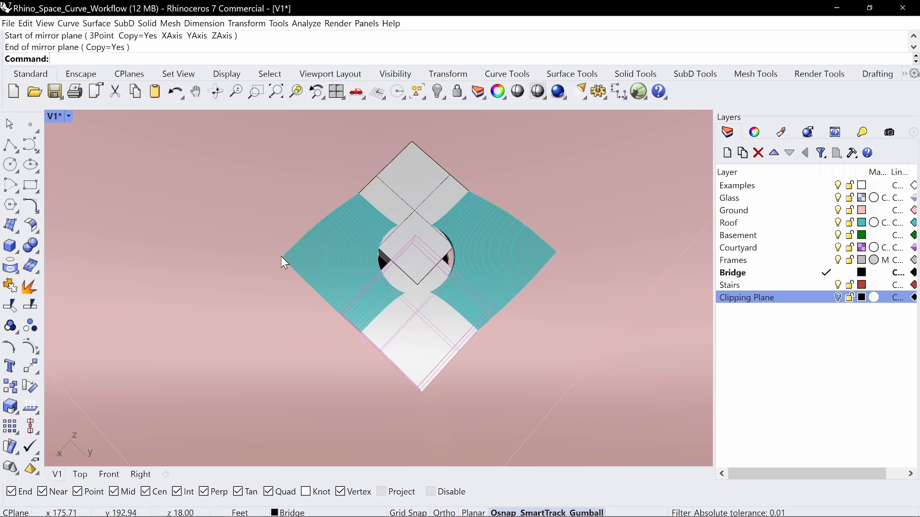
{"action": "right_click_drag", "start_coordinate": [569, 234], "coordinate": [499, 198]}
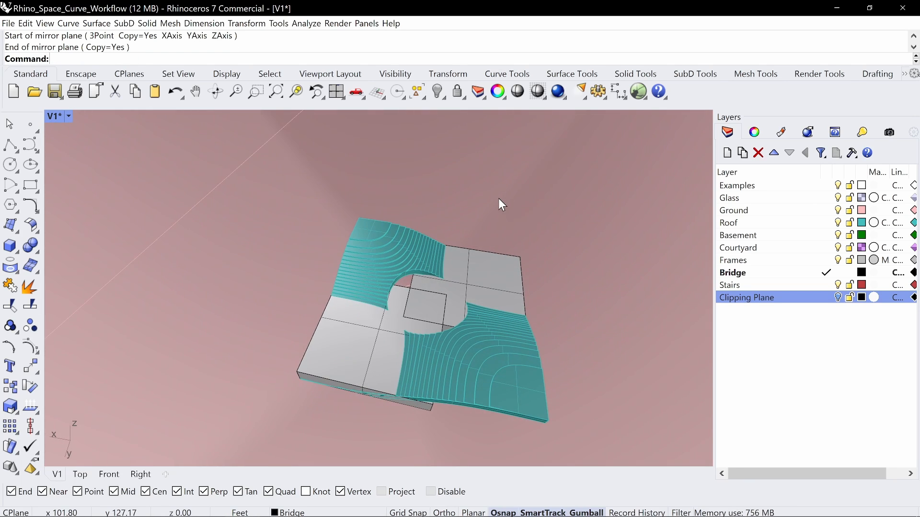
- Subtract both blocks from the ground with BooleanDifference, keeping the cutting objects (DeleteInput=No)
{"action": "type", "text": "Boole"}
{"action": "key", "text": "Return"}
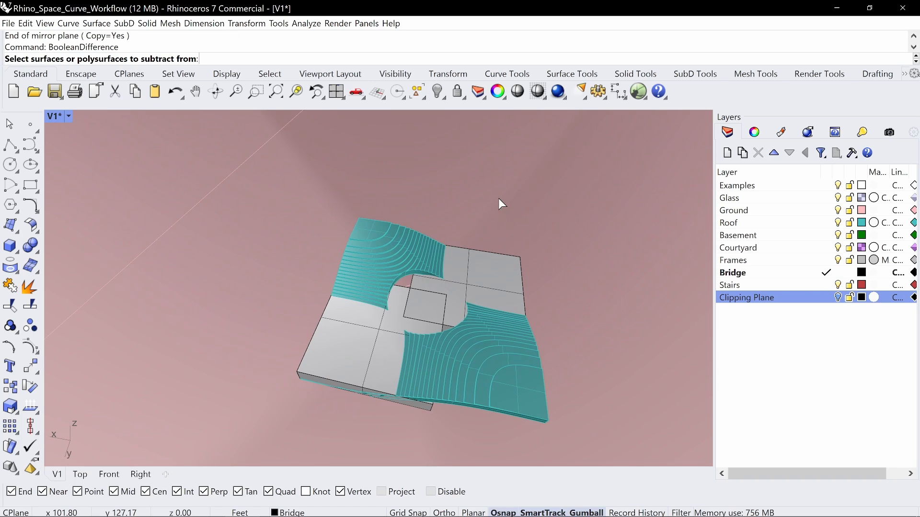
{"action": "right_click_drag", "start_coordinate": [565, 189], "coordinate": [564, 250]}
{"action": "scroll", "coordinate": [566, 261], "scroll_direction": "up", "scroll_amount": 5}
{"action": "left_click", "coordinate": [592, 339]}
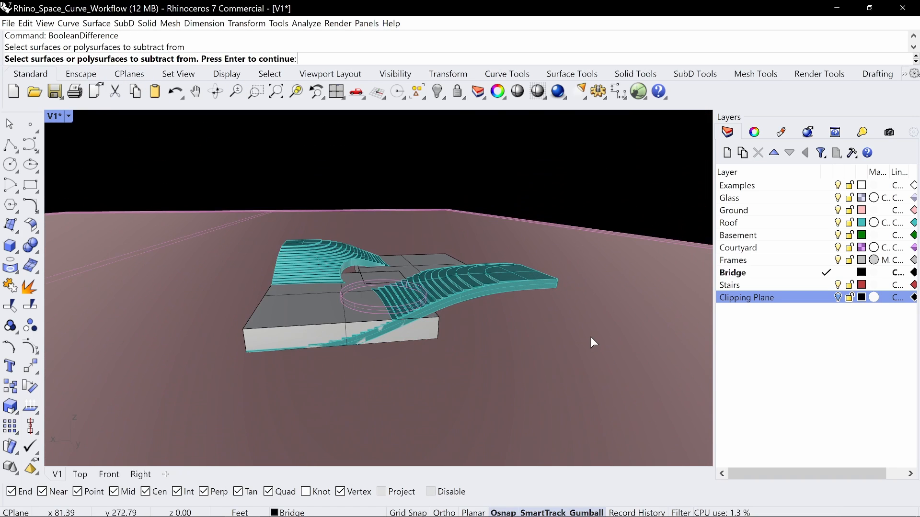
{"action": "key", "text": "Return"}
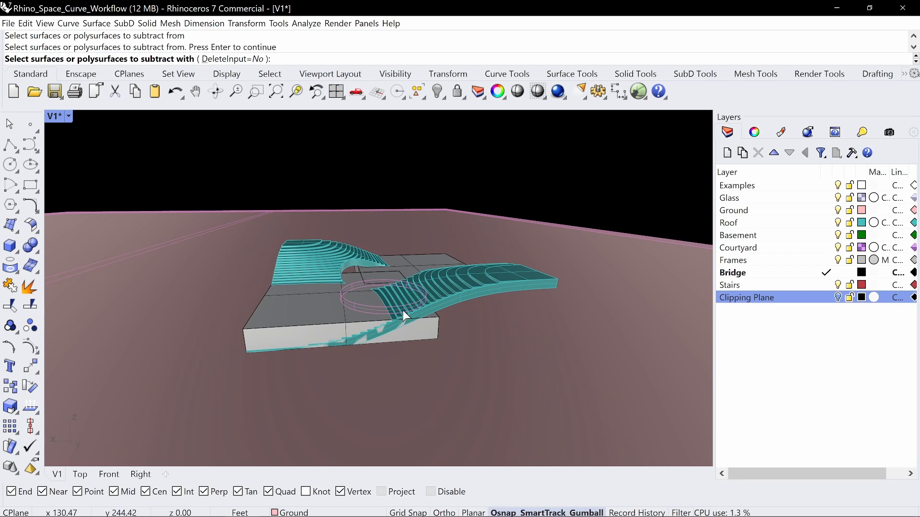
{"action": "left_click", "coordinate": [428, 335]}
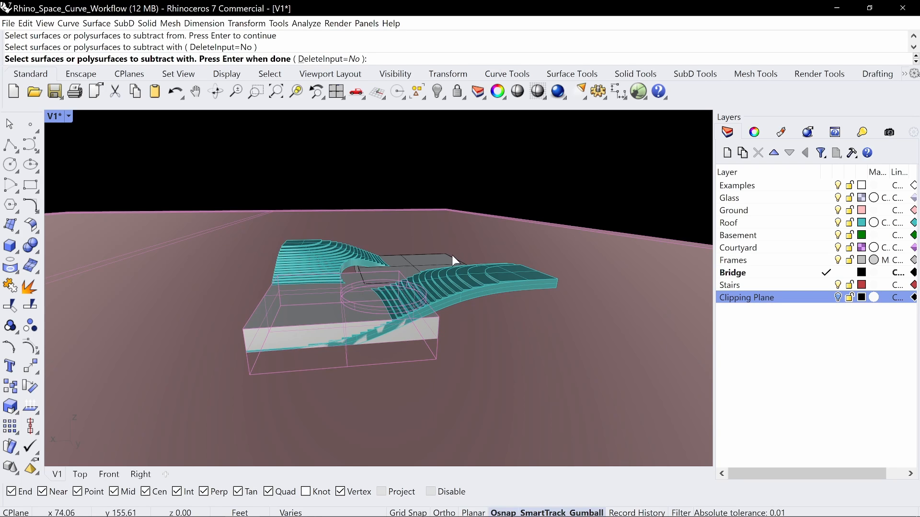
{"action": "left_click", "coordinate": [432, 257]}
{"action": "key", "text": "Return"}
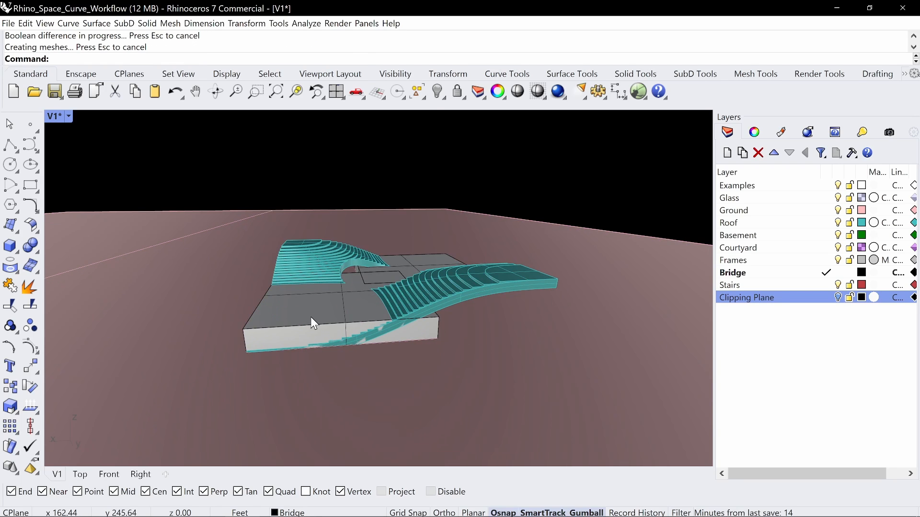
- Delete the two cutting blocks from the ground openings
{"action": "left_click", "coordinate": [282, 316]}
{"action": "key", "text": "Delete"}
{"action": "right_click_drag", "start_coordinate": [428, 262], "coordinate": [494, 299]}
- Unisolate the rest of the building and delete the upright guide surface that runs out past the low roof corner
{"action": "type", "text": "Unisolate"}
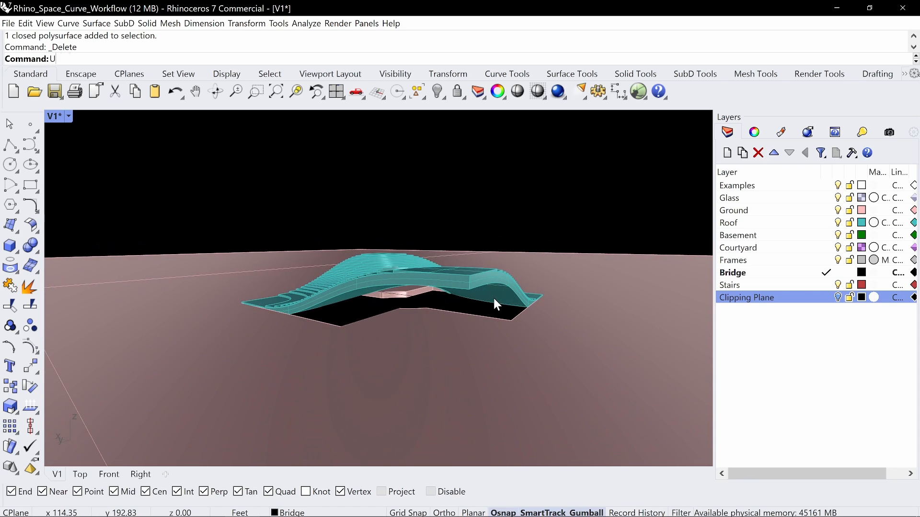
{"action": "key", "text": "Return"}
{"action": "left_click", "coordinate": [283, 329]}
{"action": "key", "text": "Delete"}
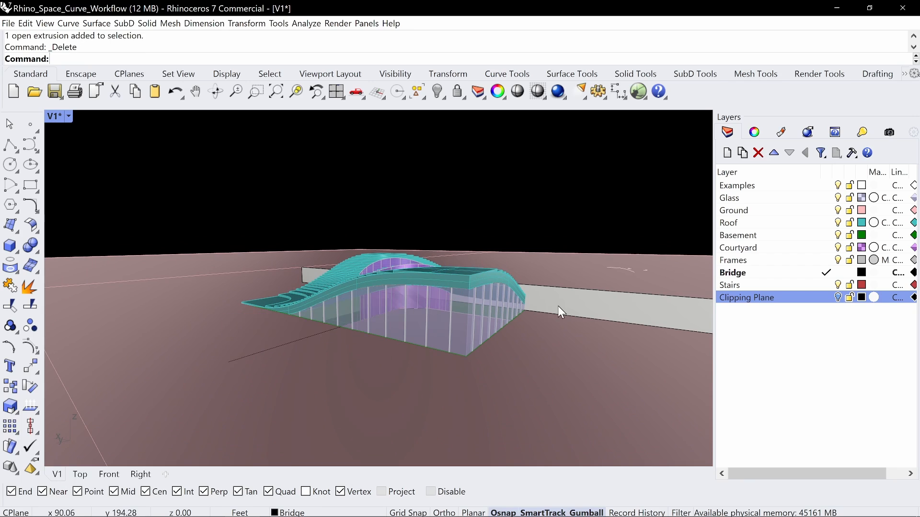
- Delete the remaining upright guide surface and the two guide curves on the ground beside the building
{"action": "left_click", "coordinate": [558, 303]}
{"action": "key", "text": "Delete"}
{"action": "left_click", "coordinate": [307, 336]}
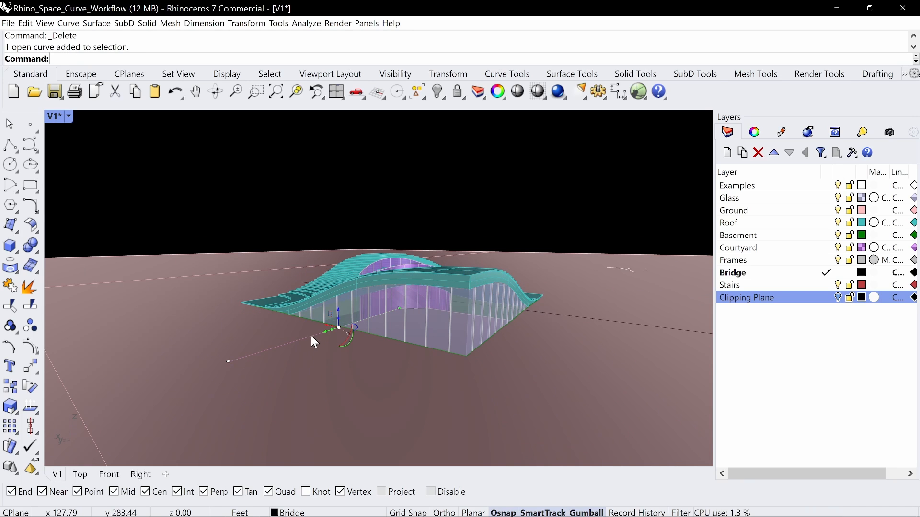
{"action": "key", "text": "Delete"}
{"action": "left_click", "coordinate": [606, 317]}
{"action": "key", "text": "Delete"}
- Examine the ground slab and its openings around the courtyard from inside the basement and from outside the building
{"action": "mouse_move", "coordinate": [424, 311]}
{"action": "right_mouse_down"}
{"action": "mouse_move", "coordinate": [423, 292]}
{"action": "mouse_move", "coordinate": [468, 318]}
{"action": "mouse_move", "coordinate": [423, 318]}
{"action": "mouse_move", "coordinate": [431, 305]}
{"action": "mouse_move", "coordinate": [517, 341]}
{"action": "mouse_move", "coordinate": [412, 324]}
{"action": "mouse_move", "coordinate": [423, 294]}
{"action": "mouse_move", "coordinate": [413, 290]}
{"action": "mouse_move", "coordinate": [413, 303]}
{"action": "right_mouse_up"}
{"action": "scroll", "coordinate": [423, 292], "scroll_direction": "up", "scroll_amount": 6}
{"action": "scroll", "coordinate": [423, 287], "scroll_direction": "up", "scroll_amount": 5}
{"action": "right_click_drag", "start_coordinate": [413, 303], "coordinate": [427, 290], "text": "shift"}
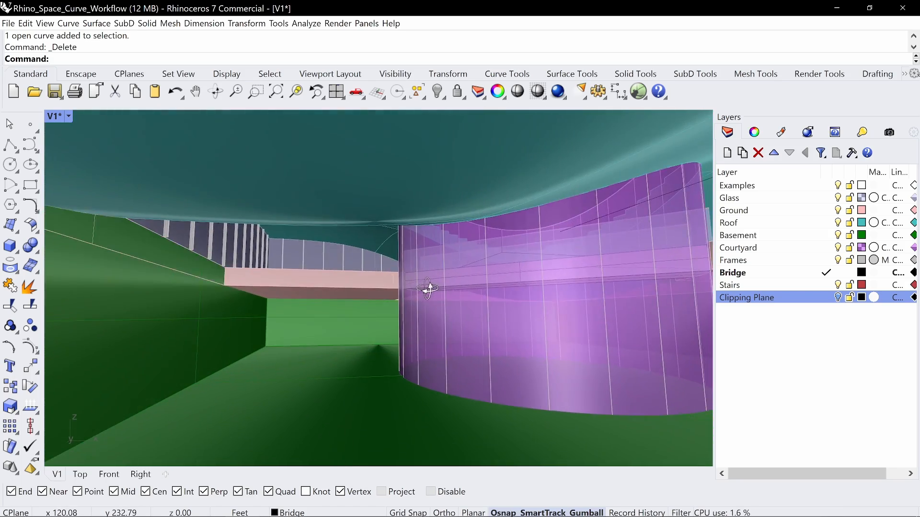
{"action": "right_click_drag", "start_coordinate": [337, 277], "coordinate": [475, 312]}
{"action": "scroll", "coordinate": [475, 312], "scroll_direction": "down", "scroll_amount": 10}
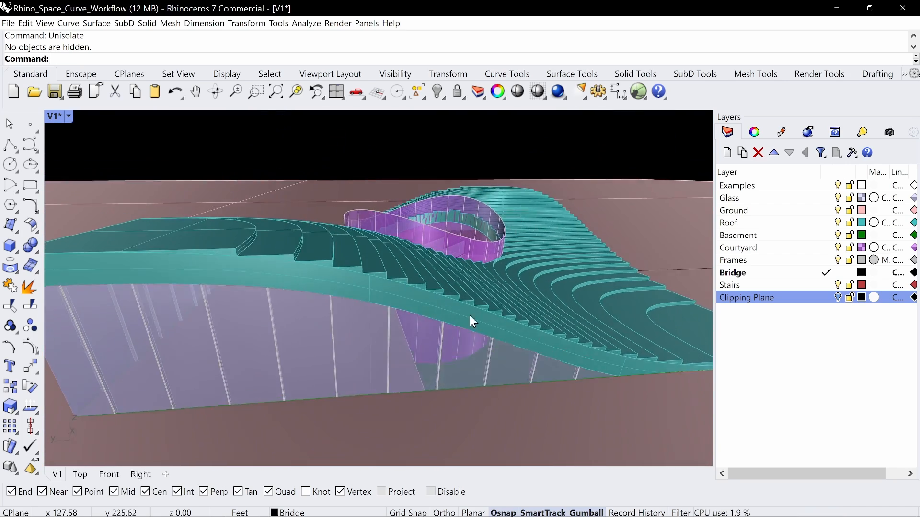
{"action": "right_click_drag", "start_coordinate": [415, 332], "coordinate": [484, 307]}
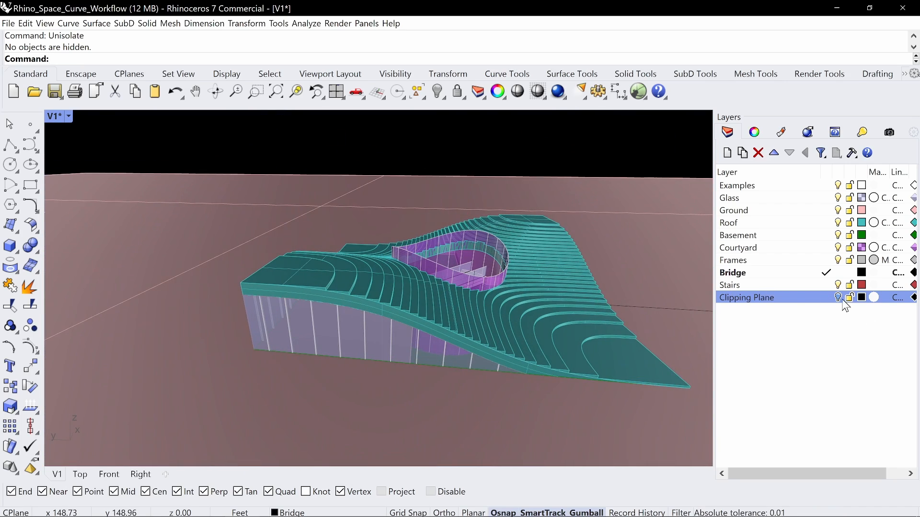
- Turn on the Clipping Plane layer and enable its clipping plane for the V1 view
{"action": "right_click_drag", "start_coordinate": [622, 354], "coordinate": [565, 312]}
{"action": "left_click", "coordinate": [560, 337]}
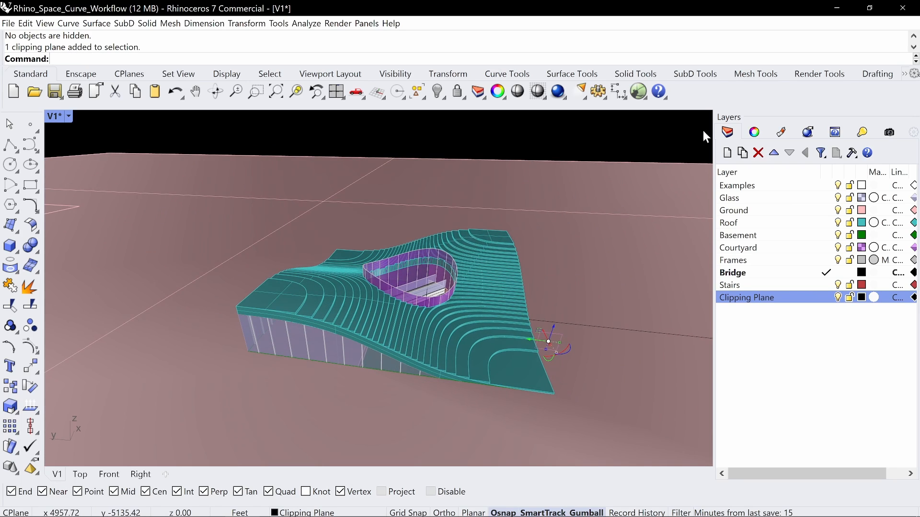
{"action": "left_click", "coordinate": [754, 133]}
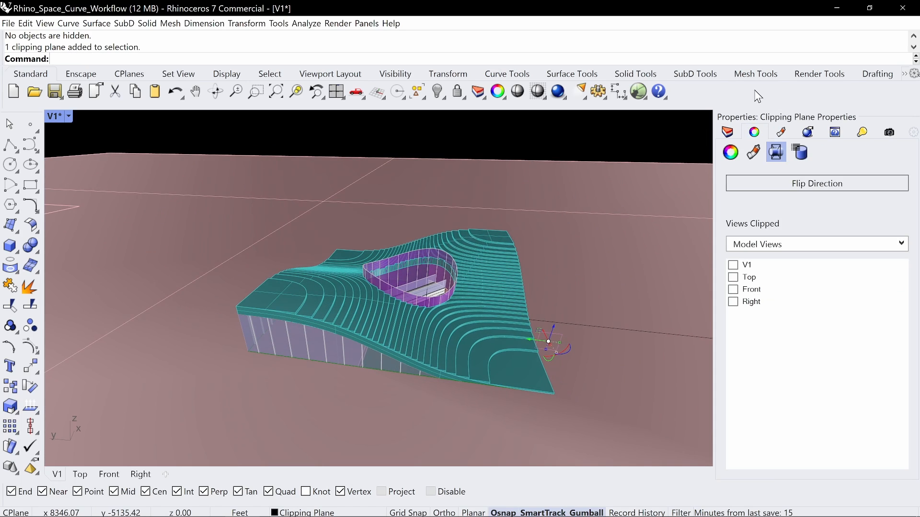
{"action": "left_click", "coordinate": [733, 265]}
- Slide the clipping plane into the building to cut a section through the roof and basement, with object snaps disabled
{"action": "right_click_drag", "start_coordinate": [556, 347], "coordinate": [520, 375]}
{"action": "left_click_drag", "start_coordinate": [506, 374], "coordinate": [447, 431]}
{"action": "left_click", "coordinate": [449, 490]}
{"action": "mouse_move", "coordinate": [447, 431]}
{"action": "right_mouse_down"}
{"action": "mouse_move", "coordinate": [450, 417]}
{"action": "mouse_move", "coordinate": [484, 410]}
{"action": "right_mouse_up"}
{"action": "key", "text": "Escape"}
- Set the V1 view to the Rendered display mode and examine the sectioned courtyard, bridge and basement
{"action": "right_click", "coordinate": [59, 116]}
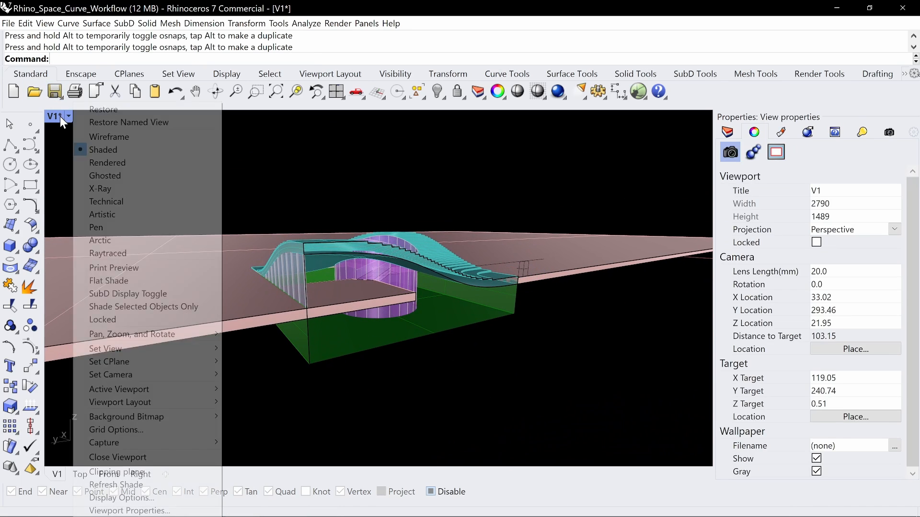
{"action": "left_click", "coordinate": [111, 163]}
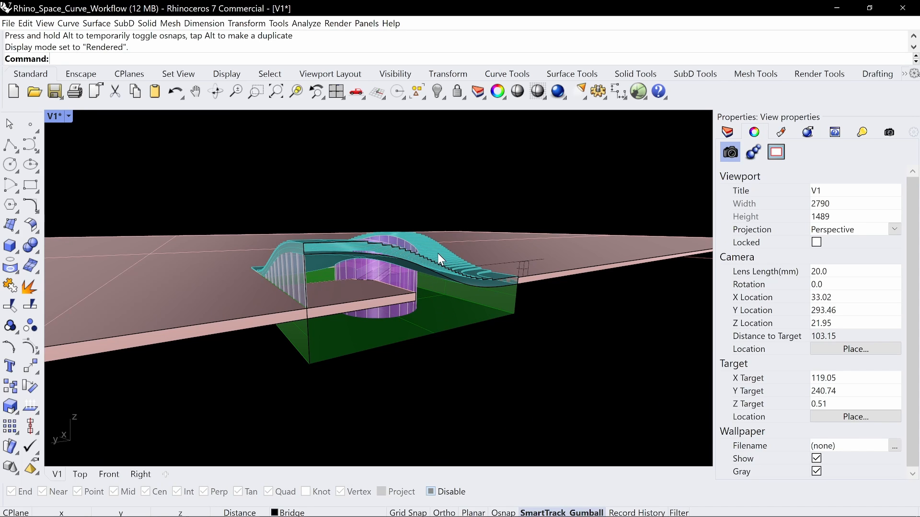
{"action": "scroll", "coordinate": [472, 246], "scroll_direction": "up", "scroll_amount": 4}
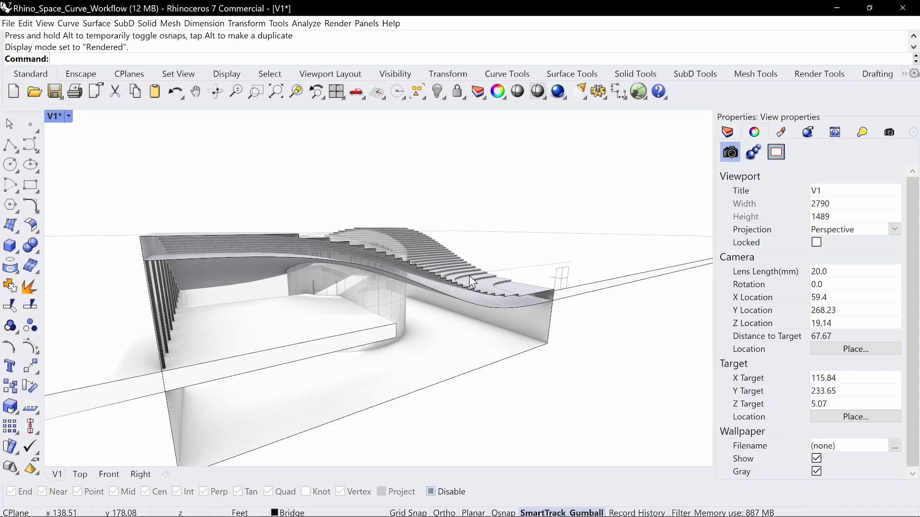
{"action": "right_click_drag", "start_coordinate": [470, 275], "coordinate": [441, 271]}
{"action": "scroll", "coordinate": [446, 296], "scroll_direction": "up", "scroll_amount": 6}
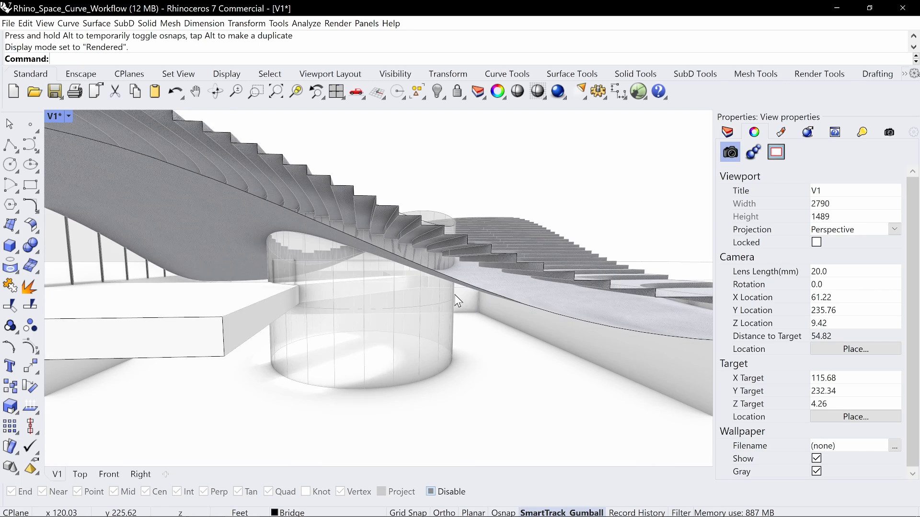
{"action": "right_click_drag", "start_coordinate": [454, 303], "coordinate": [394, 275]}
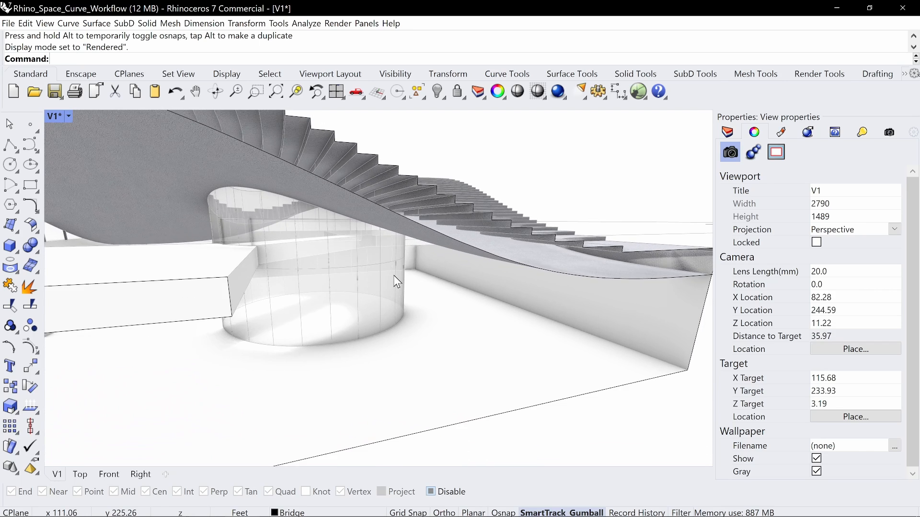
{"action": "scroll", "coordinate": [393, 275], "scroll_direction": "down", "scroll_amount": 10}
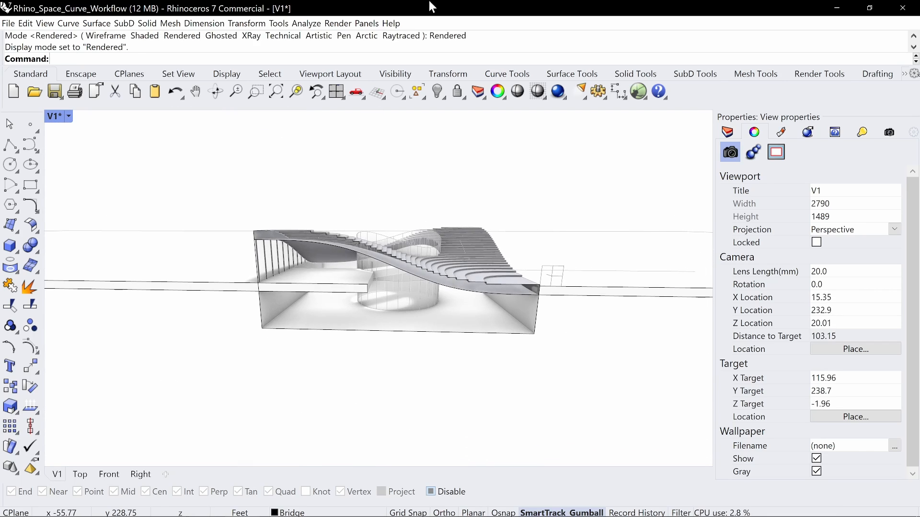
- Annotate the screen with a stair path curving down from the bridge around the courtyard and a loose spiral, then discard the strokes
{"action": "key", "text": "ctrl+alt+g"}
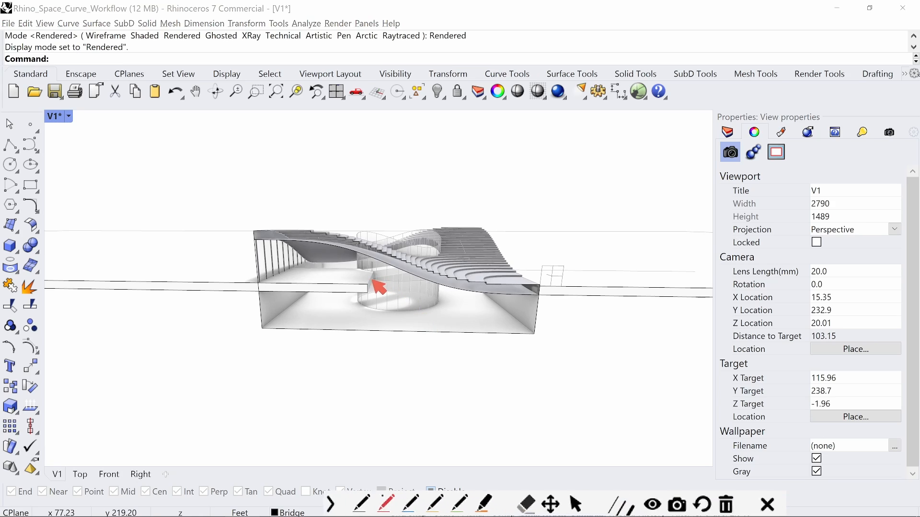
{"action": "left_click_drag", "start_coordinate": [369, 282], "coordinate": [428, 293]}
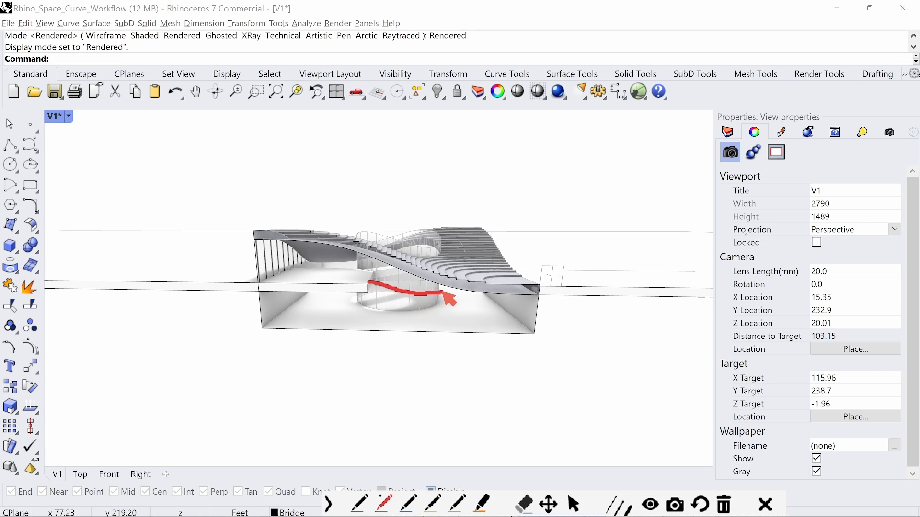
{"action": "left_click_drag", "start_coordinate": [368, 282], "coordinate": [443, 291]}
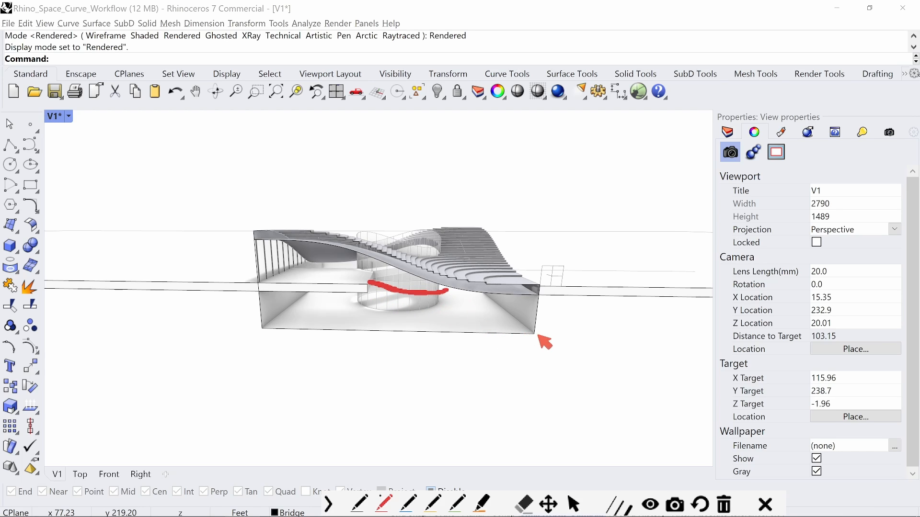
{"action": "mouse_move", "coordinate": [586, 324]}
{"action": "left_mouse_down"}
{"action": "mouse_move", "coordinate": [463, 341]}
{"action": "mouse_move", "coordinate": [612, 366]}
{"action": "mouse_move", "coordinate": [467, 383]}
{"action": "mouse_move", "coordinate": [632, 416]}
{"action": "mouse_move", "coordinate": [503, 453]}
{"action": "left_mouse_up"}
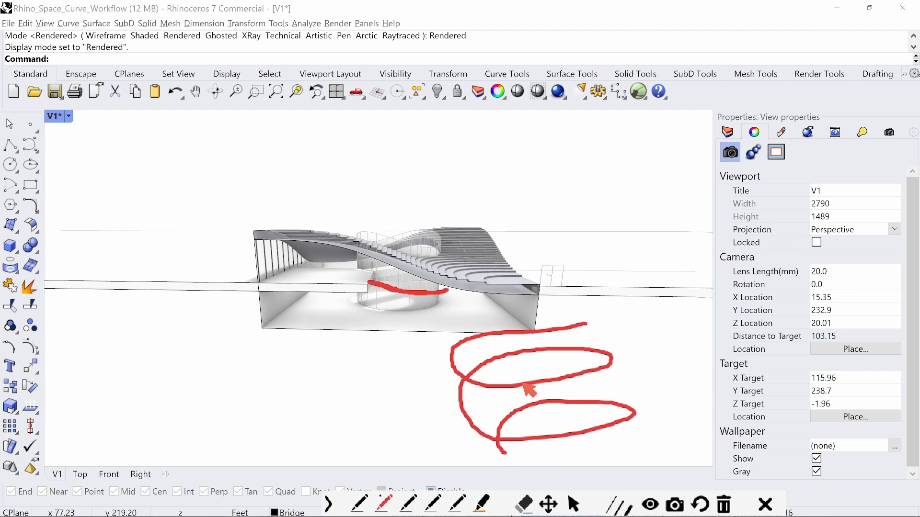
{"action": "key", "text": "Escape"}
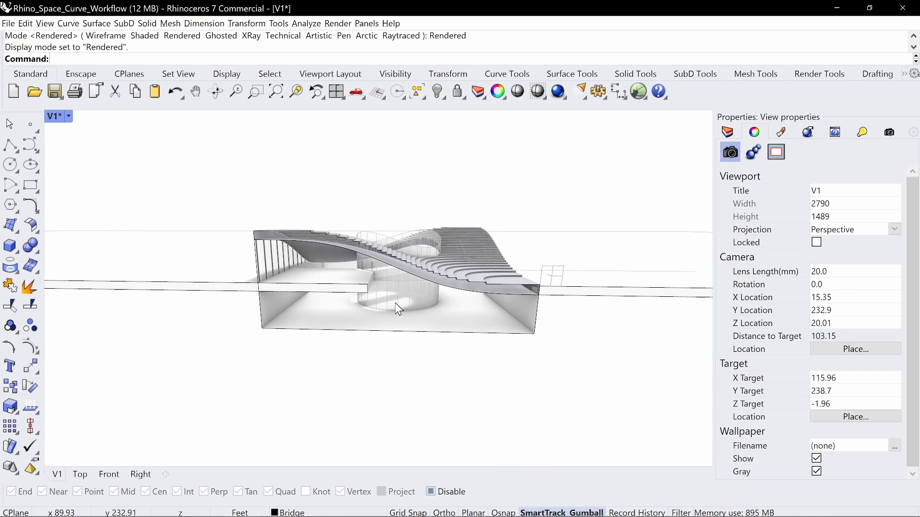
{"action": "key", "text": "ctrl+alt+g"}
{"action": "left_click_drag", "start_coordinate": [366, 276], "coordinate": [439, 298]}
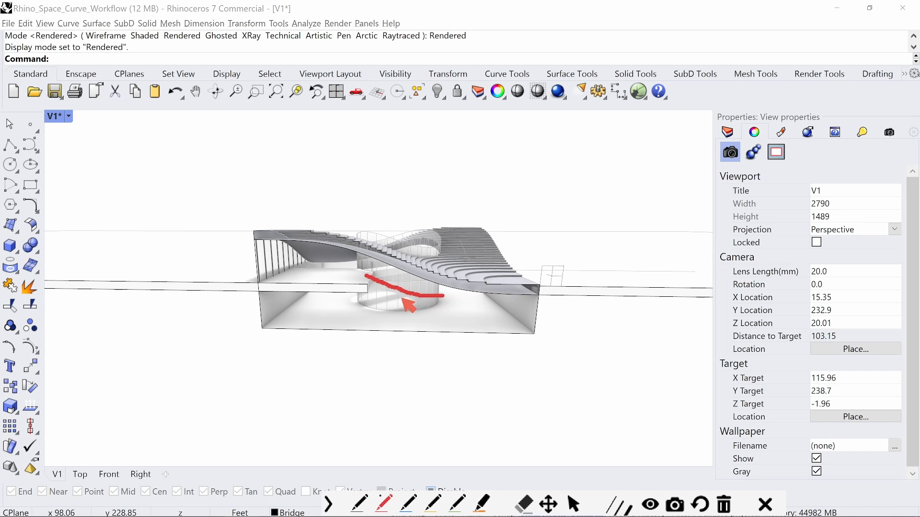
{"action": "key", "text": "Escape"}
- Face the building section and annotate the height from basement floor to bridge as a circled 14'
{"action": "scroll", "coordinate": [398, 312], "scroll_direction": "up", "scroll_amount": 6}
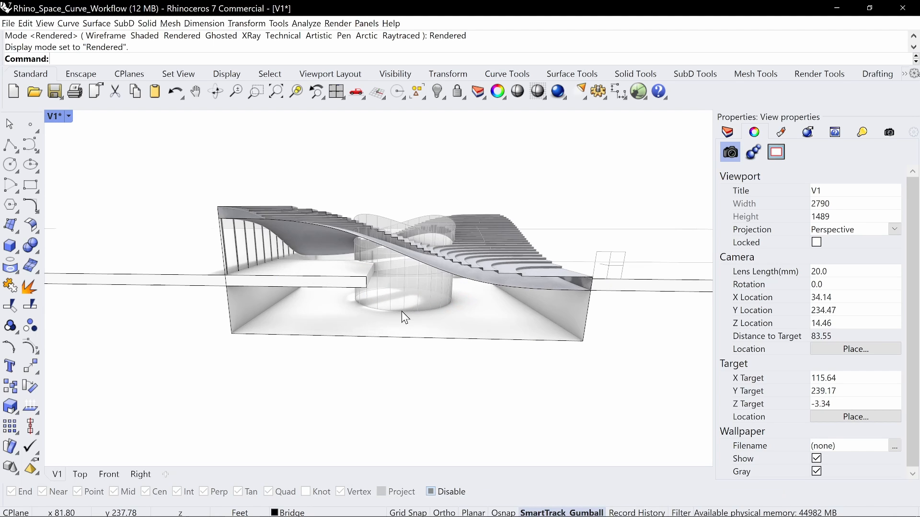
{"action": "mouse_move", "coordinate": [384, 312]}
{"action": "right_mouse_down"}
{"action": "mouse_move", "coordinate": [415, 314]}
{"action": "mouse_move", "coordinate": [398, 317]}
{"action": "right_mouse_up"}
{"action": "scroll", "coordinate": [473, 300], "scroll_direction": "down", "scroll_amount": 2}
{"action": "right_click_drag", "start_coordinate": [473, 299], "coordinate": [475, 304]}
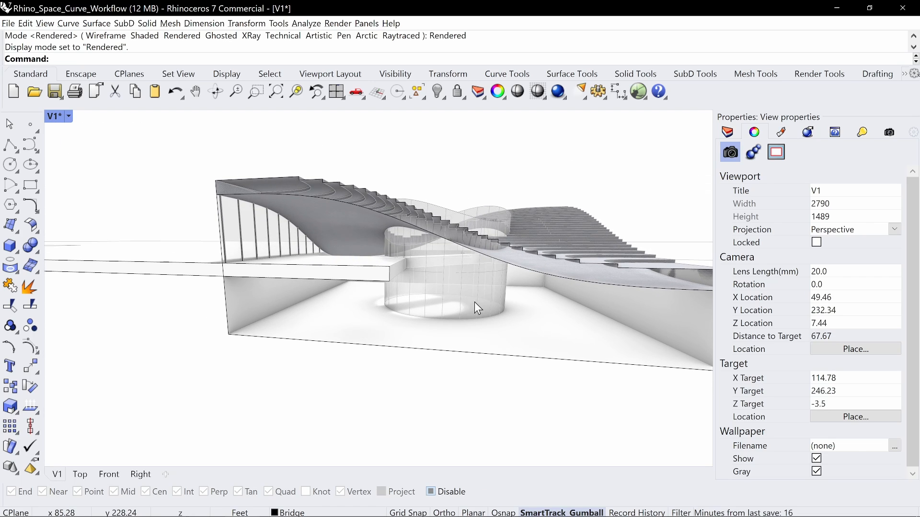
{"action": "right_click_drag", "start_coordinate": [403, 275], "coordinate": [332, 283]}
{"action": "key", "text": "ctrl+alt+g"}
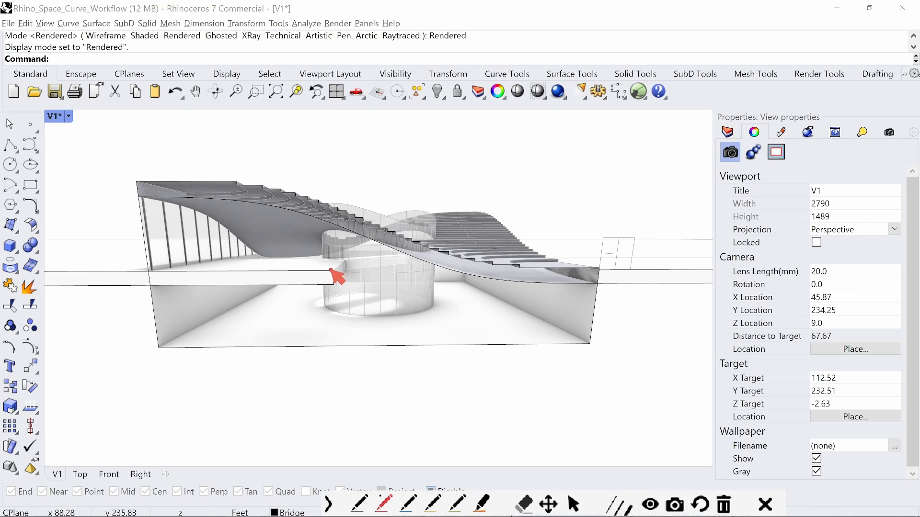
{"action": "mouse_move", "coordinate": [330, 270]}
{"action": "left_mouse_down"}
{"action": "mouse_move", "coordinate": [331, 354]}
{"action": "mouse_move", "coordinate": [330, 277]}
{"action": "mouse_move", "coordinate": [378, 318]}
{"action": "left_mouse_up"}
{"action": "left_click_drag", "start_coordinate": [382, 286], "coordinate": [381, 295]}
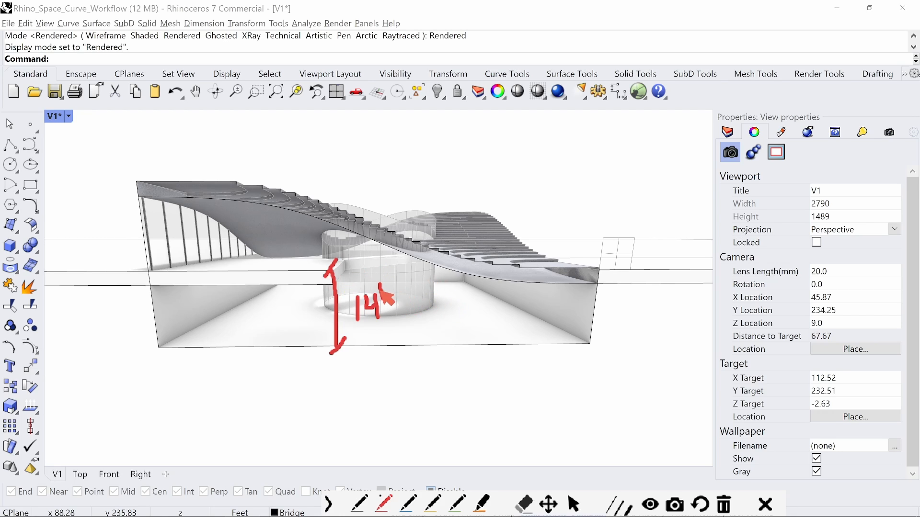
{"action": "mouse_move", "coordinate": [390, 277]}
{"action": "left_mouse_down"}
{"action": "mouse_move", "coordinate": [349, 331]}
{"action": "mouse_move", "coordinate": [395, 280]}
{"action": "left_mouse_up"}
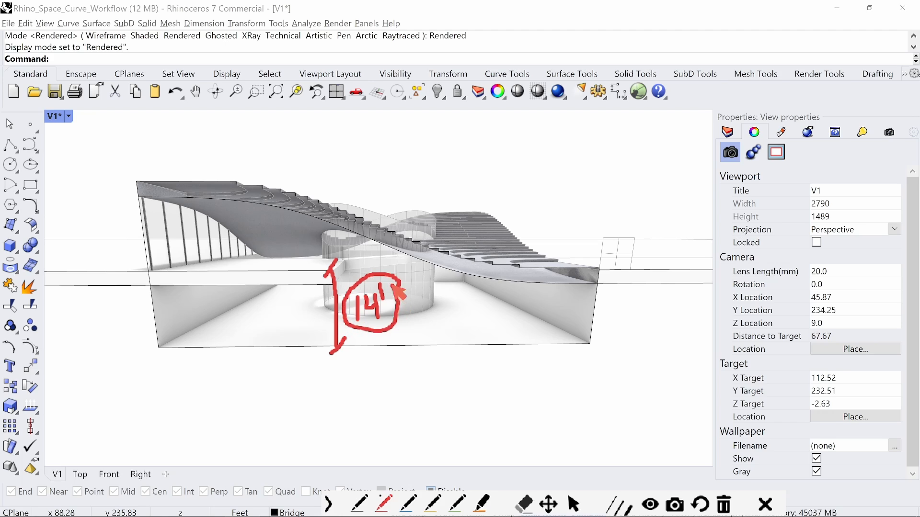
- Write the riser calculation below the section: 14' x 12 = 168", divided by a 7" riser = 24
{"action": "mouse_move", "coordinate": [389, 367]}
{"action": "left_mouse_down"}
{"action": "mouse_move", "coordinate": [393, 393]}
{"action": "mouse_move", "coordinate": [413, 382]}
{"action": "mouse_move", "coordinate": [463, 389]}
{"action": "mouse_move", "coordinate": [482, 365]}
{"action": "mouse_move", "coordinate": [479, 389]}
{"action": "mouse_move", "coordinate": [496, 387]}
{"action": "left_mouse_up"}
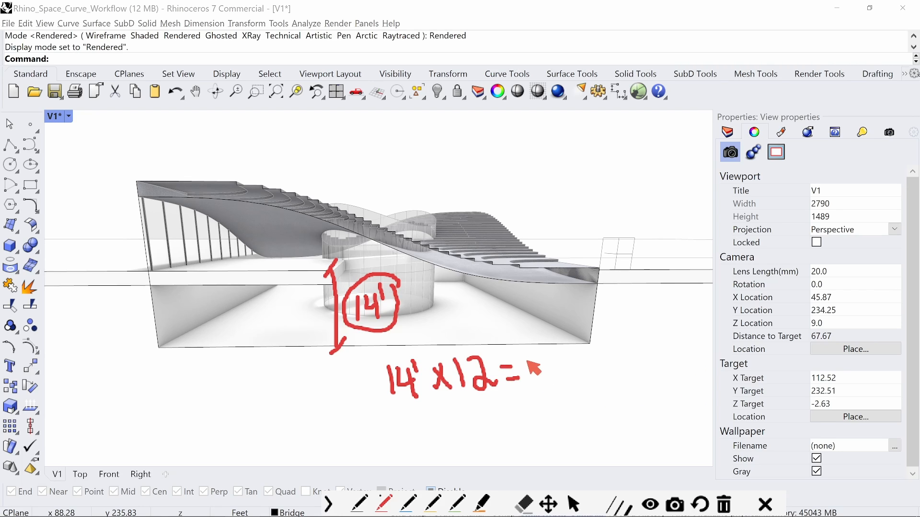
{"action": "mouse_move", "coordinate": [532, 364]}
{"action": "left_mouse_down"}
{"action": "mouse_move", "coordinate": [531, 386]}
{"action": "mouse_move", "coordinate": [582, 364]}
{"action": "mouse_move", "coordinate": [584, 383]}
{"action": "mouse_move", "coordinate": [577, 373]}
{"action": "mouse_move", "coordinate": [602, 364]}
{"action": "left_mouse_up"}
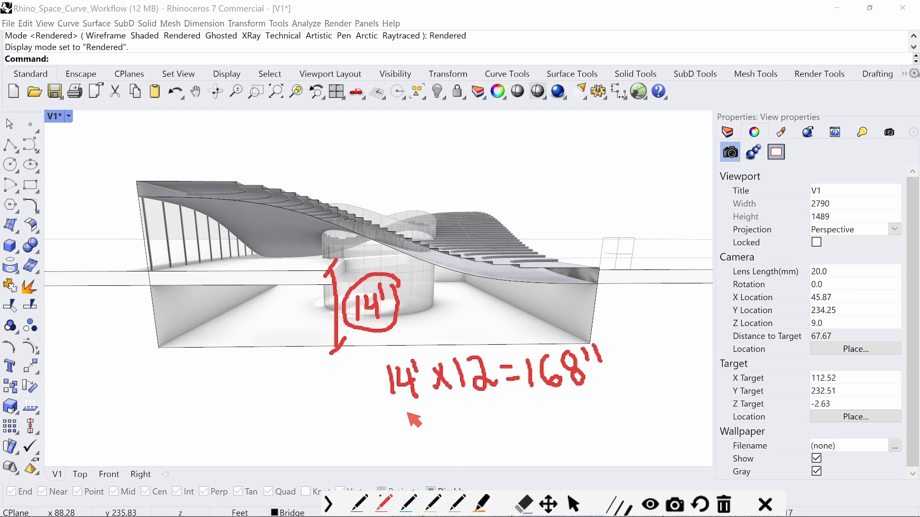
{"action": "mouse_move", "coordinate": [390, 425]}
{"action": "left_mouse_down"}
{"action": "mouse_move", "coordinate": [410, 433]}
{"action": "mouse_move", "coordinate": [408, 446]}
{"action": "left_mouse_up"}
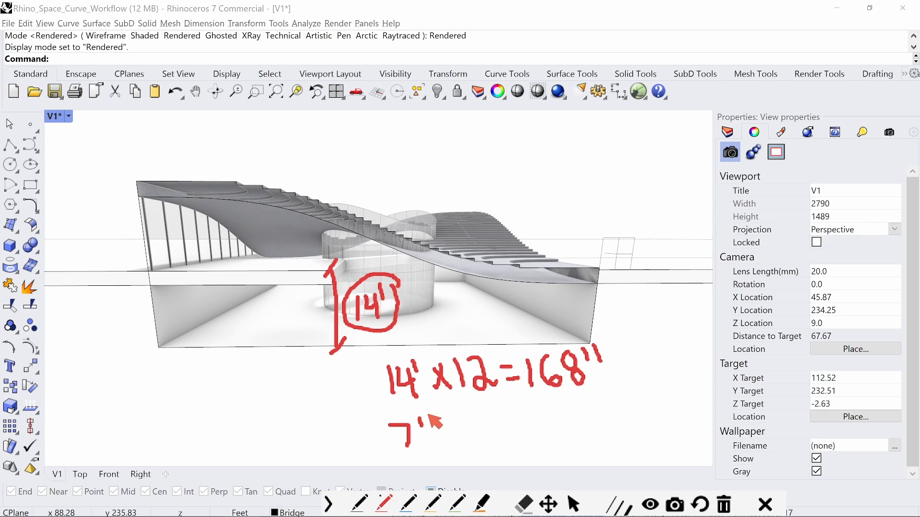
{"action": "left_click_drag", "start_coordinate": [515, 396], "coordinate": [604, 397]}
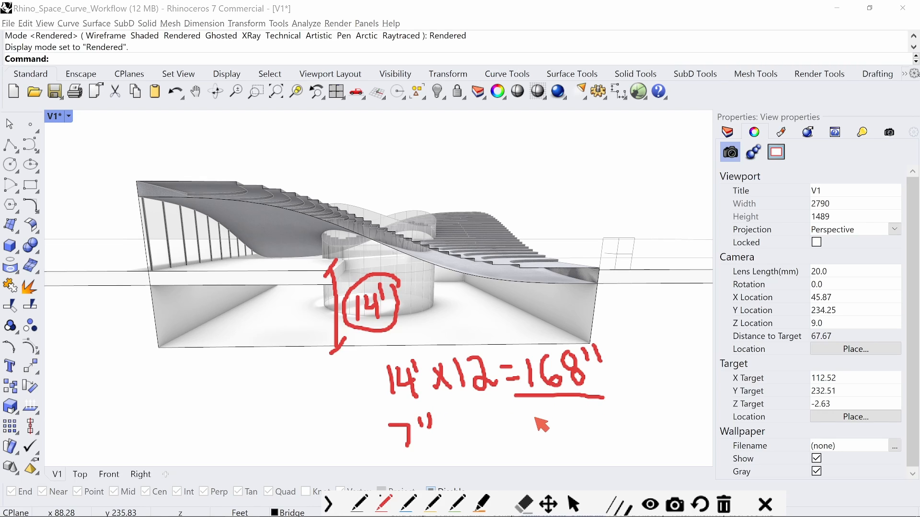
{"action": "left_click_drag", "start_coordinate": [534, 417], "coordinate": [574, 448]}
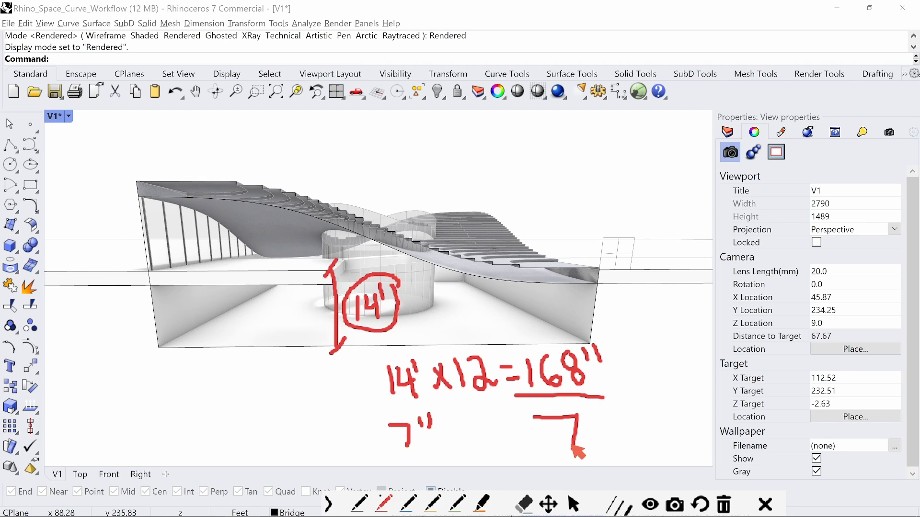
{"action": "mouse_move", "coordinate": [605, 404]}
{"action": "left_mouse_down"}
{"action": "mouse_move", "coordinate": [652, 406]}
{"action": "mouse_move", "coordinate": [663, 398]}
{"action": "left_mouse_up"}
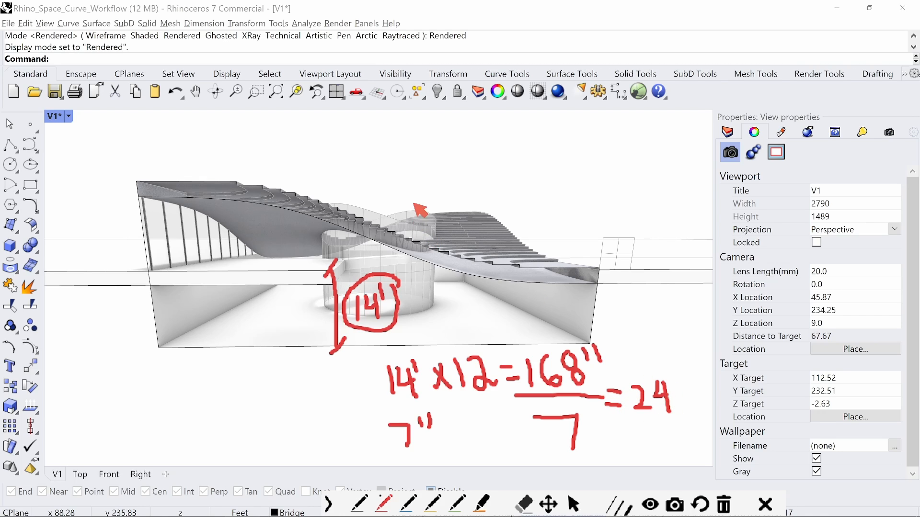
- Sketch a stair profile above the roof with arrows at its risers, and mark the stair's upper and lower ends on the section
{"action": "mouse_move", "coordinate": [420, 177]}
{"action": "left_mouse_down"}
{"action": "mouse_move", "coordinate": [452, 178]}
{"action": "mouse_move", "coordinate": [453, 188]}
{"action": "mouse_move", "coordinate": [483, 166]}
{"action": "mouse_move", "coordinate": [482, 149]}
{"action": "mouse_move", "coordinate": [519, 142]}
{"action": "left_mouse_up"}
{"action": "mouse_move", "coordinate": [439, 149]}
{"action": "left_mouse_down"}
{"action": "mouse_move", "coordinate": [478, 152]}
{"action": "mouse_move", "coordinate": [516, 123]}
{"action": "mouse_move", "coordinate": [553, 122]}
{"action": "left_mouse_up"}
{"action": "mouse_move", "coordinate": [476, 126]}
{"action": "left_mouse_down"}
{"action": "mouse_move", "coordinate": [512, 124]}
{"action": "mouse_move", "coordinate": [504, 135]}
{"action": "left_mouse_up"}
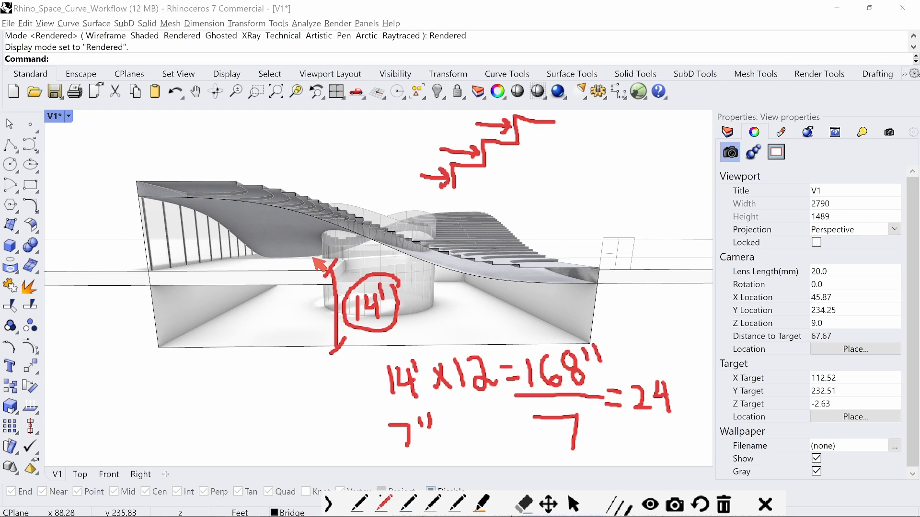
{"action": "mouse_move", "coordinate": [309, 240]}
{"action": "left_mouse_down"}
{"action": "mouse_move", "coordinate": [309, 270]}
{"action": "mouse_move", "coordinate": [327, 262]}
{"action": "left_mouse_up"}
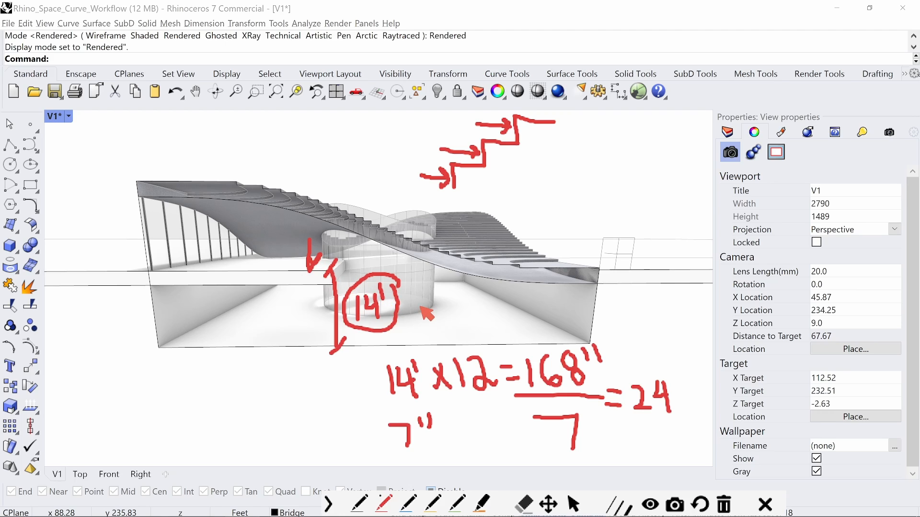
{"action": "mouse_move", "coordinate": [420, 306]}
{"action": "left_mouse_down"}
{"action": "mouse_move", "coordinate": [424, 338]}
{"action": "mouse_move", "coordinate": [430, 327]}
{"action": "left_mouse_up"}
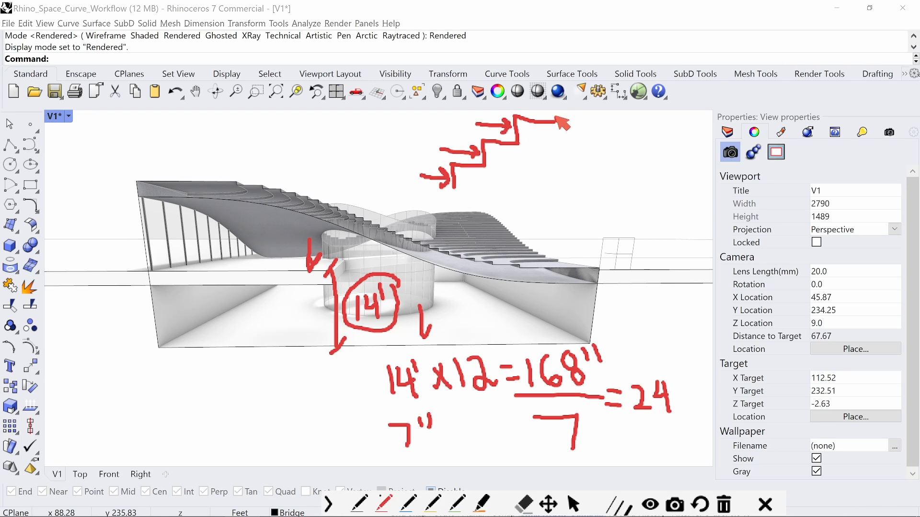
- Extend the stair sketch with a landing and further step, mark 12' along its base, and circle the calculated 24
{"action": "left_click_drag", "start_coordinate": [556, 121], "coordinate": [615, 91]}
{"action": "mouse_move", "coordinate": [450, 185]}
{"action": "left_mouse_down"}
{"action": "mouse_move", "coordinate": [692, 181]}
{"action": "mouse_move", "coordinate": [670, 197]}
{"action": "left_mouse_up"}
{"action": "left_click_drag", "start_coordinate": [459, 171], "coordinate": [443, 192]}
{"action": "mouse_move", "coordinate": [583, 194]}
{"action": "left_mouse_down"}
{"action": "mouse_move", "coordinate": [581, 219]}
{"action": "mouse_move", "coordinate": [602, 215]}
{"action": "mouse_move", "coordinate": [607, 197]}
{"action": "left_mouse_up"}
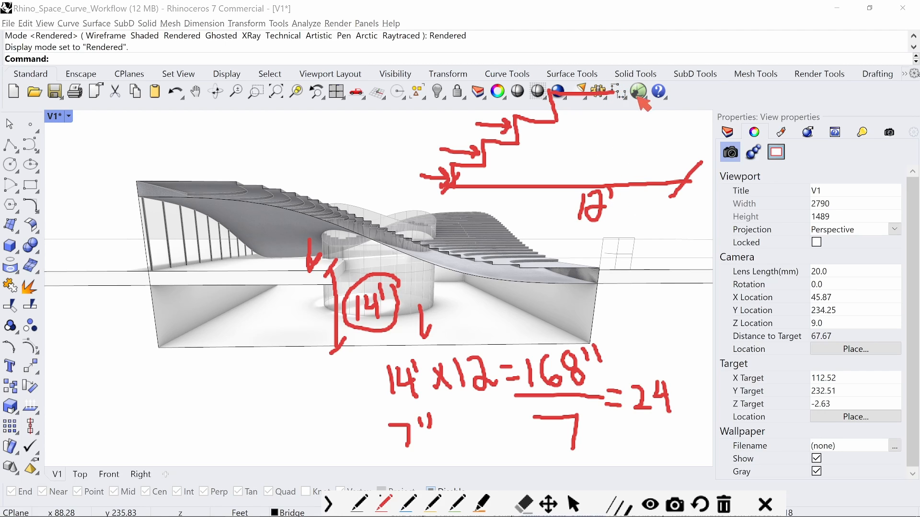
{"action": "mouse_move", "coordinate": [718, 69]}
{"action": "left_mouse_down"}
{"action": "mouse_move", "coordinate": [725, 86]}
{"action": "mouse_move", "coordinate": [711, 88]}
{"action": "left_mouse_up"}
{"action": "left_click_drag", "start_coordinate": [718, 77], "coordinate": [767, 68]}
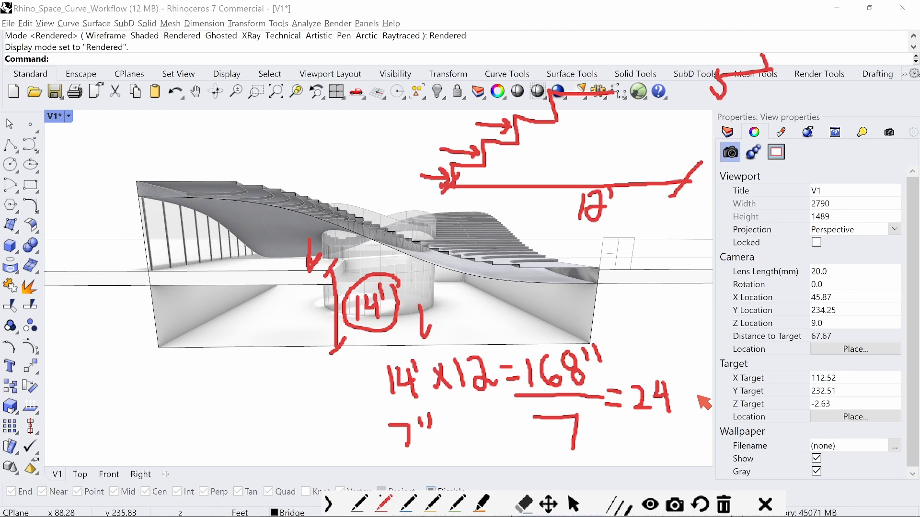
{"action": "mouse_move", "coordinate": [697, 388]}
{"action": "left_mouse_down"}
{"action": "mouse_move", "coordinate": [664, 372]}
{"action": "mouse_move", "coordinate": [623, 407]}
{"action": "mouse_move", "coordinate": [692, 422]}
{"action": "mouse_move", "coordinate": [688, 382]}
{"action": "left_mouse_up"}
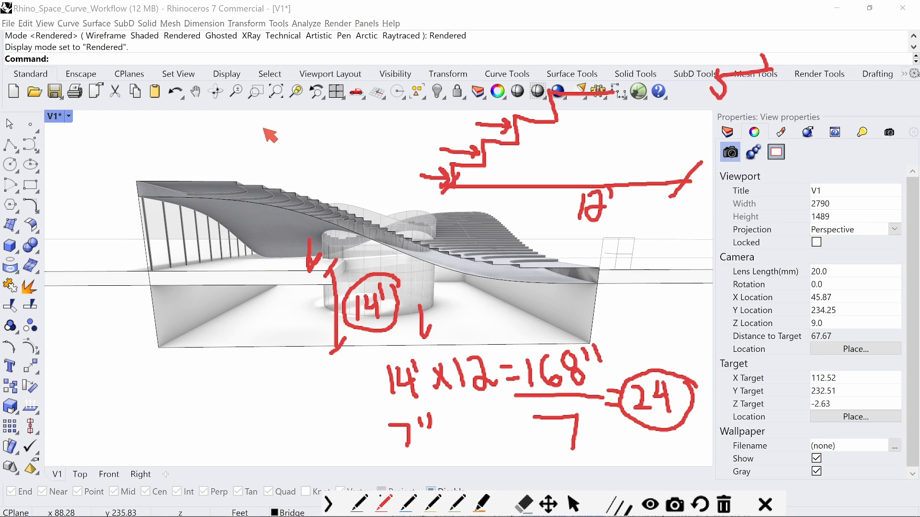
- Sketch a single stair step above the roof's upper end and label its tread 11" and its riser 7"
{"action": "mouse_move", "coordinate": [214, 160]}
{"action": "left_mouse_down"}
{"action": "mouse_move", "coordinate": [266, 159]}
{"action": "mouse_move", "coordinate": [216, 170]}
{"action": "mouse_move", "coordinate": [221, 176]}
{"action": "mouse_move", "coordinate": [219, 163]}
{"action": "mouse_move", "coordinate": [263, 159]}
{"action": "left_mouse_up"}
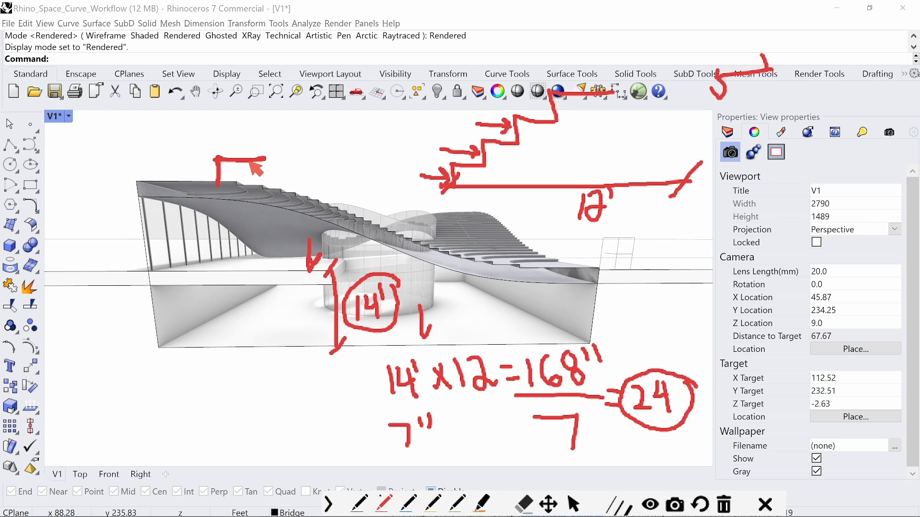
{"action": "left_click_drag", "start_coordinate": [235, 125], "coordinate": [241, 145]}
{"action": "left_click_drag", "start_coordinate": [254, 114], "coordinate": [259, 124]}
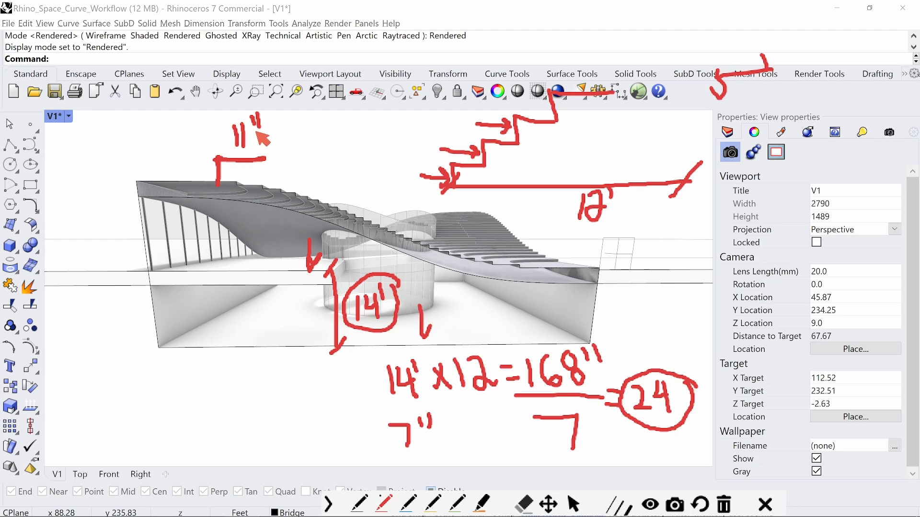
{"action": "mouse_move", "coordinate": [166, 169]}
{"action": "left_mouse_down"}
{"action": "mouse_move", "coordinate": [187, 170]}
{"action": "mouse_move", "coordinate": [180, 190]}
{"action": "mouse_move", "coordinate": [195, 168]}
{"action": "left_mouse_up"}
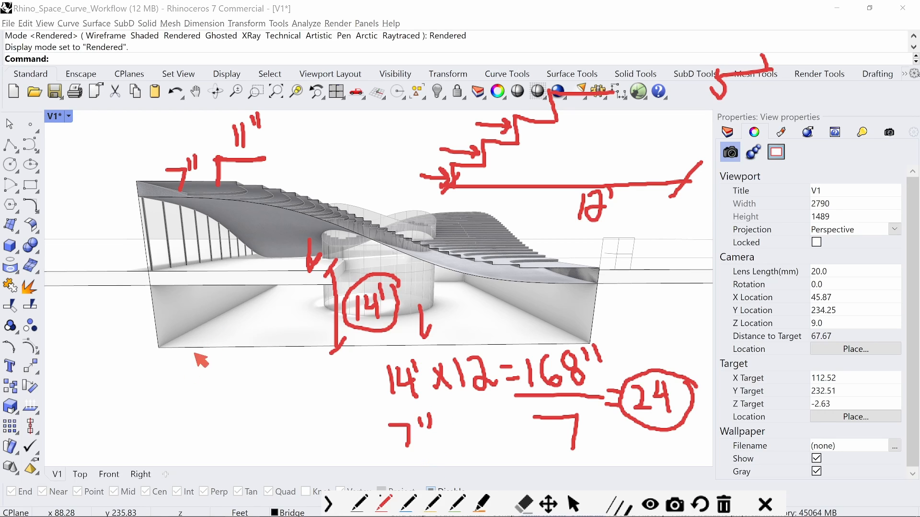
- Write the run calculation below the section: 24 R x 11" = 264"
{"action": "left_click_drag", "start_coordinate": [95, 403], "coordinate": [114, 430]}
{"action": "mouse_move", "coordinate": [127, 389]}
{"action": "left_mouse_down"}
{"action": "mouse_move", "coordinate": [151, 413]}
{"action": "mouse_move", "coordinate": [136, 439]}
{"action": "left_mouse_up"}
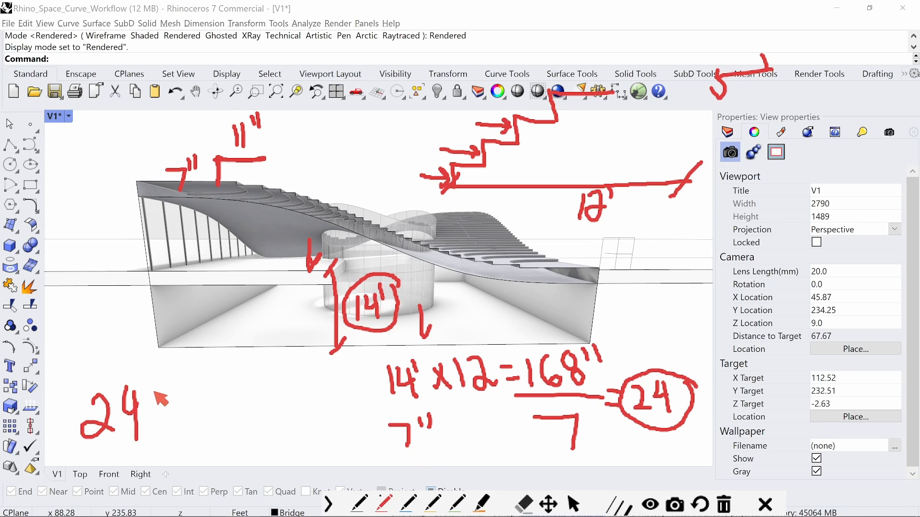
{"action": "mouse_move", "coordinate": [154, 400]}
{"action": "left_mouse_down"}
{"action": "mouse_move", "coordinate": [154, 427]}
{"action": "mouse_move", "coordinate": [179, 412]}
{"action": "mouse_move", "coordinate": [206, 432]}
{"action": "mouse_move", "coordinate": [181, 430]}
{"action": "left_mouse_up"}
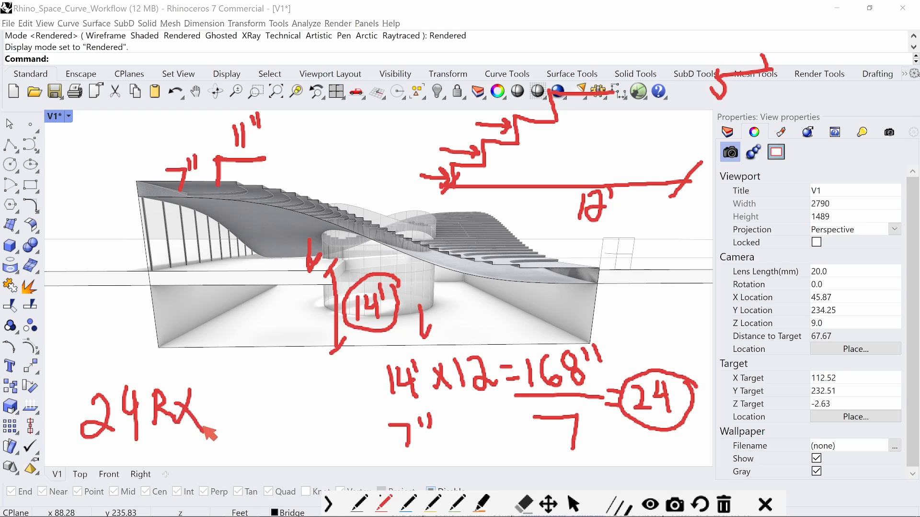
{"action": "mouse_move", "coordinate": [213, 395]}
{"action": "left_mouse_down"}
{"action": "mouse_move", "coordinate": [213, 429]}
{"action": "mouse_move", "coordinate": [220, 422]}
{"action": "left_mouse_up"}
{"action": "left_click_drag", "start_coordinate": [225, 371], "coordinate": [224, 383]}
{"action": "left_click_drag", "start_coordinate": [230, 370], "coordinate": [243, 405]}
{"action": "mouse_move", "coordinate": [264, 398]}
{"action": "left_mouse_down"}
{"action": "mouse_move", "coordinate": [284, 396]}
{"action": "mouse_move", "coordinate": [290, 416]}
{"action": "left_mouse_up"}
{"action": "mouse_move", "coordinate": [318, 389]}
{"action": "left_mouse_down"}
{"action": "mouse_move", "coordinate": [308, 418]}
{"action": "mouse_move", "coordinate": [327, 410]}
{"action": "mouse_move", "coordinate": [333, 391]}
{"action": "left_mouse_up"}
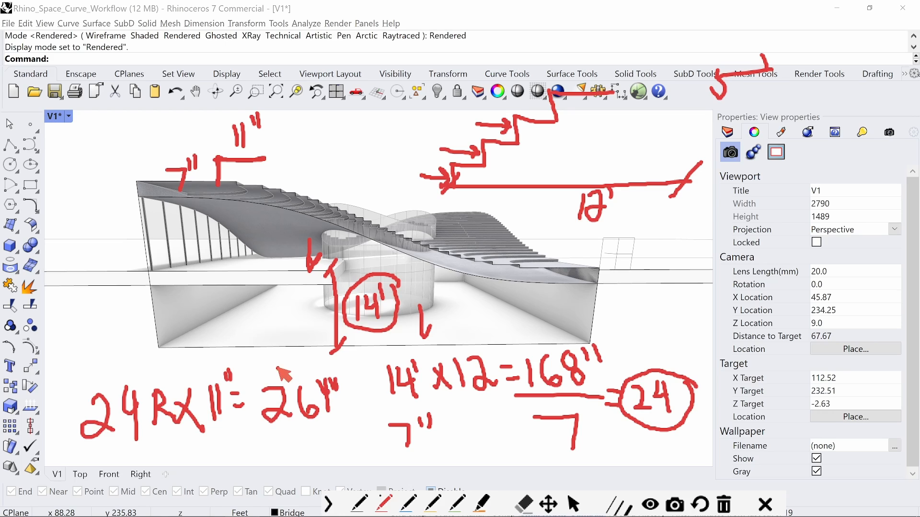
- Point an arrow from the 264" result to a written 22', and note a division by 12 beside the roof with linking arrows
{"action": "left_click_drag", "start_coordinate": [278, 369], "coordinate": [183, 309]}
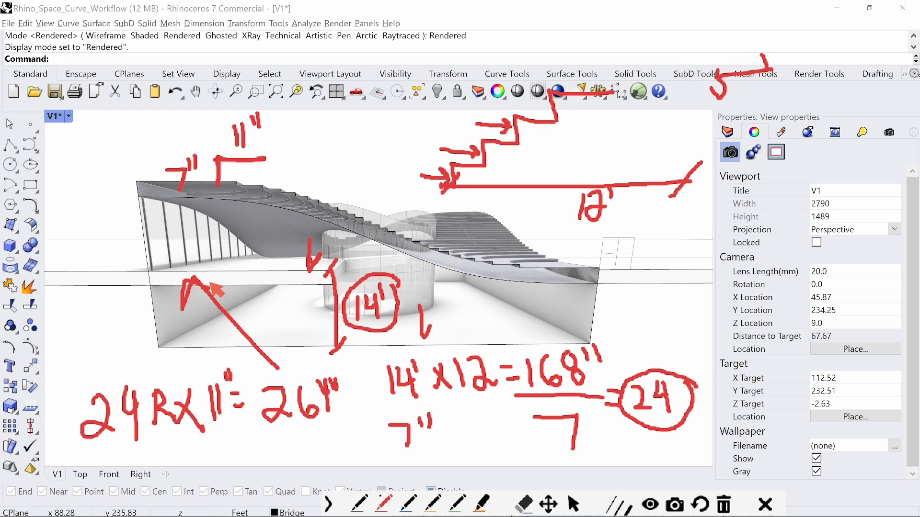
{"action": "mouse_move", "coordinate": [122, 253]}
{"action": "left_mouse_down"}
{"action": "mouse_move", "coordinate": [143, 258]}
{"action": "mouse_move", "coordinate": [128, 279]}
{"action": "mouse_move", "coordinate": [171, 264]}
{"action": "left_mouse_up"}
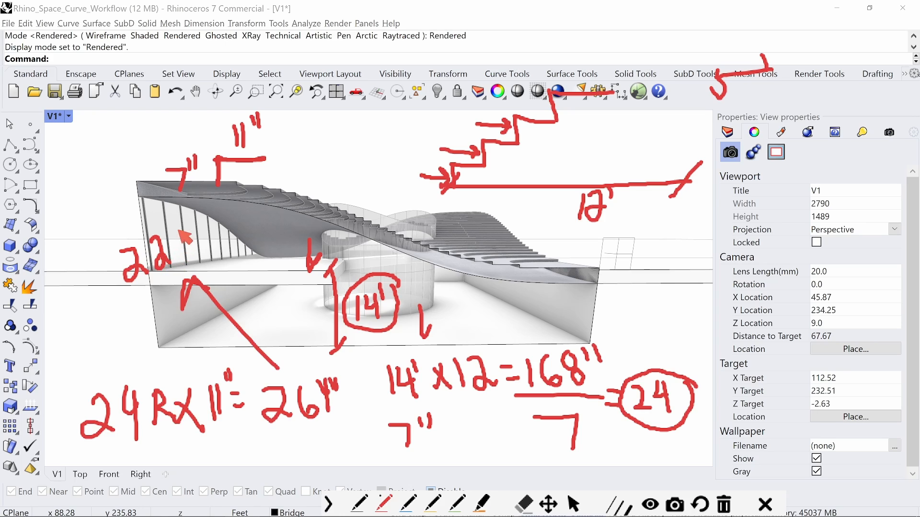
{"action": "left_click_drag", "start_coordinate": [172, 223], "coordinate": [169, 235]}
{"action": "left_click_drag", "start_coordinate": [68, 190], "coordinate": [92, 211]}
{"action": "mouse_move", "coordinate": [103, 175]}
{"action": "left_mouse_down"}
{"action": "mouse_move", "coordinate": [98, 192]}
{"action": "mouse_move", "coordinate": [120, 198]}
{"action": "left_mouse_up"}
{"action": "mouse_move", "coordinate": [109, 174]}
{"action": "left_mouse_down"}
{"action": "mouse_move", "coordinate": [110, 200]}
{"action": "mouse_move", "coordinate": [103, 178]}
{"action": "mouse_move", "coordinate": [114, 191]}
{"action": "mouse_move", "coordinate": [127, 165]}
{"action": "mouse_move", "coordinate": [136, 203]}
{"action": "mouse_move", "coordinate": [177, 192]}
{"action": "left_mouse_up"}
{"action": "left_click_drag", "start_coordinate": [197, 142], "coordinate": [174, 189]}
{"action": "mouse_move", "coordinate": [174, 189]}
{"action": "left_mouse_down"}
{"action": "mouse_move", "coordinate": [210, 172]}
{"action": "mouse_move", "coordinate": [224, 140]}
{"action": "left_mouse_up"}
{"action": "left_click_drag", "start_coordinate": [215, 179], "coordinate": [259, 158]}
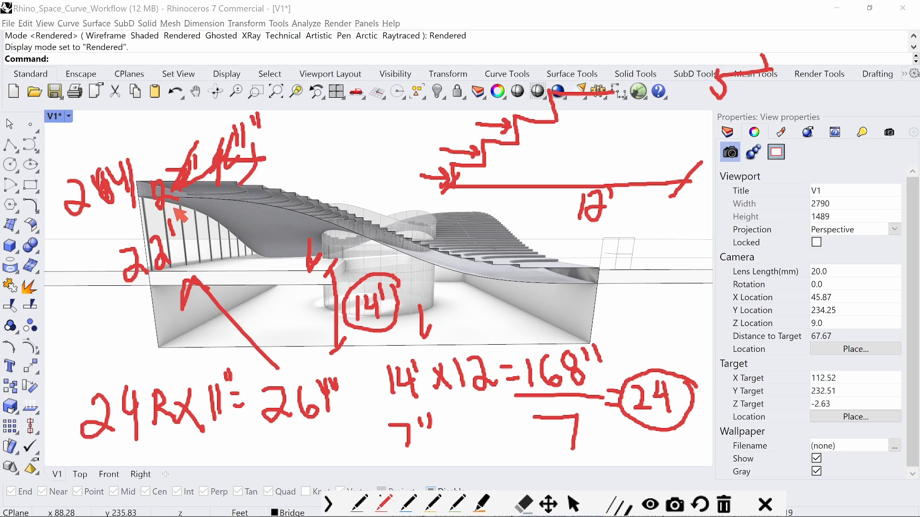
{"action": "mouse_move", "coordinate": [178, 209]}
{"action": "left_mouse_down"}
{"action": "mouse_move", "coordinate": [217, 230]}
{"action": "mouse_move", "coordinate": [194, 261]}
{"action": "left_mouse_up"}
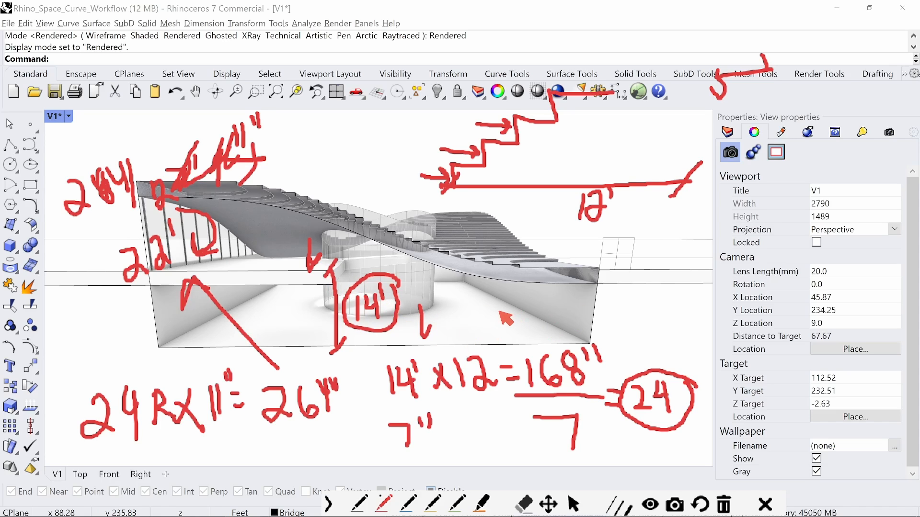
- Circle the 22' run, draw a line from it to the 12' label, and circle the stair sketch's upper step
{"action": "left_click_drag", "start_coordinate": [391, 195], "coordinate": [303, 167]}
{"action": "mouse_move", "coordinate": [144, 280]}
{"action": "left_mouse_down"}
{"action": "mouse_move", "coordinate": [197, 268]}
{"action": "mouse_move", "coordinate": [104, 229]}
{"action": "mouse_move", "coordinate": [158, 287]}
{"action": "mouse_move", "coordinate": [233, 263]}
{"action": "mouse_move", "coordinate": [621, 217]}
{"action": "left_mouse_up"}
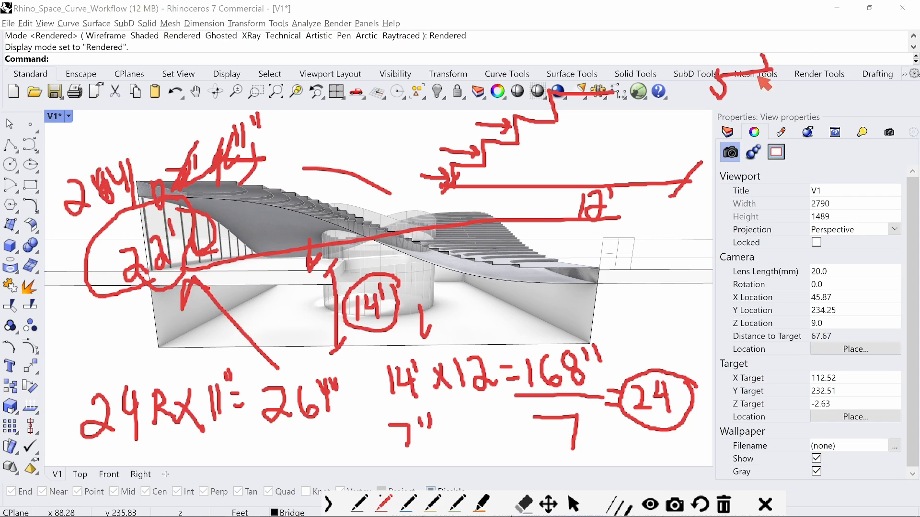
{"action": "left_click_drag", "start_coordinate": [788, 35], "coordinate": [766, 97]}
{"action": "left_click_drag", "start_coordinate": [751, 42], "coordinate": [764, 109]}
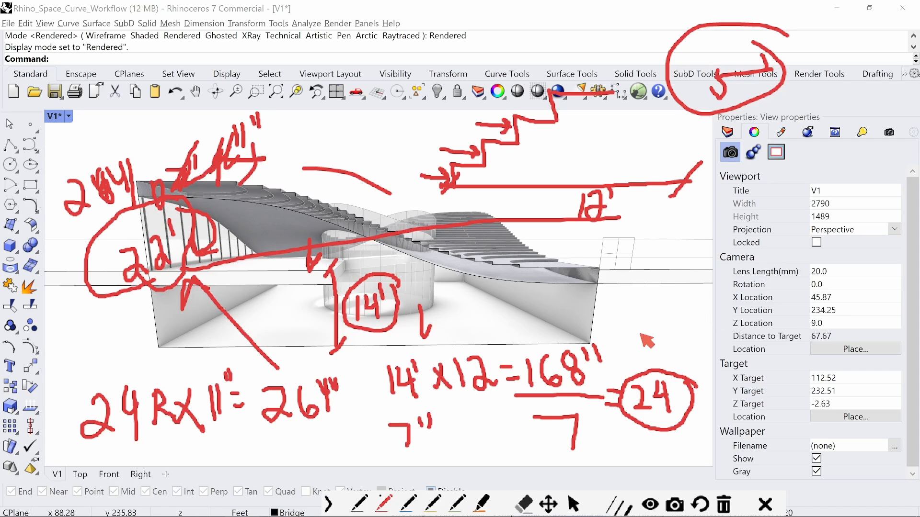
- Write 24.1 above the circled 24, add arrows to the 24 and to a written 25, and box the 25
{"action": "mouse_move", "coordinate": [644, 312]}
{"action": "left_mouse_down"}
{"action": "mouse_move", "coordinate": [660, 331]}
{"action": "mouse_move", "coordinate": [673, 319]}
{"action": "mouse_move", "coordinate": [690, 328]}
{"action": "mouse_move", "coordinate": [681, 359]}
{"action": "left_mouse_up"}
{"action": "left_click", "coordinate": [678, 326]}
{"action": "left_click_drag", "start_coordinate": [675, 346], "coordinate": [689, 353]}
{"action": "left_click_drag", "start_coordinate": [698, 315], "coordinate": [760, 326]}
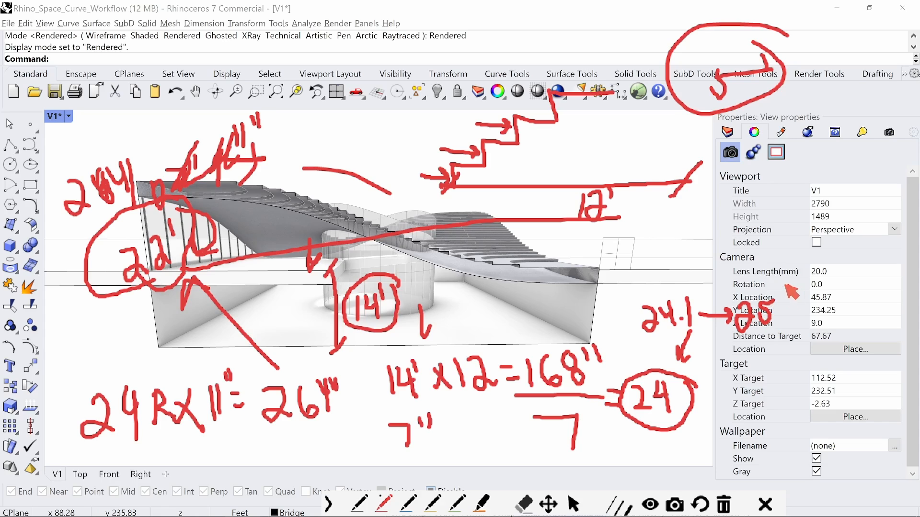
{"action": "mouse_move", "coordinate": [793, 286]}
{"action": "left_mouse_down"}
{"action": "mouse_move", "coordinate": [778, 363]}
{"action": "mouse_move", "coordinate": [776, 284]}
{"action": "left_mouse_up"}
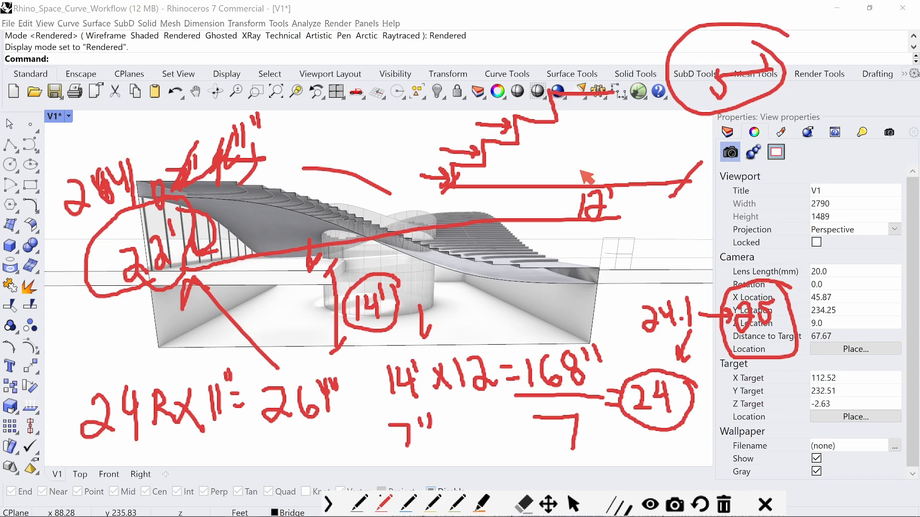
- Circle the stair sketch's first riser, write 24.1 again beneath the boxed 25, and close the screen annotations
{"action": "mouse_move", "coordinate": [472, 158]}
{"action": "left_mouse_down"}
{"action": "mouse_move", "coordinate": [431, 187]}
{"action": "mouse_move", "coordinate": [463, 161]}
{"action": "left_mouse_up"}
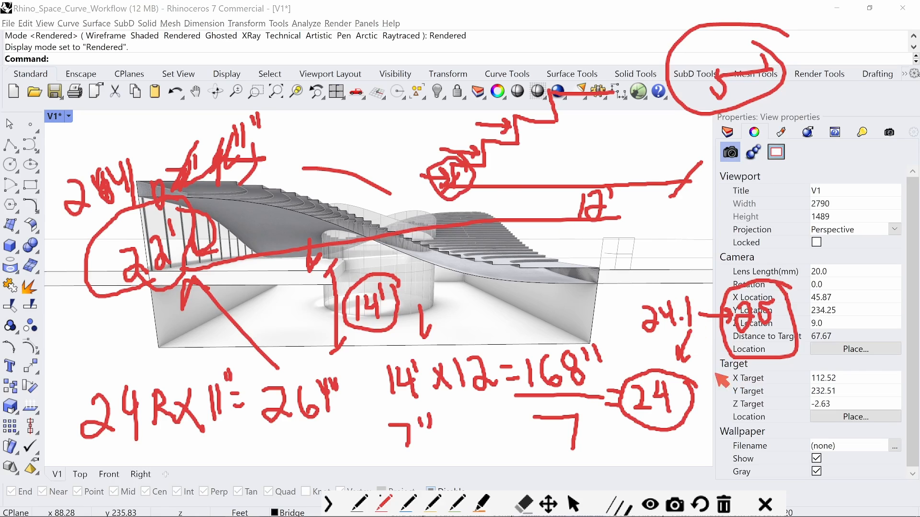
{"action": "mouse_move", "coordinate": [740, 421]}
{"action": "left_mouse_down"}
{"action": "mouse_move", "coordinate": [759, 458]}
{"action": "mouse_move", "coordinate": [770, 444]}
{"action": "left_mouse_up"}
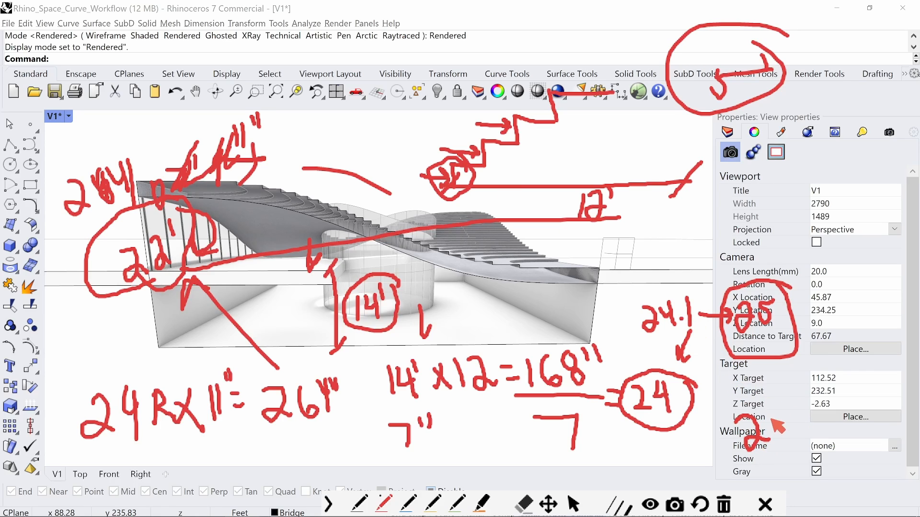
{"action": "mouse_move", "coordinate": [766, 409]}
{"action": "left_mouse_down"}
{"action": "mouse_move", "coordinate": [781, 420]}
{"action": "mouse_move", "coordinate": [787, 446]}
{"action": "left_mouse_up"}
{"action": "left_click_drag", "start_coordinate": [796, 434], "coordinate": [800, 433]}
{"action": "left_click_drag", "start_coordinate": [802, 398], "coordinate": [816, 433]}
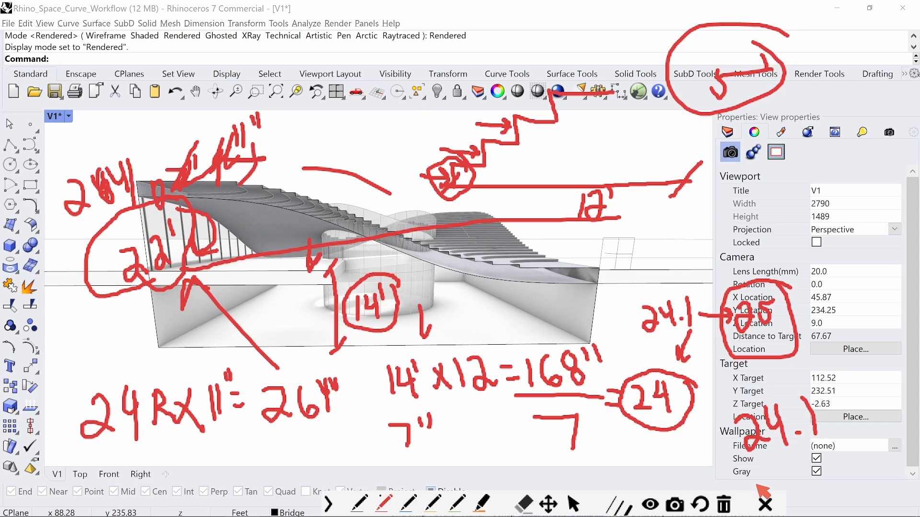
{"action": "left_click", "coordinate": [765, 505]}
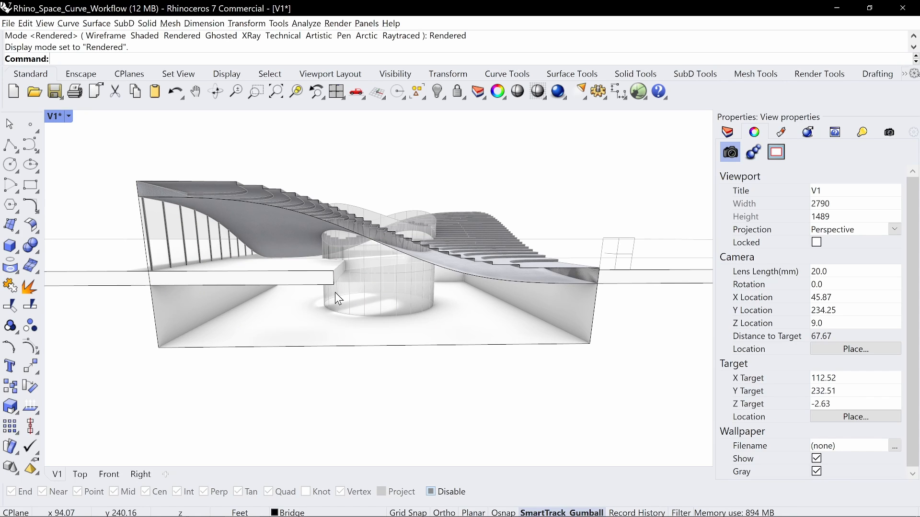
- Select the clipping plane beside the building and turn off its clipping in view V1
{"action": "mouse_move", "coordinate": [642, 251]}
{"action": "right_mouse_down"}
{"action": "mouse_move", "coordinate": [630, 257]}
{"action": "mouse_move", "coordinate": [643, 258]}
{"action": "right_mouse_up"}
{"action": "left_click", "coordinate": [640, 248]}
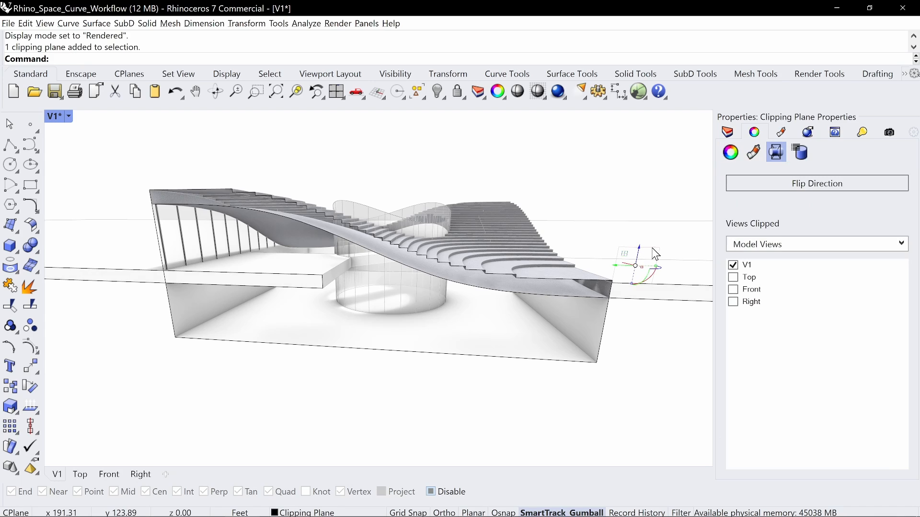
{"action": "left_click", "coordinate": [733, 267]}
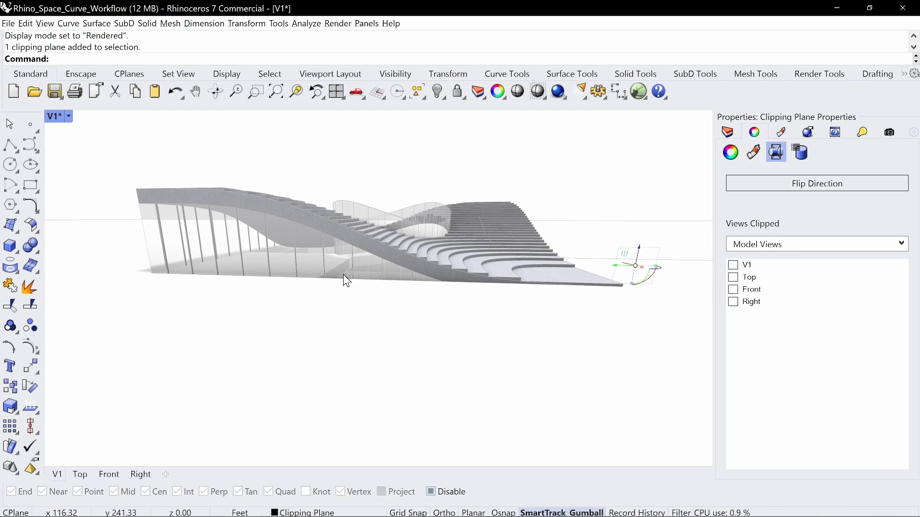
- Switch the V1 viewport's display mode to Shaded
{"action": "right_click_drag", "start_coordinate": [343, 279], "coordinate": [359, 279]}
{"action": "left_click", "coordinate": [61, 116]}
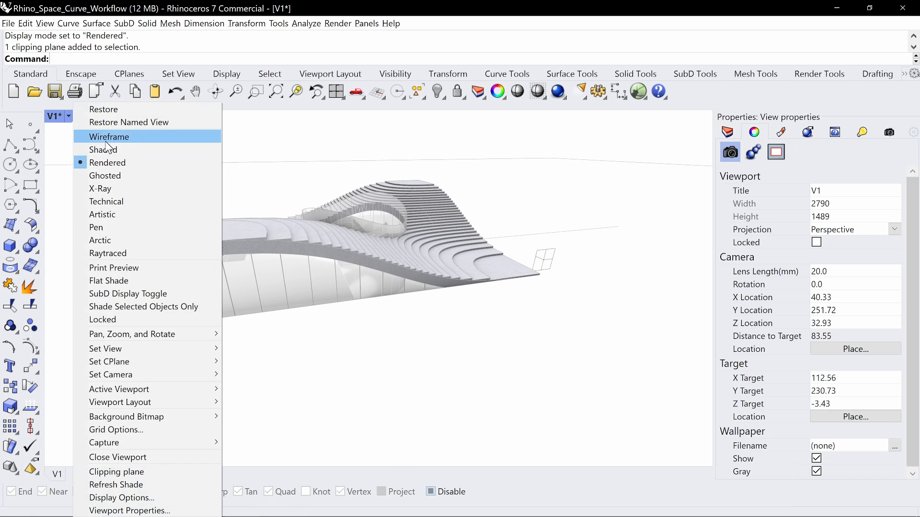
{"action": "left_click", "coordinate": [105, 150]}
- Select the basement, the courtyard cylinder and the ground, and isolate them from the rest of the model
{"action": "scroll", "coordinate": [468, 335], "scroll_direction": "up", "scroll_amount": 15}
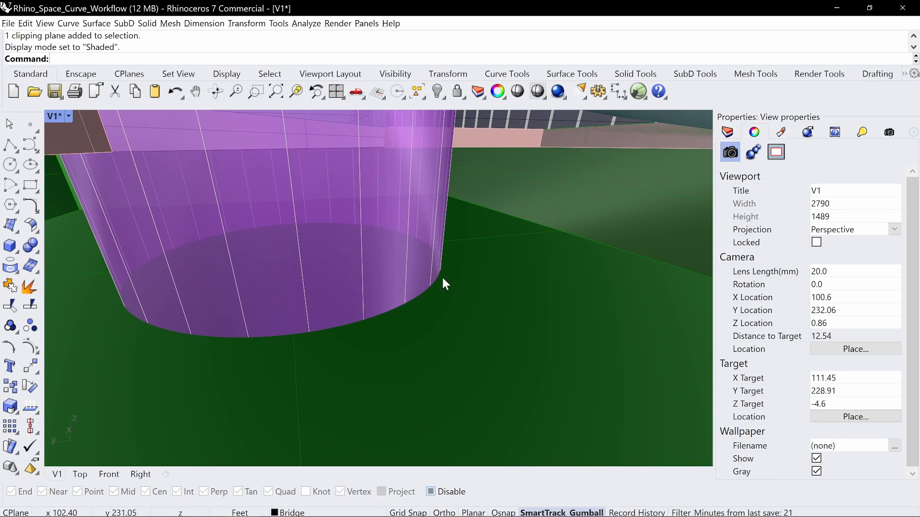
{"action": "left_click", "coordinate": [516, 296]}
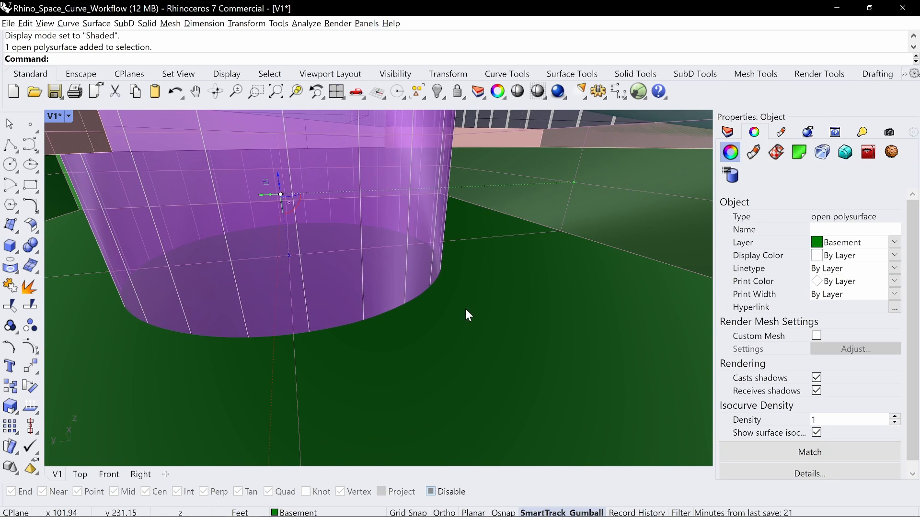
{"action": "mouse_move", "coordinate": [464, 309]}
{"action": "right_mouse_down"}
{"action": "mouse_move", "coordinate": [431, 300]}
{"action": "mouse_move", "coordinate": [455, 296]}
{"action": "right_mouse_up"}
{"action": "left_click", "coordinate": [445, 328], "text": "shift"}
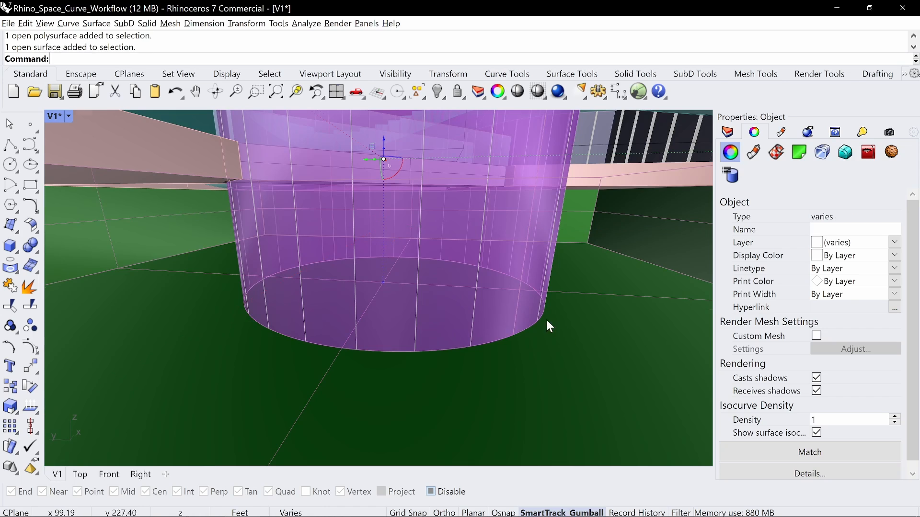
{"action": "right_click_drag", "start_coordinate": [546, 320], "coordinate": [418, 278]}
{"action": "left_click", "coordinate": [375, 213], "text": "shift"}
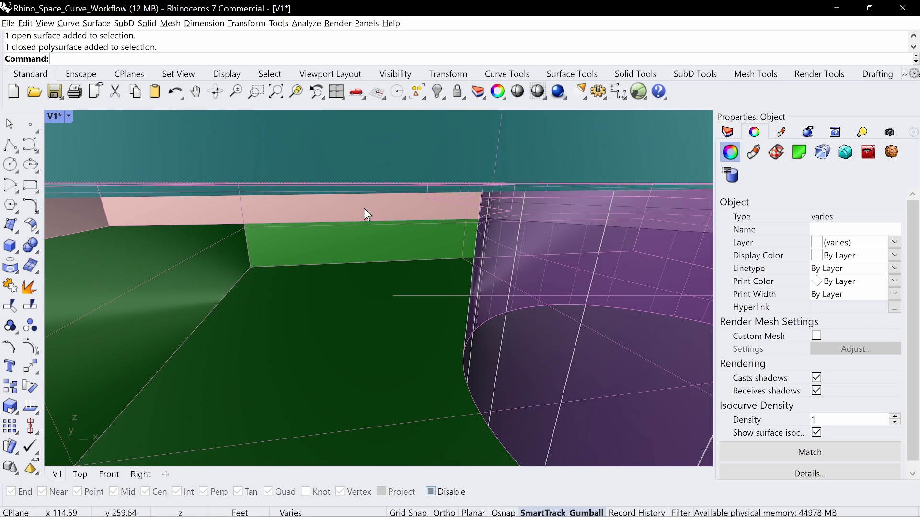
{"action": "type", "text": "isolate"}
{"action": "key", "text": "Return"}
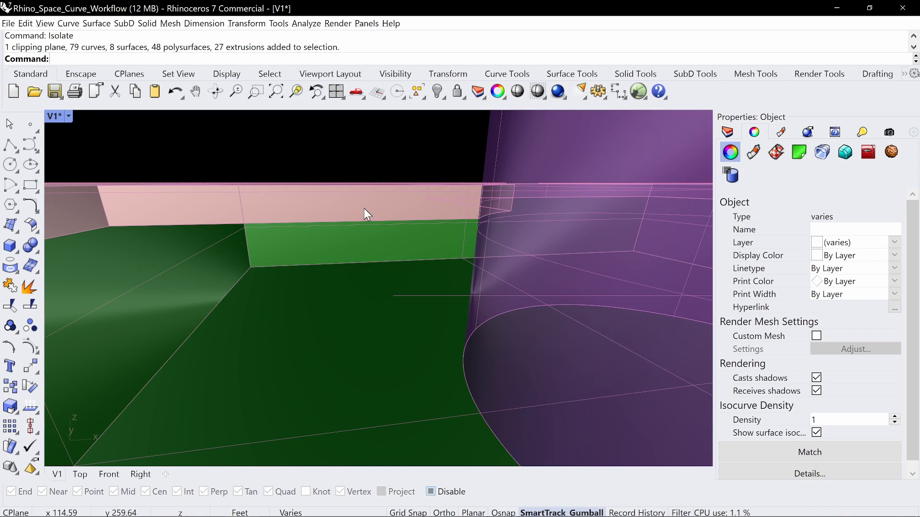
- Duplicate the courtyard cylinder's base edge as a curve on the Stairs layer with DupEdge
{"action": "right_click_drag", "start_coordinate": [364, 207], "coordinate": [411, 308]}
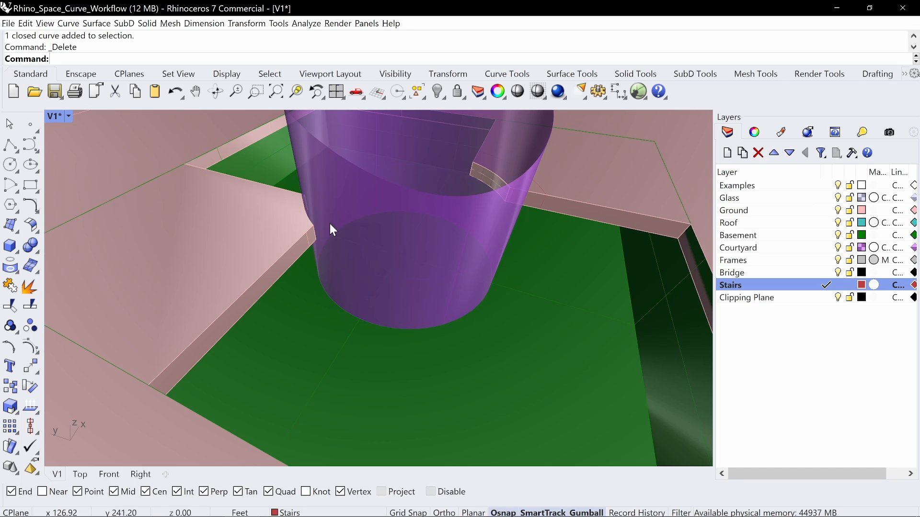
{"action": "type", "text": "DupEdge"}
{"action": "key", "text": "Return"}
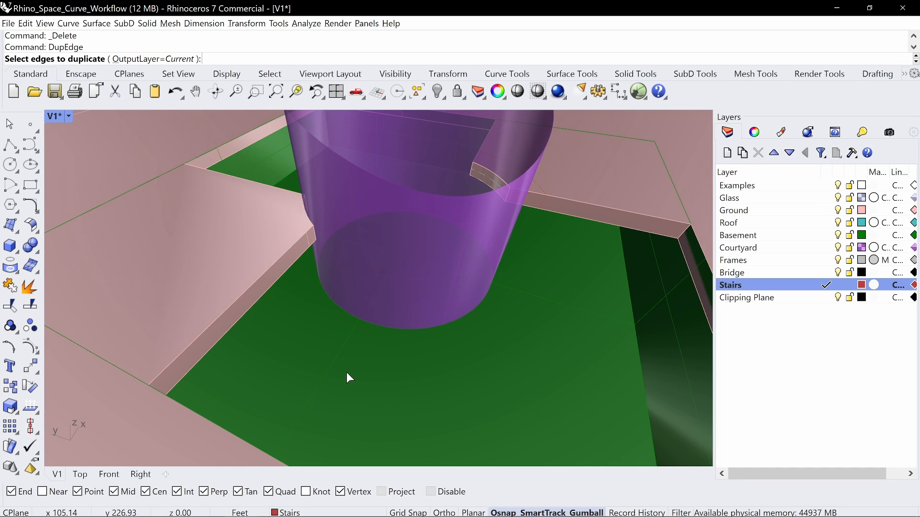
{"action": "left_click", "coordinate": [428, 328]}
{"action": "key", "text": "Return"}
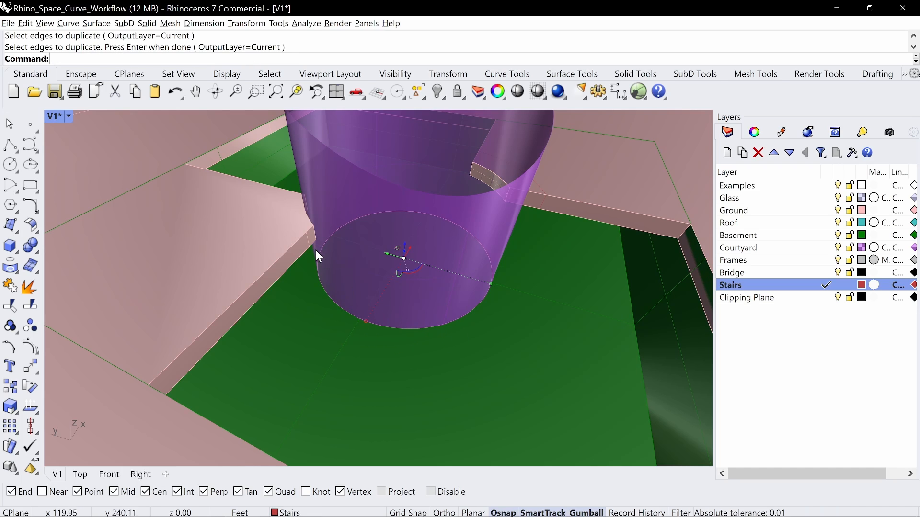
- Draw a line from the ground's corner at the courtyard wall down to the cylinder's base curve
{"action": "type", "text": "line"}
{"action": "key", "text": "Return"}
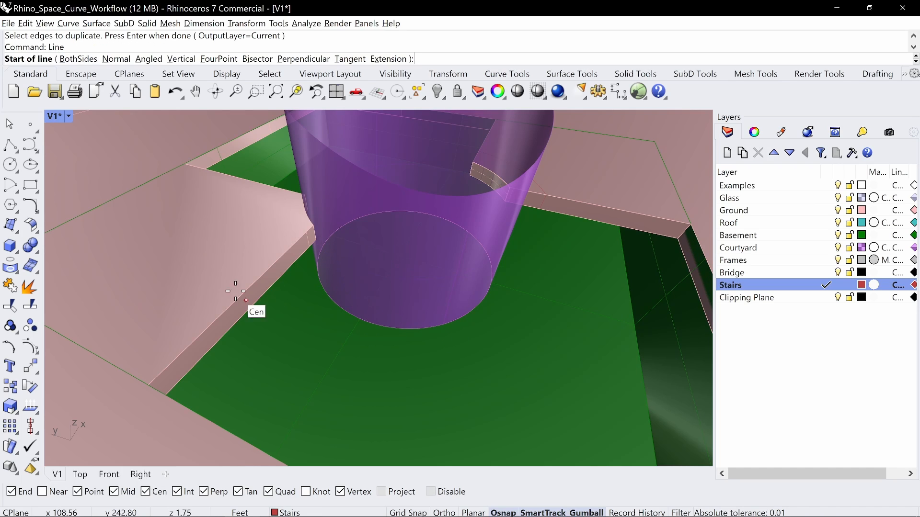
{"action": "left_click", "coordinate": [315, 239]}
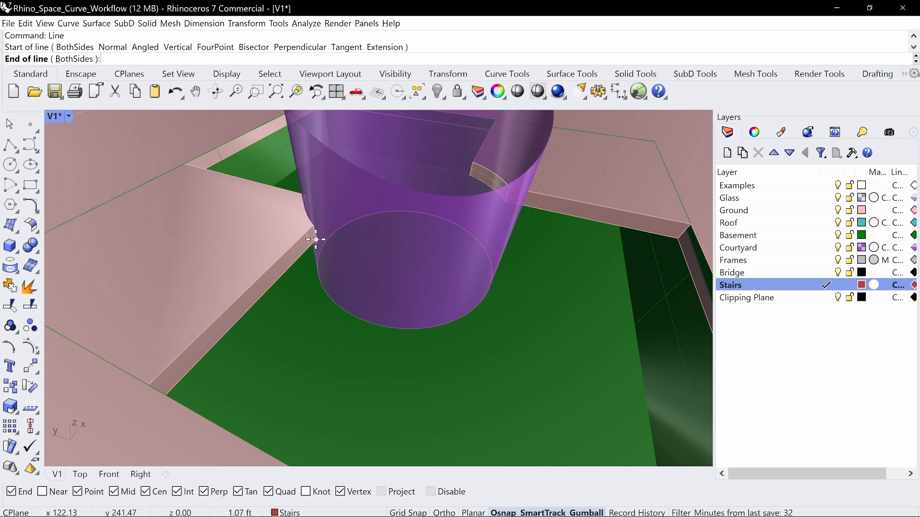
{"action": "left_click", "coordinate": [326, 291]}
{"action": "mouse_move", "coordinate": [329, 329]}
{"action": "right_mouse_down"}
{"action": "mouse_move", "coordinate": [349, 286]}
{"action": "mouse_move", "coordinate": [372, 274]}
{"action": "mouse_move", "coordinate": [355, 292]}
{"action": "right_mouse_up"}
- Annotate an arrow pointing outward from the cylinder's base to show the offset direction, and clear the annotation
{"action": "key", "text": "ctrl+shift+p"}
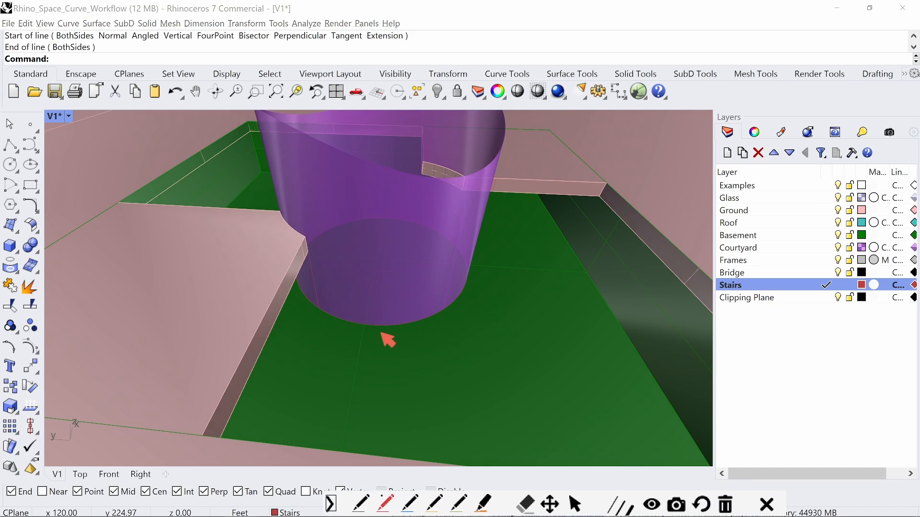
{"action": "mouse_move", "coordinate": [387, 328]}
{"action": "left_mouse_down"}
{"action": "mouse_move", "coordinate": [386, 370]}
{"action": "mouse_move", "coordinate": [379, 351]}
{"action": "mouse_move", "coordinate": [387, 367]}
{"action": "left_mouse_up"}
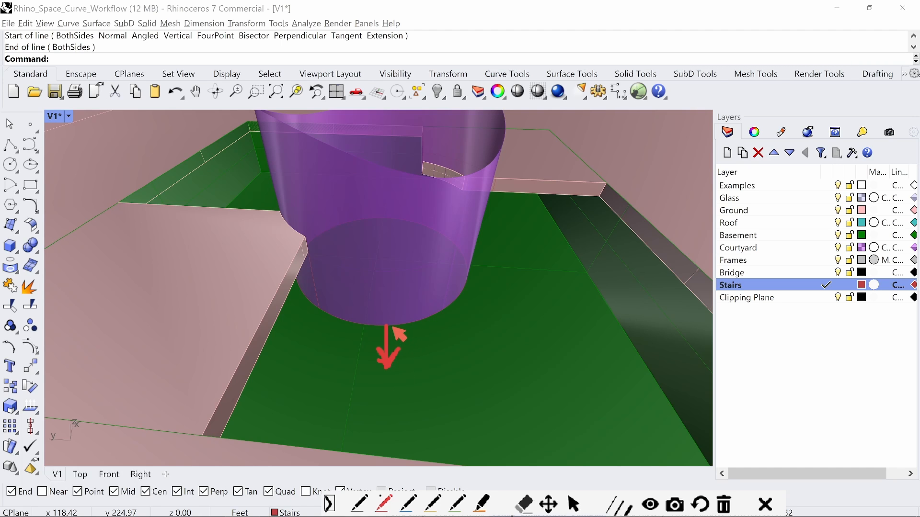
{"action": "left_click_drag", "start_coordinate": [396, 324], "coordinate": [394, 362]}
{"action": "key", "text": "Delete"}
{"action": "key", "text": "Escape"}
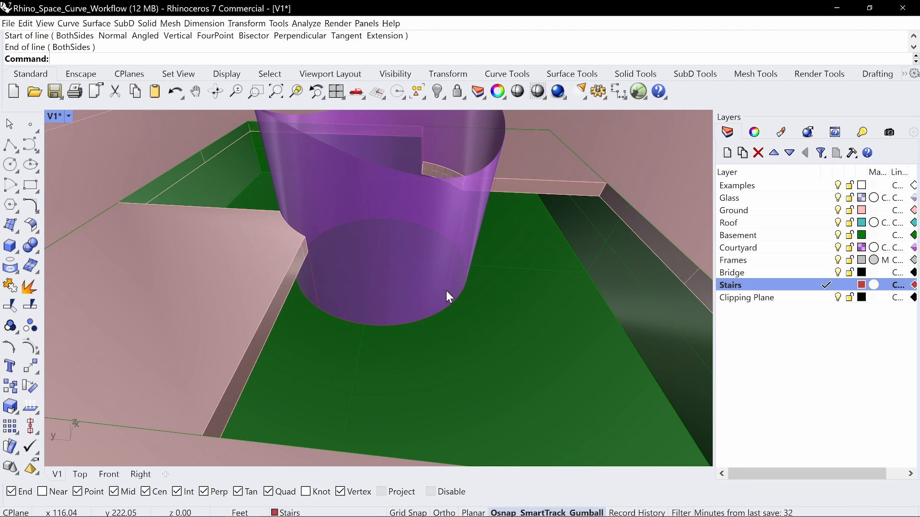
- Offset the courtyard cylinder's base curve outward by 5 feet on the basement floor
{"action": "right_click_drag", "start_coordinate": [446, 290], "coordinate": [413, 327]}
{"action": "key", "text": "Return"}
{"action": "type", "text": "5'"}
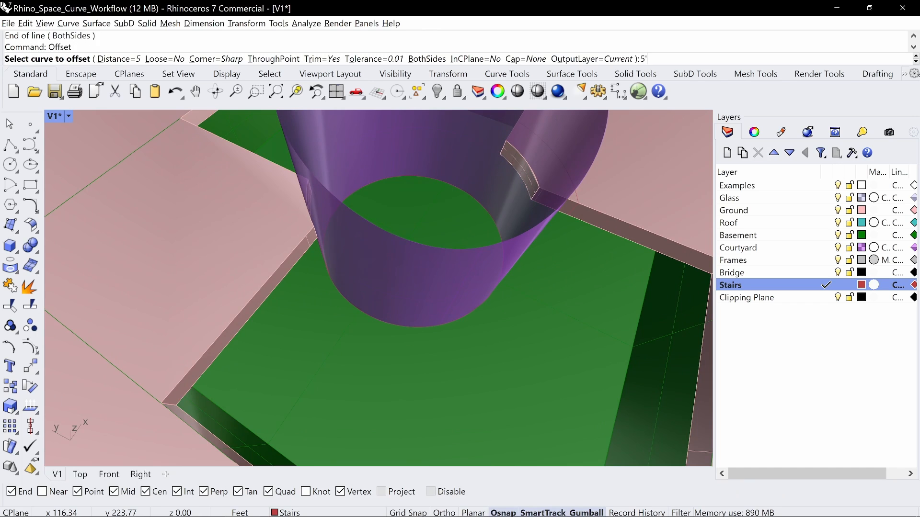
{"action": "key", "text": "Return"}
{"action": "left_click", "coordinate": [405, 328]}
{"action": "left_click", "coordinate": [400, 349]}
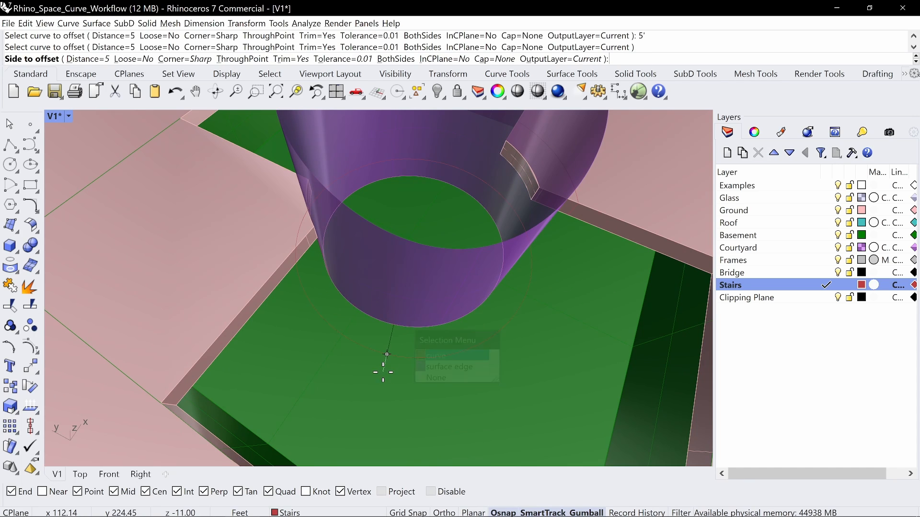
{"action": "left_click", "coordinate": [371, 381]}
{"action": "scroll", "coordinate": [421, 381], "scroll_direction": "up", "scroll_amount": 3}
{"action": "right_click_drag", "start_coordinate": [421, 381], "coordinate": [367, 368]}
{"action": "scroll", "coordinate": [472, 380], "scroll_direction": "down", "scroll_amount": 5}
- Extrude the offset circle vertically past the ground slab and above the courtyard cylinder's rim
{"action": "key", "text": "Return"}
{"action": "left_click", "coordinate": [376, 366]}
{"action": "left_click", "coordinate": [404, 395]}
{"action": "right_click_drag", "start_coordinate": [435, 324], "coordinate": [374, 291]}
{"action": "key", "text": "ctrl+z"}
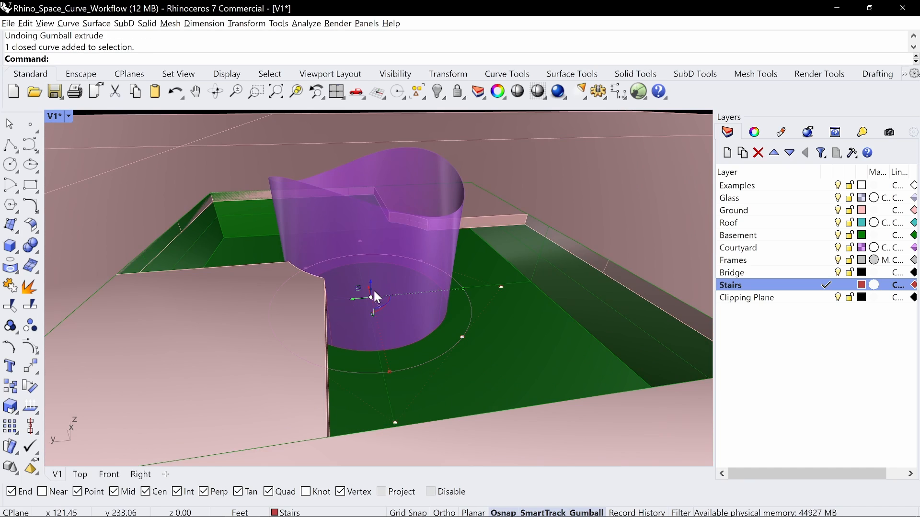
{"action": "left_click_drag", "start_coordinate": [372, 289], "coordinate": [377, 155]}
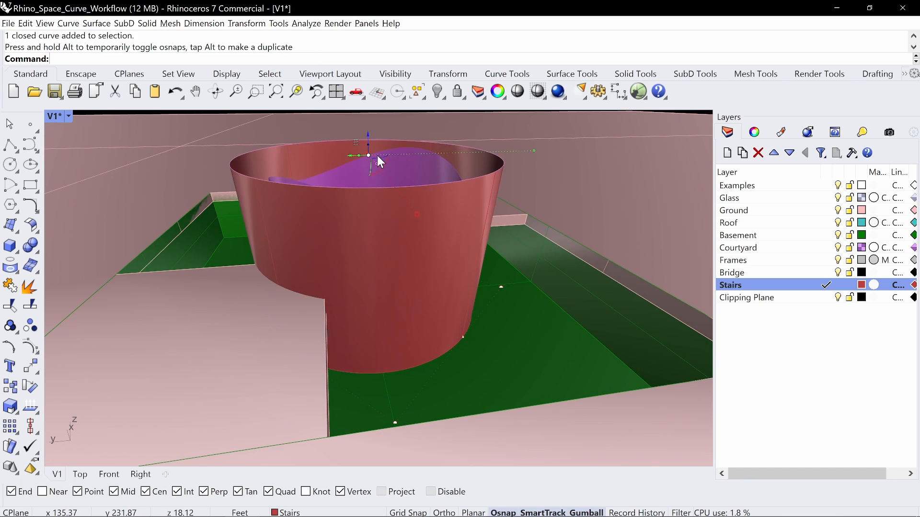
- Intersect the extruded outer cylinder with the ground to get curves on the slab, and delete the cylinder
{"action": "right_click_drag", "start_coordinate": [378, 155], "coordinate": [339, 347]}
{"action": "scroll", "coordinate": [475, 290], "scroll_direction": "up", "scroll_amount": 6}
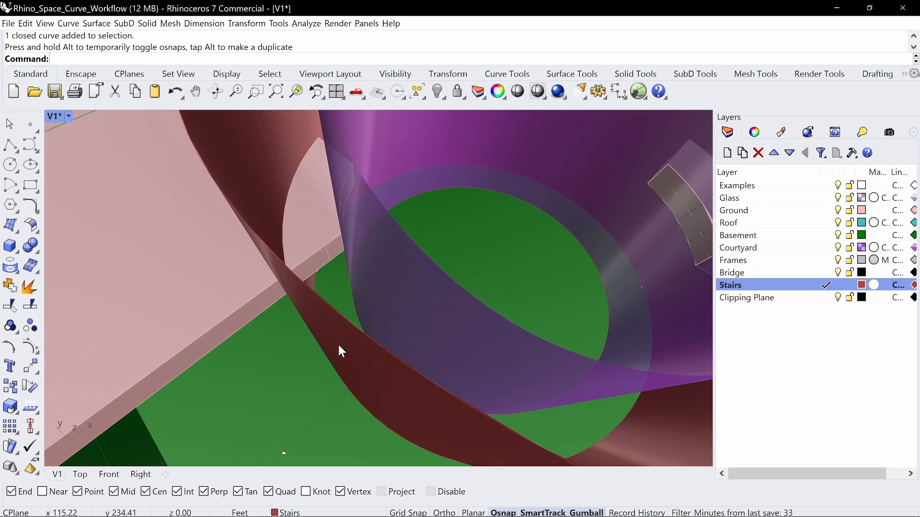
{"action": "type", "text": "Inter"}
{"action": "key", "text": "Return"}
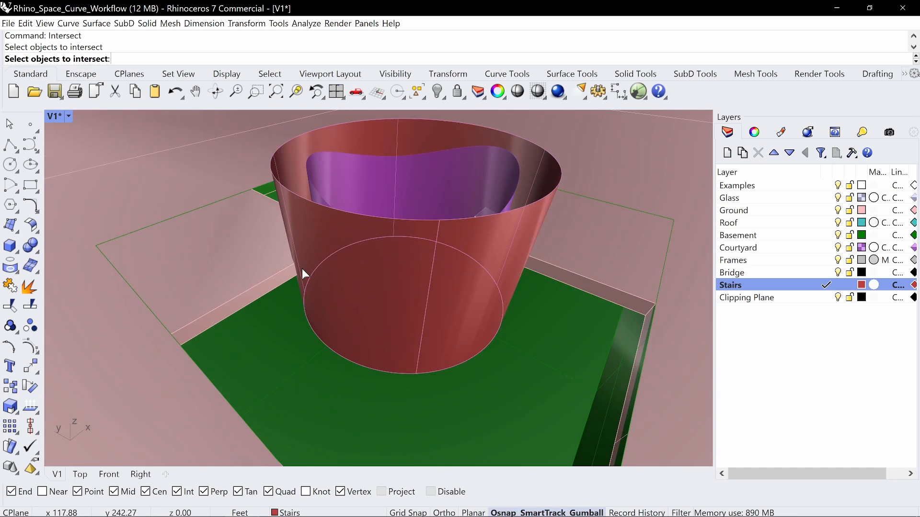
{"action": "right_click_drag", "start_coordinate": [302, 269], "coordinate": [317, 267]}
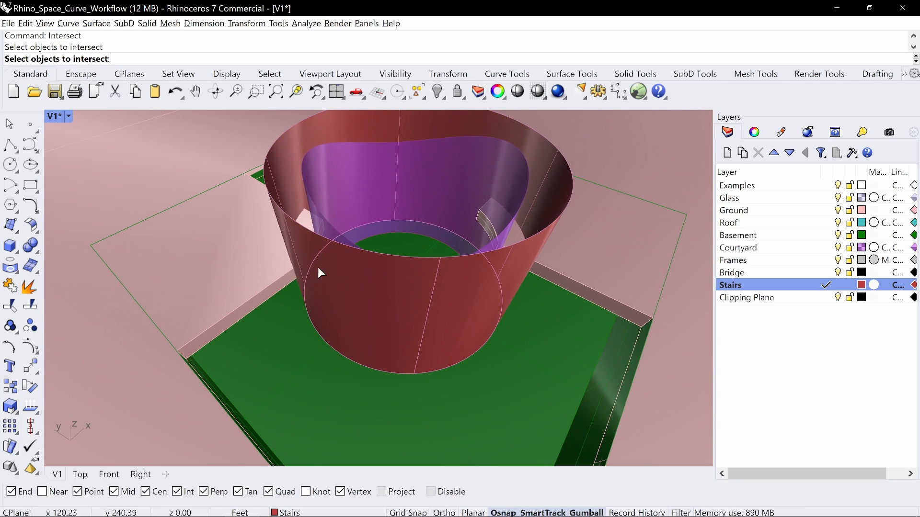
{"action": "left_click", "coordinate": [257, 255]}
{"action": "key", "text": "Return"}
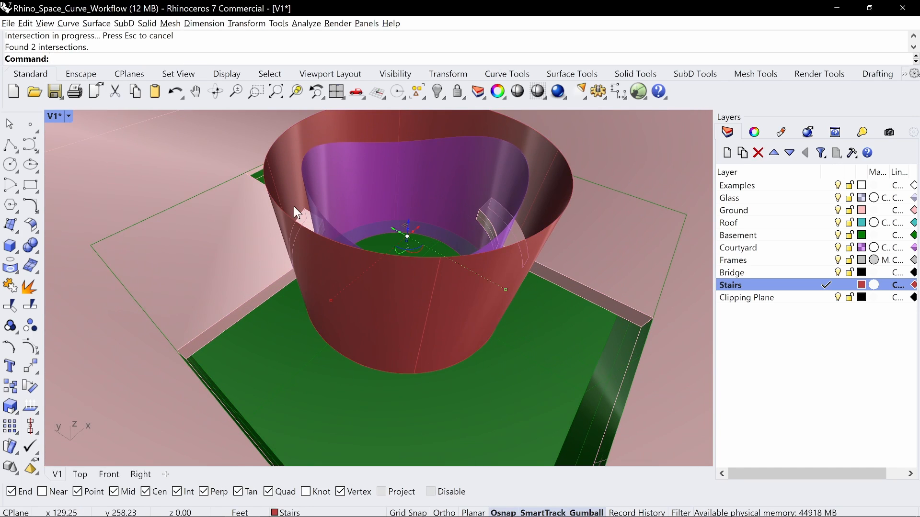
{"action": "left_click", "coordinate": [320, 258]}
{"action": "key", "text": "Delete"}
{"action": "right_click_drag", "start_coordinate": [342, 259], "coordinate": [310, 187]}
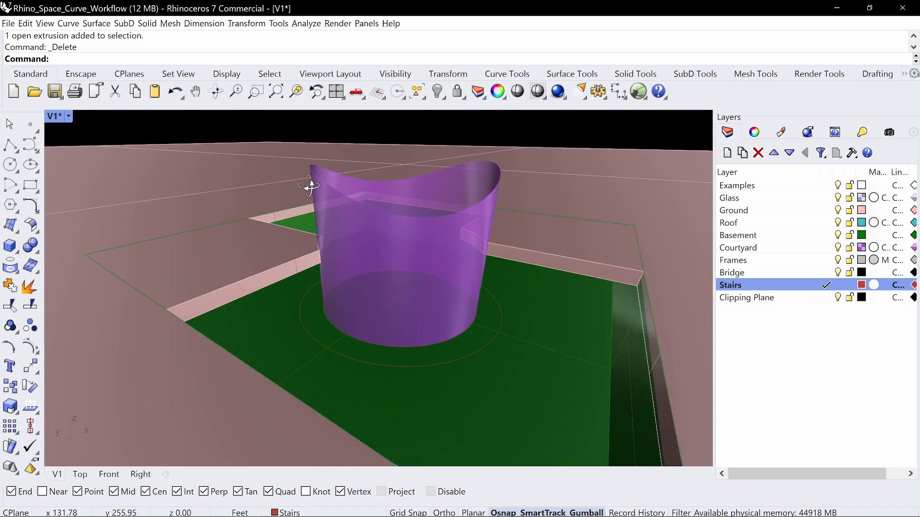
- Draw a vertical line from the intersection curve's end at the ground's edge down to the offset circle
{"action": "scroll", "coordinate": [337, 287], "scroll_direction": "up", "scroll_amount": 5}
{"action": "mouse_move", "coordinate": [337, 287]}
{"action": "right_mouse_down"}
{"action": "mouse_move", "coordinate": [354, 288]}
{"action": "mouse_move", "coordinate": [349, 304]}
{"action": "mouse_move", "coordinate": [337, 301]}
{"action": "right_mouse_up"}
{"action": "right_click", "coordinate": [348, 303]}
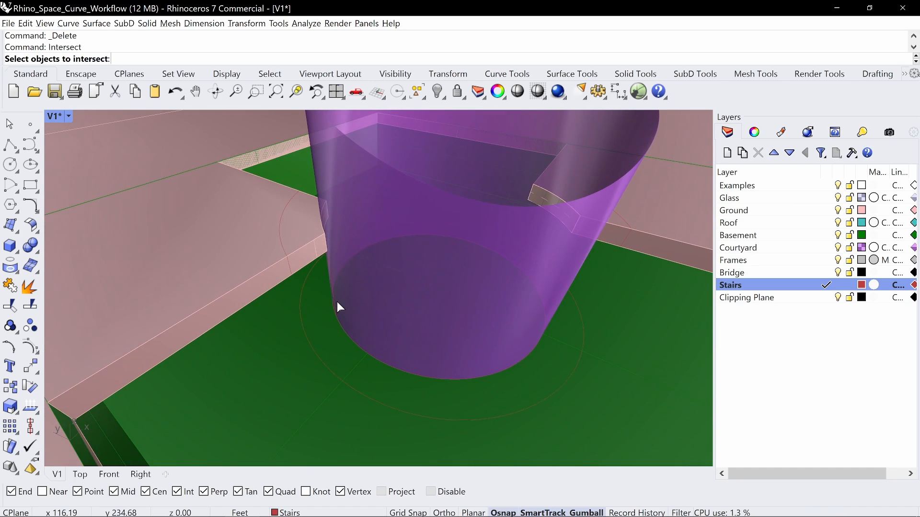
{"action": "right_click", "coordinate": [336, 298]}
{"action": "type", "text": "Line"}
{"action": "key", "text": "Return"}
{"action": "type", "text": "v"}
{"action": "key", "text": "Return"}
{"action": "scroll", "coordinate": [344, 264], "scroll_direction": "down", "scroll_amount": 3}
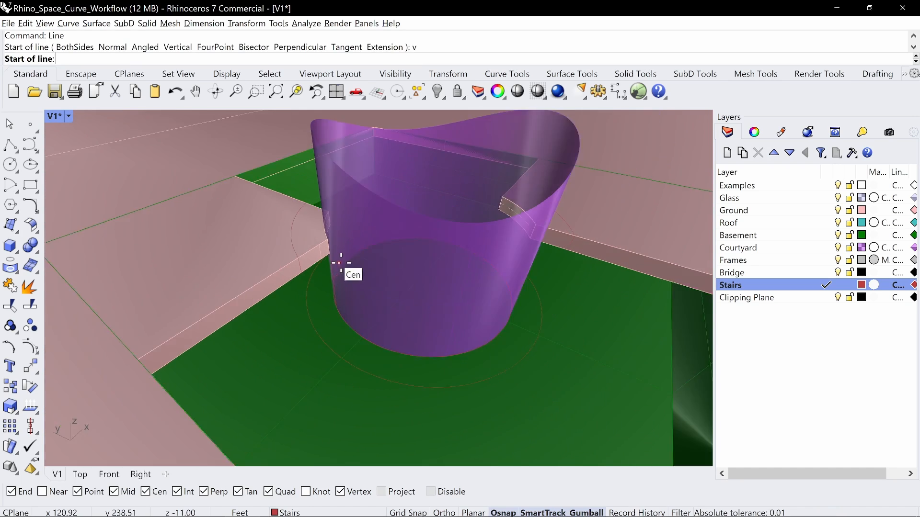
{"action": "right_click_drag", "start_coordinate": [345, 263], "coordinate": [376, 264]}
{"action": "scroll", "coordinate": [376, 263], "scroll_direction": "up", "scroll_amount": 8}
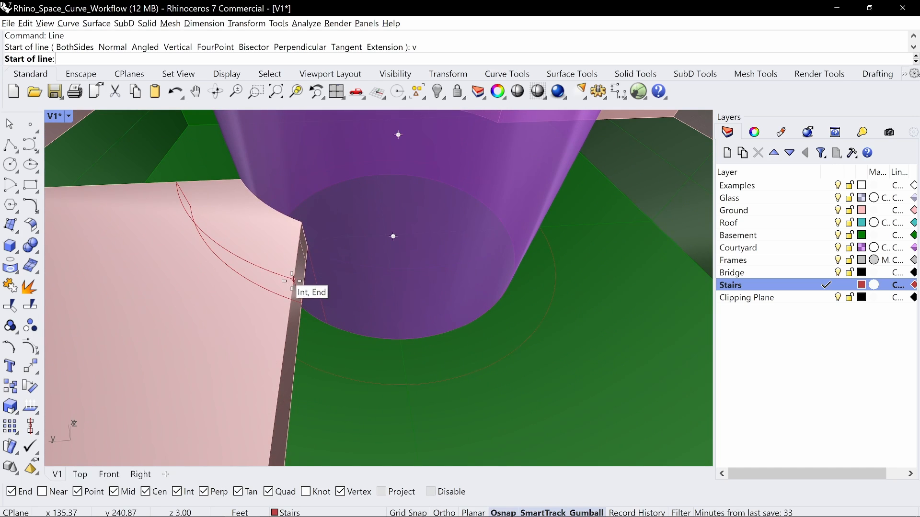
{"action": "left_click", "coordinate": [294, 283]}
{"action": "left_click", "coordinate": [332, 373]}
{"action": "scroll", "coordinate": [357, 372], "scroll_direction": "down", "scroll_amount": 4}
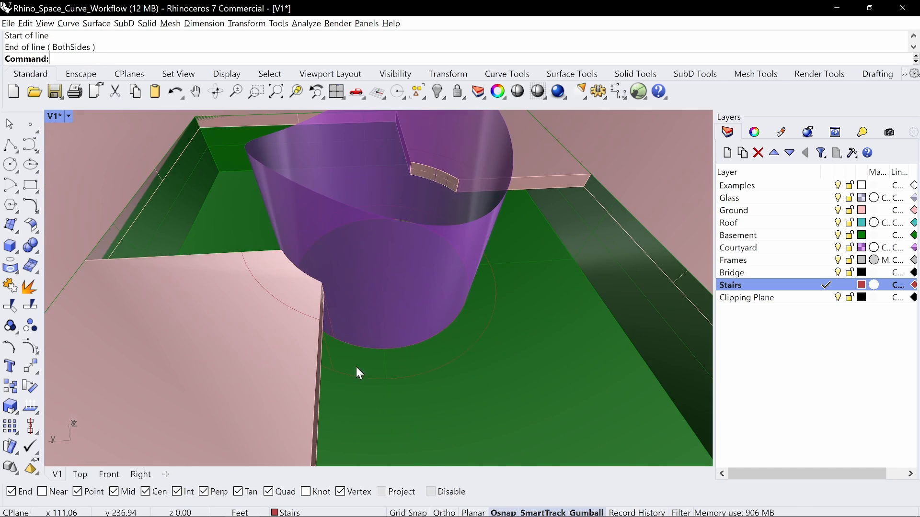
- Draw a line from the foot of the vertical line to the center of the basement circles
{"action": "right_click_drag", "start_coordinate": [357, 372], "coordinate": [401, 359]}
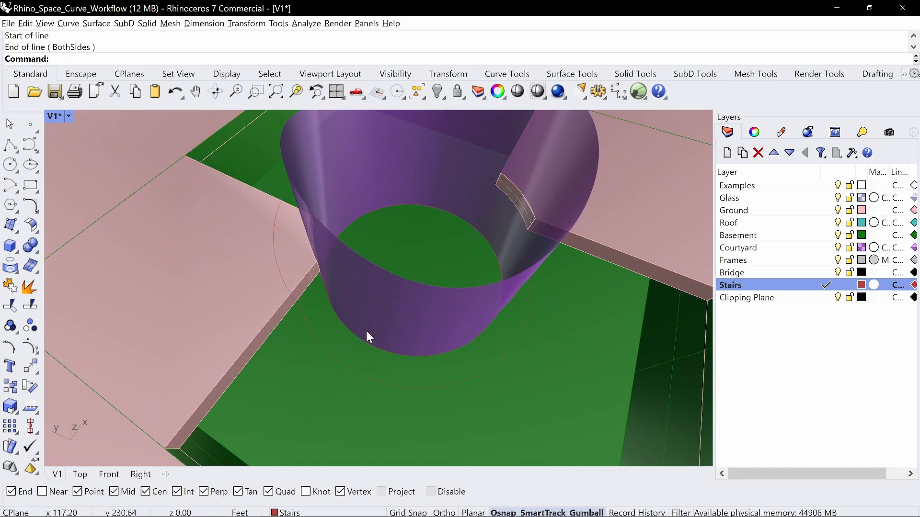
{"action": "mouse_move", "coordinate": [442, 294]}
{"action": "right_mouse_down"}
{"action": "mouse_move", "coordinate": [402, 287]}
{"action": "mouse_move", "coordinate": [437, 281]}
{"action": "mouse_move", "coordinate": [423, 298]}
{"action": "right_mouse_up"}
{"action": "type", "text": "line"}
{"action": "key", "text": "Return"}
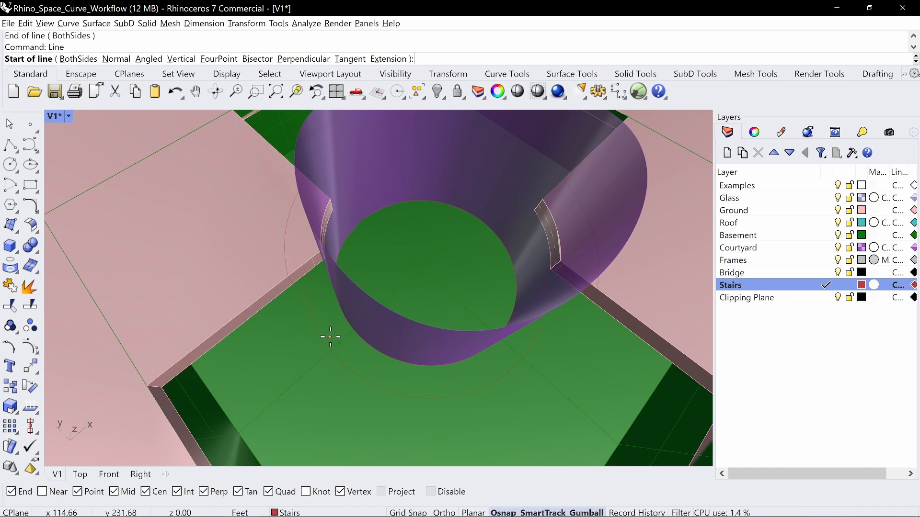
{"action": "left_click", "coordinate": [311, 309]}
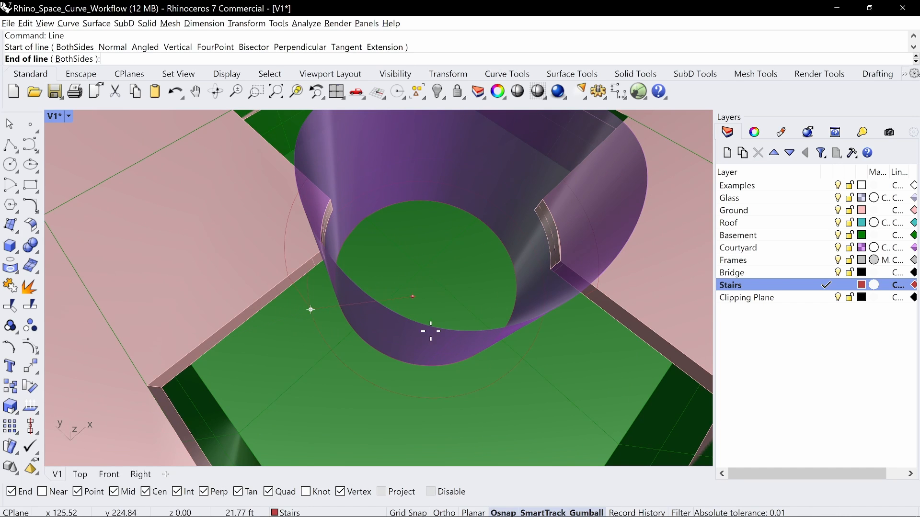
{"action": "left_click", "coordinate": [455, 406]}
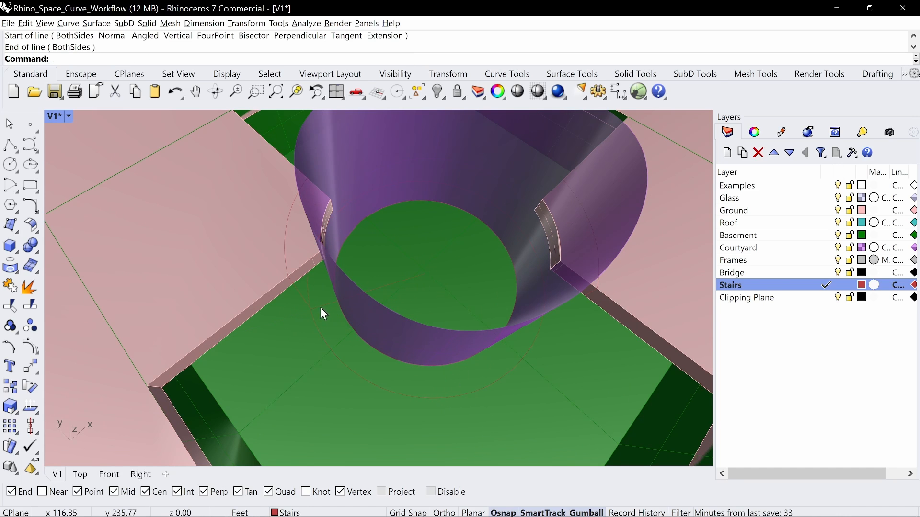
- Annotate the first tread and the following tread divisions between the two circles beside the ground's edge, and clear the annotation
{"action": "right_click_drag", "start_coordinate": [320, 309], "coordinate": [359, 242]}
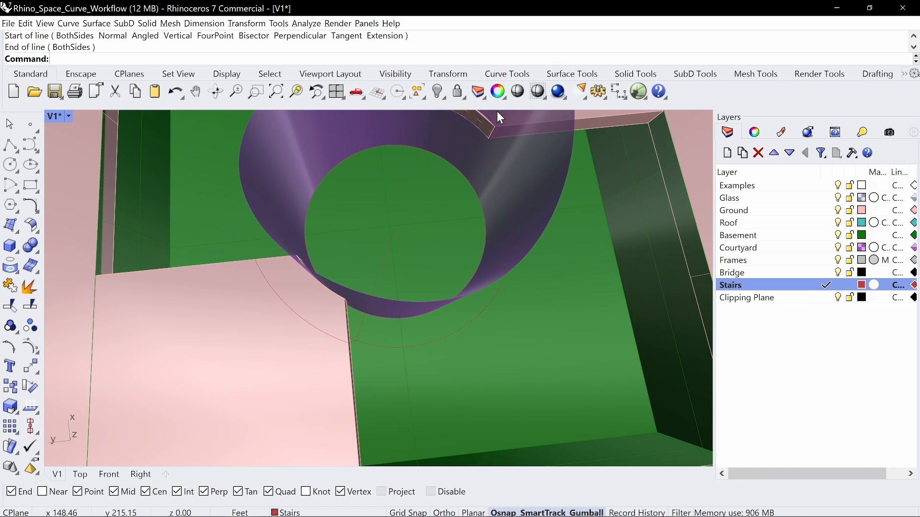
{"action": "key", "text": "ctrl+alt+g"}
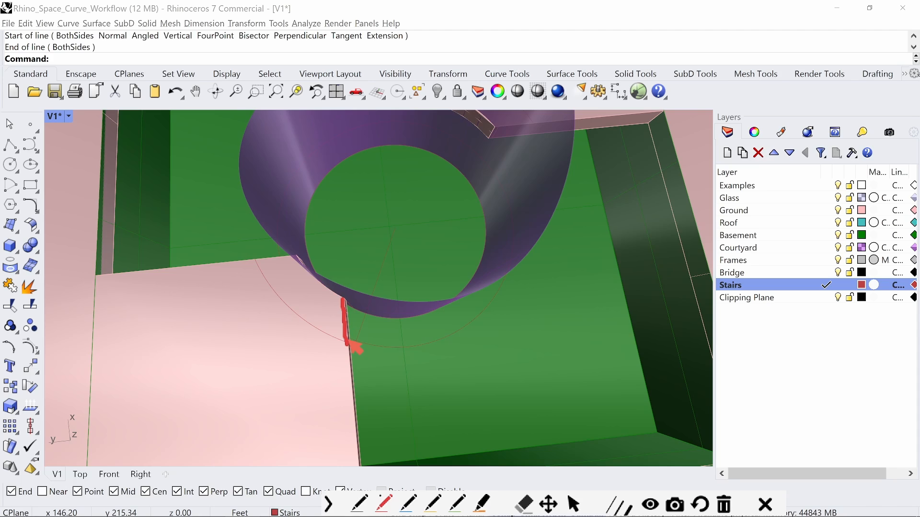
{"action": "mouse_move", "coordinate": [361, 333]}
{"action": "left_mouse_down"}
{"action": "mouse_move", "coordinate": [370, 310]}
{"action": "mouse_move", "coordinate": [345, 300]}
{"action": "left_mouse_up"}
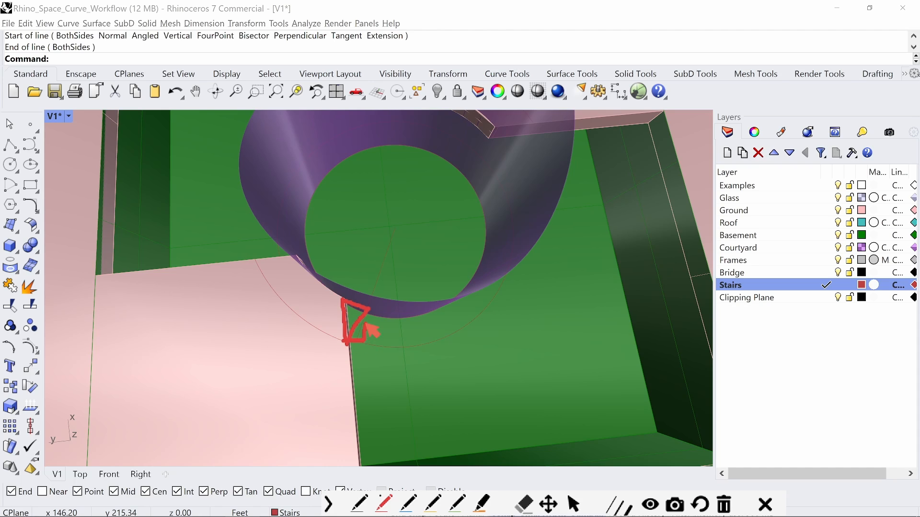
{"action": "left_click_drag", "start_coordinate": [338, 298], "coordinate": [370, 307]}
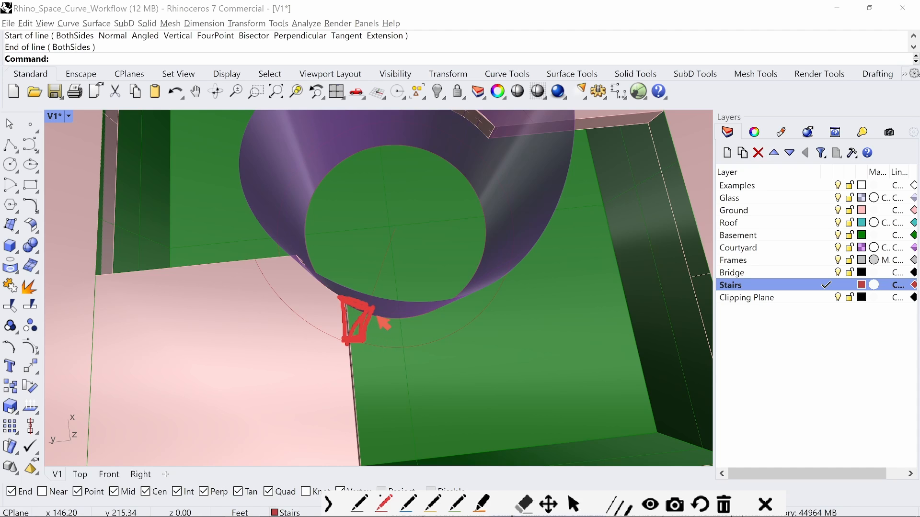
{"action": "left_click_drag", "start_coordinate": [362, 339], "coordinate": [378, 344]}
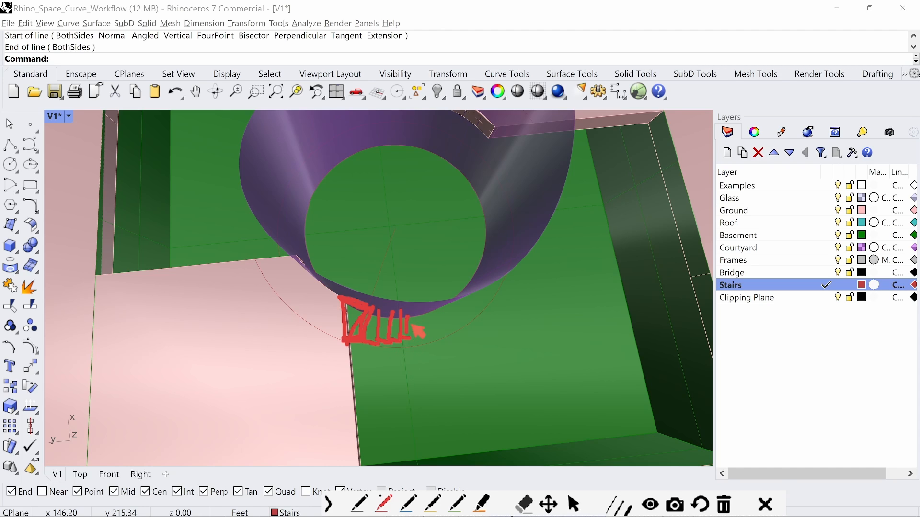
{"action": "key", "text": "Escape"}
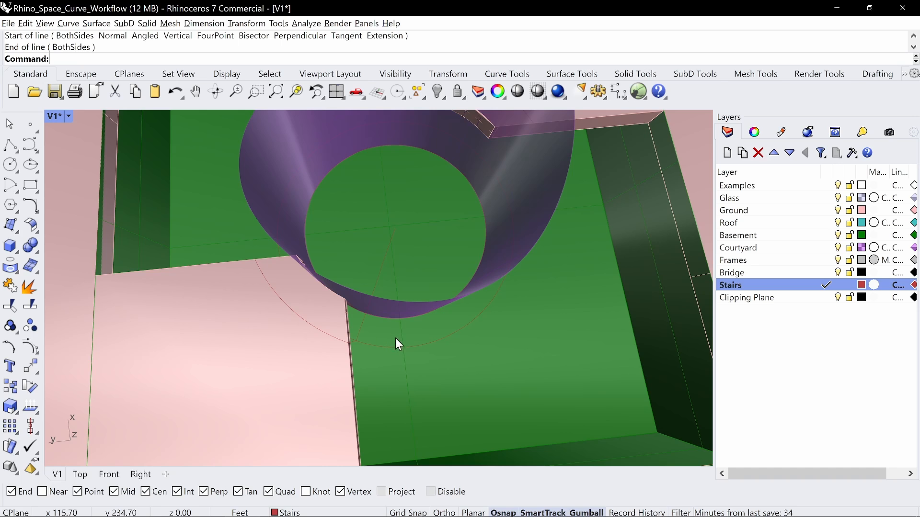
- Rotate the radial line with Copy=Yes about the circles' center, referencing its outer end and placing copies around the offset circle
{"action": "left_click", "coordinate": [361, 330]}
{"action": "left_click", "coordinate": [398, 233]}
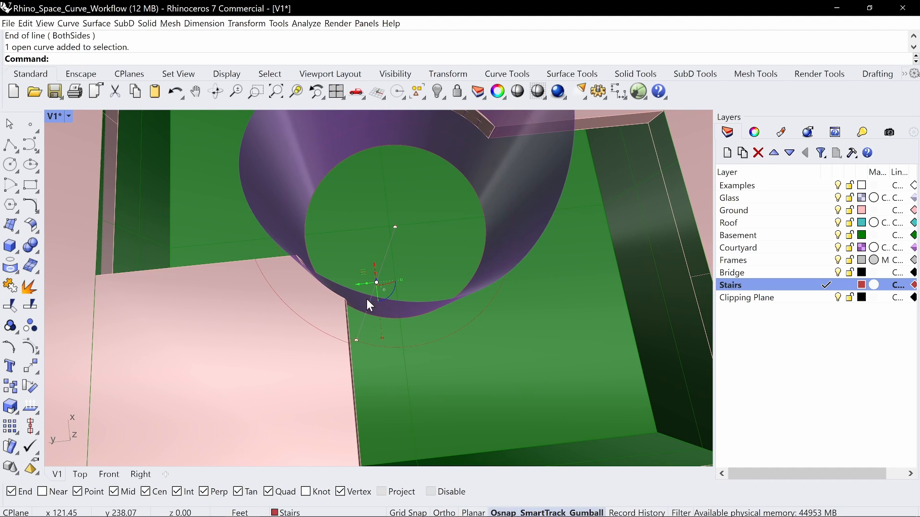
{"action": "right_click_drag", "start_coordinate": [367, 346], "coordinate": [329, 363]}
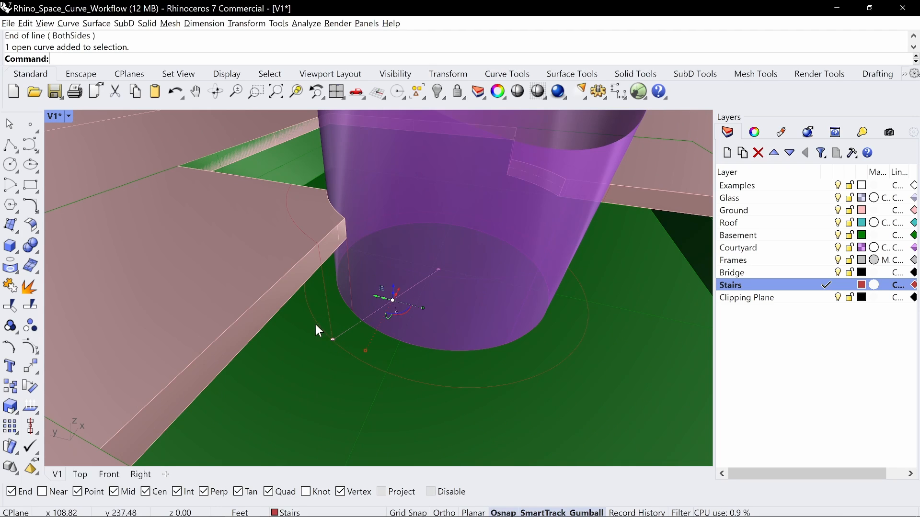
{"action": "type", "text": "rotate"}
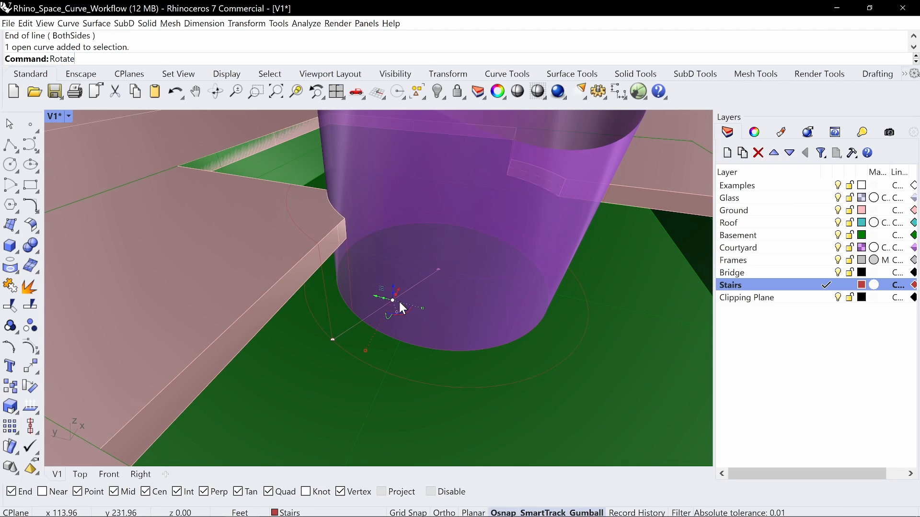
{"action": "key", "text": "Return"}
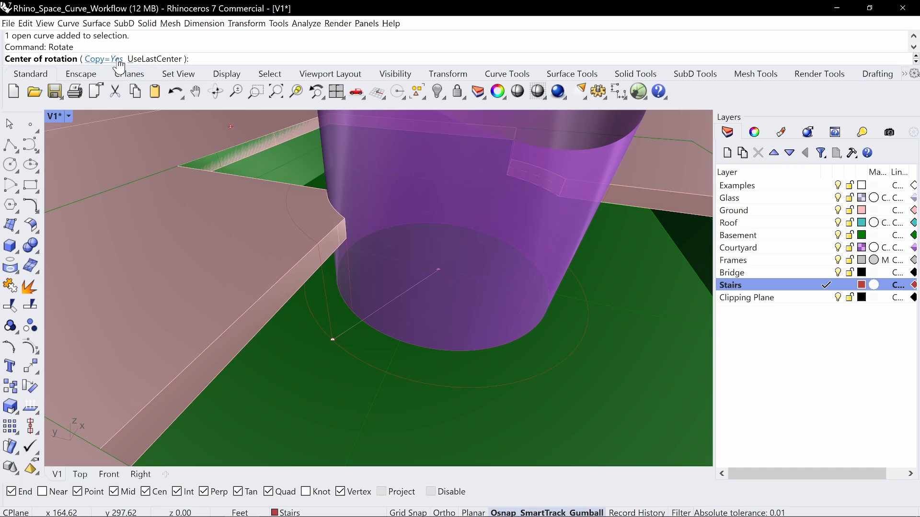
{"action": "left_click", "coordinate": [438, 269]}
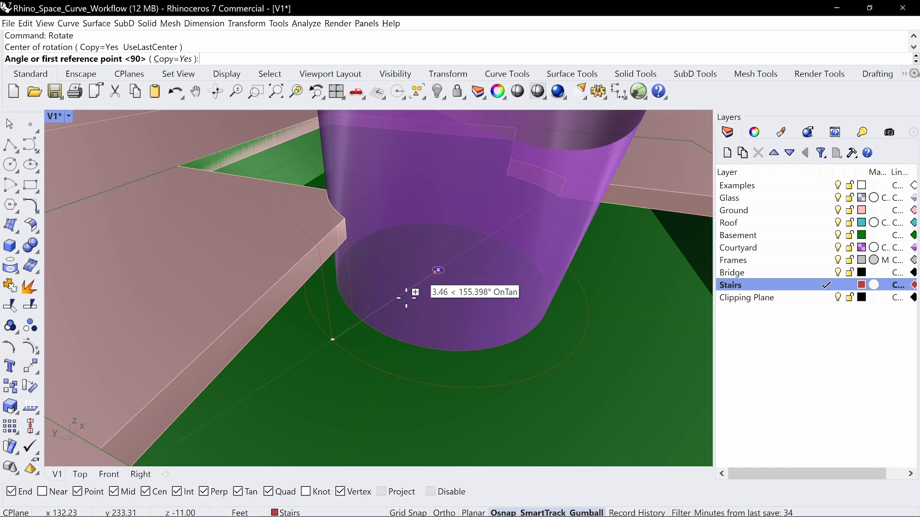
{"action": "left_click", "coordinate": [333, 340]}
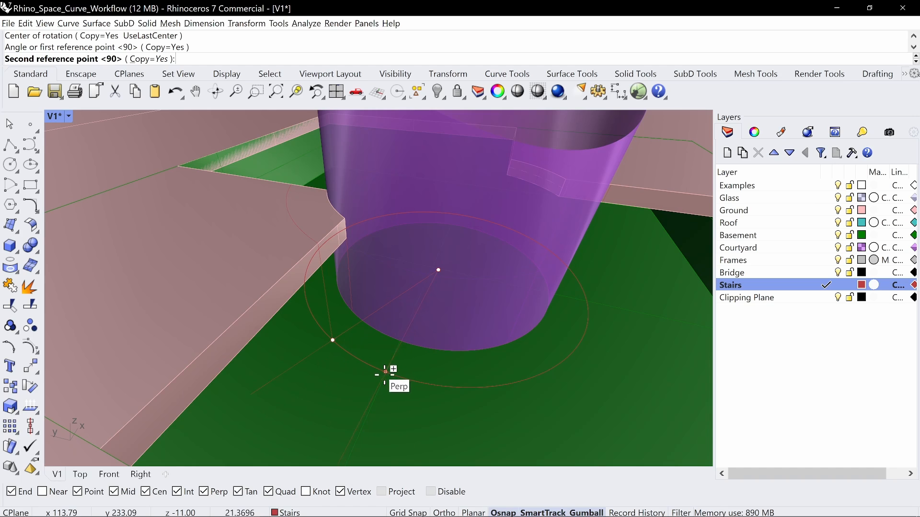
{"action": "right_click_drag", "start_coordinate": [351, 360], "coordinate": [356, 373]}
{"action": "left_click", "coordinate": [356, 373]}
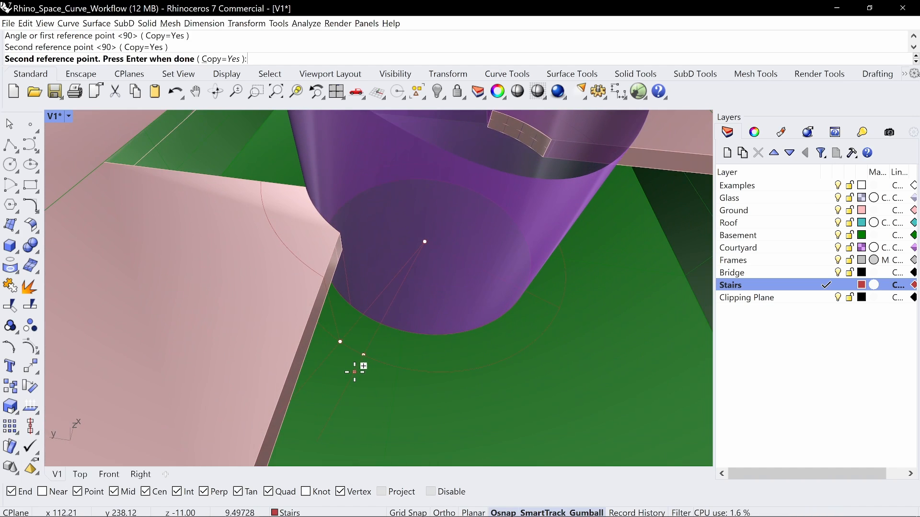
{"action": "left_click", "coordinate": [360, 374]}
{"action": "right_click_drag", "start_coordinate": [400, 312], "coordinate": [398, 339]}
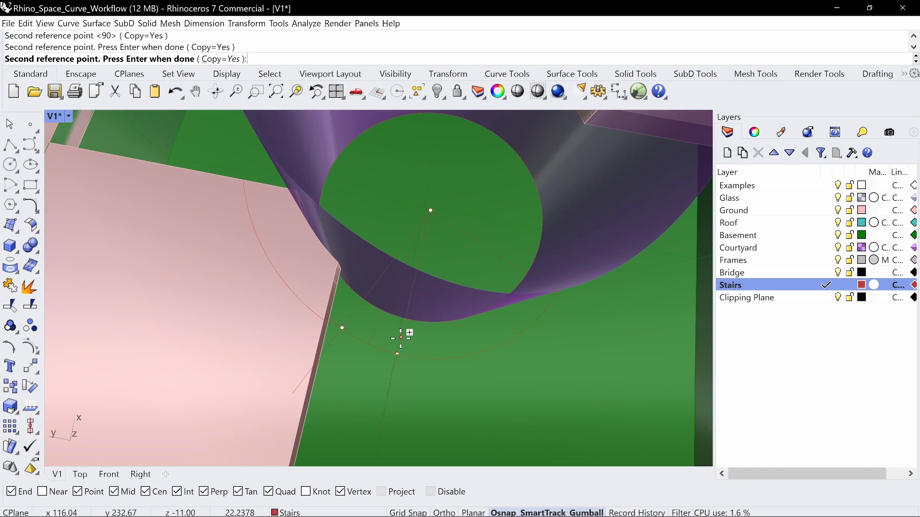
{"action": "key", "text": "Return"}
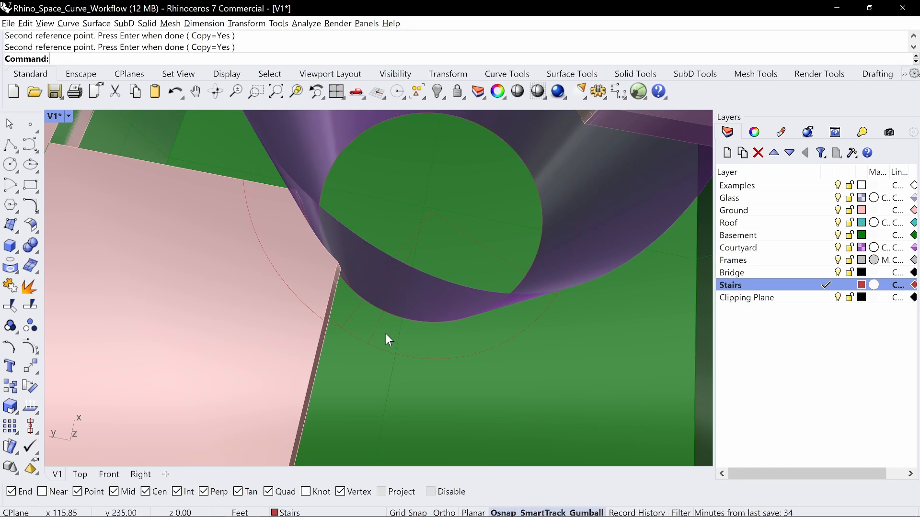
- Delete the surplus rotated copy of the radial line
{"action": "left_click", "coordinate": [473, 245]}
{"action": "left_click", "coordinate": [506, 273]}
{"action": "key", "text": "Delete"}
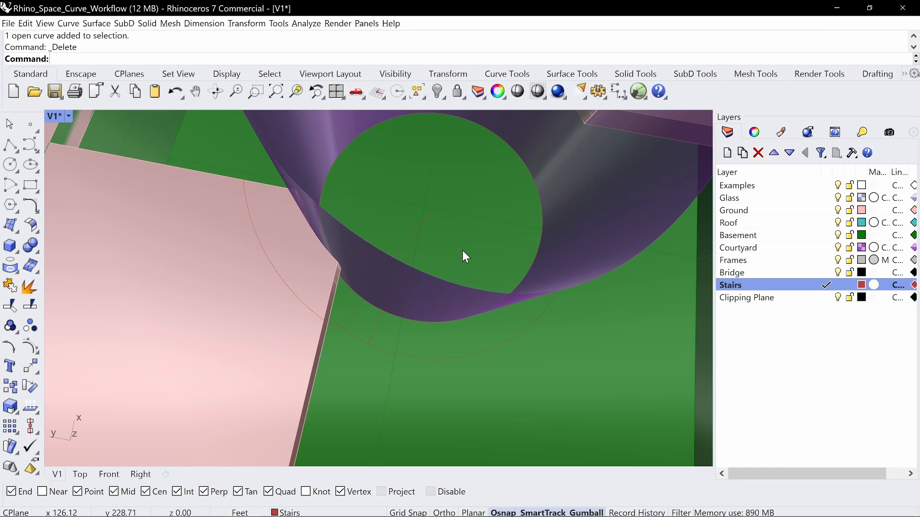
- Isolate the radial line together with the inner and offset basement circles
{"action": "left_click", "coordinate": [381, 323]}
{"action": "left_click", "coordinate": [412, 351]}
{"action": "scroll", "coordinate": [439, 249], "scroll_direction": "down", "scroll_amount": 3}
{"action": "right_click_drag", "start_coordinate": [424, 288], "coordinate": [427, 269]}
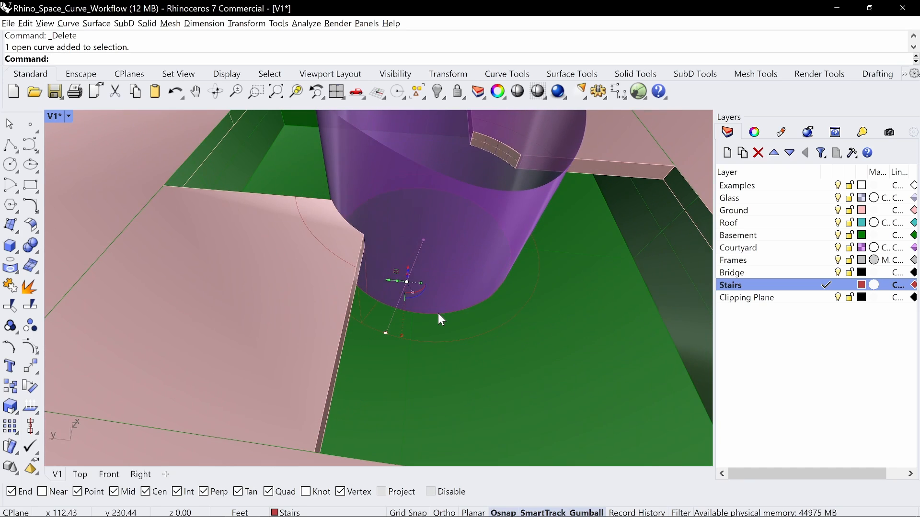
{"action": "left_click", "coordinate": [438, 313], "text": "shift"}
{"action": "left_click", "coordinate": [466, 343]}
{"action": "left_click", "coordinate": [438, 341], "text": "shift"}
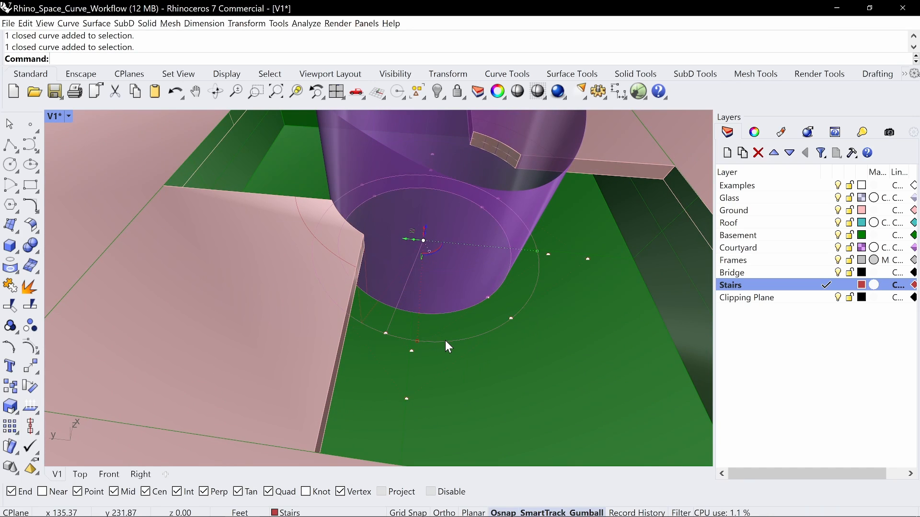
{"action": "right_click", "coordinate": [459, 314]}
{"action": "key", "text": "Escape"}
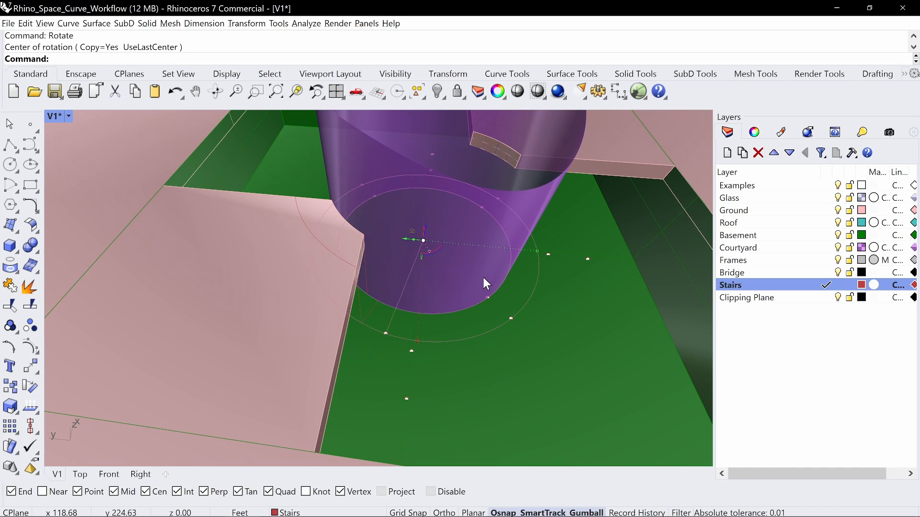
{"action": "key", "text": "ctrl+shift+h"}
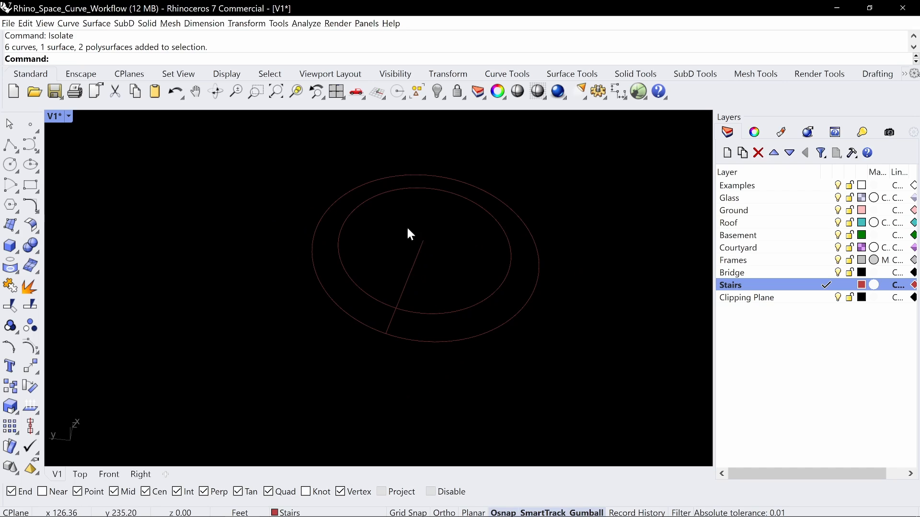
- Rotate the radial line with Copy=Yes by 90 degrees about the circles' center, referencing its outer end
{"action": "right_click_drag", "start_coordinate": [420, 262], "coordinate": [414, 222]}
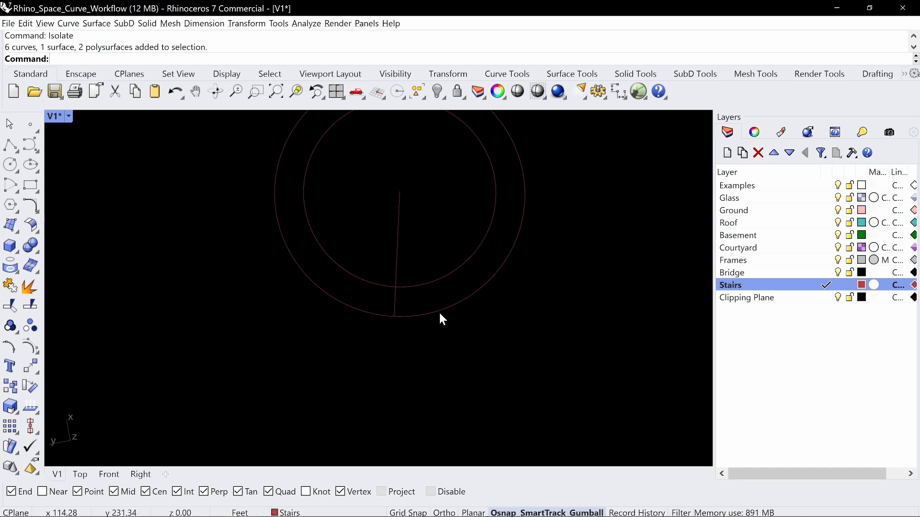
{"action": "type", "text": "Orta"}
{"action": "type", "text": "Rotate"}
{"action": "key", "text": "Return"}
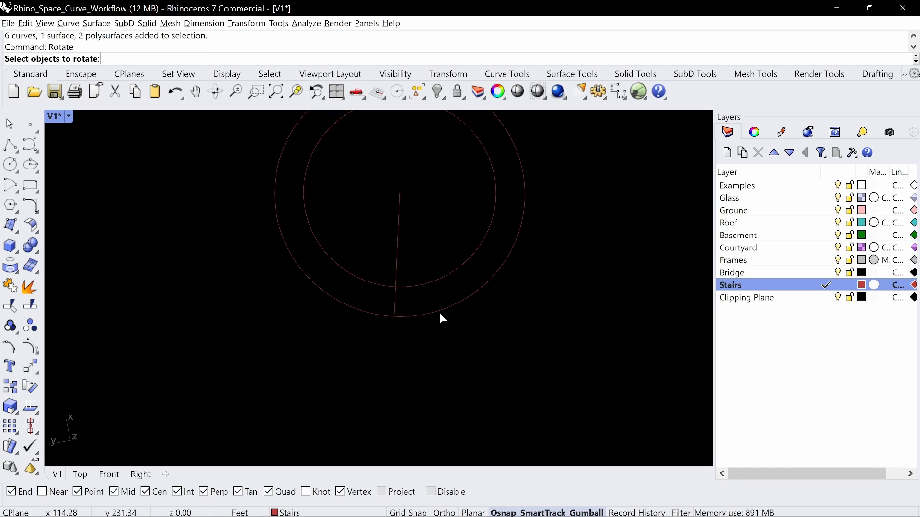
{"action": "left_click", "coordinate": [393, 248]}
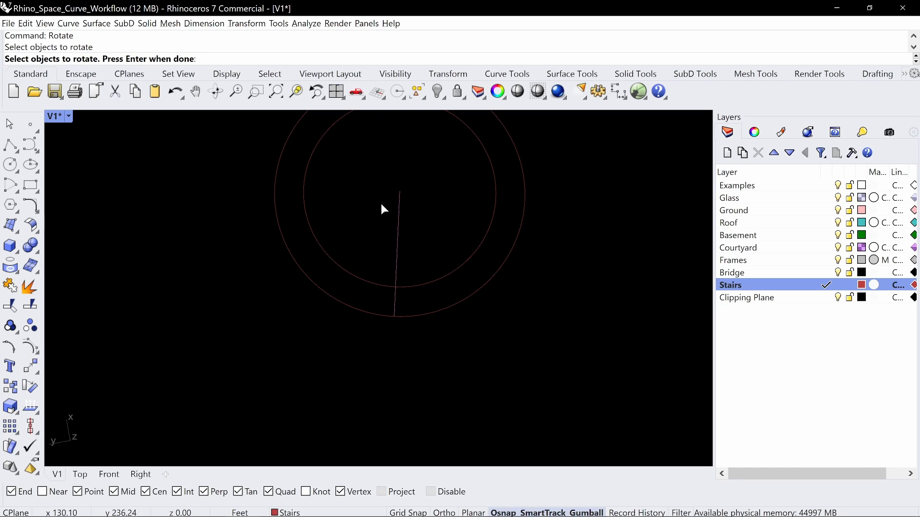
{"action": "key", "text": "Return"}
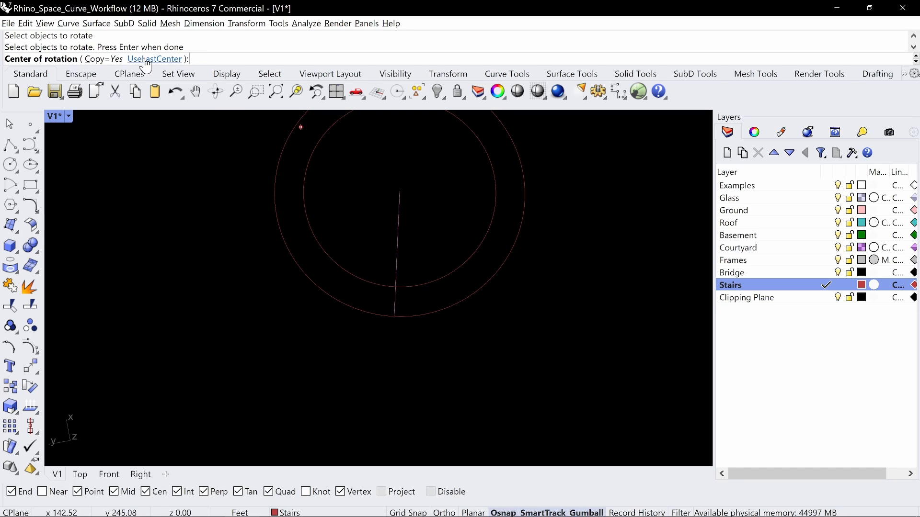
{"action": "left_click", "coordinate": [399, 192]}
{"action": "left_click", "coordinate": [394, 317]}
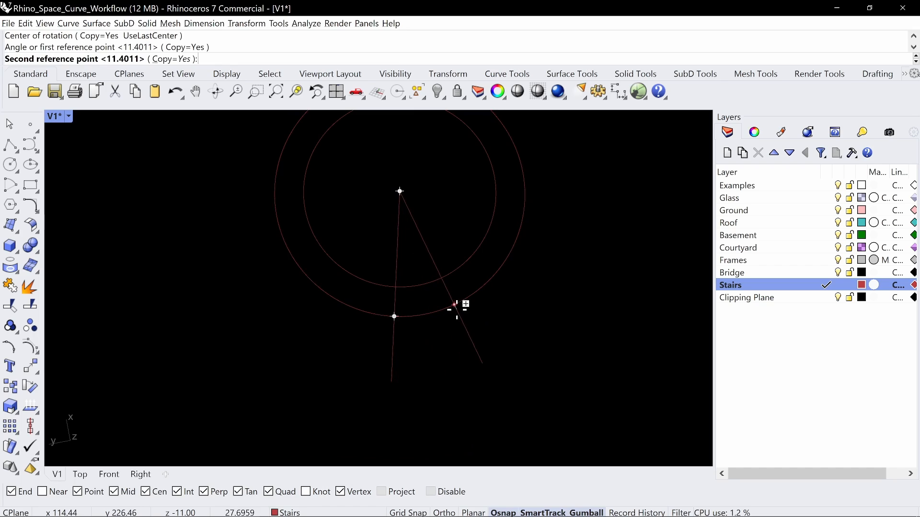
{"action": "type", "text": "90"}
{"action": "key", "text": "Return"}
{"action": "key", "text": "Return"}
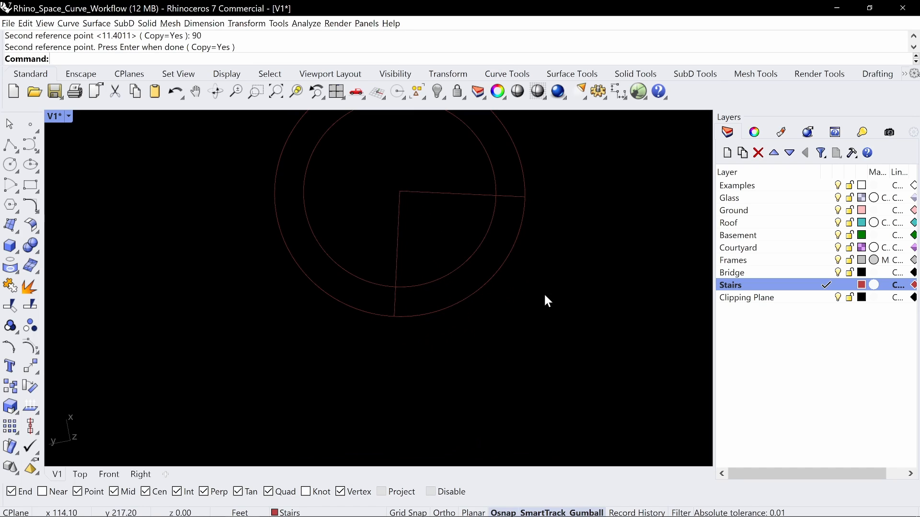
- Trim both circles outside the quarter sector between the two radial lines and delete the leftover arcs
{"action": "right_click_drag", "start_coordinate": [544, 300], "coordinate": [378, 330]}
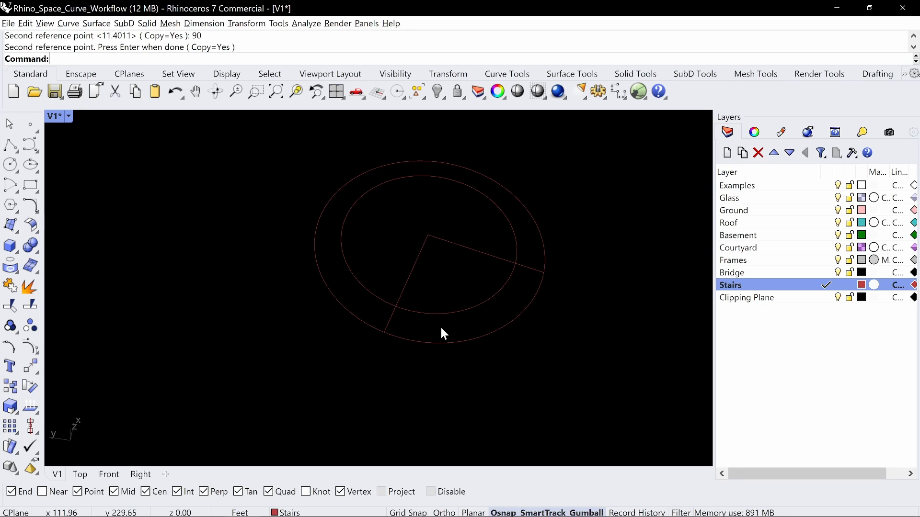
{"action": "type", "text": "trim"}
{"action": "key", "text": "Return"}
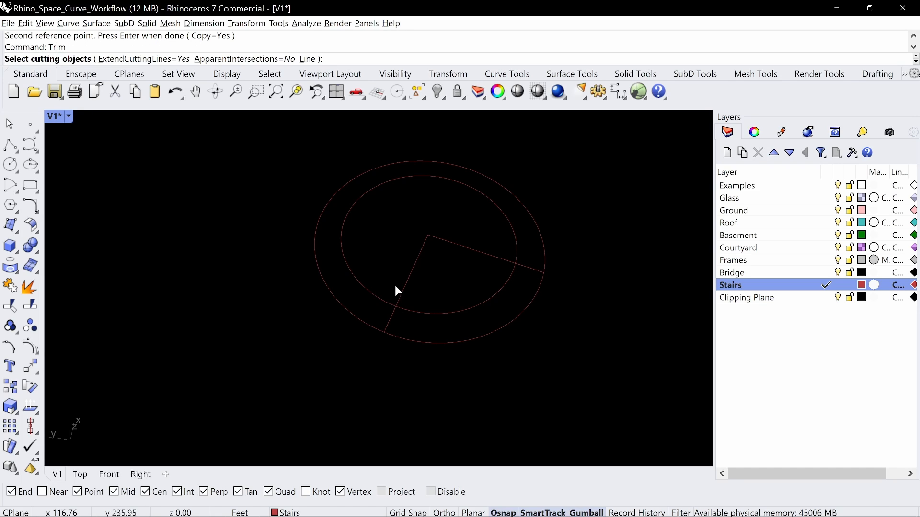
{"action": "key", "text": "Return"}
{"action": "left_click_drag", "start_coordinate": [436, 239], "coordinate": [301, 268]}
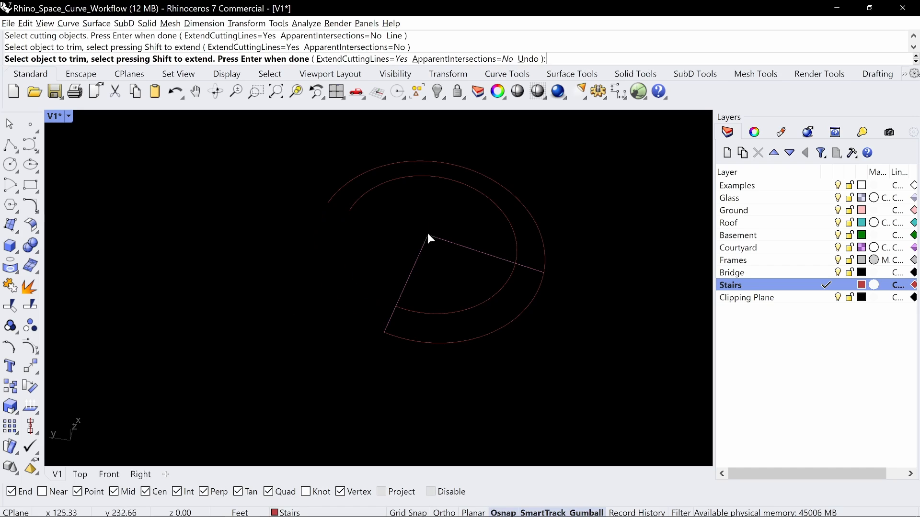
{"action": "left_click_drag", "start_coordinate": [579, 195], "coordinate": [398, 202]}
{"action": "key", "text": "Delete"}
{"action": "key", "text": "Delete"}
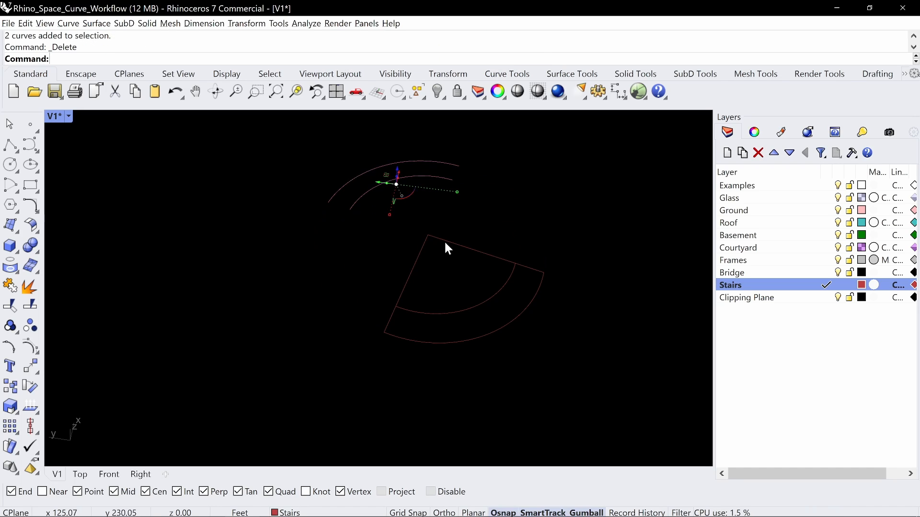
- Divide the outer quarter arc into 24 segments, marking its ends with points
{"action": "left_click", "coordinate": [470, 341]}
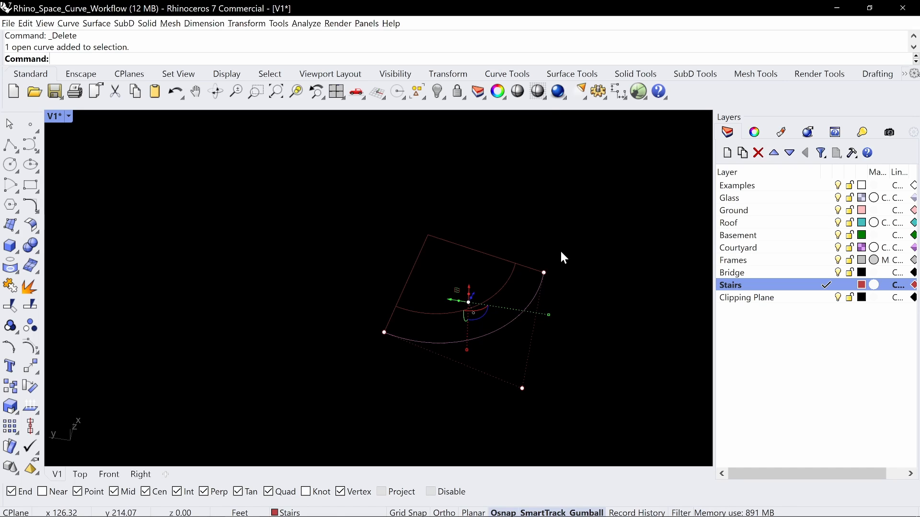
{"action": "key", "text": "Escape"}
{"action": "type", "text": "Div"}
{"action": "key", "text": "Return"}
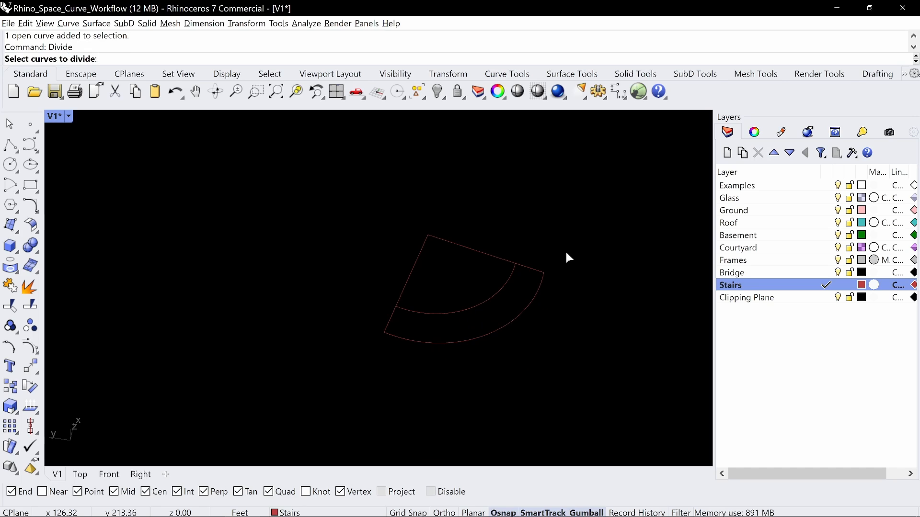
{"action": "left_click", "coordinate": [539, 298]}
{"action": "key", "text": "Return"}
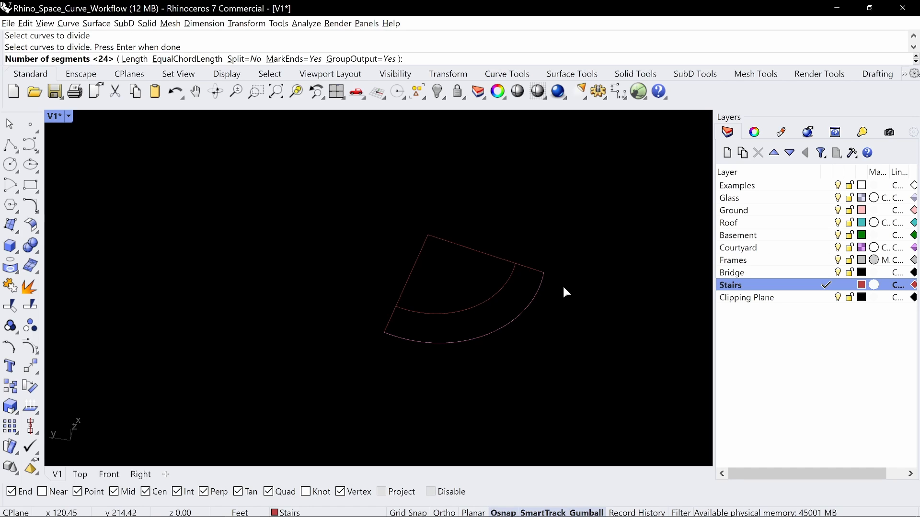
{"action": "key", "text": "ctrl+alt+g"}
{"action": "mouse_move", "coordinate": [425, 57]}
{"action": "left_mouse_down"}
{"action": "mouse_move", "coordinate": [370, 38]}
{"action": "mouse_move", "coordinate": [411, 85]}
{"action": "mouse_move", "coordinate": [417, 47]}
{"action": "left_mouse_up"}
{"action": "key", "text": "Escape"}
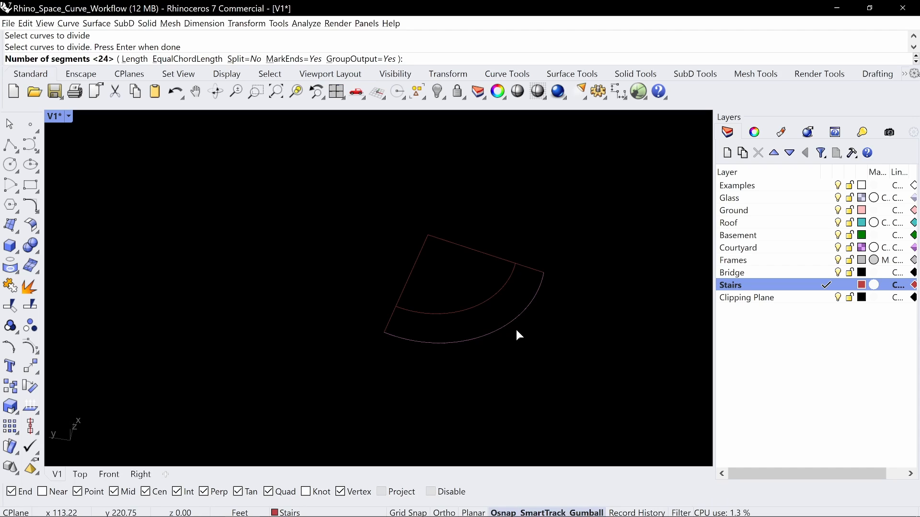
{"action": "key", "text": "Return"}
- Turn off the Mid, Cen, Int and Perp snaps and draw a line from the arcs' center to the second division point
{"action": "right_click_drag", "start_coordinate": [475, 319], "coordinate": [475, 386]}
{"action": "type", "text": "line"}
{"action": "key", "text": "Return"}
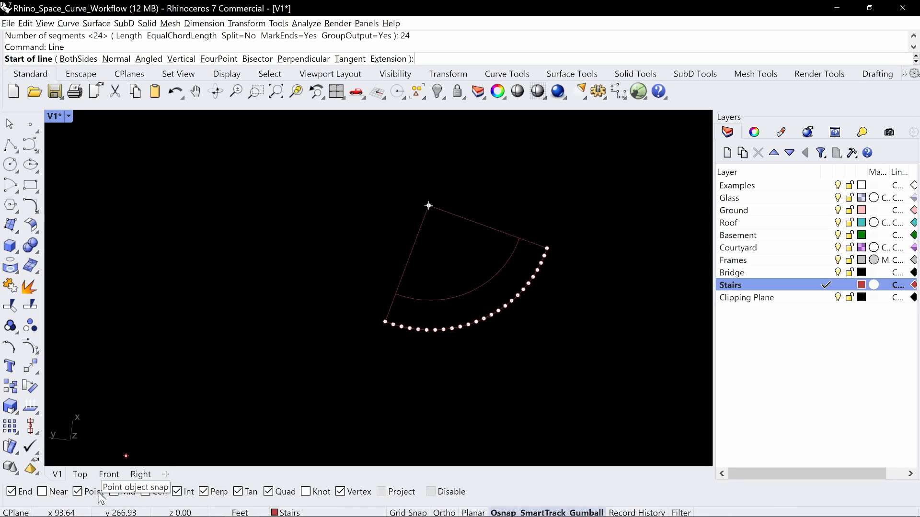
{"action": "left_click", "coordinate": [177, 492]}
{"action": "left_click", "coordinate": [203, 491]}
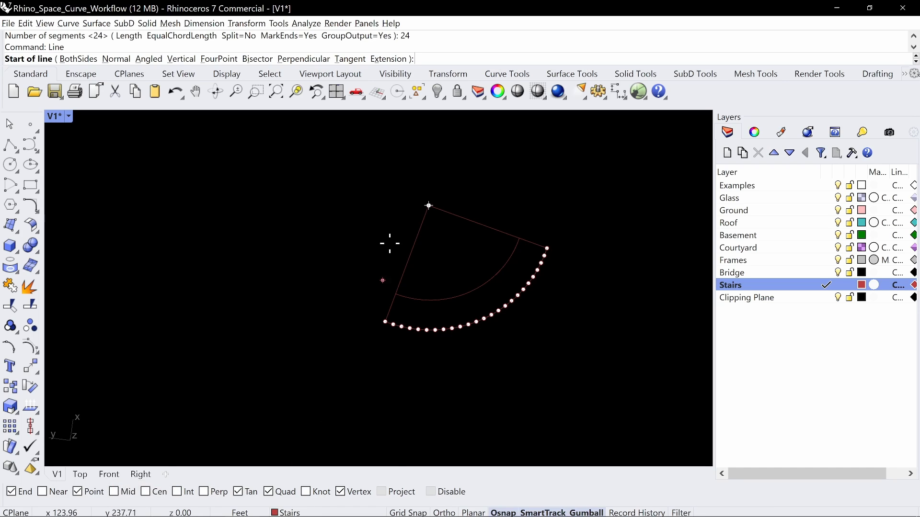
{"action": "left_click", "coordinate": [429, 206]}
{"action": "scroll", "coordinate": [431, 331], "scroll_direction": "up", "scroll_amount": 4}
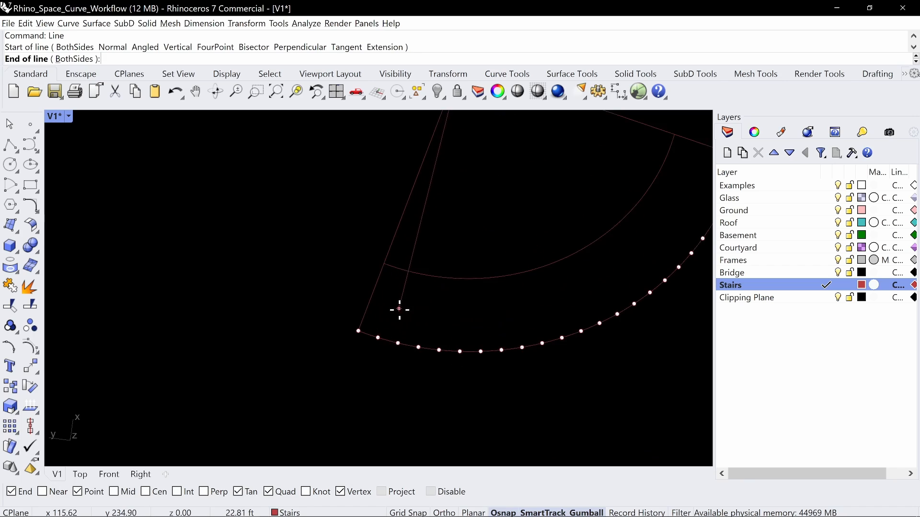
{"action": "scroll", "coordinate": [399, 310], "scroll_direction": "up", "scroll_amount": 1}
{"action": "left_click", "coordinate": [378, 338]}
{"action": "scroll", "coordinate": [441, 289], "scroll_direction": "down", "scroll_amount": 1}
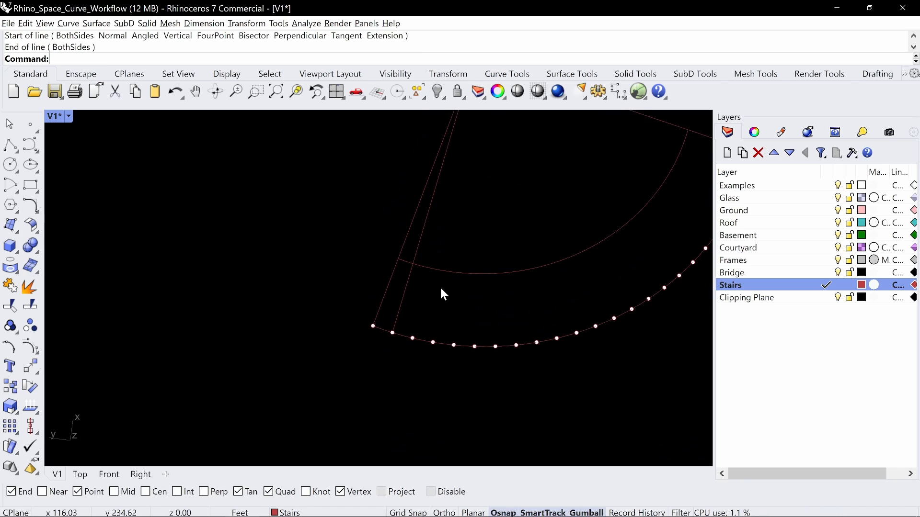
- Annotate the ground's slanted edge and the first tread extended to meet it, and clear the annotation
{"action": "right_click_drag", "start_coordinate": [441, 289], "coordinate": [349, 262]}
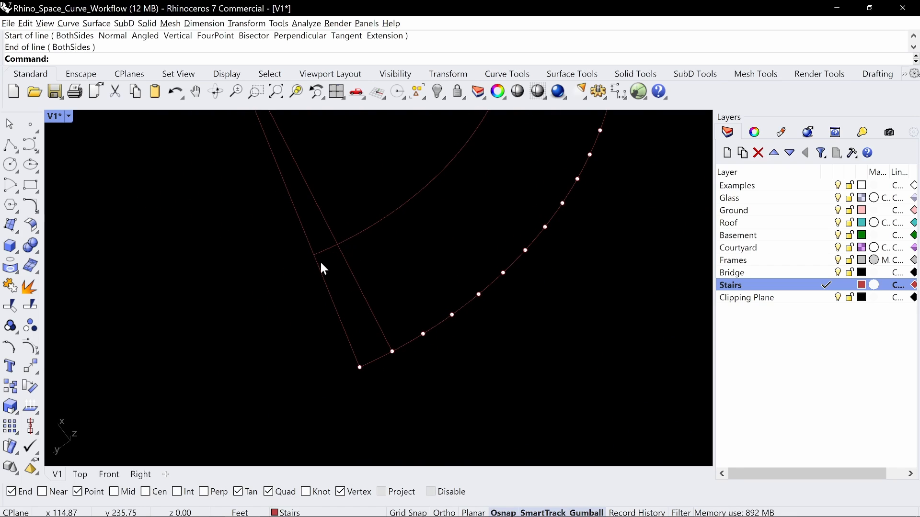
{"action": "mouse_move", "coordinate": [324, 220]}
{"action": "right_mouse_down"}
{"action": "mouse_move", "coordinate": [382, 269]}
{"action": "mouse_move", "coordinate": [384, 282]}
{"action": "right_mouse_up"}
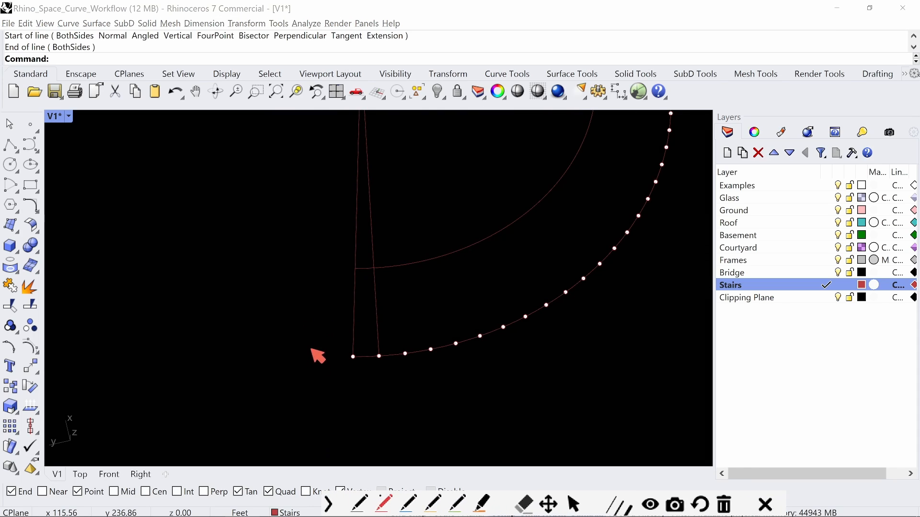
{"action": "left_click_drag", "start_coordinate": [231, 159], "coordinate": [308, 430]}
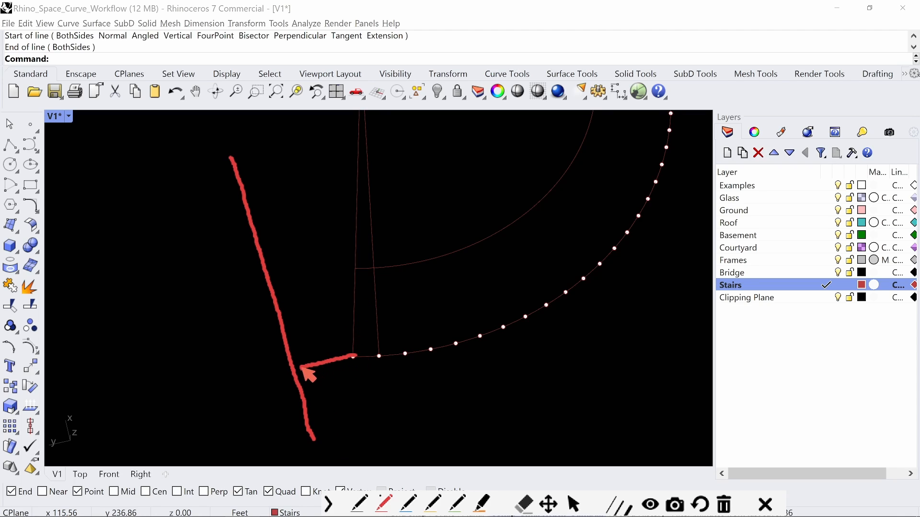
{"action": "mouse_move", "coordinate": [347, 267]}
{"action": "left_mouse_down"}
{"action": "mouse_move", "coordinate": [282, 276]}
{"action": "mouse_move", "coordinate": [284, 361]}
{"action": "left_mouse_up"}
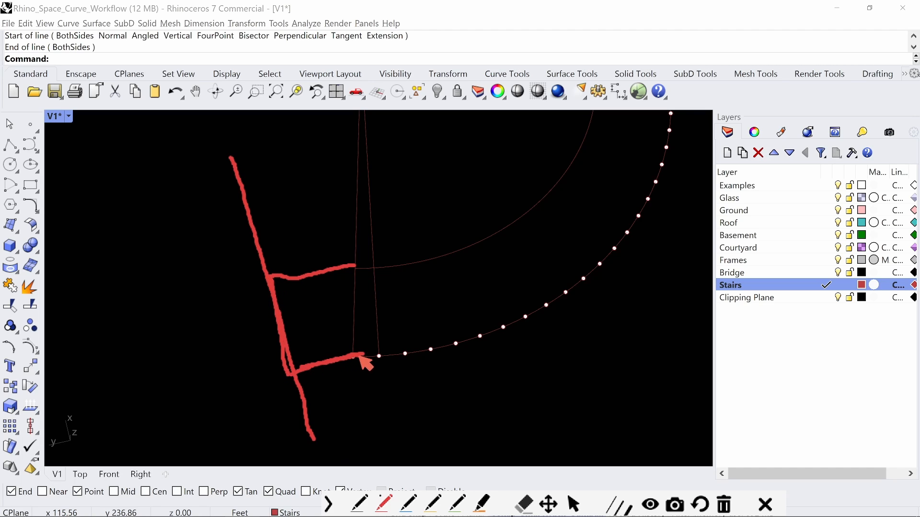
{"action": "key", "text": "Escape"}
{"action": "key", "text": "ctrl+shift+p"}
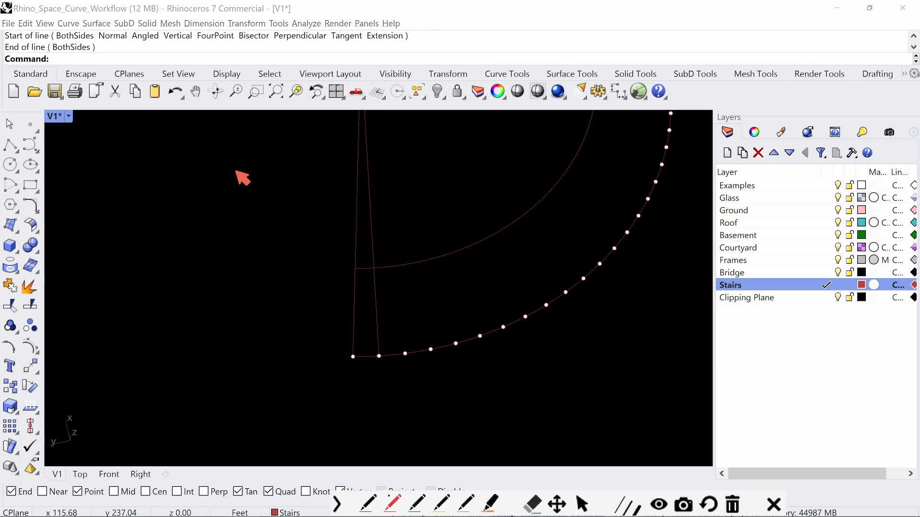
{"action": "left_click_drag", "start_coordinate": [230, 155], "coordinate": [326, 464]}
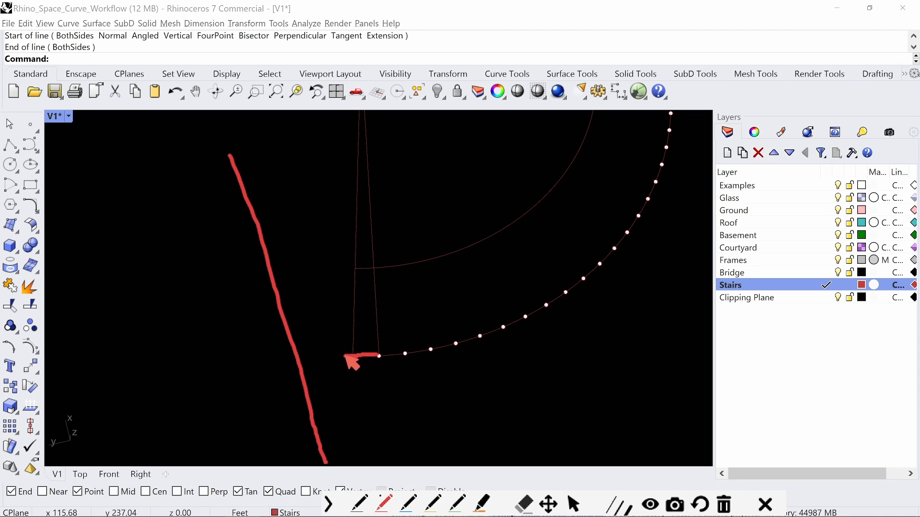
{"action": "left_click_drag", "start_coordinate": [309, 356], "coordinate": [297, 355]}
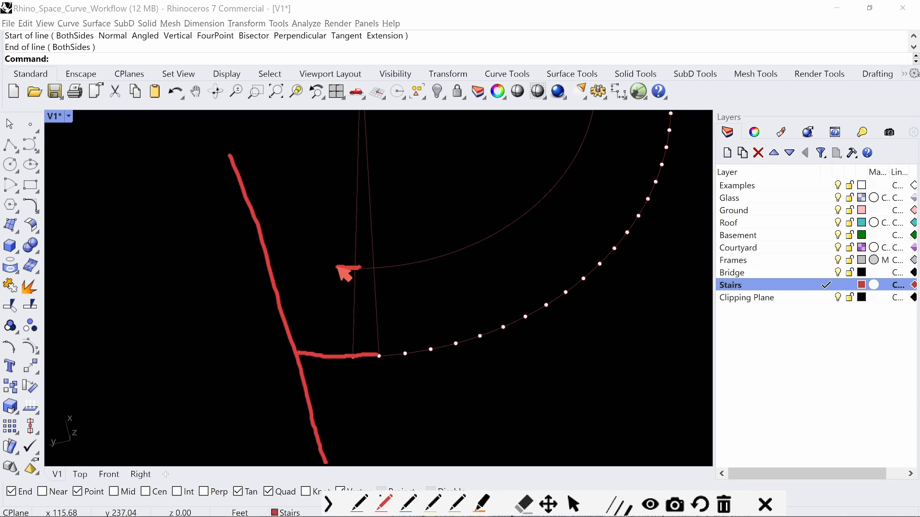
{"action": "mouse_move", "coordinate": [268, 261]}
{"action": "left_mouse_down"}
{"action": "mouse_move", "coordinate": [280, 357]}
{"action": "mouse_move", "coordinate": [367, 367]}
{"action": "mouse_move", "coordinate": [375, 278]}
{"action": "left_mouse_up"}
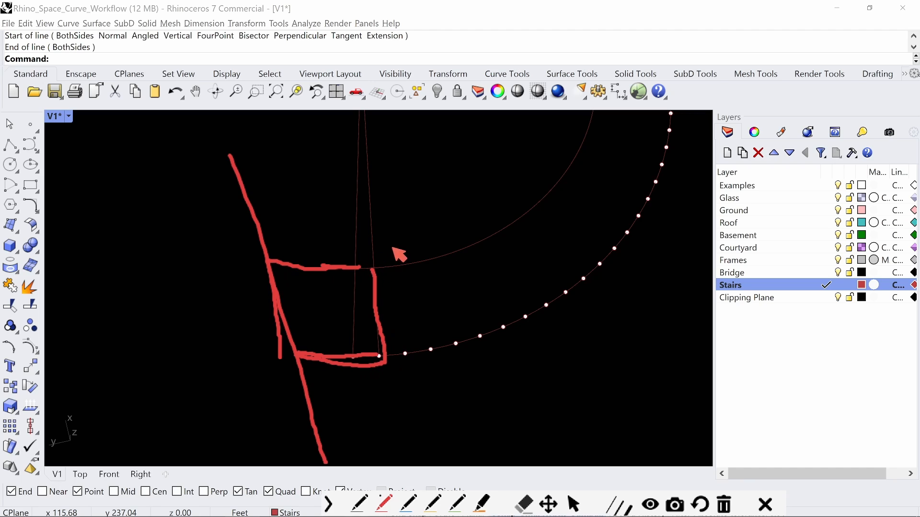
{"action": "key", "text": "Escape"}
- Create the first tread's closed outline with CurveBoolean, keeping the region between the two arcs and the adjacent radial lines, and select it
{"action": "scroll", "coordinate": [325, 287], "scroll_direction": "down", "scroll_amount": 2}
{"action": "mouse_move", "coordinate": [326, 287]}
{"action": "right_mouse_down"}
{"action": "mouse_move", "coordinate": [365, 287]}
{"action": "mouse_move", "coordinate": [379, 275]}
{"action": "mouse_move", "coordinate": [331, 273]}
{"action": "right_mouse_up"}
{"action": "type", "text": "Curve"}
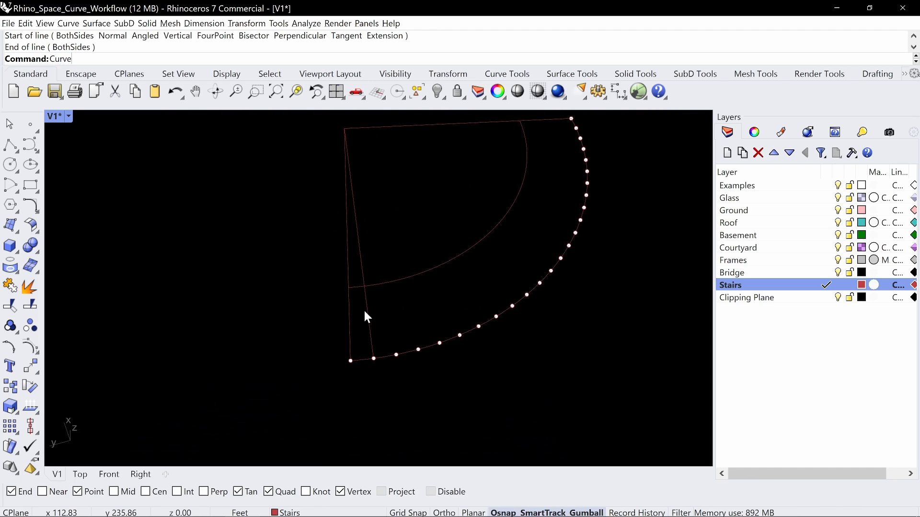
{"action": "key", "text": "Down"}
{"action": "key", "text": "Down"}
{"action": "key", "text": "Return"}
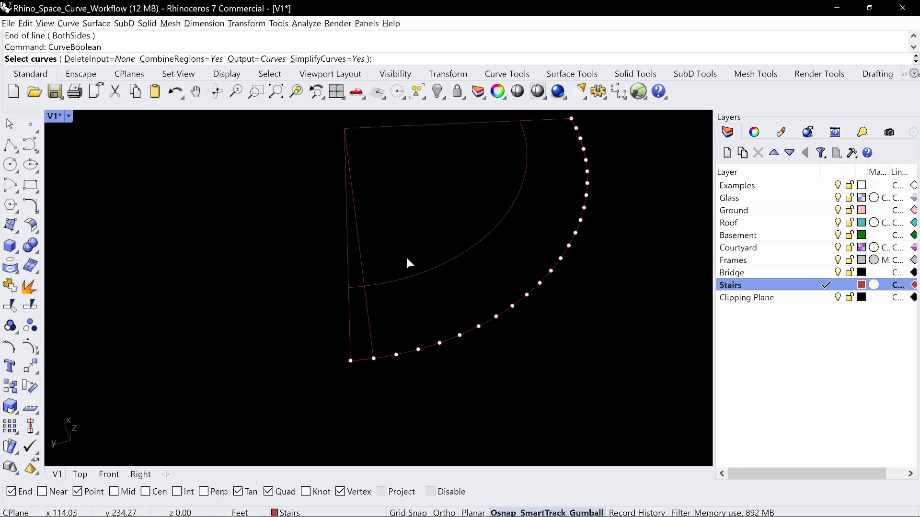
{"action": "left_click_drag", "start_coordinate": [407, 258], "coordinate": [328, 389]}
{"action": "key", "text": "Return"}
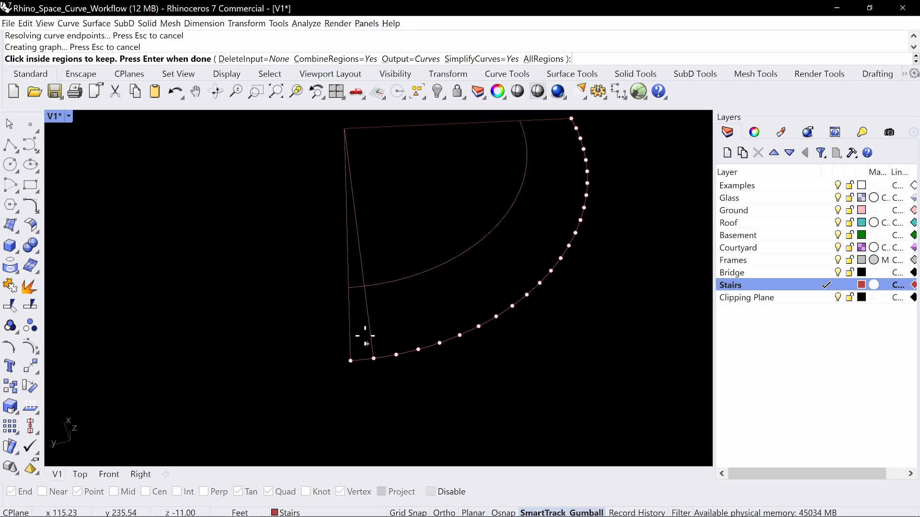
{"action": "left_click", "coordinate": [366, 326]}
{"action": "key", "text": "Return"}
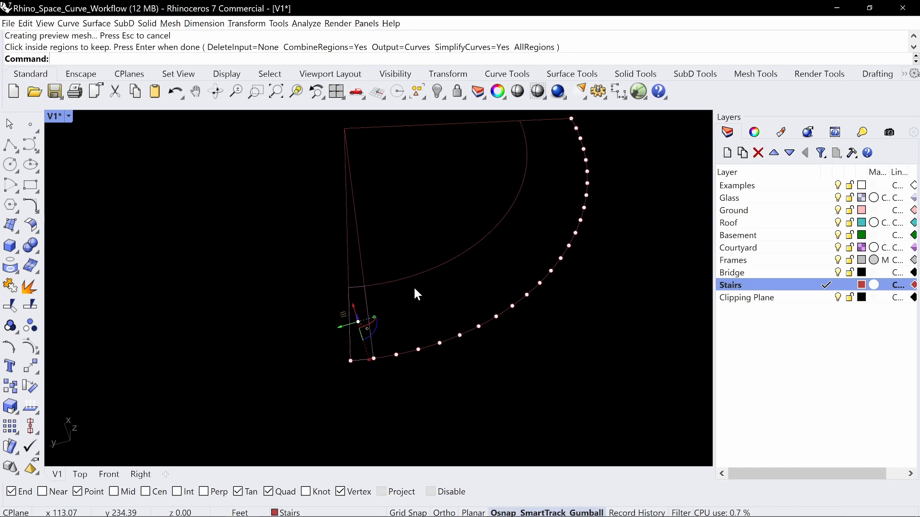
{"action": "mouse_move", "coordinate": [402, 322]}
{"action": "right_mouse_down"}
{"action": "mouse_move", "coordinate": [431, 283]}
{"action": "mouse_move", "coordinate": [393, 367]}
{"action": "mouse_move", "coordinate": [393, 324]}
{"action": "mouse_move", "coordinate": [487, 326]}
{"action": "mouse_move", "coordinate": [368, 337]}
{"action": "mouse_move", "coordinate": [413, 349]}
{"action": "mouse_move", "coordinate": [412, 358]}
{"action": "right_mouse_up"}
{"action": "left_click", "coordinate": [377, 361]}
{"action": "left_click", "coordinate": [407, 401]}
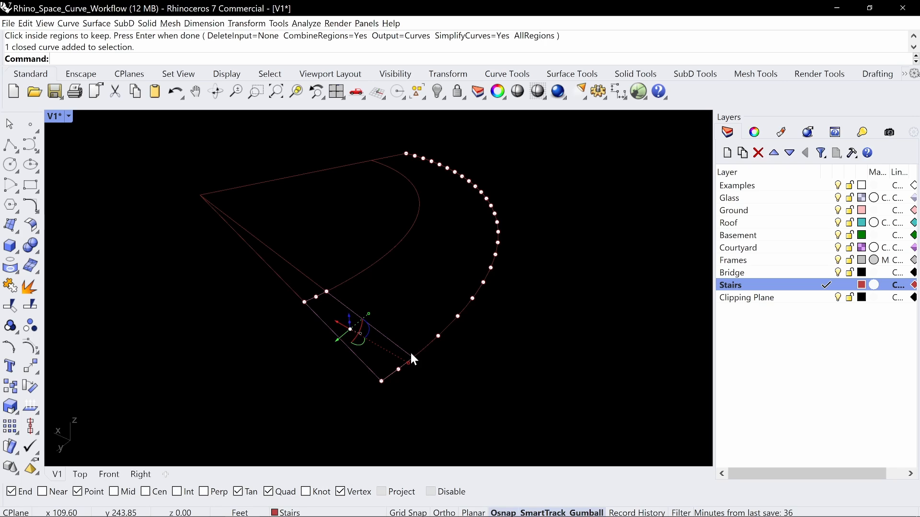
- Fill the first tread's closed outline with a planar surface using PlanarSrf
{"action": "key", "text": "Down"}
{"action": "key", "text": "Down"}
{"action": "key", "text": "Down"}
{"action": "key", "text": "Down"}
{"action": "key", "text": "Down"}
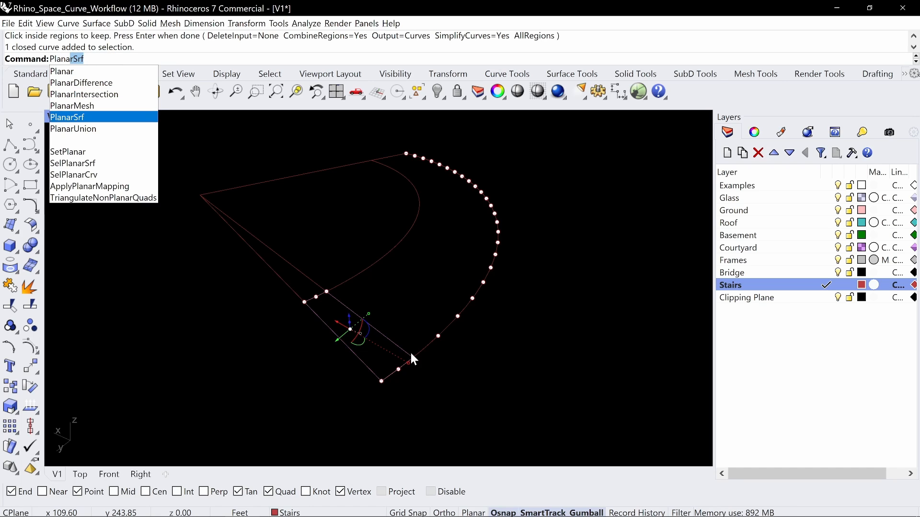
{"action": "key", "text": "Return"}
{"action": "right_click_drag", "start_coordinate": [411, 356], "coordinate": [485, 290]}
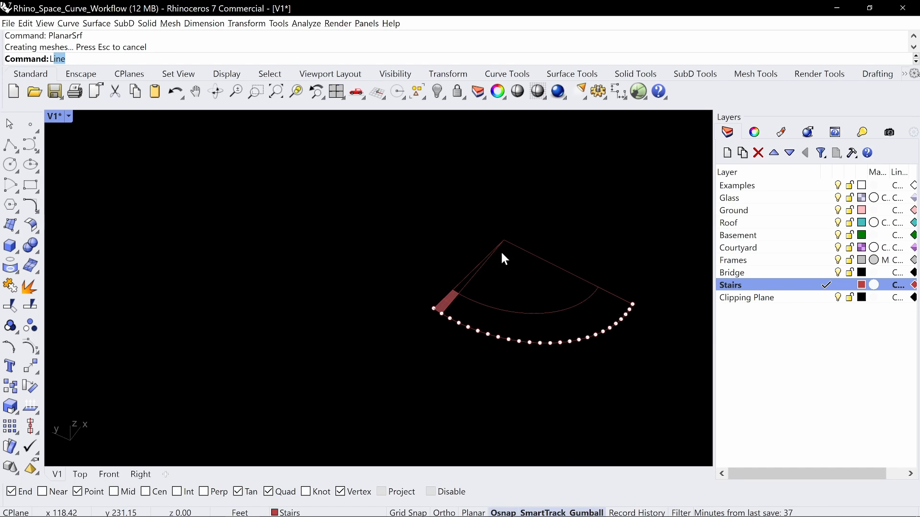
- Draw a line from the arcs' center to the division point adjacent to the outer arc's other end
{"action": "key", "text": "Return"}
{"action": "right_click_drag", "start_coordinate": [490, 254], "coordinate": [497, 351]}
{"action": "left_click", "coordinate": [515, 291]}
{"action": "left_click", "coordinate": [483, 374]}
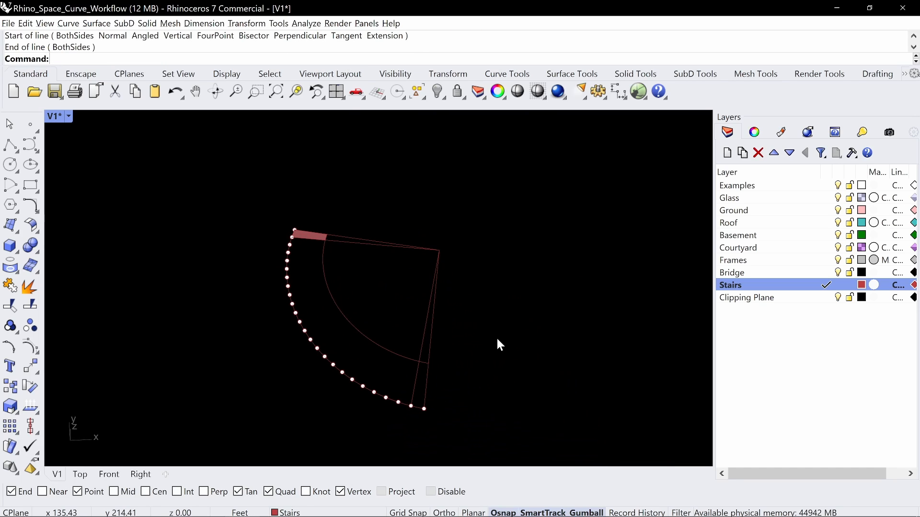
- Create the tread surface at the arc's other end with CurveBoolean, Output set to Surfaces, keeping the region between both arcs and radial lines, and select it
{"action": "type", "text": "Cue"}
{"action": "key", "text": "BackSpace"}
{"action": "key", "text": "BackSpace"}
{"action": "key", "text": "BackSpace"}
{"action": "type", "text": "Curve"}
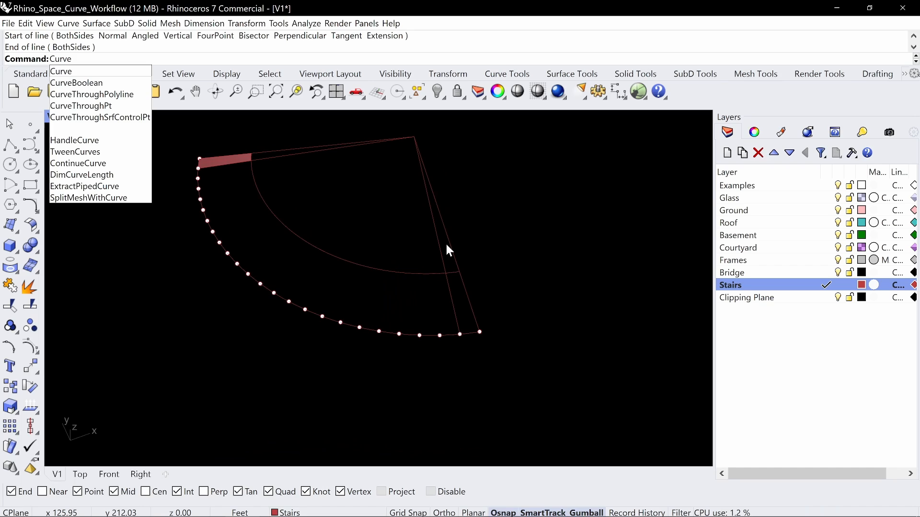
{"action": "key", "text": "Down"}
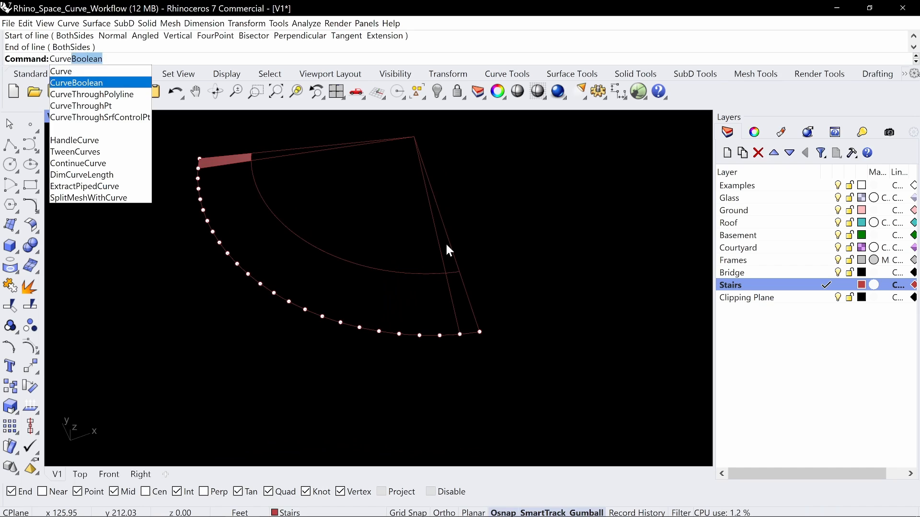
{"action": "key", "text": "Return"}
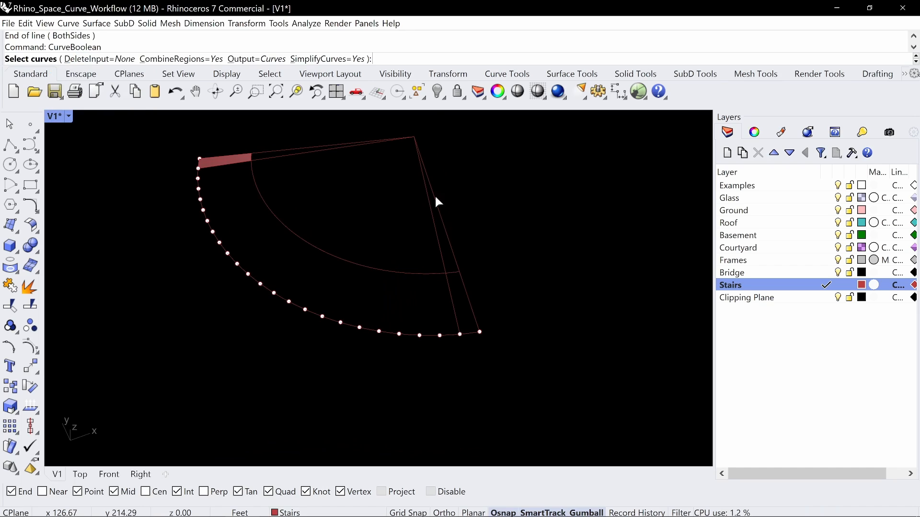
{"action": "left_click", "coordinate": [245, 59]}
{"action": "left_click", "coordinate": [245, 60]}
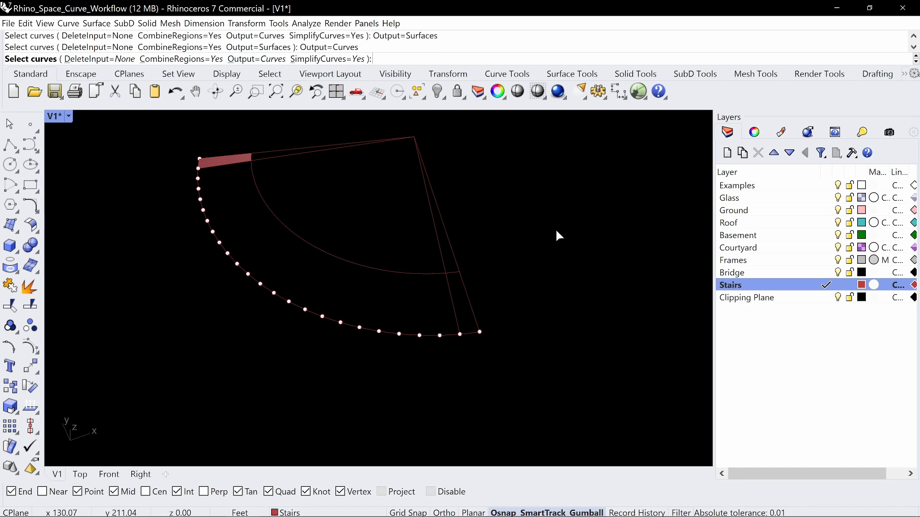
{"action": "left_click", "coordinate": [257, 60]}
{"action": "left_click_drag", "start_coordinate": [504, 273], "coordinate": [415, 375]}
{"action": "key", "text": "Return"}
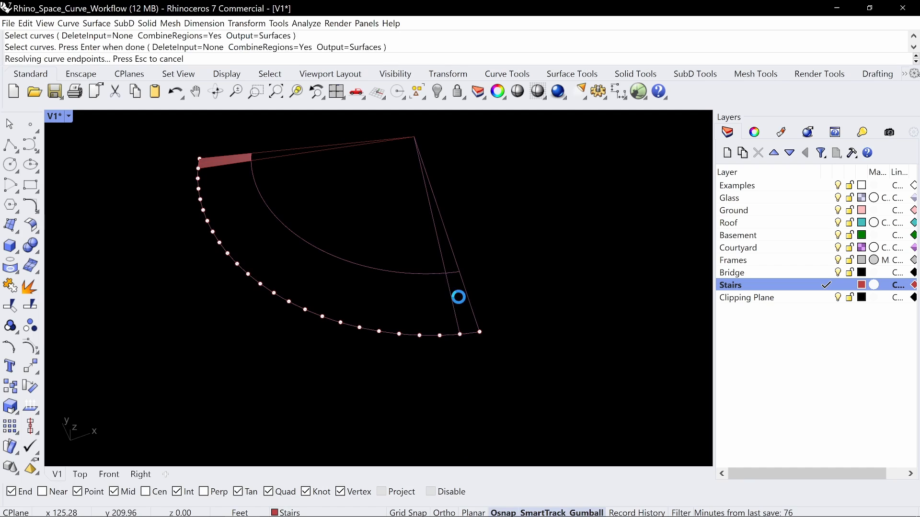
{"action": "left_click", "coordinate": [460, 299]}
{"action": "key", "text": "Return"}
{"action": "right_click_drag", "start_coordinate": [498, 316], "coordinate": [468, 350]}
{"action": "left_click", "coordinate": [461, 340]}
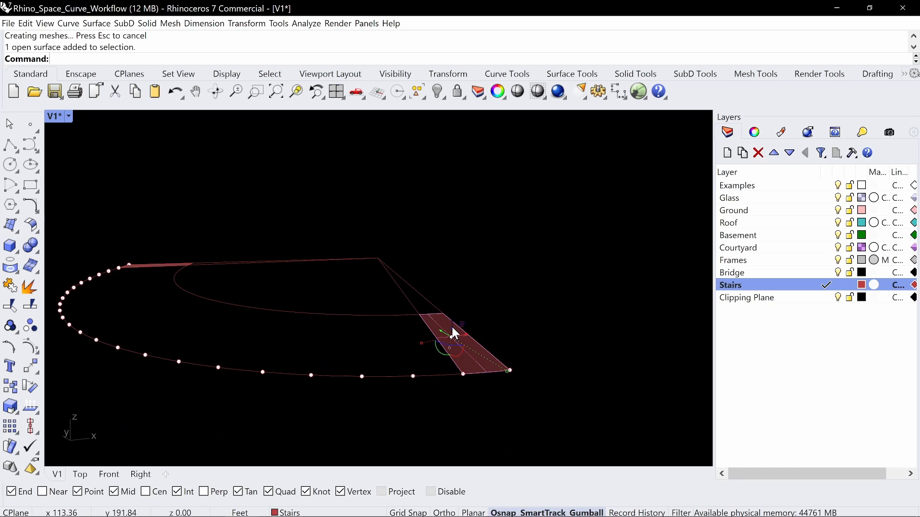
{"action": "left_click", "coordinate": [453, 326]}
{"action": "key", "text": "Return"}
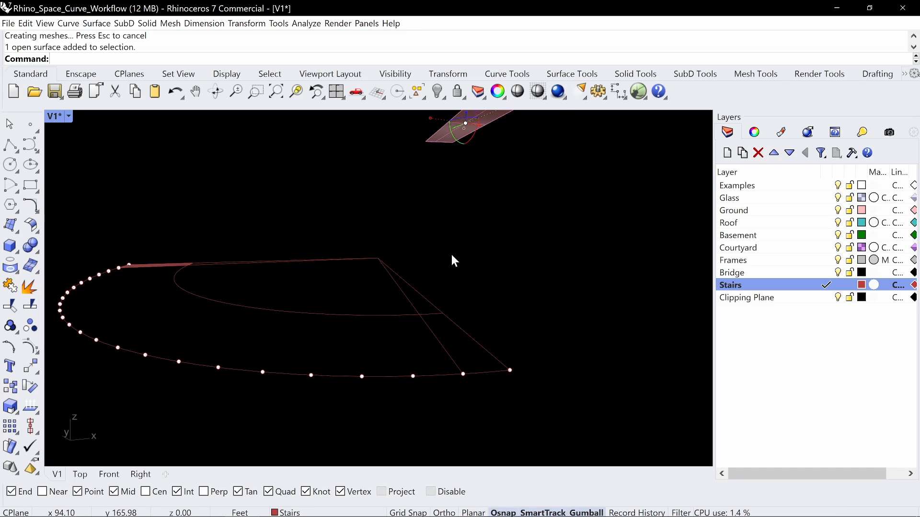
{"action": "key", "text": "ctrl+z"}
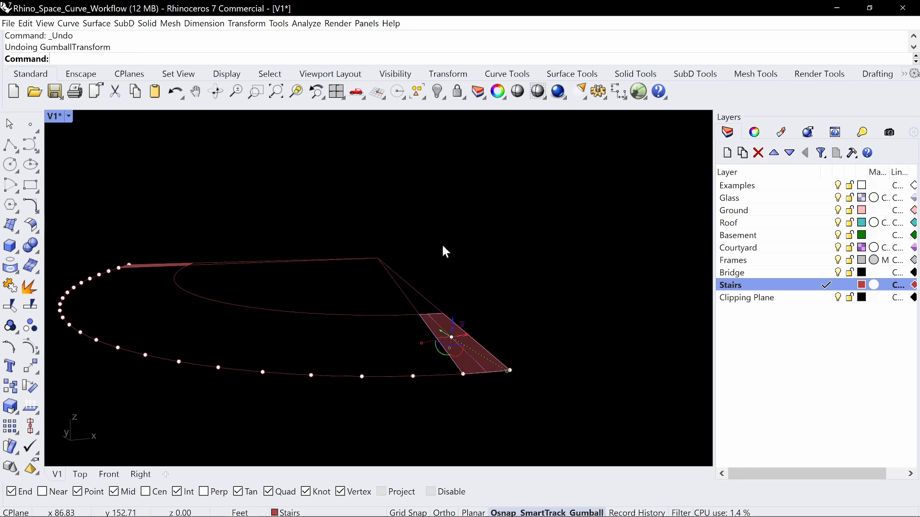
- Extrude the selected tread surface 8" upward into a solid and deselect it
{"action": "left_click", "coordinate": [450, 329]}
{"action": "type", "text": "8\""}
{"action": "key", "text": "Return"}
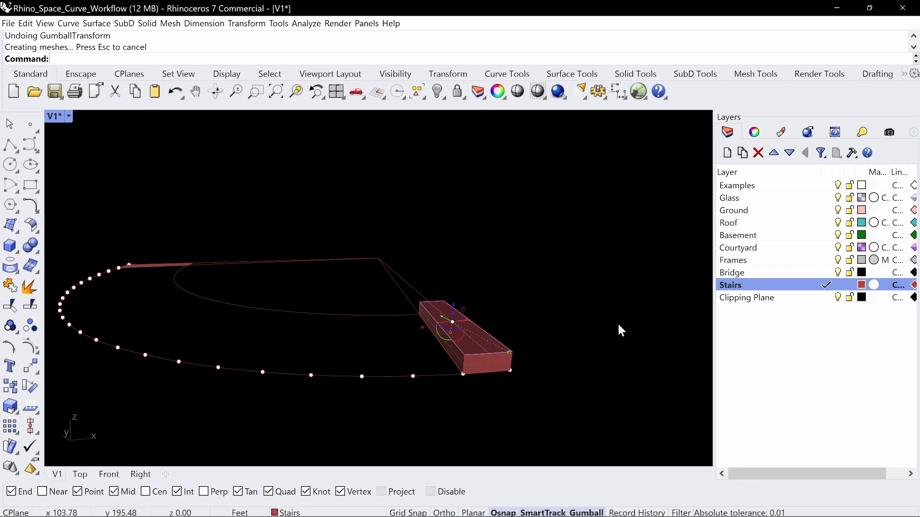
{"action": "left_click", "coordinate": [594, 298]}
{"action": "right_click_drag", "start_coordinate": [593, 298], "coordinate": [534, 337]}
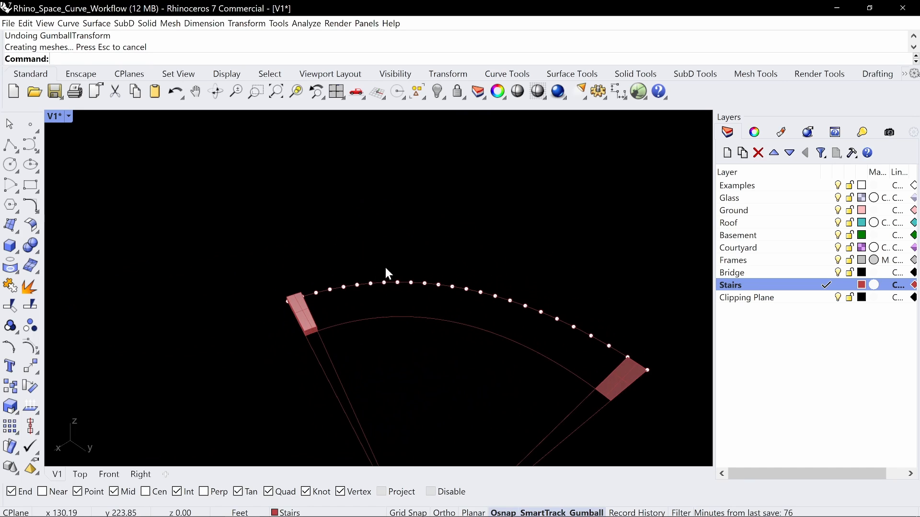
- Set up an ArrayPolar of the solid tread about the arcs' center with 24 items and a 7" Z offset
{"action": "right_click_drag", "start_coordinate": [592, 317], "coordinate": [405, 309]}
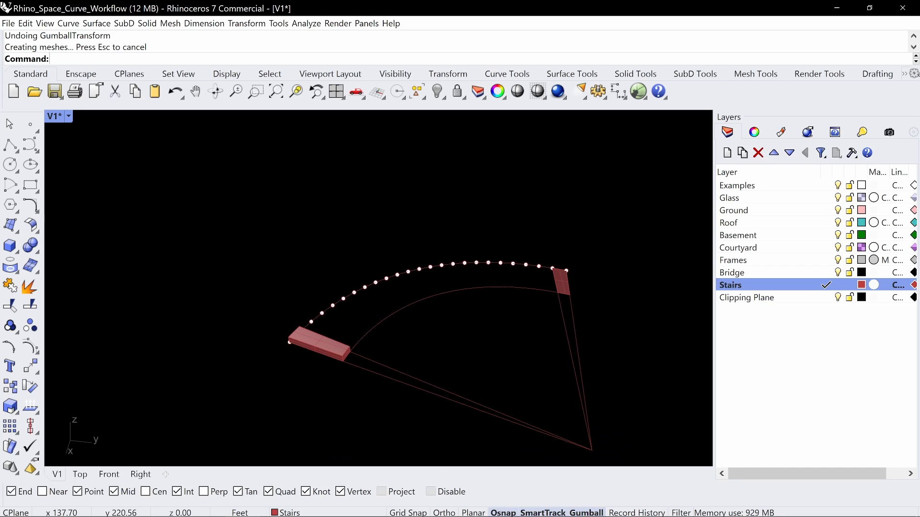
{"action": "key", "text": "Return"}
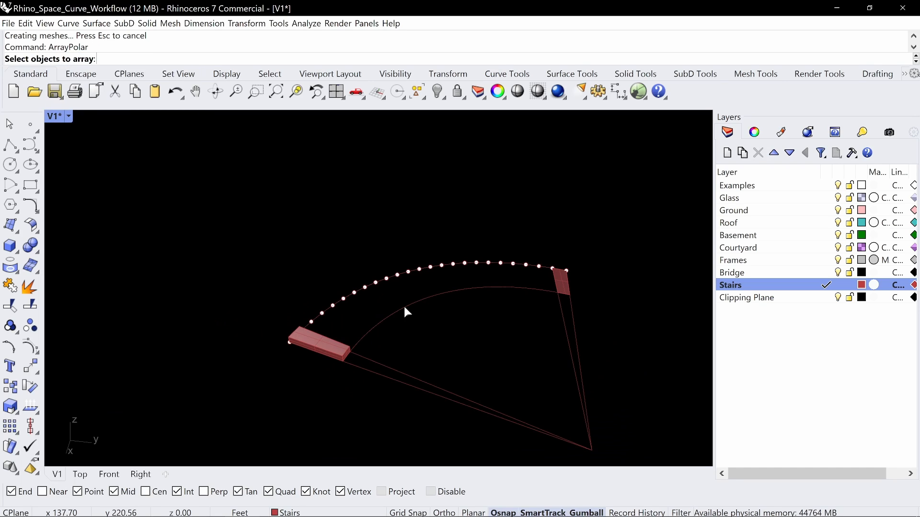
{"action": "scroll", "coordinate": [350, 339], "scroll_direction": "up", "scroll_amount": 2}
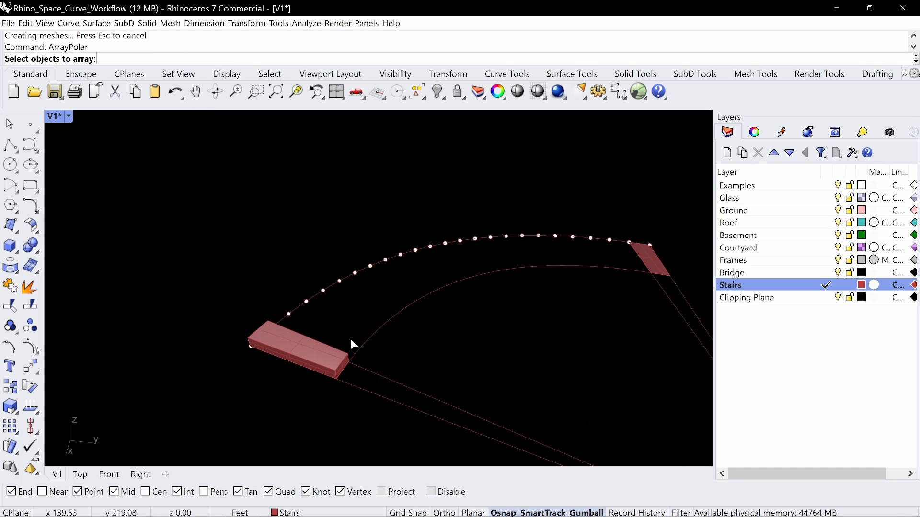
{"action": "left_click", "coordinate": [324, 353]}
{"action": "key", "text": "Return"}
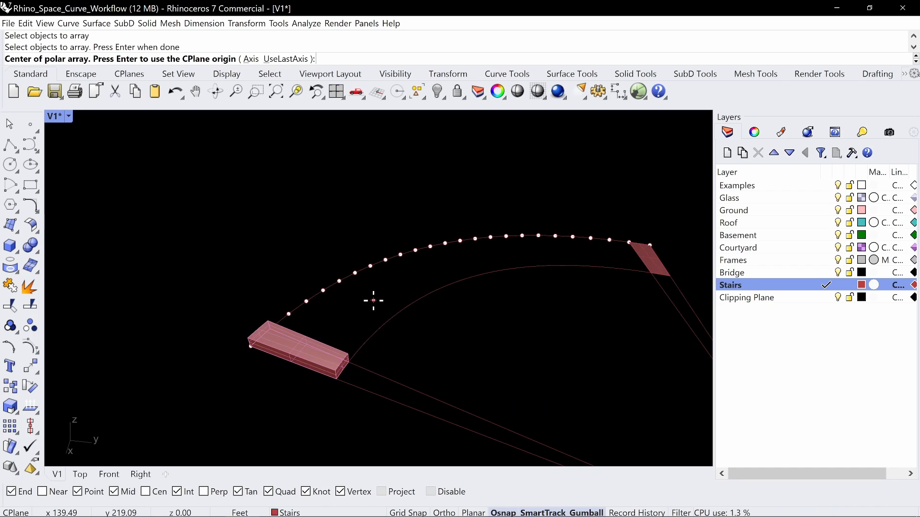
{"action": "scroll", "coordinate": [381, 309], "scroll_direction": "down", "scroll_amount": 4}
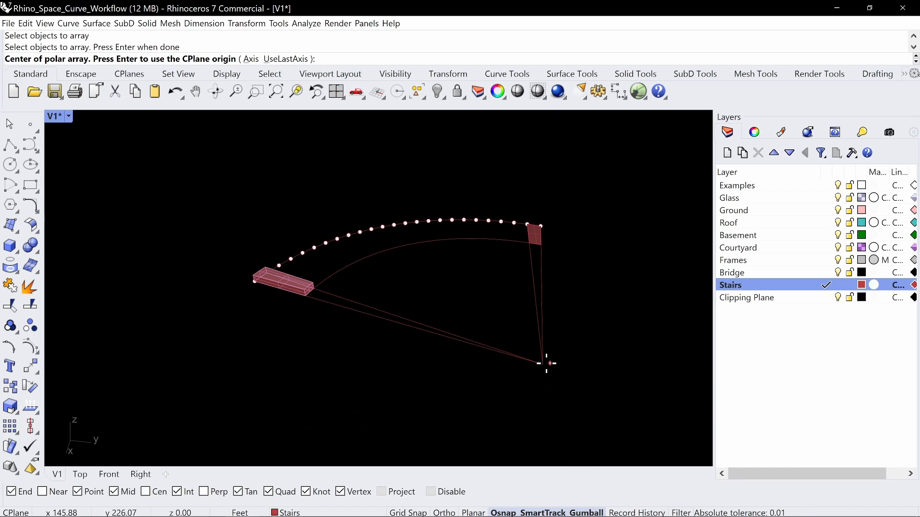
{"action": "left_click", "coordinate": [544, 365]}
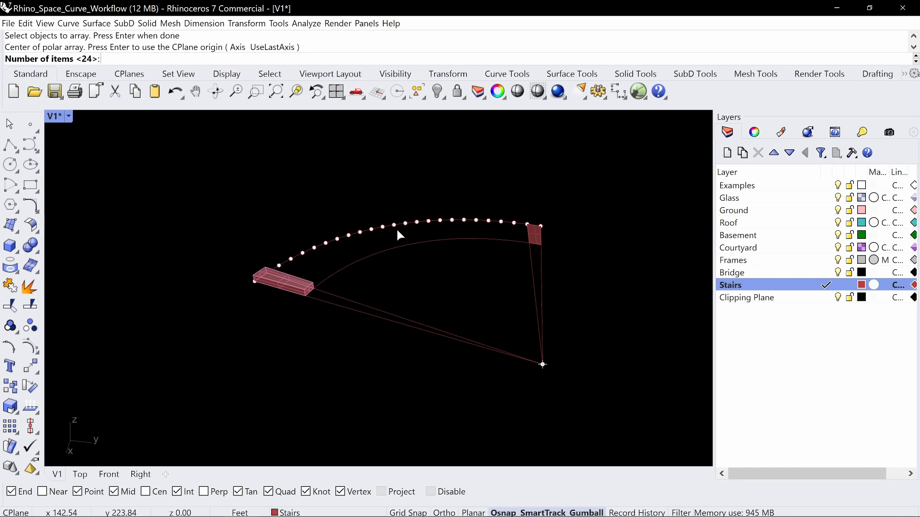
{"action": "key", "text": "Return"}
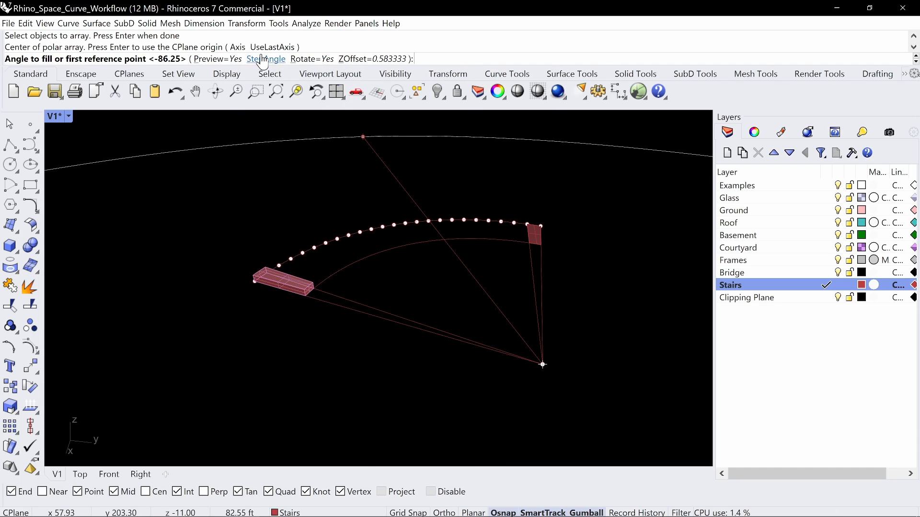
{"action": "left_click", "coordinate": [365, 59]}
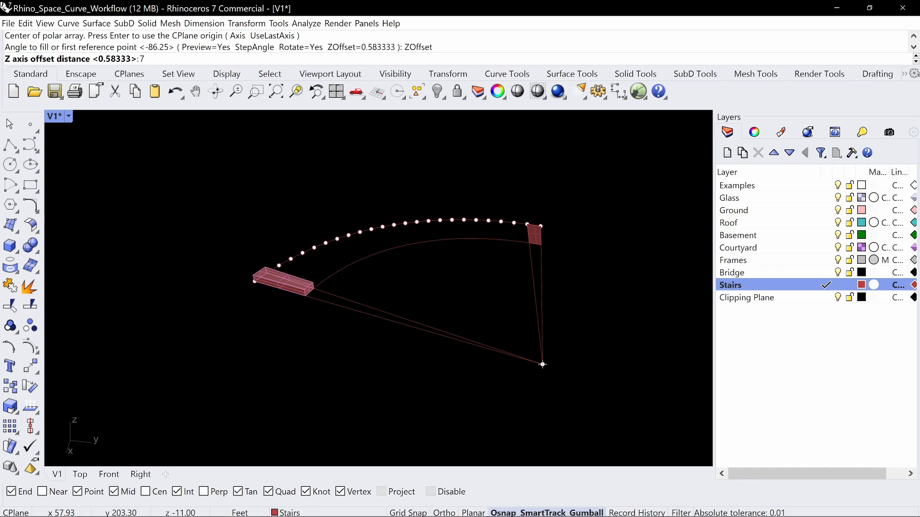
{"action": "key", "text": "Return"}
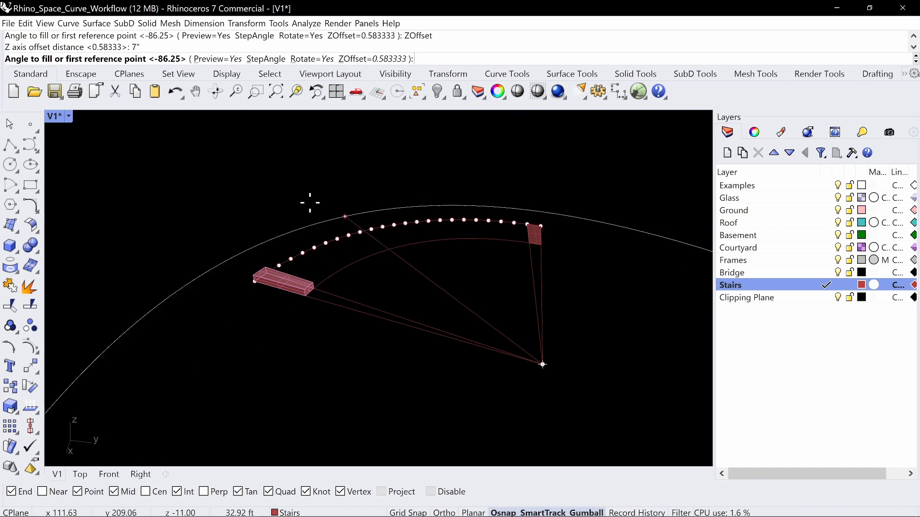
- Define the array's fill angle from the tread's adjacent division point to the outer arc's opposite end, and accept the array
{"action": "right_click_drag", "start_coordinate": [350, 263], "coordinate": [452, 314]}
{"action": "scroll", "coordinate": [452, 314], "scroll_direction": "up", "scroll_amount": 6}
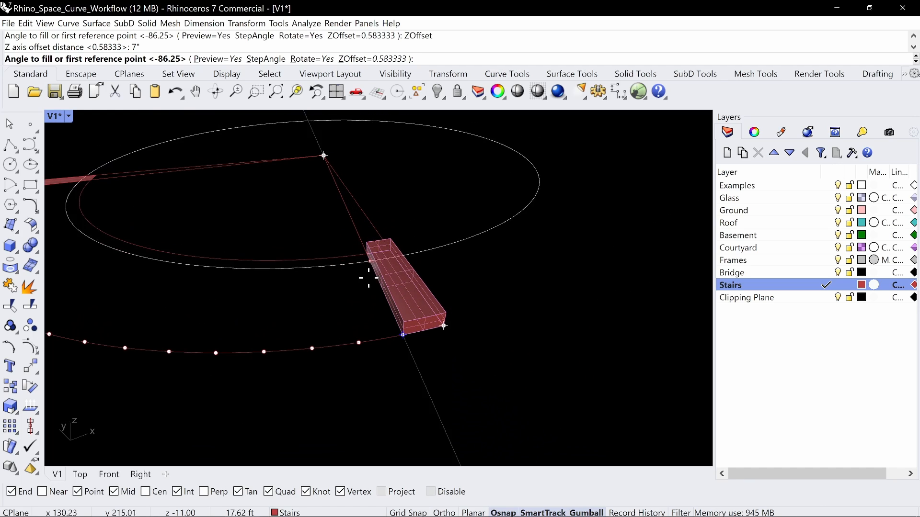
{"action": "scroll", "coordinate": [429, 338], "scroll_direction": "down", "scroll_amount": 5}
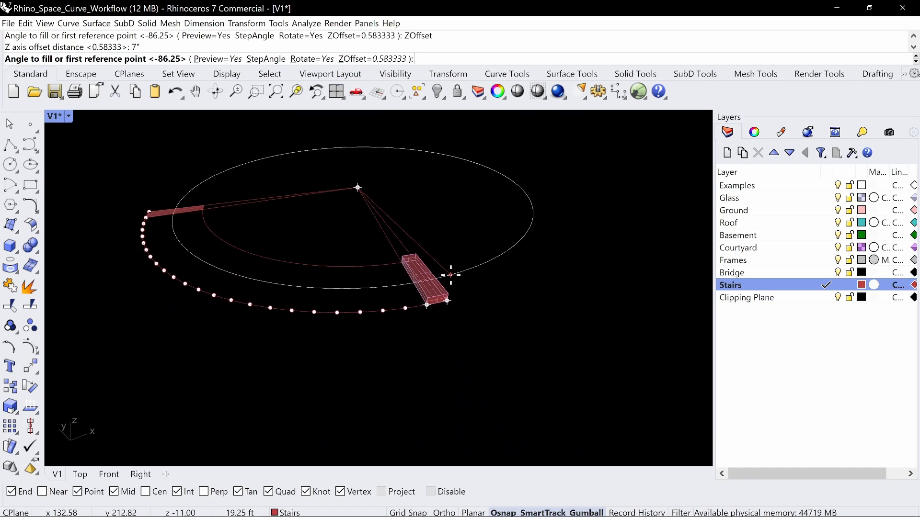
{"action": "scroll", "coordinate": [417, 309], "scroll_direction": "up", "scroll_amount": 5}
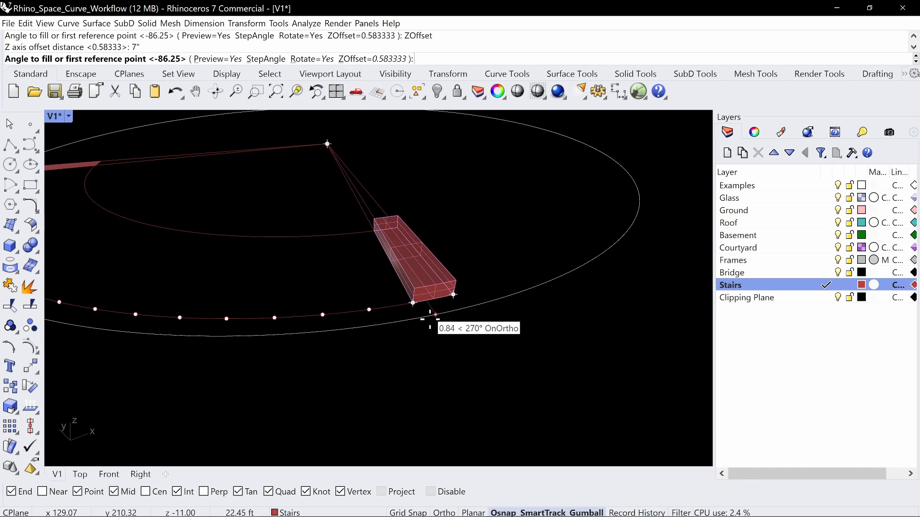
{"action": "left_click", "coordinate": [410, 302]}
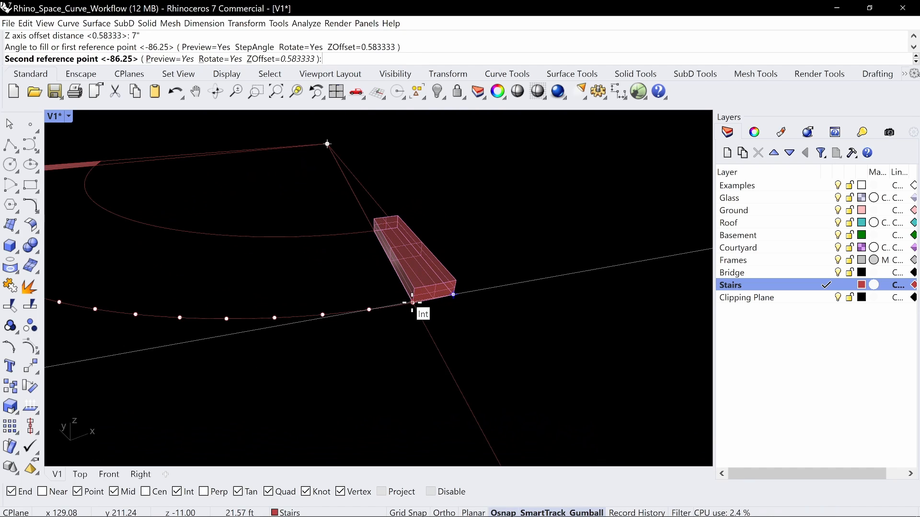
{"action": "scroll", "coordinate": [412, 303], "scroll_direction": "down", "scroll_amount": 1}
{"action": "right_click_drag", "start_coordinate": [179, 238], "coordinate": [362, 247]}
{"action": "left_click", "coordinate": [247, 304]}
{"action": "scroll", "coordinate": [245, 302], "scroll_direction": "down", "scroll_amount": 3}
{"action": "scroll", "coordinate": [307, 258], "scroll_direction": "up", "scroll_amount": 3}
{"action": "scroll", "coordinate": [363, 297], "scroll_direction": "up", "scroll_amount": 5}
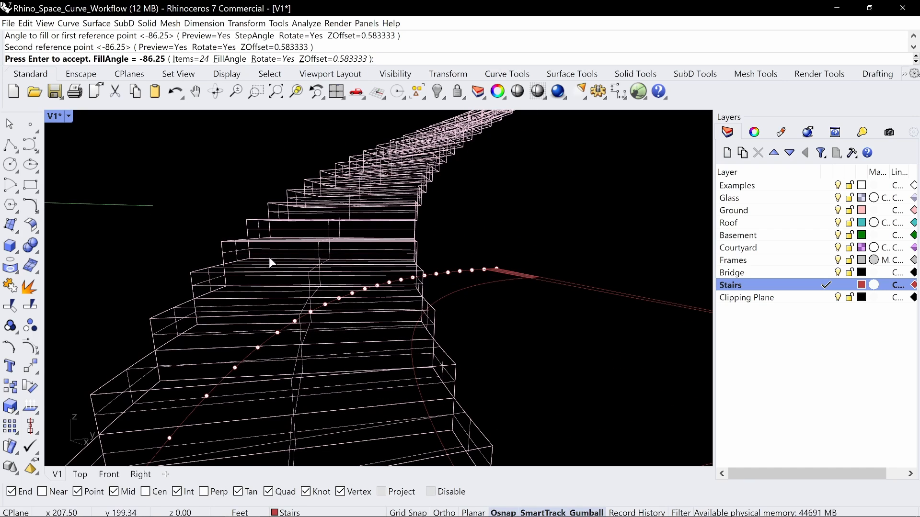
{"action": "key", "text": "Return"}
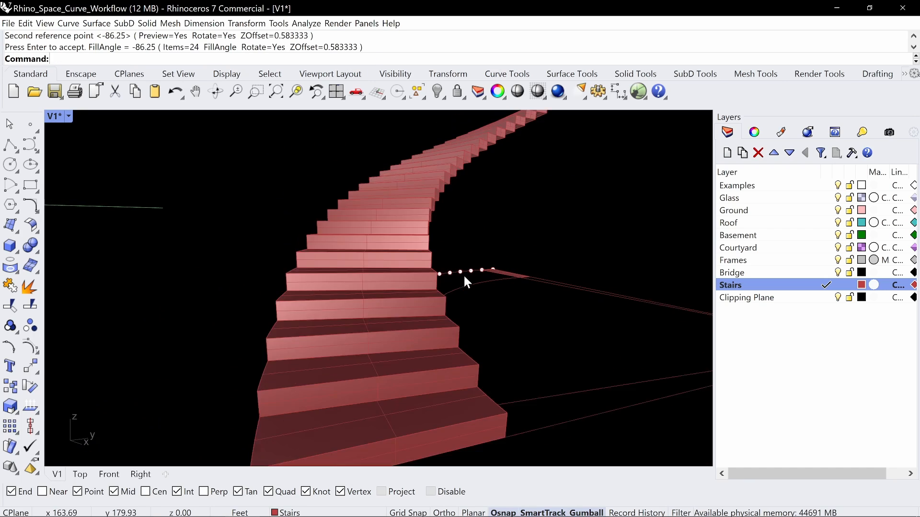
- Examine the arrayed stair from several sides, including in Rendered display mode, to check how the treads overlap and rise
{"action": "scroll", "coordinate": [463, 274], "scroll_direction": "down", "scroll_amount": 5}
{"action": "mouse_move", "coordinate": [479, 270]}
{"action": "right_mouse_down"}
{"action": "mouse_move", "coordinate": [538, 261]}
{"action": "mouse_move", "coordinate": [501, 272]}
{"action": "mouse_move", "coordinate": [385, 266]}
{"action": "mouse_move", "coordinate": [442, 310]}
{"action": "right_mouse_up"}
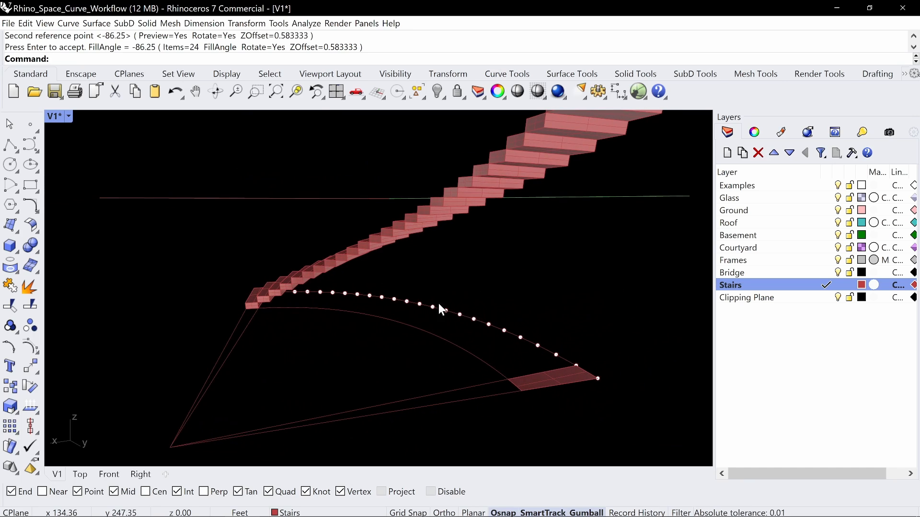
{"action": "scroll", "coordinate": [421, 266], "scroll_direction": "down", "scroll_amount": 6}
{"action": "right_click_drag", "start_coordinate": [421, 265], "coordinate": [523, 262]}
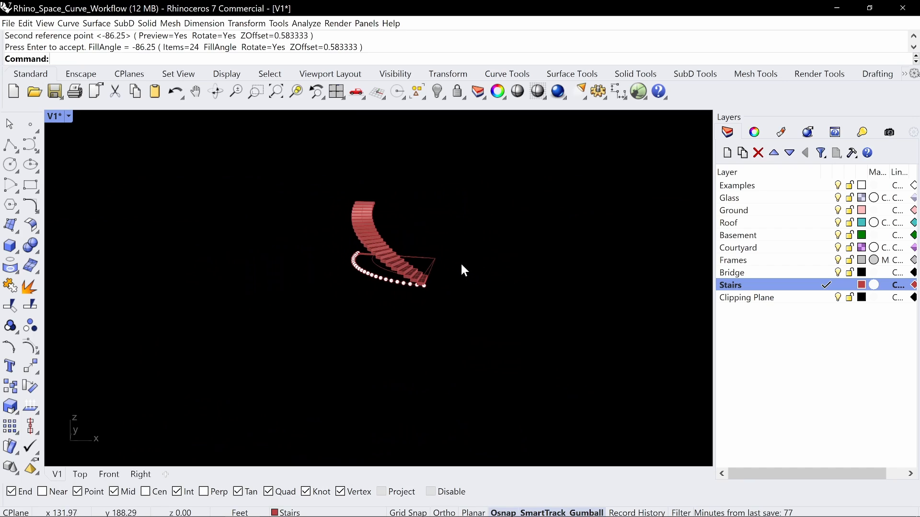
{"action": "scroll", "coordinate": [429, 282], "scroll_direction": "up", "scroll_amount": 4}
{"action": "right_click_drag", "start_coordinate": [437, 266], "coordinate": [481, 268]}
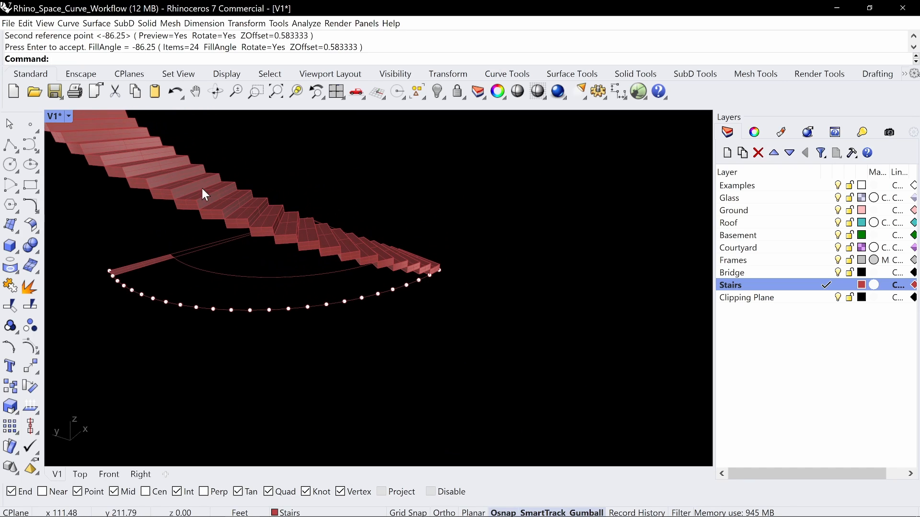
{"action": "left_click", "coordinate": [66, 122]}
{"action": "left_click", "coordinate": [120, 162]}
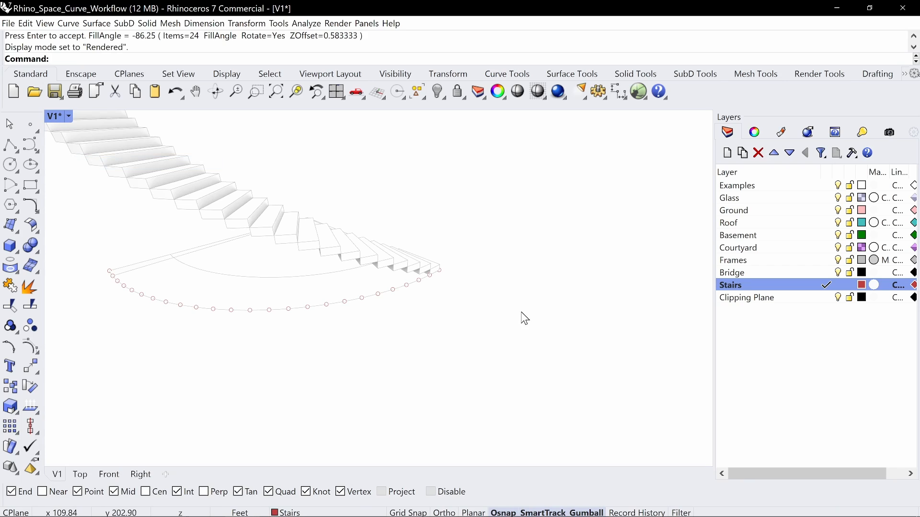
{"action": "right_click_drag", "start_coordinate": [524, 319], "coordinate": [478, 330]}
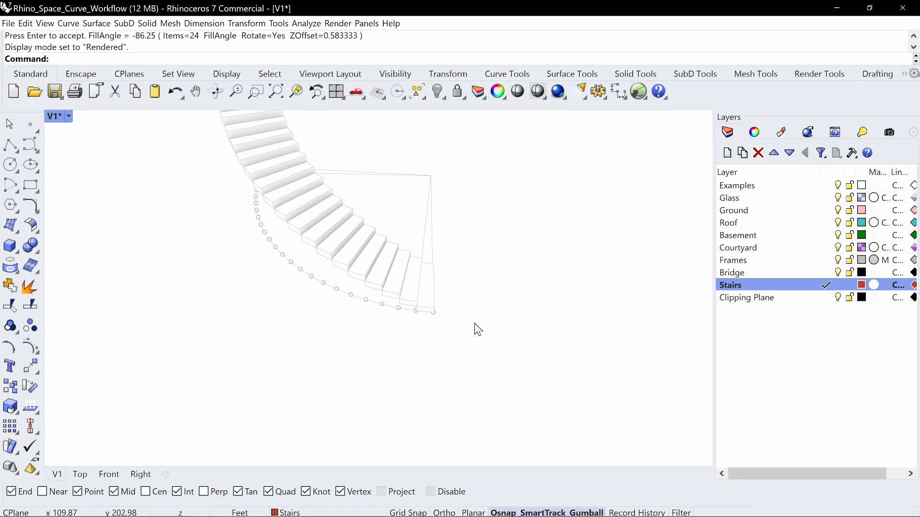
- Undo the polar array of treads and set the viewport display to Shaded
{"action": "key", "text": "ctrl+z"}
{"action": "left_click", "coordinate": [68, 122]}
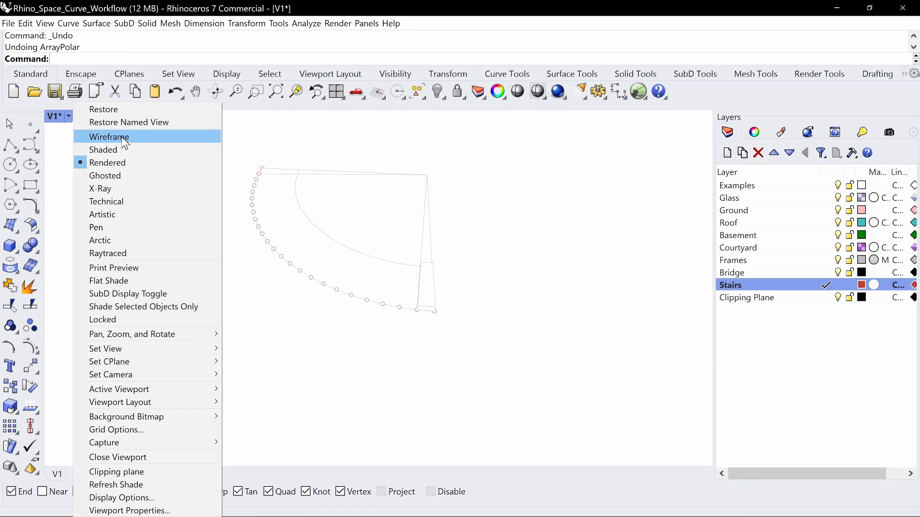
{"action": "left_click", "coordinate": [126, 149]}
{"action": "scroll", "coordinate": [431, 297], "scroll_direction": "up", "scroll_amount": 3}
{"action": "scroll", "coordinate": [554, 260], "scroll_direction": "down", "scroll_amount": 3}
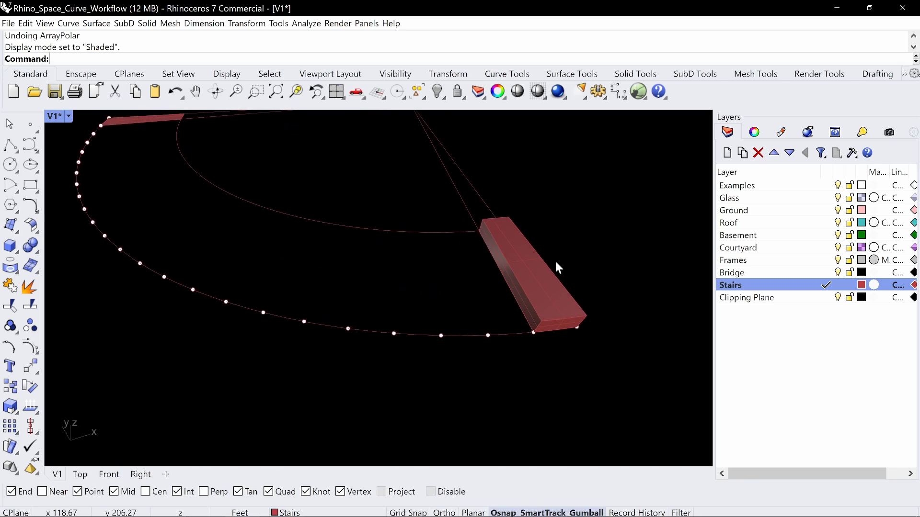
- Explode the solid tread and delete its side and bottom faces, keeping only the top surface
{"action": "right_click_drag", "start_coordinate": [554, 260], "coordinate": [565, 323]}
{"action": "left_click", "coordinate": [554, 314]}
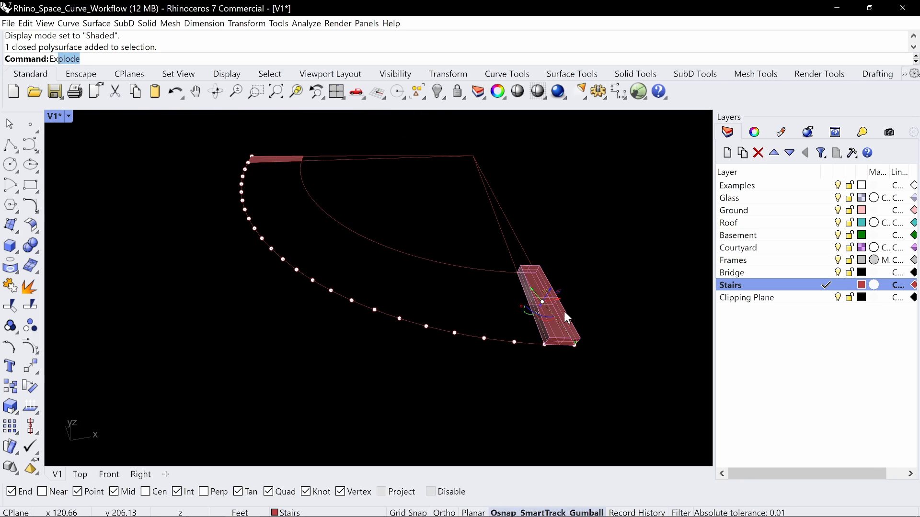
{"action": "key", "text": "Return"}
{"action": "scroll", "coordinate": [565, 311], "scroll_direction": "up", "scroll_amount": 2}
{"action": "right_click_drag", "start_coordinate": [553, 296], "coordinate": [544, 318]}
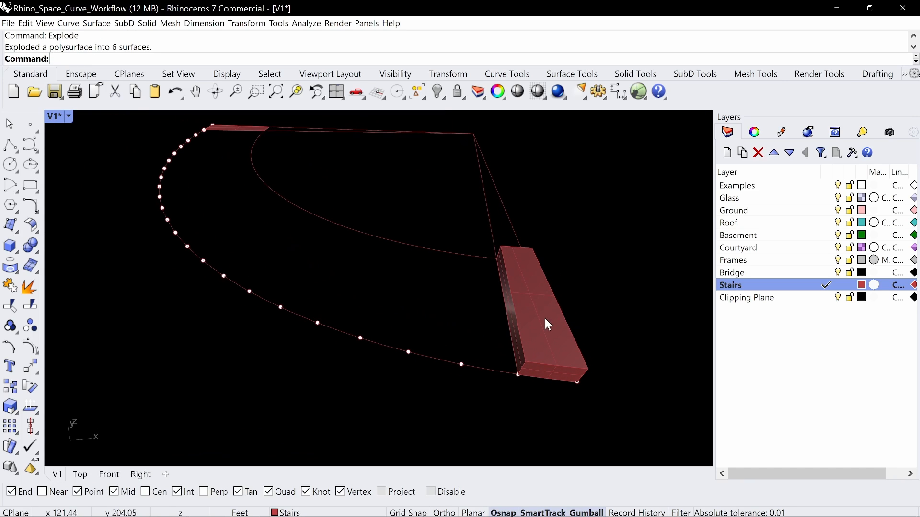
{"action": "left_click", "coordinate": [547, 374]}
{"action": "key", "text": "Delete"}
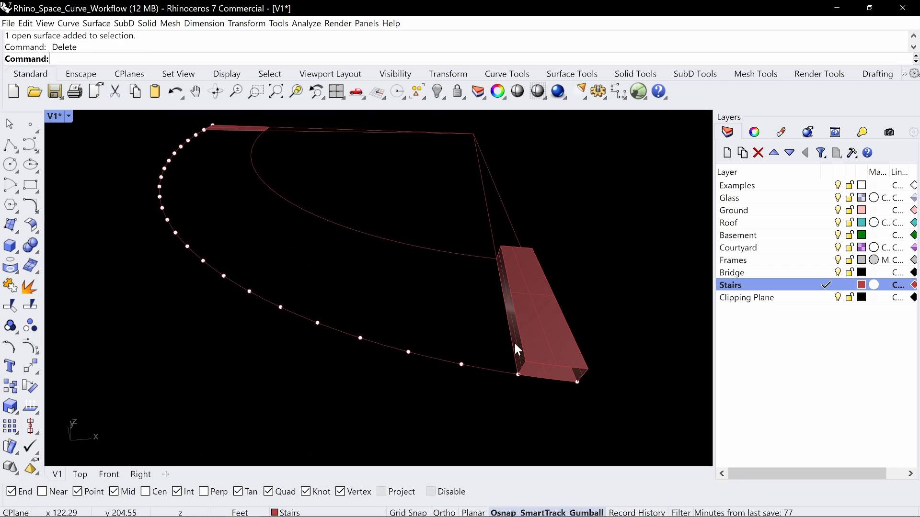
{"action": "right_click_drag", "start_coordinate": [570, 372], "coordinate": [470, 317]}
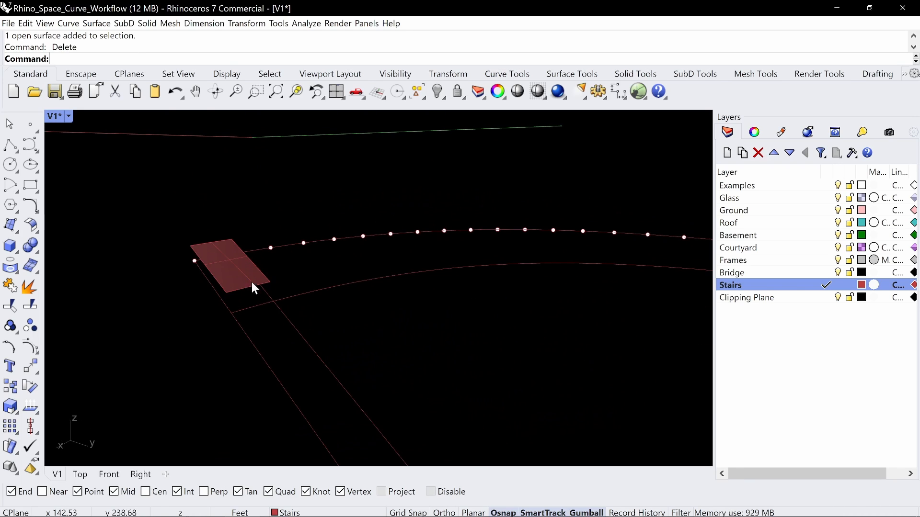
{"action": "right_click_drag", "start_coordinate": [252, 285], "coordinate": [405, 308]}
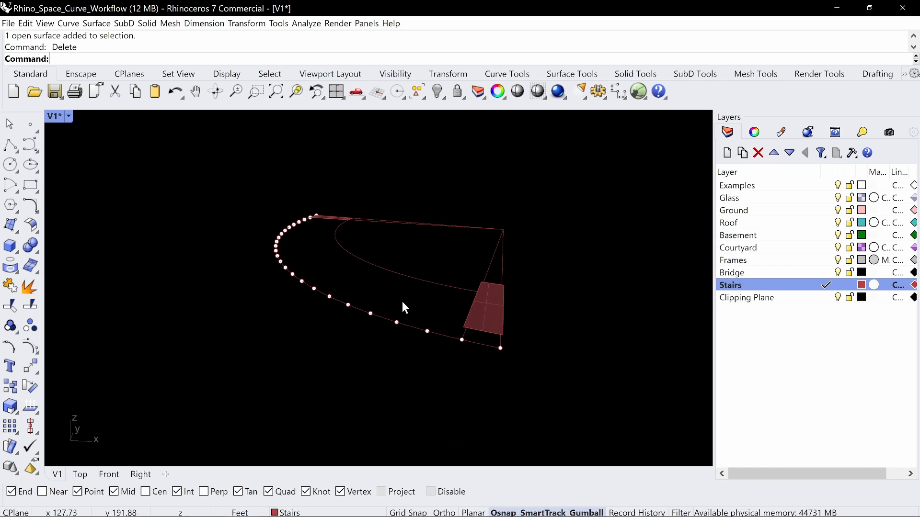
- Set up an ArrayPolar of the tread's top surface about the arcs' center with 24 items
{"action": "type", "text": "ArrayP"}
{"action": "key", "text": "Return"}
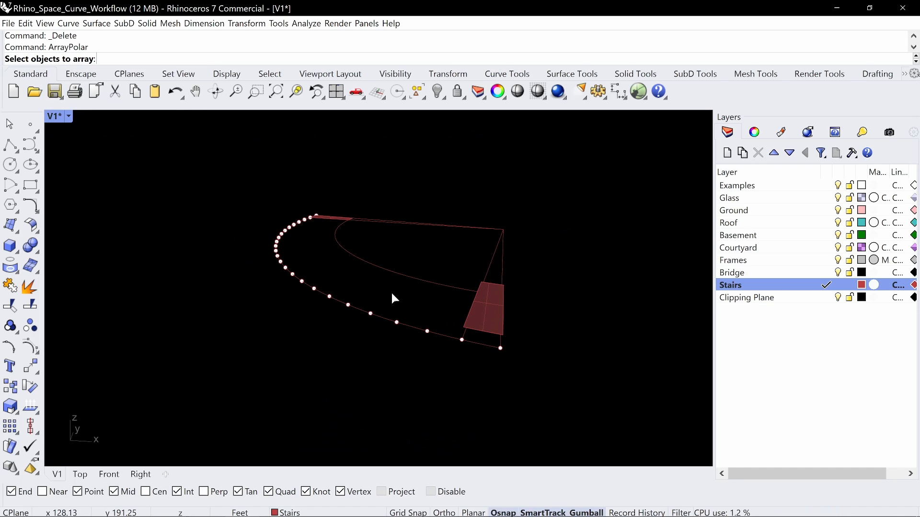
{"action": "left_click", "coordinate": [490, 298]}
{"action": "key", "text": "Return"}
{"action": "right_click_drag", "start_coordinate": [546, 222], "coordinate": [540, 253]}
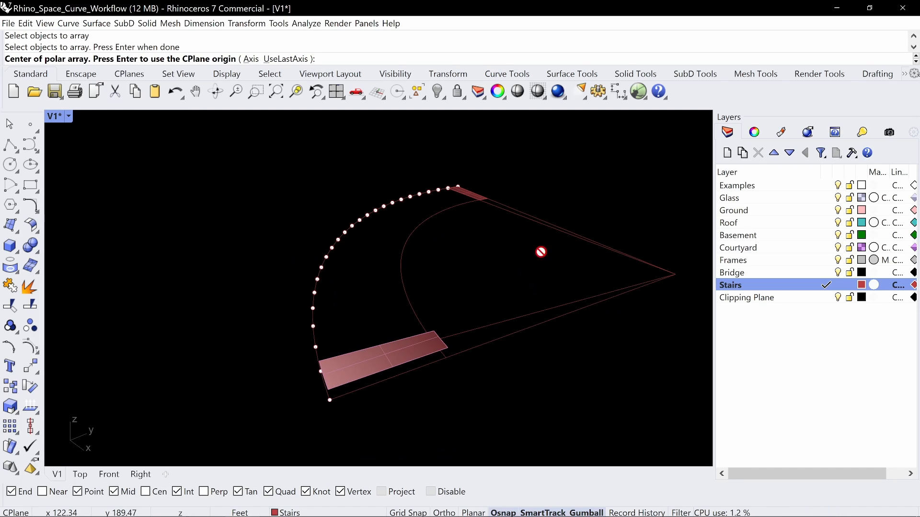
{"action": "left_click", "coordinate": [673, 275]}
{"action": "right_click_drag", "start_coordinate": [674, 275], "coordinate": [171, 117]}
{"action": "key", "text": "Return"}
{"action": "right_click_drag", "start_coordinate": [507, 278], "coordinate": [479, 259]}
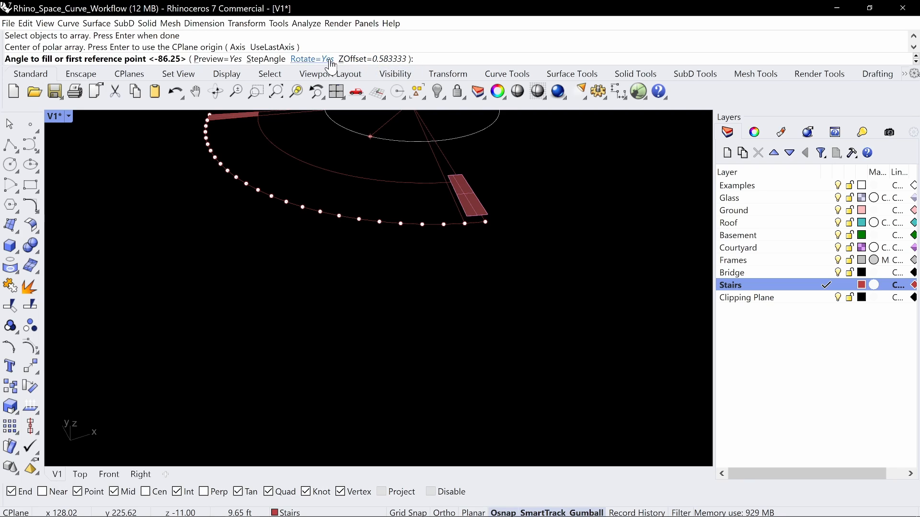
- Define the fill angle from the tread's adjacent division point to the outer arc's opposite end, and accept the array with the 0.583333 Z offset
{"action": "scroll", "coordinate": [439, 207], "scroll_direction": "up", "scroll_amount": 5}
{"action": "right_click_drag", "start_coordinate": [455, 223], "coordinate": [475, 273], "text": "shift"}
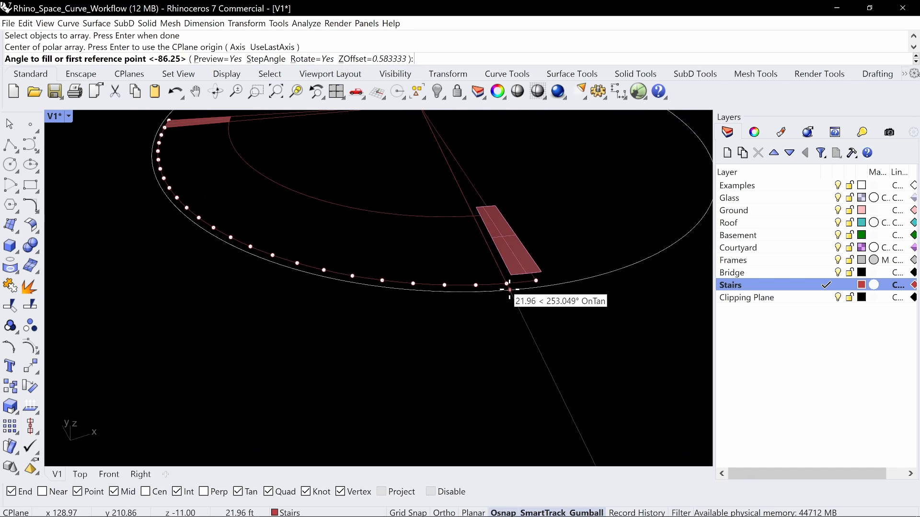
{"action": "left_click", "coordinate": [507, 281]}
{"action": "scroll", "coordinate": [470, 290], "scroll_direction": "down", "scroll_amount": 1}
{"action": "right_click_drag", "start_coordinate": [277, 179], "coordinate": [355, 254], "text": "shift"}
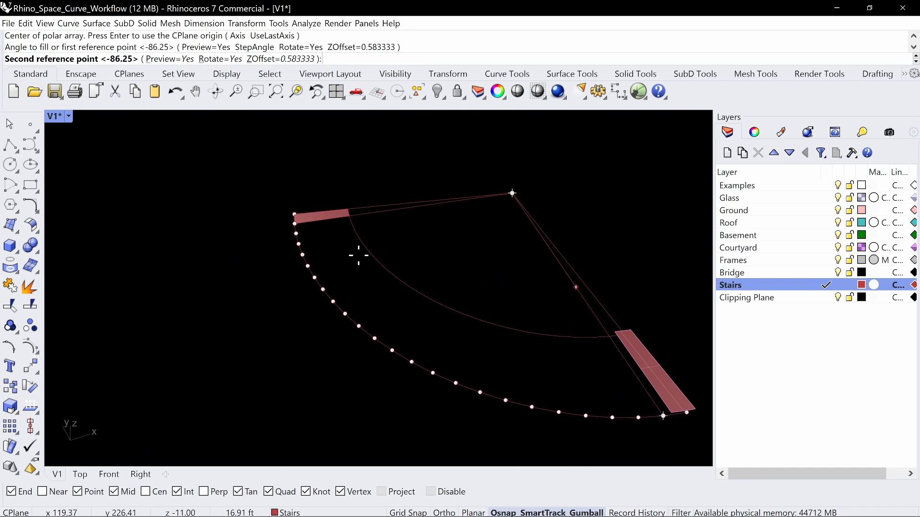
{"action": "left_click", "coordinate": [294, 215]}
{"action": "right_click_drag", "start_coordinate": [294, 215], "coordinate": [459, 310]}
{"action": "key", "text": "Return"}
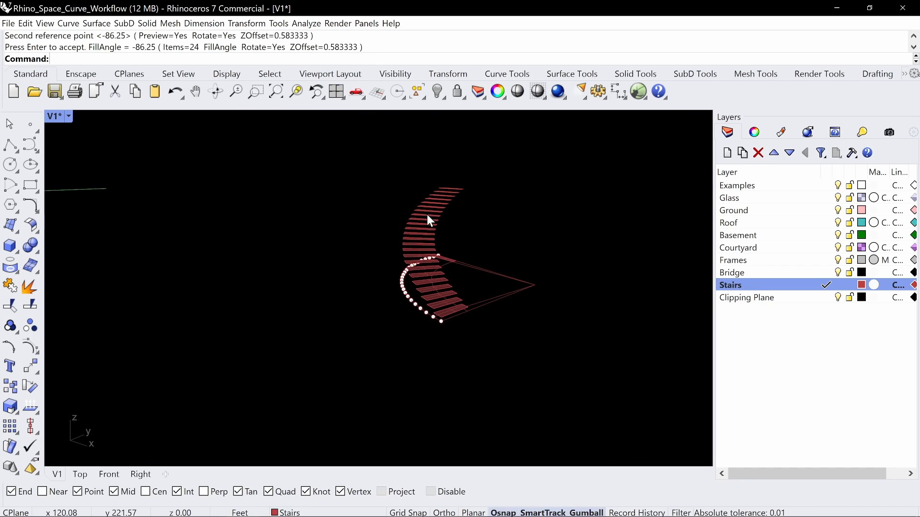
{"action": "right_click_drag", "start_coordinate": [564, 292], "coordinate": [472, 303]}
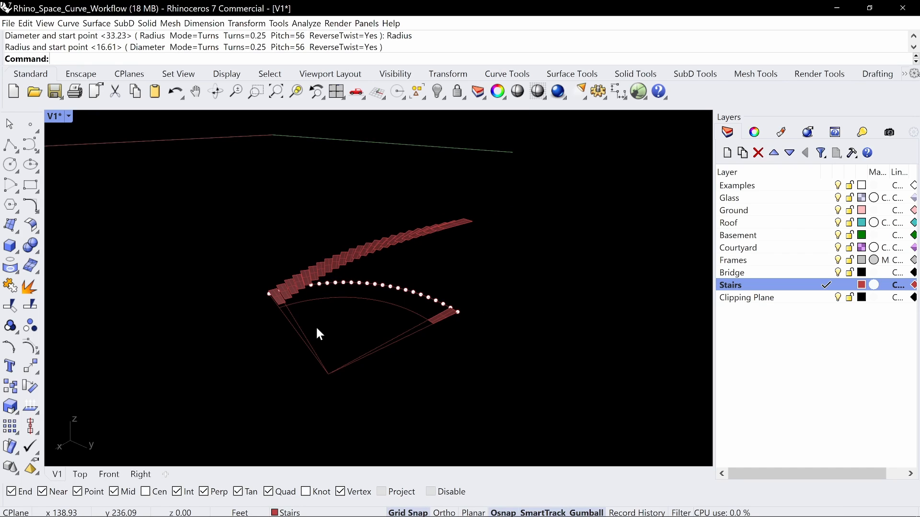
{"action": "key", "text": "ctrl+alt+g"}
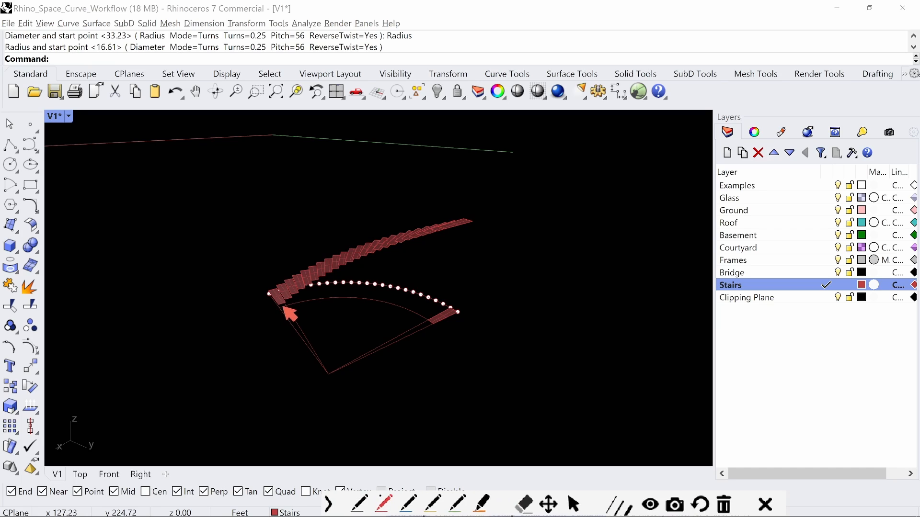
{"action": "left_click_drag", "start_coordinate": [281, 308], "coordinate": [455, 234]}
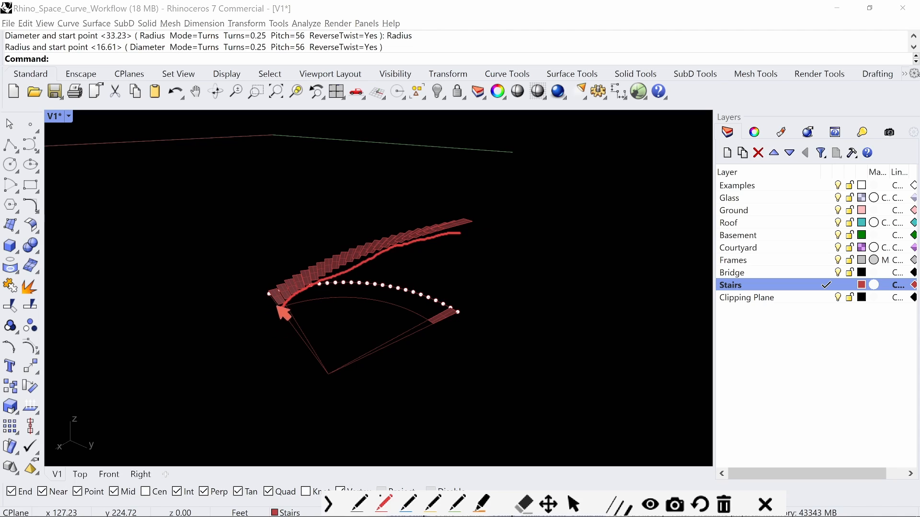
{"action": "left_click_drag", "start_coordinate": [282, 308], "coordinate": [457, 238]}
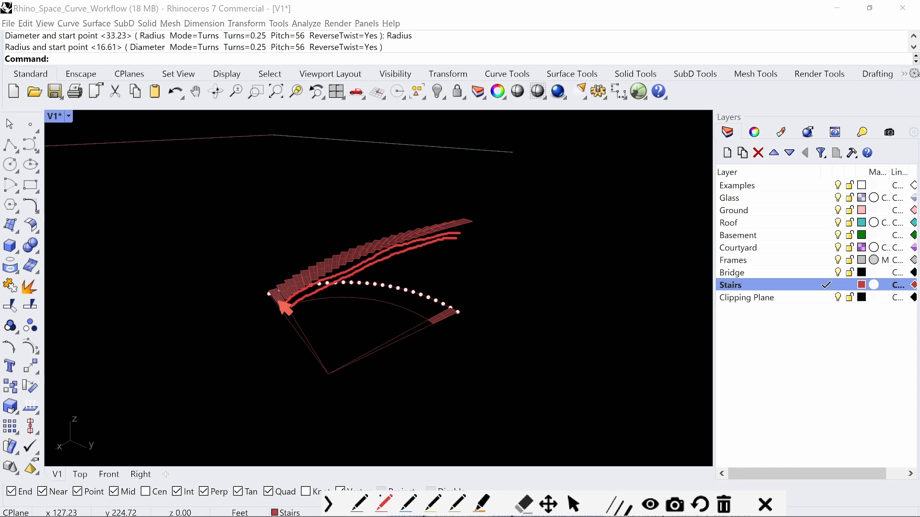
{"action": "mouse_move", "coordinate": [280, 303]}
{"action": "left_mouse_down"}
{"action": "mouse_move", "coordinate": [325, 265]}
{"action": "mouse_move", "coordinate": [418, 231]}
{"action": "mouse_move", "coordinate": [468, 240]}
{"action": "left_mouse_up"}
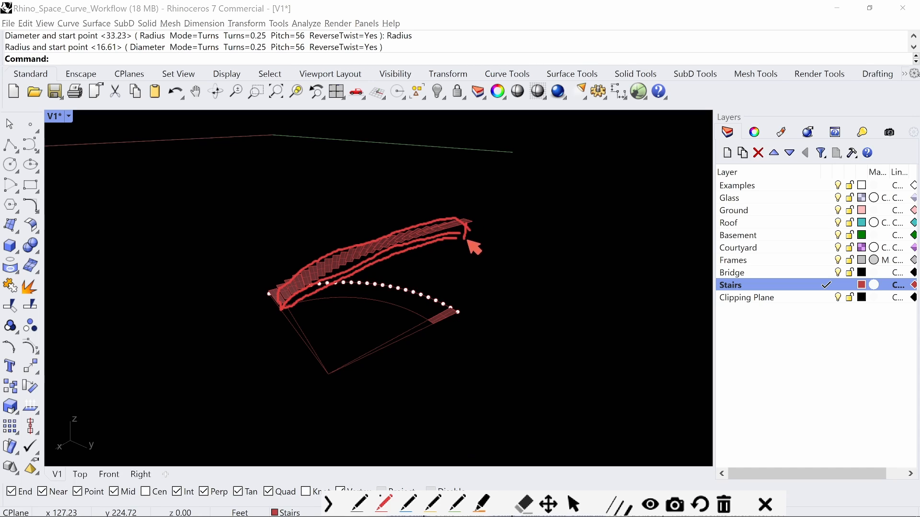
{"action": "key", "text": "Escape"}
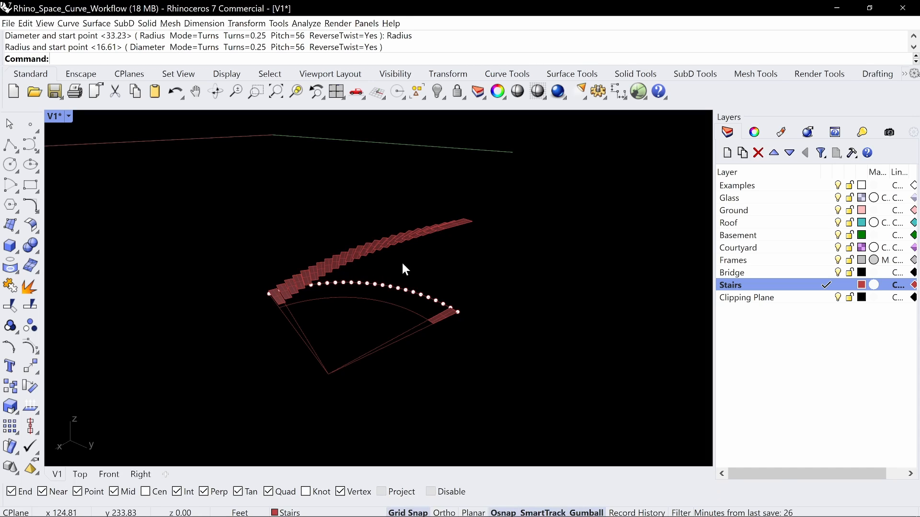
- Start a Helix for the curve along the arrayed tread surfaces
{"action": "type", "text": "Helix"}
{"action": "key", "text": "Return"}
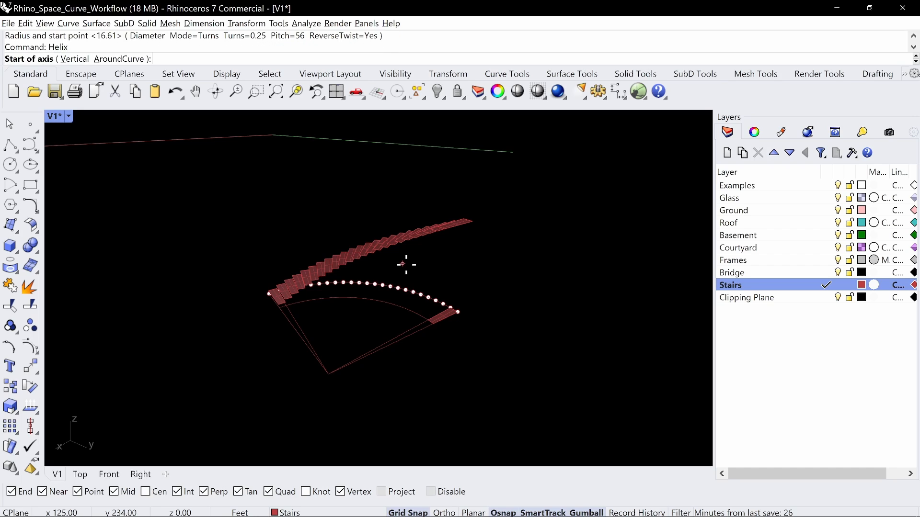
{"action": "key", "text": "ctrl+alt+g"}
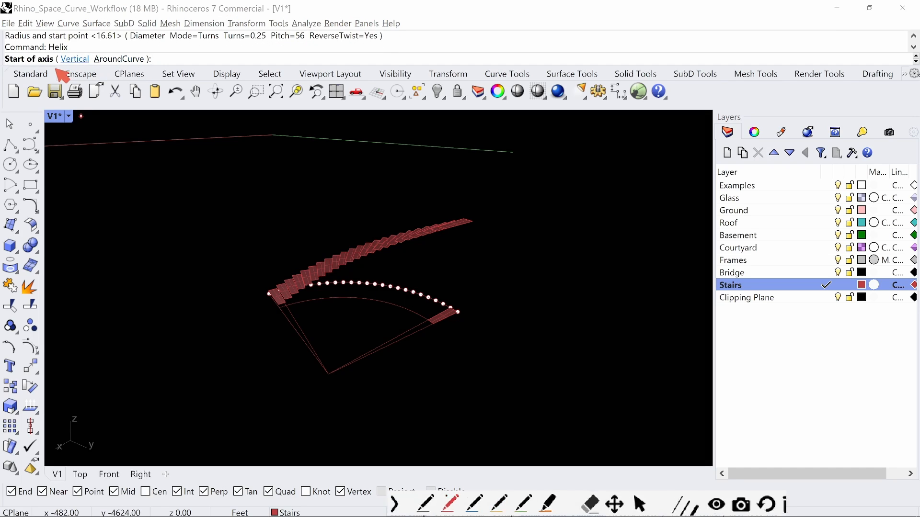
{"action": "mouse_move", "coordinate": [56, 66]}
{"action": "left_mouse_down"}
{"action": "mouse_move", "coordinate": [112, 45]}
{"action": "mouse_move", "coordinate": [54, 69]}
{"action": "left_mouse_up"}
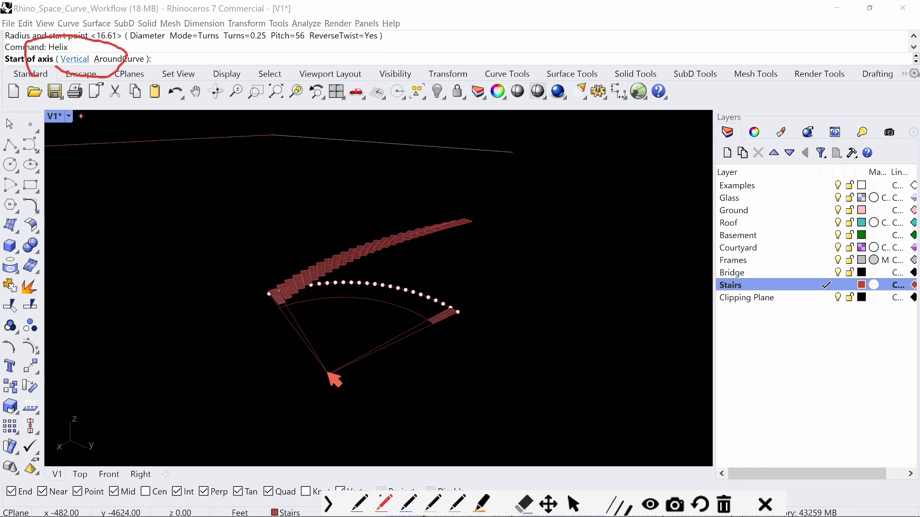
{"action": "left_click_drag", "start_coordinate": [328, 372], "coordinate": [347, 167]}
{"action": "left_click_drag", "start_coordinate": [272, 202], "coordinate": [313, 197]}
{"action": "mouse_move", "coordinate": [380, 221]}
{"action": "left_mouse_down"}
{"action": "mouse_move", "coordinate": [339, 342]}
{"action": "mouse_move", "coordinate": [269, 298]}
{"action": "left_mouse_up"}
{"action": "key", "text": "Escape"}
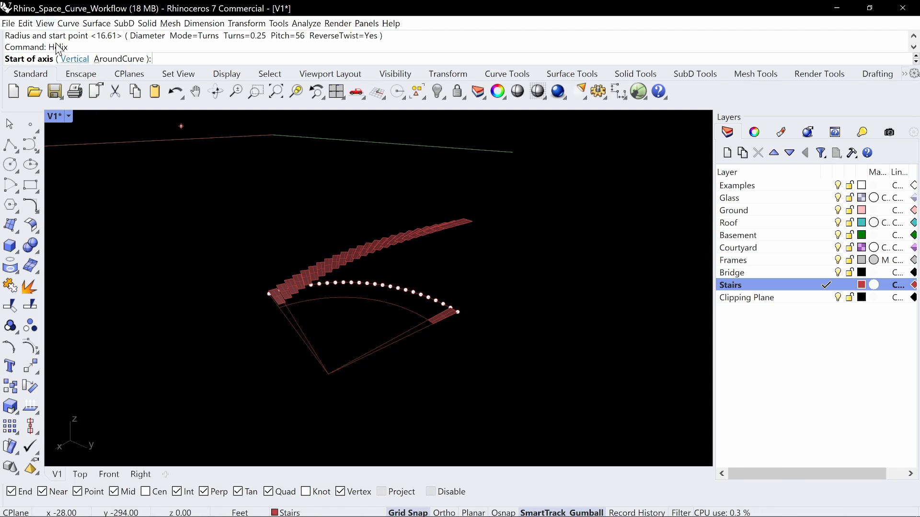
- Define the helix's vertical axis from the arcs' center up to the height of the highest tread's inner corner
{"action": "left_click", "coordinate": [74, 58]}
{"action": "right_click_drag", "start_coordinate": [306, 294], "coordinate": [390, 354]}
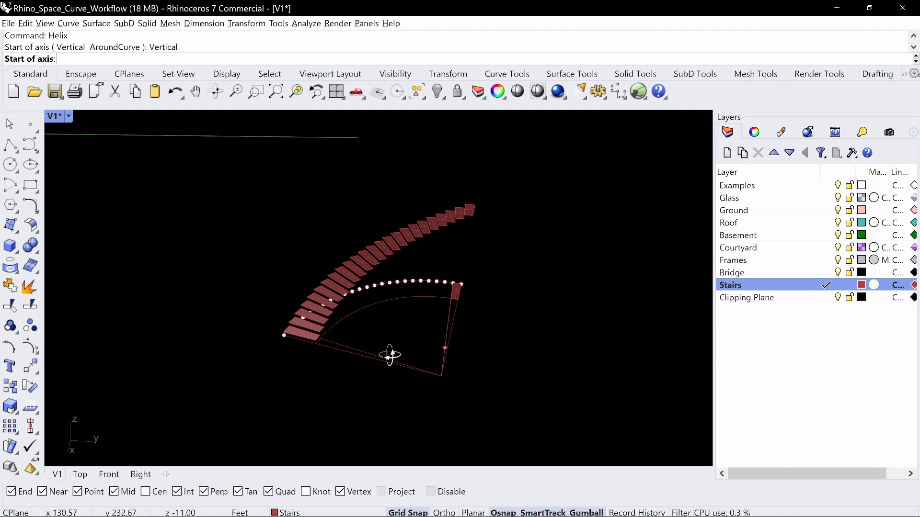
{"action": "left_click", "coordinate": [442, 375]}
{"action": "right_click_drag", "start_coordinate": [457, 306], "coordinate": [509, 243]}
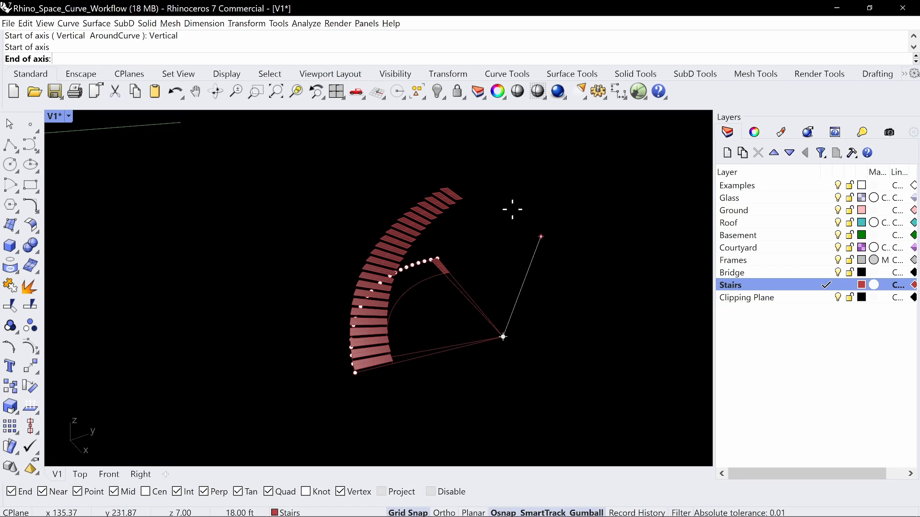
{"action": "left_click", "coordinate": [462, 199]}
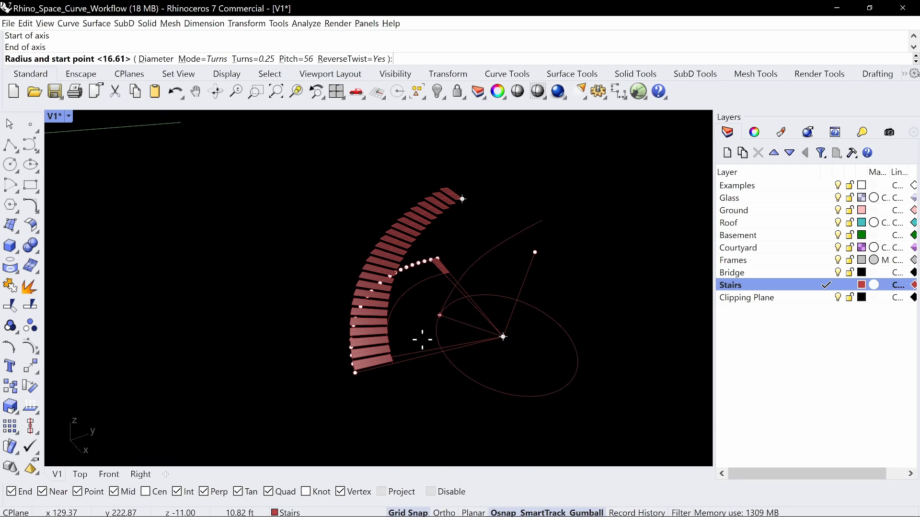
{"action": "mouse_move", "coordinate": [517, 251]}
{"action": "right_mouse_down"}
{"action": "mouse_move", "coordinate": [453, 241]}
{"action": "mouse_move", "coordinate": [431, 210]}
{"action": "right_mouse_up"}
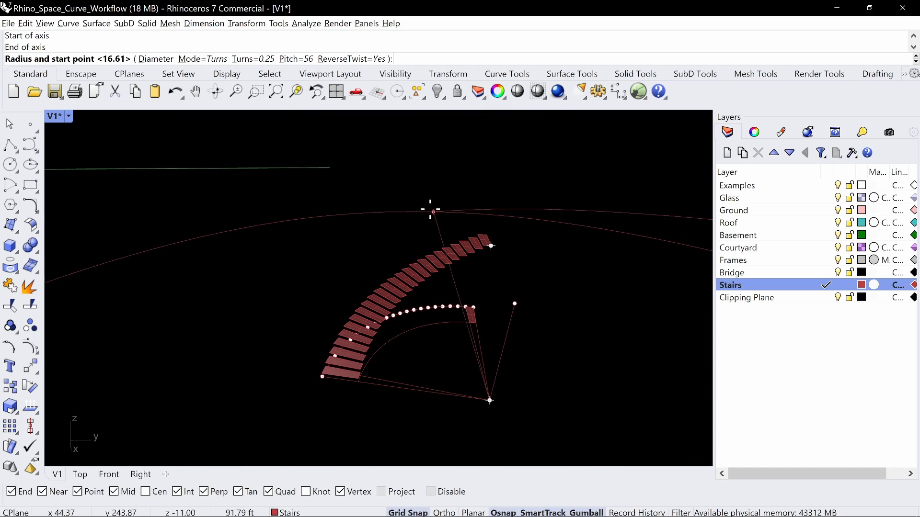
{"action": "key", "text": "ctrl+alt+g"}
{"action": "left_click_drag", "start_coordinate": [316, 73], "coordinate": [389, 71]}
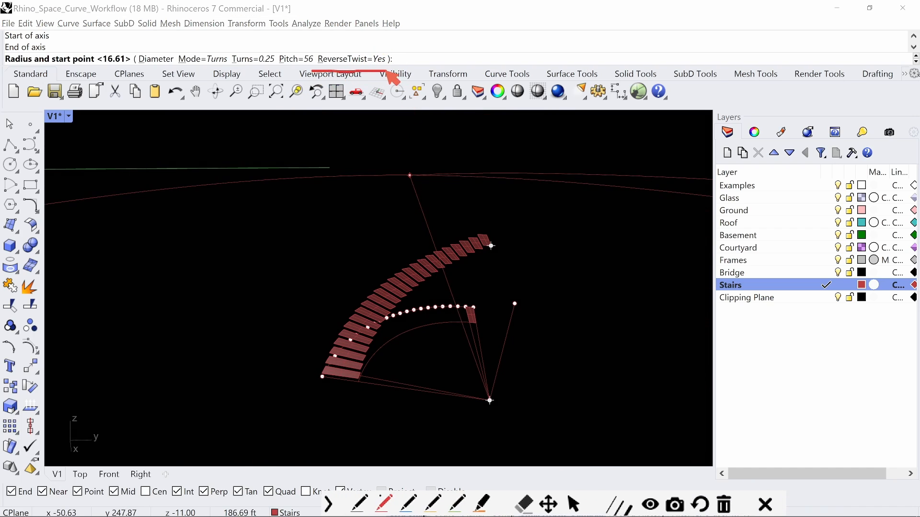
{"action": "key", "text": "Escape"}
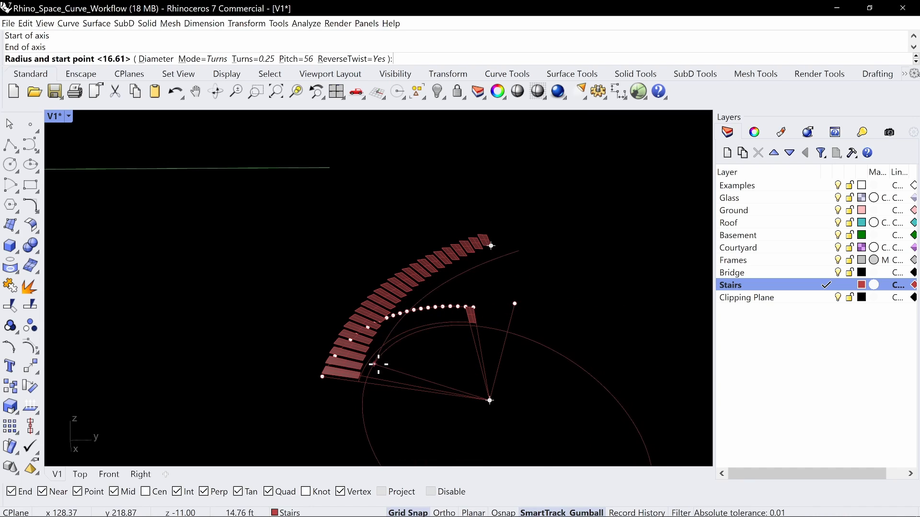
- Try the helix with ReverseTwist set to No, and restore the option to Yes
{"action": "left_click", "coordinate": [357, 59]}
{"action": "right_click_drag", "start_coordinate": [360, 399], "coordinate": [330, 335]}
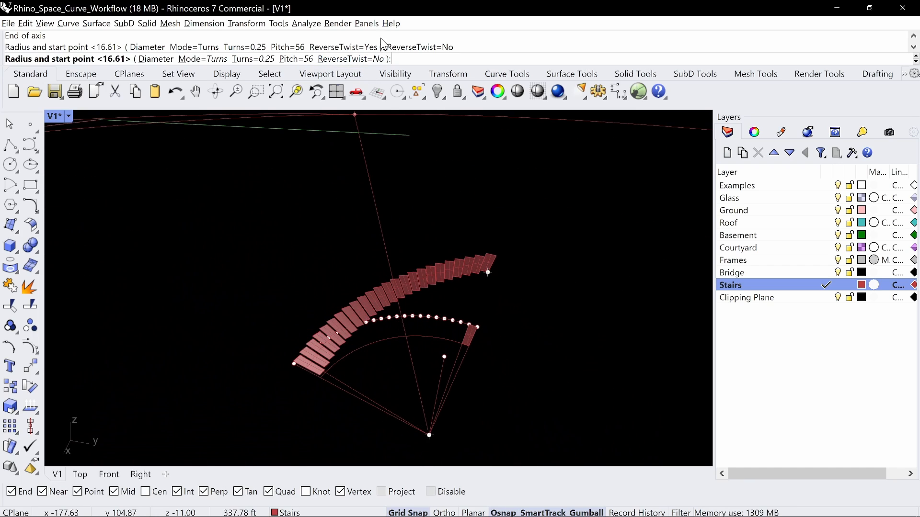
{"action": "left_click", "coordinate": [352, 59]}
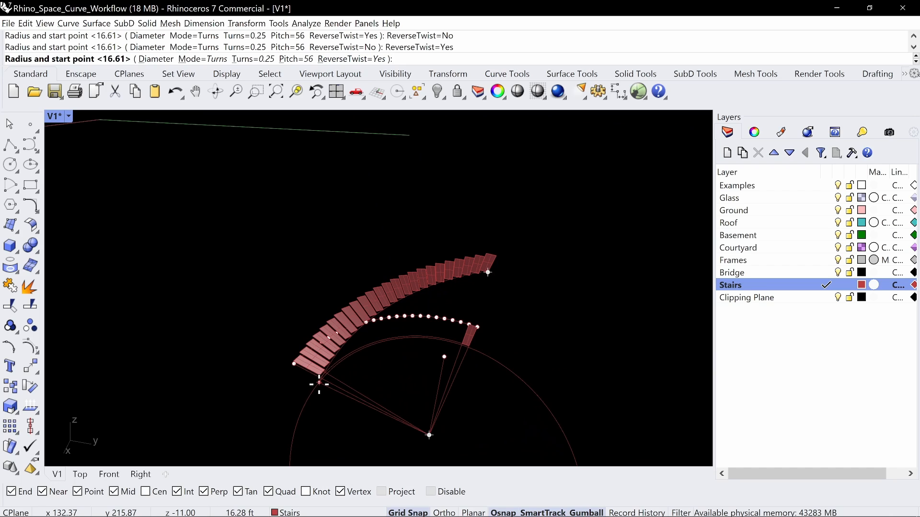
{"action": "mouse_move", "coordinate": [319, 384]}
{"action": "right_mouse_down"}
{"action": "mouse_move", "coordinate": [308, 115]}
{"action": "mouse_move", "coordinate": [332, 173]}
{"action": "right_mouse_up"}
{"action": "key", "text": "ctrl+alt+g"}
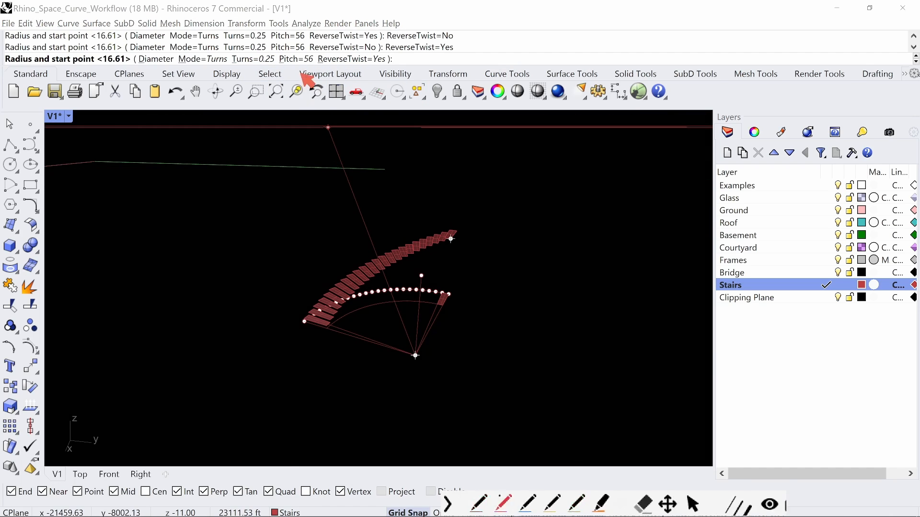
{"action": "mouse_move", "coordinate": [242, 78]}
{"action": "left_mouse_down"}
{"action": "mouse_move", "coordinate": [269, 40]}
{"action": "mouse_move", "coordinate": [268, 86]}
{"action": "left_mouse_up"}
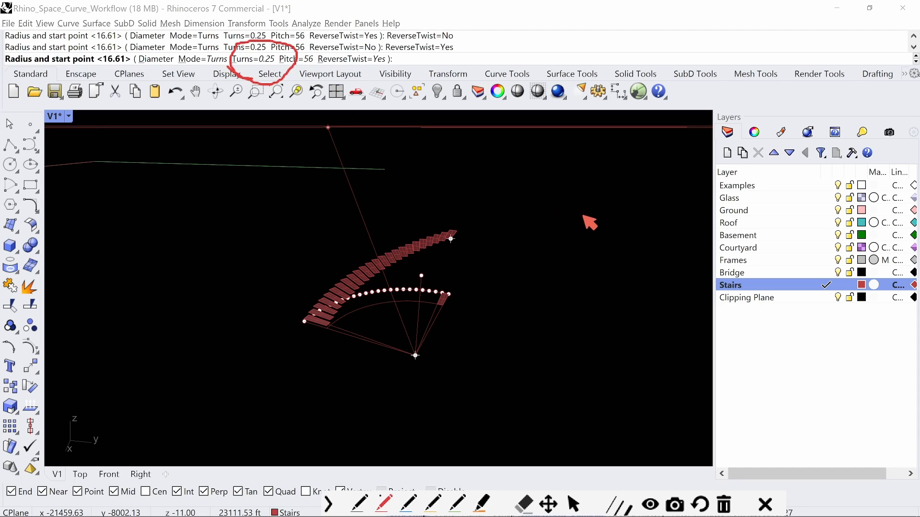
{"action": "mouse_move", "coordinate": [644, 197]}
{"action": "left_mouse_down"}
{"action": "mouse_move", "coordinate": [535, 166]}
{"action": "mouse_move", "coordinate": [617, 365]}
{"action": "mouse_move", "coordinate": [664, 226]}
{"action": "mouse_move", "coordinate": [639, 192]}
{"action": "left_mouse_up"}
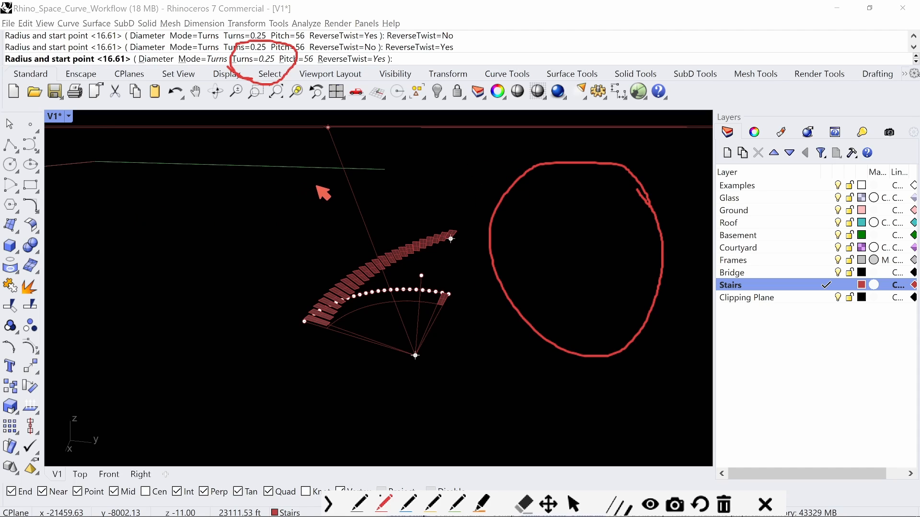
{"action": "mouse_move", "coordinate": [316, 184]}
{"action": "left_mouse_down"}
{"action": "mouse_move", "coordinate": [178, 263]}
{"action": "mouse_move", "coordinate": [378, 271]}
{"action": "mouse_move", "coordinate": [221, 298]}
{"action": "left_mouse_up"}
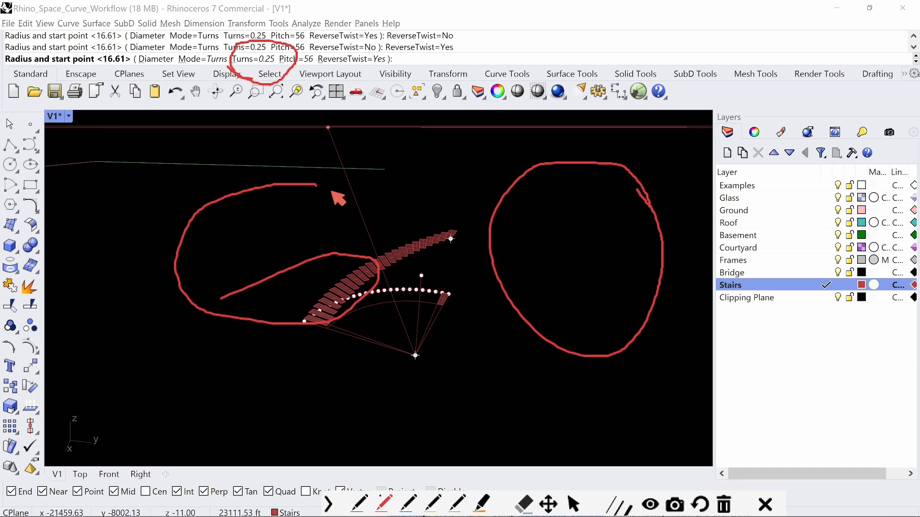
{"action": "left_click_drag", "start_coordinate": [332, 172], "coordinate": [313, 183]}
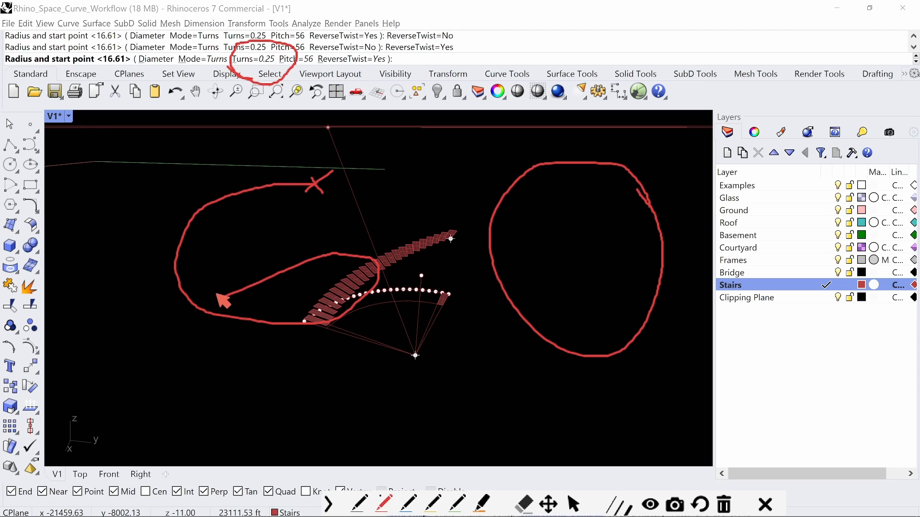
{"action": "left_click_drag", "start_coordinate": [226, 283], "coordinate": [214, 305]}
{"action": "mouse_move", "coordinate": [415, 132]}
{"action": "left_mouse_down"}
{"action": "mouse_move", "coordinate": [411, 162]}
{"action": "mouse_move", "coordinate": [446, 135]}
{"action": "mouse_move", "coordinate": [446, 146]}
{"action": "left_mouse_up"}
{"action": "left_click_drag", "start_coordinate": [452, 138], "coordinate": [460, 164]}
{"action": "left_click_drag", "start_coordinate": [493, 138], "coordinate": [492, 158]}
{"action": "mouse_move", "coordinate": [509, 142]}
{"action": "left_mouse_down"}
{"action": "mouse_move", "coordinate": [520, 154]}
{"action": "mouse_move", "coordinate": [508, 142]}
{"action": "left_mouse_up"}
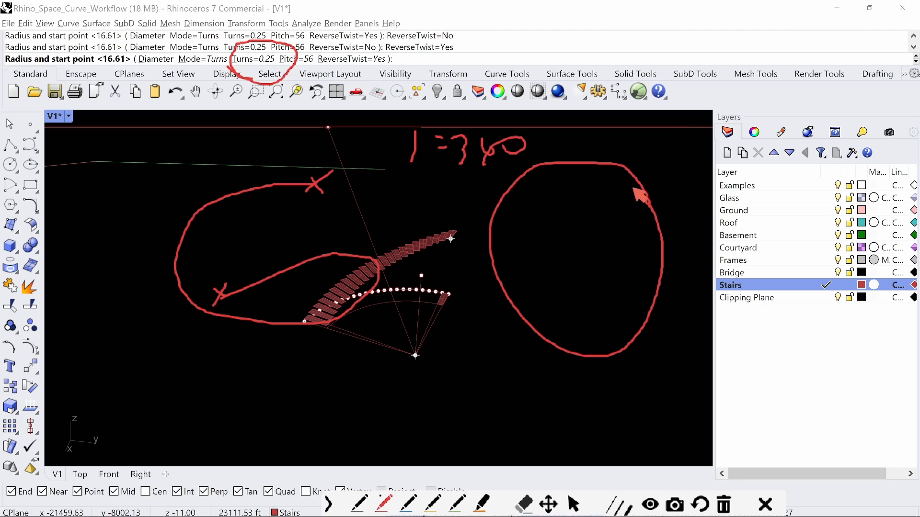
{"action": "left_click_drag", "start_coordinate": [566, 118], "coordinate": [596, 462]}
{"action": "mouse_move", "coordinate": [450, 253]}
{"action": "left_mouse_down"}
{"action": "mouse_move", "coordinate": [729, 255]}
{"action": "mouse_move", "coordinate": [602, 149]}
{"action": "mouse_move", "coordinate": [611, 154]}
{"action": "left_mouse_up"}
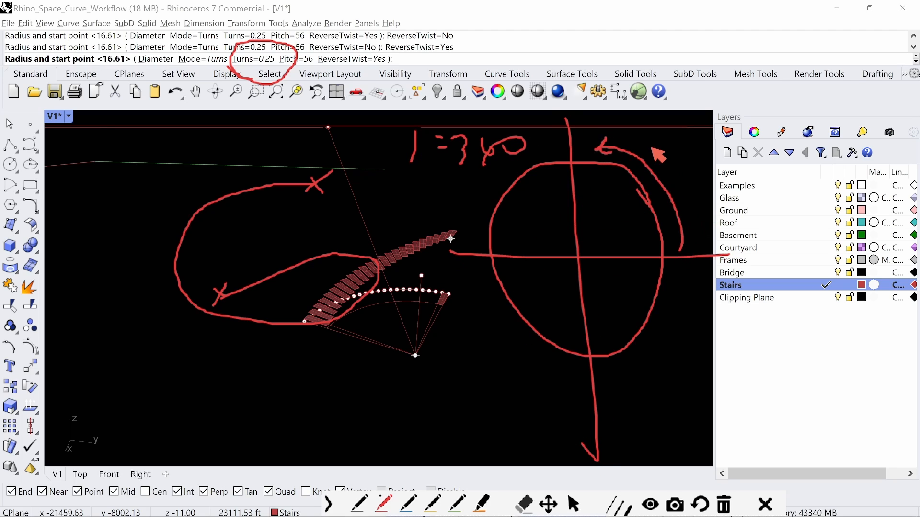
{"action": "mouse_move", "coordinate": [680, 152]}
{"action": "left_mouse_down"}
{"action": "mouse_move", "coordinate": [678, 179]}
{"action": "mouse_move", "coordinate": [699, 138]}
{"action": "left_mouse_up"}
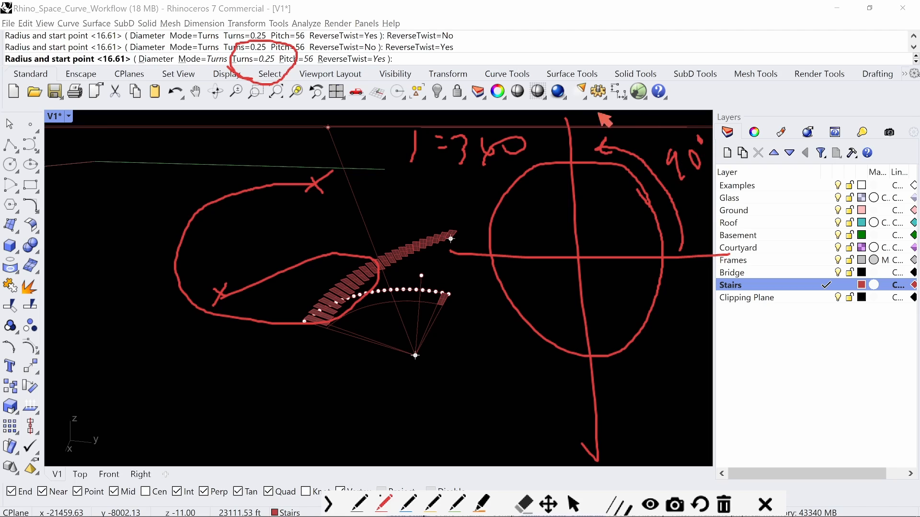
{"action": "mouse_move", "coordinate": [527, 163]}
{"action": "left_mouse_down"}
{"action": "mouse_move", "coordinate": [471, 225]}
{"action": "mouse_move", "coordinate": [485, 222]}
{"action": "left_mouse_up"}
{"action": "left_click_drag", "start_coordinate": [484, 303], "coordinate": [570, 386]}
{"action": "left_click_drag", "start_coordinate": [639, 368], "coordinate": [687, 327]}
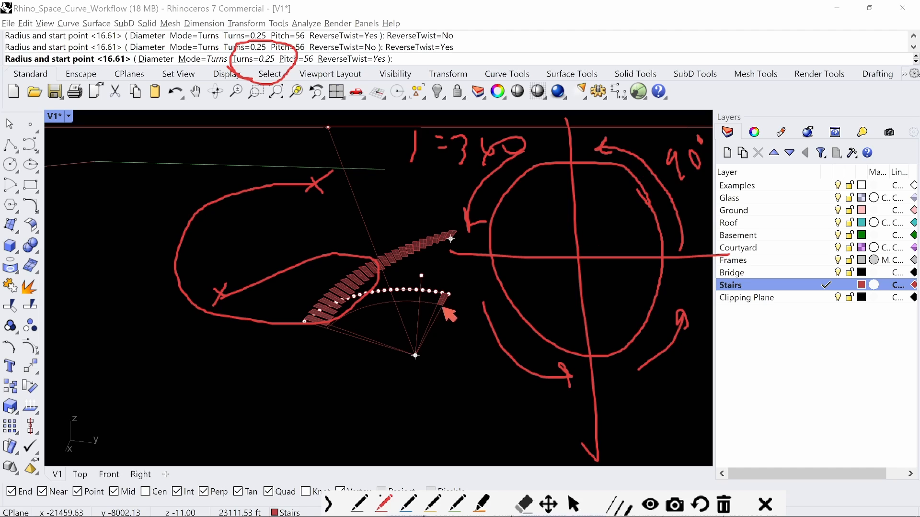
{"action": "left_click", "coordinate": [233, 426]}
{"action": "mouse_move", "coordinate": [244, 414]}
{"action": "left_mouse_down"}
{"action": "mouse_move", "coordinate": [256, 434]}
{"action": "mouse_move", "coordinate": [278, 431]}
{"action": "mouse_move", "coordinate": [310, 396]}
{"action": "left_mouse_up"}
{"action": "left_click_drag", "start_coordinate": [373, 387], "coordinate": [376, 415]}
{"action": "mouse_move", "coordinate": [393, 401]}
{"action": "left_mouse_down"}
{"action": "mouse_move", "coordinate": [384, 447]}
{"action": "mouse_move", "coordinate": [417, 435]}
{"action": "left_mouse_up"}
{"action": "left_click_drag", "start_coordinate": [417, 415], "coordinate": [426, 470]}
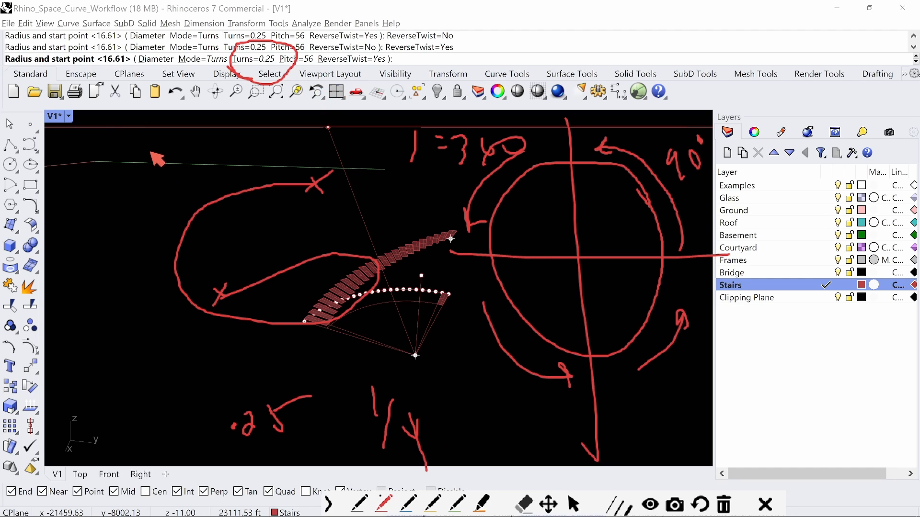
{"action": "mouse_move", "coordinate": [191, 135]}
{"action": "left_mouse_down"}
{"action": "mouse_move", "coordinate": [103, 187]}
{"action": "mouse_move", "coordinate": [189, 203]}
{"action": "mouse_move", "coordinate": [146, 206]}
{"action": "mouse_move", "coordinate": [173, 328]}
{"action": "mouse_move", "coordinate": [148, 304]}
{"action": "left_mouse_up"}
{"action": "mouse_move", "coordinate": [167, 341]}
{"action": "left_mouse_down"}
{"action": "mouse_move", "coordinate": [158, 369]}
{"action": "mouse_move", "coordinate": [271, 386]}
{"action": "mouse_move", "coordinate": [178, 400]}
{"action": "left_mouse_up"}
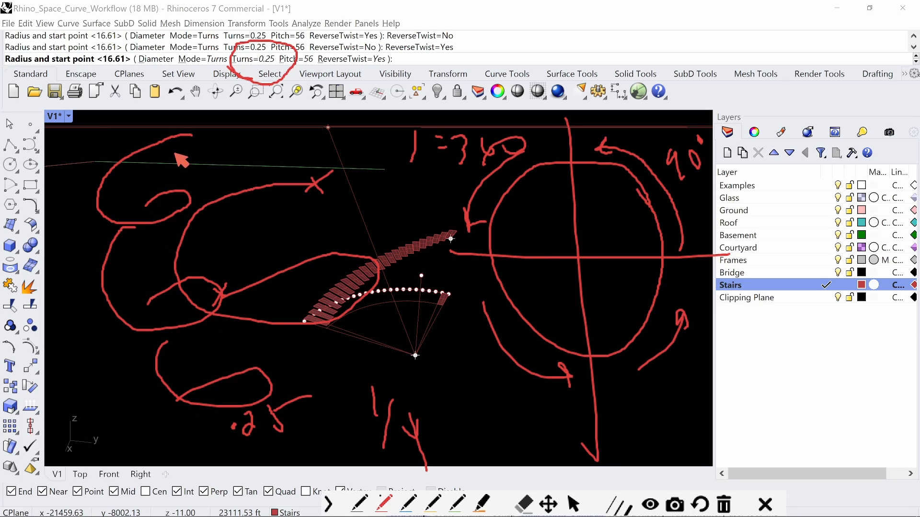
{"action": "left_click_drag", "start_coordinate": [153, 115], "coordinate": [164, 137]}
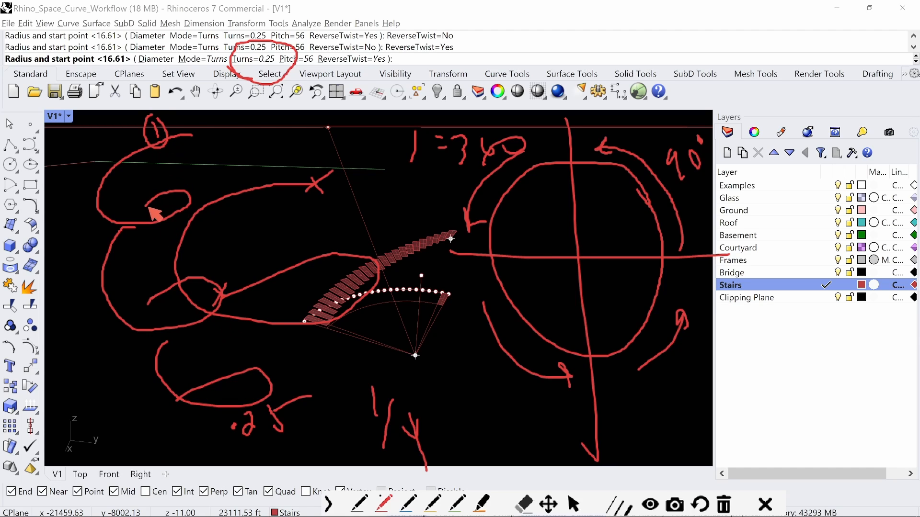
{"action": "left_click_drag", "start_coordinate": [143, 217], "coordinate": [149, 209]}
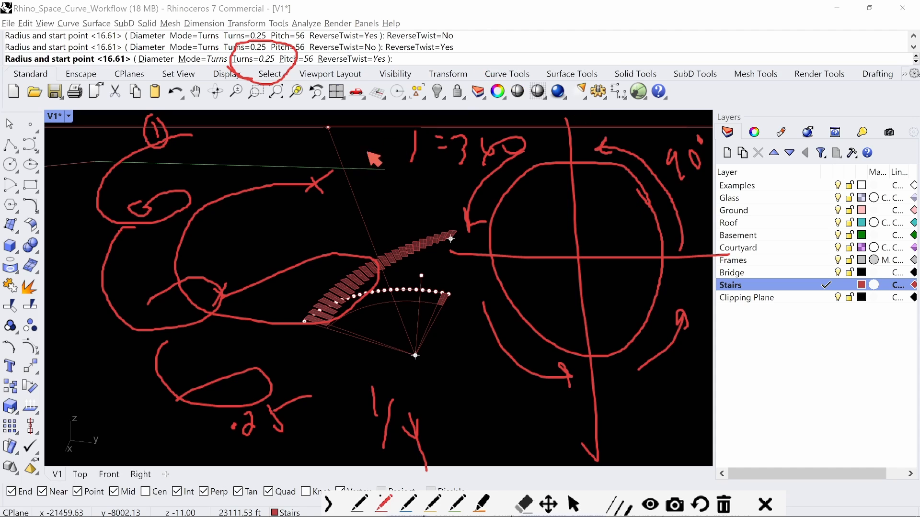
{"action": "key", "text": "Escape"}
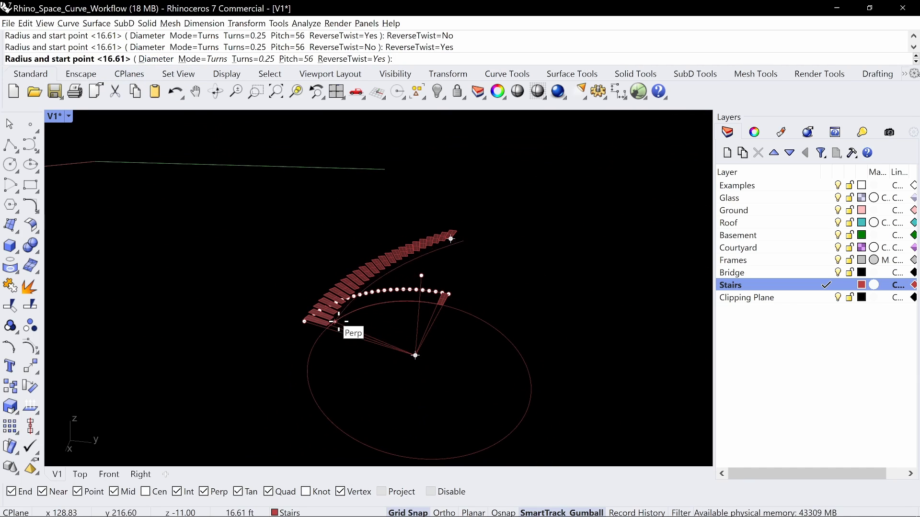
- Complete the inner helix by starting it where the inner arc meets the dividing line at the front edge of the lowest tread
{"action": "scroll", "coordinate": [361, 319], "scroll_direction": "up", "scroll_amount": 2}
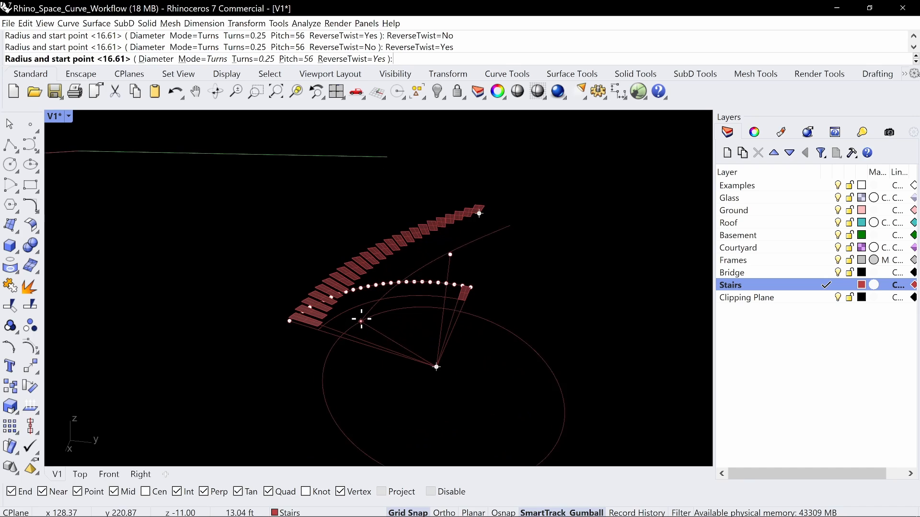
{"action": "scroll", "coordinate": [331, 309], "scroll_direction": "up", "scroll_amount": 3}
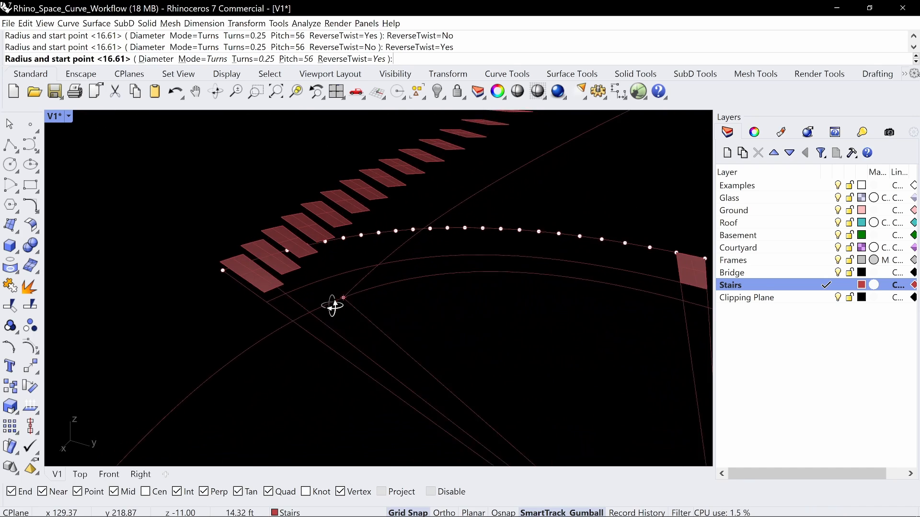
{"action": "scroll", "coordinate": [335, 314], "scroll_direction": "down", "scroll_amount": 2}
{"action": "right_click_drag", "start_coordinate": [332, 305], "coordinate": [285, 302]}
{"action": "scroll", "coordinate": [315, 326], "scroll_direction": "up", "scroll_amount": 4}
{"action": "scroll", "coordinate": [315, 327], "scroll_direction": "down", "scroll_amount": 4}
{"action": "scroll", "coordinate": [266, 256], "scroll_direction": "up", "scroll_amount": 5}
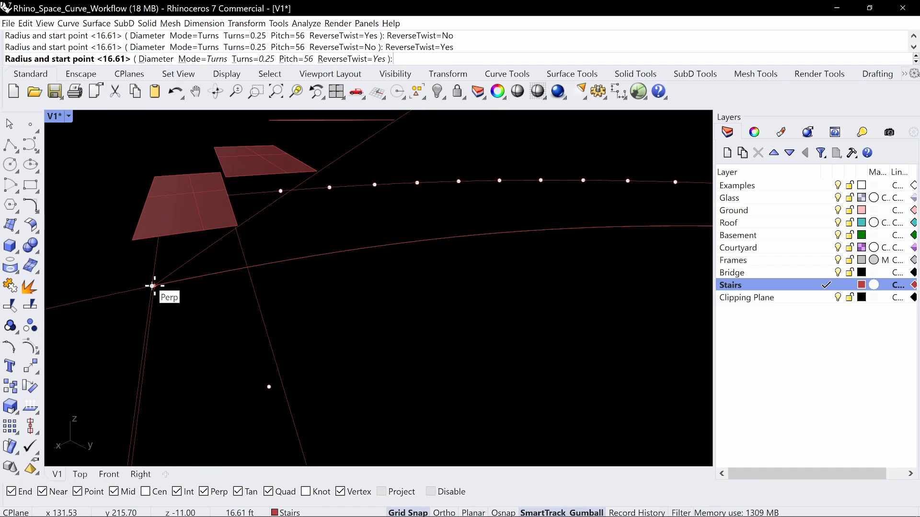
{"action": "key", "text": "ctrl+alt+g"}
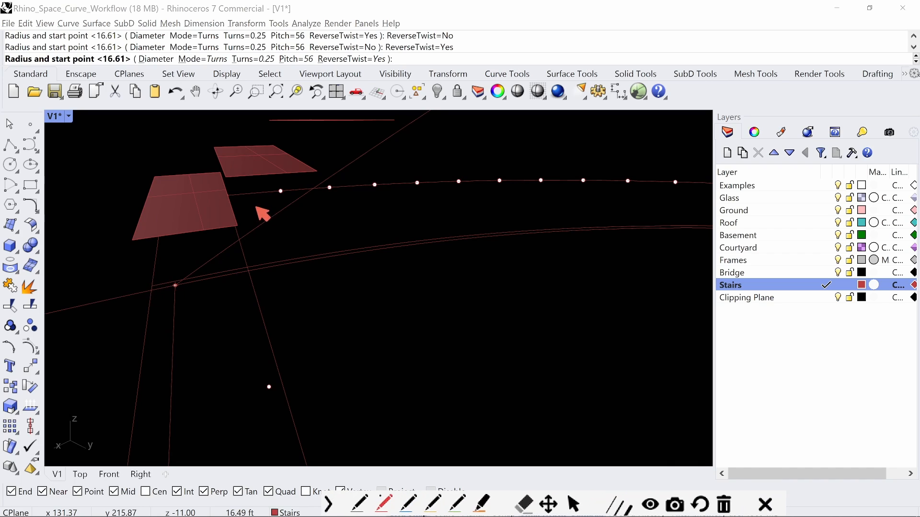
{"action": "key", "text": "ctrl+alt+g"}
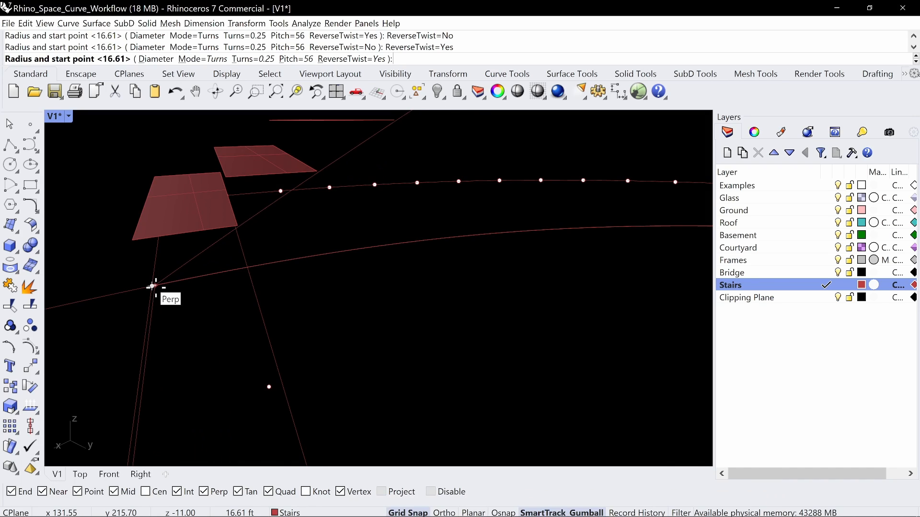
{"action": "key", "text": "ctrl+alt+g"}
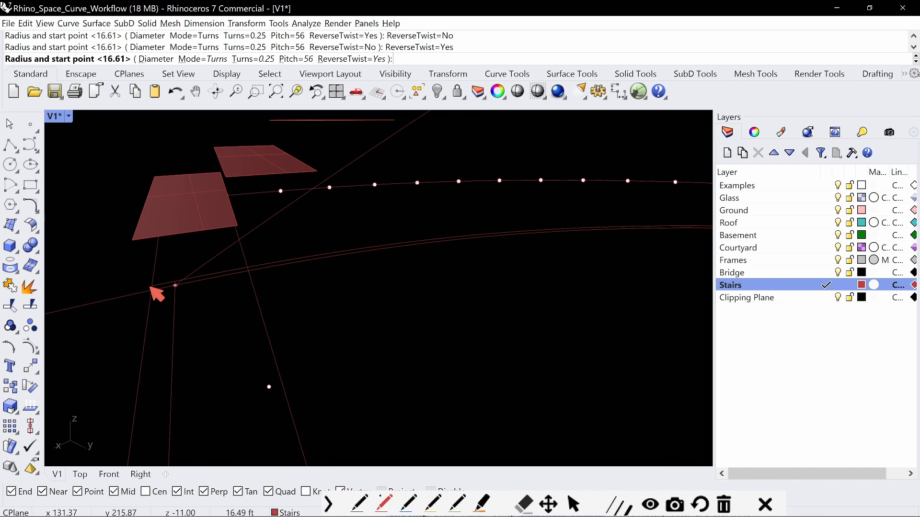
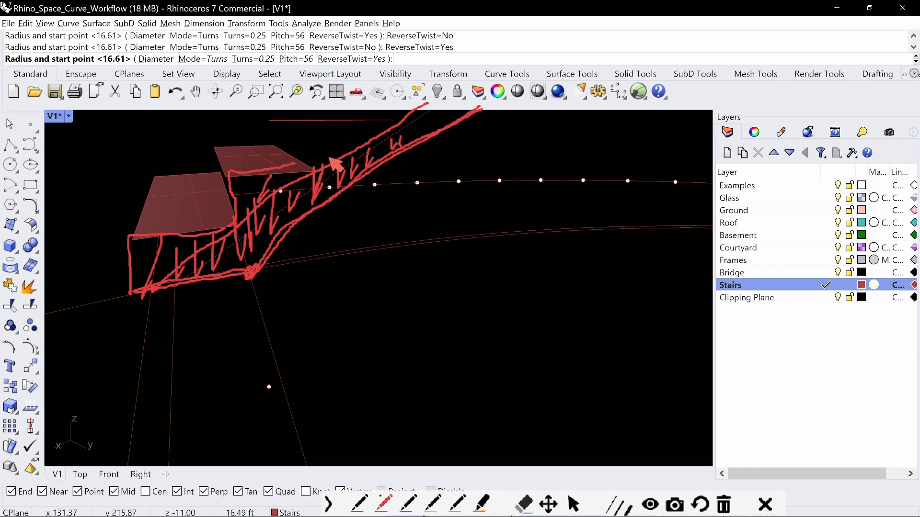
{"action": "key", "text": "Escape"}
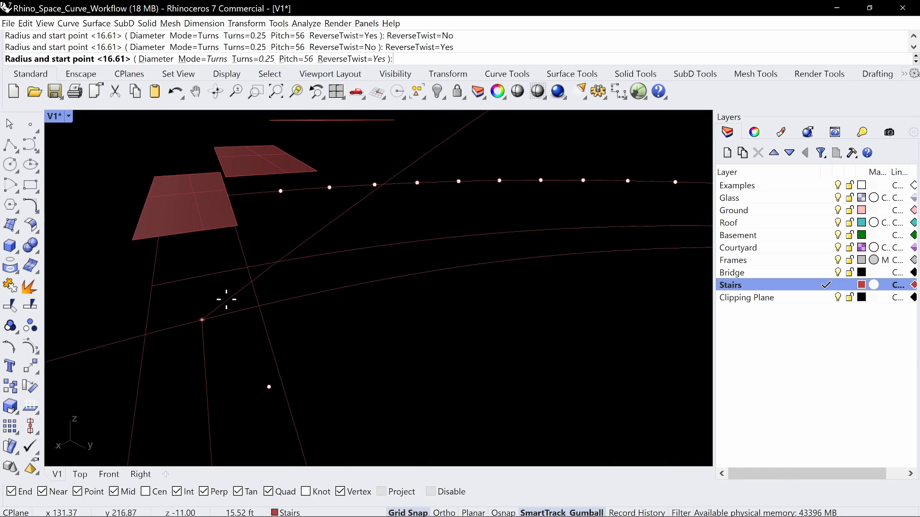
{"action": "left_click", "coordinate": [248, 268]}
- Select the new inner helix and frame it in the Top view
{"action": "right_click_drag", "start_coordinate": [278, 269], "coordinate": [507, 214]}
{"action": "left_click", "coordinate": [457, 239]}
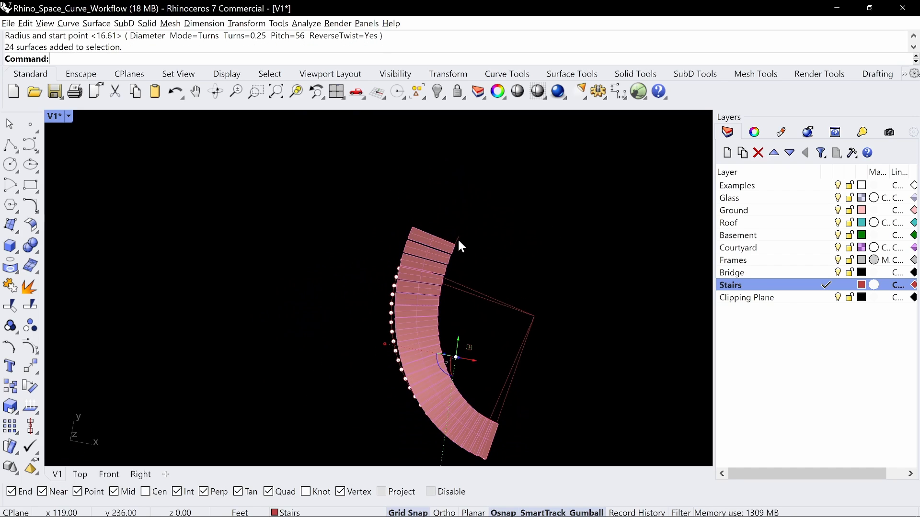
{"action": "left_click", "coordinate": [466, 233]}
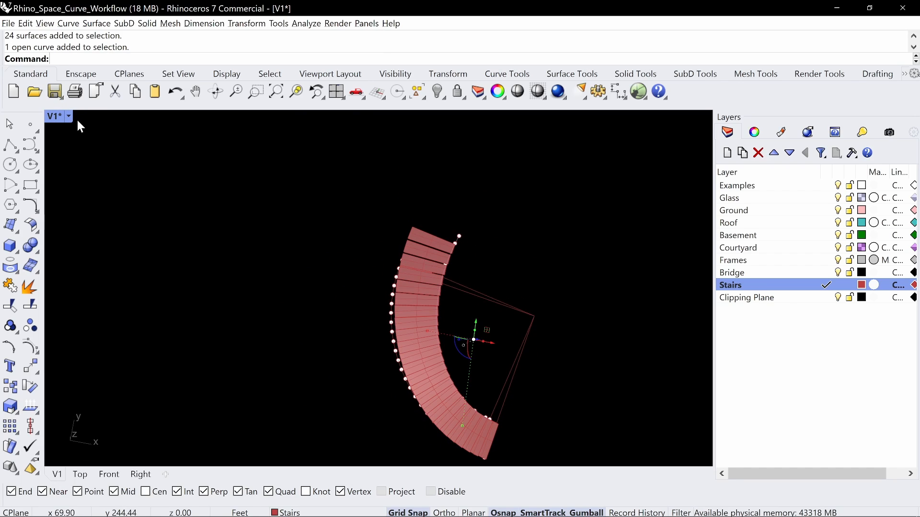
{"action": "double_click", "coordinate": [59, 118]}
{"action": "double_click", "coordinate": [56, 119]}
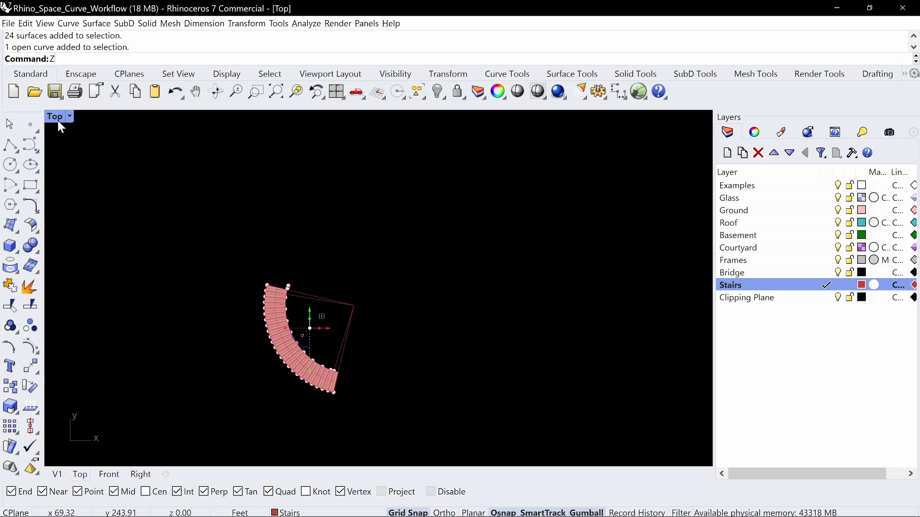
{"action": "type", "text": "z"}
{"action": "key", "text": "Return"}
{"action": "type", "text": "s"}
{"action": "key", "text": "Return"}
{"action": "scroll", "coordinate": [313, 162], "scroll_direction": "up", "scroll_amount": 5}
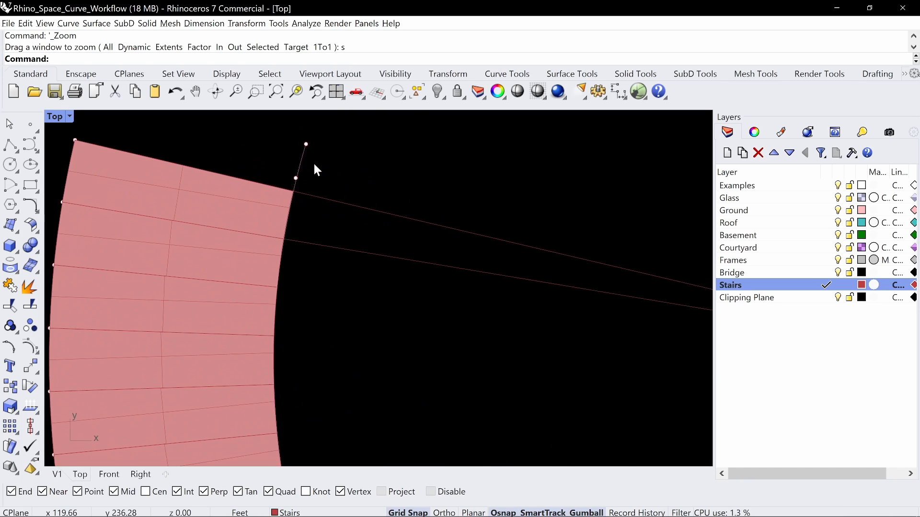
{"action": "scroll", "coordinate": [261, 274], "scroll_direction": "down", "scroll_amount": 5}
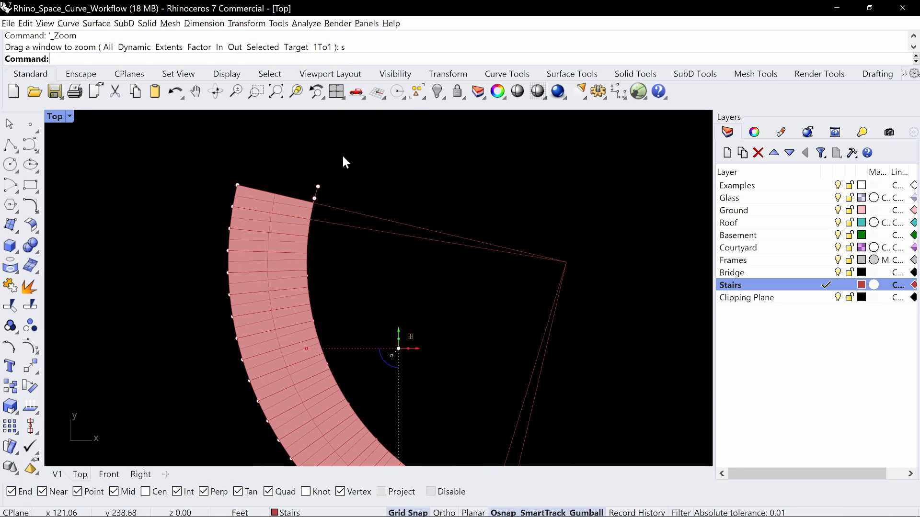
- Offset the inner helix 5' outward toward the outer edge of the treads
{"action": "type", "text": "offset"}
{"action": "key", "text": "Return"}
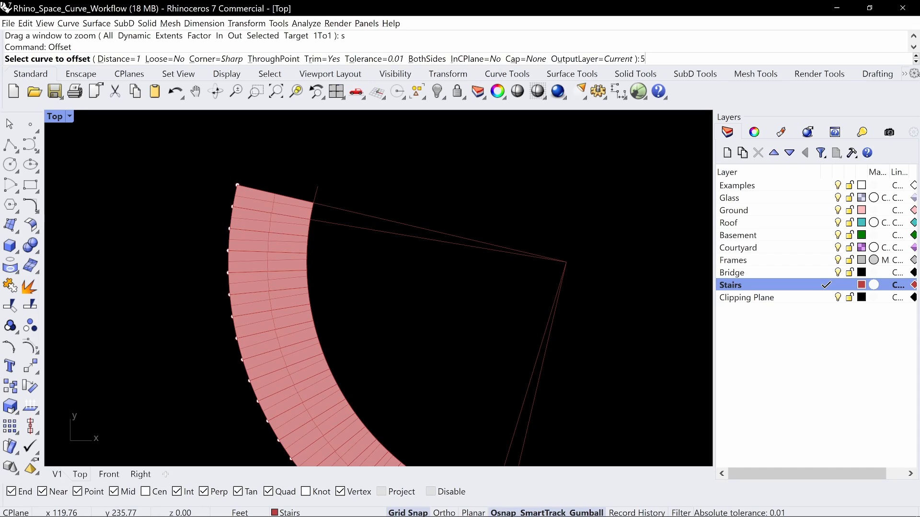
{"action": "type", "text": "5'"}
{"action": "key", "text": "Return"}
{"action": "left_click", "coordinate": [317, 188]}
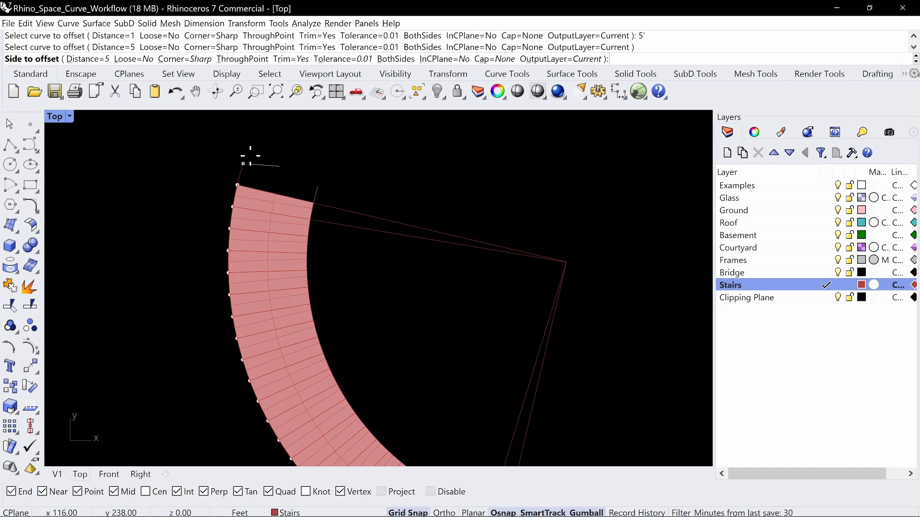
{"action": "left_click", "coordinate": [237, 148]}
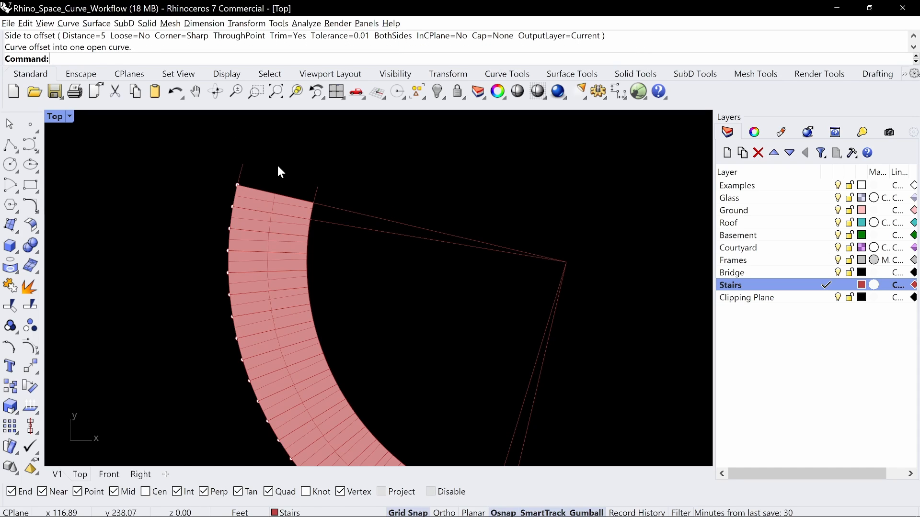
- In the V1 perspective view, define a new helix's vertical axis from the arcs' center up to the height of the highest tread's outer corner
{"action": "double_click", "coordinate": [64, 117]}
{"action": "double_click", "coordinate": [396, 119]}
{"action": "right_click_drag", "start_coordinate": [520, 242], "coordinate": [468, 221]}
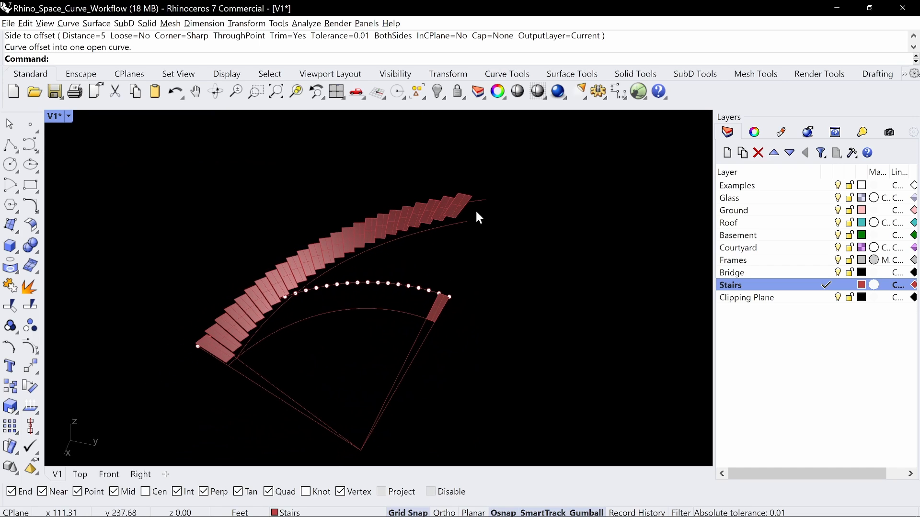
{"action": "right_click_drag", "start_coordinate": [364, 308], "coordinate": [412, 276]}
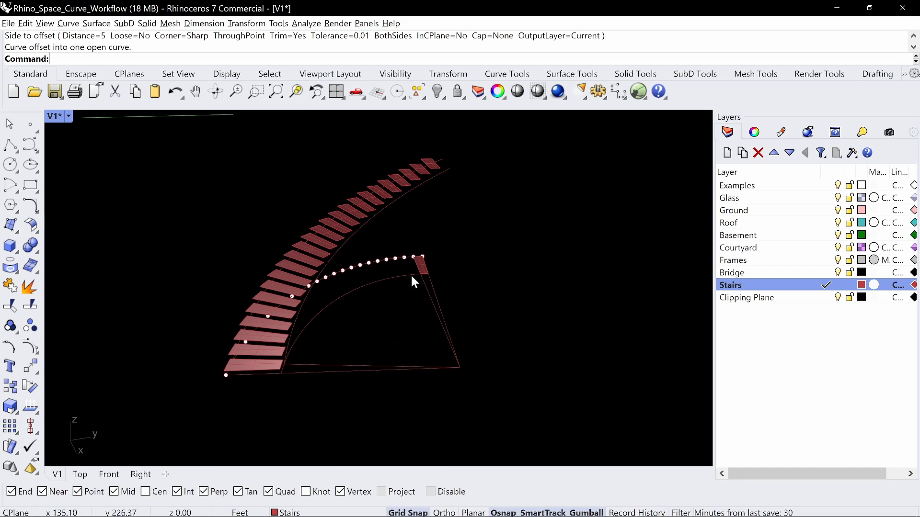
{"action": "key", "text": "Return"}
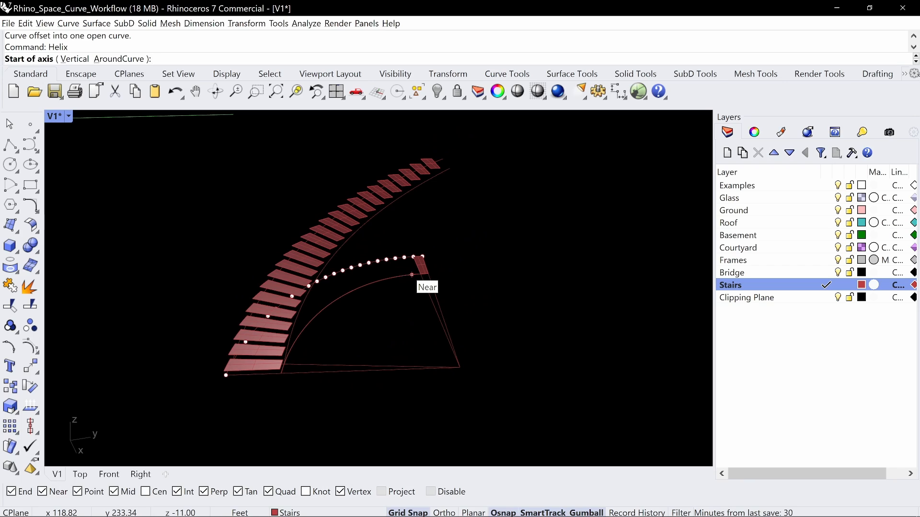
{"action": "type", "text": "v"}
{"action": "key", "text": "Return"}
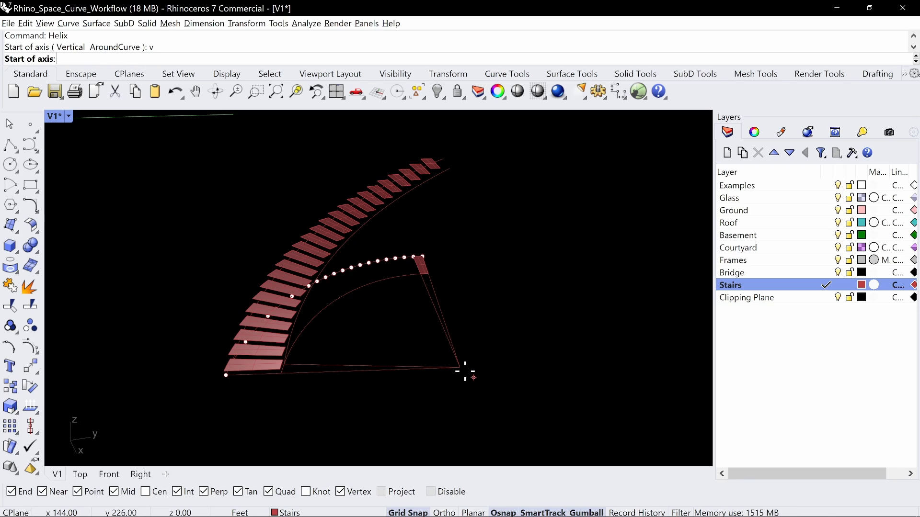
{"action": "left_click", "coordinate": [462, 370]}
{"action": "right_click_drag", "start_coordinate": [457, 230], "coordinate": [484, 277]}
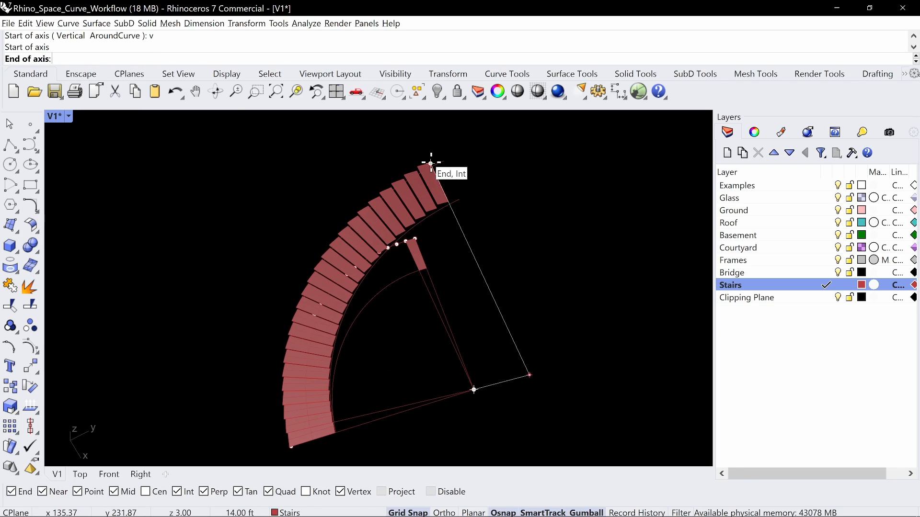
{"action": "left_click", "coordinate": [431, 163]}
- Start the 0.25-turn helix at the outer arc's division point next to its lower-tread end
{"action": "right_click_drag", "start_coordinate": [341, 369], "coordinate": [519, 402]}
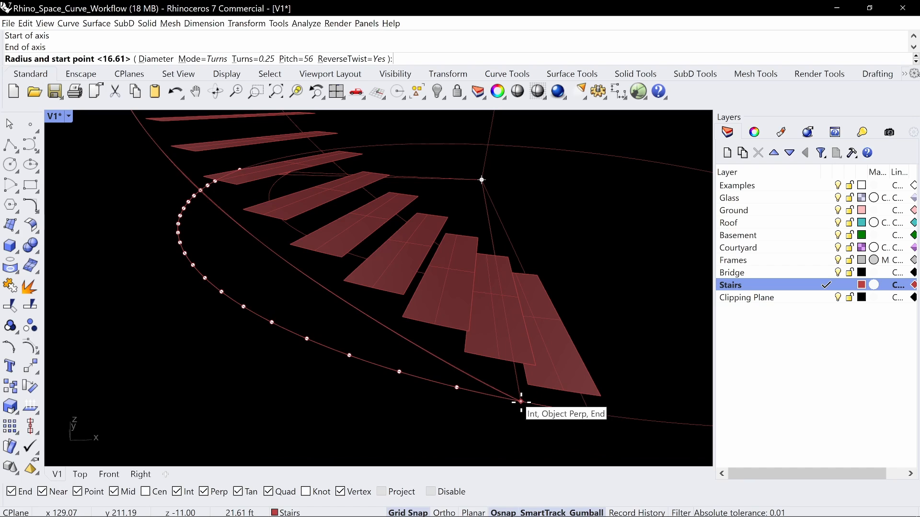
{"action": "left_click", "coordinate": [521, 401]}
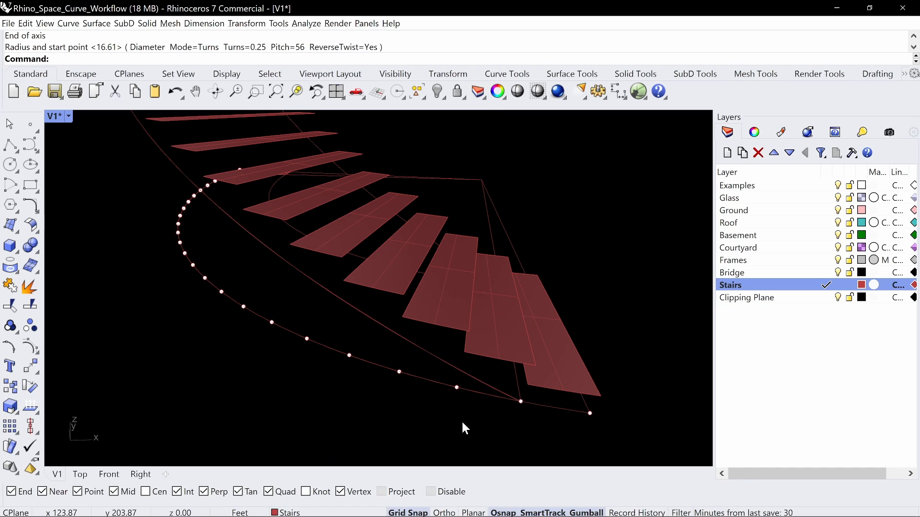
{"action": "scroll", "coordinate": [484, 359], "scroll_direction": "down", "scroll_amount": 10}
{"action": "right_click_drag", "start_coordinate": [329, 181], "coordinate": [208, 261]}
- Select the inner and outer helixes to check how they follow the tread edges
{"action": "left_click", "coordinate": [439, 227]}
{"action": "left_click", "coordinate": [529, 189]}
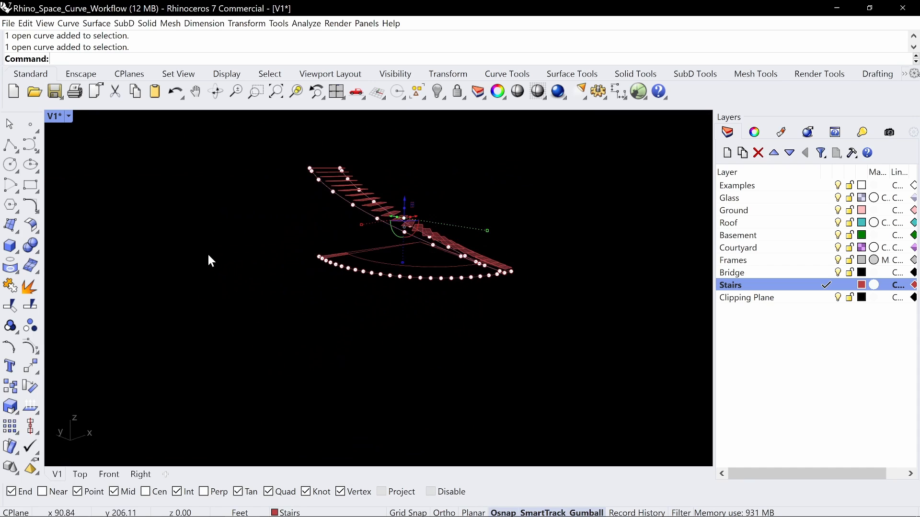
{"action": "right_click_drag", "start_coordinate": [455, 250], "coordinate": [346, 250]}
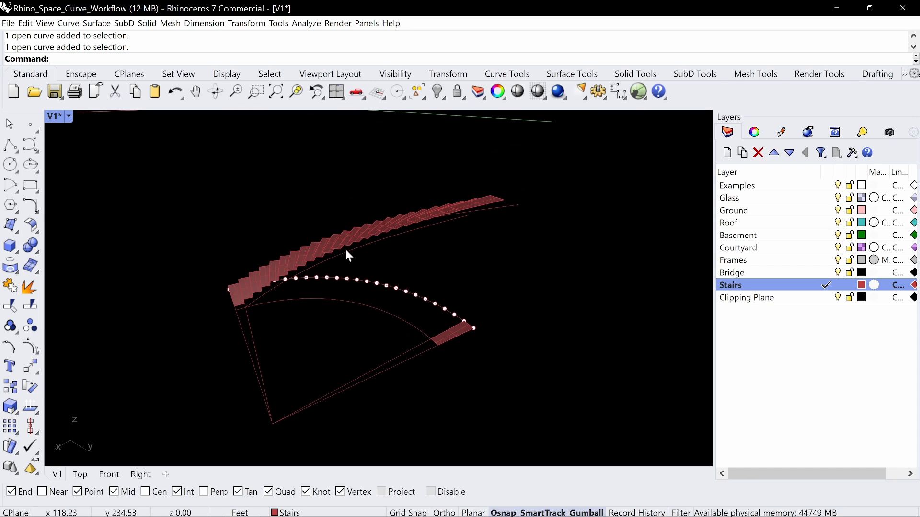
- Draw a line across the lowest tread's base from the inner arc's end to the outer arc's matching division point
{"action": "scroll", "coordinate": [284, 328], "scroll_direction": "up", "scroll_amount": 5}
{"action": "key", "text": "Return"}
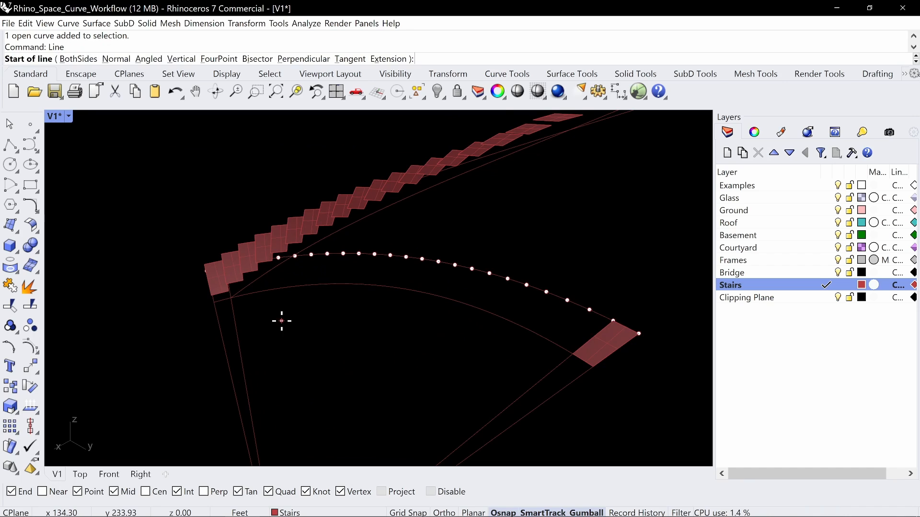
{"action": "scroll", "coordinate": [282, 320], "scroll_direction": "up", "scroll_amount": 4}
{"action": "left_click", "coordinate": [210, 306]}
{"action": "scroll", "coordinate": [299, 299], "scroll_direction": "down", "scroll_amount": 5}
{"action": "right_click_drag", "start_coordinate": [298, 299], "coordinate": [350, 261]}
{"action": "scroll", "coordinate": [367, 263], "scroll_direction": "up", "scroll_amount": 4}
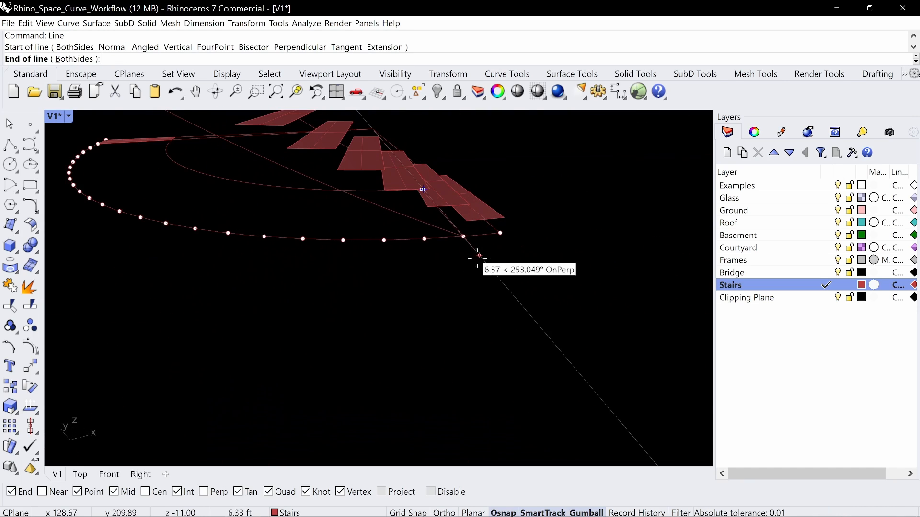
{"action": "left_click", "coordinate": [463, 236]}
{"action": "scroll", "coordinate": [447, 241], "scroll_direction": "down", "scroll_amount": 3}
{"action": "right_click_drag", "start_coordinate": [447, 240], "coordinate": [476, 243]}
{"action": "right_click_drag", "start_coordinate": [416, 223], "coordinate": [383, 259]}
{"action": "left_click", "coordinate": [542, 214]}
- Draw a 0.25-turn helix around a vertical axis from the arcs' center to the highest tread, starting at the connecting line's midpoint
{"action": "right_click_drag", "start_coordinate": [401, 176], "coordinate": [372, 266]}
{"action": "type", "text": "Helix"}
{"action": "key", "text": "Return"}
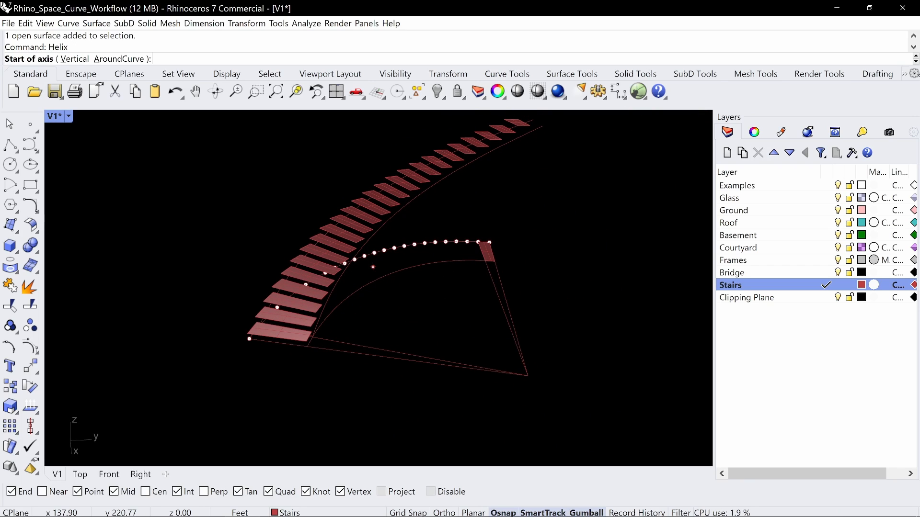
{"action": "type", "text": "v"}
{"action": "key", "text": "Return"}
{"action": "scroll", "coordinate": [379, 270], "scroll_direction": "down", "scroll_amount": 3}
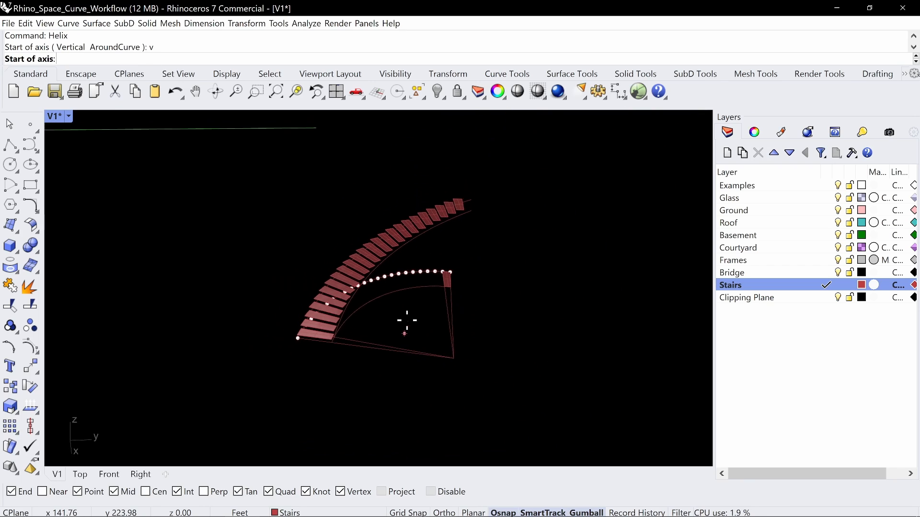
{"action": "left_click", "coordinate": [452, 362]}
{"action": "scroll", "coordinate": [472, 237], "scroll_direction": "up", "scroll_amount": 3}
{"action": "left_click", "coordinate": [455, 203]}
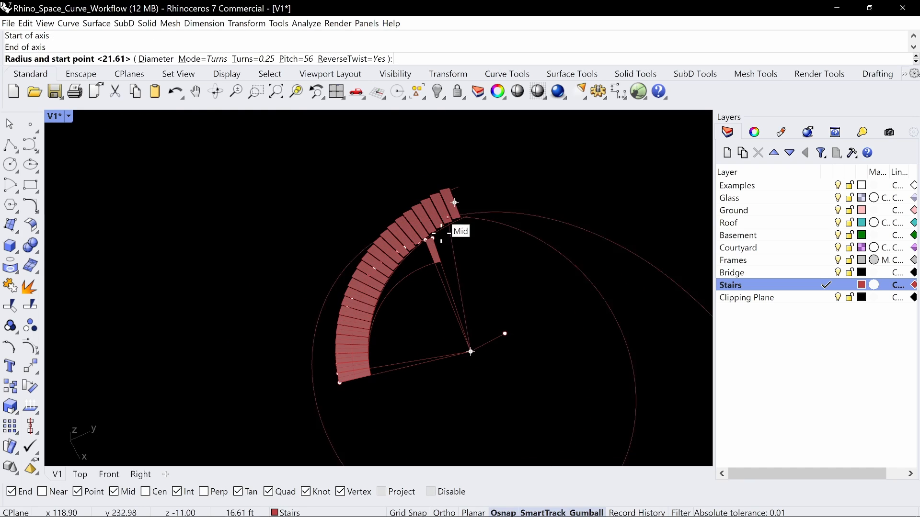
{"action": "scroll", "coordinate": [339, 379], "scroll_direction": "up", "scroll_amount": 5}
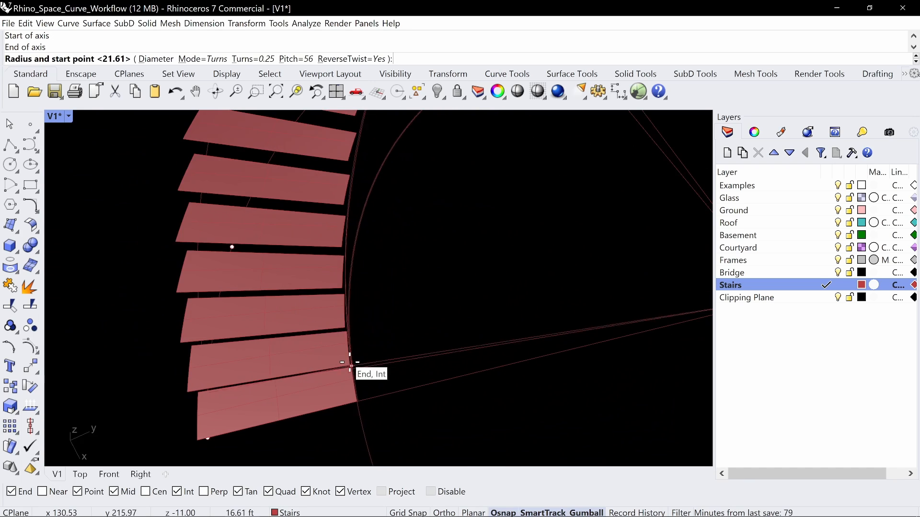
{"action": "left_click", "coordinate": [269, 377]}
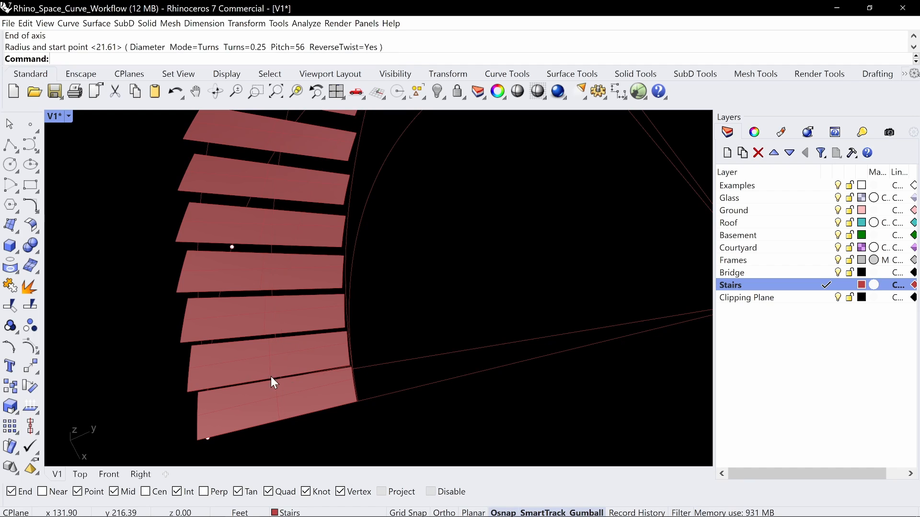
- Extrude the inner, middle and outer helixes vertically by 3
{"action": "scroll", "coordinate": [287, 364], "scroll_direction": "down", "scroll_amount": 5}
{"action": "right_click_drag", "start_coordinate": [312, 345], "coordinate": [288, 189]}
{"action": "left_click", "coordinate": [277, 193]}
{"action": "left_click", "coordinate": [272, 182], "text": "shift"}
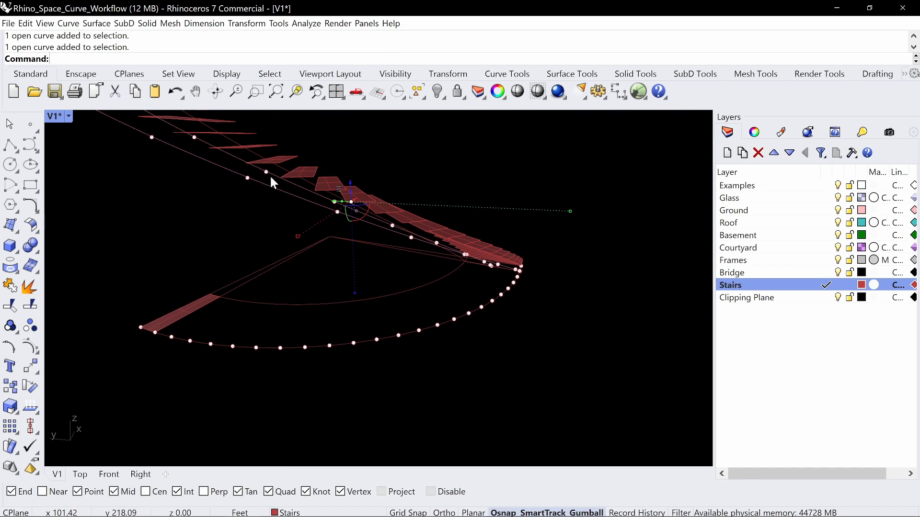
{"action": "left_click", "coordinate": [258, 157], "text": "shift"}
{"action": "left_click", "coordinate": [254, 158], "text": "ctrl"}
{"action": "scroll", "coordinate": [254, 154], "scroll_direction": "up", "scroll_amount": 5}
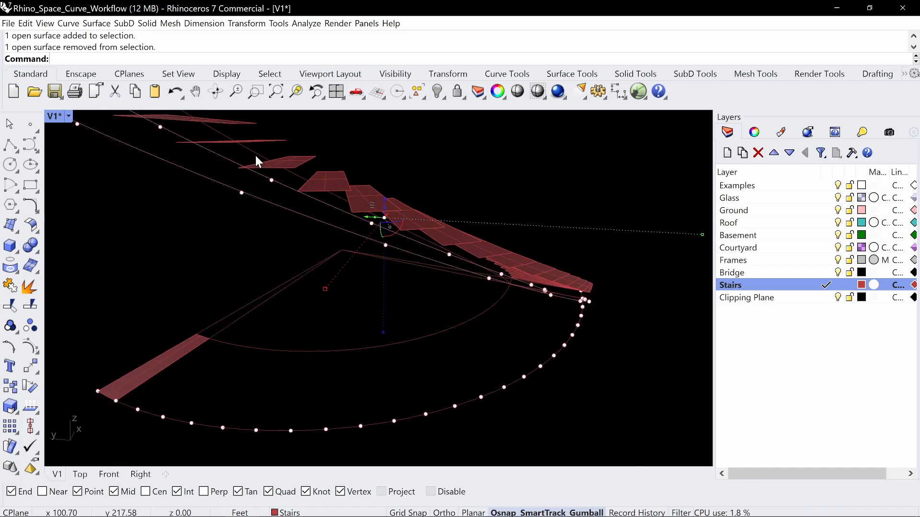
{"action": "left_click", "coordinate": [255, 146], "text": "shift"}
{"action": "scroll", "coordinate": [254, 145], "scroll_direction": "down", "scroll_amount": 5}
{"action": "right_click_drag", "start_coordinate": [254, 146], "coordinate": [276, 222]}
{"action": "scroll", "coordinate": [310, 152], "scroll_direction": "down", "scroll_amount": 4}
{"action": "left_click", "coordinate": [315, 199]}
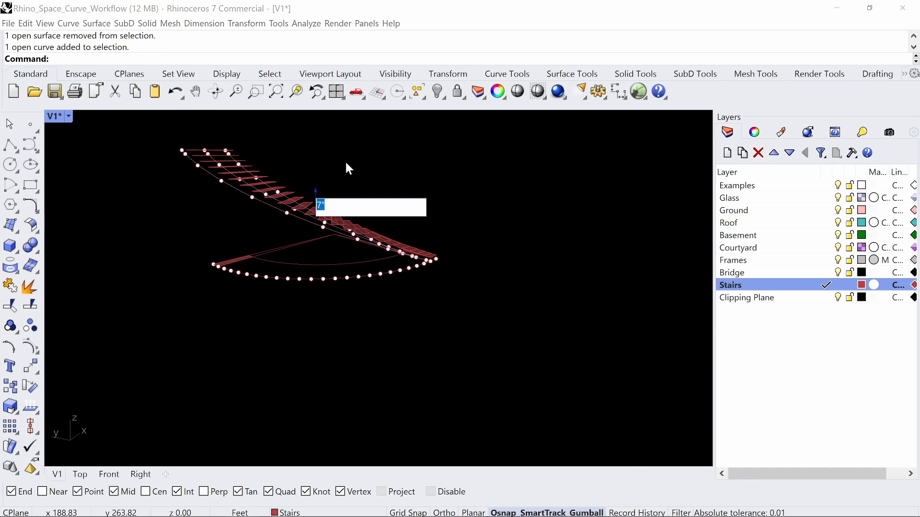
{"action": "type", "text": "3"}
{"action": "key", "text": "Return"}
- Examine from several angles how the extruded helix strips run along the treads of the stair
{"action": "right_click_drag", "start_coordinate": [325, 164], "coordinate": [338, 359]}
{"action": "right_click_drag", "start_coordinate": [519, 172], "coordinate": [508, 214]}
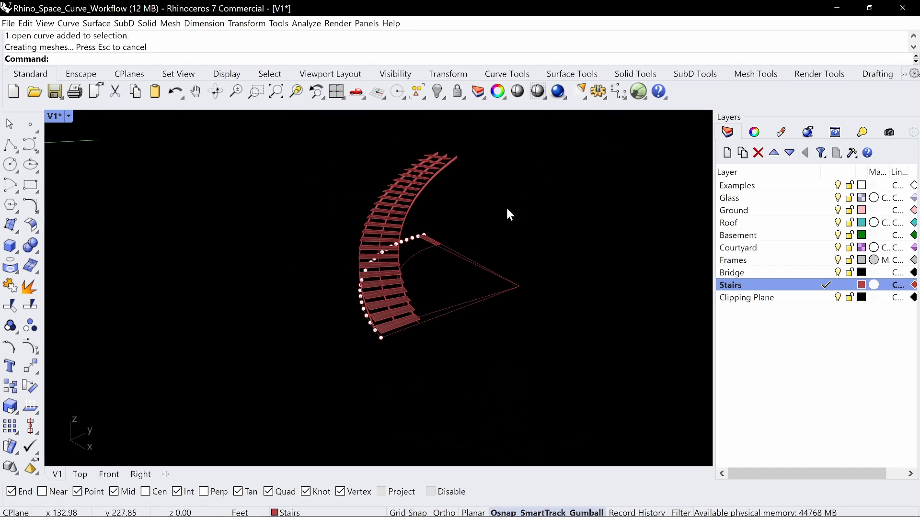
{"action": "left_click", "coordinate": [410, 324]}
{"action": "left_click", "coordinate": [404, 303]}
{"action": "scroll", "coordinate": [383, 289], "scroll_direction": "up", "scroll_amount": 10}
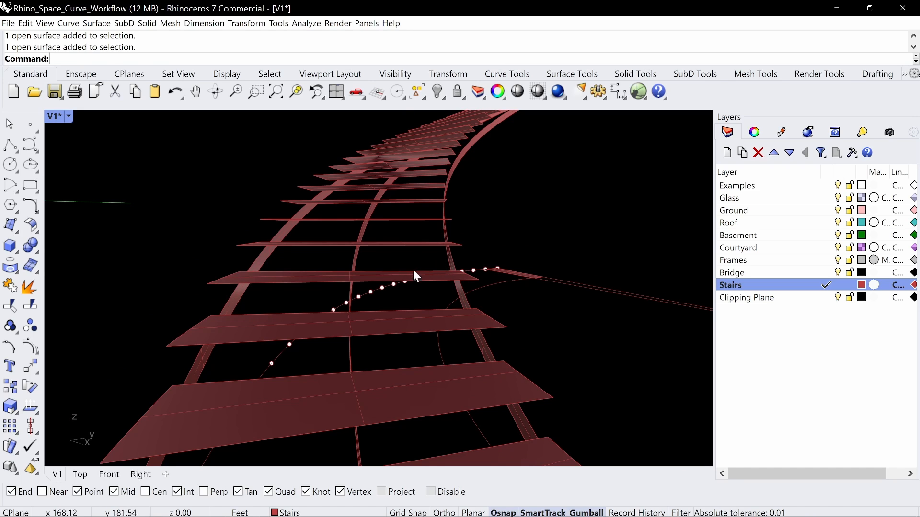
{"action": "scroll", "coordinate": [413, 273], "scroll_direction": "down", "scroll_amount": 8}
{"action": "right_click_drag", "start_coordinate": [433, 261], "coordinate": [504, 277]}
{"action": "right_click", "coordinate": [485, 270]}
{"action": "key", "text": "Escape"}
{"action": "right_click_drag", "start_coordinate": [389, 202], "coordinate": [448, 240]}
{"action": "scroll", "coordinate": [406, 211], "scroll_direction": "up", "scroll_amount": 6}
{"action": "scroll", "coordinate": [447, 241], "scroll_direction": "down", "scroll_amount": 8}
{"action": "right_click_drag", "start_coordinate": [379, 248], "coordinate": [425, 269]}
- Undo the helix extrusion and hide the middle helix
{"action": "key", "text": "ctrl+z"}
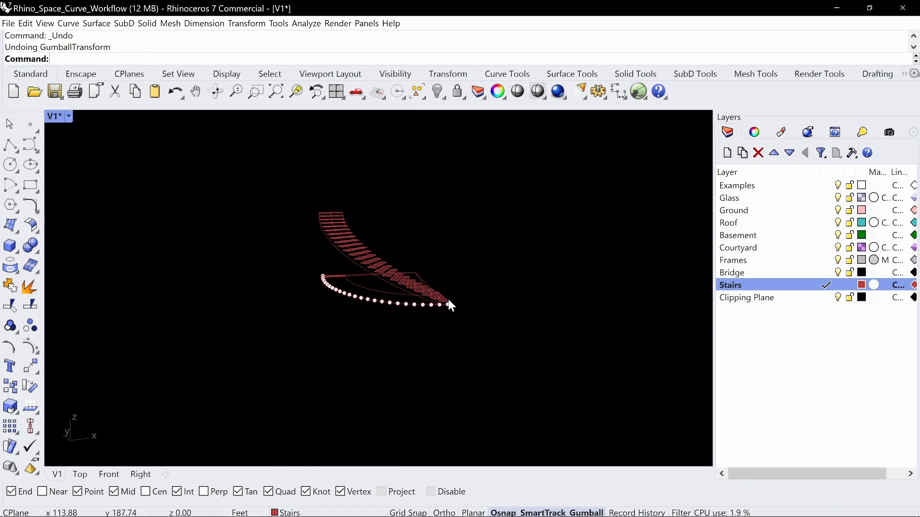
{"action": "right_click_drag", "start_coordinate": [451, 304], "coordinate": [437, 288]}
{"action": "left_click", "coordinate": [447, 250]}
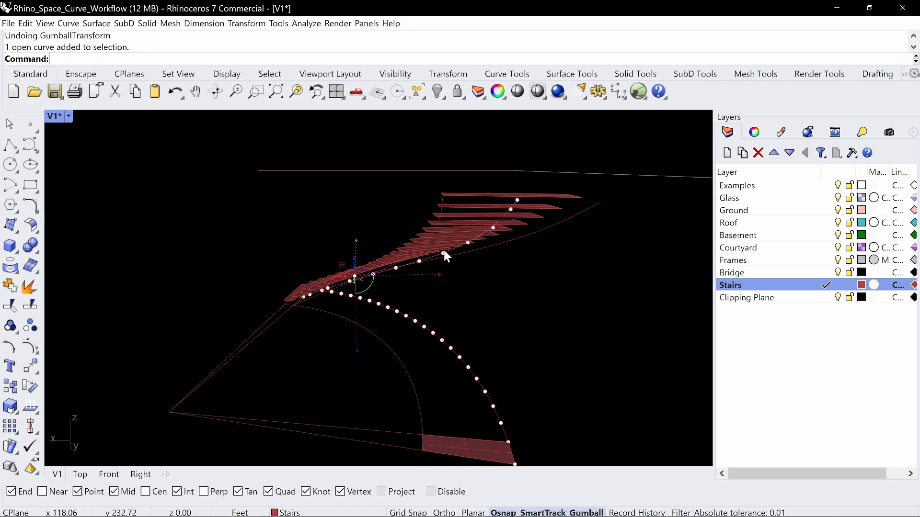
{"action": "type", "text": "Hide"}
{"action": "key", "text": "Return"}
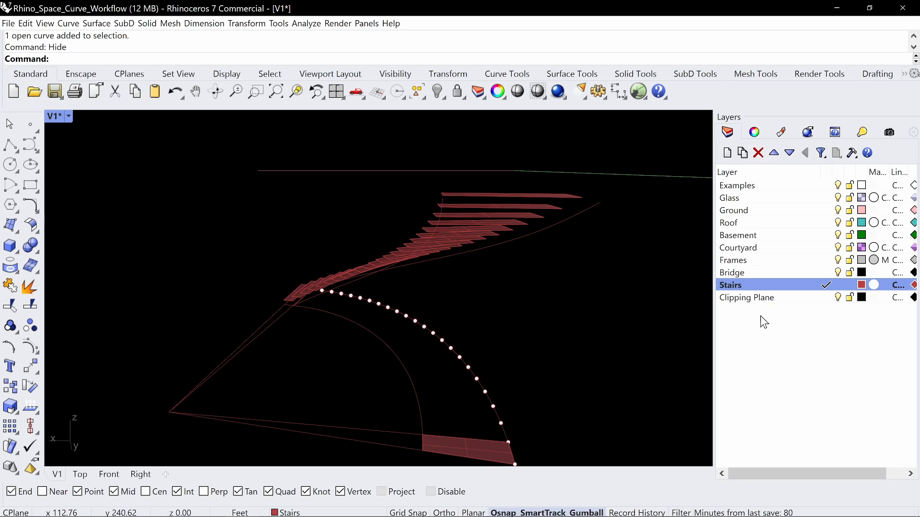
- Create a light green (156, 255, 136) layer named Stair Rail and make it the current layer
{"action": "left_click", "coordinate": [726, 154]}
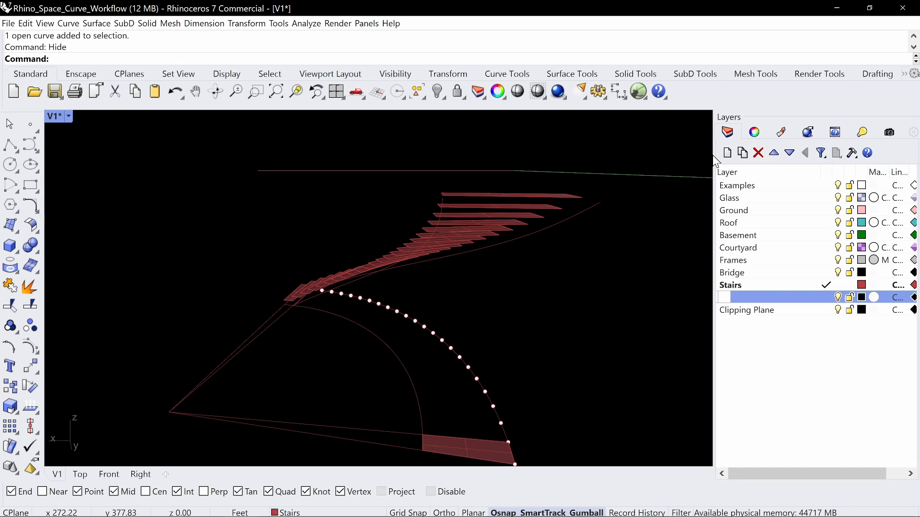
{"action": "type", "text": "Stas"}
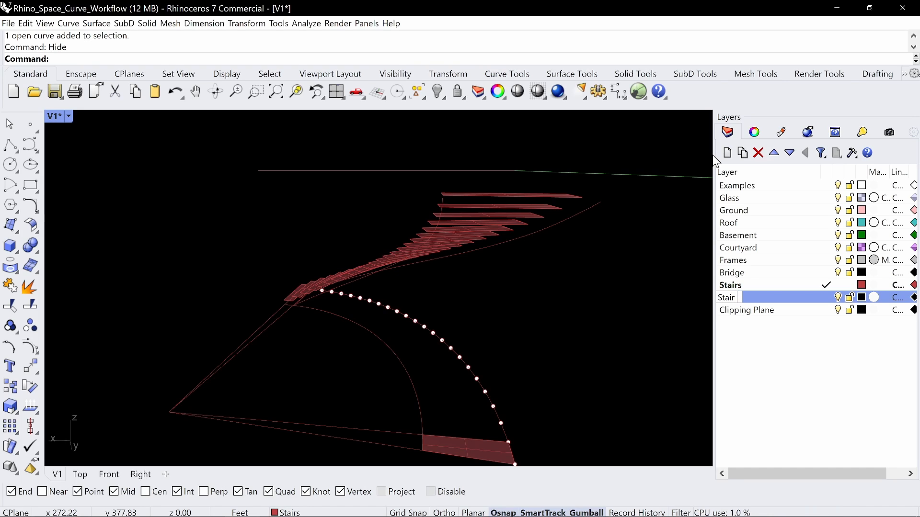
{"action": "key", "text": "Return"}
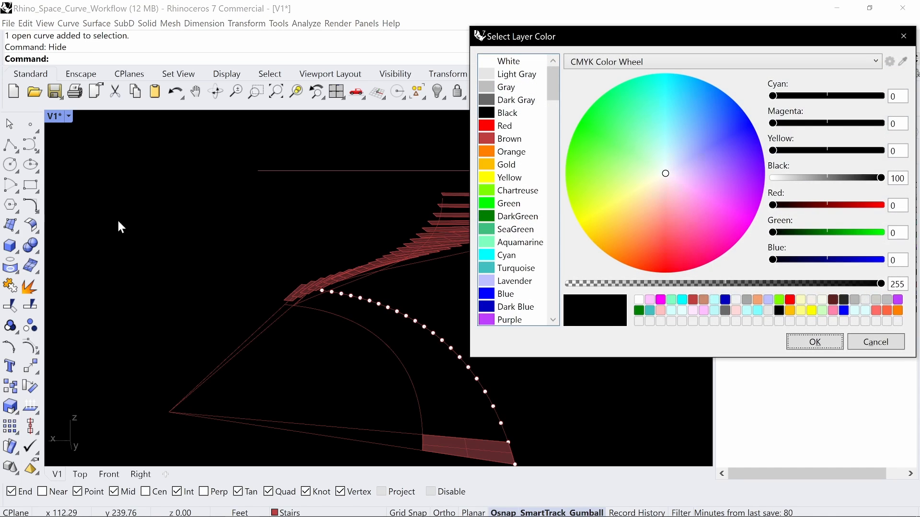
{"action": "left_click", "coordinate": [522, 243]}
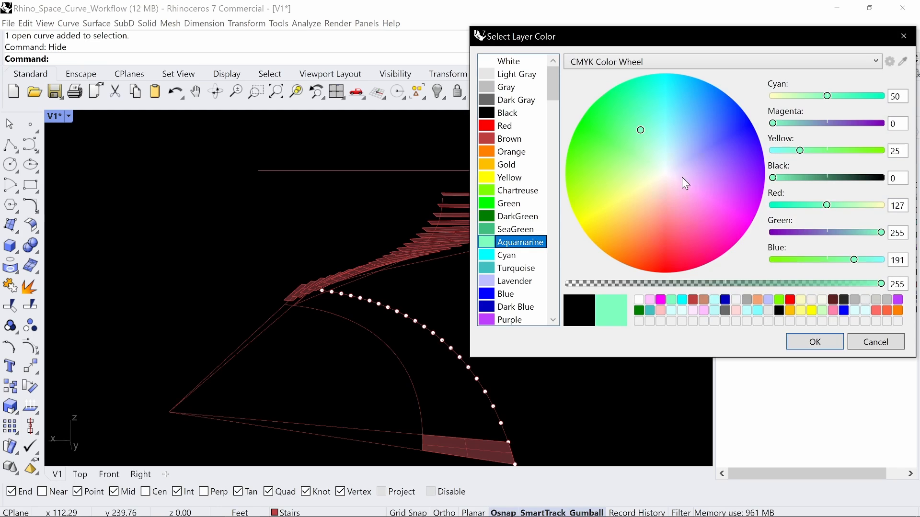
{"action": "left_click_drag", "start_coordinate": [649, 129], "coordinate": [622, 158]}
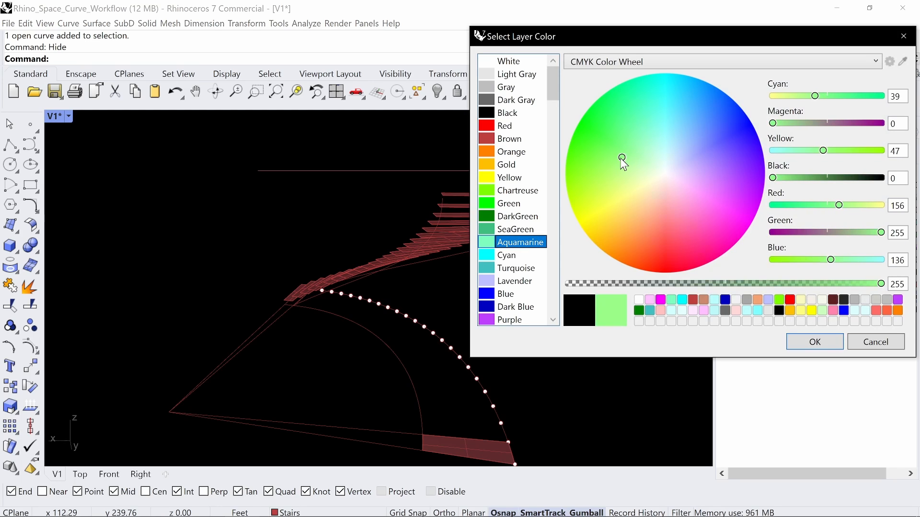
{"action": "left_click", "coordinate": [813, 353]}
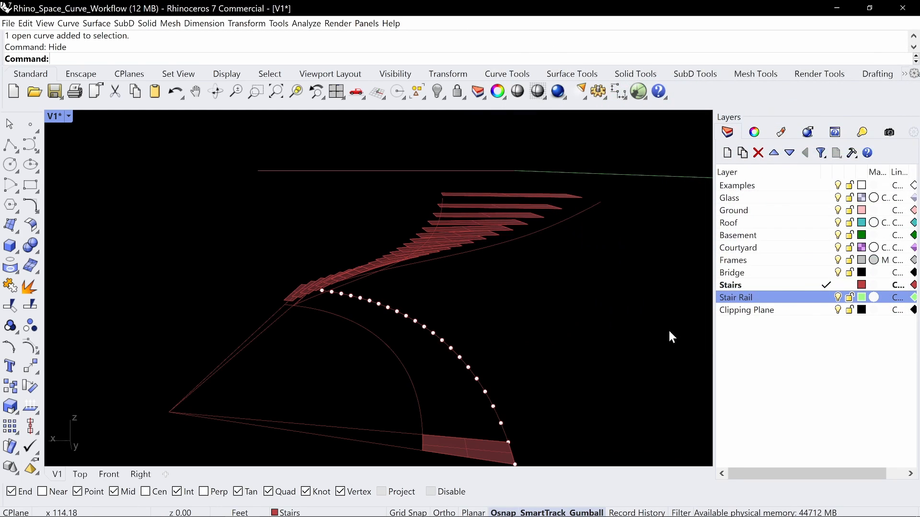
{"action": "left_click", "coordinate": [825, 298]}
- Move the inner and outer helixes to the Stair Rail layer
{"action": "right_click_drag", "start_coordinate": [664, 296], "coordinate": [603, 262]}
{"action": "left_click", "coordinate": [574, 247]}
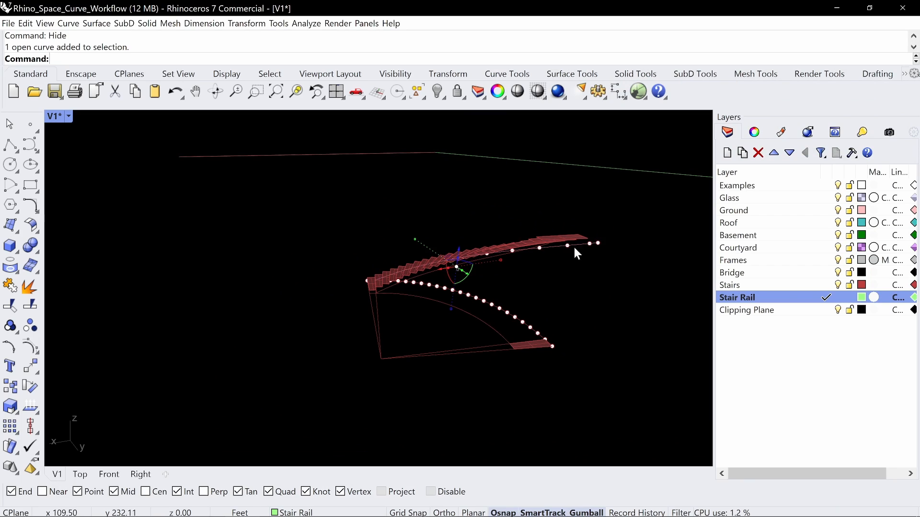
{"action": "left_click", "coordinate": [494, 257]}
{"action": "left_click", "coordinate": [418, 430]}
{"action": "right_click_drag", "start_coordinate": [557, 287], "coordinate": [462, 264]}
{"action": "left_click", "coordinate": [374, 247]}
{"action": "left_click", "coordinate": [389, 244]}
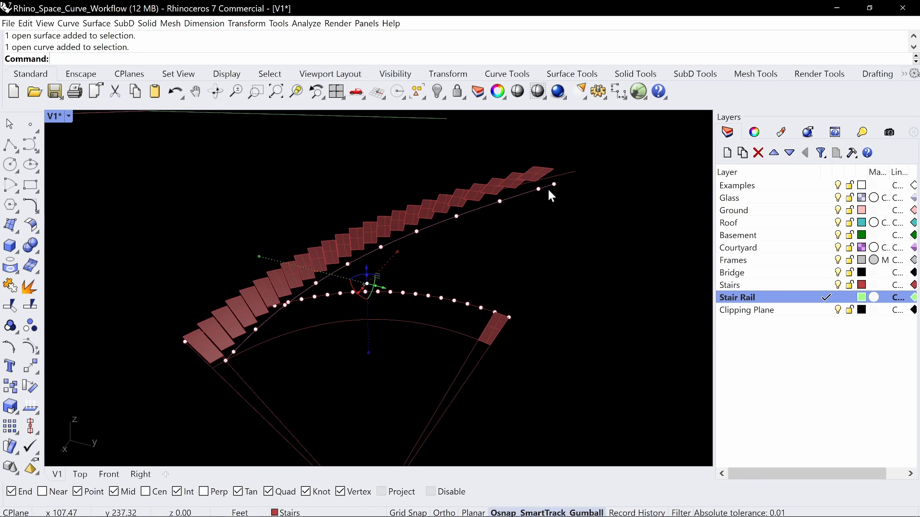
{"action": "left_click", "coordinate": [559, 174]}
{"action": "left_click", "coordinate": [313, 512]}
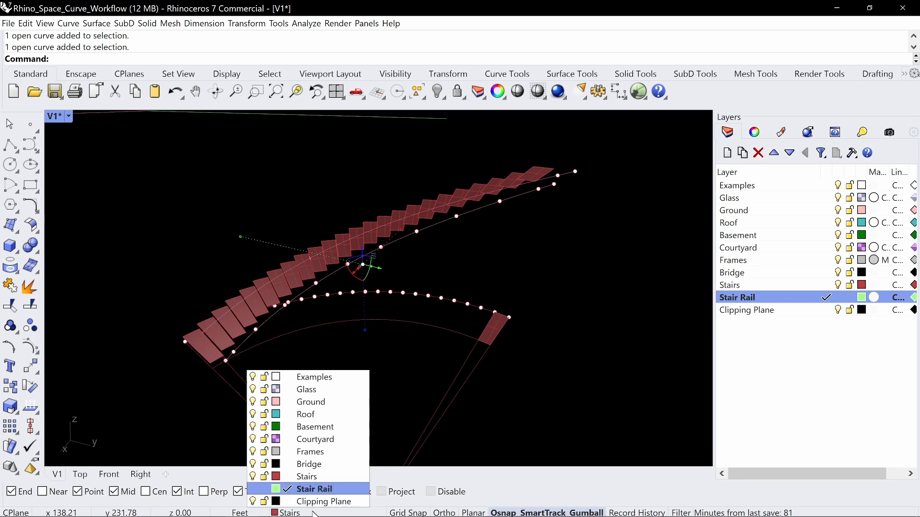
{"action": "left_click", "coordinate": [321, 489]}
{"action": "left_click", "coordinate": [575, 282]}
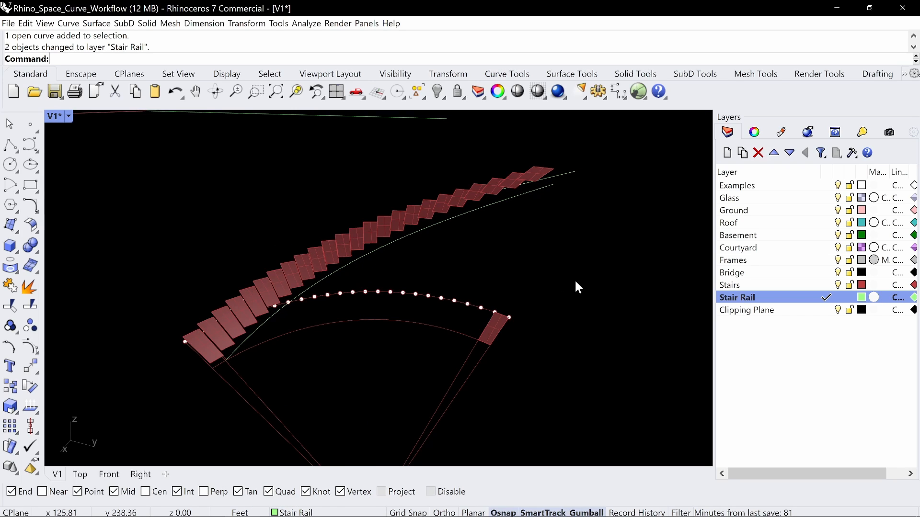
- Start a two-rail sweep (Sweep2) for the stair rail
{"action": "type", "text": "Swe"}
{"action": "key", "text": "Return"}
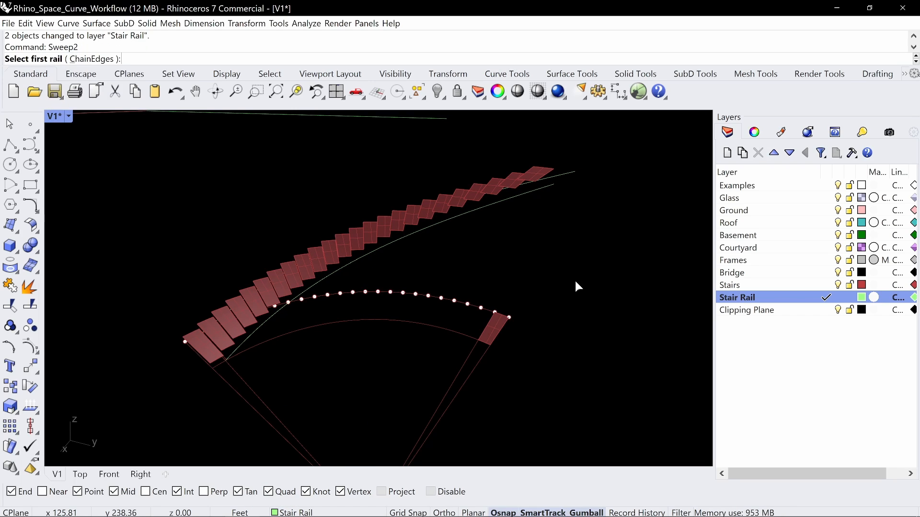
{"action": "left_click", "coordinate": [554, 185]}
{"action": "left_click", "coordinate": [563, 169]}
{"action": "right_click_drag", "start_coordinate": [569, 206], "coordinate": [437, 322]}
{"action": "left_click", "coordinate": [443, 333]}
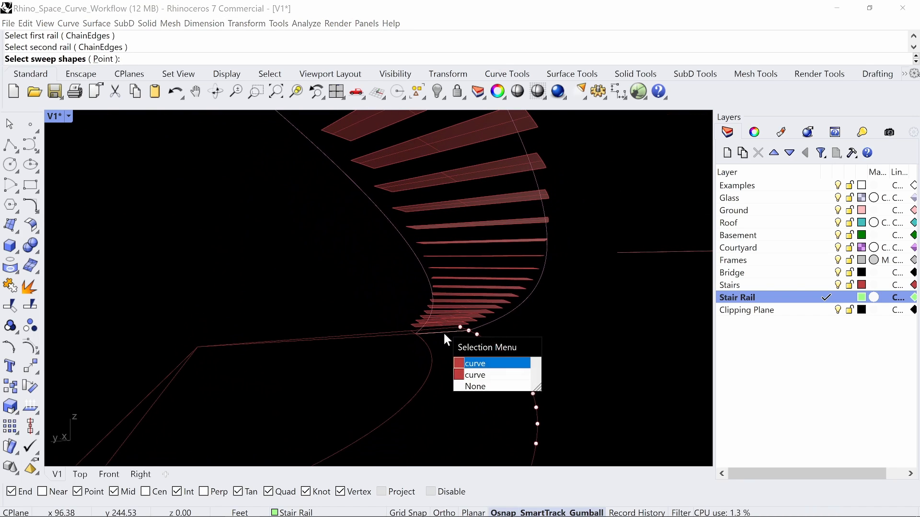
{"action": "left_click", "coordinate": [441, 330]}
{"action": "type", "text": "z"}
{"action": "key", "text": "Return"}
{"action": "right_click_drag", "start_coordinate": [366, 346], "coordinate": [332, 357]}
{"action": "key", "text": "Escape"}
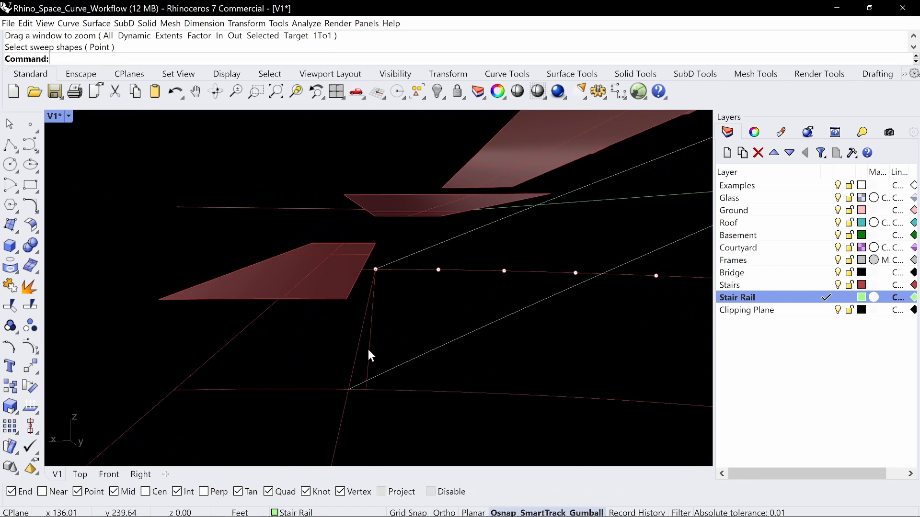
- Delete the stray short line beside the lowest tread and try to draw a line joining the lower ends of the two rail curves
{"action": "left_click", "coordinate": [368, 349]}
{"action": "key", "text": "Delete"}
{"action": "type", "text": "line"}
{"action": "key", "text": "Return"}
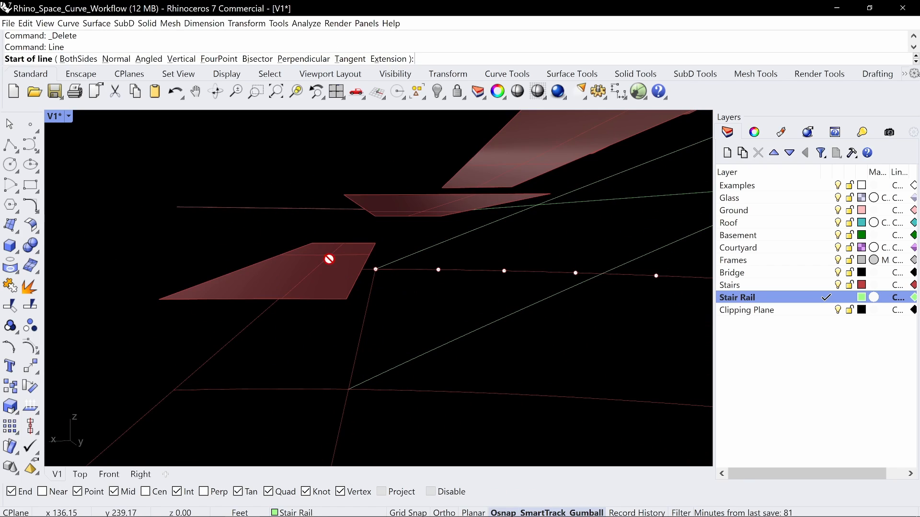
{"action": "left_click", "coordinate": [352, 393]}
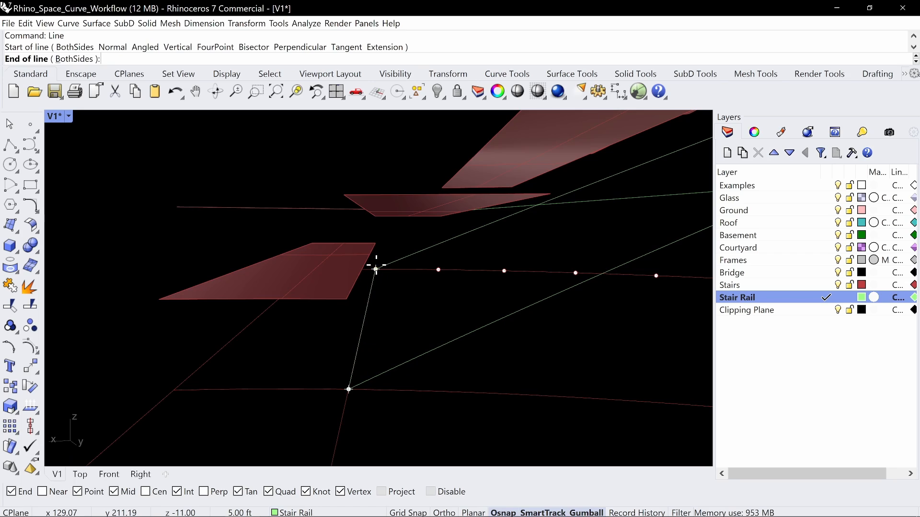
{"action": "left_click", "coordinate": [383, 297]}
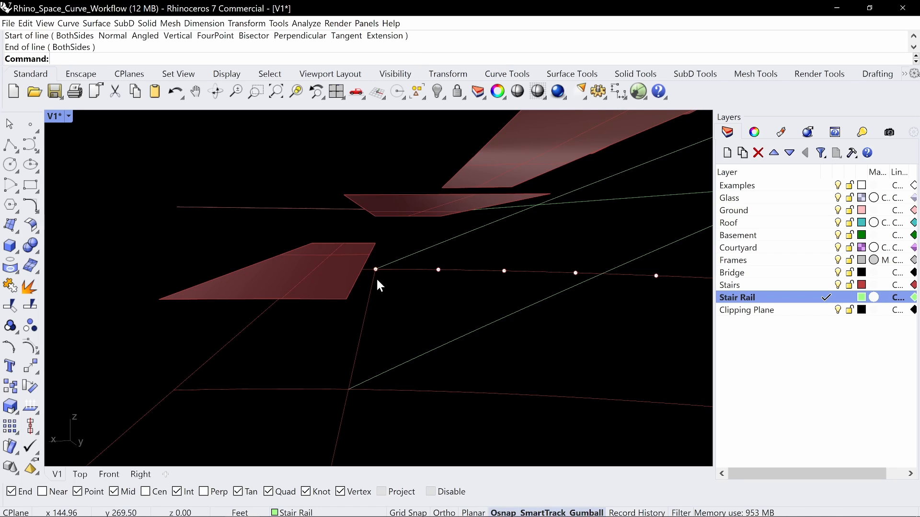
{"action": "type", "text": "Sweep2"}
{"action": "key", "text": "Return"}
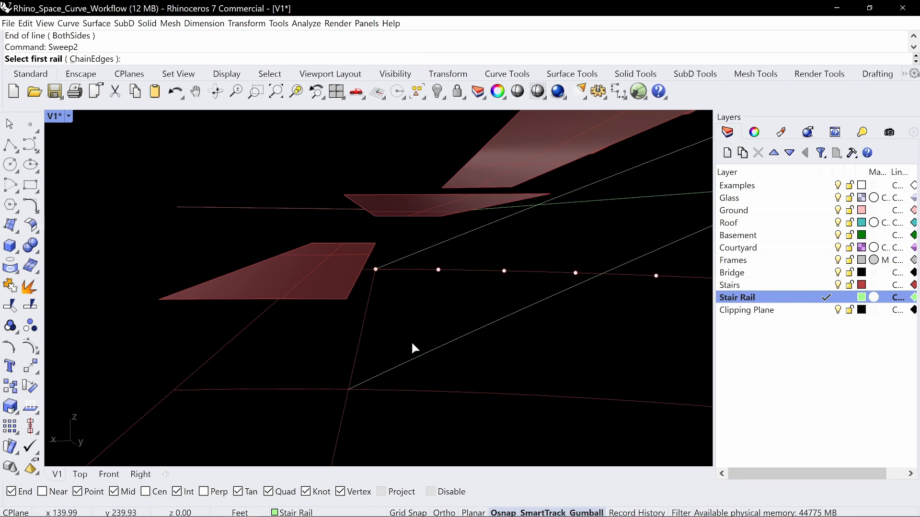
{"action": "left_click", "coordinate": [414, 355]}
{"action": "left_click", "coordinate": [377, 297]}
{"action": "left_click", "coordinate": [367, 301]}
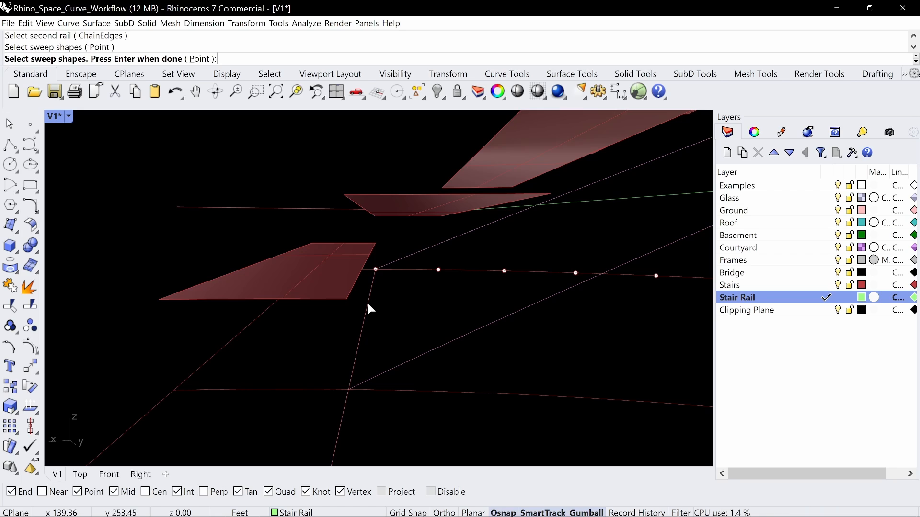
{"action": "key", "text": "Return"}
- Draw a line joining the lower ends of the two stair rail curves
{"action": "key", "text": "Return"}
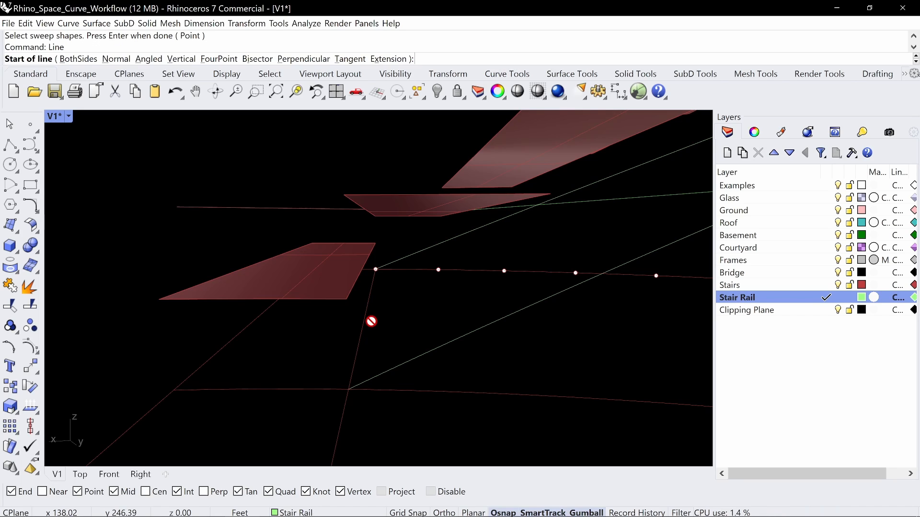
{"action": "left_click", "coordinate": [349, 389]}
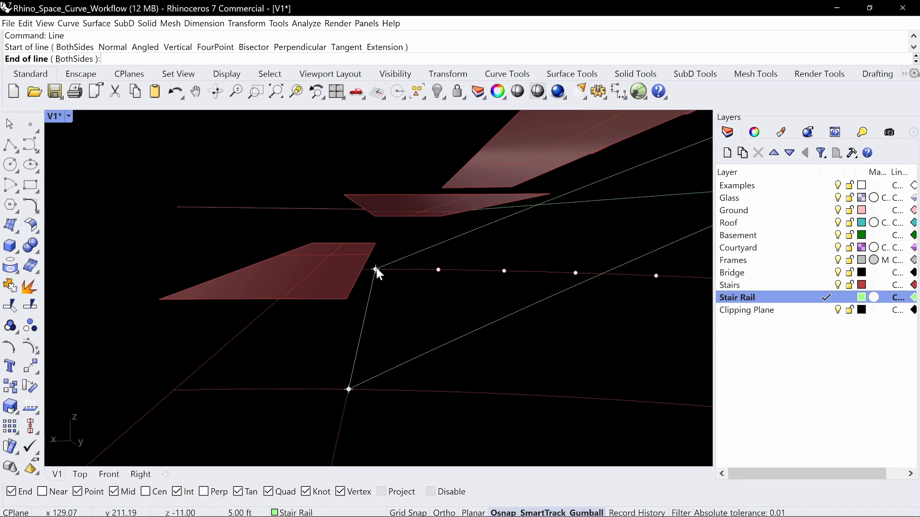
{"action": "left_click", "coordinate": [375, 270]}
- Create a Sweep2 surface along the two rail curves with the green connecting line as cross section, leaving cross sections unchanged and rails refitted
{"action": "type", "text": "S"}
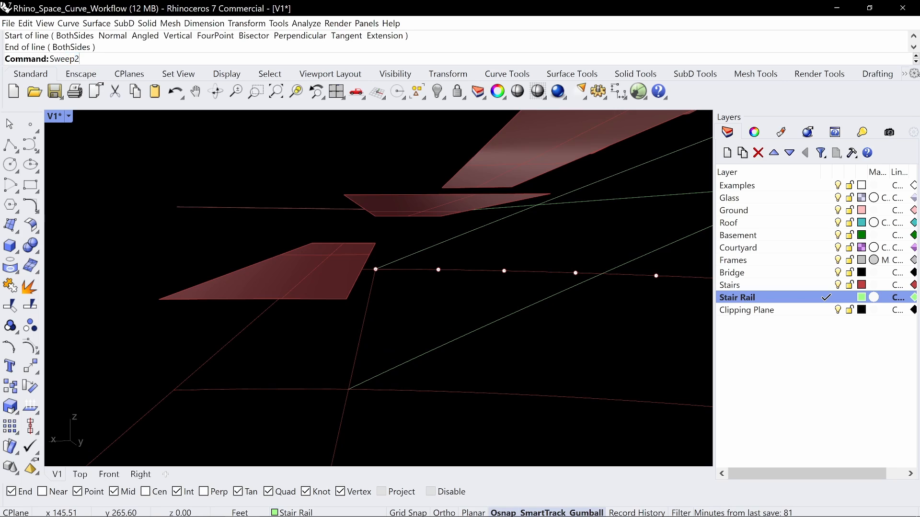
{"action": "type", "text": "weep2"}
{"action": "key", "text": "Return"}
{"action": "left_click", "coordinate": [401, 365]}
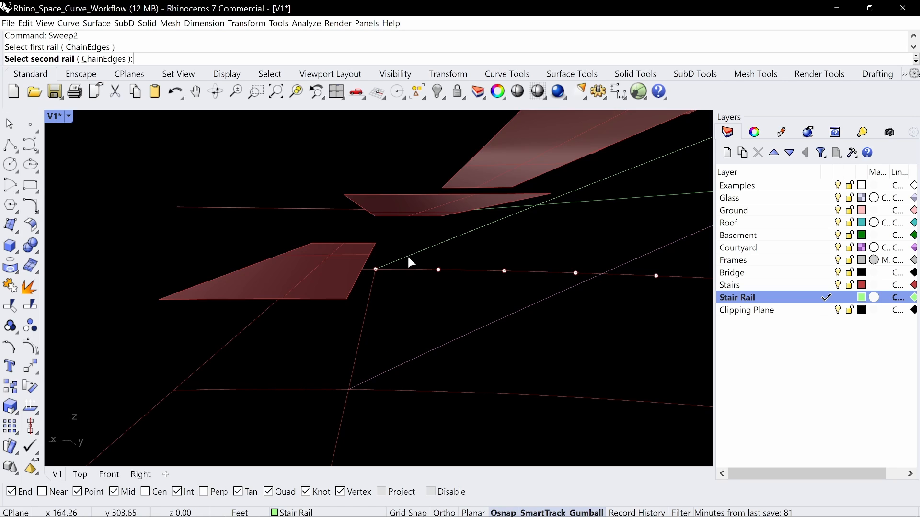
{"action": "left_click", "coordinate": [408, 258]}
{"action": "left_click", "coordinate": [361, 335]}
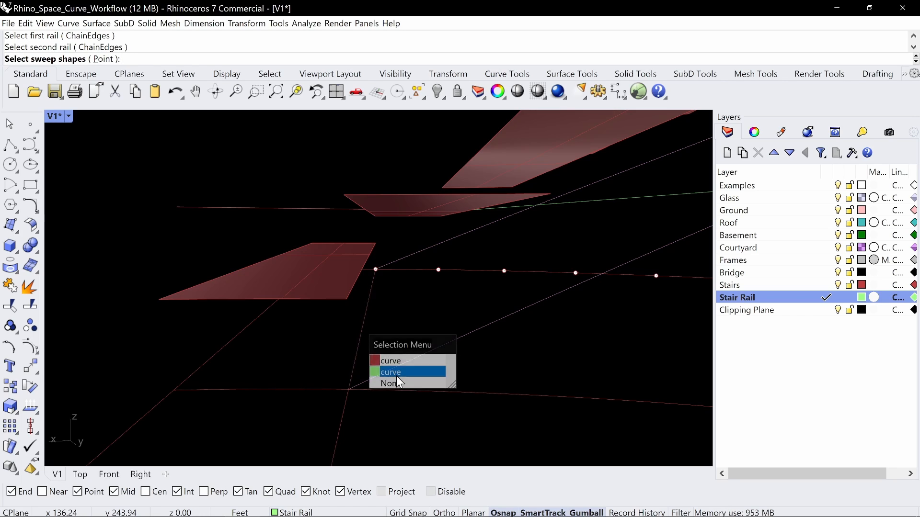
{"action": "left_click", "coordinate": [395, 373]}
{"action": "key", "text": "Return"}
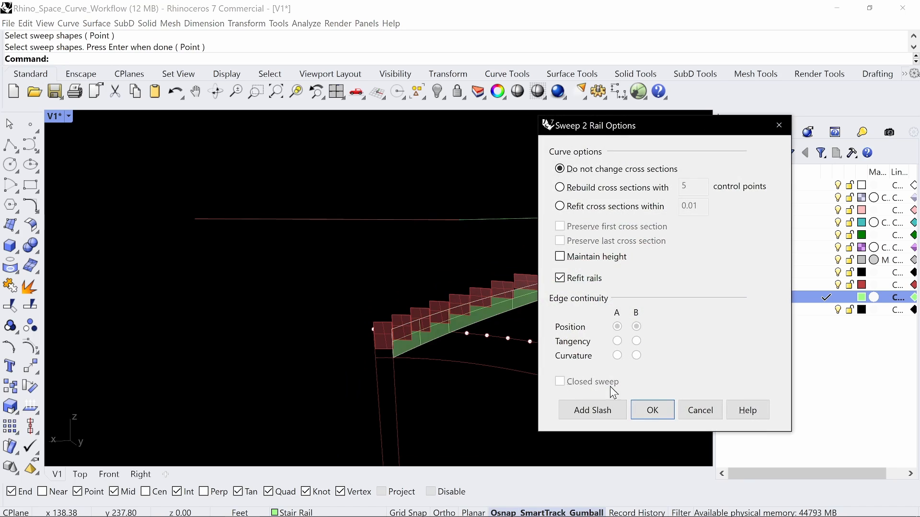
{"action": "left_click", "coordinate": [650, 410]}
- Select all surfaces except the swept rail surface and group them
{"action": "right_click_drag", "start_coordinate": [495, 284], "coordinate": [588, 242]}
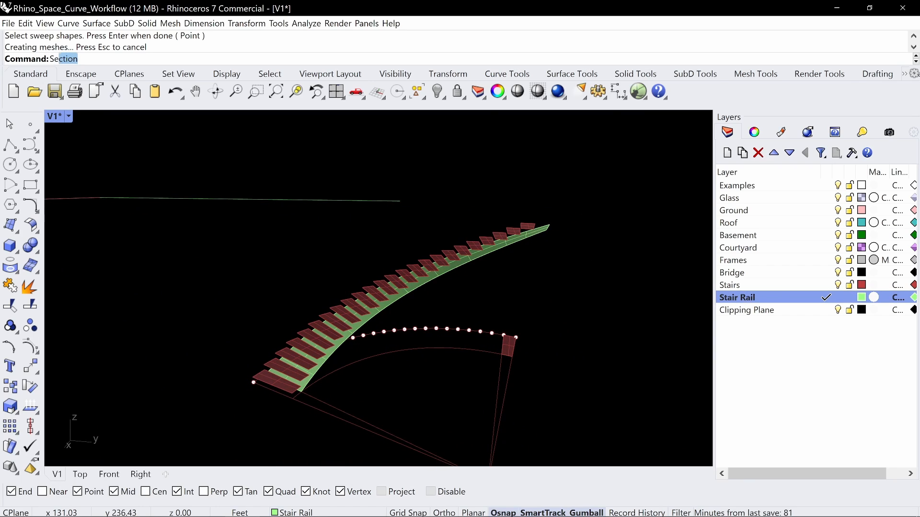
{"action": "key", "text": "Escape"}
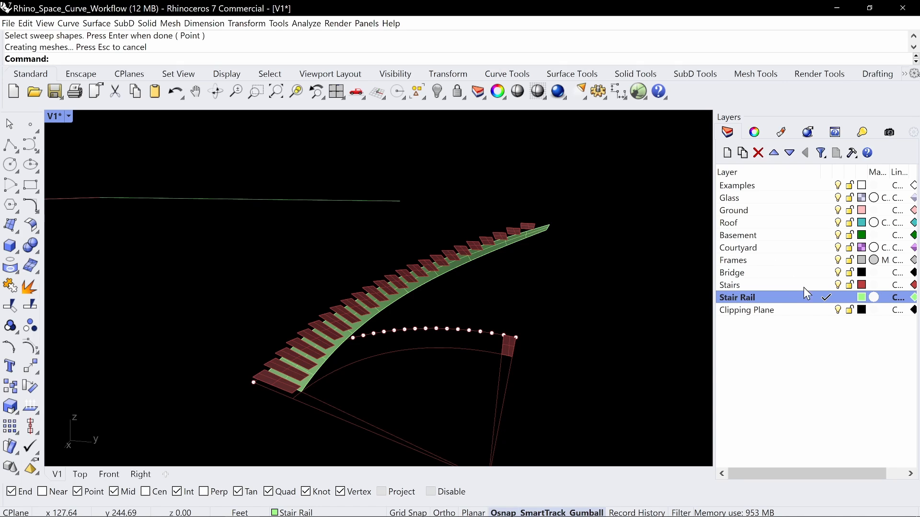
{"action": "right_click_drag", "start_coordinate": [516, 332], "coordinate": [478, 297]}
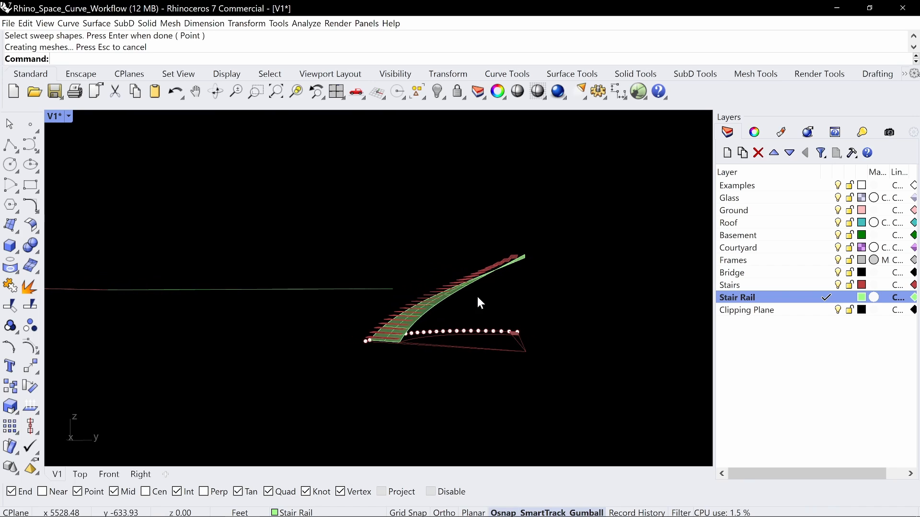
{"action": "type", "text": "SelSrf"}
{"action": "key", "text": "Return"}
{"action": "scroll", "coordinate": [464, 292], "scroll_direction": "up", "scroll_amount": 5}
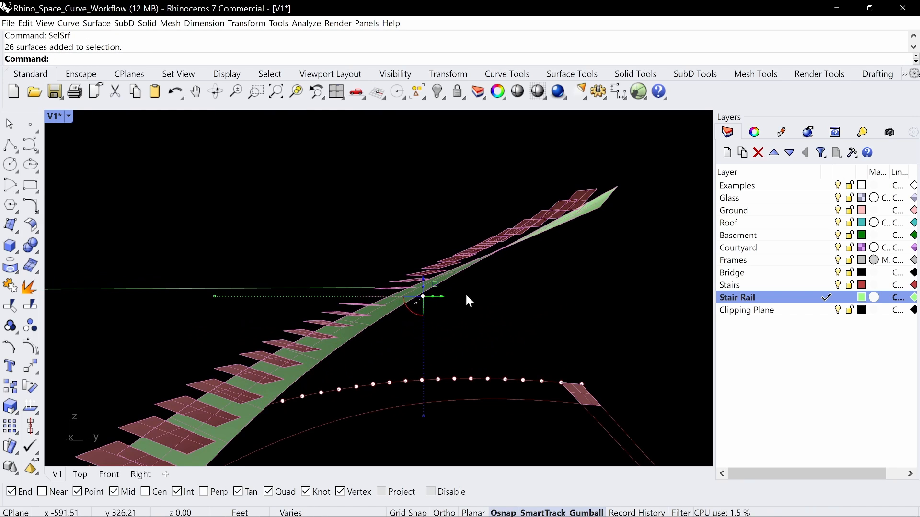
{"action": "scroll", "coordinate": [407, 303], "scroll_direction": "up", "scroll_amount": 2}
{"action": "left_click", "coordinate": [403, 301], "text": "ctrl"}
{"action": "right_click_drag", "start_coordinate": [404, 301], "coordinate": [484, 285]}
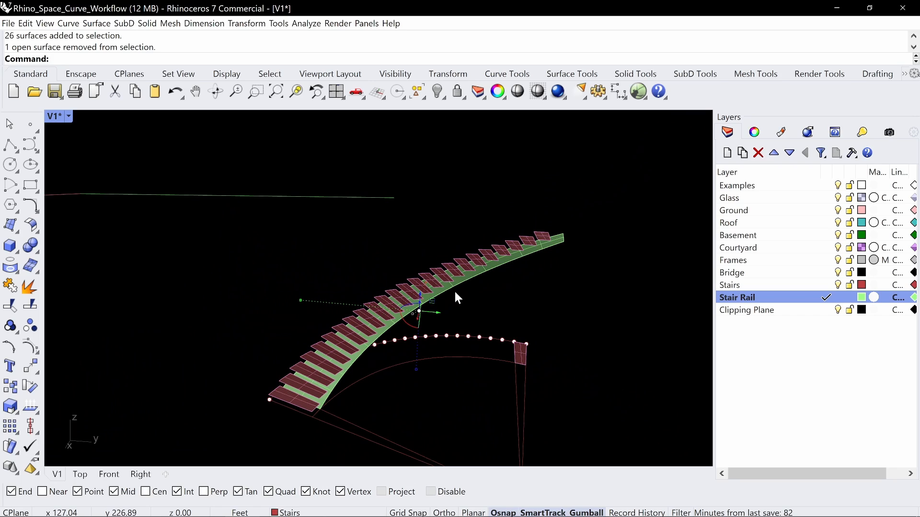
{"action": "key", "text": "ctrl+g"}
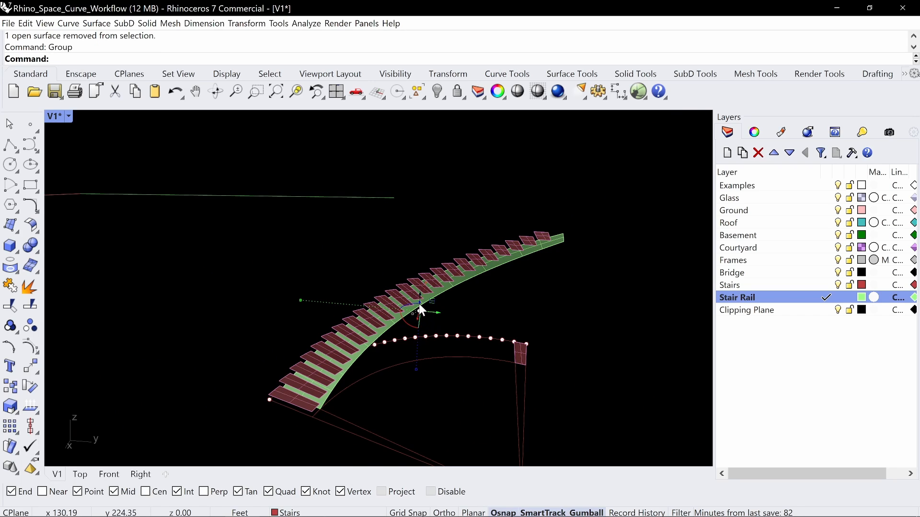
- Extrude the grouped tread surfaces downward into solid steps and clear the selection
{"action": "left_click_drag", "start_coordinate": [419, 303], "coordinate": [427, 332]}
{"action": "key", "text": "Escape"}
{"action": "mouse_move", "coordinate": [565, 304]}
{"action": "right_mouse_down"}
{"action": "mouse_move", "coordinate": [575, 287]}
{"action": "mouse_move", "coordinate": [565, 288]}
{"action": "right_mouse_up"}
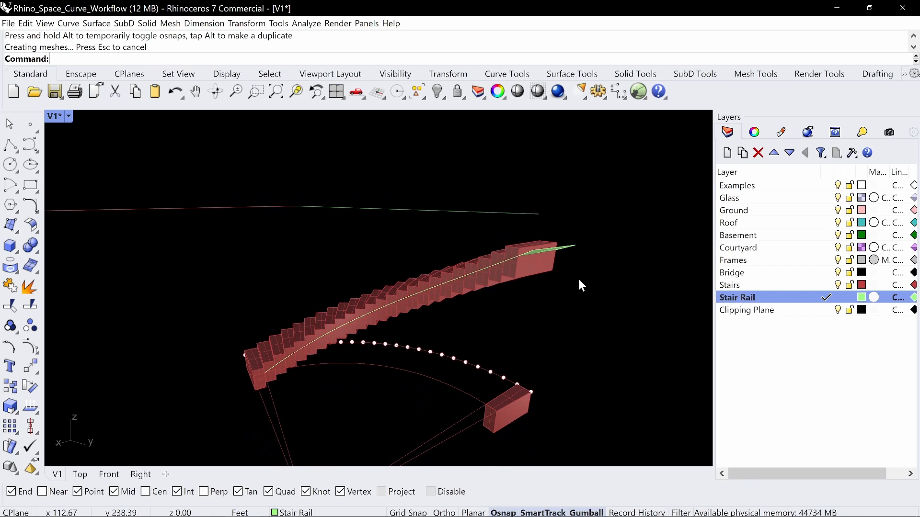
- Boolean-split the staircase's step solids with the swept rail surface as the cutting surface
{"action": "type", "text": "BooleanSplit"}
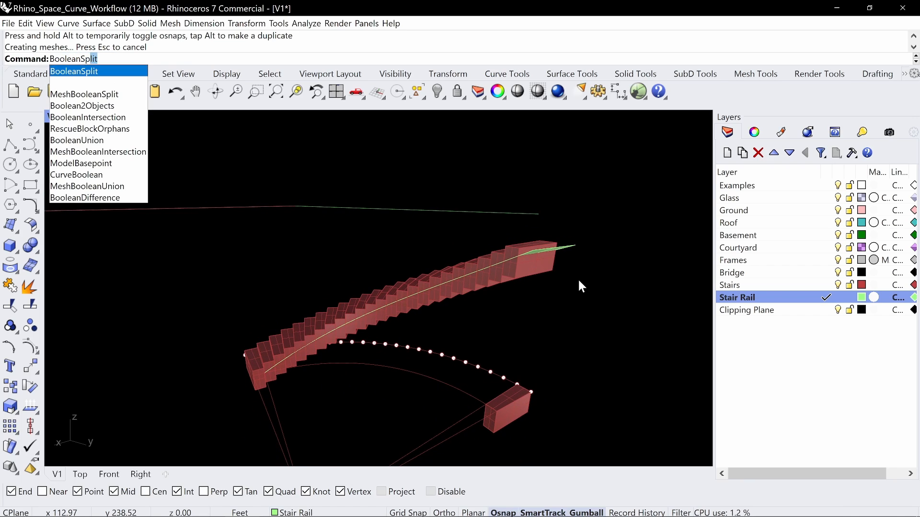
{"action": "key", "text": "Return"}
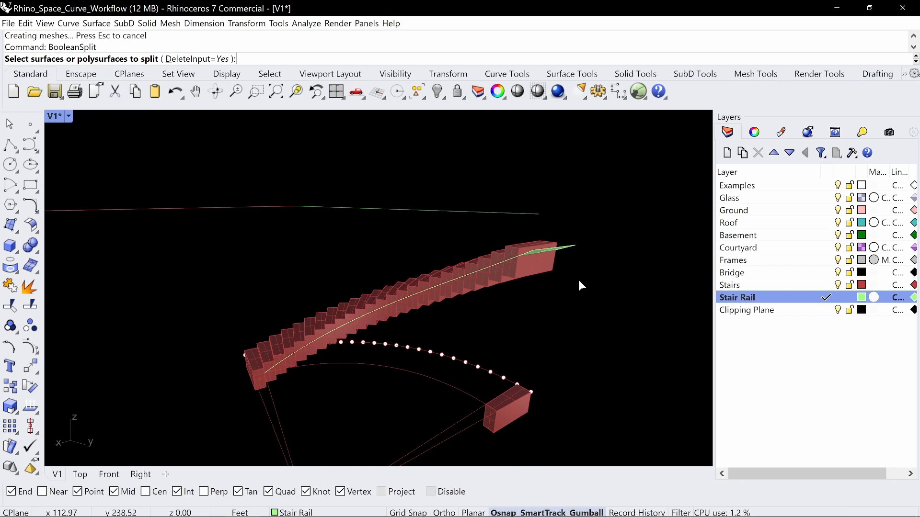
{"action": "left_click", "coordinate": [532, 269]}
{"action": "right_click_drag", "start_coordinate": [575, 249], "coordinate": [597, 200]}
{"action": "left_click_drag", "start_coordinate": [597, 200], "coordinate": [301, 320]}
{"action": "scroll", "coordinate": [321, 316], "scroll_direction": "up", "scroll_amount": 3}
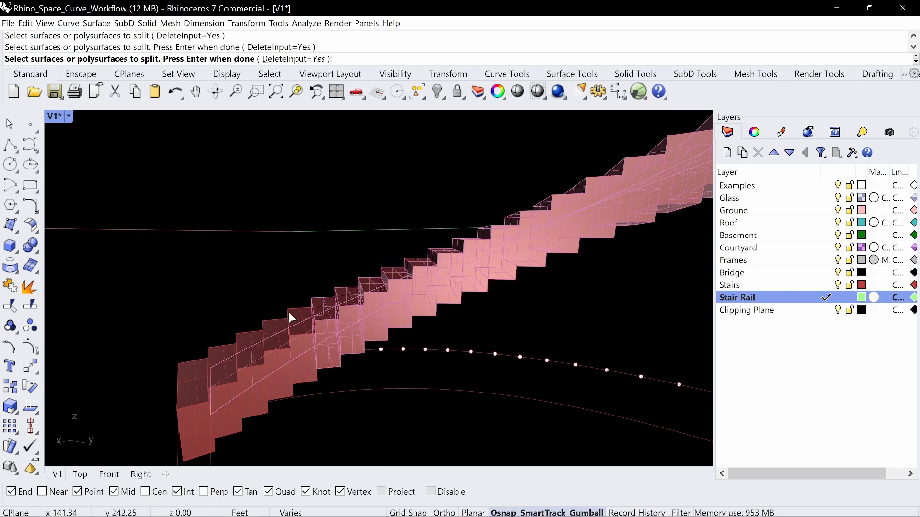
{"action": "left_click", "coordinate": [272, 324]}
{"action": "right_click_drag", "start_coordinate": [227, 348], "coordinate": [552, 266]}
{"action": "right_click", "coordinate": [540, 269]}
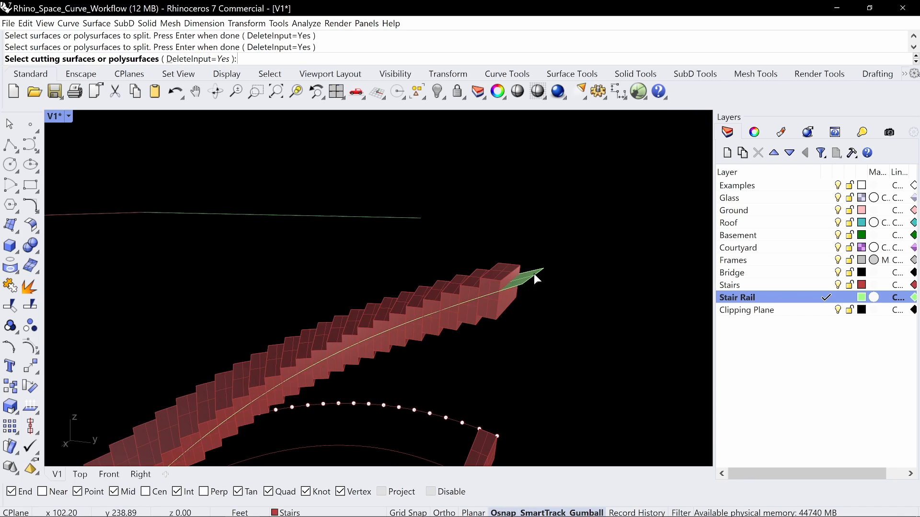
{"action": "left_click", "coordinate": [533, 272]}
{"action": "right_click", "coordinate": [533, 272]}
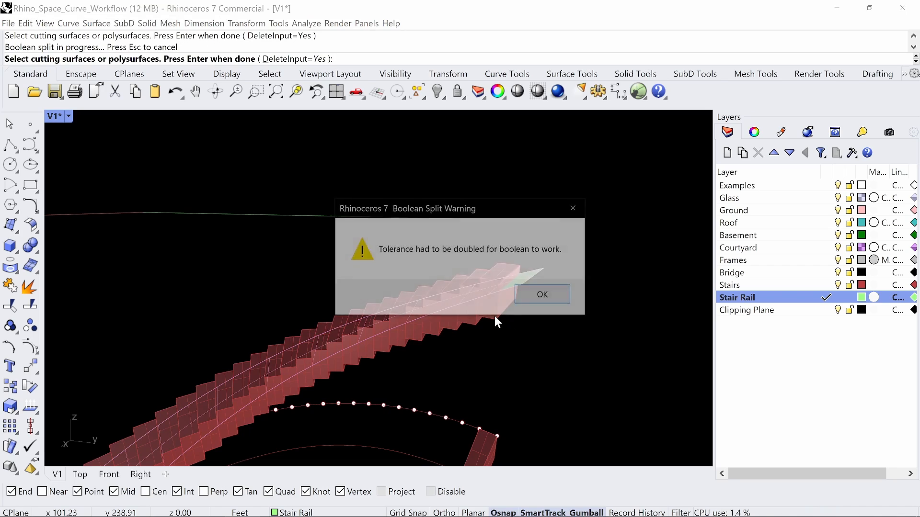
{"action": "left_click", "coordinate": [545, 294]}
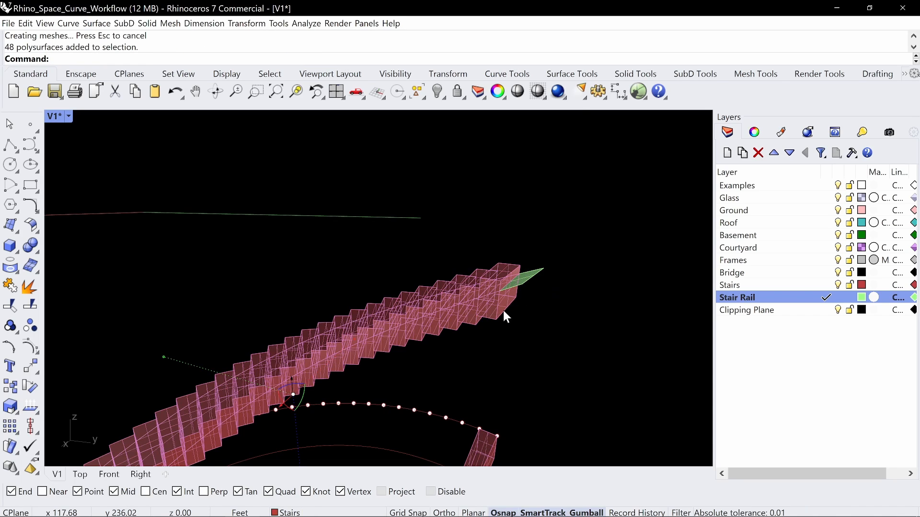
- Ungroup the split stair pieces so they can be selected individually
{"action": "key", "text": "Delete"}
{"action": "key", "text": "ctrl+z"}
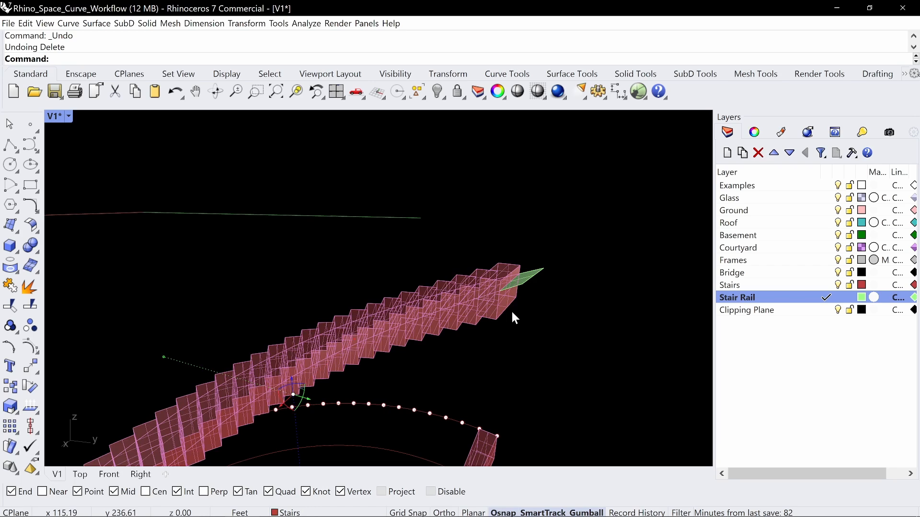
{"action": "type", "text": "Ungroup"}
{"action": "key", "text": "Return"}
- Delete the split stair pieces below the swept surface all along the flight, leaving a smooth curved underside
{"action": "left_click", "coordinate": [513, 318]}
{"action": "key", "text": "Delete"}
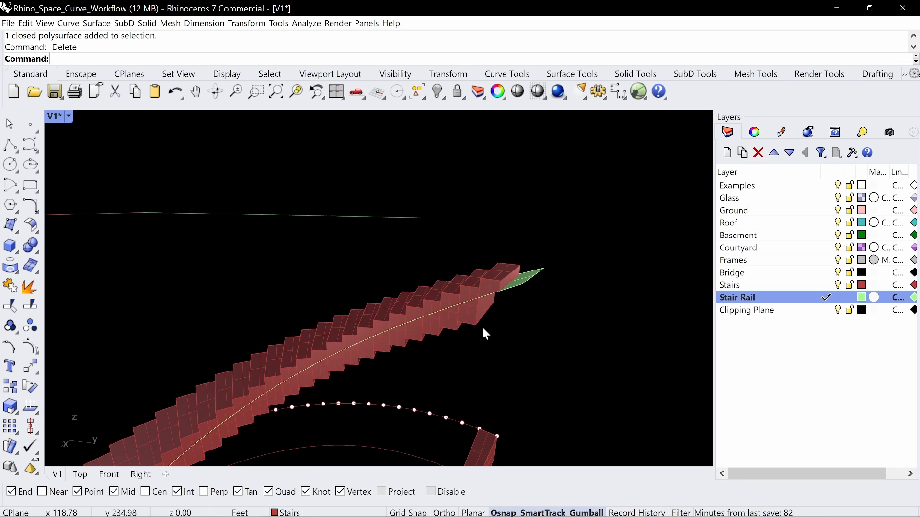
{"action": "left_click", "coordinate": [420, 335]}
{"action": "key", "text": "Delete"}
{"action": "left_click", "coordinate": [489, 310]}
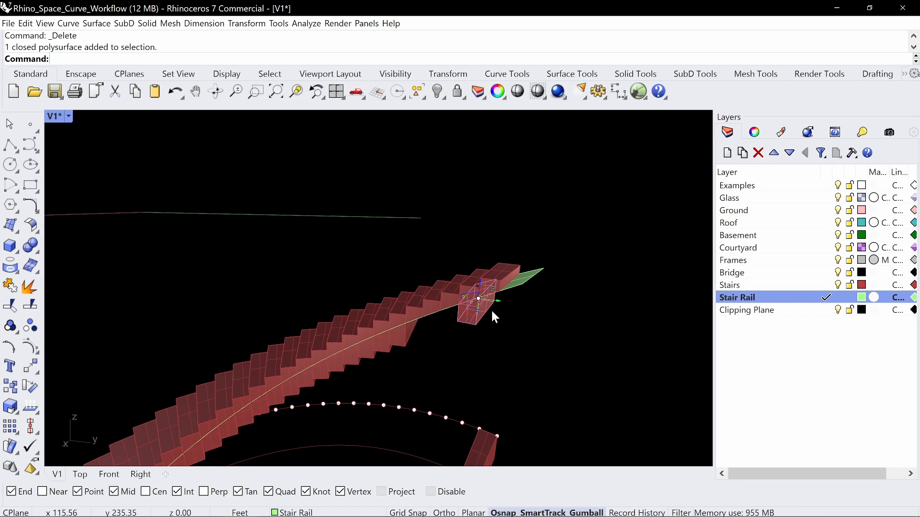
{"action": "key", "text": "Delete"}
{"action": "right_click_drag", "start_coordinate": [449, 349], "coordinate": [544, 274], "text": "shift"}
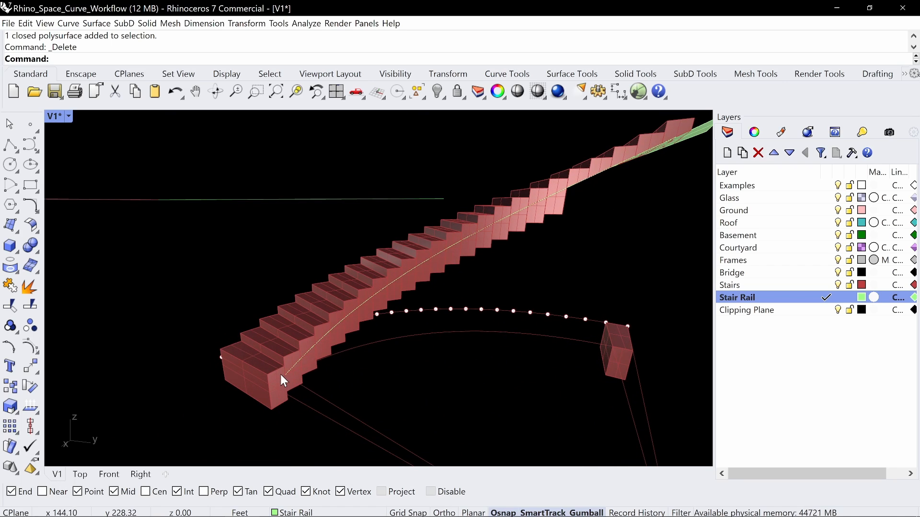
{"action": "left_click", "coordinate": [557, 211]}
{"action": "key", "text": "Delete"}
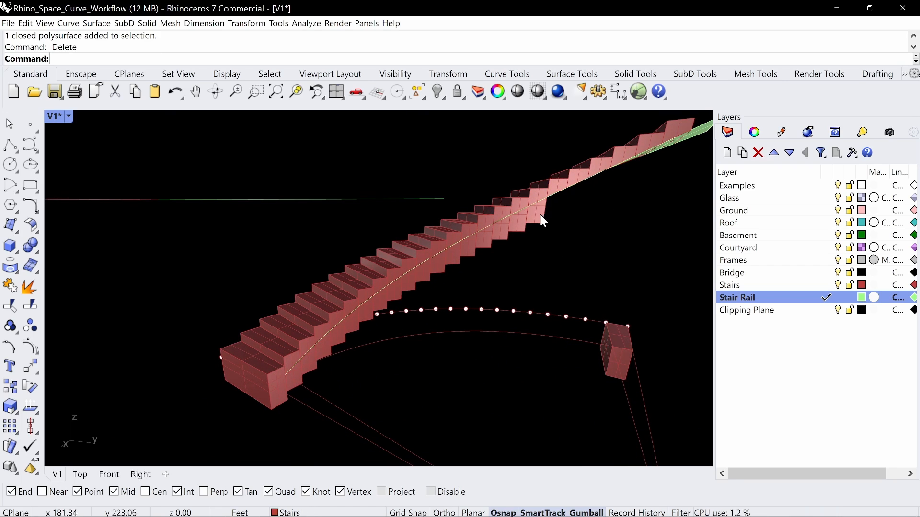
{"action": "left_click", "coordinate": [474, 253]}
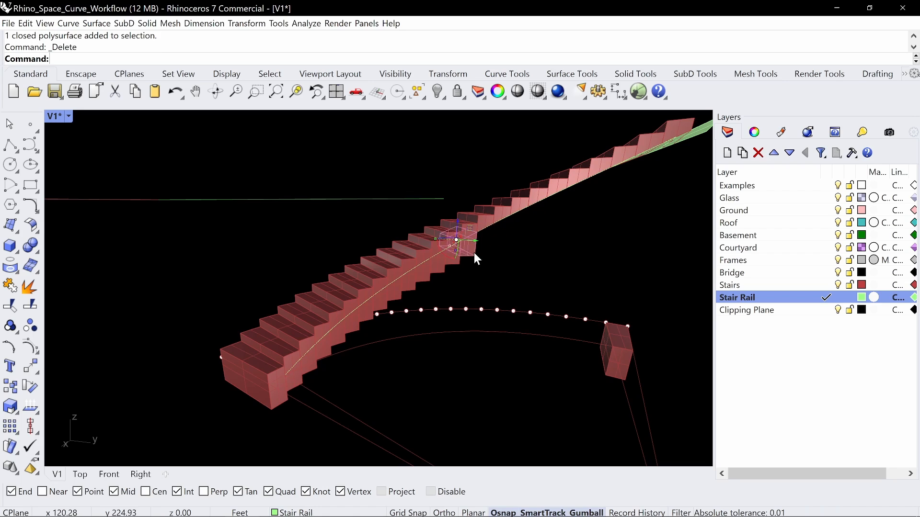
{"action": "left_click", "coordinate": [407, 288]}
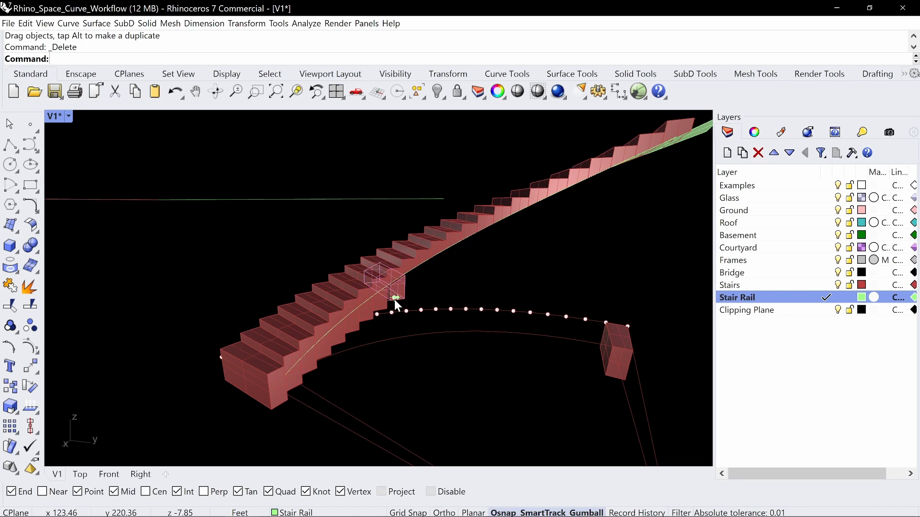
{"action": "key", "text": "Delete"}
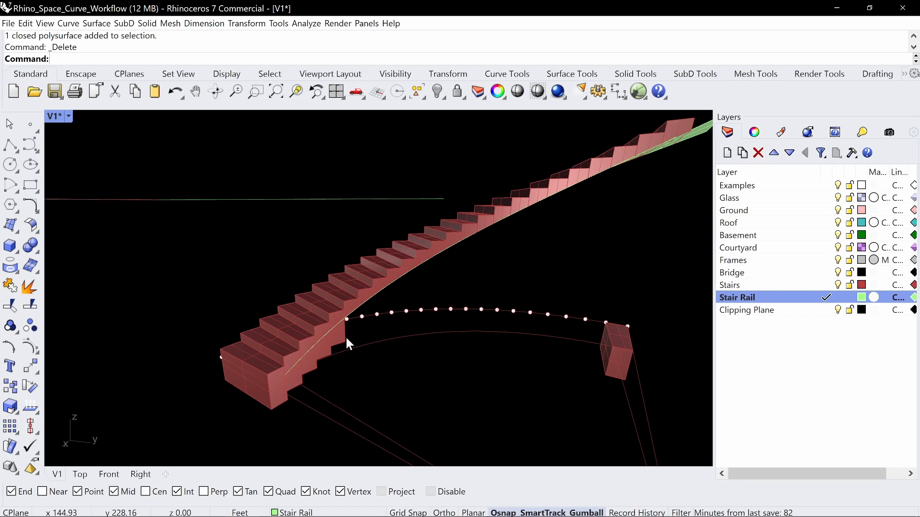
{"action": "left_click", "coordinate": [315, 357]}
{"action": "key", "text": "Delete"}
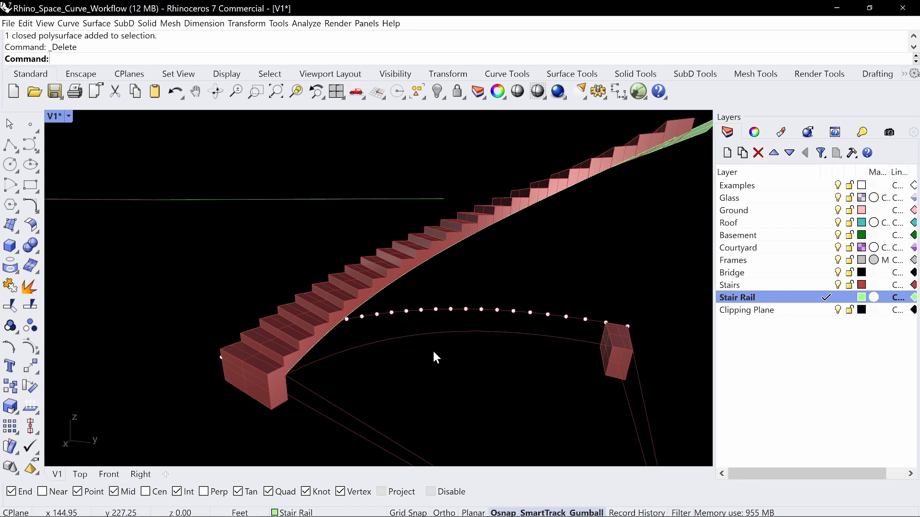
- Display the model in Rendered mode and examine the curved staircase's smooth underside from several angles
{"action": "right_click_drag", "start_coordinate": [433, 352], "coordinate": [401, 353]}
{"action": "right_click_drag", "start_coordinate": [307, 343], "coordinate": [441, 303]}
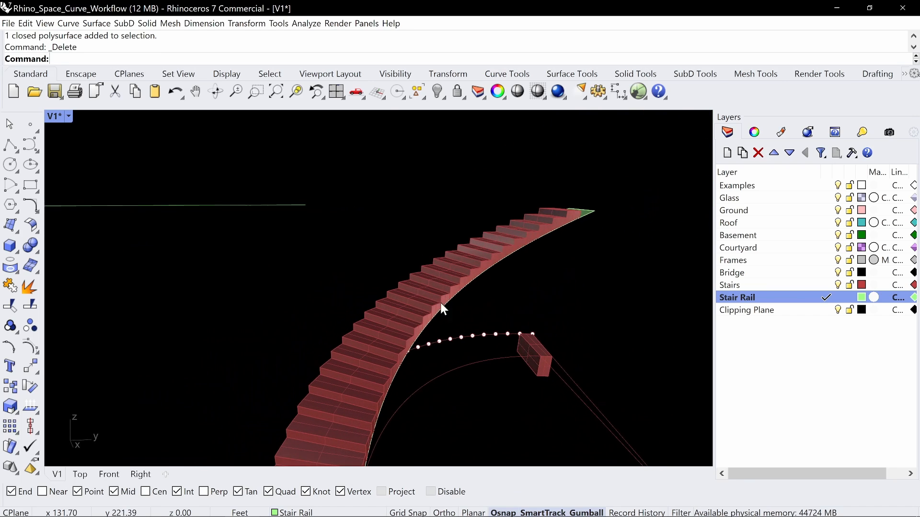
{"action": "left_click", "coordinate": [68, 116]}
{"action": "left_click", "coordinate": [116, 165]}
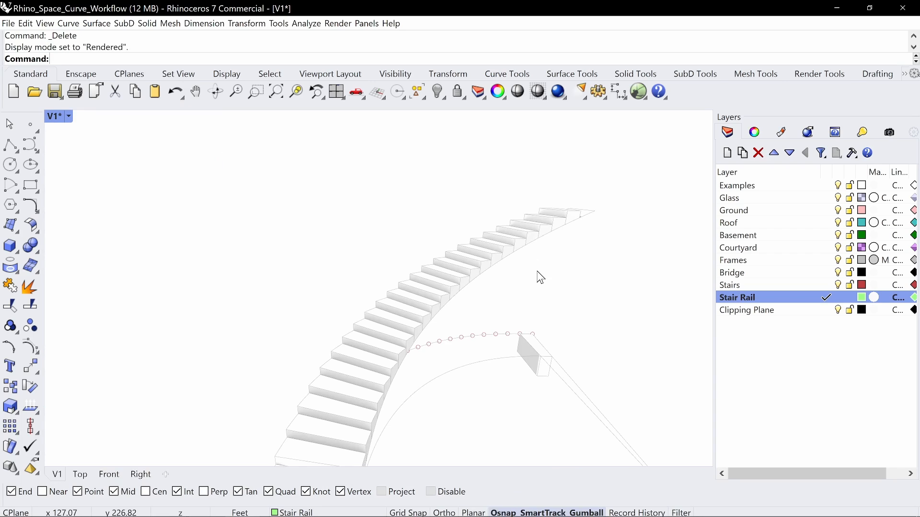
{"action": "right_click_drag", "start_coordinate": [538, 273], "coordinate": [595, 212]}
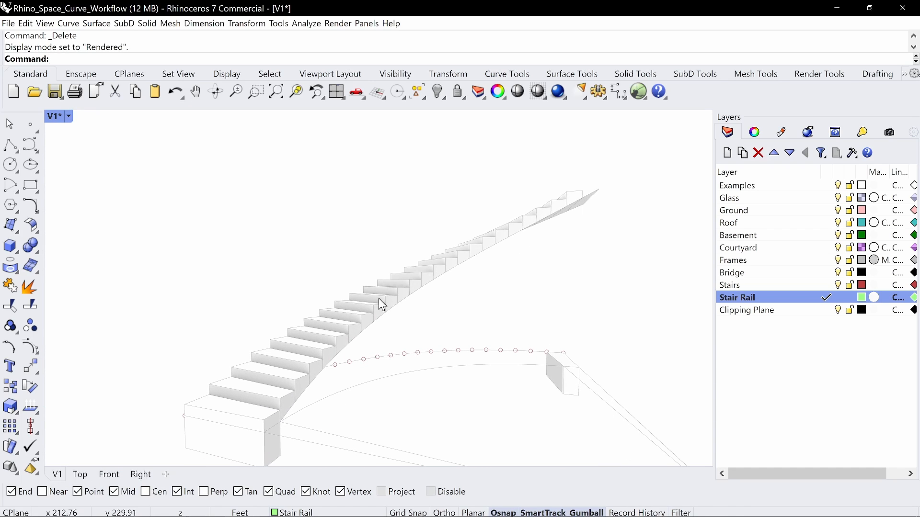
{"action": "scroll", "coordinate": [334, 376], "scroll_direction": "up", "scroll_amount": 6}
{"action": "scroll", "coordinate": [335, 376], "scroll_direction": "down", "scroll_amount": 3}
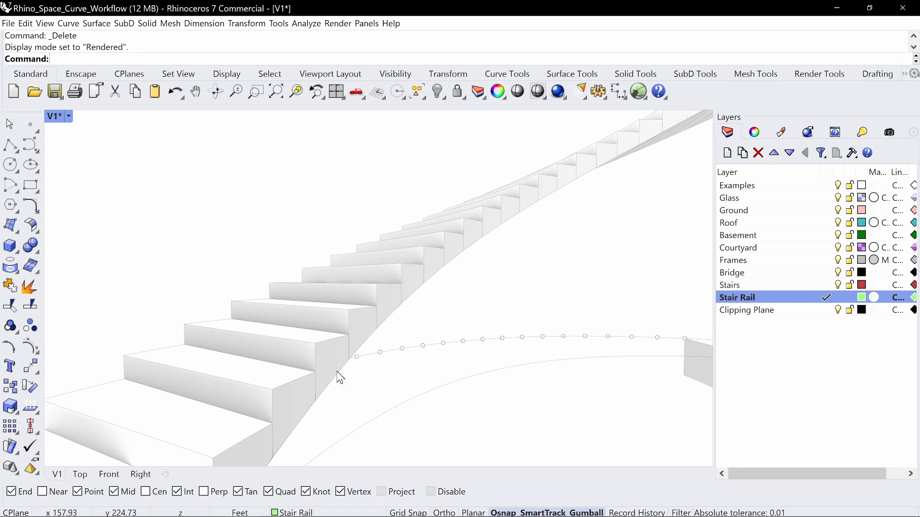
{"action": "scroll", "coordinate": [354, 317], "scroll_direction": "down", "scroll_amount": 2}
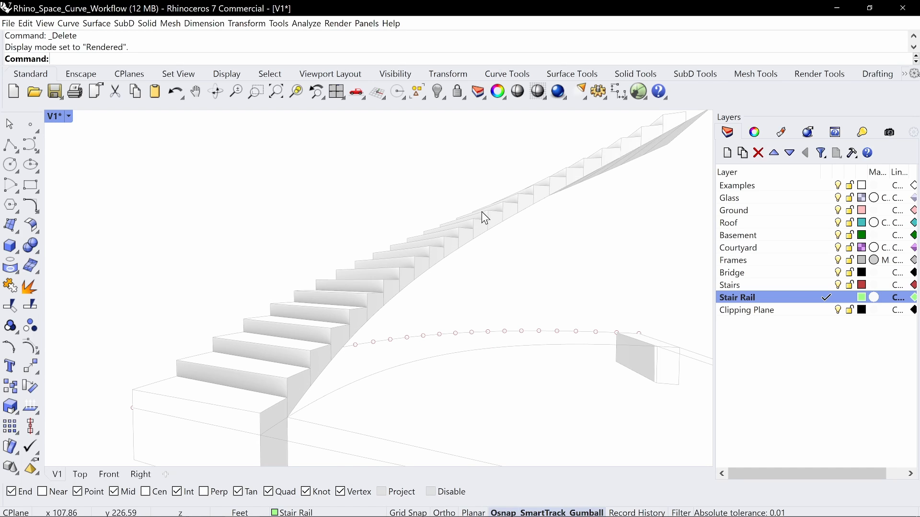
{"action": "right_click_drag", "start_coordinate": [458, 247], "coordinate": [453, 278]}
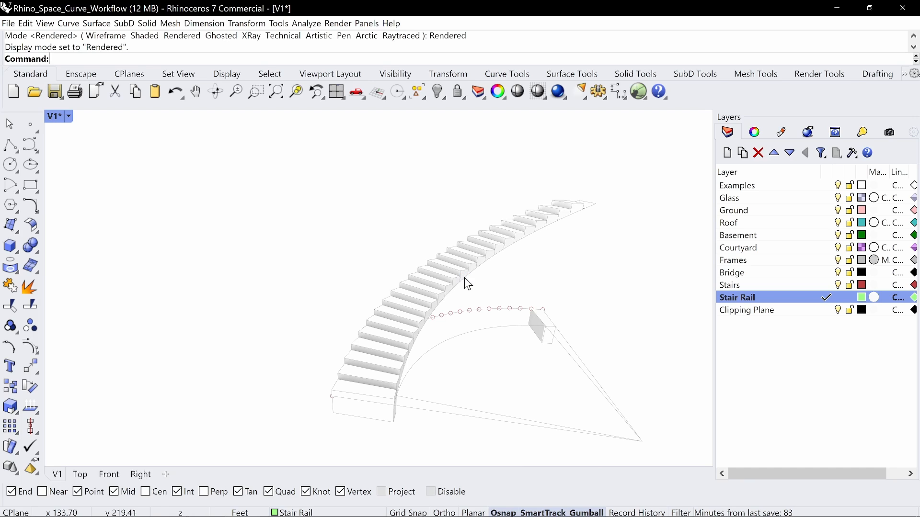
{"action": "mouse_move", "coordinate": [538, 261]}
{"action": "right_mouse_down"}
{"action": "mouse_move", "coordinate": [573, 253]}
{"action": "mouse_move", "coordinate": [485, 246]}
{"action": "mouse_move", "coordinate": [613, 254]}
{"action": "mouse_move", "coordinate": [515, 251]}
{"action": "mouse_move", "coordinate": [536, 265]}
{"action": "right_mouse_up"}
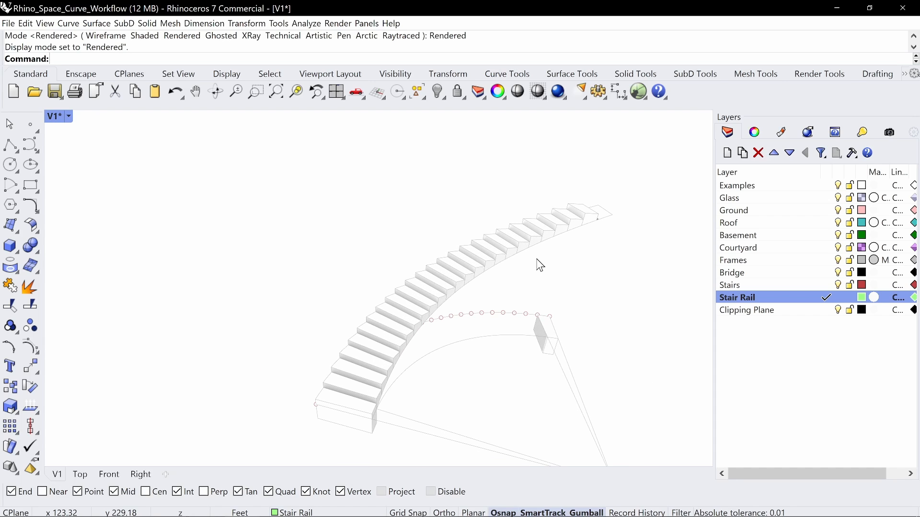
- Undo the piece deletions, Boolean split and extrusion, back to the flat tread surfaces
{"action": "key", "text": "ctrl+z"}
{"action": "key", "text": "ctrl+z"}
{"action": "key", "text": "ctrl+z"}
{"action": "key", "text": "ctrl+z"}
{"action": "key", "text": "ctrl+z"}
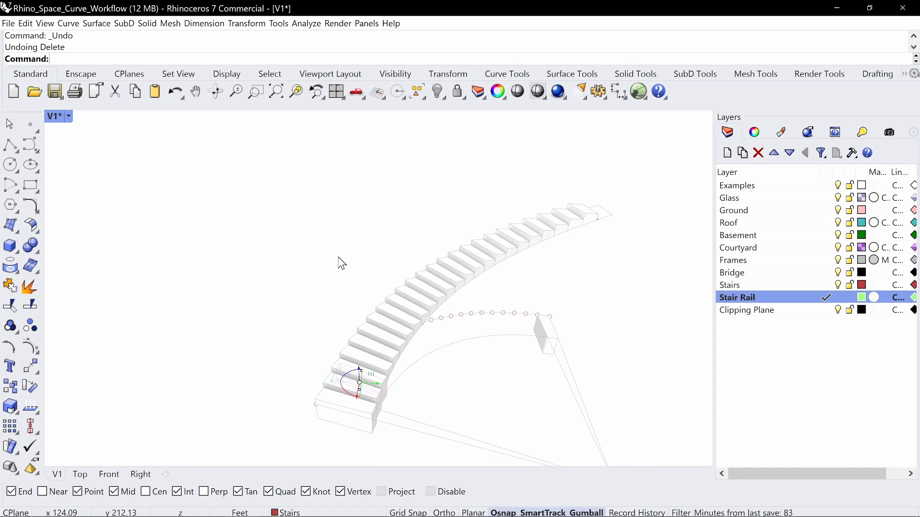
{"action": "key", "text": "ctrl+z"}
{"action": "key", "text": "ctrl+z"}
{"action": "key", "text": "ctrl+z"}
{"action": "key", "text": "ctrl+z"}
{"action": "key", "text": "ctrl+z"}
{"action": "key", "text": "ctrl+z"}
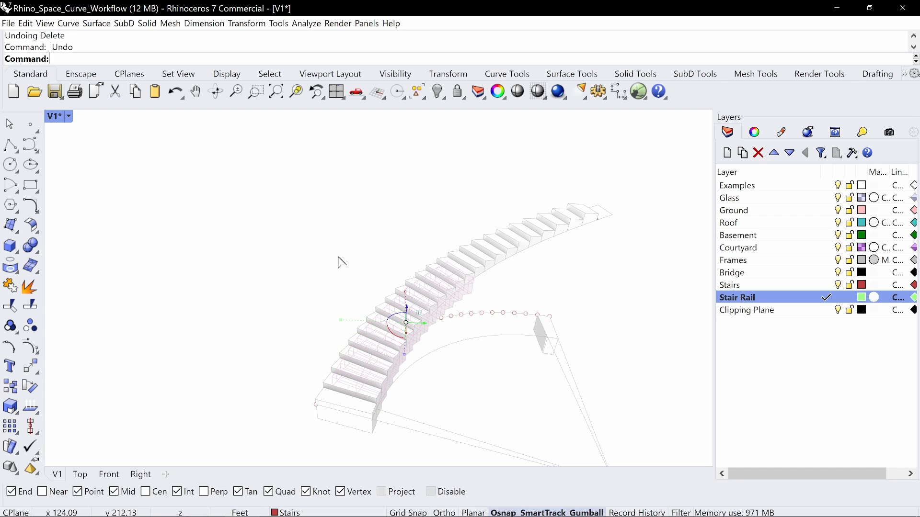
{"action": "key", "text": "ctrl+z"}
{"action": "key", "text": "ctrl+z"}
{"action": "key", "text": "ctrl+z"}
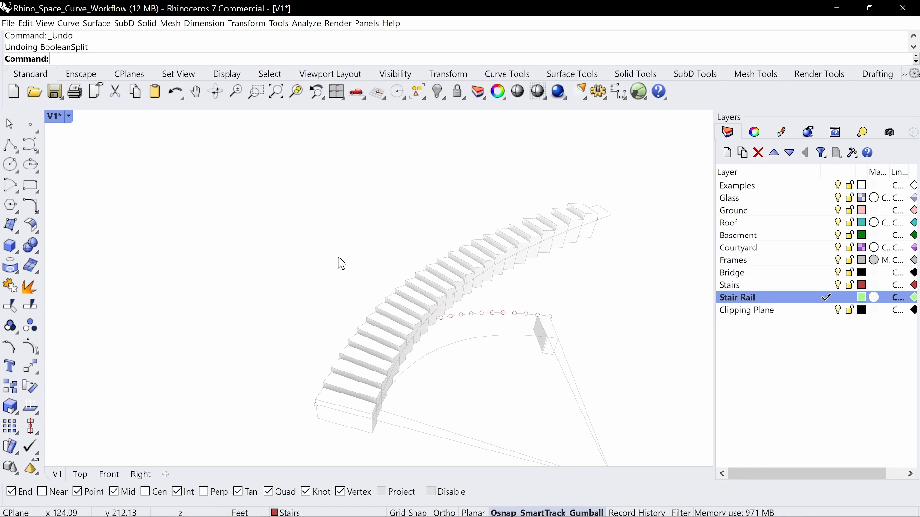
{"action": "key", "text": "Escape"}
- Delete the swept surface between the two rail curves and set the view's display mode to Shaded
{"action": "mouse_move", "coordinate": [403, 211]}
{"action": "right_mouse_down"}
{"action": "mouse_move", "coordinate": [425, 211]}
{"action": "mouse_move", "coordinate": [397, 203]}
{"action": "mouse_move", "coordinate": [413, 207]}
{"action": "right_mouse_up"}
{"action": "right_click_drag", "start_coordinate": [655, 211], "coordinate": [599, 219]}
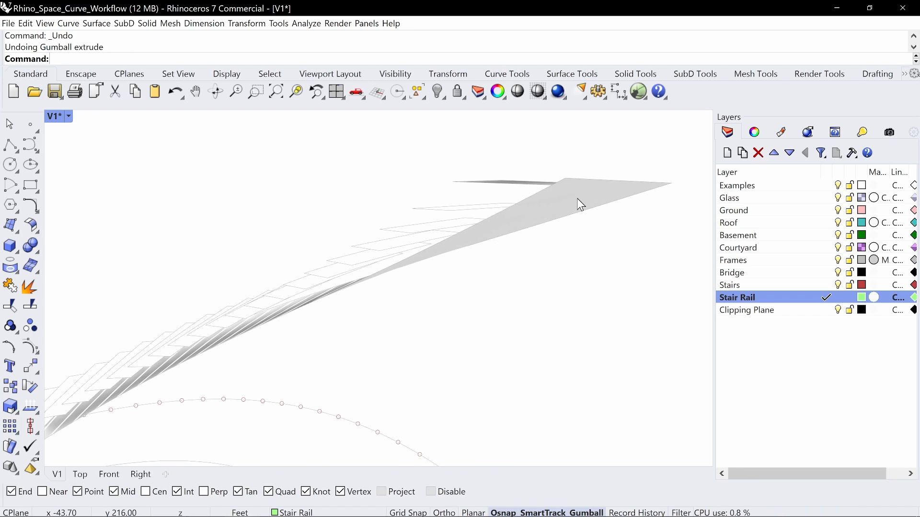
{"action": "left_click", "coordinate": [580, 202]}
{"action": "key", "text": "Delete"}
{"action": "left_click", "coordinate": [68, 117]}
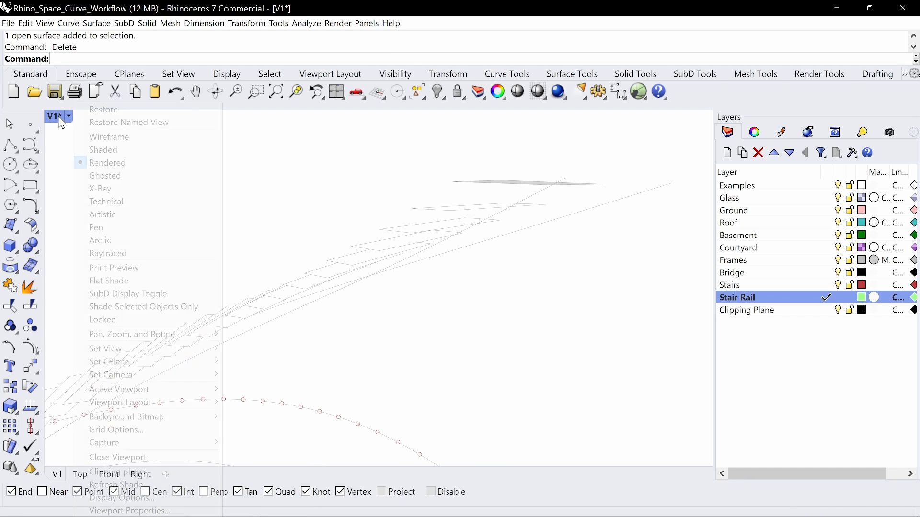
{"action": "left_click", "coordinate": [144, 148]}
{"action": "right_click_drag", "start_coordinate": [375, 256], "coordinate": [406, 262]}
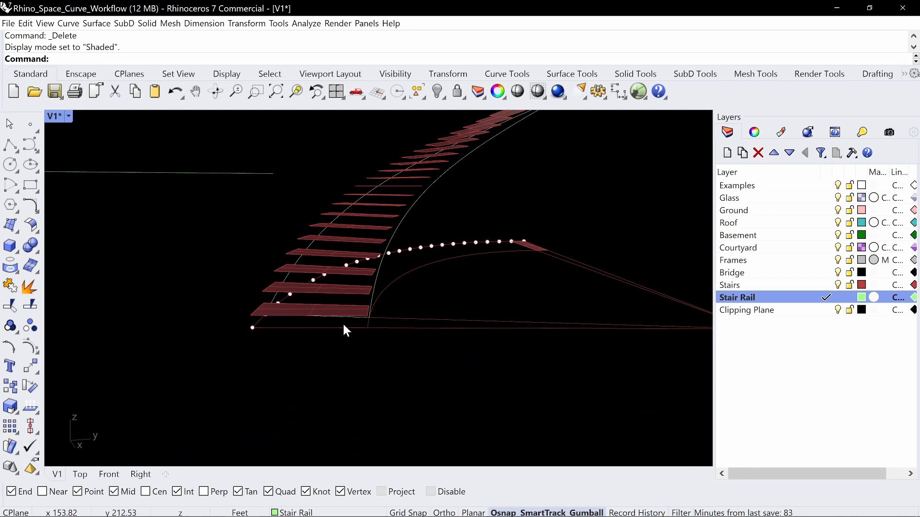
- Extrude the grouped tread surfaces 4 inches downward into separate solid steps
{"action": "left_click", "coordinate": [353, 307]}
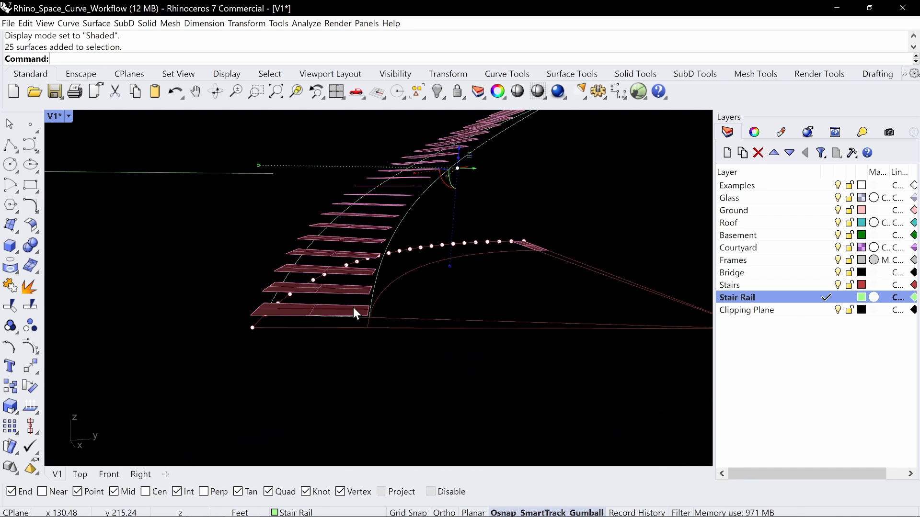
{"action": "left_click", "coordinate": [458, 159]}
{"action": "type", "text": "-4"}
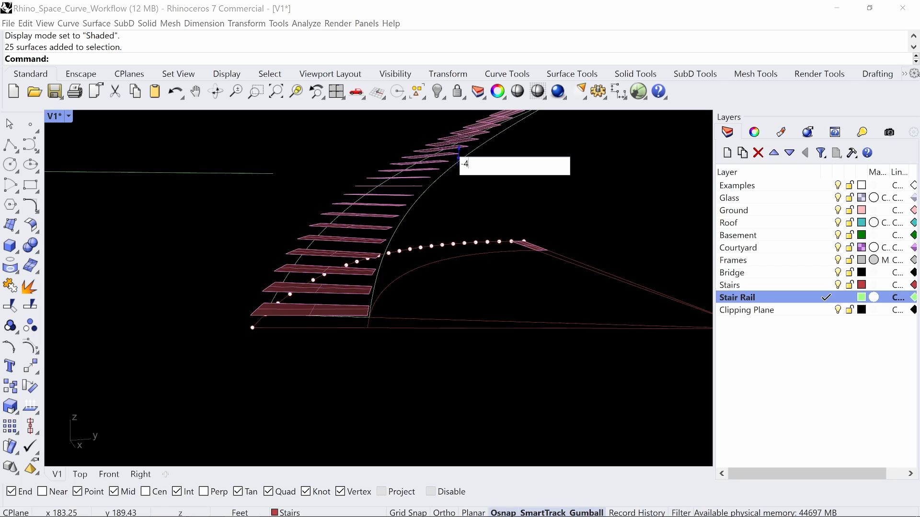
{"action": "key", "text": "Return"}
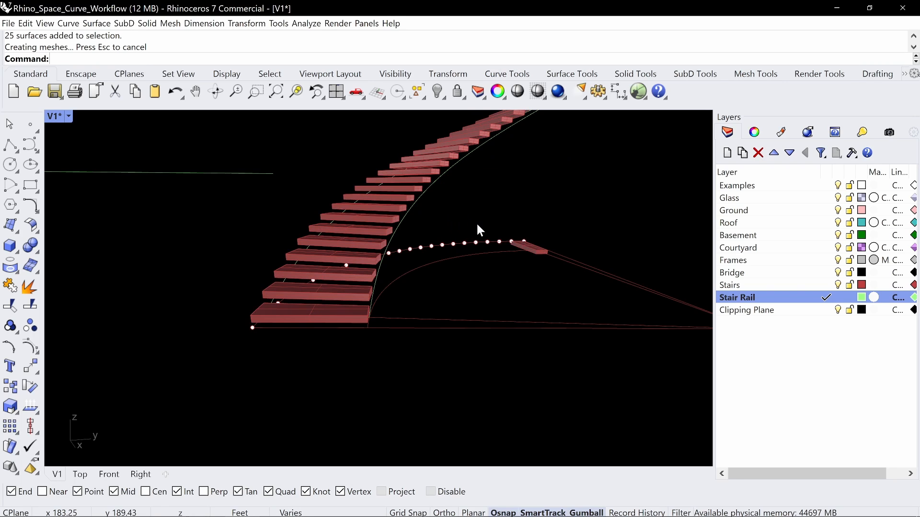
- Remove the stray solid step at the end of the dotted plan curve from its group and delete it
{"action": "right_click_drag", "start_coordinate": [422, 326], "coordinate": [439, 353]}
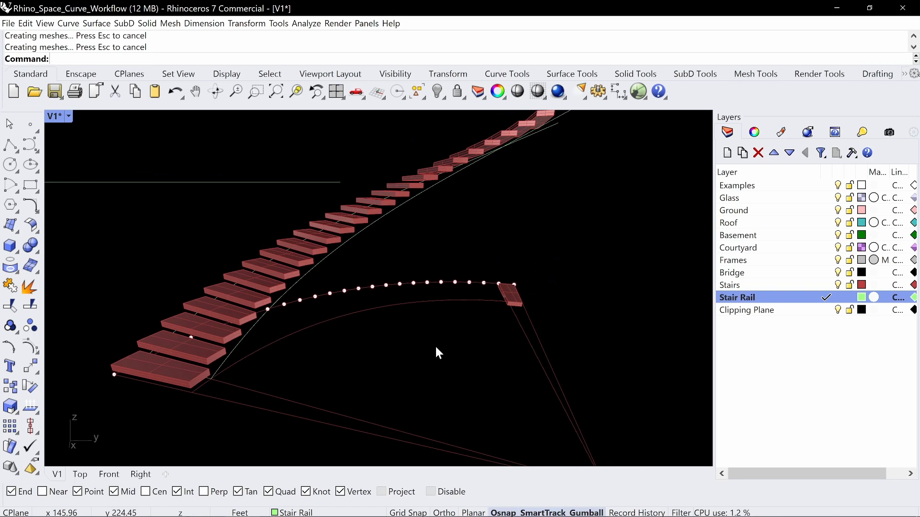
{"action": "key", "text": "Return"}
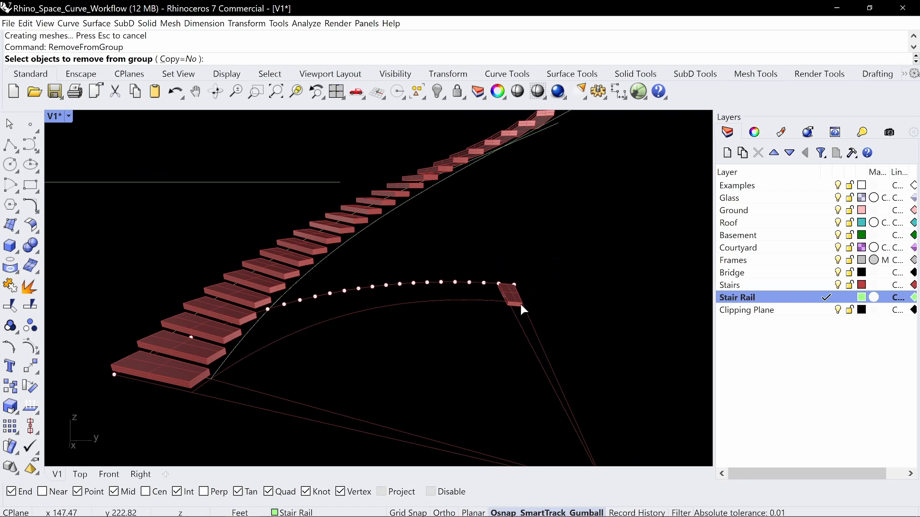
{"action": "left_click", "coordinate": [509, 293]}
{"action": "key", "text": "Return"}
{"action": "key", "text": "Delete"}
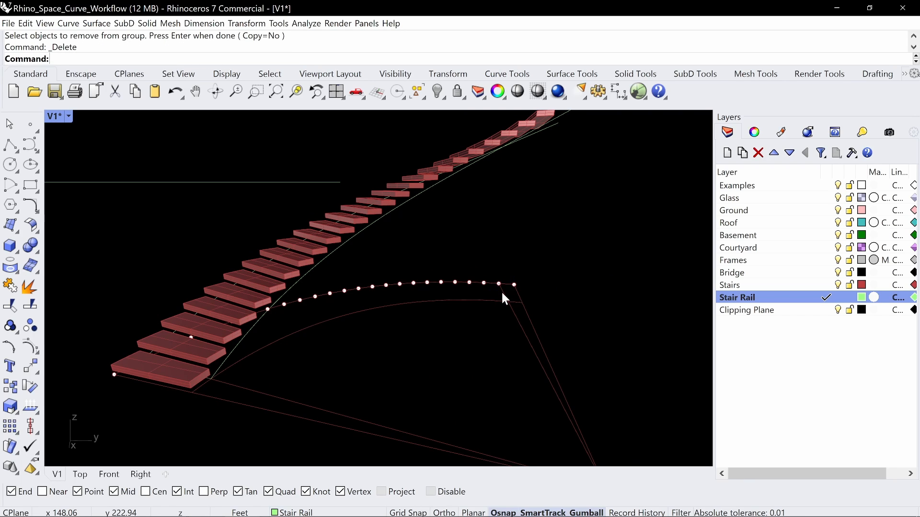
- Draw a vertical Helix of 0.25 turns with reverse twist around the stair's centre, up to the top tread, starting at the first tread's midpoint
{"action": "scroll", "coordinate": [502, 290], "scroll_direction": "down", "scroll_amount": 5}
{"action": "right_click_drag", "start_coordinate": [501, 290], "coordinate": [461, 243]}
{"action": "scroll", "coordinate": [510, 203], "scroll_direction": "up", "scroll_amount": 2}
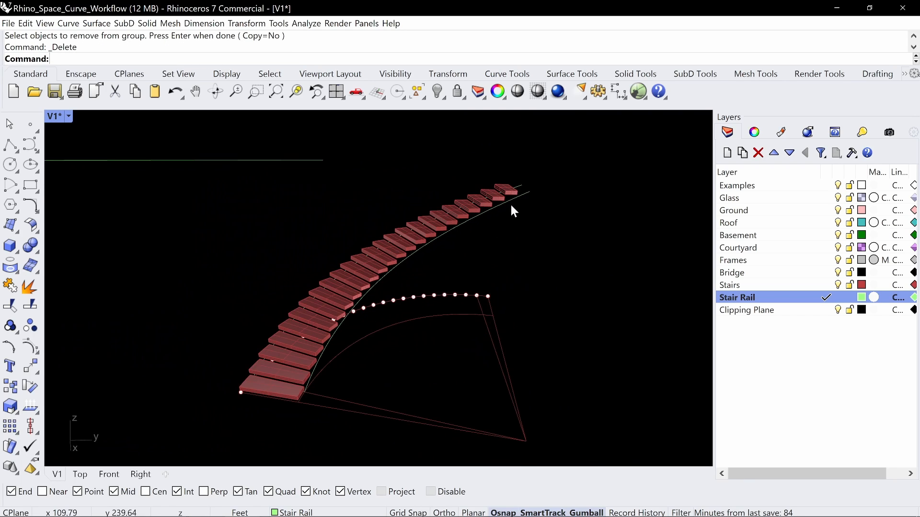
{"action": "left_click", "coordinate": [523, 196]}
{"action": "right_click_drag", "start_coordinate": [525, 196], "coordinate": [480, 197]}
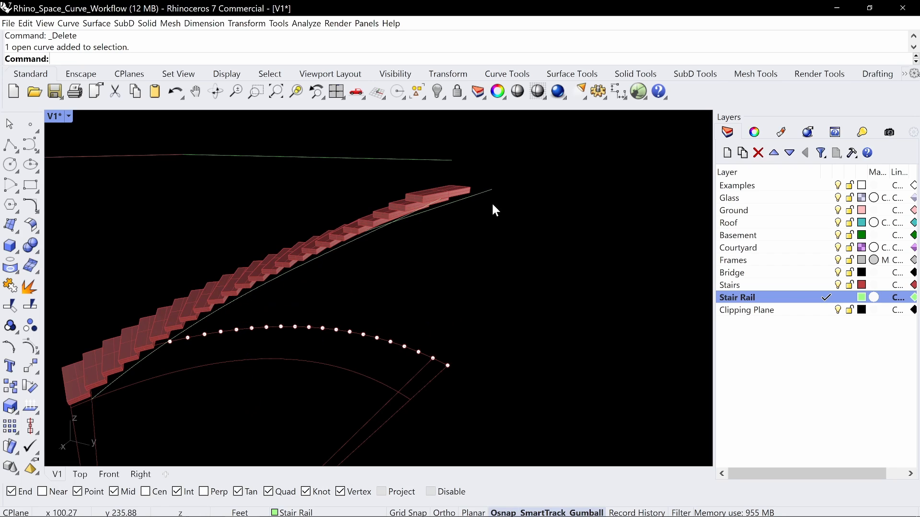
{"action": "key", "text": "Return"}
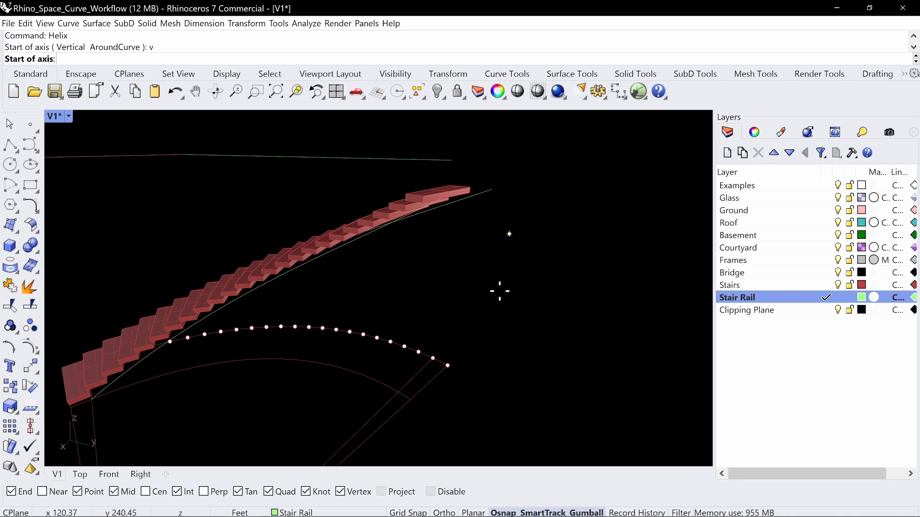
{"action": "scroll", "coordinate": [500, 291], "scroll_direction": "down", "scroll_amount": 5}
{"action": "right_click_drag", "start_coordinate": [501, 298], "coordinate": [546, 353]}
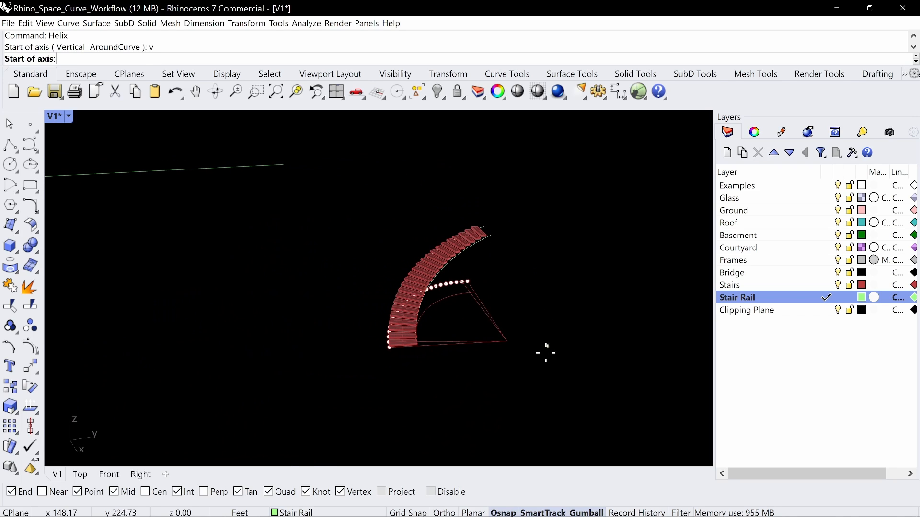
{"action": "left_click", "coordinate": [510, 345]}
{"action": "scroll", "coordinate": [503, 221], "scroll_direction": "up", "scroll_amount": 5}
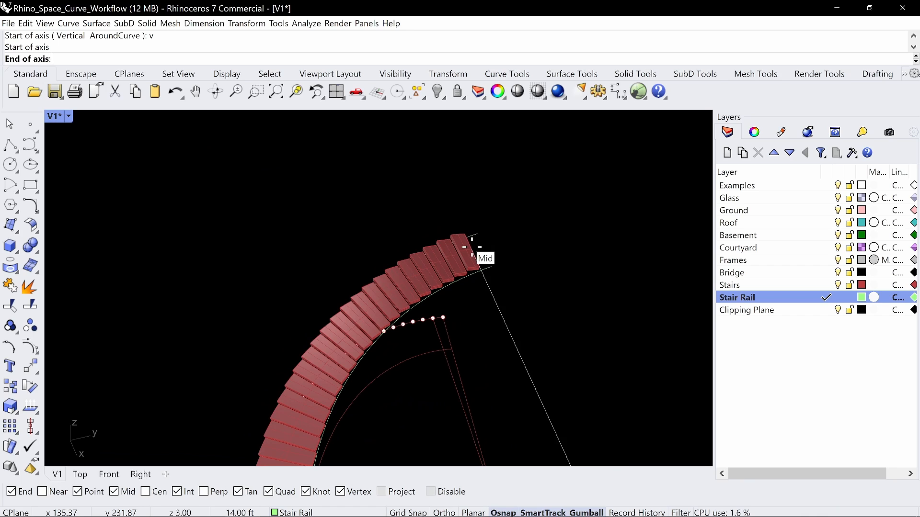
{"action": "left_click", "coordinate": [472, 246]}
{"action": "scroll", "coordinate": [273, 433], "scroll_direction": "up", "scroll_amount": 5}
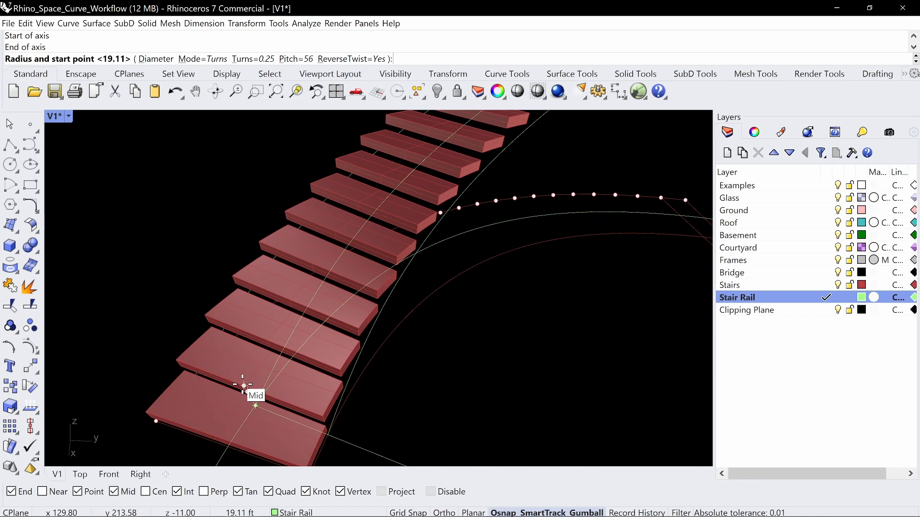
{"action": "right_click_drag", "start_coordinate": [244, 384], "coordinate": [339, 365]}
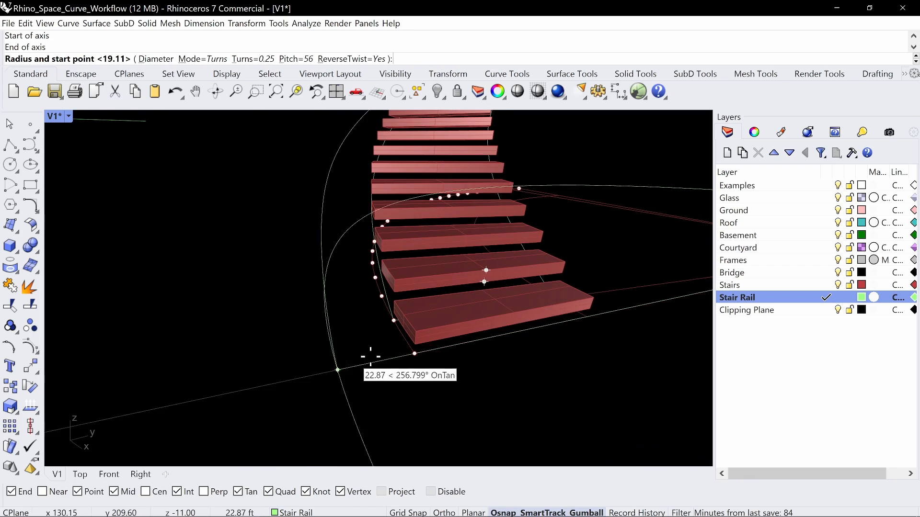
{"action": "left_click", "coordinate": [487, 292]}
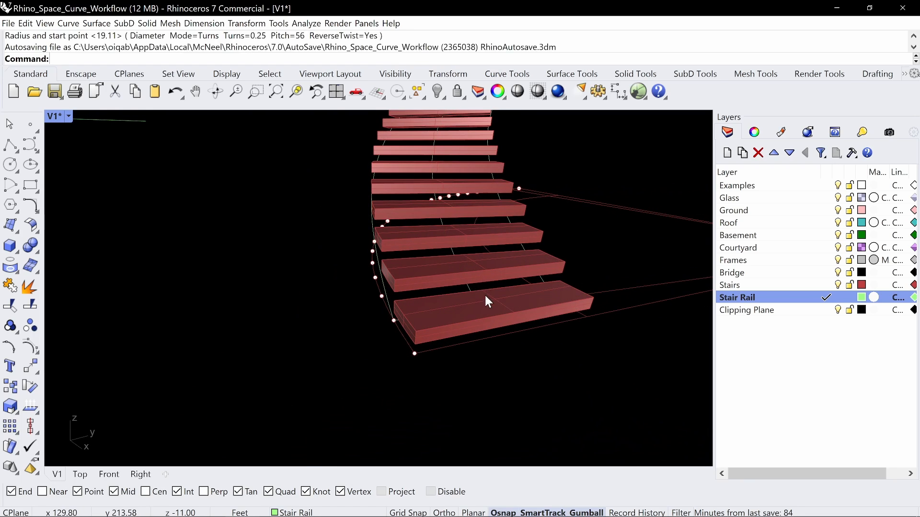
- Delete the leftover open curve at the staircase, keeping the inner, middle and outer helical curves
{"action": "right_click_drag", "start_coordinate": [485, 296], "coordinate": [416, 293]}
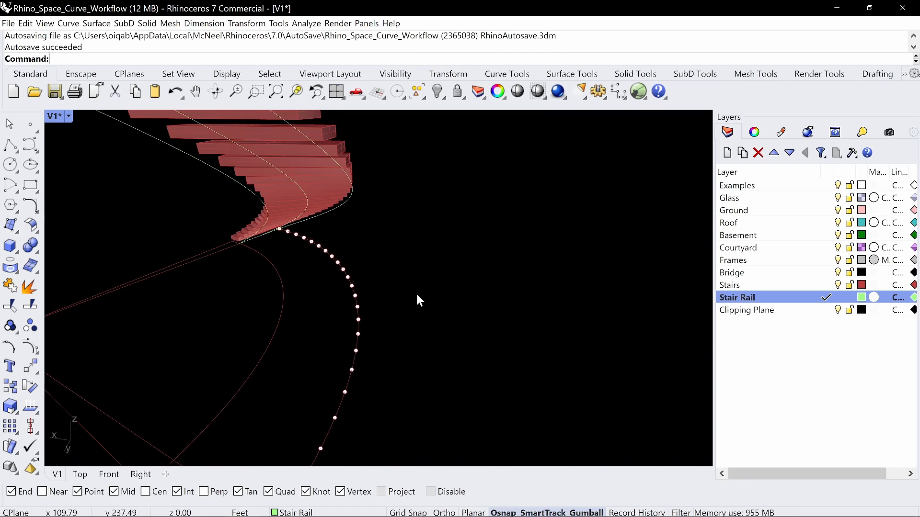
{"action": "key", "text": "Delete"}
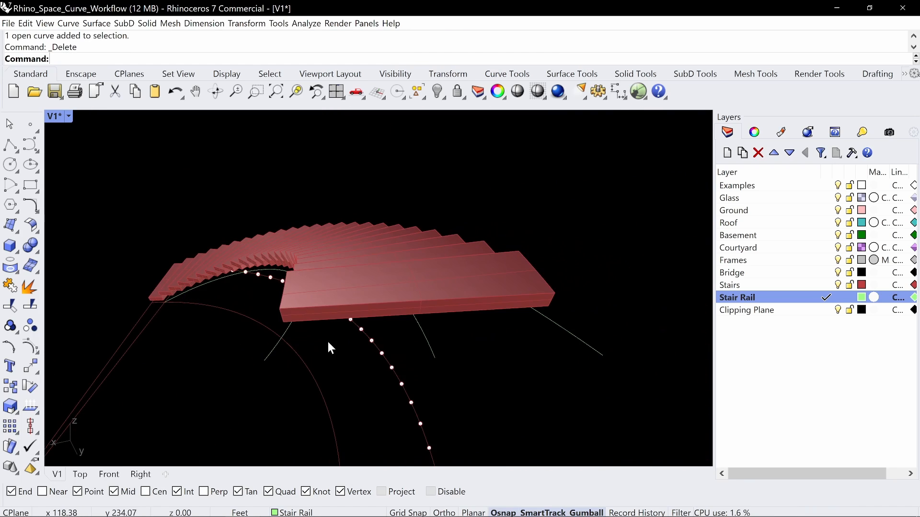
{"action": "right_click_drag", "start_coordinate": [330, 348], "coordinate": [415, 310]}
{"action": "left_click", "coordinate": [474, 240]}
{"action": "left_click", "coordinate": [485, 220]}
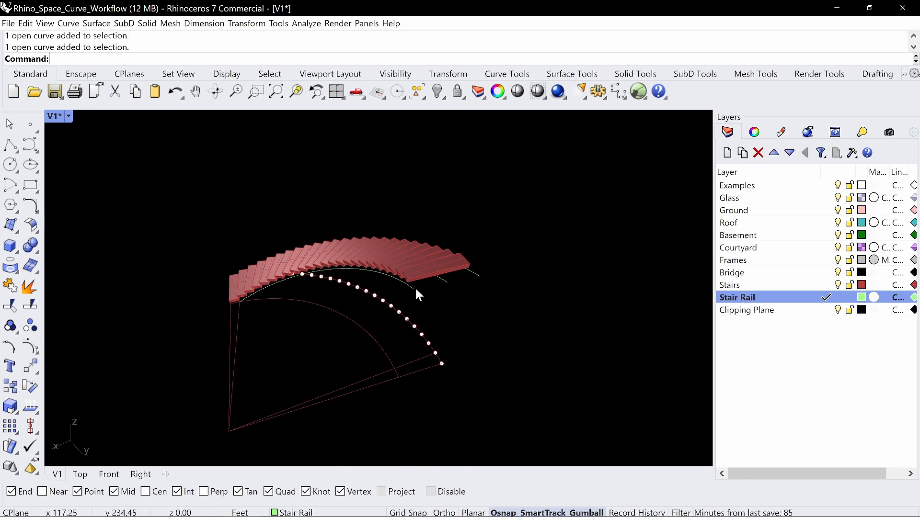
- Offset the inner helical rail curve 4 inches toward the middle of the stair
{"action": "scroll", "coordinate": [423, 282], "scroll_direction": "up", "scroll_amount": 3}
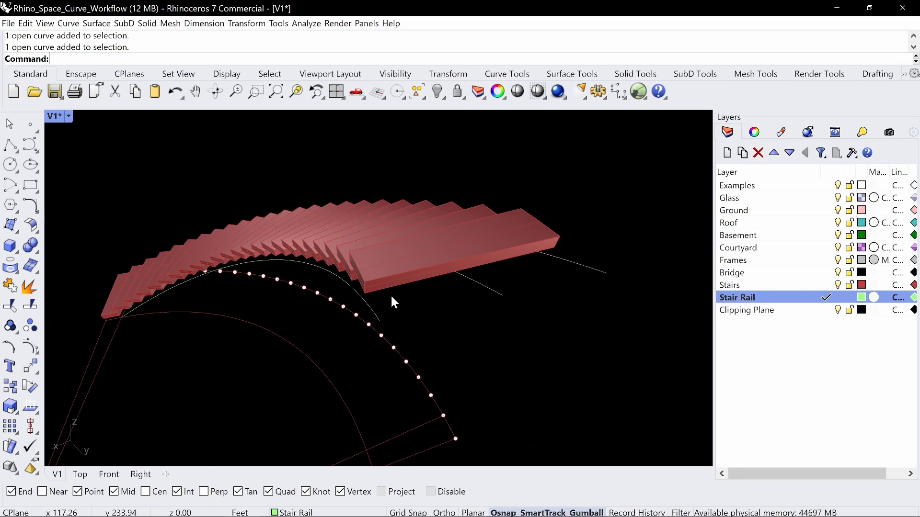
{"action": "right_click_drag", "start_coordinate": [391, 297], "coordinate": [431, 309]}
{"action": "key", "text": "Return"}
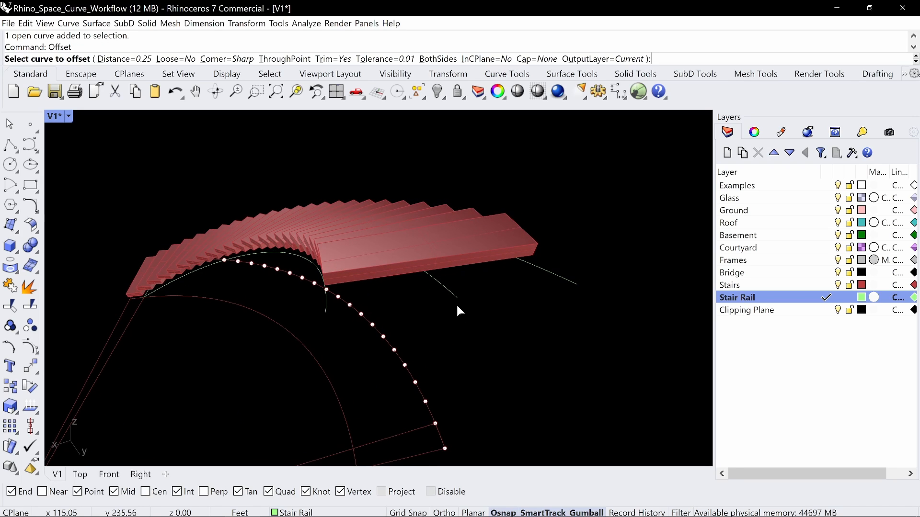
{"action": "type", "text": "4\""}
{"action": "key", "text": "Return"}
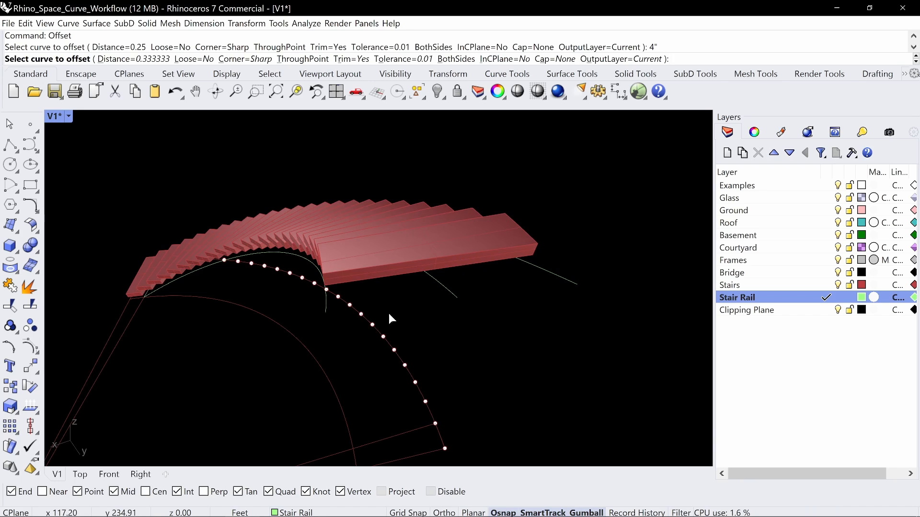
{"action": "mouse_move", "coordinate": [389, 313]}
{"action": "right_mouse_down"}
{"action": "mouse_move", "coordinate": [341, 298]}
{"action": "mouse_move", "coordinate": [383, 300]}
{"action": "mouse_move", "coordinate": [374, 317]}
{"action": "right_mouse_up"}
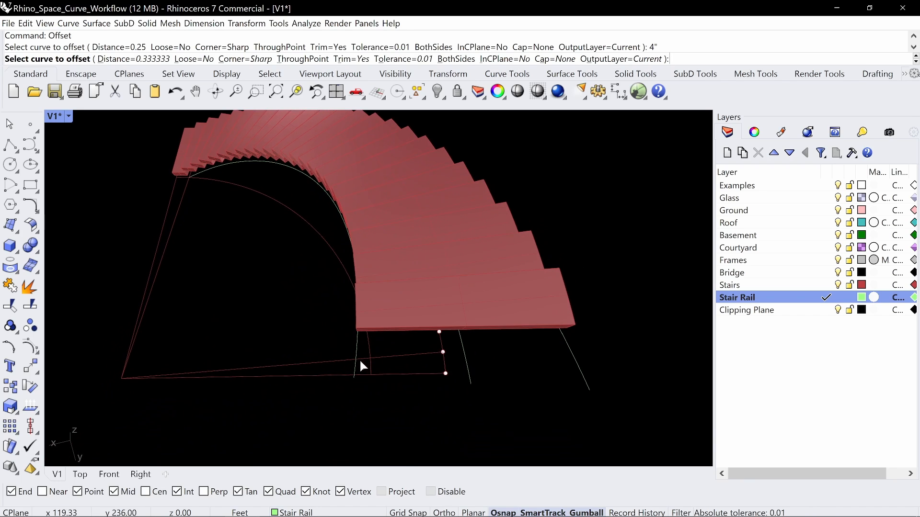
{"action": "left_click", "coordinate": [357, 349]}
{"action": "left_click", "coordinate": [476, 349]}
- Offset the outer helical rail curve 4 inches toward the middle of the stair
{"action": "key", "text": "Return"}
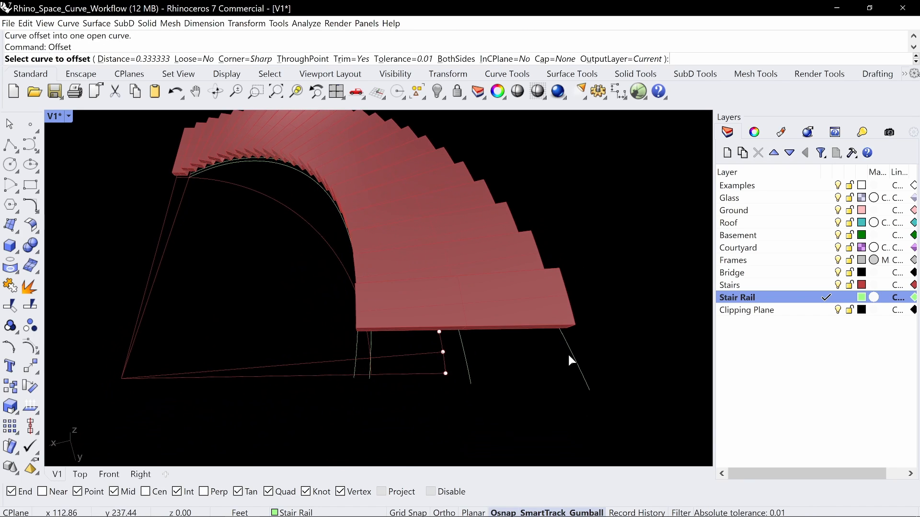
{"action": "left_click", "coordinate": [568, 353]}
{"action": "left_click", "coordinate": [550, 330]}
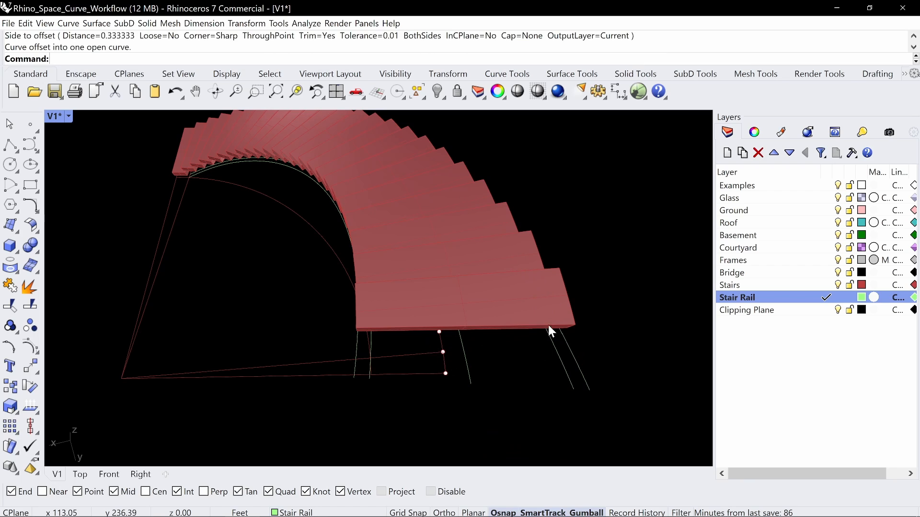
- Extrude the middle helical curve and the two inset offset curves 6 inches vertically into support surfaces
{"action": "left_click", "coordinate": [372, 343]}
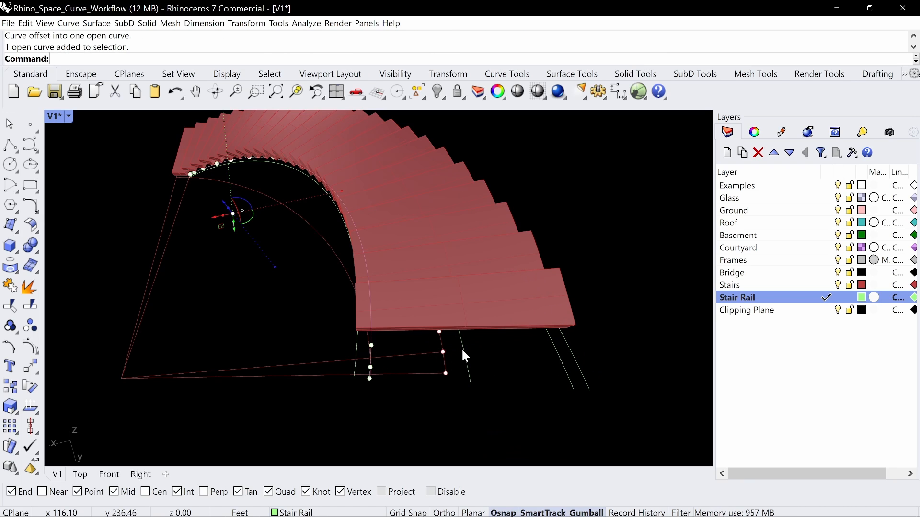
{"action": "left_click", "coordinate": [462, 347], "text": "shift"}
{"action": "right_click_drag", "start_coordinate": [563, 365], "coordinate": [413, 257]}
{"action": "scroll", "coordinate": [393, 280], "scroll_direction": "up", "scroll_amount": 4}
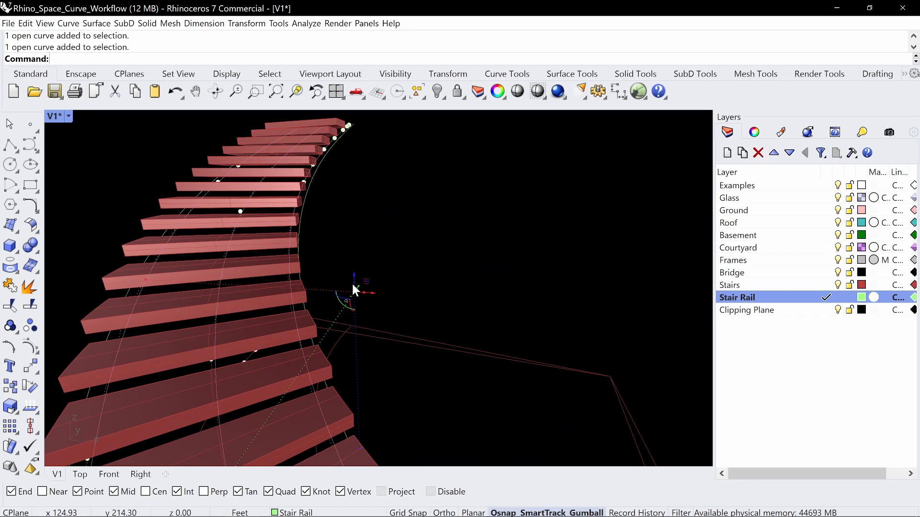
{"action": "left_click", "coordinate": [353, 282]}
{"action": "type", "text": "6\""}
{"action": "key", "text": "Return"}
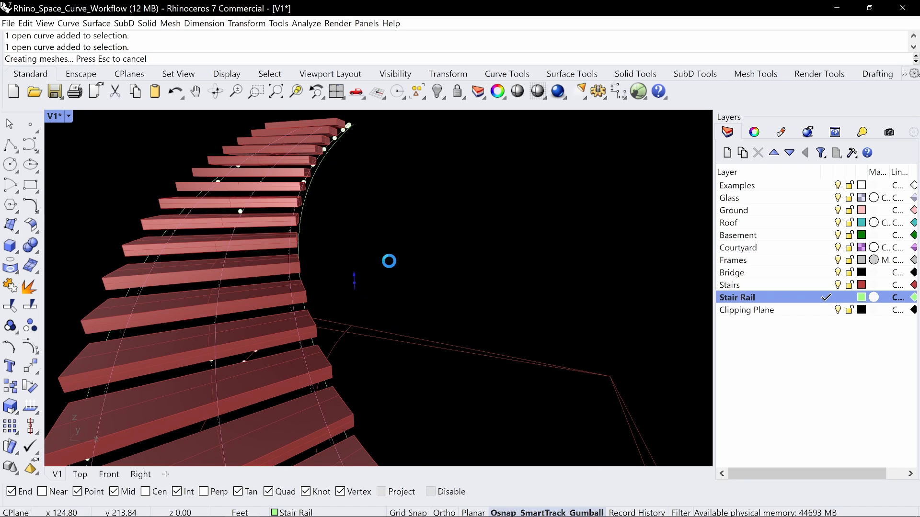
{"action": "left_click", "coordinate": [382, 259]}
{"action": "scroll", "coordinate": [382, 259], "scroll_direction": "down", "scroll_amount": 4}
{"action": "right_click_drag", "start_coordinate": [379, 260], "coordinate": [301, 253]}
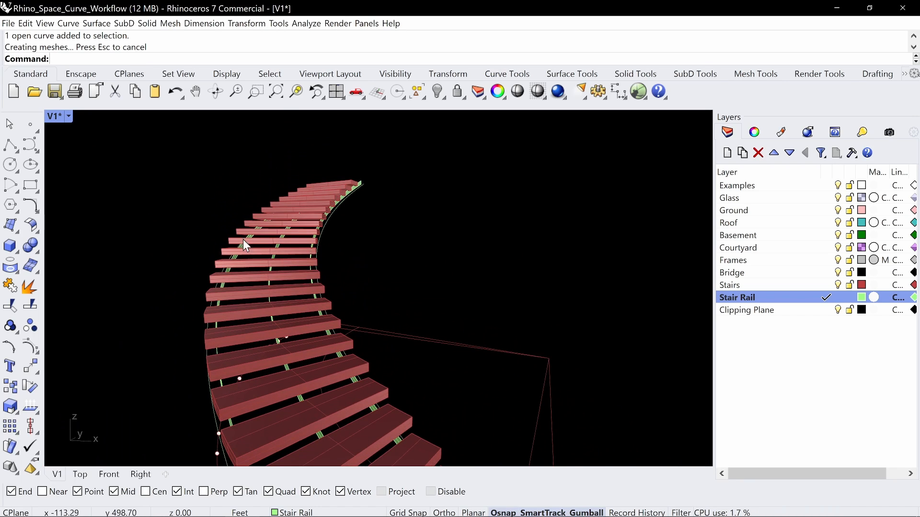
- Thicken the inner support surface into a solid with OffsetSrf at a distance of 0.166667 feet (2 inches)
{"action": "scroll", "coordinate": [244, 241], "scroll_direction": "up", "scroll_amount": 7}
{"action": "right_click_drag", "start_coordinate": [255, 213], "coordinate": [314, 373]}
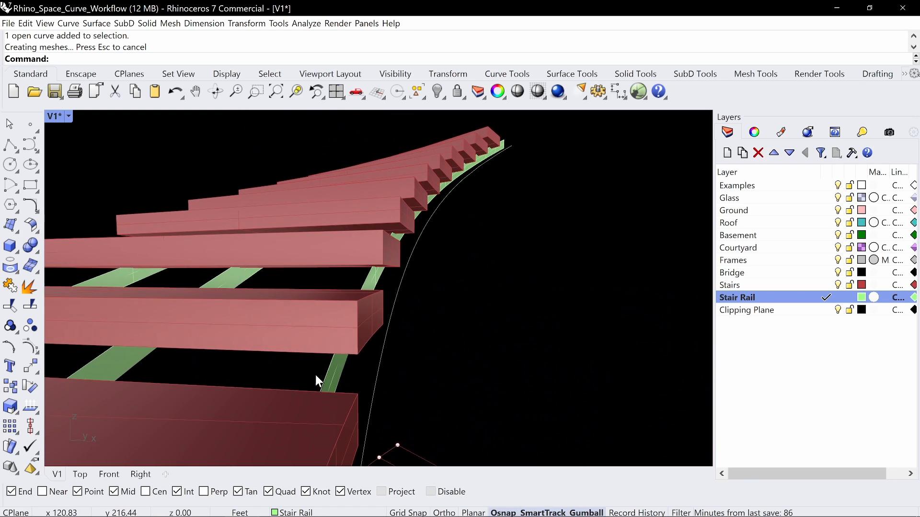
{"action": "right_click_drag", "start_coordinate": [375, 292], "coordinate": [361, 338]}
{"action": "left_click", "coordinate": [436, 246]}
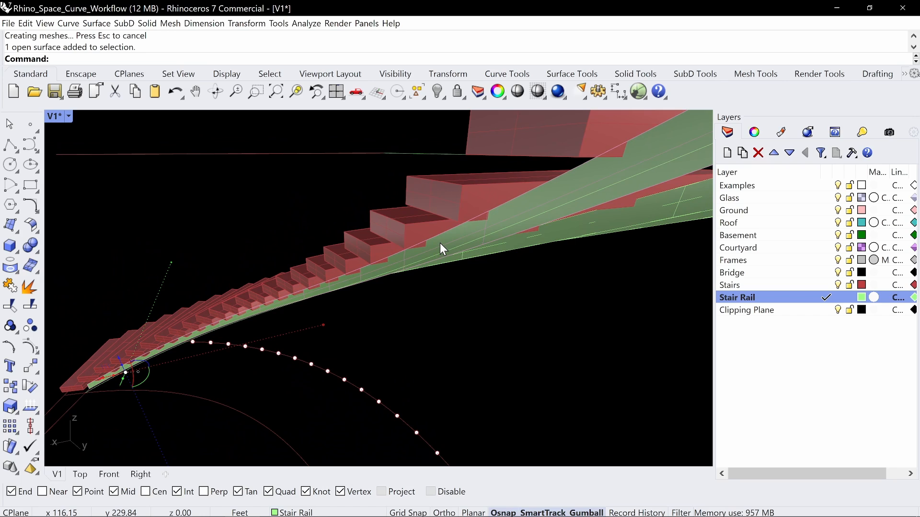
{"action": "type", "text": "Off"}
{"action": "key", "text": "Down"}
{"action": "key", "text": "Down"}
{"action": "key", "text": "Down"}
{"action": "key", "text": "Down"}
{"action": "key", "text": "Return"}
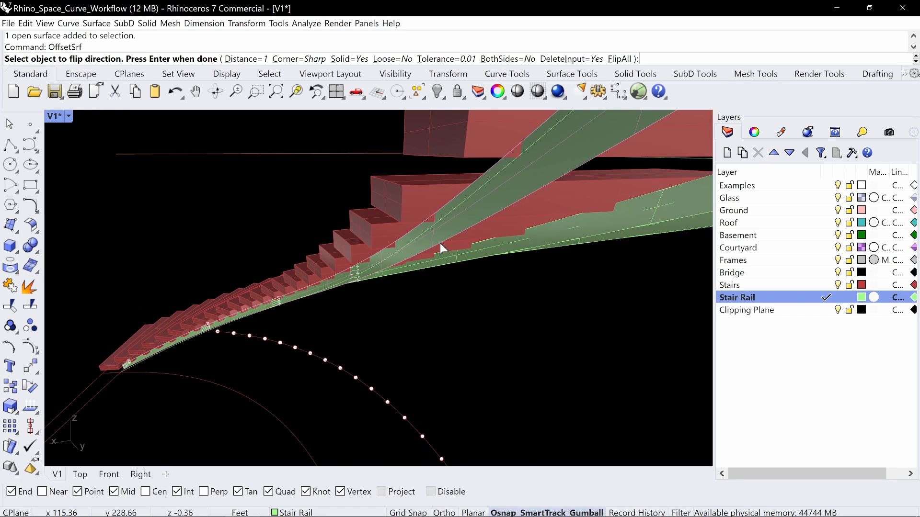
{"action": "scroll", "coordinate": [411, 265], "scroll_direction": "down", "scroll_amount": 5}
{"action": "right_click_drag", "start_coordinate": [433, 260], "coordinate": [438, 287]}
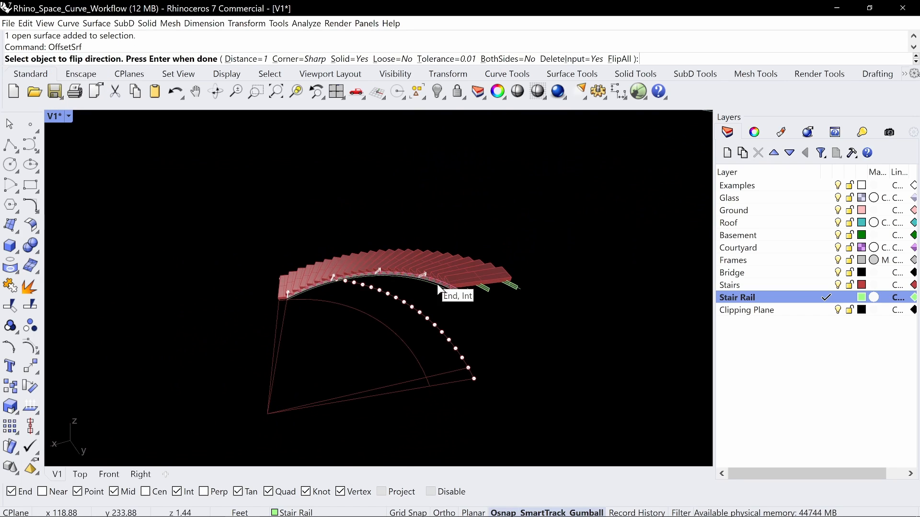
{"action": "scroll", "coordinate": [445, 282], "scroll_direction": "up", "scroll_amount": 3}
{"action": "right_click_drag", "start_coordinate": [509, 297], "coordinate": [503, 328]}
{"action": "key", "text": "Return"}
{"action": "key", "text": "Return"}
{"action": "scroll", "coordinate": [498, 321], "scroll_direction": "up", "scroll_amount": 3}
- Offset the outer support surface into a solid at 0.166667 feet with the offset direction flipped
{"action": "key", "text": "Return"}
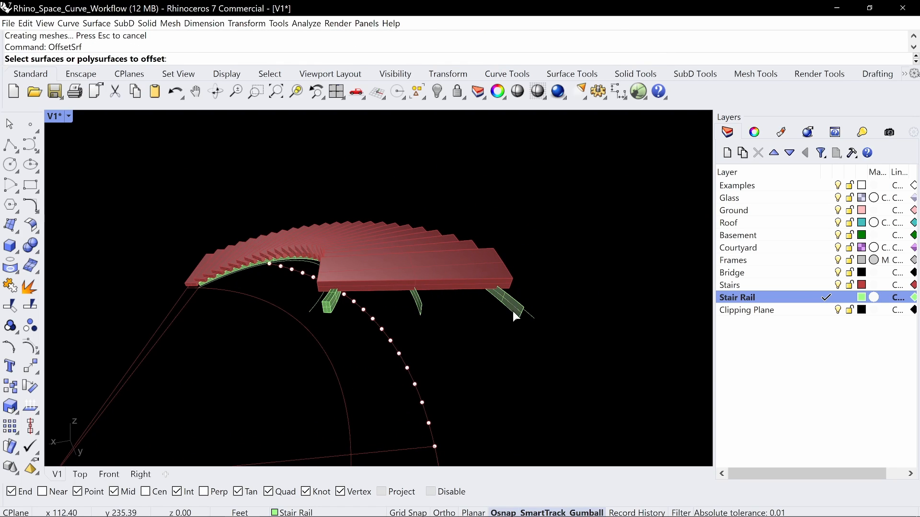
{"action": "left_click", "coordinate": [510, 308]}
{"action": "key", "text": "Return"}
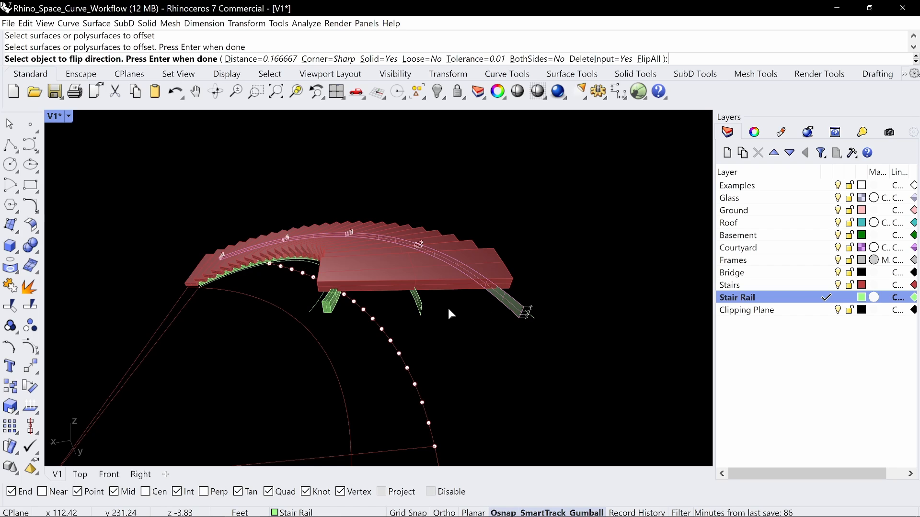
{"action": "type", "text": "f"}
{"action": "key", "text": "Return"}
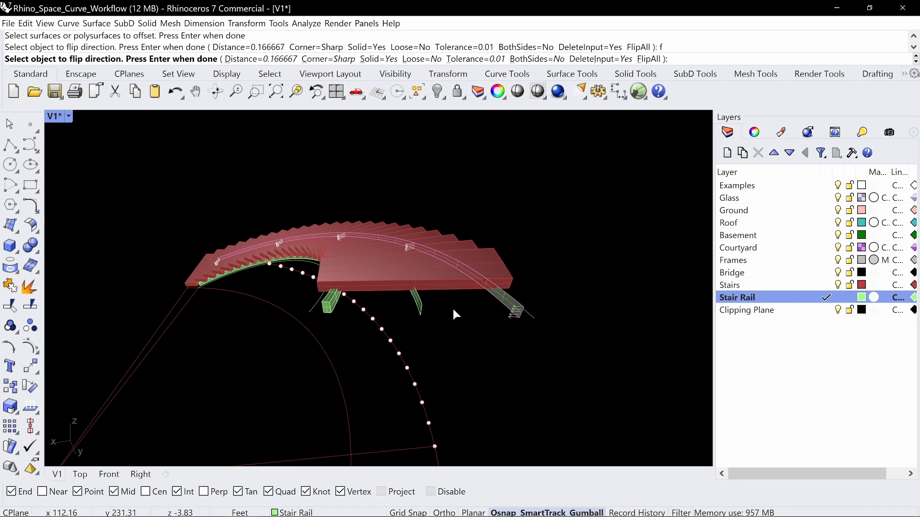
{"action": "key", "text": "Return"}
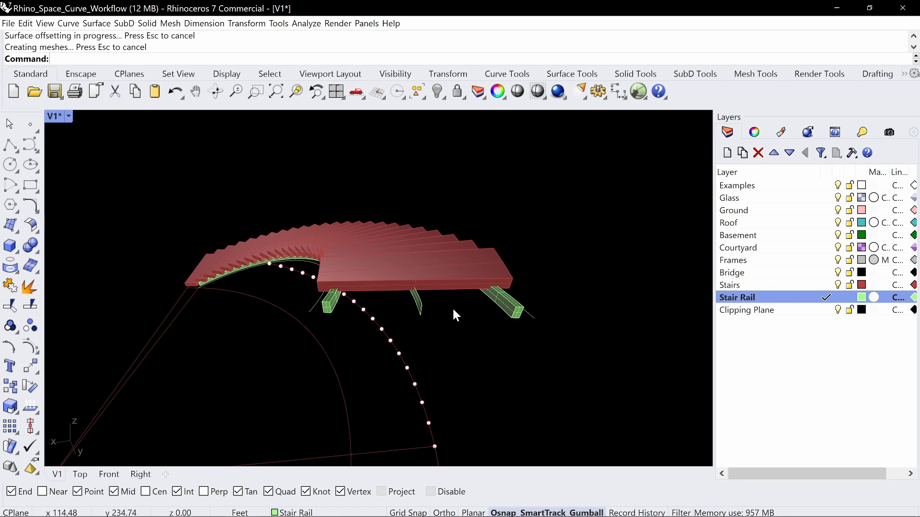
- Undo the solid offsets and the extrusion of the support surfaces
{"action": "right_click_drag", "start_coordinate": [467, 274], "coordinate": [490, 265]}
{"action": "scroll", "coordinate": [483, 199], "scroll_direction": "up", "scroll_amount": 2}
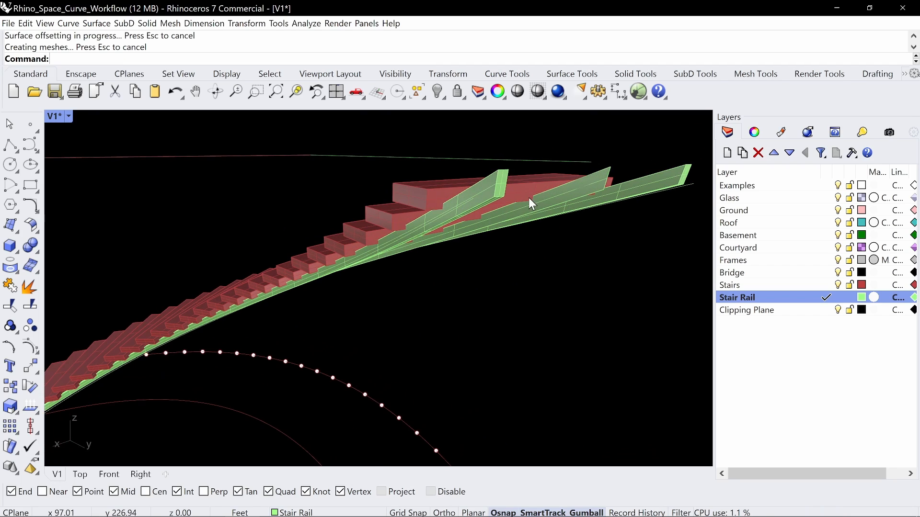
{"action": "key", "text": "ctrl+z"}
{"action": "key", "text": "ctrl+z"}
- Reselect the middle helical curve and the two inset offset curves and extrude them vertically into new support surfaces
{"action": "right_click_drag", "start_coordinate": [527, 211], "coordinate": [552, 212]}
{"action": "left_click", "coordinate": [616, 267]}
{"action": "mouse_move", "coordinate": [671, 230]}
{"action": "right_mouse_down"}
{"action": "mouse_move", "coordinate": [690, 212]}
{"action": "mouse_move", "coordinate": [668, 228]}
{"action": "right_mouse_up"}
{"action": "right_click_drag", "start_coordinate": [566, 253], "coordinate": [525, 306]}
{"action": "left_click", "coordinate": [460, 315], "text": "shift"}
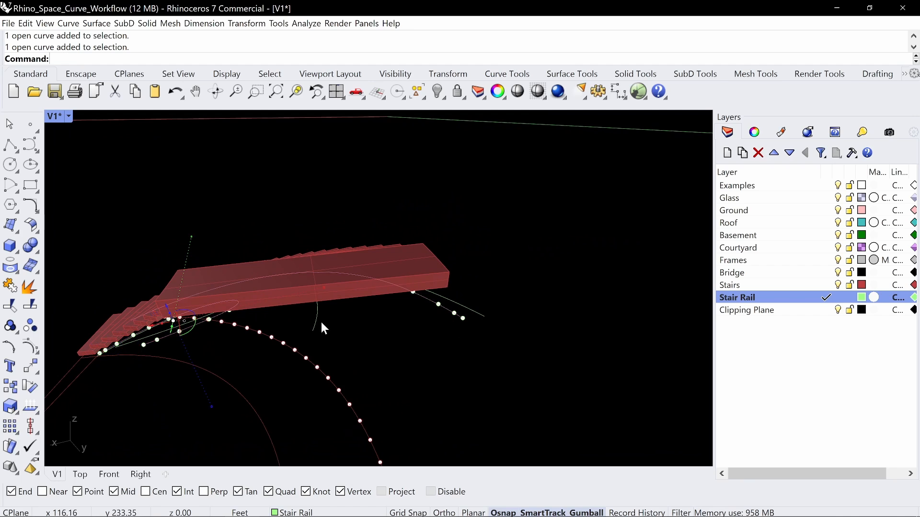
{"action": "right_click_drag", "start_coordinate": [320, 320], "coordinate": [447, 293]}
{"action": "scroll", "coordinate": [447, 293], "scroll_direction": "down", "scroll_amount": 5}
{"action": "right_click_drag", "start_coordinate": [447, 293], "coordinate": [533, 326], "text": "shift"}
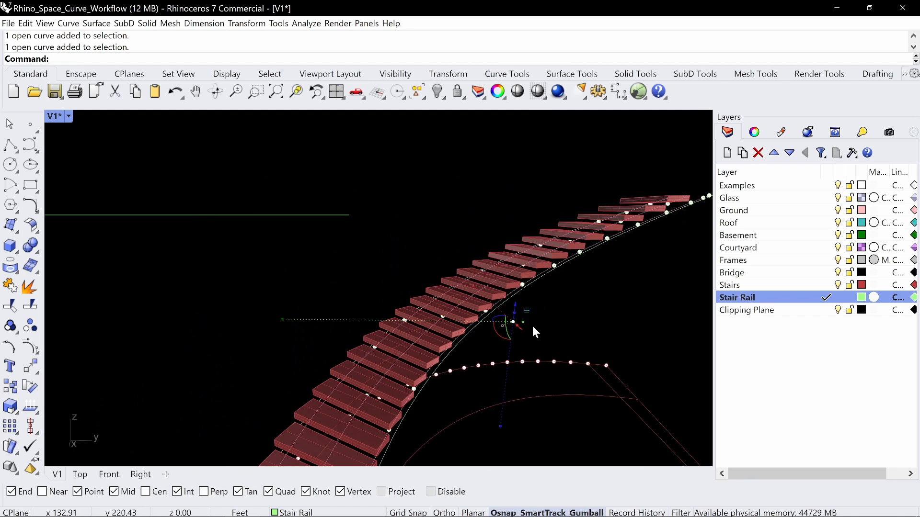
{"action": "left_click", "coordinate": [512, 311]}
{"action": "key", "text": "Return"}
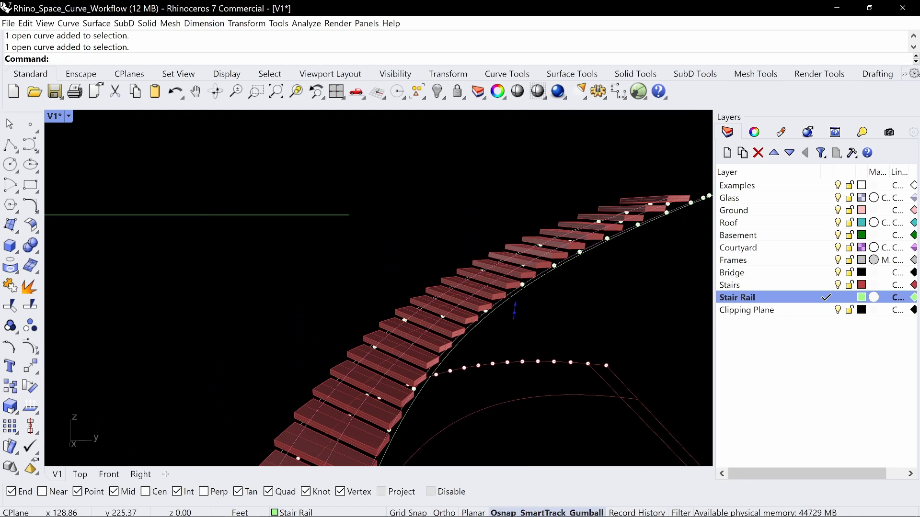
{"action": "left_click", "coordinate": [631, 281]}
{"action": "right_click_drag", "start_coordinate": [629, 280], "coordinate": [372, 336]}
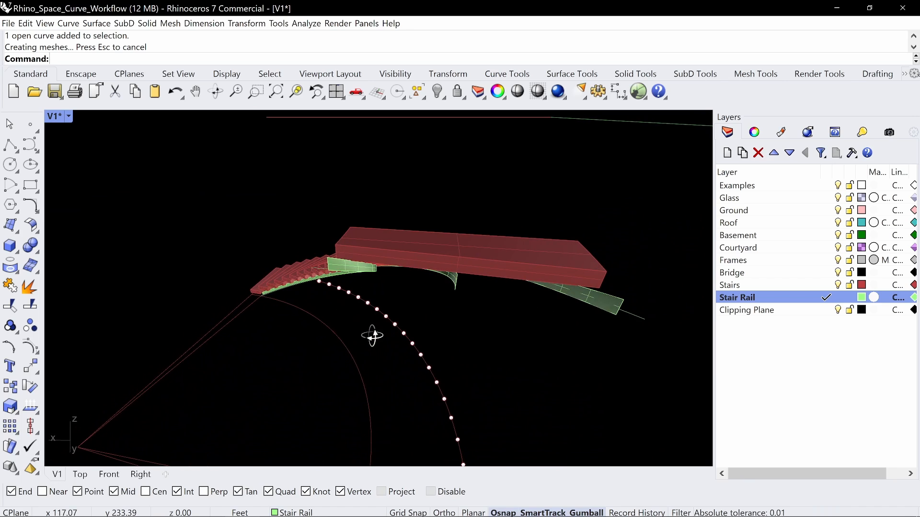
{"action": "type", "text": "ffset"}
{"action": "key", "text": "Return"}
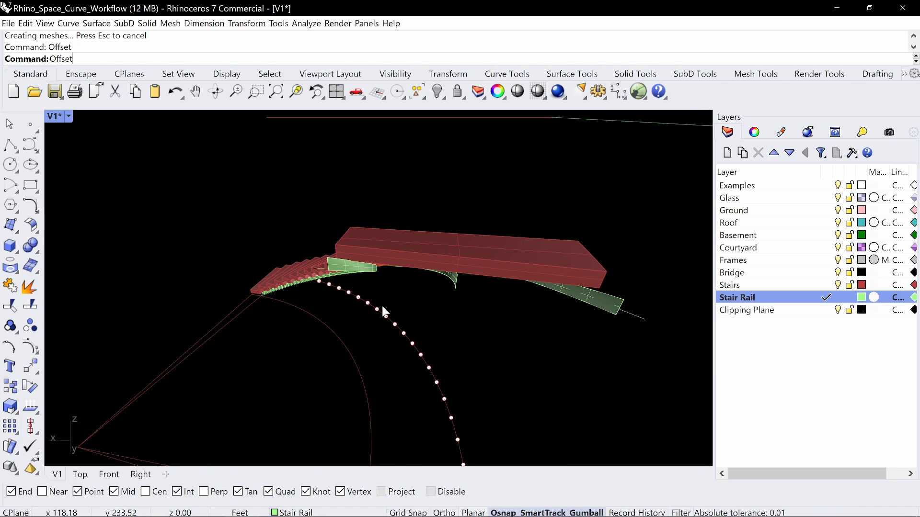
{"action": "right_click_drag", "start_coordinate": [359, 294], "coordinate": [514, 338]}
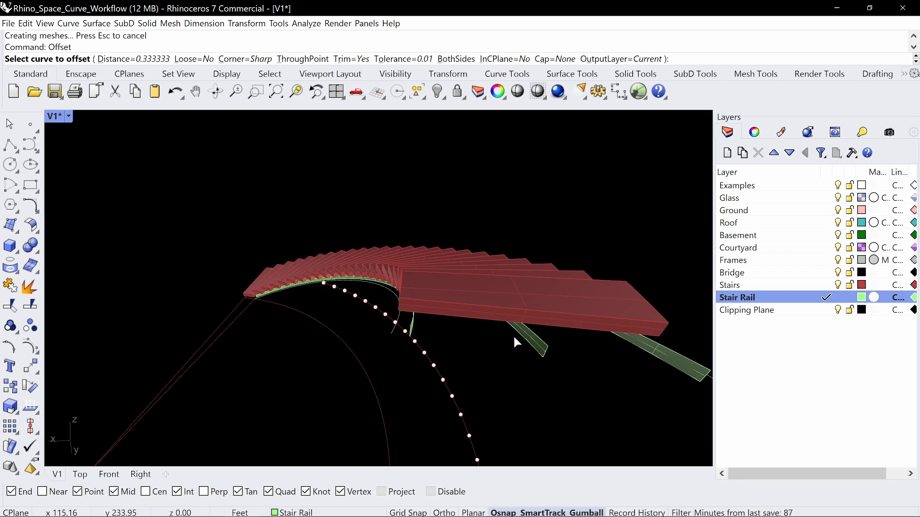
{"action": "left_click", "coordinate": [415, 318]}
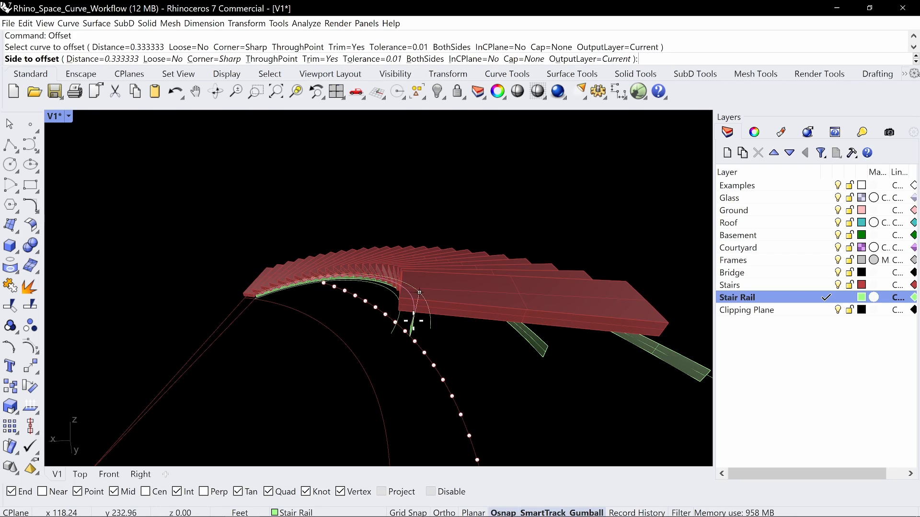
{"action": "key", "text": "Escape"}
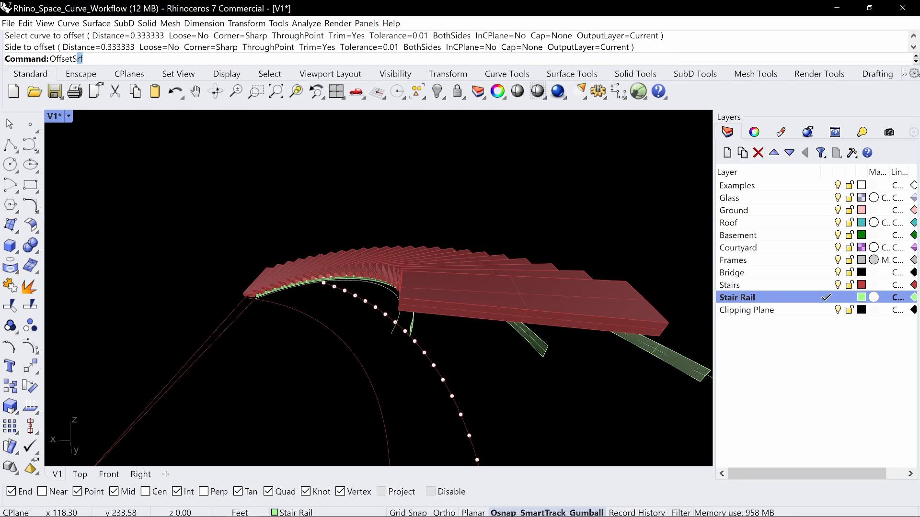
- Offset the inner support surface 1.5 inches into a solid stringer with OffsetSrf
{"action": "key", "text": "Return"}
{"action": "scroll", "coordinate": [439, 337], "scroll_direction": "up", "scroll_amount": 4}
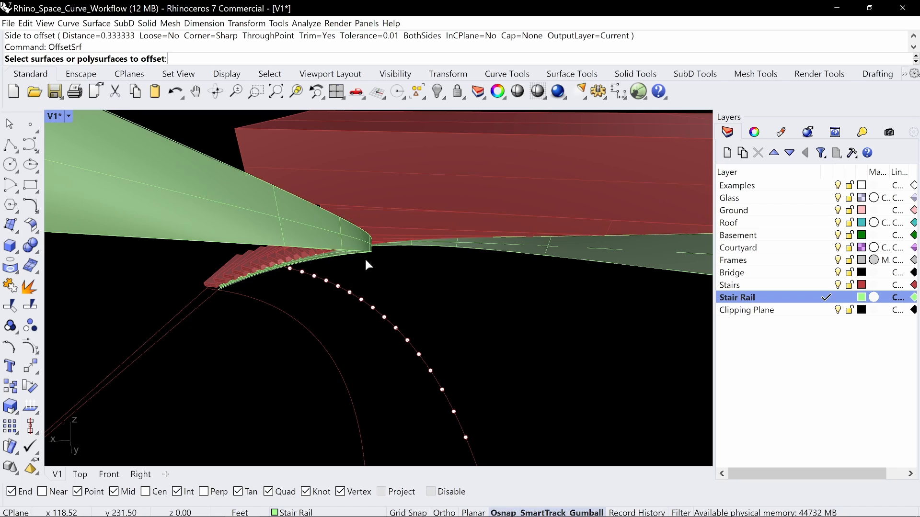
{"action": "left_click", "coordinate": [343, 244]}
{"action": "scroll", "coordinate": [343, 244], "scroll_direction": "down", "scroll_amount": 4}
{"action": "key", "text": "Return"}
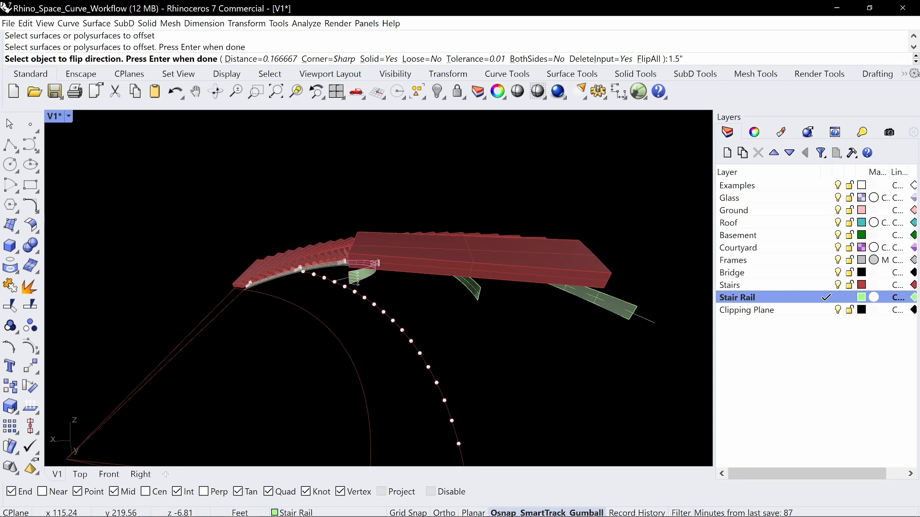
{"action": "key", "text": "Return"}
- Offset the outer support surface into a solid at 0.125 feet (1.5 inches) with the direction flipped
{"action": "key", "text": "Return"}
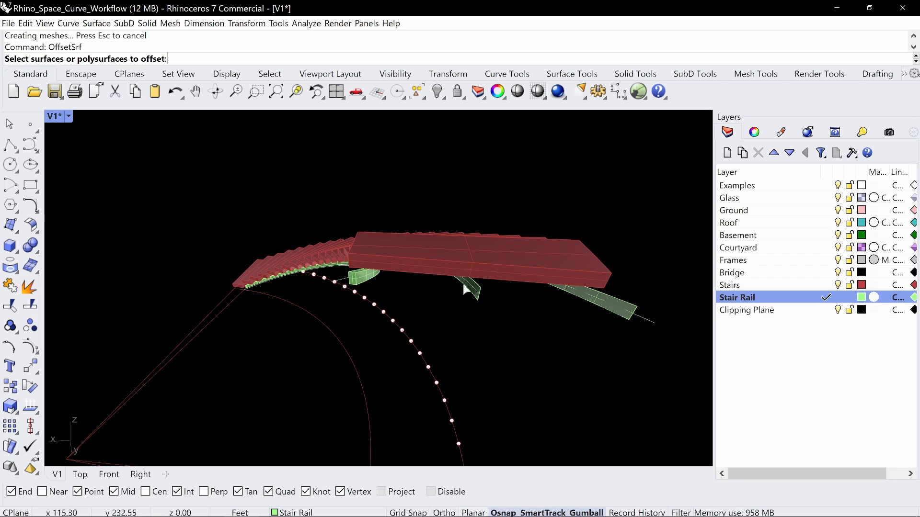
{"action": "left_click", "coordinate": [614, 314]}
{"action": "key", "text": "Return"}
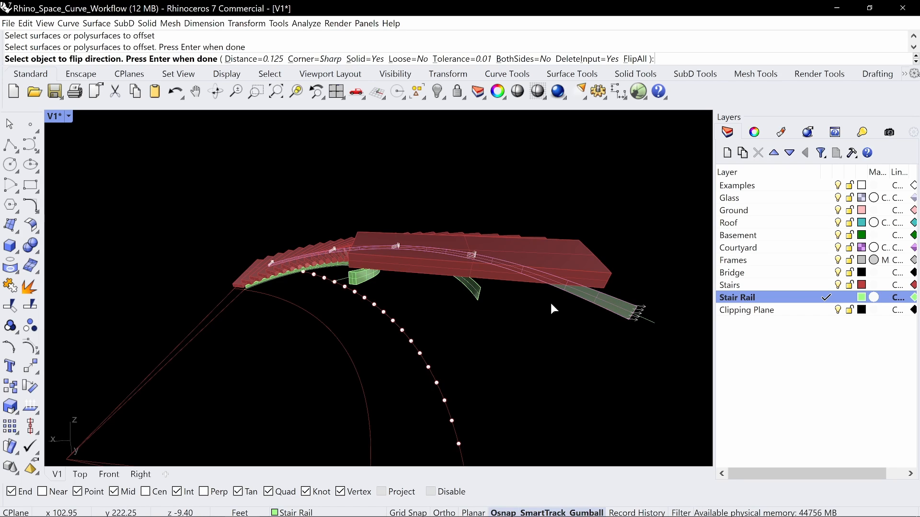
{"action": "type", "text": "f"}
{"action": "key", "text": "Return"}
{"action": "key", "text": "Return"}
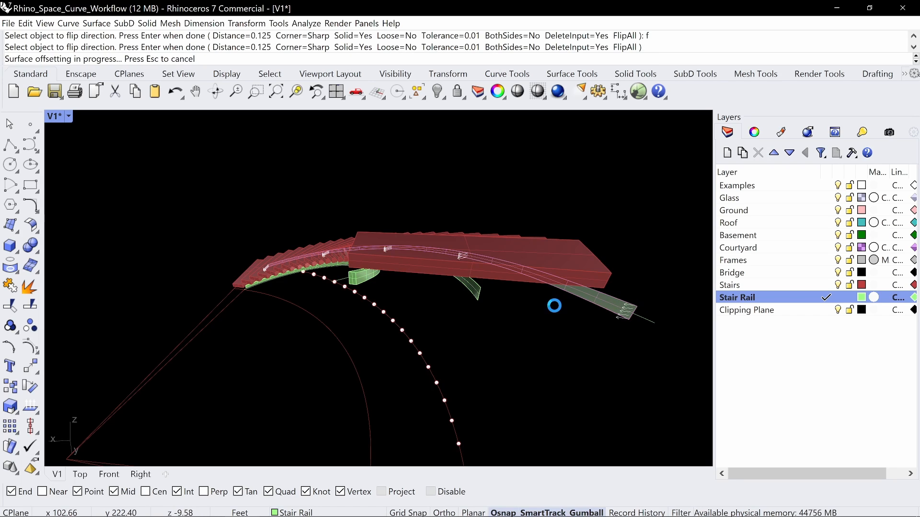
- Offset the middle support surface 0.75 inches to both sides as a solid
{"action": "key", "text": "Return"}
{"action": "left_click", "coordinate": [468, 286]}
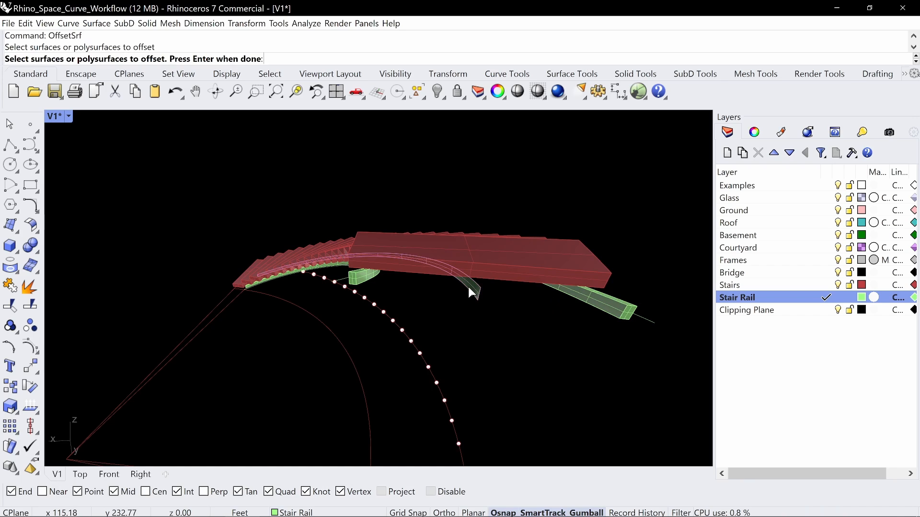
{"action": "key", "text": "Return"}
{"action": "type", "text": "b"}
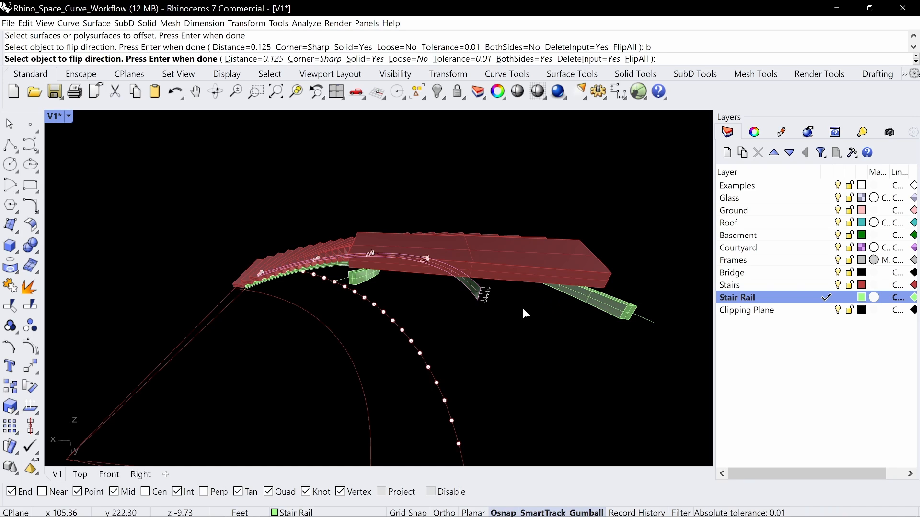
{"action": "type", "text": ".75"}
{"action": "key", "text": "Return"}
{"action": "key", "text": "Return"}
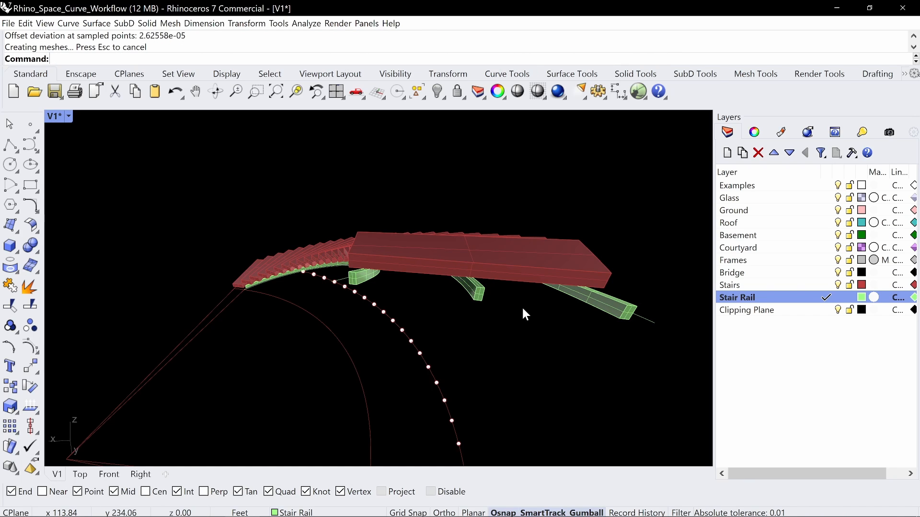
- Examine the underside and lower end of the stair where the three stringers meet the bottom tread
{"action": "right_click_drag", "start_coordinate": [516, 303], "coordinate": [557, 269]}
{"action": "scroll", "coordinate": [405, 303], "scroll_direction": "up", "scroll_amount": 2}
{"action": "scroll", "coordinate": [406, 303], "scroll_direction": "up", "scroll_amount": 5}
{"action": "right_click_drag", "start_coordinate": [417, 278], "coordinate": [459, 357]}
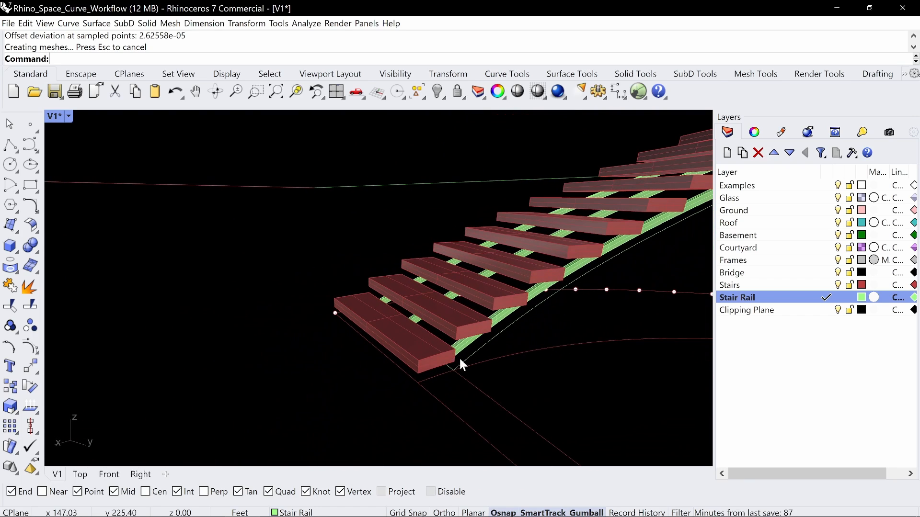
{"action": "right_click_drag", "start_coordinate": [363, 339], "coordinate": [384, 318]}
{"action": "scroll", "coordinate": [332, 425], "scroll_direction": "up", "scroll_amount": 3}
{"action": "left_click", "coordinate": [331, 424]}
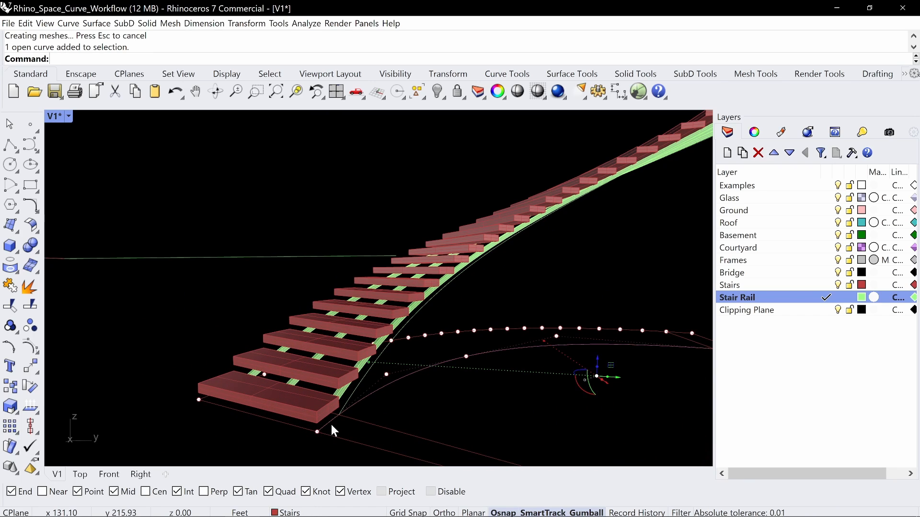
{"action": "key", "text": "Escape"}
{"action": "scroll", "coordinate": [391, 388], "scroll_direction": "down", "scroll_amount": 4}
{"action": "right_click_drag", "start_coordinate": [391, 388], "coordinate": [417, 387]}
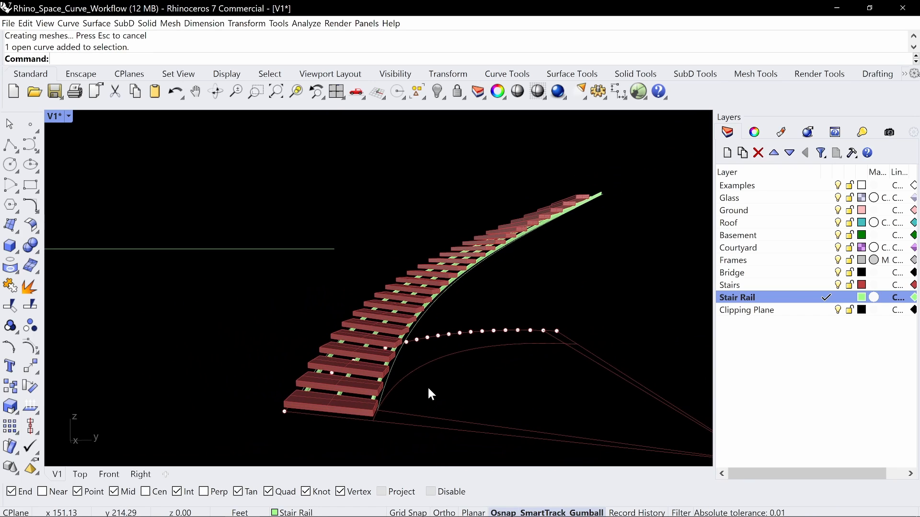
- Split the inner and outer ground arcs beneath the bottom tread with the radial line at its back edge
{"action": "type", "text": "Z"}
{"action": "key", "text": "Return"}
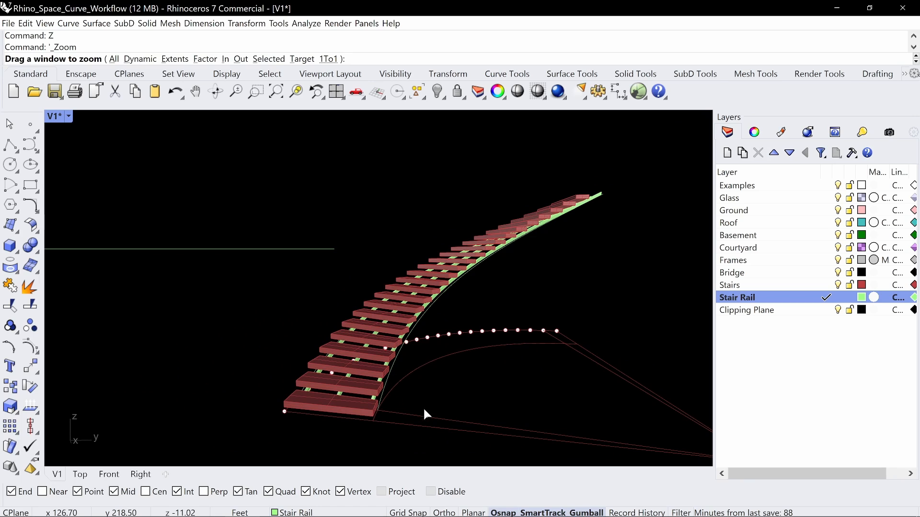
{"action": "left_click_drag", "start_coordinate": [412, 423], "coordinate": [246, 372]}
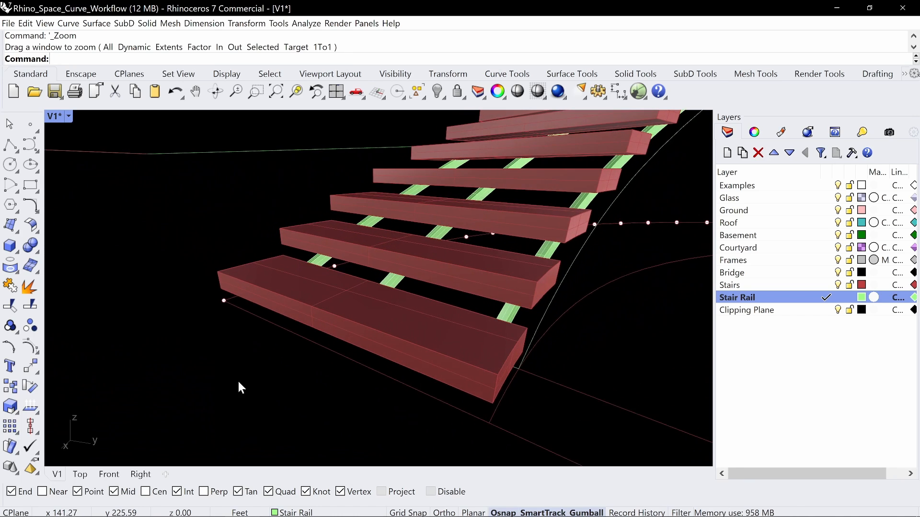
{"action": "type", "text": "Split"}
{"action": "key", "text": "Return"}
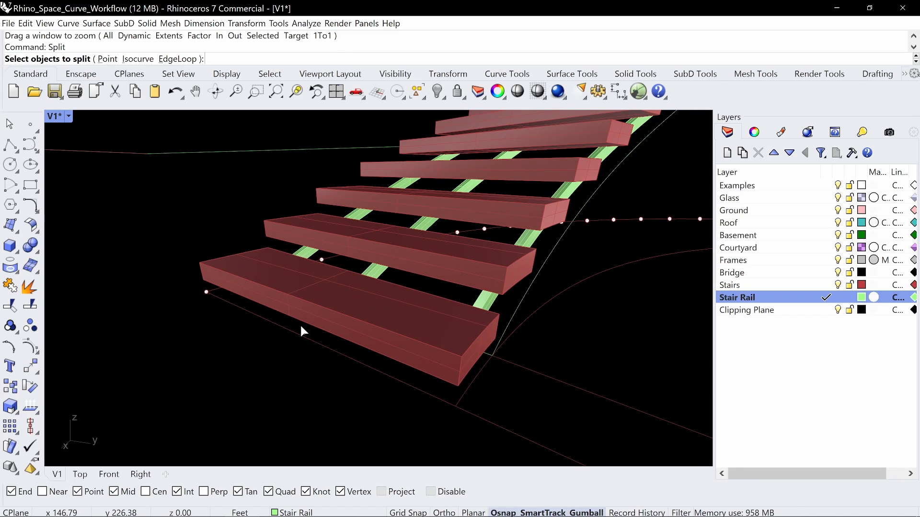
{"action": "right_click_drag", "start_coordinate": [297, 318], "coordinate": [441, 331]}
{"action": "left_click", "coordinate": [406, 343]}
{"action": "key", "text": "Return"}
{"action": "left_click_drag", "start_coordinate": [420, 335], "coordinate": [419, 337]}
{"action": "key", "text": "Return"}
{"action": "right_click_drag", "start_coordinate": [419, 337], "coordinate": [360, 322]}
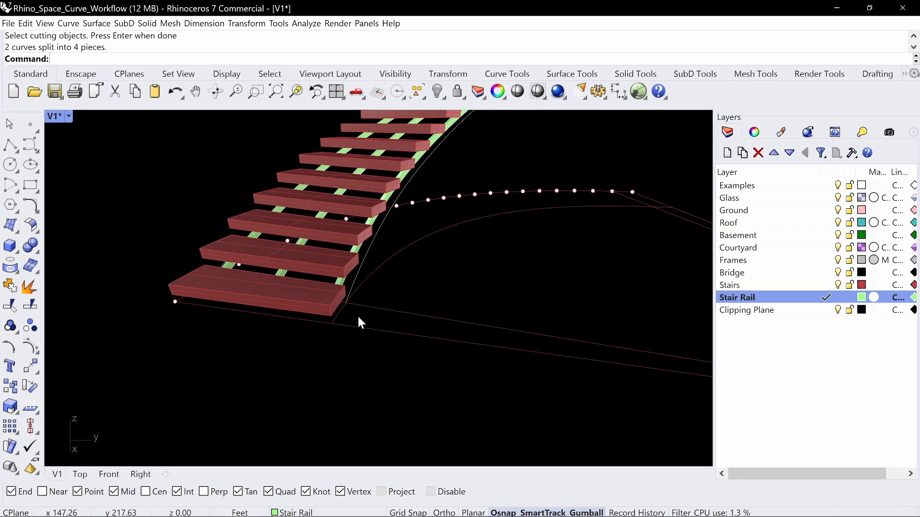
{"action": "left_click", "coordinate": [338, 311]}
{"action": "left_click", "coordinate": [356, 303]}
{"action": "scroll", "coordinate": [356, 303], "scroll_direction": "up", "scroll_amount": 4}
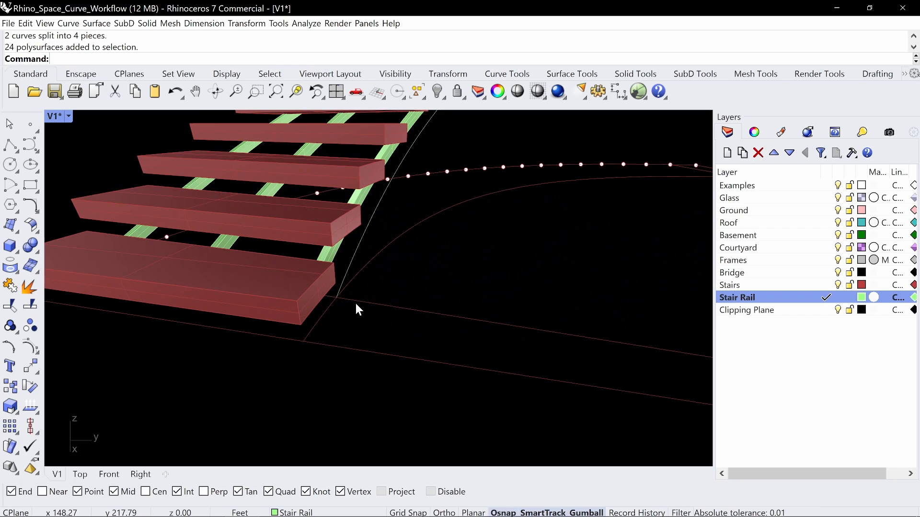
{"action": "left_click", "coordinate": [330, 307]}
{"action": "type", "text": "Off"}
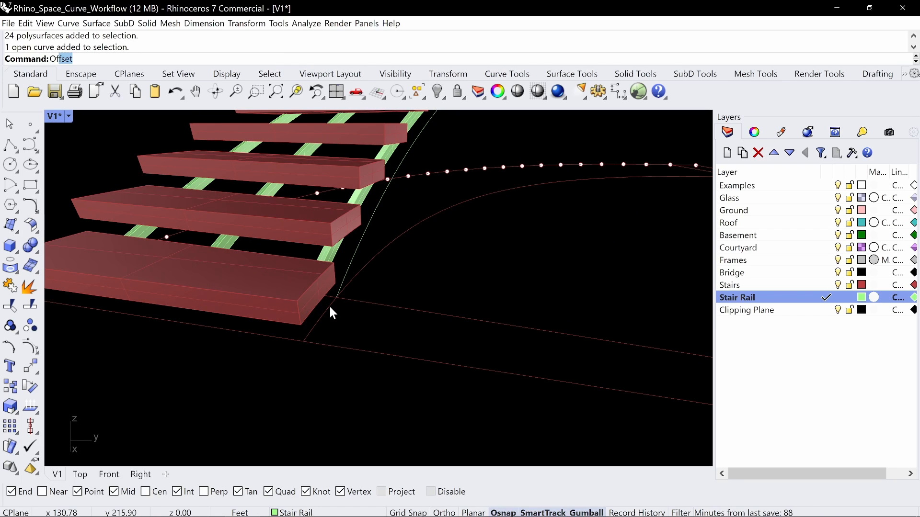
{"action": "key", "text": "Return"}
{"action": "type", "text": "4'"}
{"action": "key", "text": "Return"}
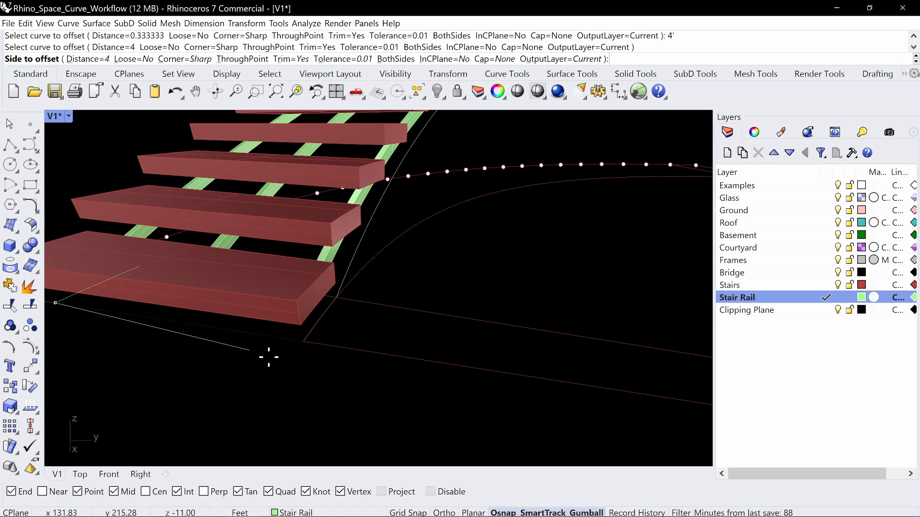
{"action": "left_click", "coordinate": [269, 357]}
- Offset the short inner ground arc under the bottom tread 4 inches toward the stair's middle
{"action": "key", "text": "Return"}
{"action": "type", "text": "4\""}
{"action": "key", "text": "Return"}
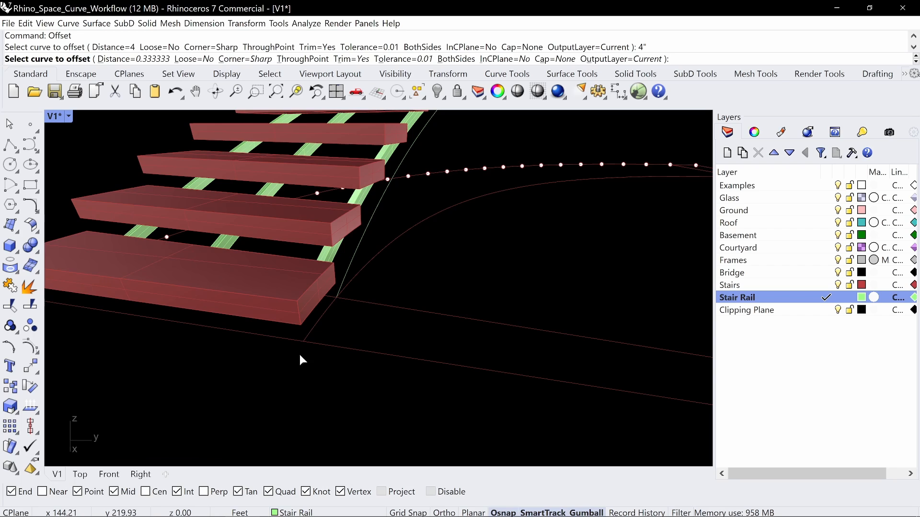
{"action": "left_click", "coordinate": [307, 336]}
{"action": "left_click", "coordinate": [262, 338]}
{"action": "scroll", "coordinate": [211, 336], "scroll_direction": "down", "scroll_amount": 2}
{"action": "right_click_drag", "start_coordinate": [211, 337], "coordinate": [142, 288]}
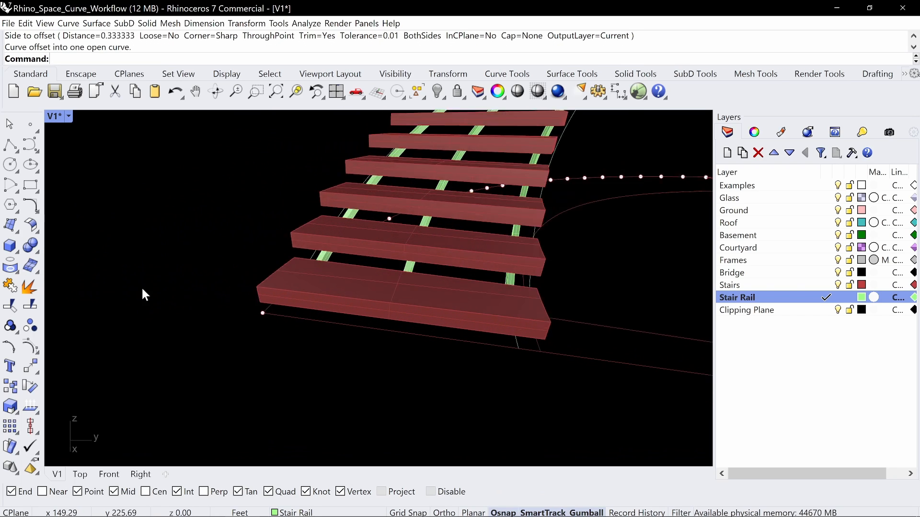
- Offset the short outer ground arc under the bottom tread 4 inches toward the stair's middle
{"action": "scroll", "coordinate": [142, 287], "scroll_direction": "up", "scroll_amount": 3}
{"action": "right_click", "coordinate": [307, 314]}
{"action": "left_click", "coordinate": [299, 313]}
{"action": "left_click", "coordinate": [325, 315]}
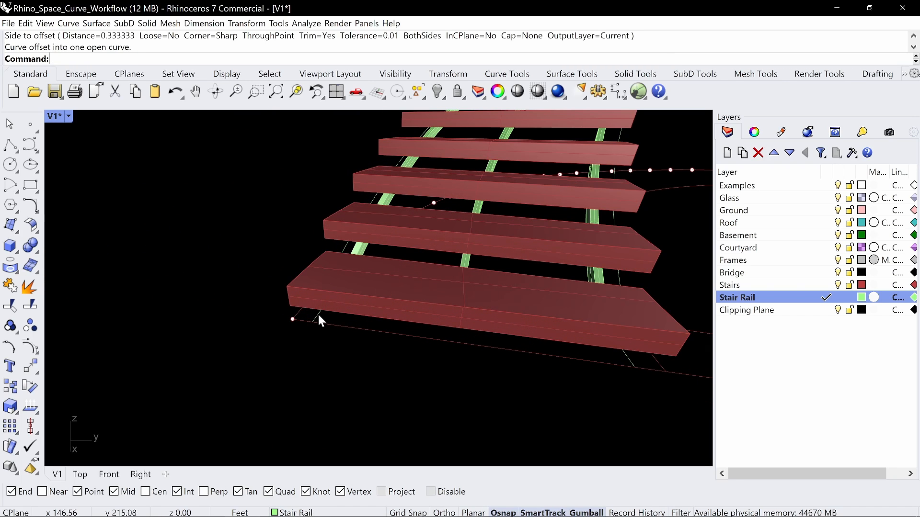
{"action": "left_click", "coordinate": [317, 315]}
{"action": "key", "text": "Escape"}
- Select both short offset arcs beneath the bottom tread and extrude them 3 inches vertically into surfaces
{"action": "scroll", "coordinate": [319, 314], "scroll_direction": "up", "scroll_amount": 4}
{"action": "left_click", "coordinate": [315, 320]}
{"action": "scroll", "coordinate": [336, 320], "scroll_direction": "down", "scroll_amount": 4}
{"action": "right_click_drag", "start_coordinate": [493, 326], "coordinate": [412, 315], "text": "shift"}
{"action": "scroll", "coordinate": [498, 348], "scroll_direction": "up", "scroll_amount": 4}
{"action": "left_click", "coordinate": [478, 349], "text": "shift"}
{"action": "scroll", "coordinate": [479, 347], "scroll_direction": "down", "scroll_amount": 6}
{"action": "left_click", "coordinate": [404, 312]}
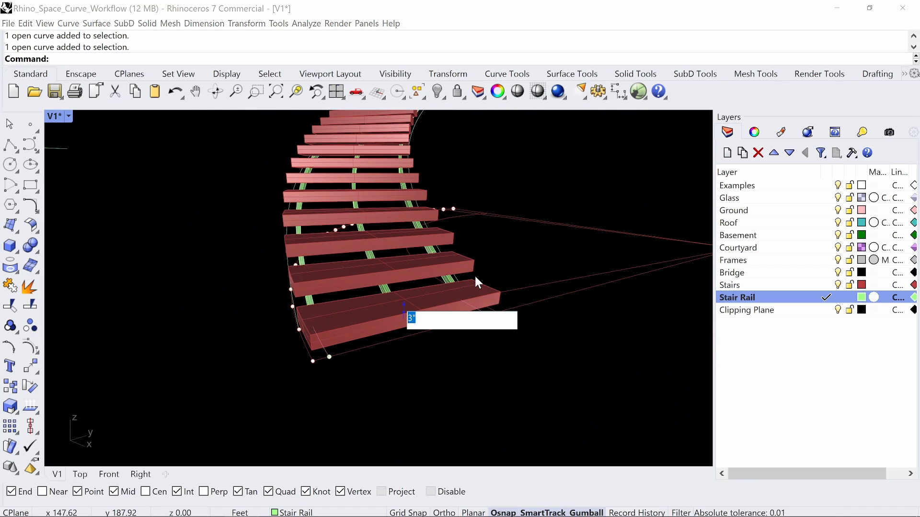
{"action": "key", "text": "Return"}
- Offset the outer base surface 1.5 inches to one side into a solid with OffsetSrf
{"action": "right_click_drag", "start_coordinate": [561, 263], "coordinate": [271, 398]}
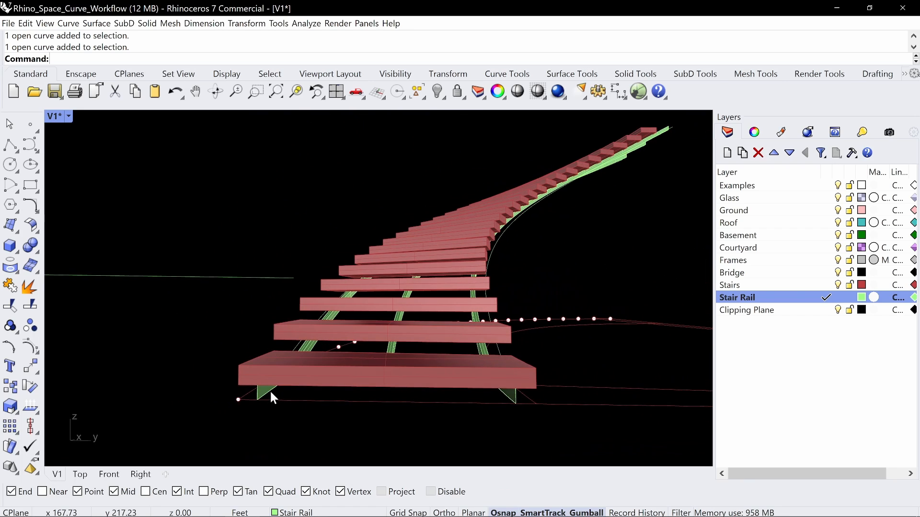
{"action": "key", "text": "Return"}
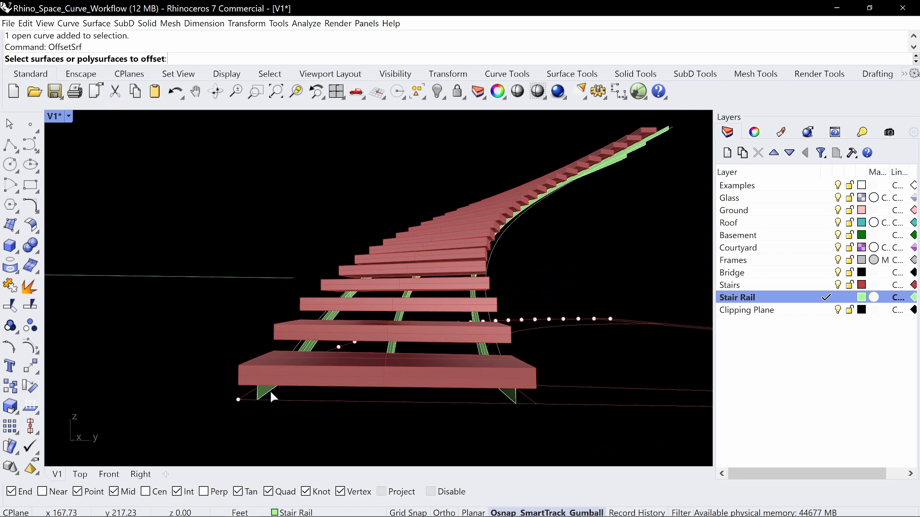
{"action": "scroll", "coordinate": [270, 392], "scroll_direction": "up", "scroll_amount": 5}
{"action": "left_click", "coordinate": [288, 424]}
{"action": "key", "text": "Return"}
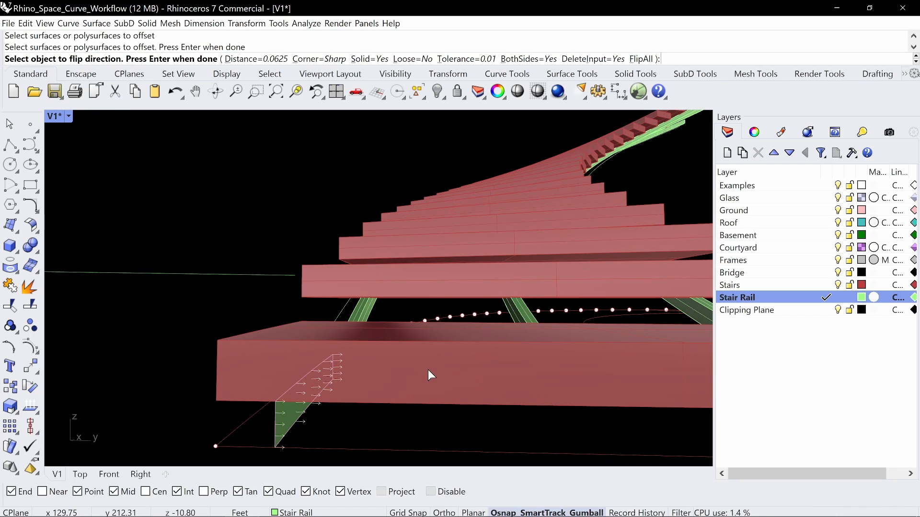
{"action": "type", "text": "b"}
{"action": "key", "text": "Return"}
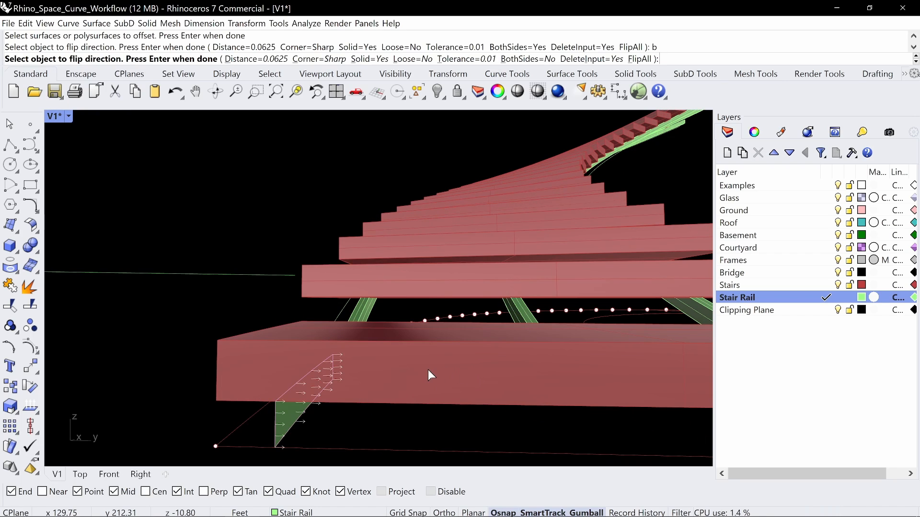
{"action": "type", "text": "1.5"}
{"action": "key", "text": "Return"}
{"action": "key", "text": "Return"}
{"action": "scroll", "coordinate": [427, 369], "scroll_direction": "down", "scroll_amount": 5}
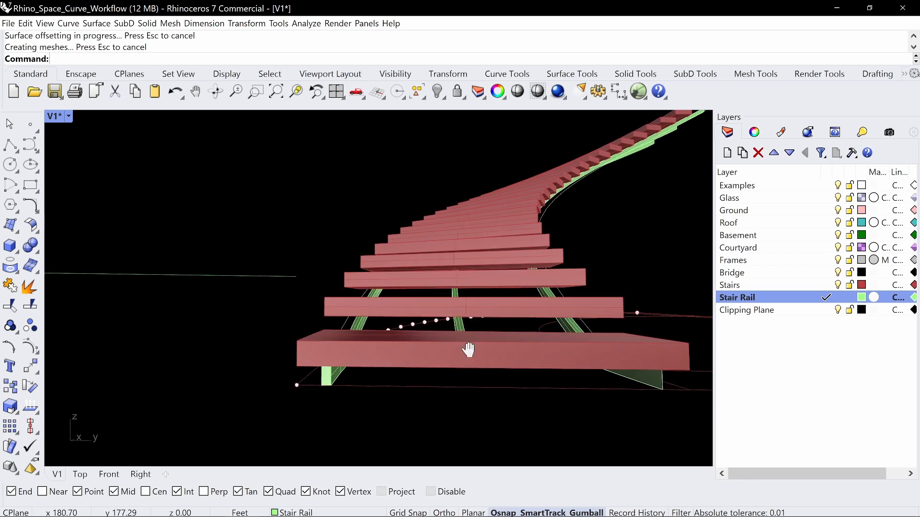
- Offset the inner base surface into a solid at 0.125 feet with the direction flipped
{"action": "left_click", "coordinate": [611, 362]}
{"action": "key", "text": "Return"}
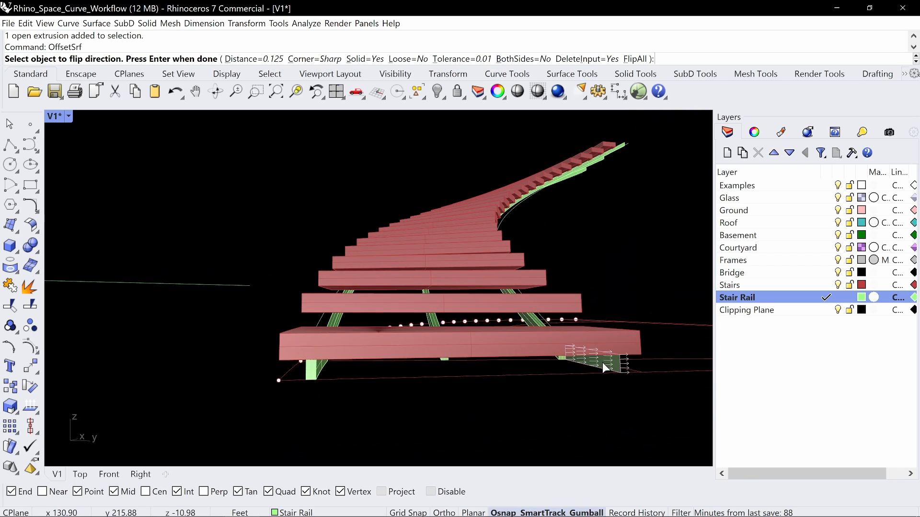
{"action": "left_click", "coordinate": [603, 362]}
{"action": "key", "text": "Return"}
{"action": "key", "text": "Return"}
{"action": "key", "text": "Return"}
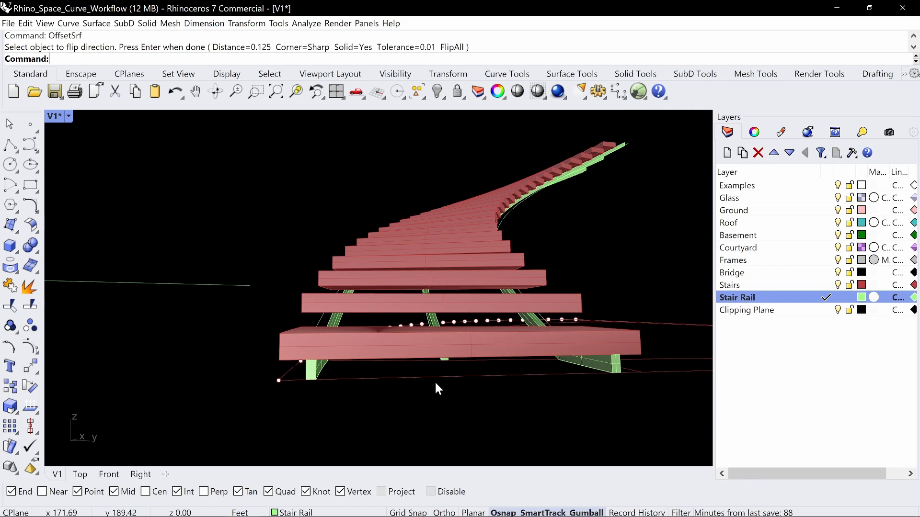
{"action": "mouse_move", "coordinate": [459, 378]}
{"action": "right_mouse_down"}
{"action": "mouse_move", "coordinate": [476, 382]}
{"action": "mouse_move", "coordinate": [454, 383]}
{"action": "right_mouse_up"}
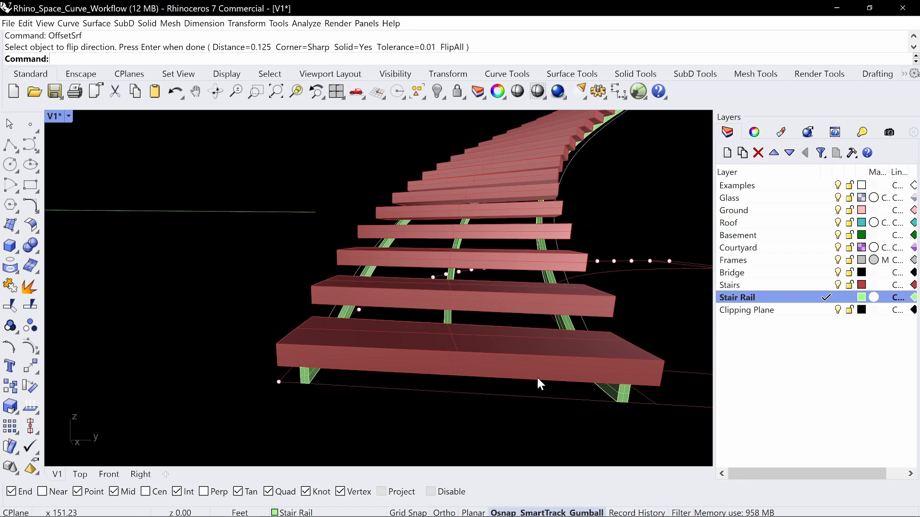
{"action": "right_click_drag", "start_coordinate": [540, 383], "coordinate": [563, 386]}
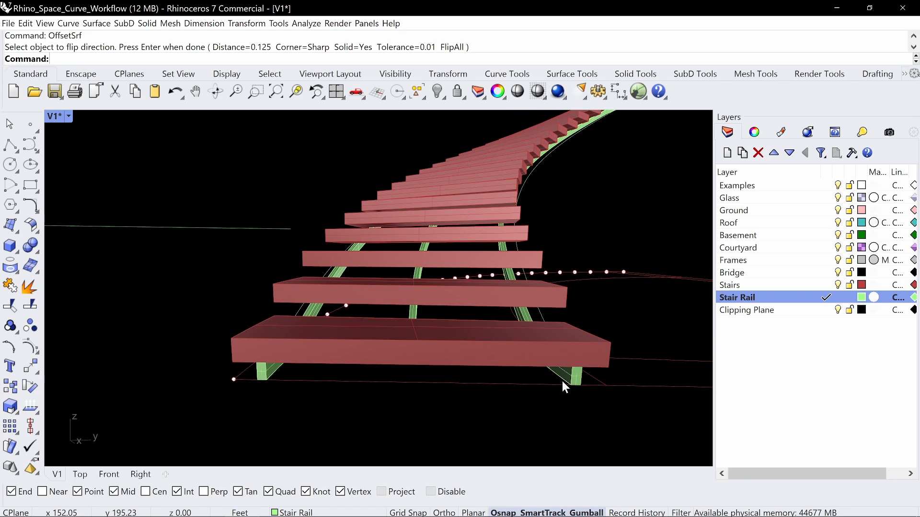
- Select the two base blocks with the outer and inner stringers, leaving out the middle one, and join them with BooleanUnion
{"action": "left_click", "coordinate": [577, 380]}
{"action": "left_click", "coordinate": [263, 372]}
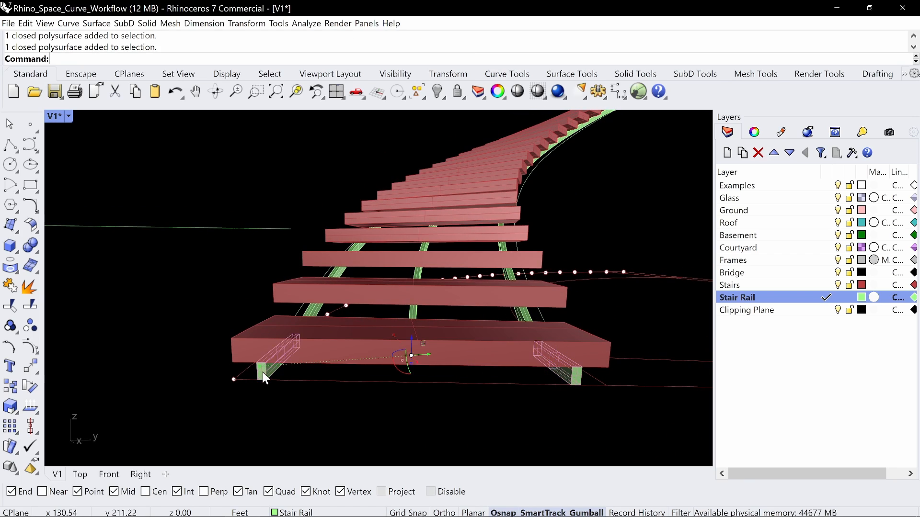
{"action": "scroll", "coordinate": [329, 302], "scroll_direction": "up", "scroll_amount": 3}
{"action": "left_click", "coordinate": [441, 322], "text": "shift"}
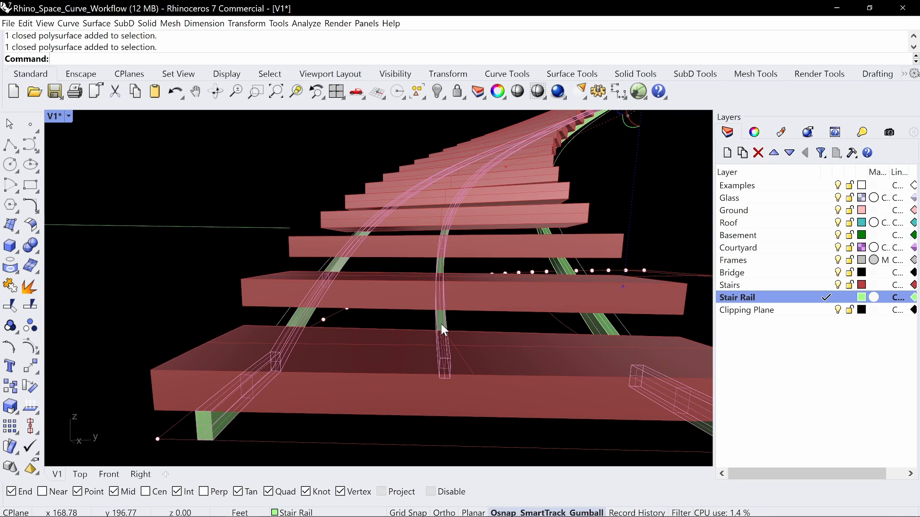
{"action": "left_click", "coordinate": [599, 323], "text": "shift"}
{"action": "scroll", "coordinate": [585, 321], "scroll_direction": "down", "scroll_amount": 3}
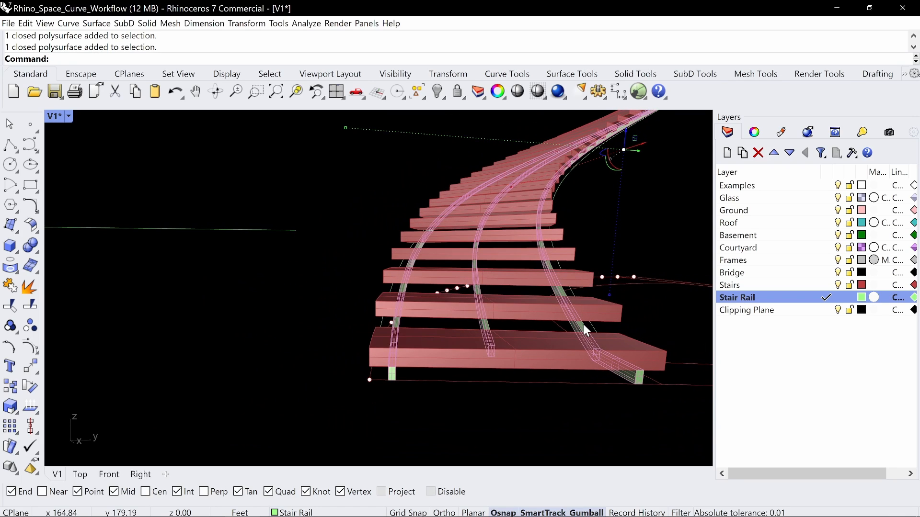
{"action": "left_click", "coordinate": [487, 321], "text": "ctrl"}
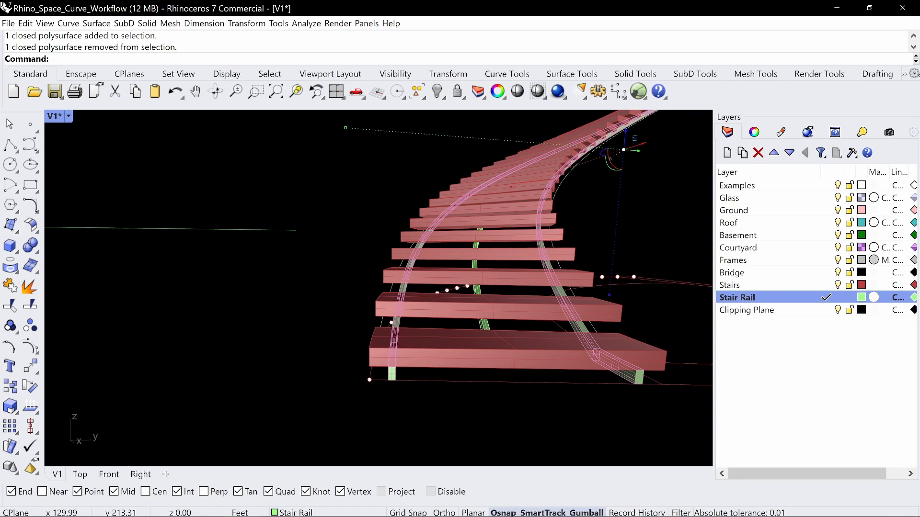
{"action": "type", "text": "BooleanUnion"}
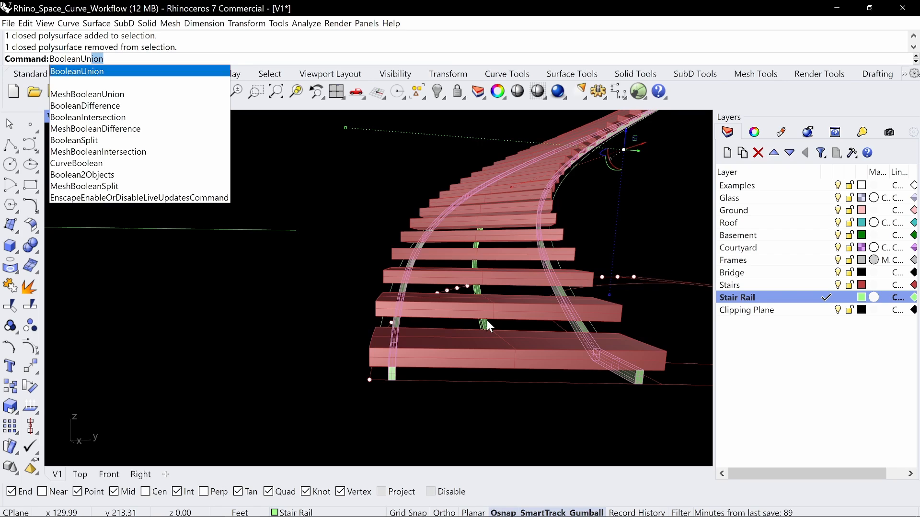
{"action": "key", "text": "Return"}
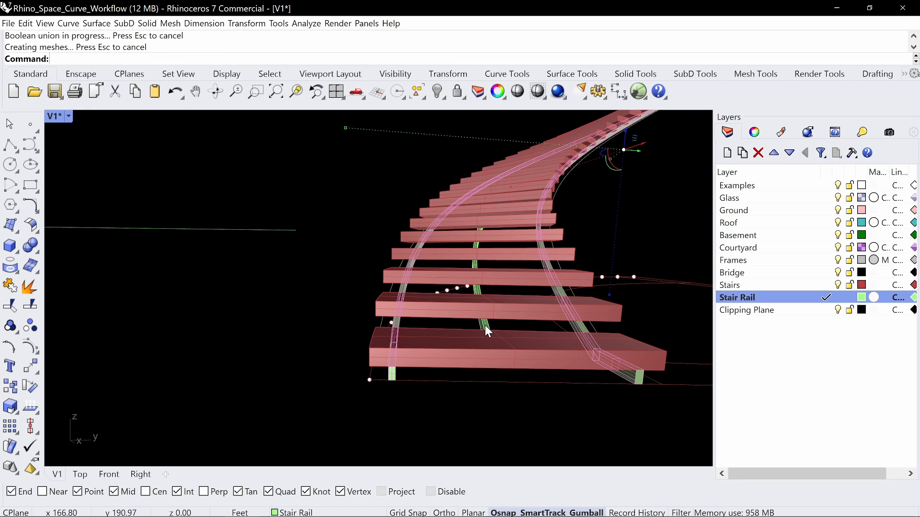
- Add the middle stringer to the selection and group the three stringers, then add the treads and group everything together
{"action": "left_click", "coordinate": [484, 326]}
{"action": "type", "text": "Group"}
{"action": "key", "text": "Return"}
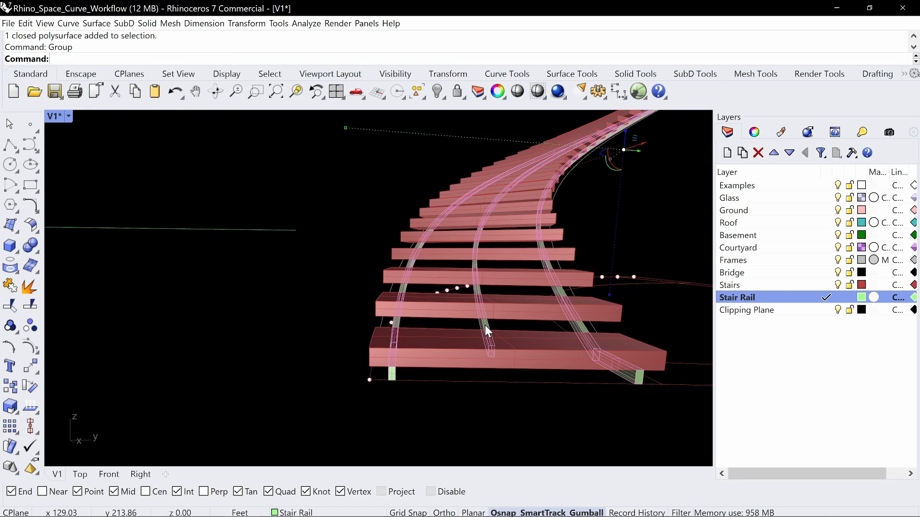
{"action": "left_click", "coordinate": [535, 362], "text": "shift"}
{"action": "key", "text": "Return"}
- Swap the hidden and visible objects with HideSwap to bring back the rest of the building model
{"action": "right_click_drag", "start_coordinate": [534, 361], "coordinate": [452, 336]}
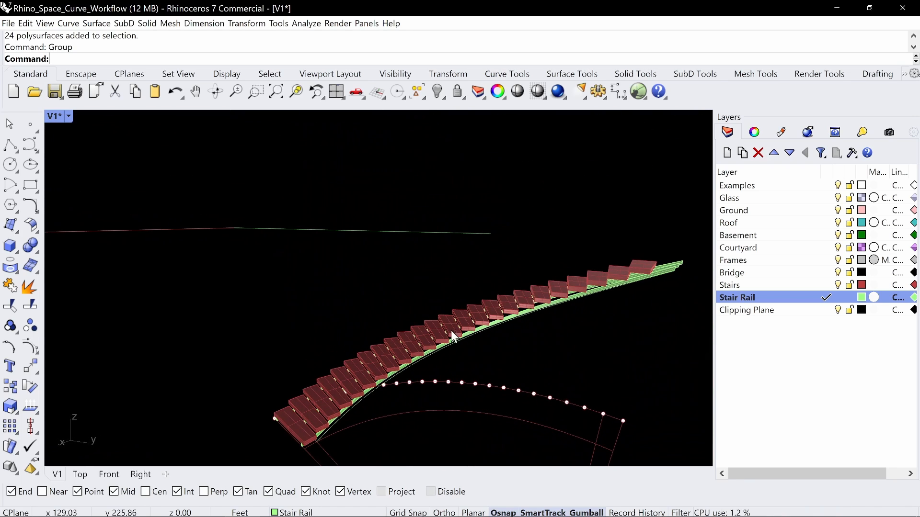
{"action": "right_click_drag", "start_coordinate": [373, 370], "coordinate": [356, 422]}
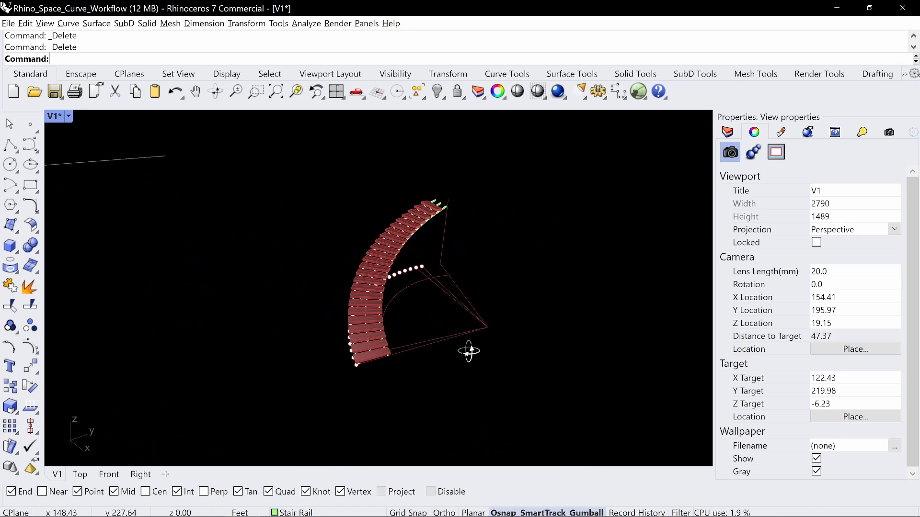
{"action": "right_click_drag", "start_coordinate": [468, 353], "coordinate": [444, 349]}
{"action": "scroll", "coordinate": [438, 344], "scroll_direction": "down", "scroll_amount": 4}
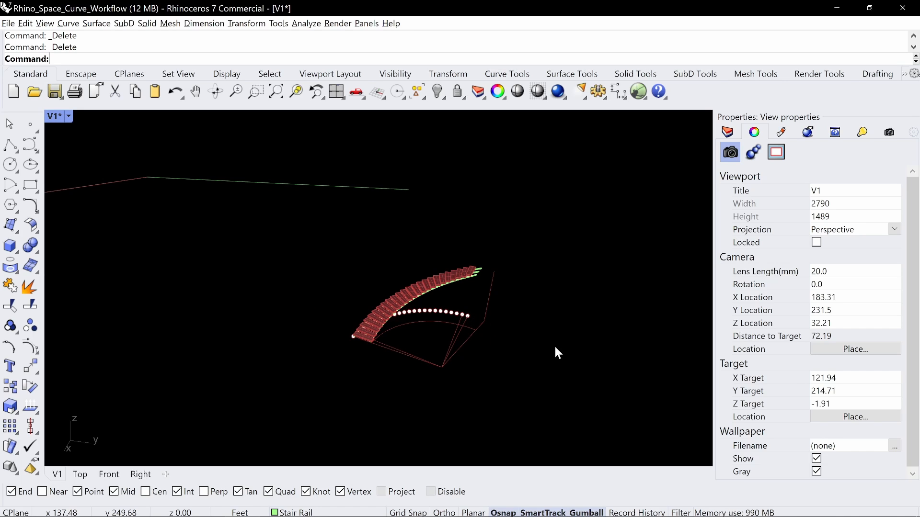
{"action": "key", "text": "Return"}
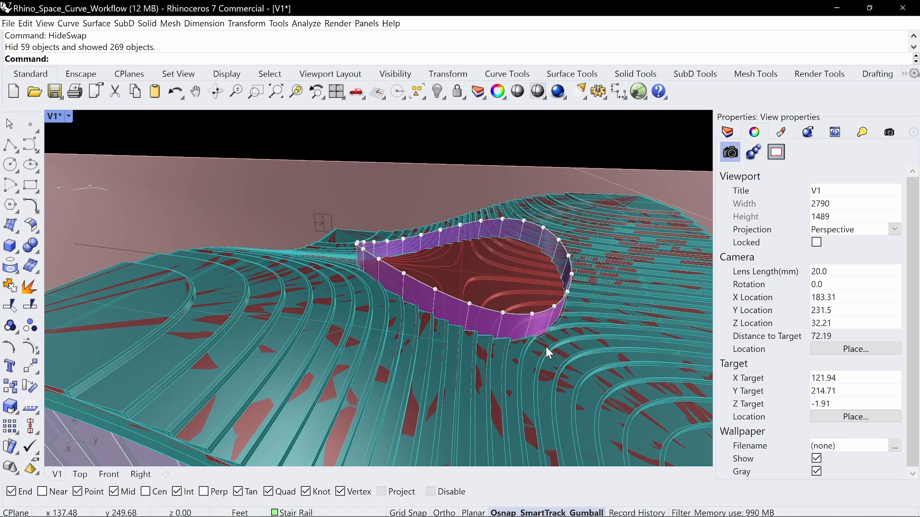
- Copy the two closed curves around the base of the purple courtyard wall and paste them into the staircase view after HideSwap
{"action": "right_click_drag", "start_coordinate": [435, 363], "coordinate": [425, 253], "text": "shift"}
{"action": "scroll", "coordinate": [414, 240], "scroll_direction": "up", "scroll_amount": 4}
{"action": "left_click", "coordinate": [468, 293]}
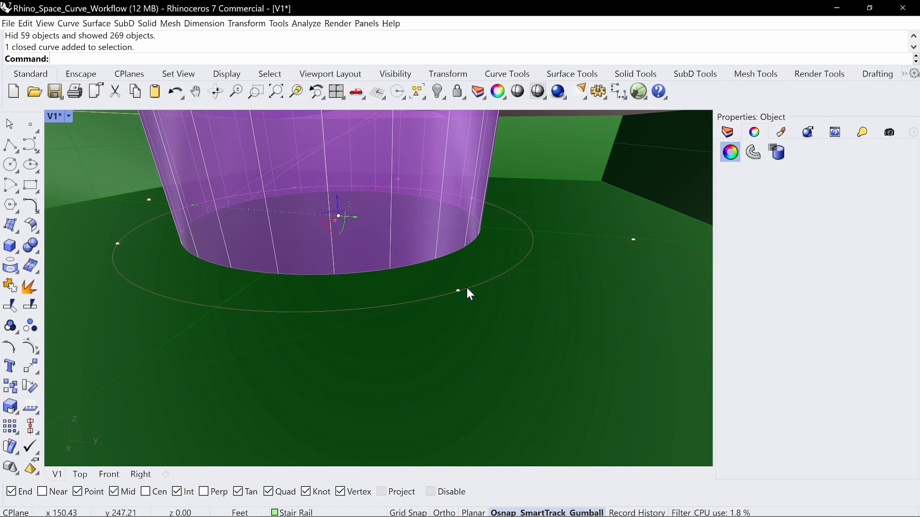
{"action": "left_click", "coordinate": [426, 262], "text": "shift"}
{"action": "key", "text": "Return"}
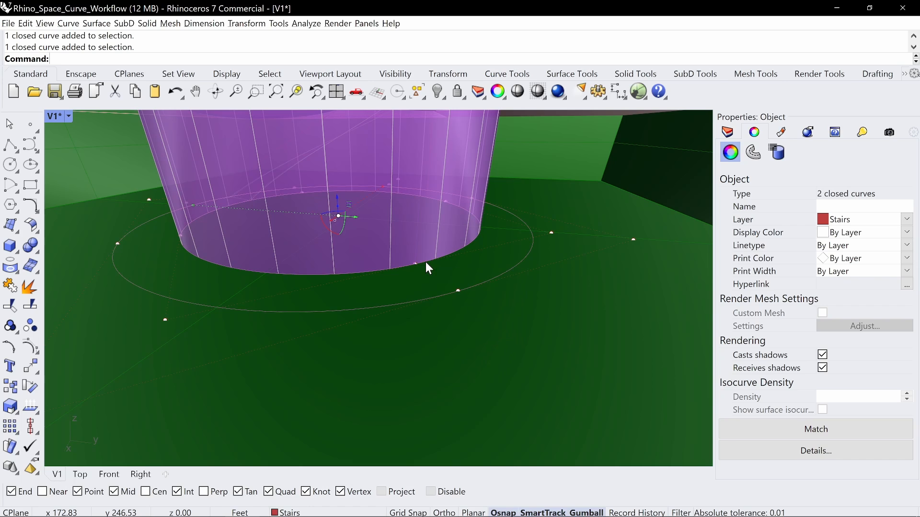
{"action": "key", "text": "ctrl+c"}
{"action": "type", "text": "HideSwap"}
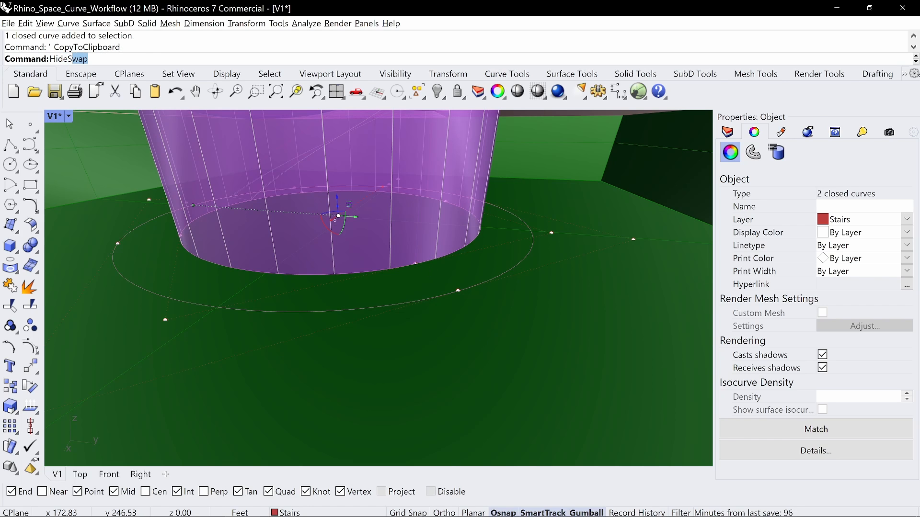
{"action": "key", "text": "Return"}
{"action": "key", "text": "ctrl+v"}
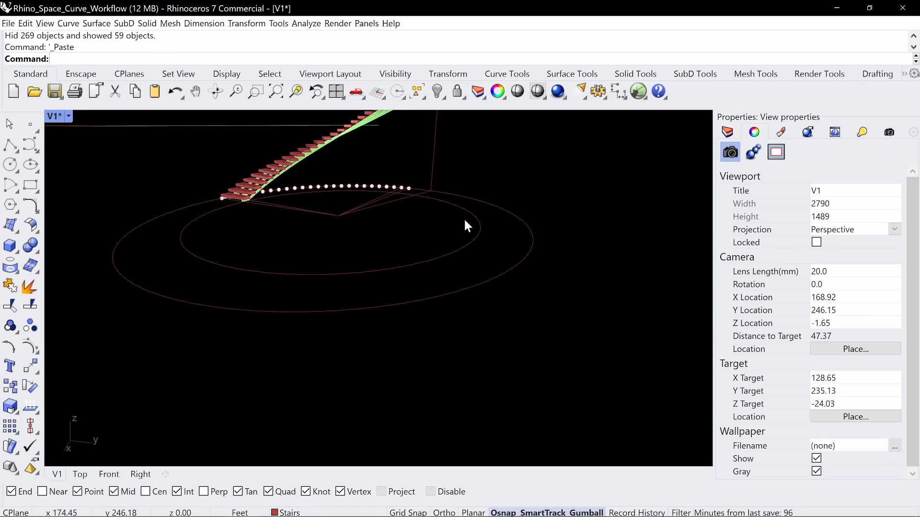
{"action": "right_click_drag", "start_coordinate": [463, 225], "coordinate": [387, 259]}
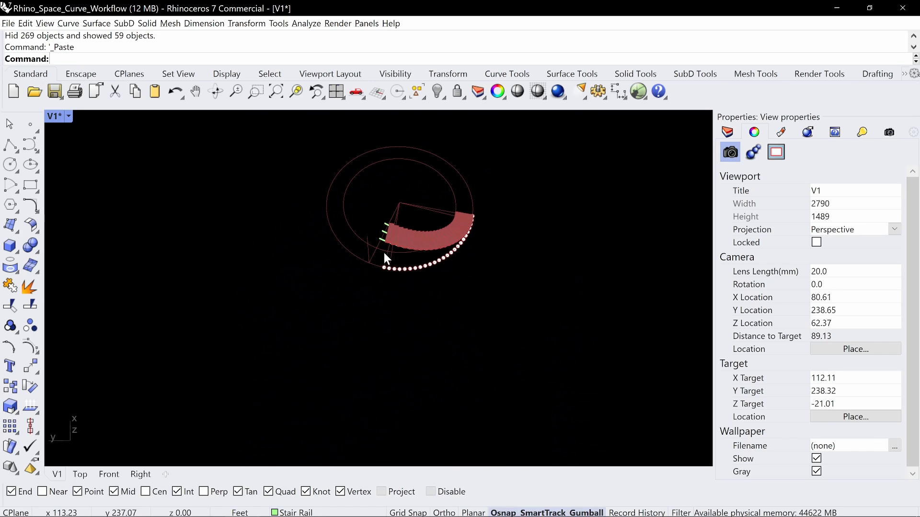
{"action": "key", "text": "ctrl+alt+g"}
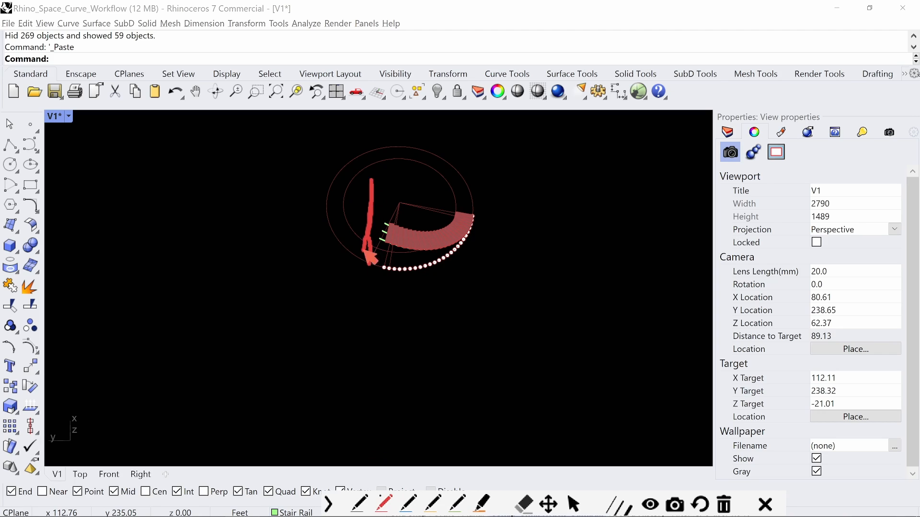
{"action": "left_click_drag", "start_coordinate": [364, 251], "coordinate": [350, 382]}
{"action": "key", "text": "Escape"}
- Draw a BothSides line with Ortho on, centred where the separate radial line meets the outer curve, about 20 ft each way
{"action": "scroll", "coordinate": [361, 289], "scroll_direction": "up", "scroll_amount": 2}
{"action": "right_click_drag", "start_coordinate": [363, 270], "coordinate": [398, 259]}
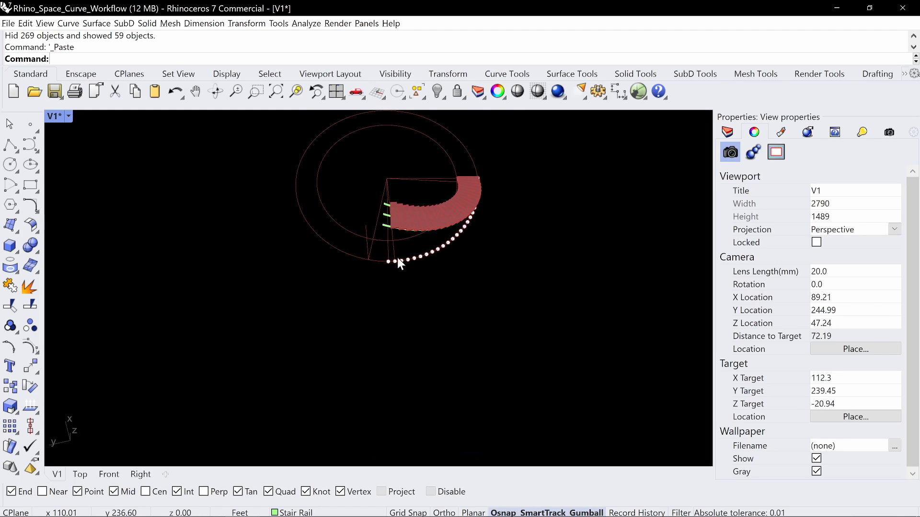
{"action": "key", "text": "Return"}
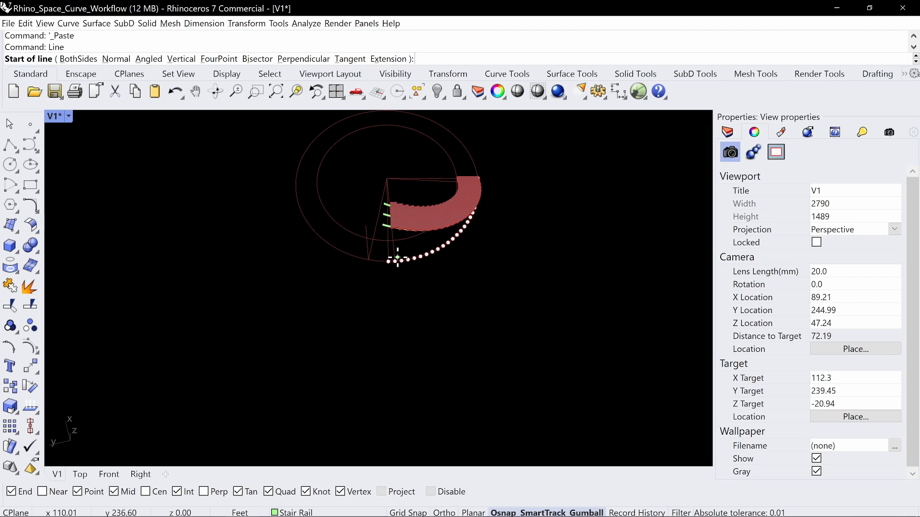
{"action": "left_click", "coordinate": [367, 259]}
{"action": "type", "text": "b"}
{"action": "key", "text": "Return"}
{"action": "key", "text": "F8"}
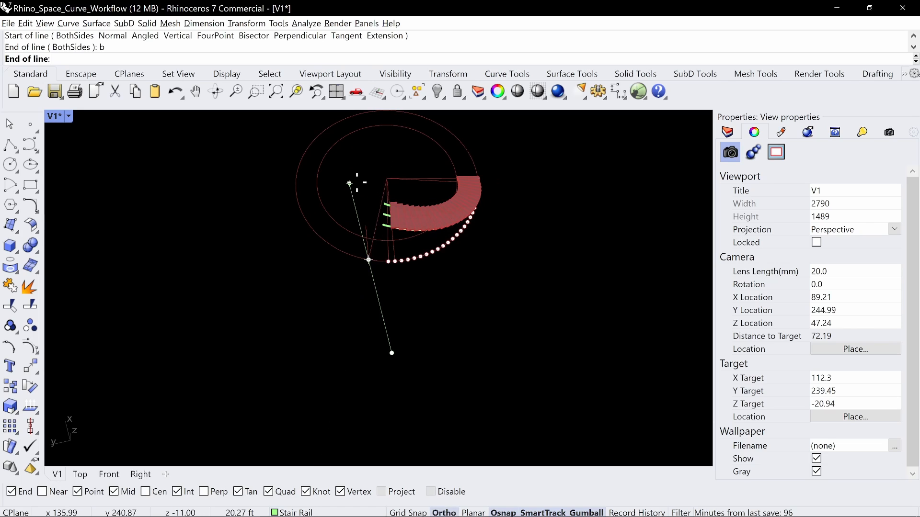
{"action": "left_click", "coordinate": [354, 170]}
{"action": "right_click_drag", "start_coordinate": [407, 273], "coordinate": [494, 272]}
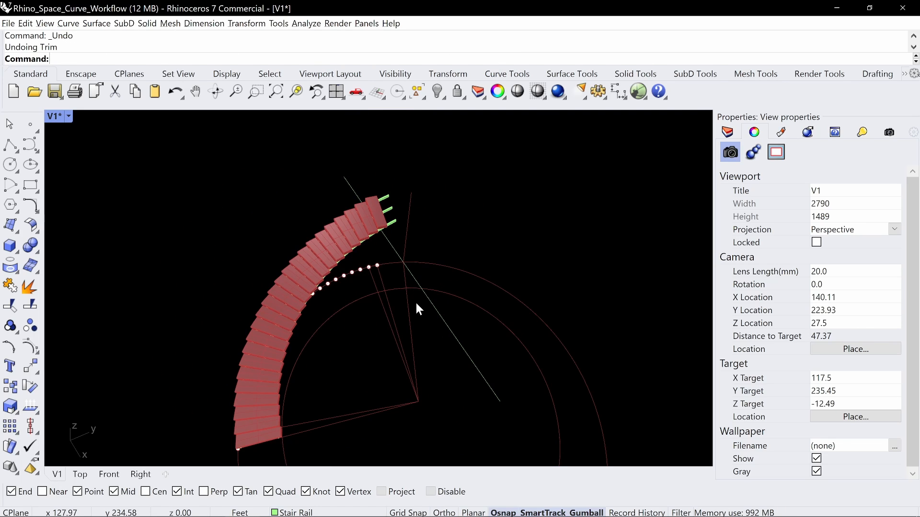
{"action": "right_click_drag", "start_coordinate": [413, 312], "coordinate": [403, 285]}
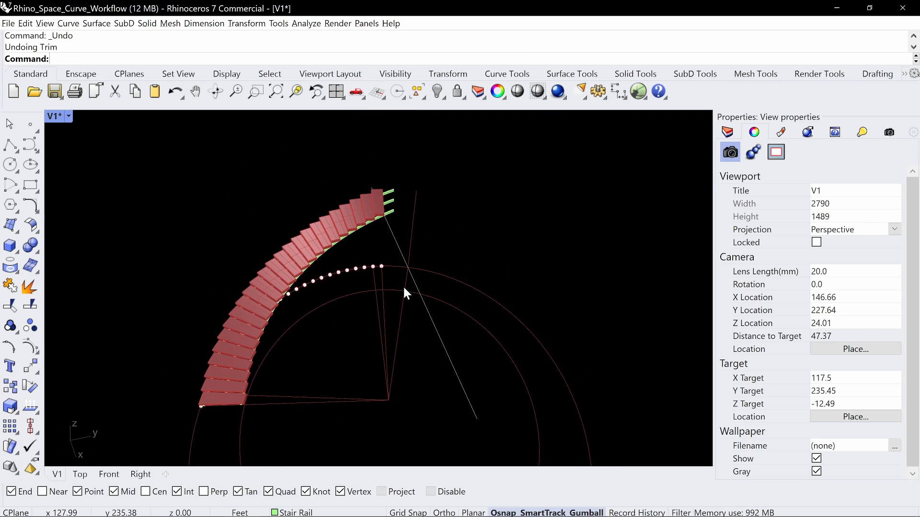
{"action": "key", "text": "ctrl+alt+g"}
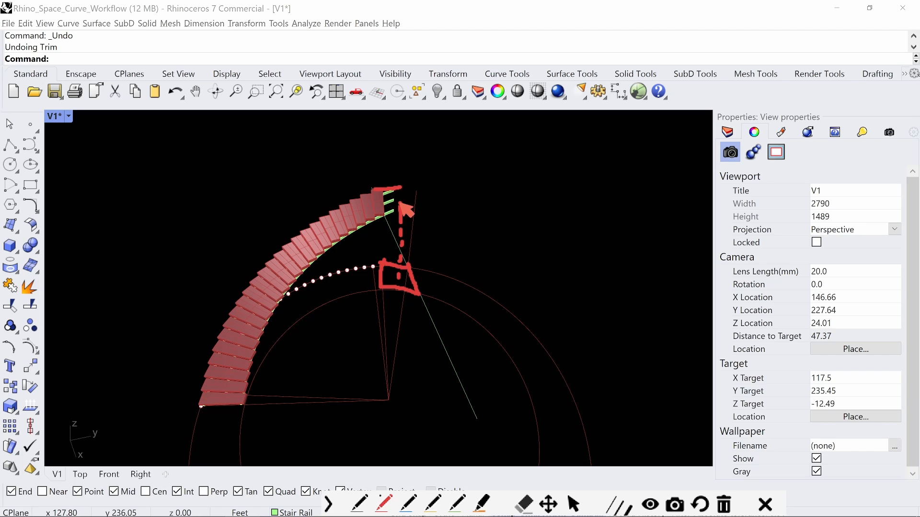
{"action": "key", "text": "Escape"}
- Duplicate the base curves, radial lines, division points and the new line to the side of the staircase
{"action": "mouse_move", "coordinate": [472, 249]}
{"action": "left_mouse_down"}
{"action": "mouse_move", "coordinate": [400, 302]}
{"action": "mouse_move", "coordinate": [378, 302]}
{"action": "left_mouse_up"}
{"action": "scroll", "coordinate": [432, 303], "scroll_direction": "down", "scroll_amount": 5}
{"action": "right_click_drag", "start_coordinate": [431, 302], "coordinate": [419, 314]}
{"action": "left_click_drag", "start_coordinate": [389, 321], "coordinate": [588, 302], "text": "alt"}
{"action": "left_click", "coordinate": [617, 291]}
- Trim the copied linework against itself, removing radial line segments between the two base curves and arc pieces between the two closest radii
{"action": "scroll", "coordinate": [618, 291], "scroll_direction": "up", "scroll_amount": 5}
{"action": "scroll", "coordinate": [619, 295], "scroll_direction": "up", "scroll_amount": 4}
{"action": "type", "text": "Triom"}
{"action": "key", "text": "Return"}
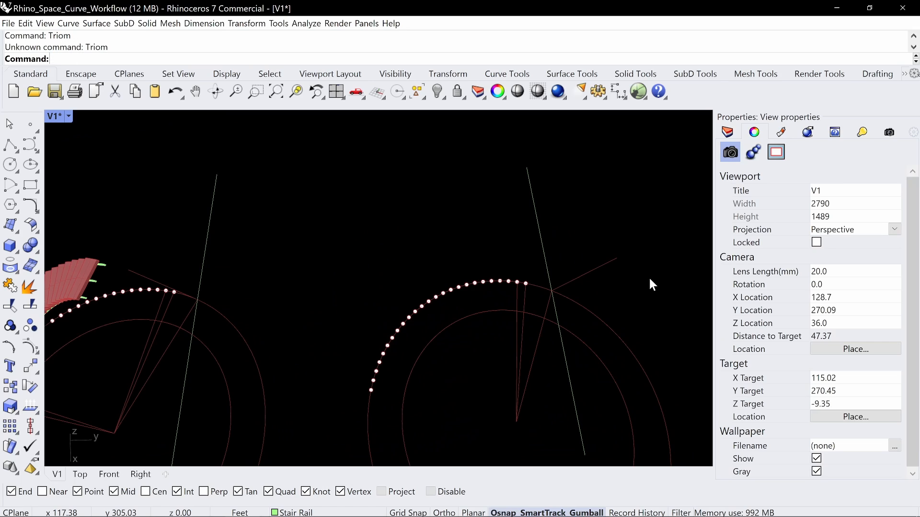
{"action": "type", "text": "Trim"}
{"action": "key", "text": "Return"}
{"action": "left_click_drag", "start_coordinate": [634, 267], "coordinate": [444, 381]}
{"action": "scroll", "coordinate": [581, 307], "scroll_direction": "up", "scroll_amount": 4}
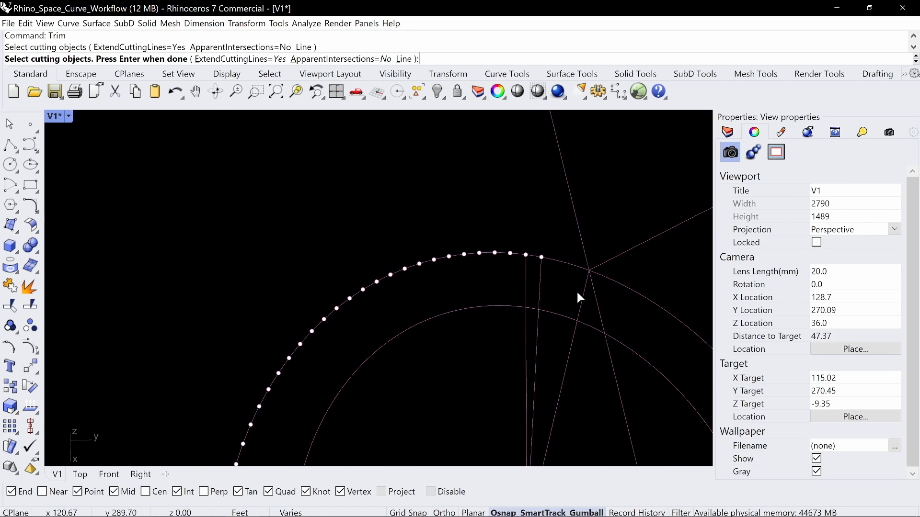
{"action": "key", "text": "Return"}
{"action": "left_click", "coordinate": [585, 295]}
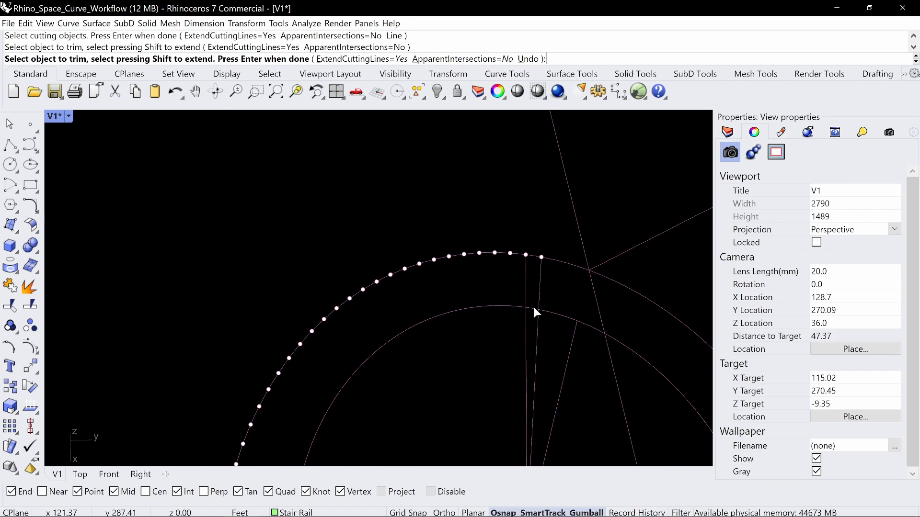
{"action": "left_click", "coordinate": [532, 305]}
{"action": "left_click", "coordinate": [531, 259]}
{"action": "scroll", "coordinate": [539, 295], "scroll_direction": "up", "scroll_amount": 5}
{"action": "left_click", "coordinate": [514, 295]}
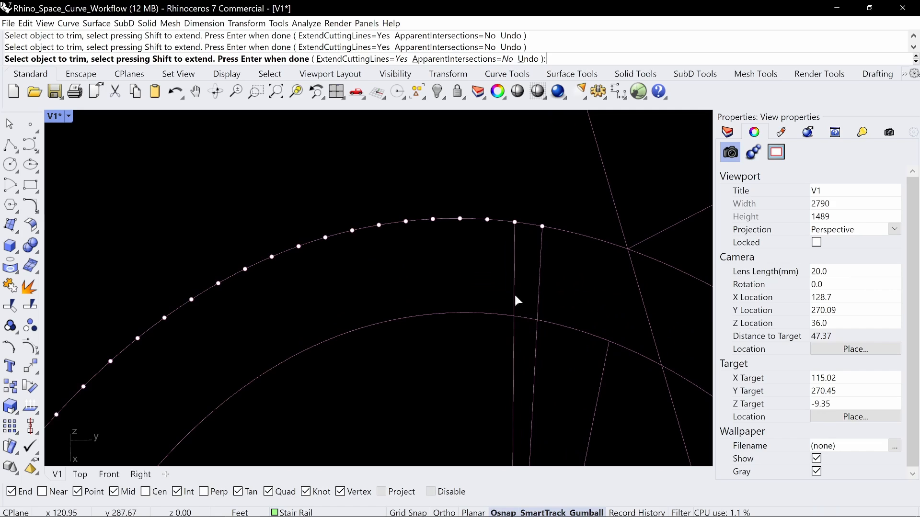
- Trim the excess radius, slanted line and inner base curve outside the four-sided landing outline and finish the Trim
{"action": "scroll", "coordinate": [535, 281], "scroll_direction": "down", "scroll_amount": 2}
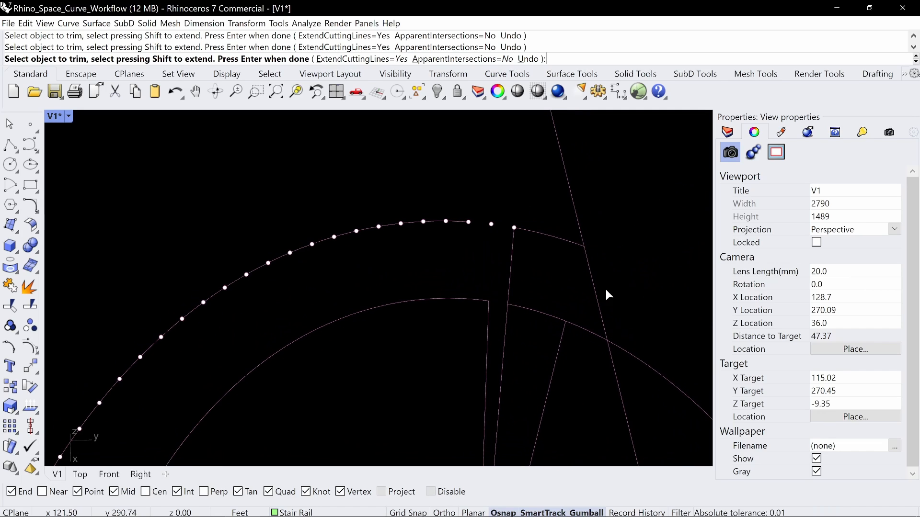
{"action": "left_click", "coordinate": [550, 384]}
{"action": "left_click", "coordinate": [618, 388]}
{"action": "left_click", "coordinate": [658, 380]}
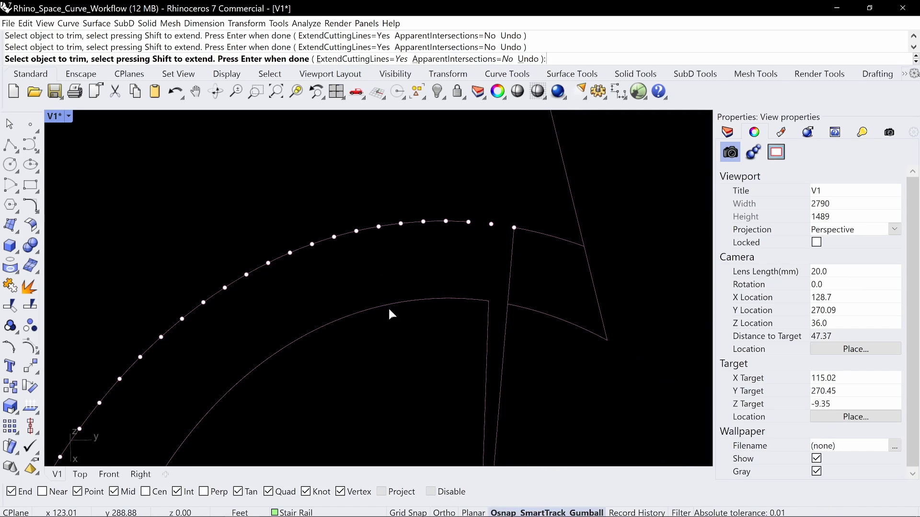
{"action": "key", "text": "Return"}
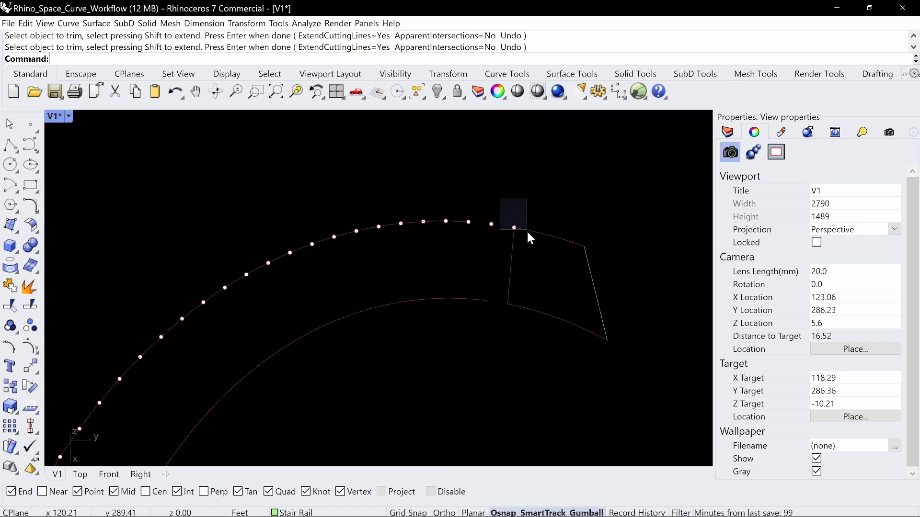
- Delete the leftover division points around the copied landing outline
{"action": "key", "text": "Delete"}
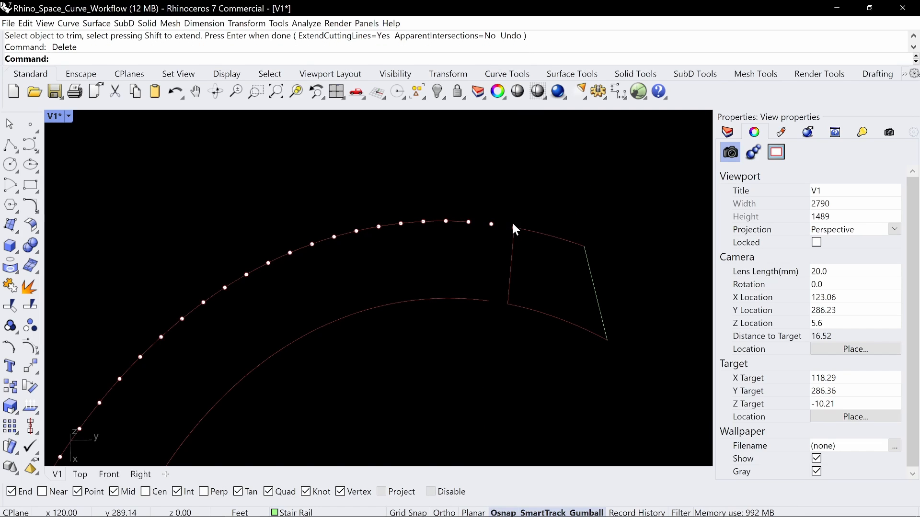
{"action": "left_click", "coordinate": [512, 229]}
{"action": "key", "text": "Delete"}
- Join the five landing outline curves and try PlanarSrf on the result, declining curve boolean processing
{"action": "left_click_drag", "start_coordinate": [502, 206], "coordinate": [635, 349]}
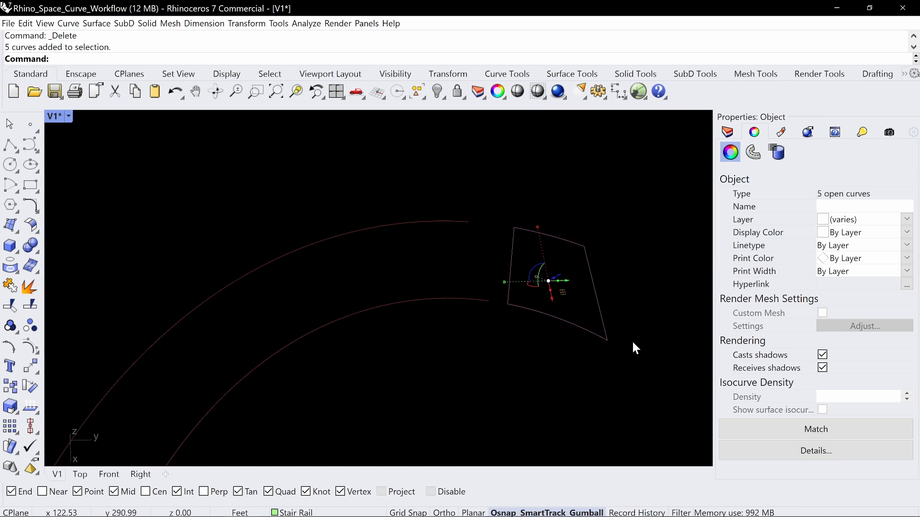
{"action": "key", "text": "Return"}
{"action": "left_click_drag", "start_coordinate": [620, 284], "coordinate": [560, 304]}
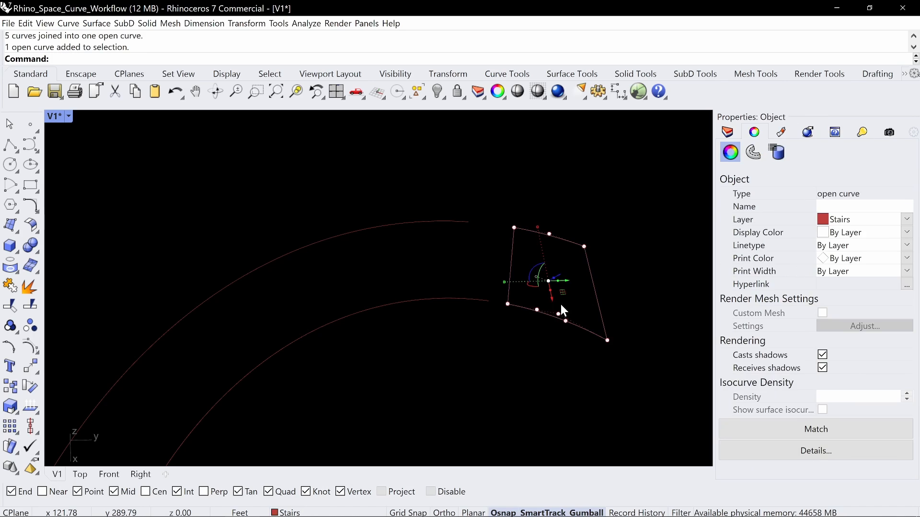
{"action": "type", "text": "PlanarSrf"}
{"action": "key", "text": "Return"}
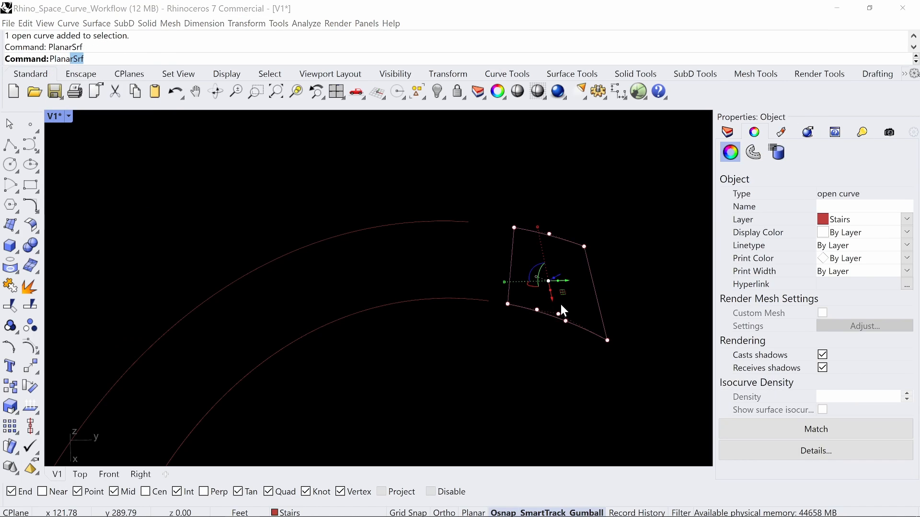
{"action": "left_click", "coordinate": [493, 289]}
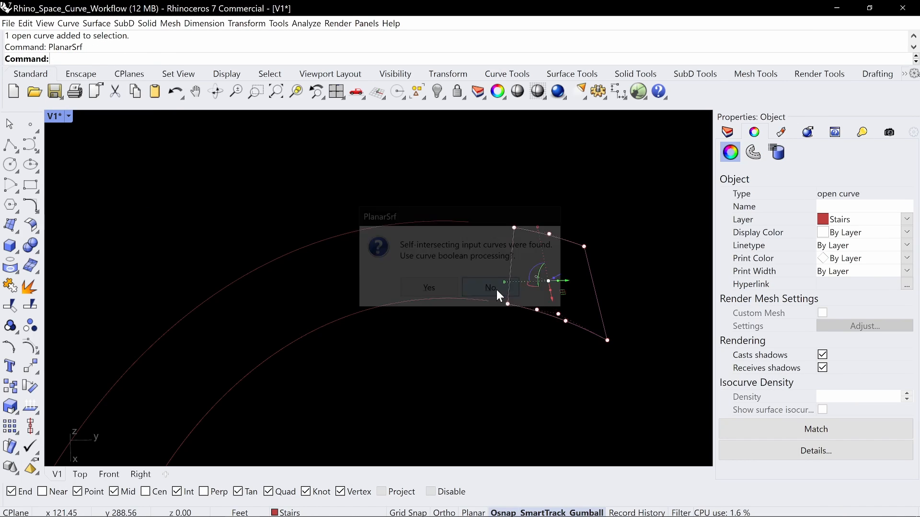
- Explode the joined landing outline back into separate segments
{"action": "left_click", "coordinate": [591, 281]}
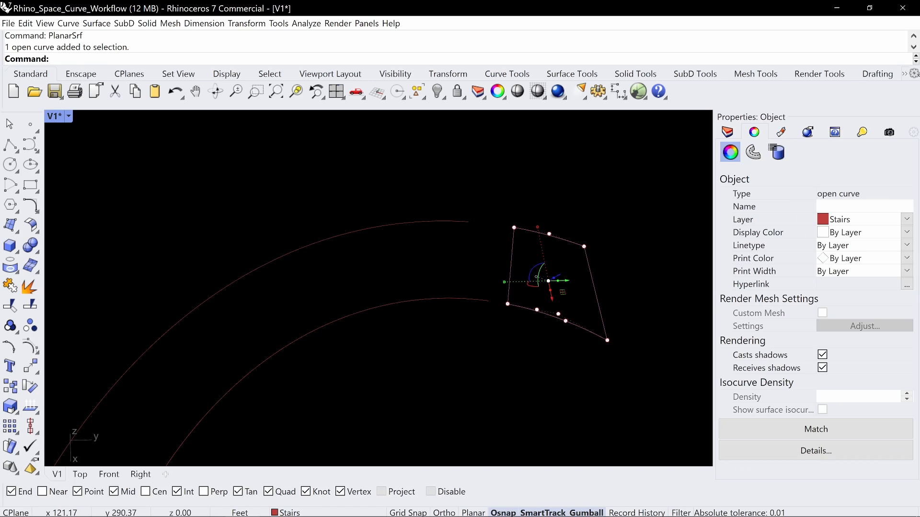
{"action": "type", "text": "Explode"}
{"action": "key", "text": "Return"}
{"action": "key", "text": "Escape"}
{"action": "left_click", "coordinate": [593, 280]}
{"action": "key", "text": "Escape"}
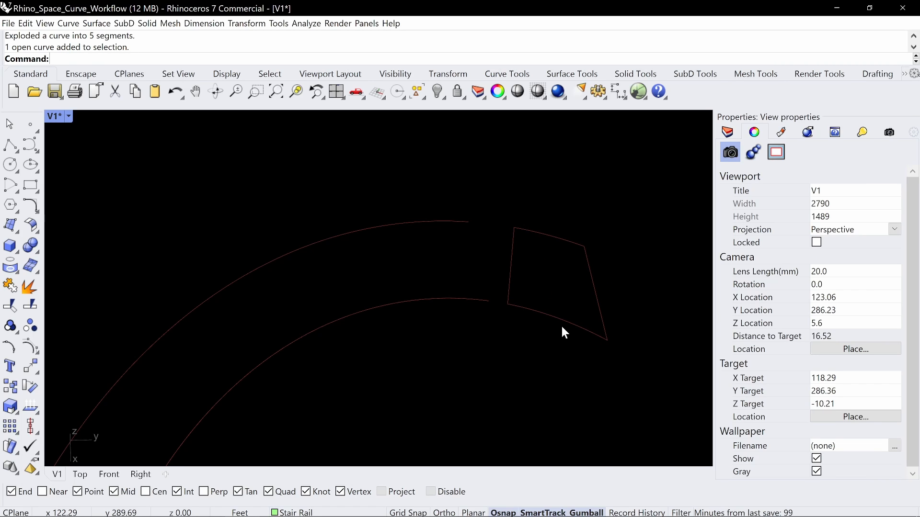
- Delete the overlapping arc segment on the landing's inner edge and extend the remaining arc to the end of the slanted side line
{"action": "left_click", "coordinate": [566, 322]}
{"action": "left_click", "coordinate": [595, 352]}
{"action": "key", "text": "Delete"}
{"action": "left_click_drag", "start_coordinate": [647, 186], "coordinate": [647, 223]}
{"action": "type", "text": "Extend"}
{"action": "key", "text": "Return"}
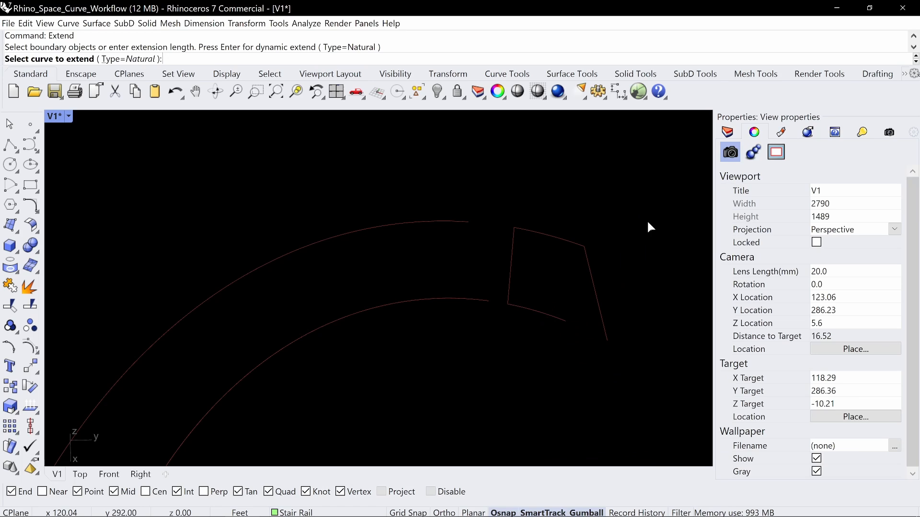
{"action": "left_click", "coordinate": [569, 320]}
{"action": "left_click", "coordinate": [607, 339]}
{"action": "key", "text": "Return"}
- Select the four landing outline curves and join them into one closed curve
{"action": "left_click", "coordinate": [571, 242]}
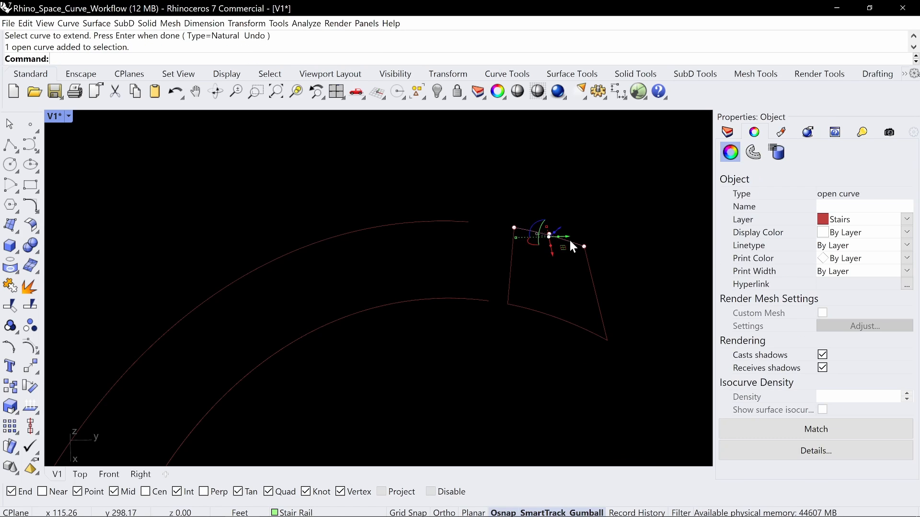
{"action": "left_click_drag", "start_coordinate": [618, 190], "coordinate": [506, 353]}
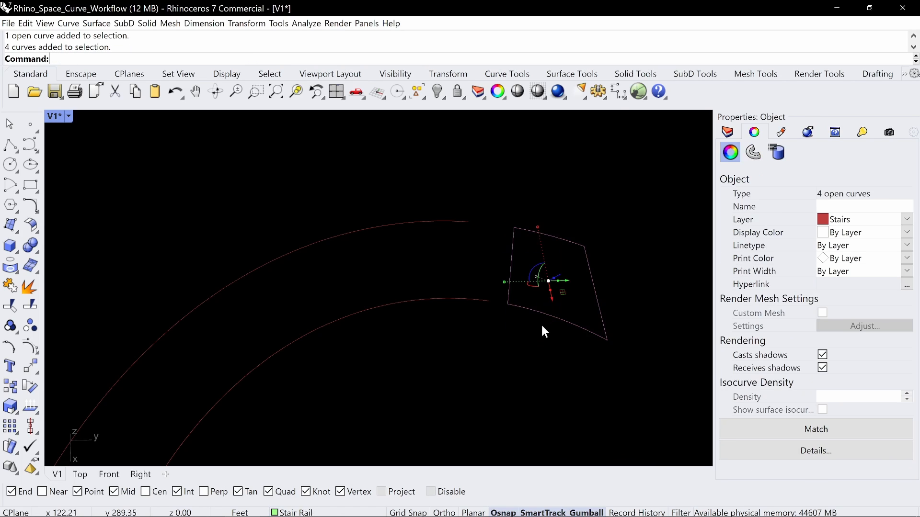
{"action": "scroll", "coordinate": [542, 325], "scroll_direction": "down", "scroll_amount": 2}
{"action": "key", "text": "ctrl+j"}
{"action": "key", "text": "Escape"}
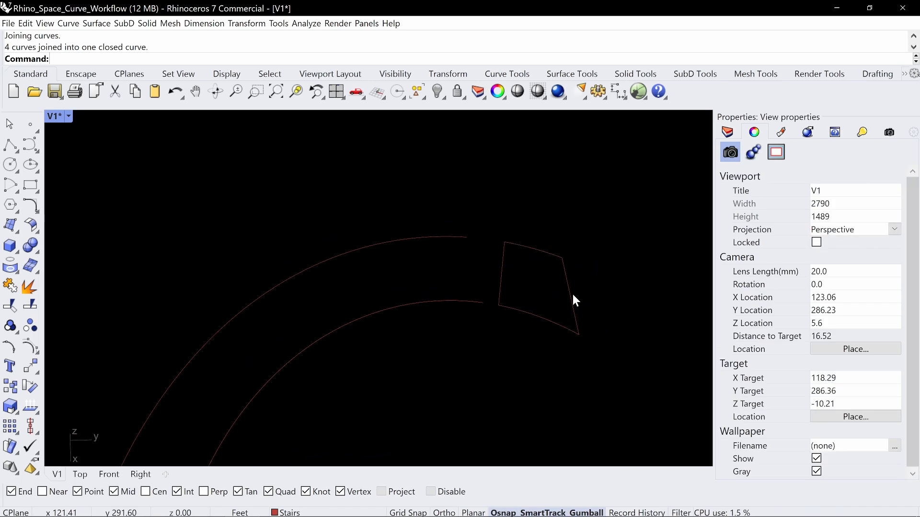
- Create a flat surface from the closed landing outline with PlanarSrf
{"action": "left_click", "coordinate": [574, 294]}
{"action": "key", "text": "Down"}
{"action": "key", "text": "Down"}
{"action": "key", "text": "Down"}
{"action": "key", "text": "Down"}
{"action": "key", "text": "Down"}
{"action": "key", "text": "Down"}
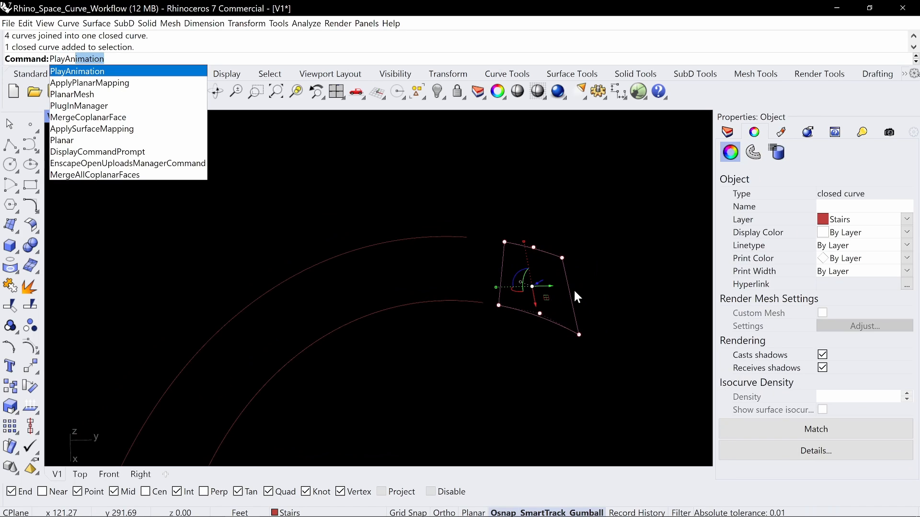
{"action": "key", "text": "Escape"}
{"action": "type", "text": "Plana"}
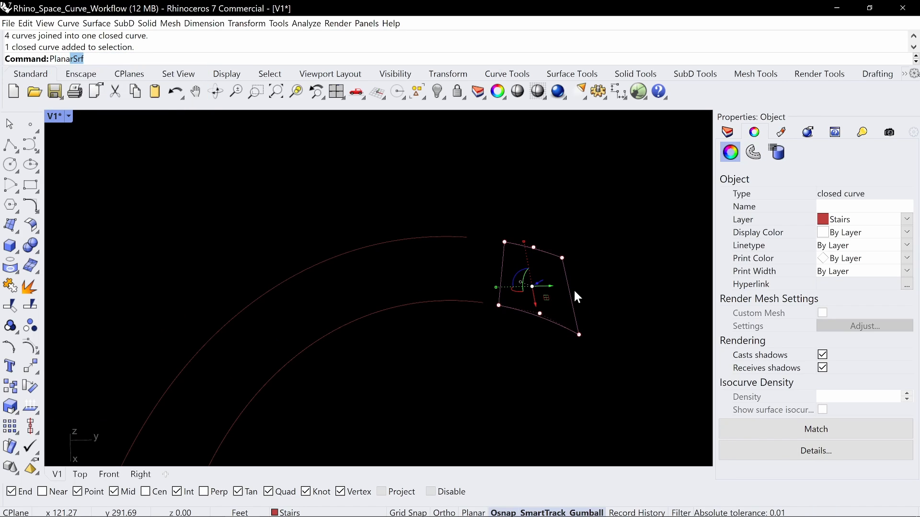
{"action": "type", "text": "r"}
{"action": "key", "text": "Down"}
{"action": "key", "text": "Down"}
{"action": "key", "text": "Down"}
{"action": "key", "text": "Down"}
{"action": "key", "text": "Return"}
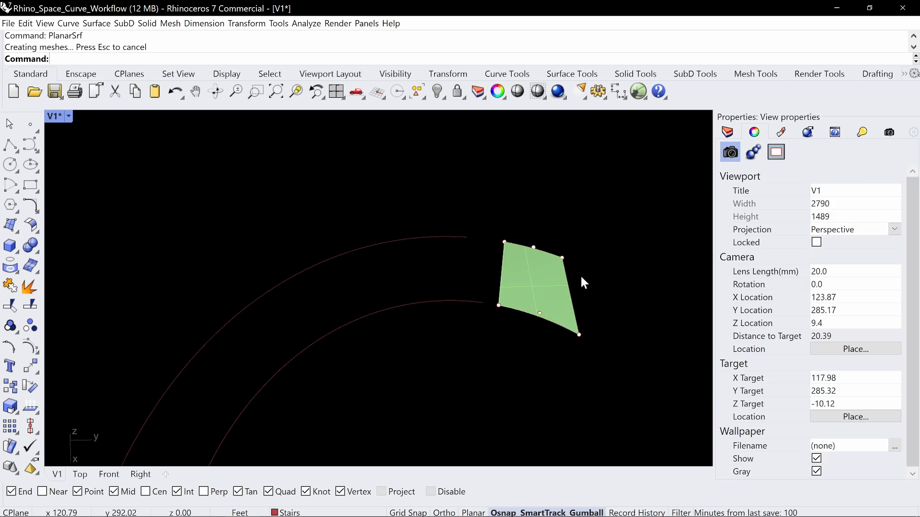
- Move the landing surface to the Stairs layer
{"action": "left_click", "coordinate": [546, 279]}
{"action": "left_click", "coordinate": [352, 513]}
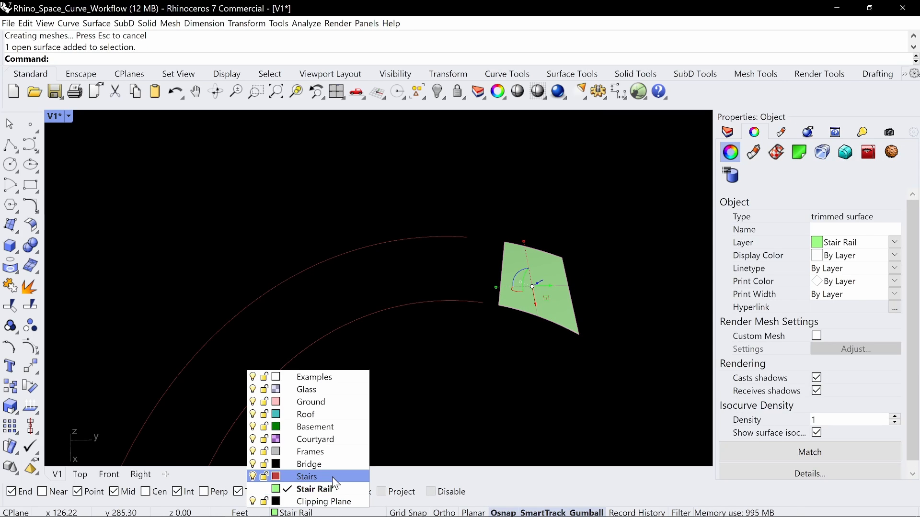
{"action": "left_click", "coordinate": [332, 476]}
{"action": "left_click", "coordinate": [450, 368]}
- Copy the landing surface from its inner end corner to the matching point on the staircase's base curves
{"action": "left_click", "coordinate": [530, 280]}
{"action": "type", "text": "Copy"}
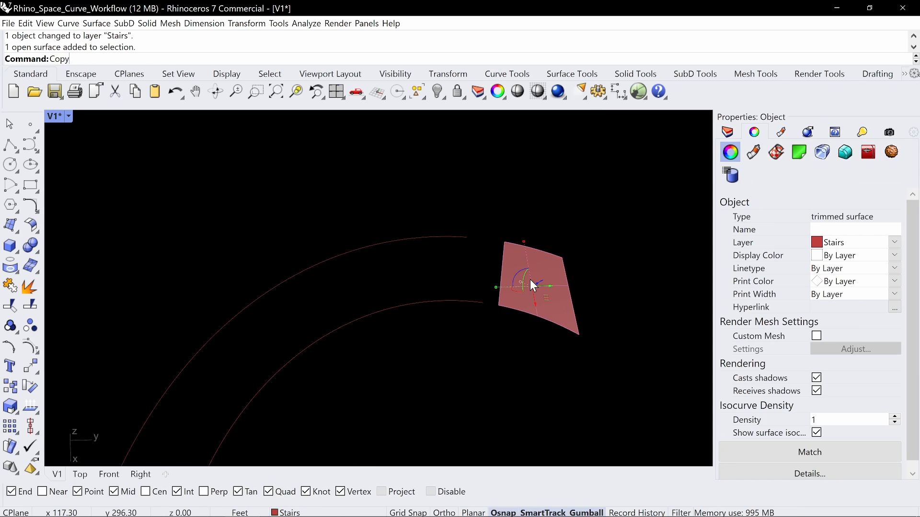
{"action": "key", "text": "Return"}
{"action": "left_click", "coordinate": [580, 334]}
{"action": "scroll", "coordinate": [570, 333], "scroll_direction": "down", "scroll_amount": 7}
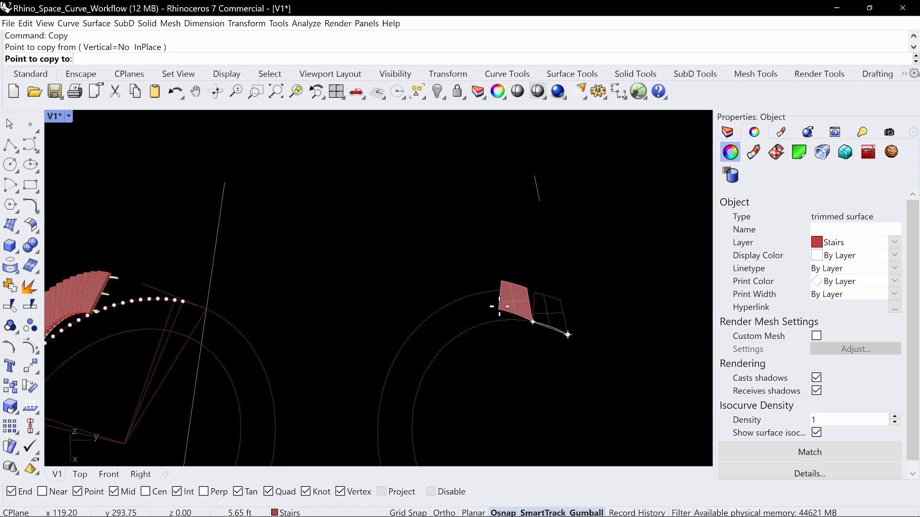
{"action": "right_click_drag", "start_coordinate": [239, 287], "coordinate": [331, 251], "text": "shift"}
{"action": "scroll", "coordinate": [307, 306], "scroll_direction": "up", "scroll_amount": 4}
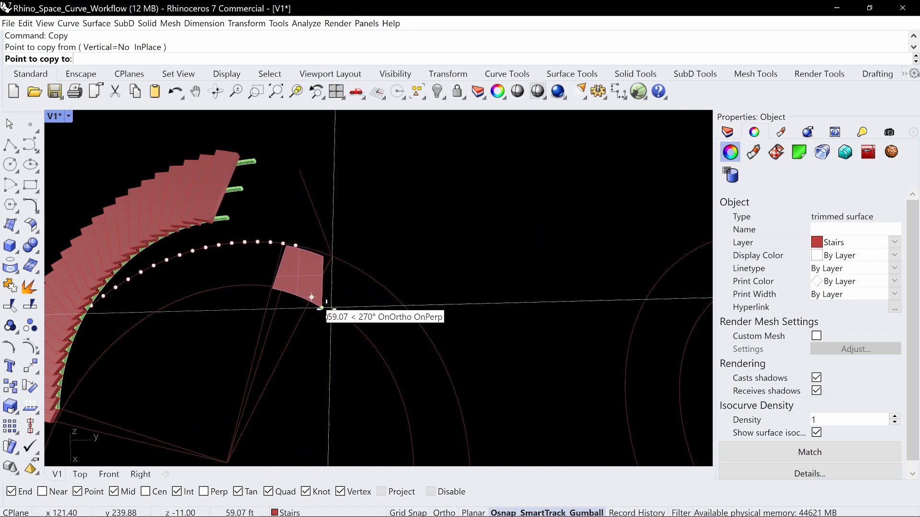
{"action": "left_click", "coordinate": [331, 309]}
{"action": "scroll", "coordinate": [326, 307], "scroll_direction": "down", "scroll_amount": 4}
{"action": "right_click_drag", "start_coordinate": [326, 307], "coordinate": [363, 262]}
{"action": "key", "text": "Return"}
{"action": "key", "text": "Escape"}
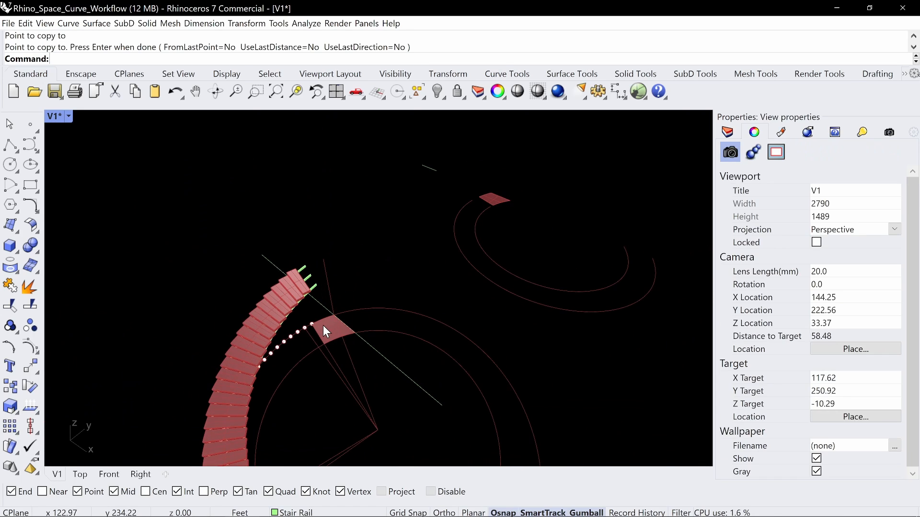
- Move the copied landing surface up so its corner meets the end corner of the top tread
{"action": "left_click", "coordinate": [323, 325]}
{"action": "left_click_drag", "start_coordinate": [329, 320], "coordinate": [210, 374]}
{"action": "scroll", "coordinate": [337, 271], "scroll_direction": "up", "scroll_amount": 8}
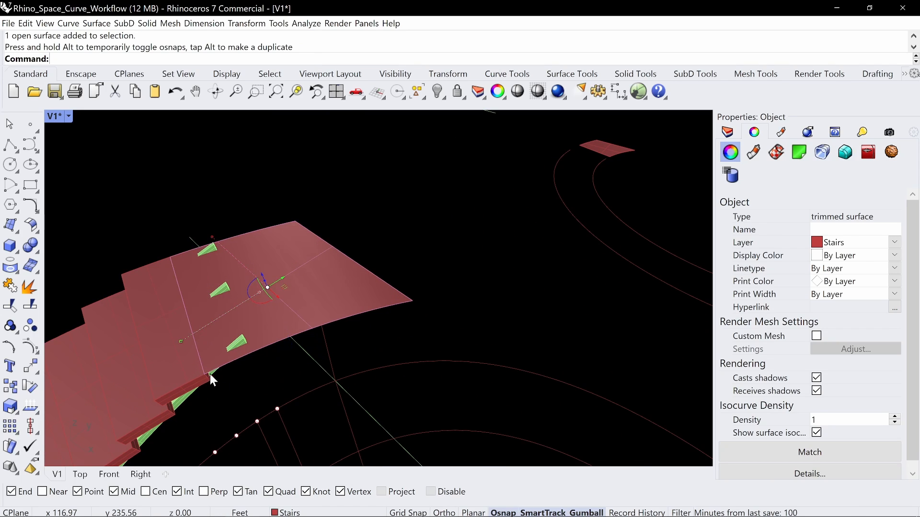
{"action": "key", "text": "Escape"}
{"action": "right_click_drag", "start_coordinate": [313, 318], "coordinate": [297, 302]}
{"action": "right_click_drag", "start_coordinate": [297, 287], "coordinate": [314, 294], "text": "shift"}
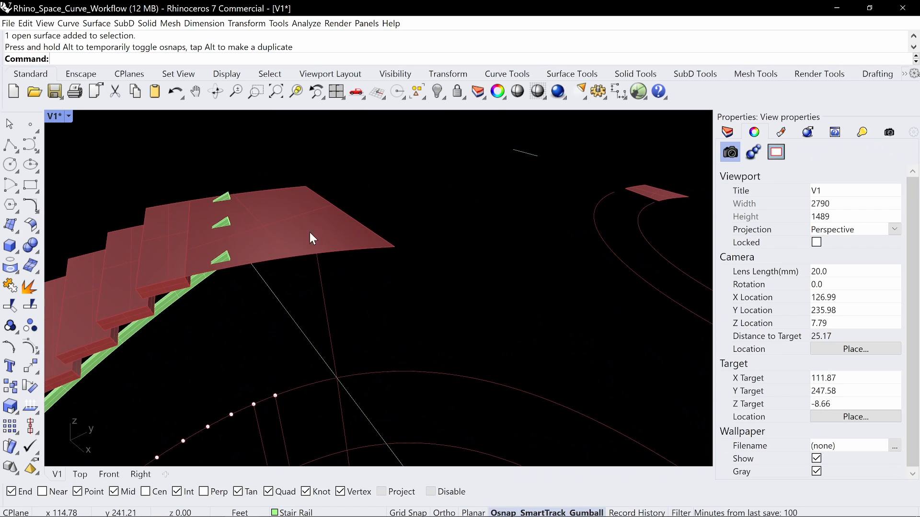
- Extrude the landing surface downward to the underside of the top tread to make it a solid
{"action": "left_click", "coordinate": [309, 232]}
{"action": "right_click_drag", "start_coordinate": [310, 223], "coordinate": [331, 210], "text": "shift"}
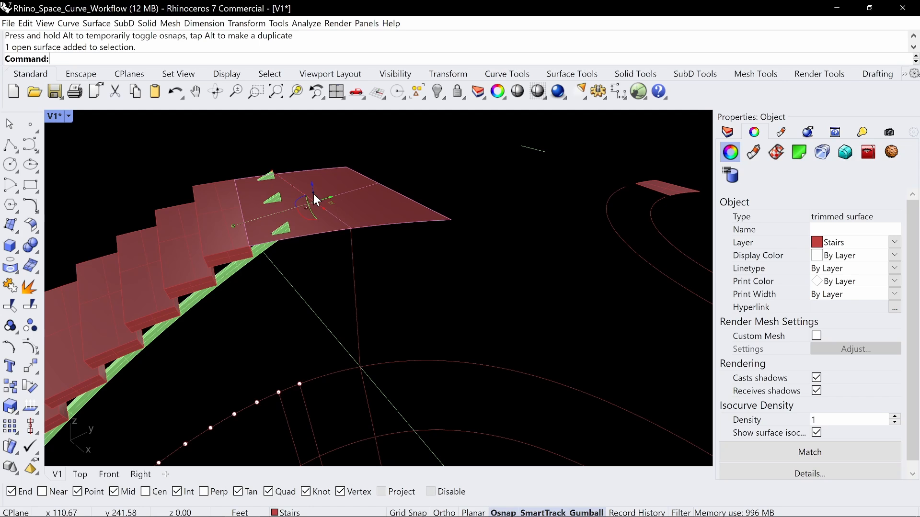
{"action": "left_click_drag", "start_coordinate": [312, 191], "coordinate": [251, 255]}
{"action": "key", "text": "Escape"}
{"action": "right_click_drag", "start_coordinate": [349, 256], "coordinate": [363, 222]}
- Split the three stair stringers with the landing solid using BooleanSplit
{"action": "type", "text": "Boo"}
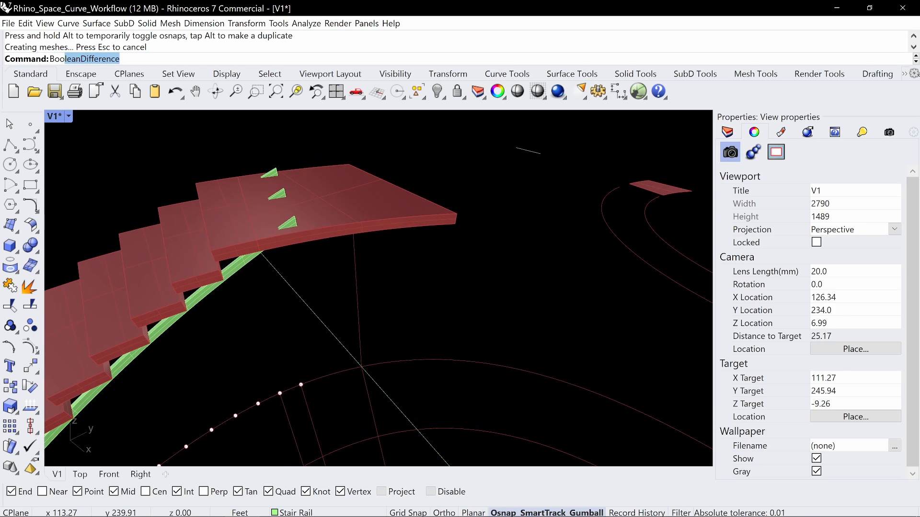
{"action": "type", "text": "leanSplit"}
{"action": "key", "text": "Return"}
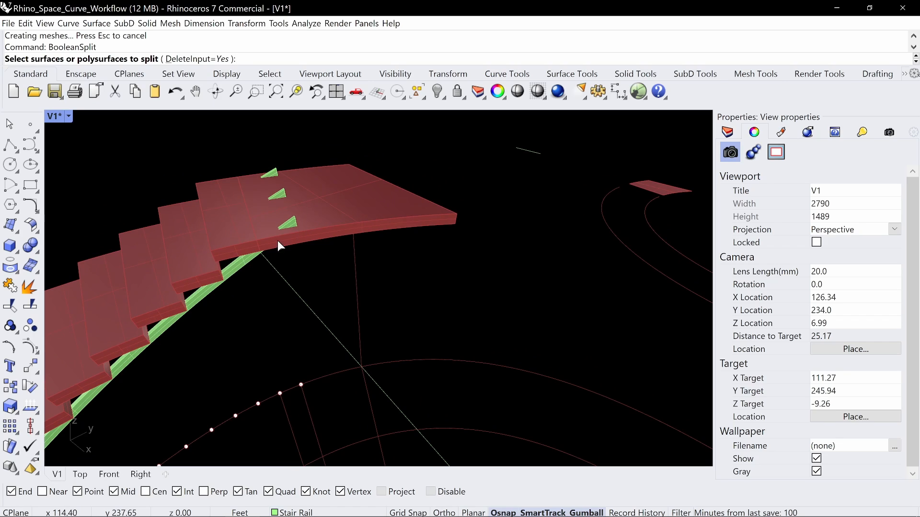
{"action": "left_click", "coordinate": [251, 262]}
{"action": "left_click", "coordinate": [280, 196]}
{"action": "left_click", "coordinate": [276, 172]}
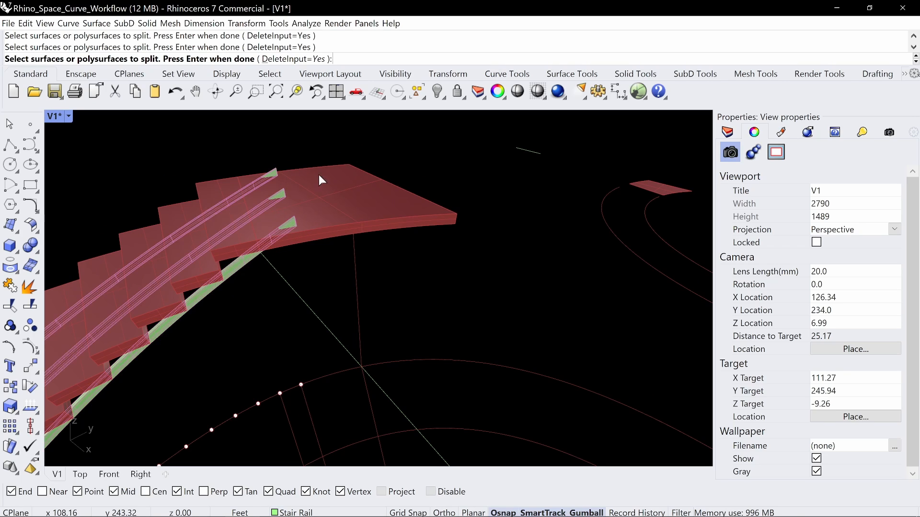
{"action": "key", "text": "Return"}
{"action": "left_click", "coordinate": [332, 191]}
{"action": "key", "text": "Return"}
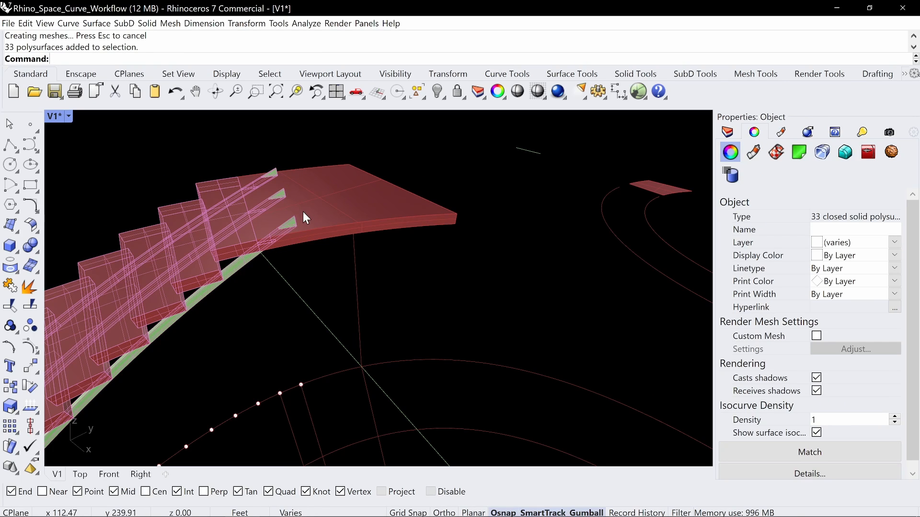
- Undo the deletion of the grouped stair pieces and ungroup the split stringers from the treads
{"action": "key", "text": "Delete"}
{"action": "key", "text": "ctrl+z"}
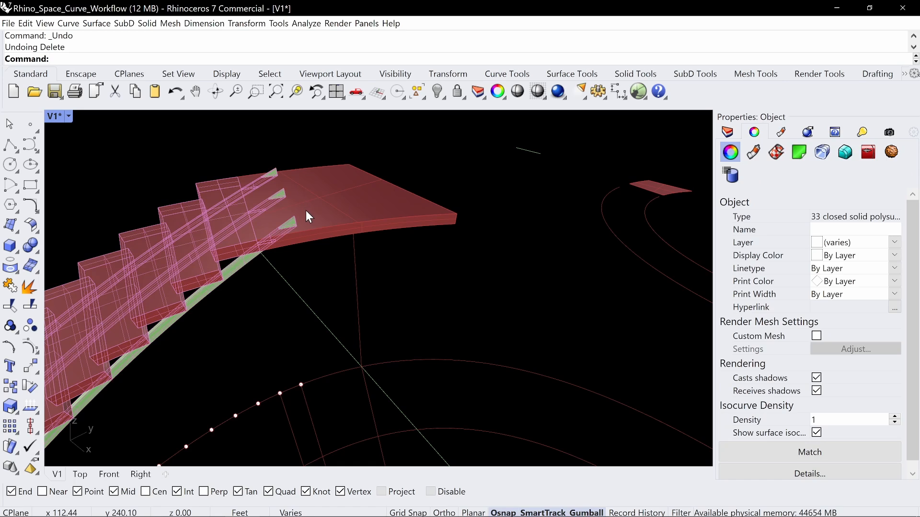
{"action": "type", "text": "Ungroup"}
{"action": "key", "text": "Return"}
{"action": "left_click", "coordinate": [293, 219]}
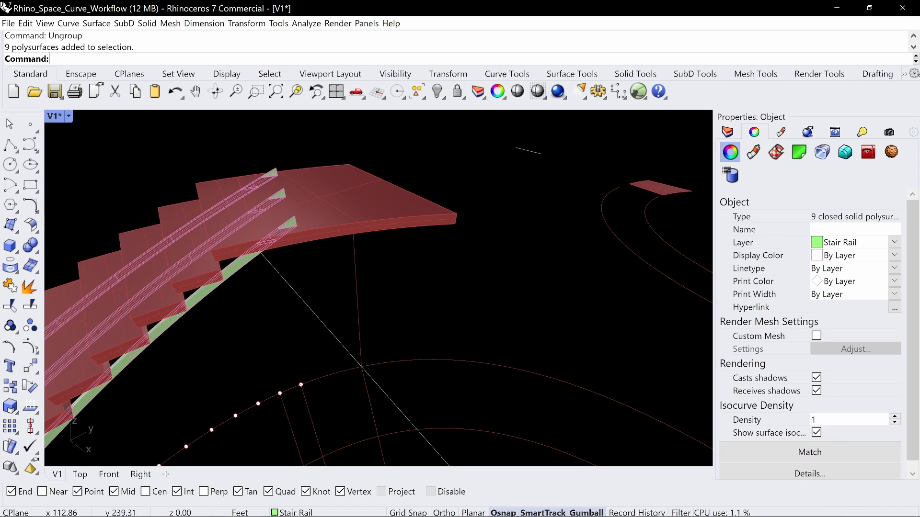
- Delete the three stringer tips that protrude above the landing
{"action": "key", "text": "Delete"}
{"action": "left_click", "coordinate": [296, 202]}
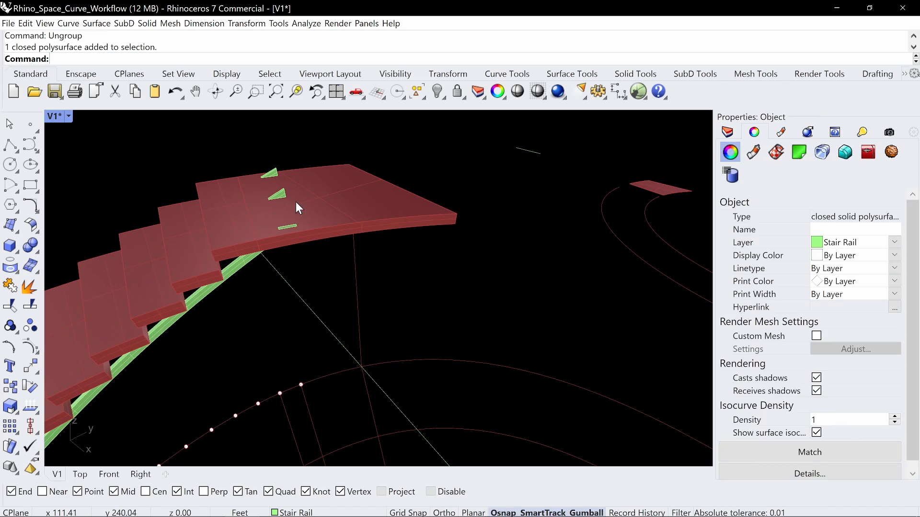
{"action": "key", "text": "Delete"}
{"action": "left_click", "coordinate": [284, 193]}
{"action": "key", "text": "Delete"}
{"action": "left_click", "coordinate": [269, 173]}
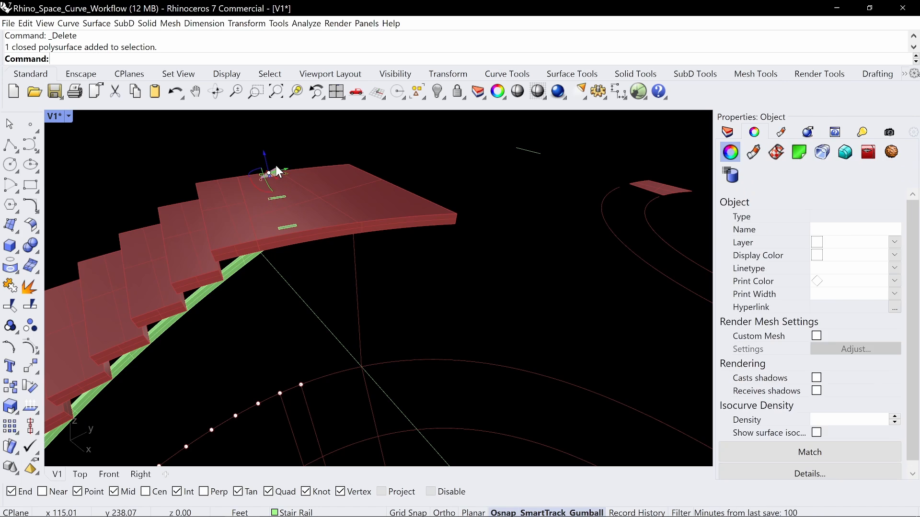
{"action": "key", "text": "Delete"}
- Delete the three leftover stringer pieces embedded inside the landing's thickness
{"action": "left_click", "coordinate": [273, 179]}
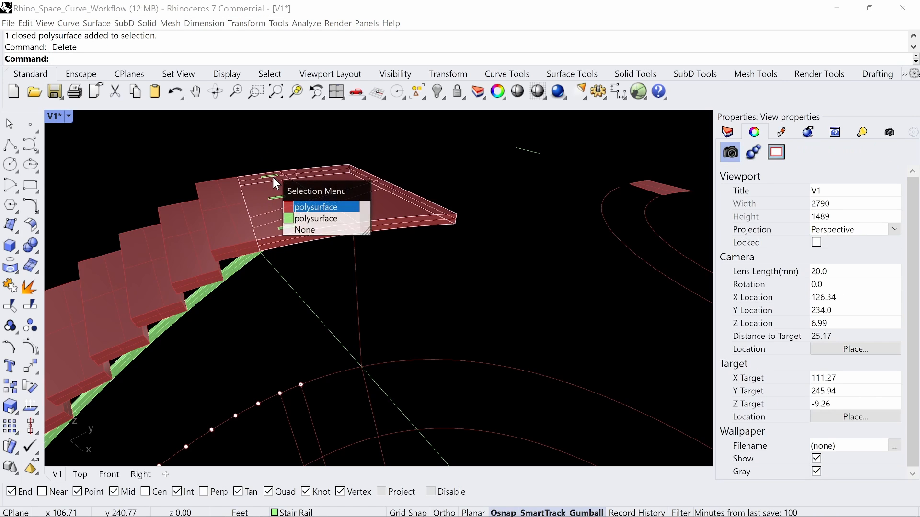
{"action": "left_click", "coordinate": [303, 218]}
{"action": "right_click_drag", "start_coordinate": [300, 201], "coordinate": [310, 160]}
{"action": "key", "text": "Delete"}
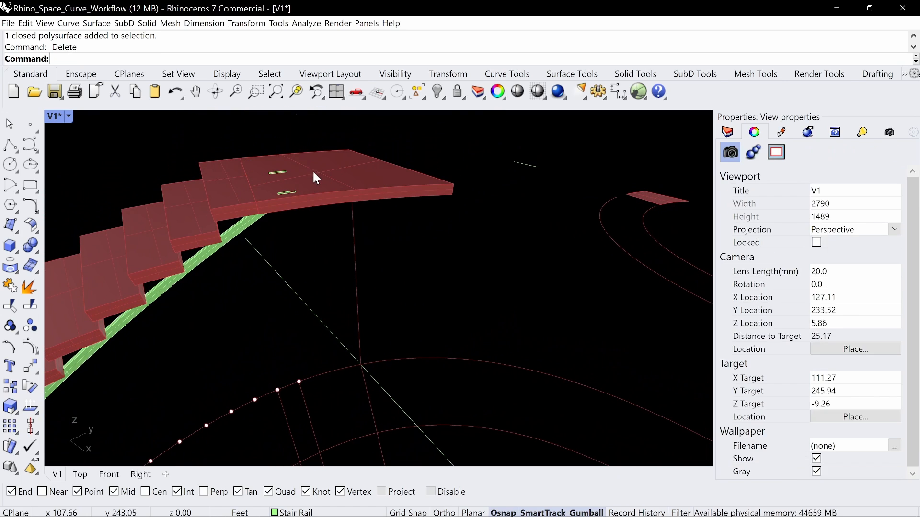
{"action": "key", "text": "Return"}
{"action": "left_click_drag", "start_coordinate": [315, 171], "coordinate": [269, 250]}
{"action": "mouse_move", "coordinate": [297, 166]}
{"action": "right_mouse_down"}
{"action": "mouse_move", "coordinate": [285, 134]}
{"action": "mouse_move", "coordinate": [297, 174]}
{"action": "right_mouse_up"}
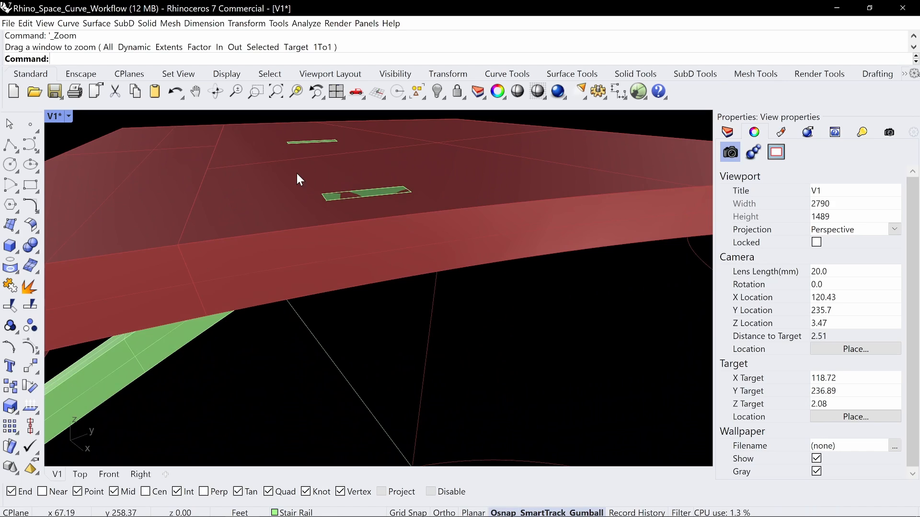
{"action": "left_click", "coordinate": [298, 141]}
{"action": "key", "text": "Delete"}
{"action": "left_click", "coordinate": [335, 192]}
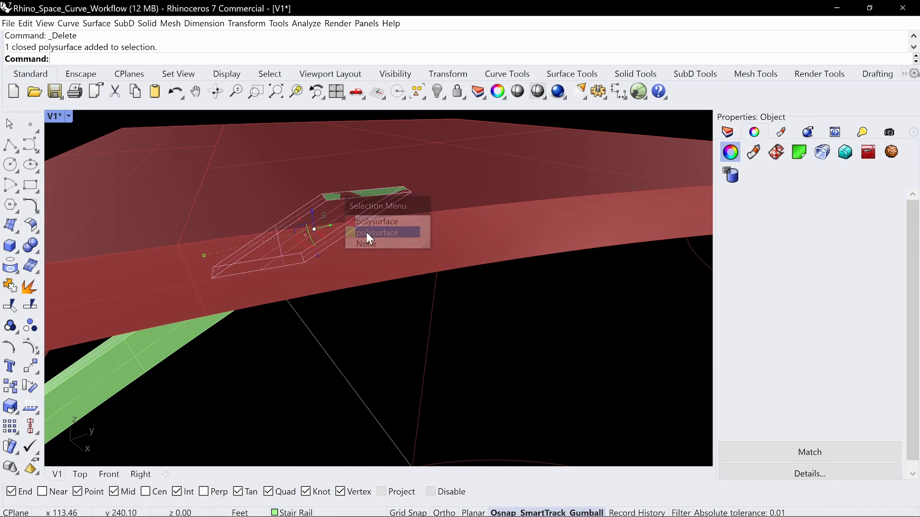
{"action": "key", "text": "Delete"}
- Duplicate the border of the landing's top face with DupFaceBorder and explode it into separate curves
{"action": "scroll", "coordinate": [361, 224], "scroll_direction": "down", "scroll_amount": 10}
{"action": "right_click_drag", "start_coordinate": [360, 222], "coordinate": [511, 243]}
{"action": "scroll", "coordinate": [401, 207], "scroll_direction": "down", "scroll_amount": 8}
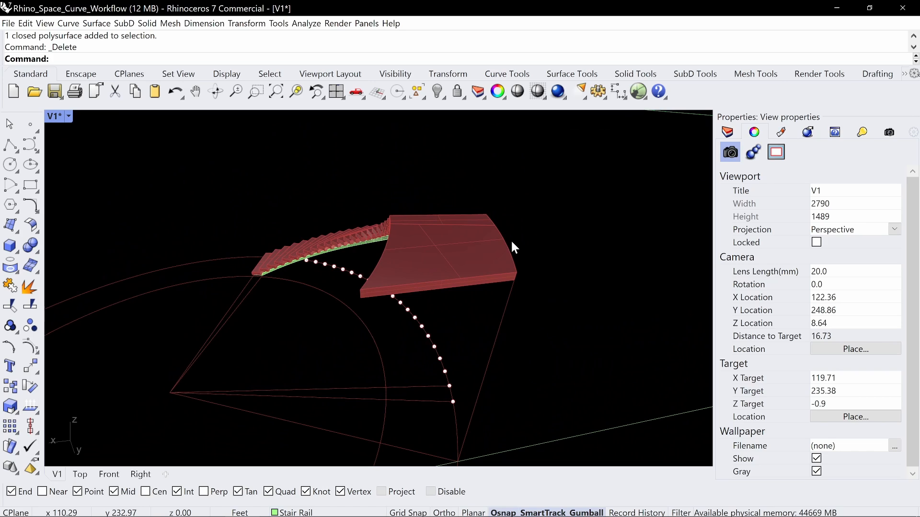
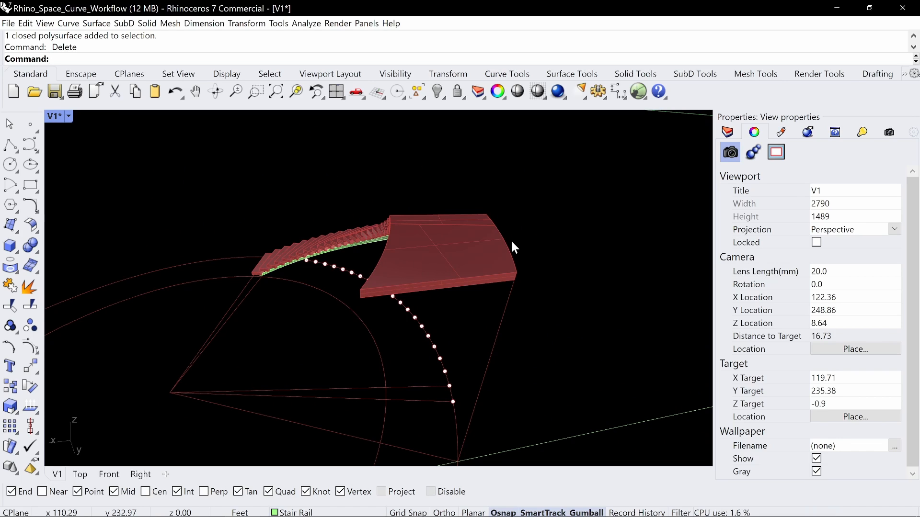
{"action": "type", "text": "pFaceBorder"}
{"action": "key", "text": "Return"}
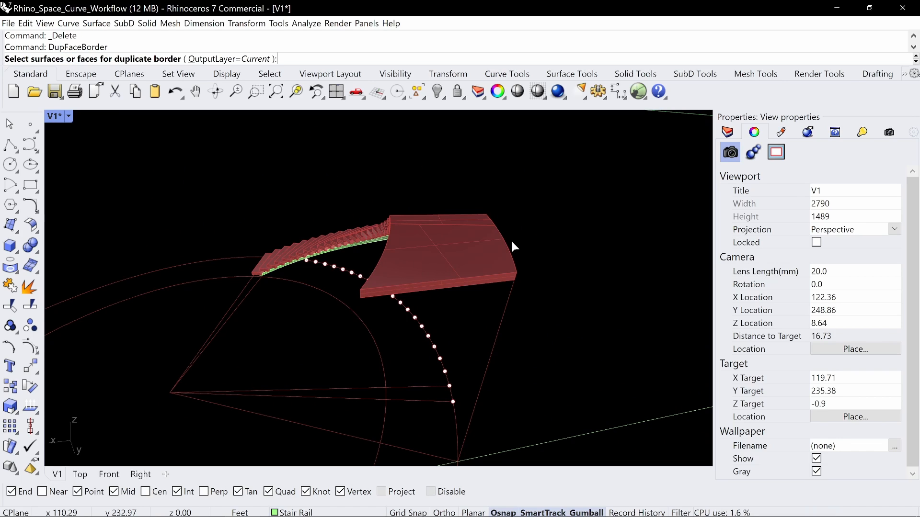
{"action": "left_click", "coordinate": [479, 248]}
{"action": "key", "text": "Return"}
{"action": "right_click_drag", "start_coordinate": [433, 226], "coordinate": [476, 228]}
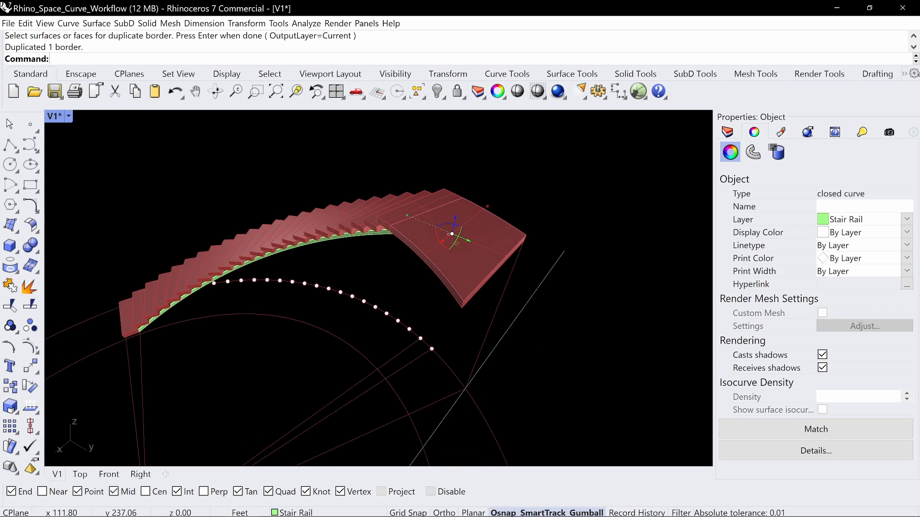
{"action": "type", "text": "Explode"}
{"action": "key", "text": "Return"}
{"action": "key", "text": "Escape"}
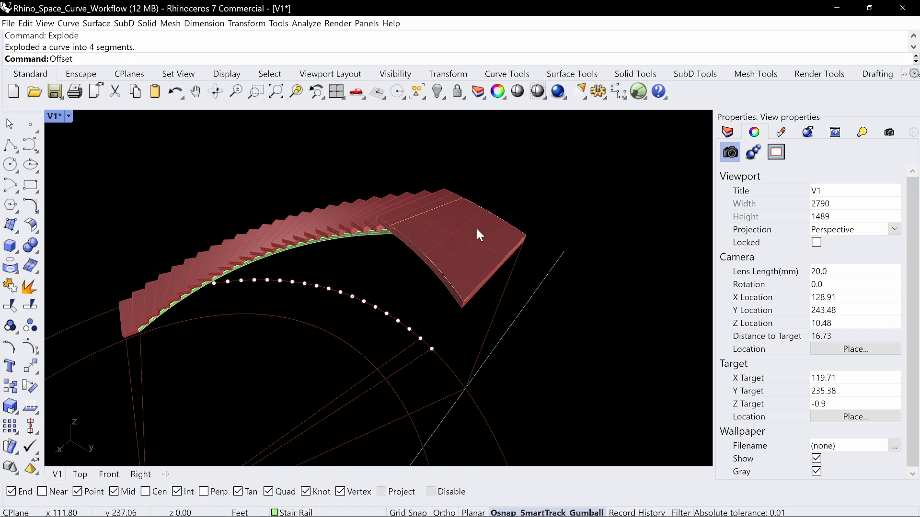
- Offset the landing's inner curved edge toward the middle of the landing by 0.333333 ft
{"action": "type", "text": "Offset"}
{"action": "key", "text": "Return"}
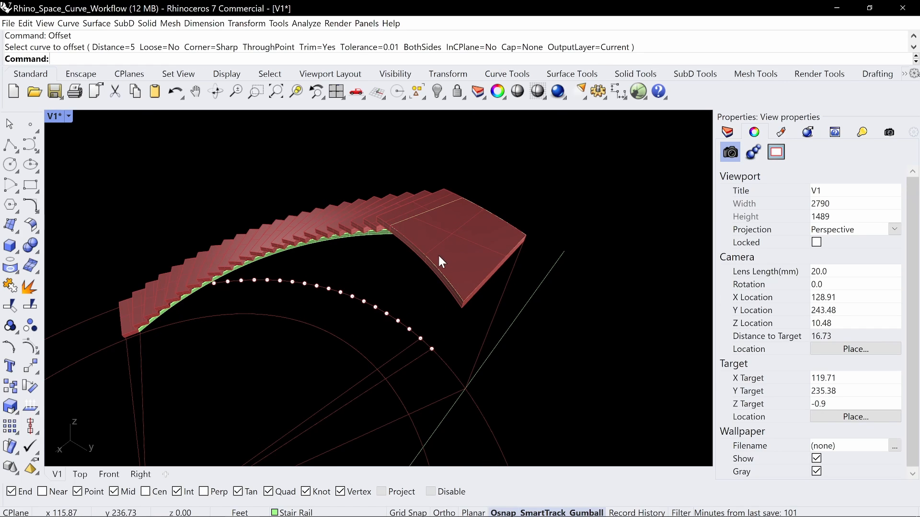
{"action": "left_click", "coordinate": [435, 261]}
{"action": "left_click", "coordinate": [460, 283]}
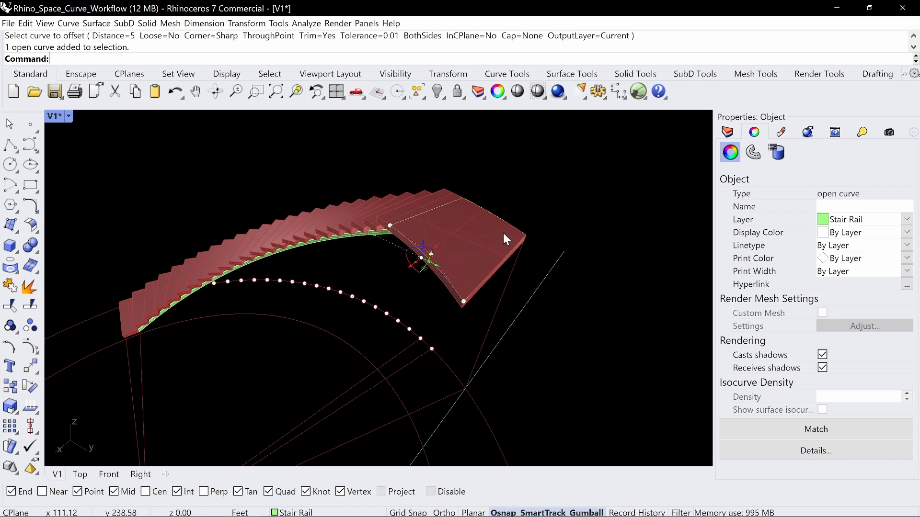
{"action": "key", "text": "Return"}
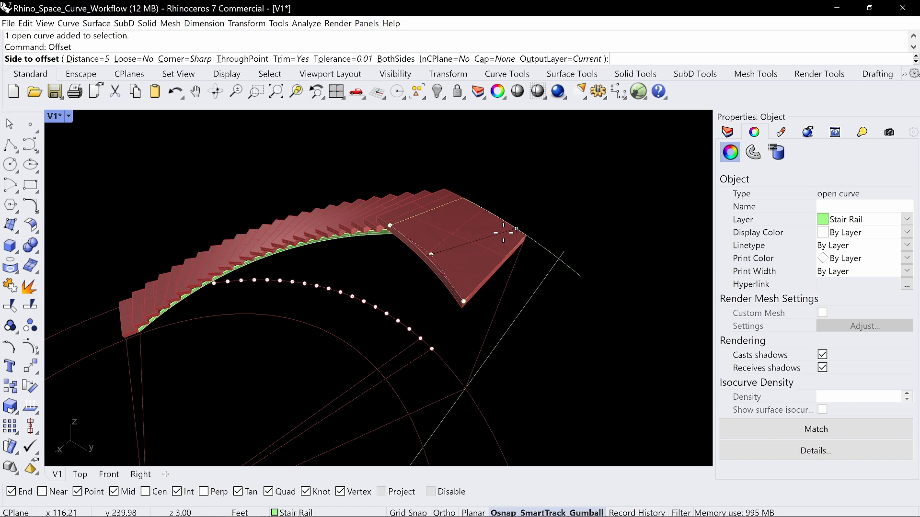
{"action": "type", "text": "4"}
{"action": "key", "text": "Return"}
{"action": "left_click", "coordinate": [431, 241]}
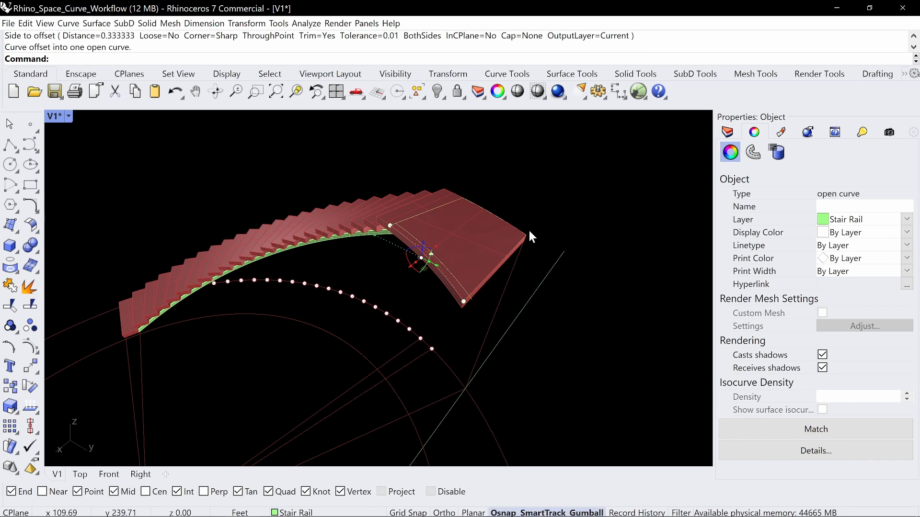
{"action": "key", "text": "Escape"}
- Offset the landing's outer curved edge inward by the same 0.333333 ft distance
{"action": "right_click_drag", "start_coordinate": [529, 231], "coordinate": [512, 225]}
{"action": "key", "text": "Return"}
{"action": "left_click", "coordinate": [503, 226]}
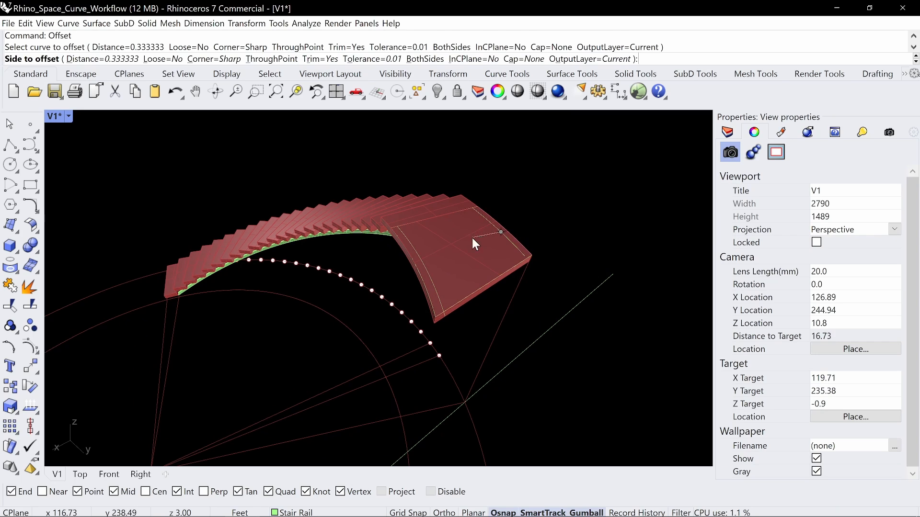
{"action": "left_click", "coordinate": [473, 238]}
{"action": "mouse_move", "coordinate": [442, 236]}
{"action": "right_mouse_down"}
{"action": "mouse_move", "coordinate": [455, 238]}
{"action": "mouse_move", "coordinate": [441, 269]}
{"action": "mouse_move", "coordinate": [460, 246]}
{"action": "mouse_move", "coordinate": [490, 236]}
{"action": "mouse_move", "coordinate": [467, 211]}
{"action": "mouse_move", "coordinate": [442, 242]}
{"action": "right_mouse_up"}
{"action": "type", "text": "ct"}
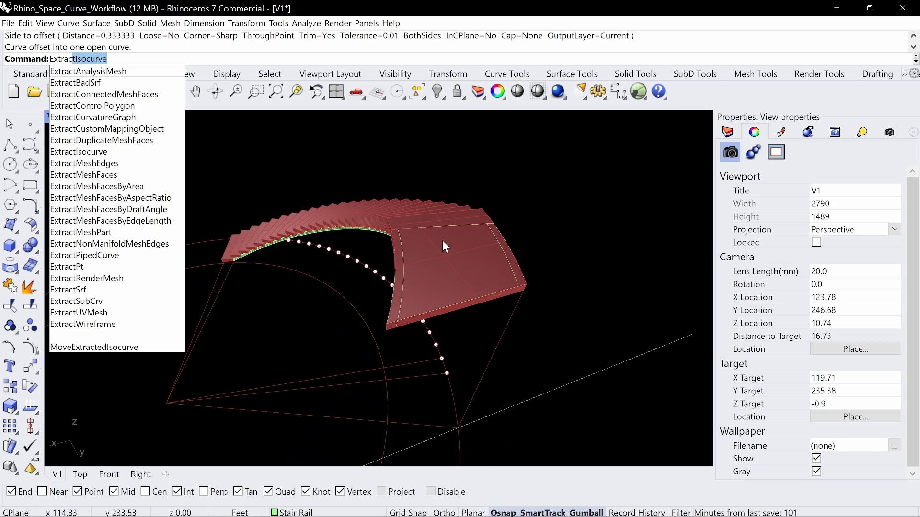
{"action": "key", "text": "Down"}
{"action": "key", "text": "Down"}
{"action": "key", "text": "Escape"}
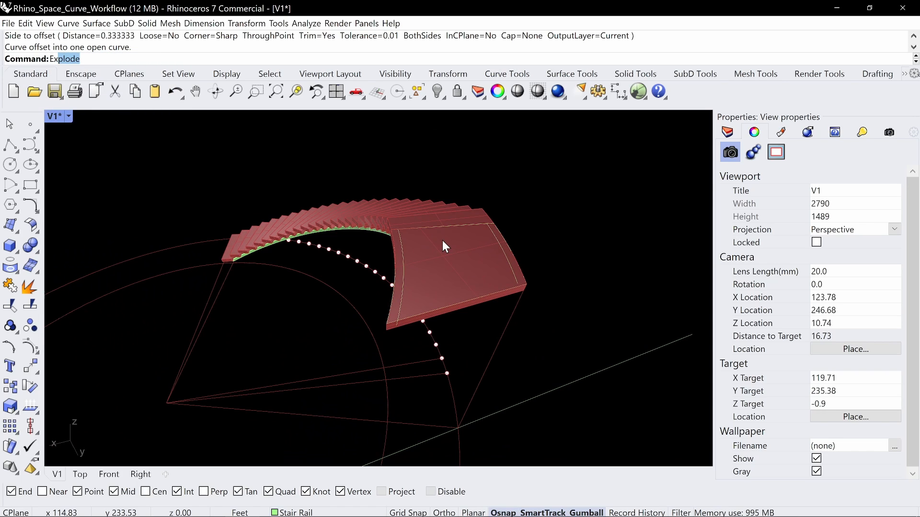
{"action": "key", "text": "Return"}
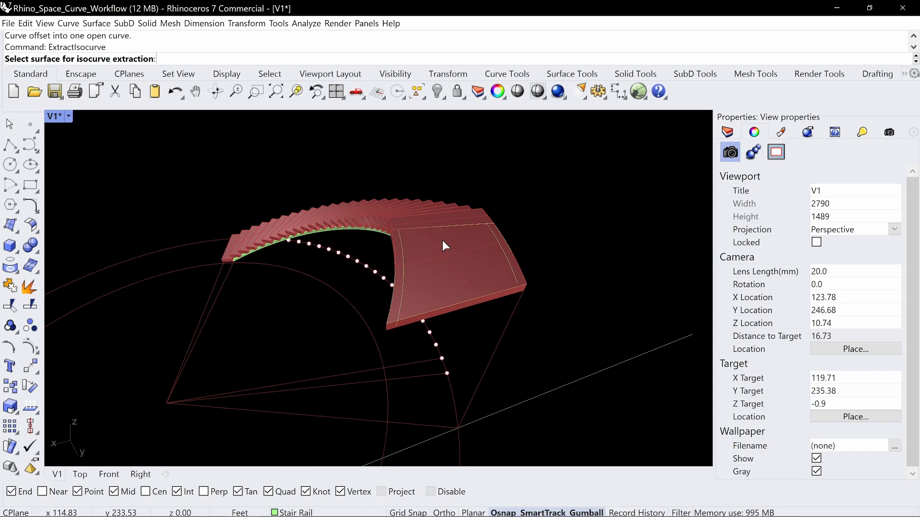
{"action": "left_click", "coordinate": [441, 240]}
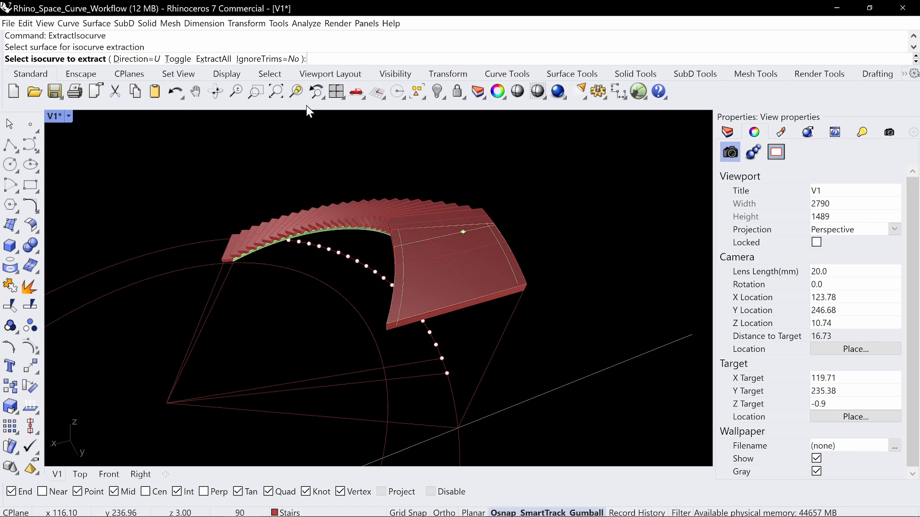
{"action": "type", "text": "v"}
{"action": "key", "text": "Return"}
{"action": "key", "text": "Escape"}
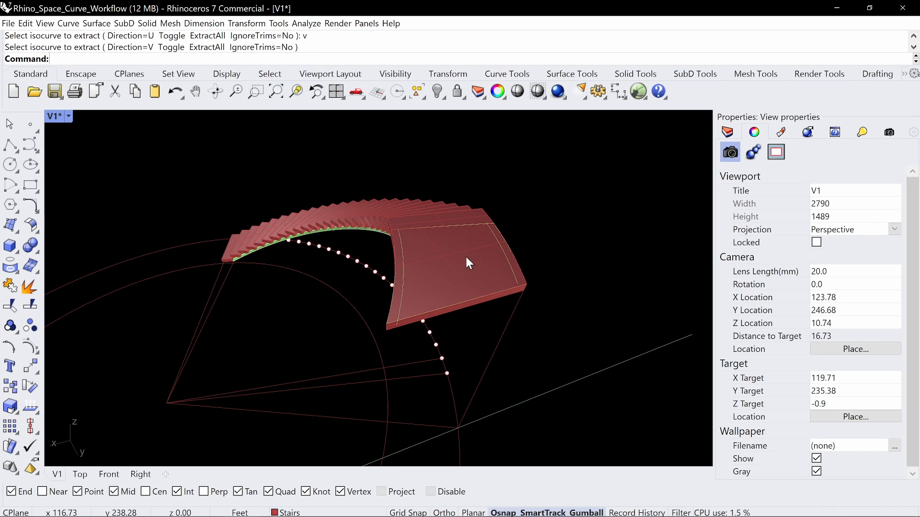
- Extend the landing's outer offset curve a short distance past the landing's far edge
{"action": "right_click_drag", "start_coordinate": [467, 243], "coordinate": [451, 357]}
{"action": "right_click_drag", "start_coordinate": [433, 198], "coordinate": [535, 206]}
{"action": "key", "text": "Return"}
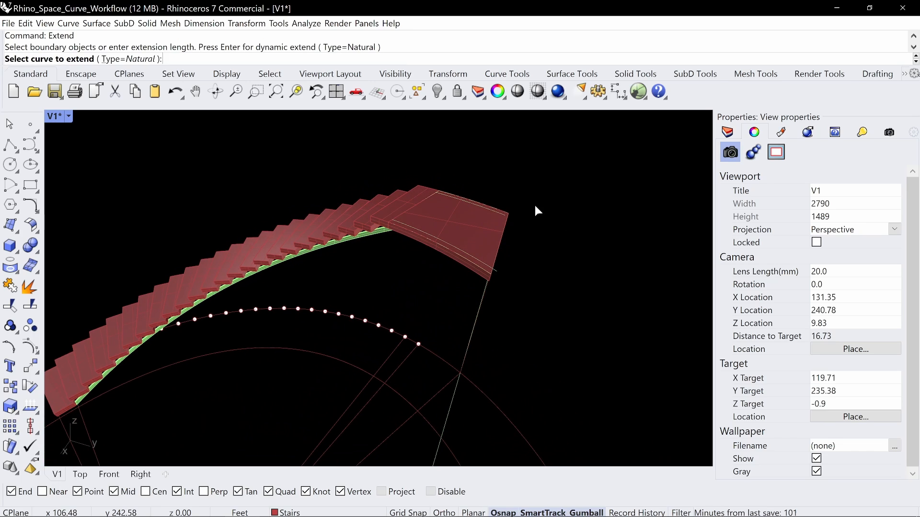
{"action": "left_click", "coordinate": [502, 214]}
{"action": "left_click", "coordinate": [523, 223]}
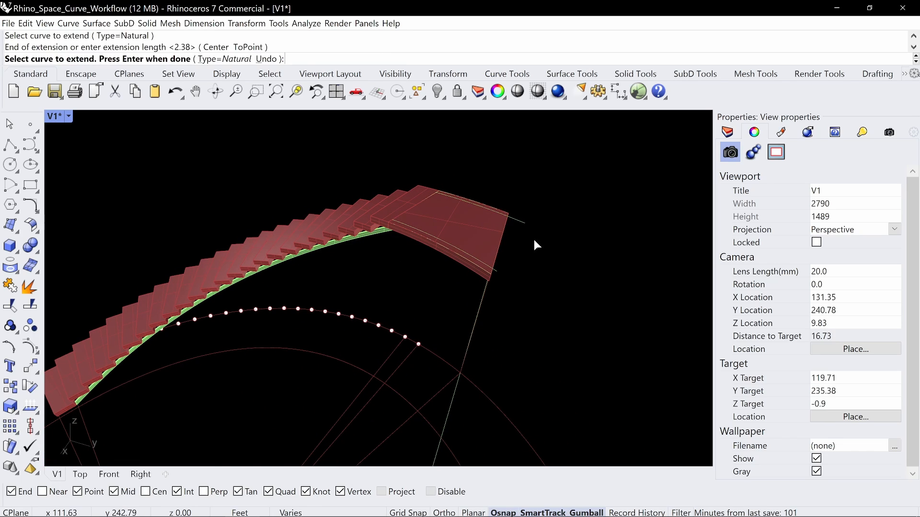
{"action": "key", "text": "Return"}
- Select both extended offset curves and lower them vertically to the underside of the landing
{"action": "right_click_drag", "start_coordinate": [529, 242], "coordinate": [545, 246]}
{"action": "scroll", "coordinate": [522, 232], "scroll_direction": "up", "scroll_amount": 4}
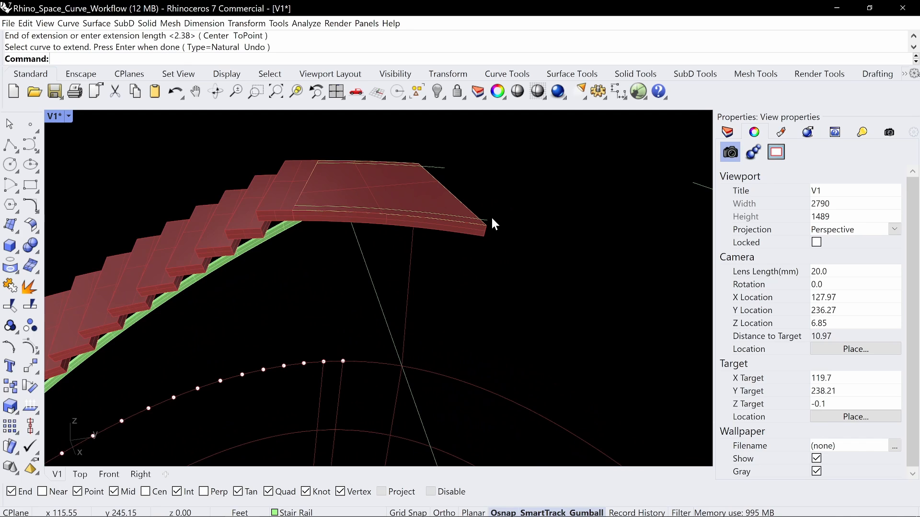
{"action": "left_click", "coordinate": [490, 220]}
{"action": "left_click", "coordinate": [446, 168], "text": "shift"}
{"action": "right_click_drag", "start_coordinate": [447, 168], "coordinate": [436, 214]}
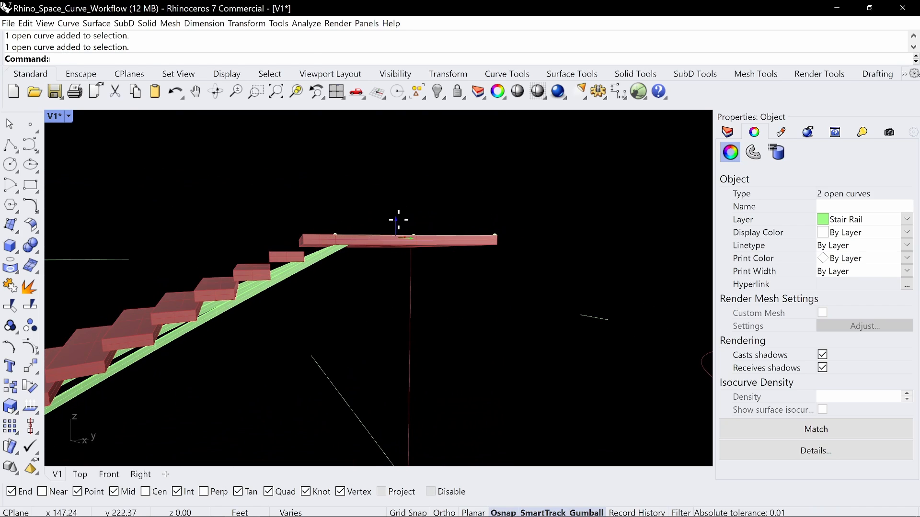
{"action": "left_click_drag", "start_coordinate": [398, 220], "coordinate": [496, 246]}
- Extrude the two lowered curves vertically by 3" to form stringer faces beneath the landing
{"action": "right_click_drag", "start_coordinate": [538, 251], "coordinate": [500, 250]}
{"action": "left_click", "coordinate": [427, 243]}
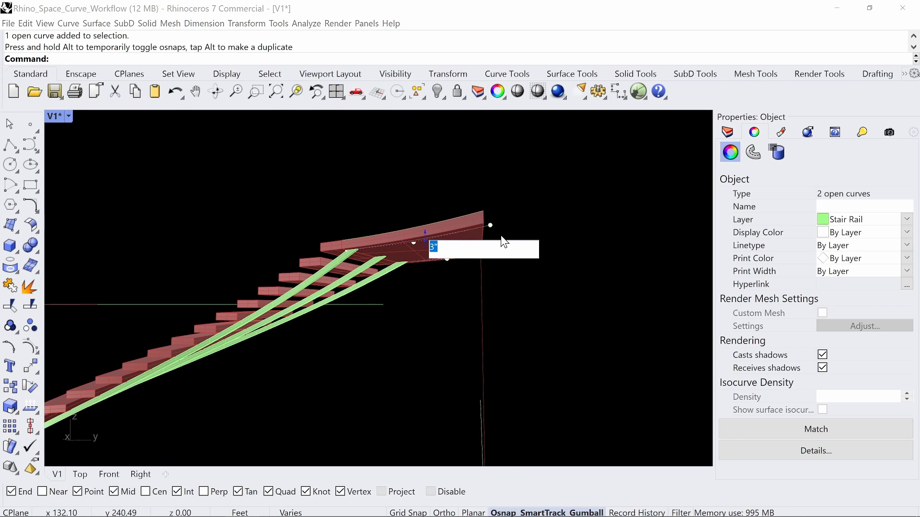
{"action": "key", "text": "Return"}
{"action": "key", "text": "Escape"}
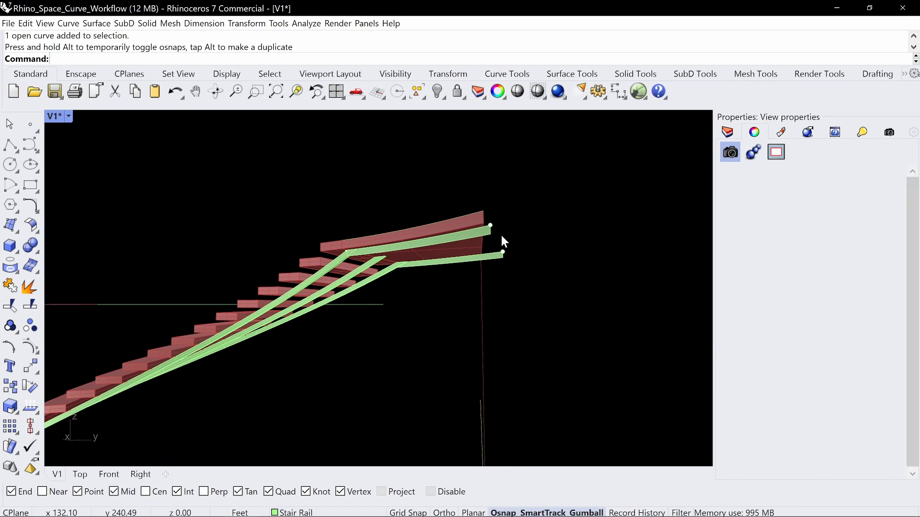
- Thicken the inner landing stringer surface into a solid with OffsetSrf at distance 0.125, flipping the offset direction
{"action": "right_click_drag", "start_coordinate": [501, 235], "coordinate": [436, 245]}
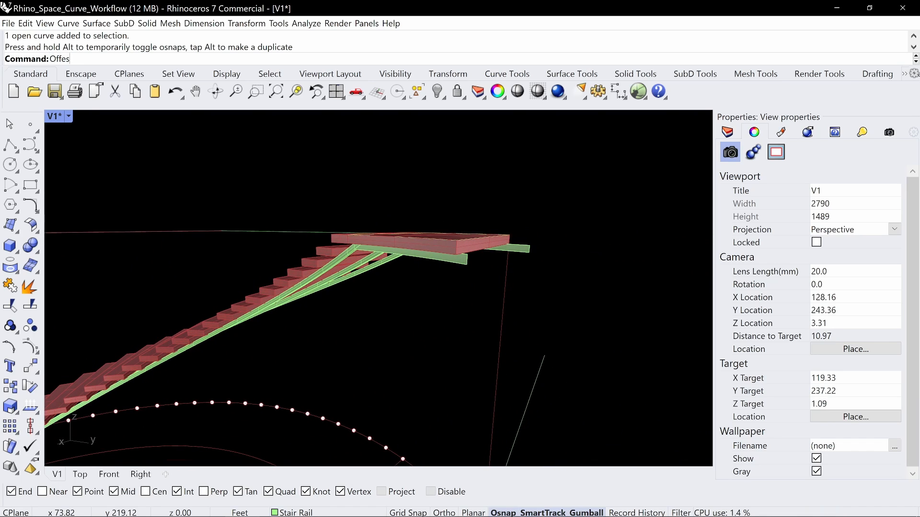
{"action": "type", "text": "Offes"}
{"action": "key", "text": "Down"}
{"action": "key", "text": "Down"}
{"action": "key", "text": "Up"}
{"action": "key", "text": "Return"}
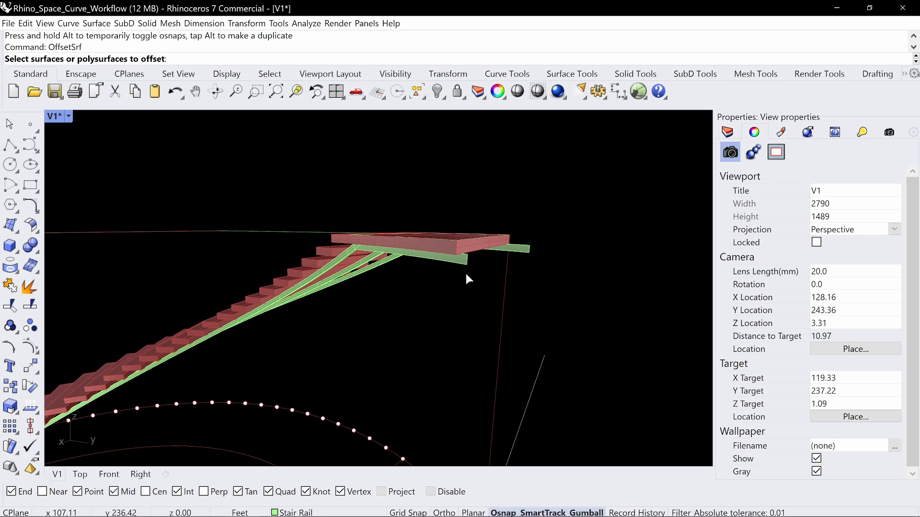
{"action": "right_click_drag", "start_coordinate": [464, 261], "coordinate": [568, 240]}
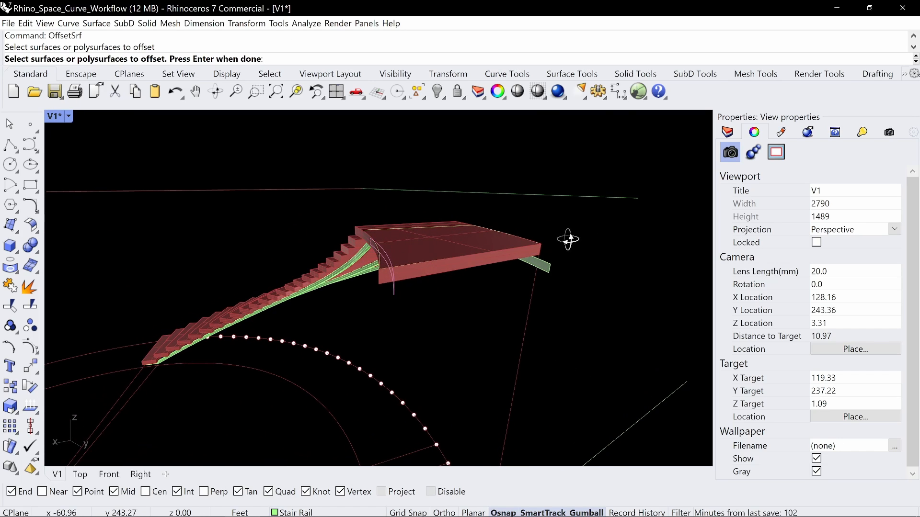
{"action": "key", "text": "Return"}
{"action": "type", "text": "flip direction"}
{"action": "key", "text": "Return"}
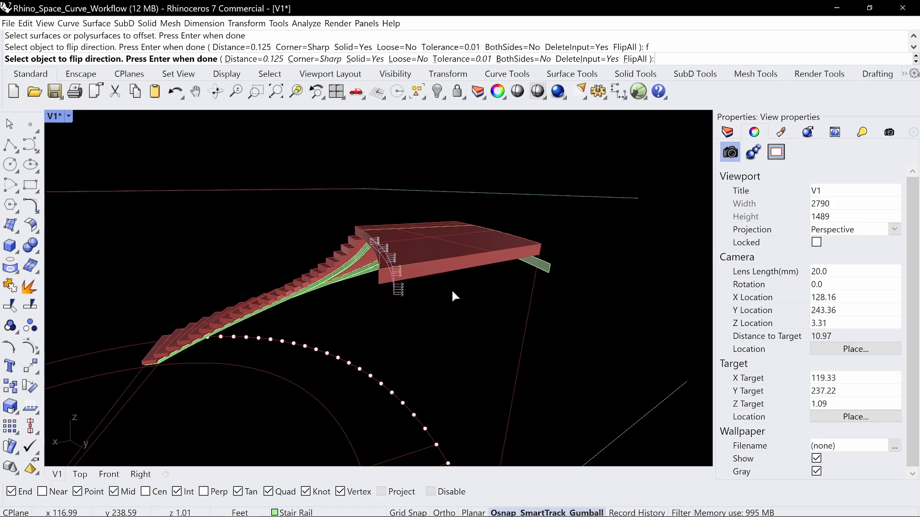
{"action": "key", "text": "Return"}
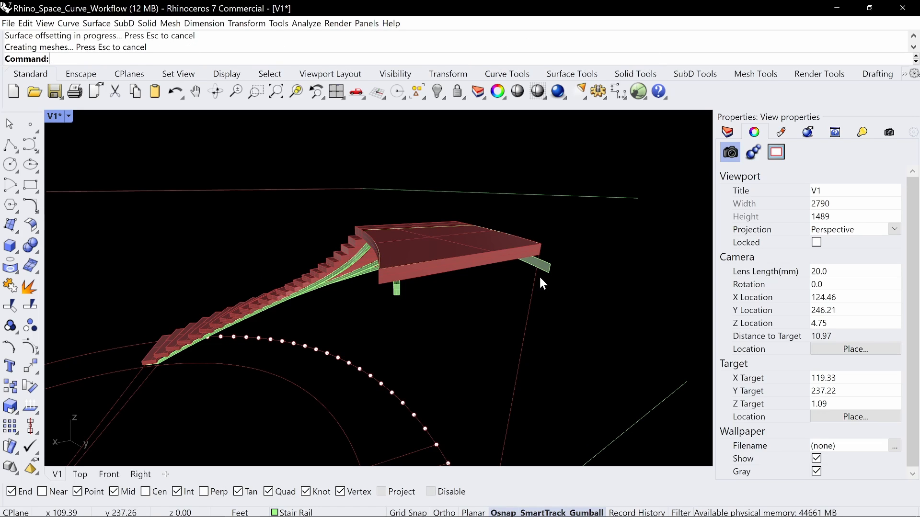
- Offset the outer landing stringer surface into a solid with the same 0.125 distance
{"action": "key", "text": "Return"}
{"action": "key", "text": "Return"}
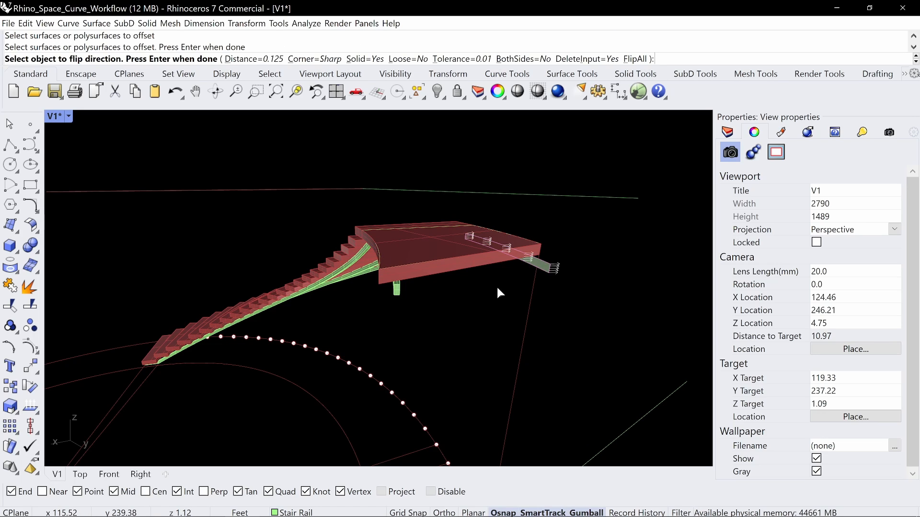
{"action": "key", "text": "Return"}
{"action": "right_click_drag", "start_coordinate": [505, 300], "coordinate": [534, 321]}
{"action": "scroll", "coordinate": [372, 339], "scroll_direction": "up", "scroll_amount": 2}
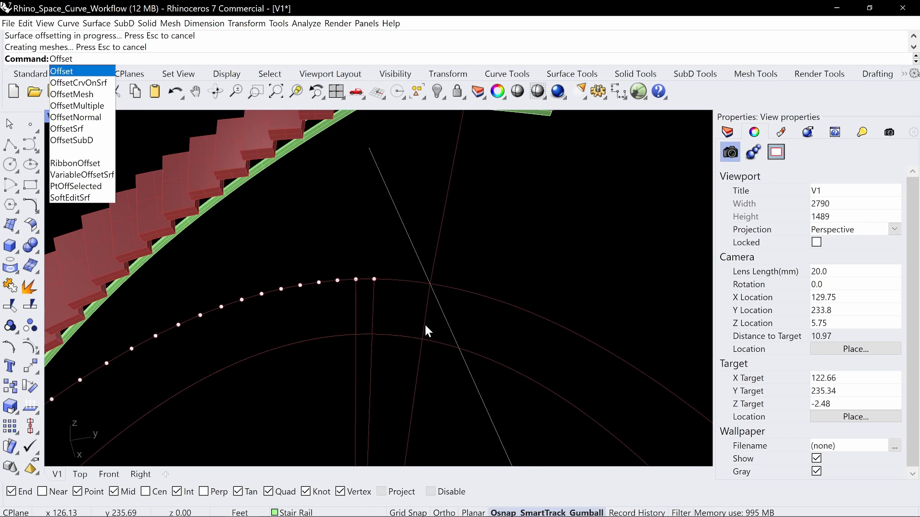
{"action": "key", "text": "Return"}
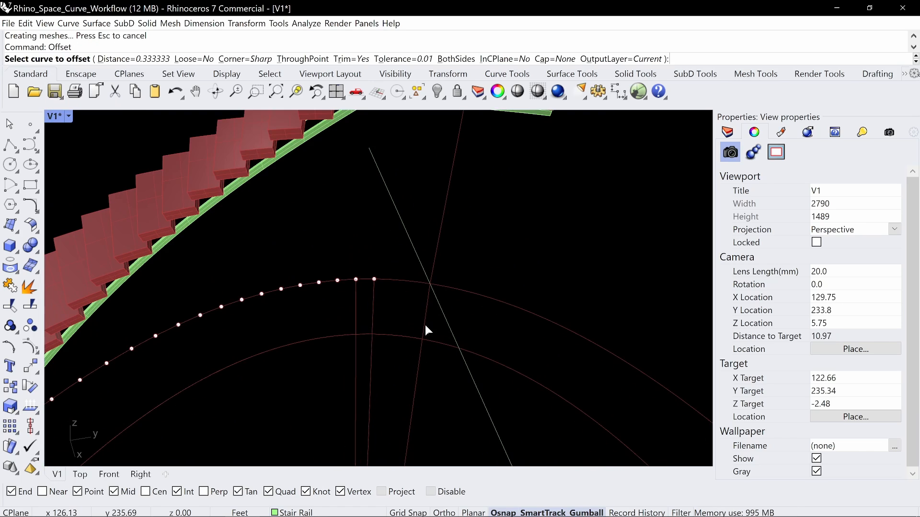
{"action": "left_click", "coordinate": [389, 333]}
{"action": "left_click", "coordinate": [417, 361]}
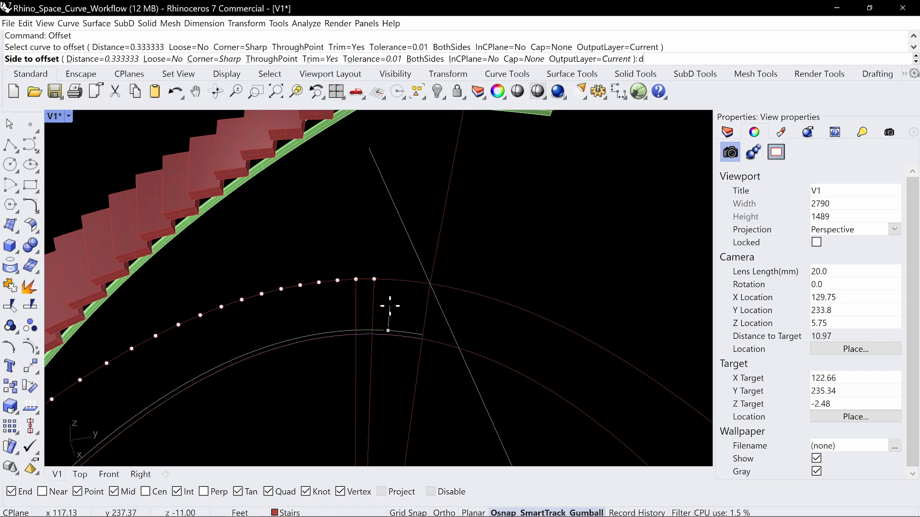
{"action": "type", "text": "d"}
{"action": "key", "text": "Return"}
{"action": "left_click", "coordinate": [373, 334]}
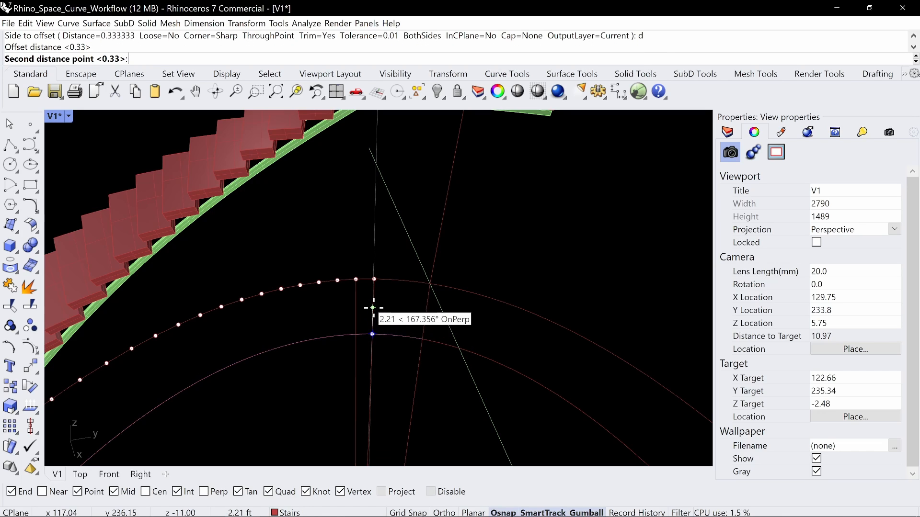
{"action": "key", "text": "Escape"}
- Draw a line from the last division point on the outer base circle to the inner base circle
{"action": "type", "text": "Line"}
{"action": "key", "text": "Return"}
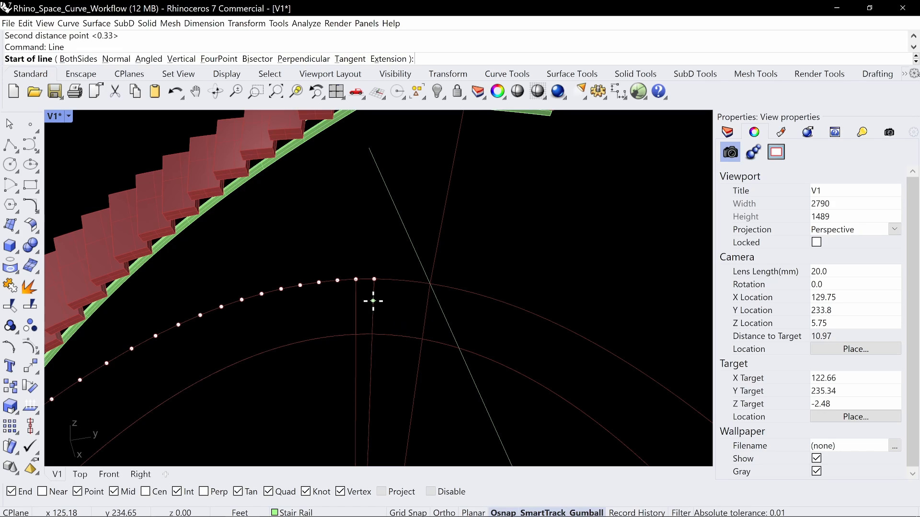
{"action": "left_click", "coordinate": [374, 279]}
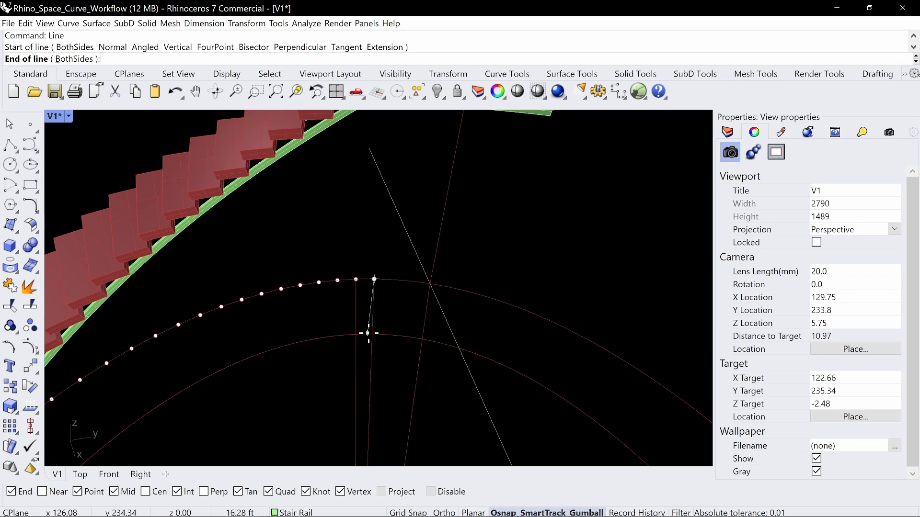
{"action": "left_click", "coordinate": [370, 333]}
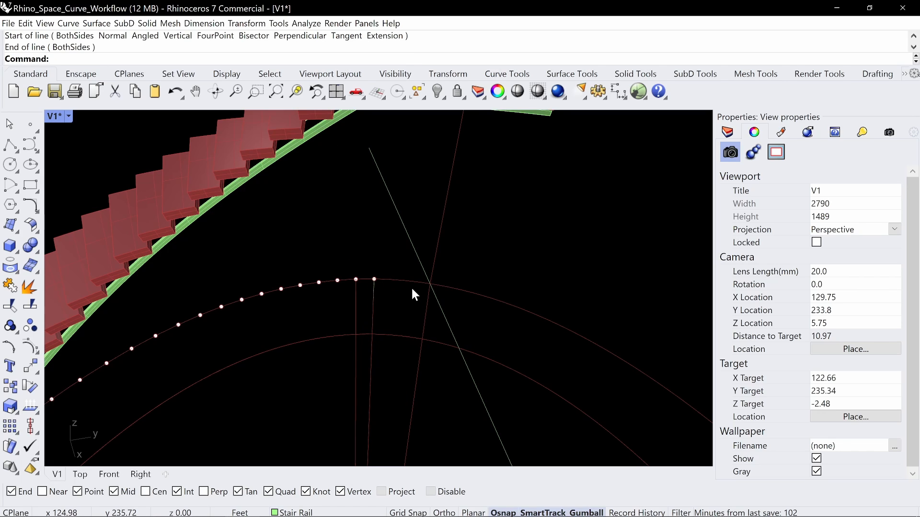
{"action": "scroll", "coordinate": [412, 292], "scroll_direction": "up", "scroll_amount": 10}
{"action": "scroll", "coordinate": [370, 290], "scroll_direction": "down", "scroll_amount": 4}
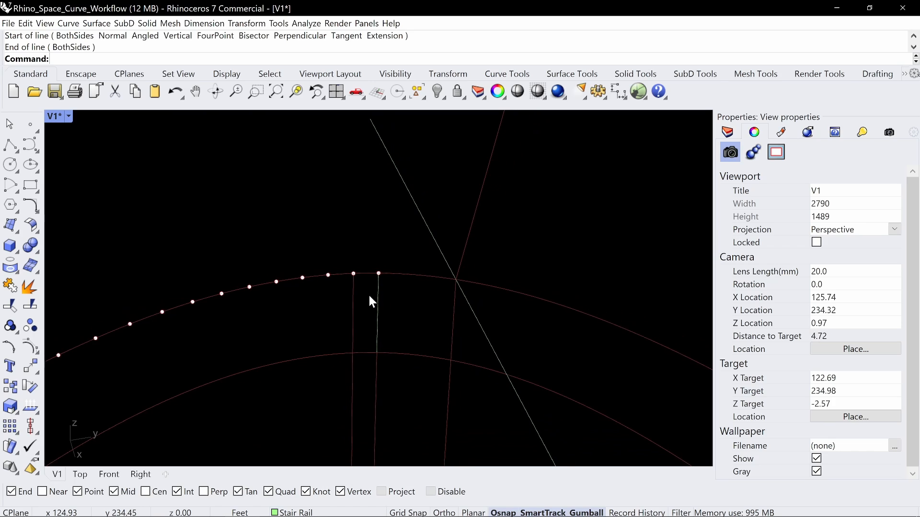
- Offset the inner base circle outward, picking the distance from the circle to the connecting line's midpoint
{"action": "key", "text": "Return"}
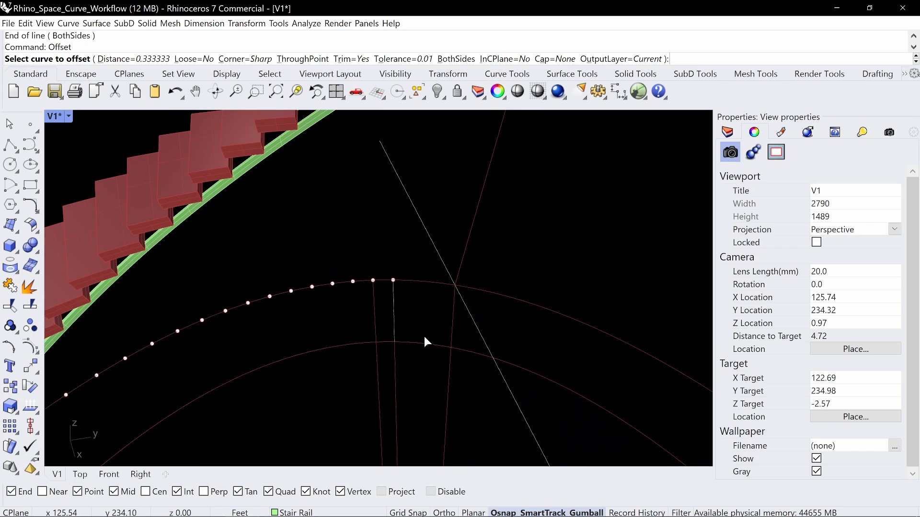
{"action": "left_click", "coordinate": [415, 342]}
{"action": "key", "text": "Return"}
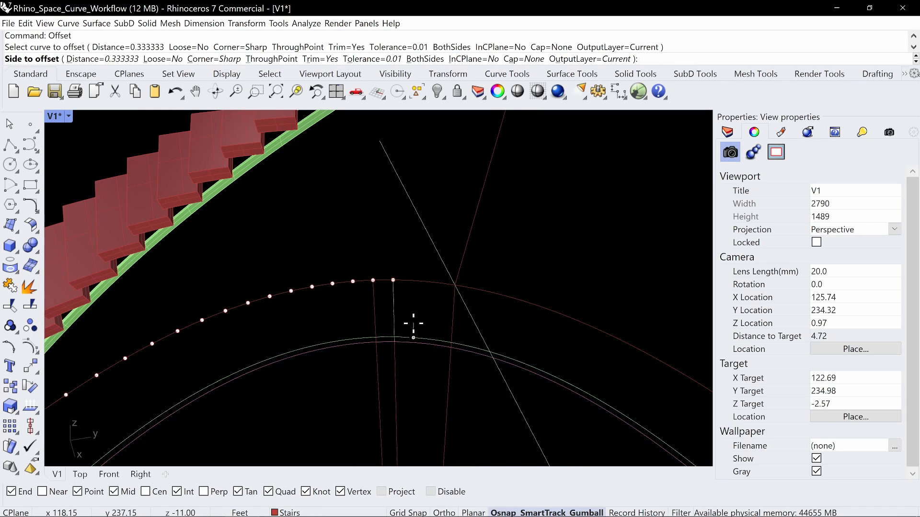
{"action": "type", "text": "d"}
{"action": "key", "text": "Return"}
{"action": "left_click", "coordinate": [394, 341]}
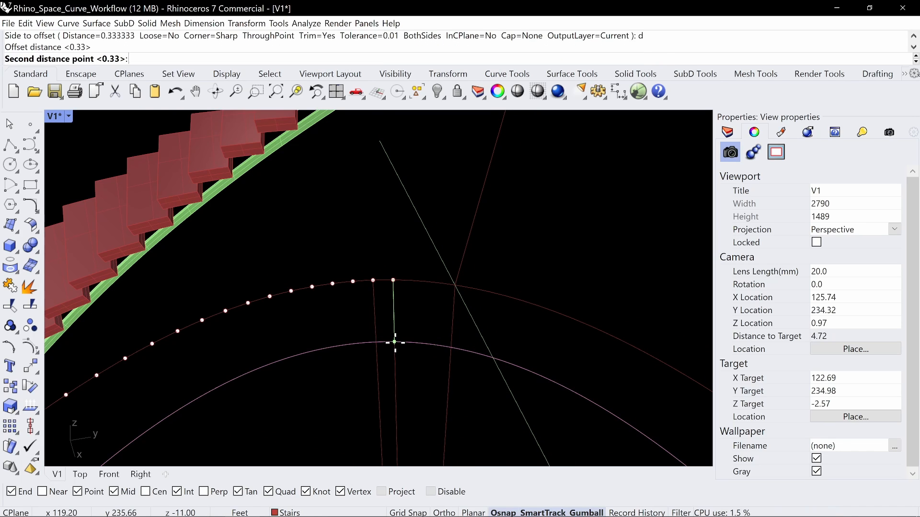
{"action": "left_click", "coordinate": [394, 309]}
{"action": "left_click", "coordinate": [408, 311]}
- Raise the new middle circle vertically to the level of the landing's top face
{"action": "scroll", "coordinate": [429, 304], "scroll_direction": "down", "scroll_amount": 3}
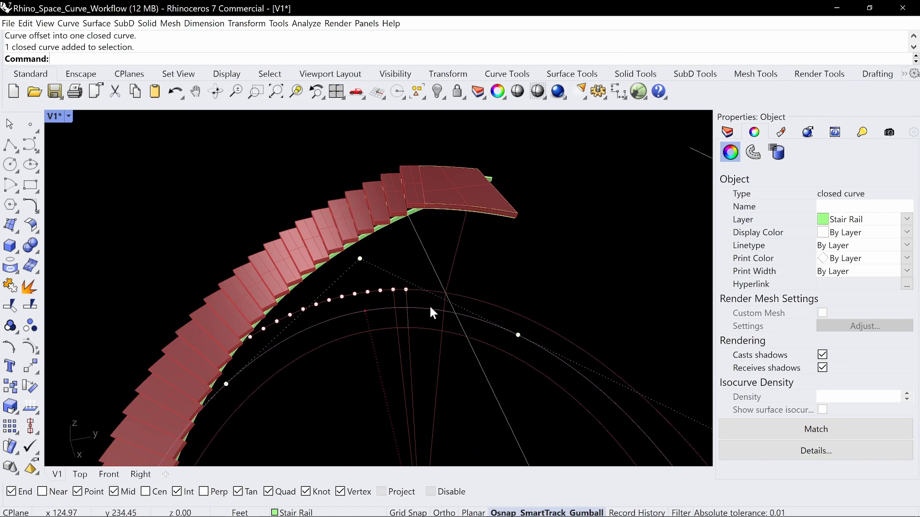
{"action": "scroll", "coordinate": [429, 304], "scroll_direction": "down", "scroll_amount": 3}
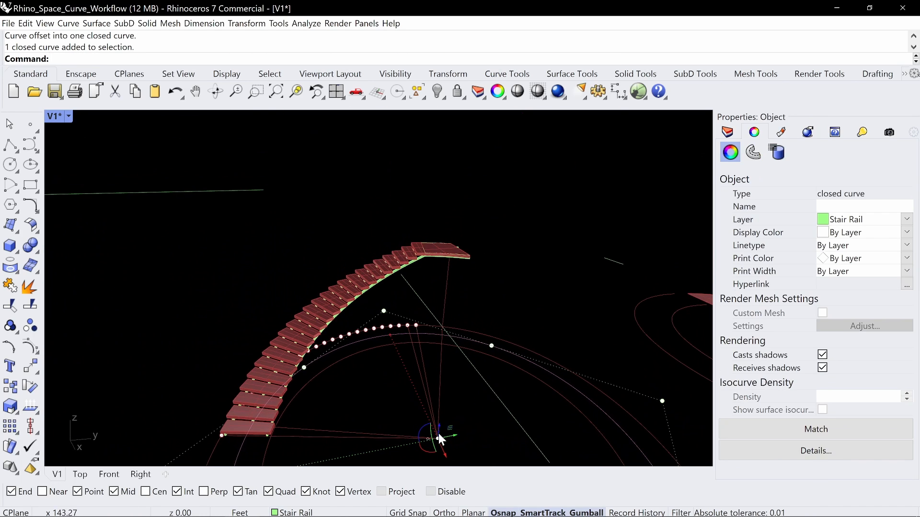
{"action": "left_click_drag", "start_coordinate": [437, 426], "coordinate": [489, 319]}
{"action": "right_click_drag", "start_coordinate": [486, 279], "coordinate": [487, 307]}
{"action": "left_click_drag", "start_coordinate": [489, 318], "coordinate": [473, 256]}
{"action": "left_click", "coordinate": [483, 250]}
{"action": "key", "text": "Escape"}
{"action": "scroll", "coordinate": [482, 251], "scroll_direction": "up", "scroll_amount": 8}
{"action": "right_click_drag", "start_coordinate": [484, 255], "coordinate": [487, 239]}
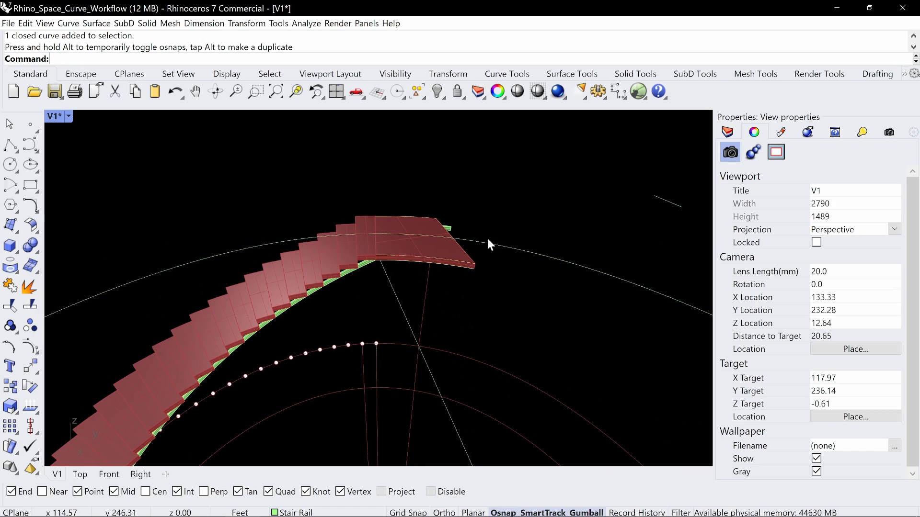
{"action": "key", "text": "Return"}
{"action": "scroll", "coordinate": [460, 245], "scroll_direction": "up", "scroll_amount": 4}
{"action": "left_click", "coordinate": [461, 245]}
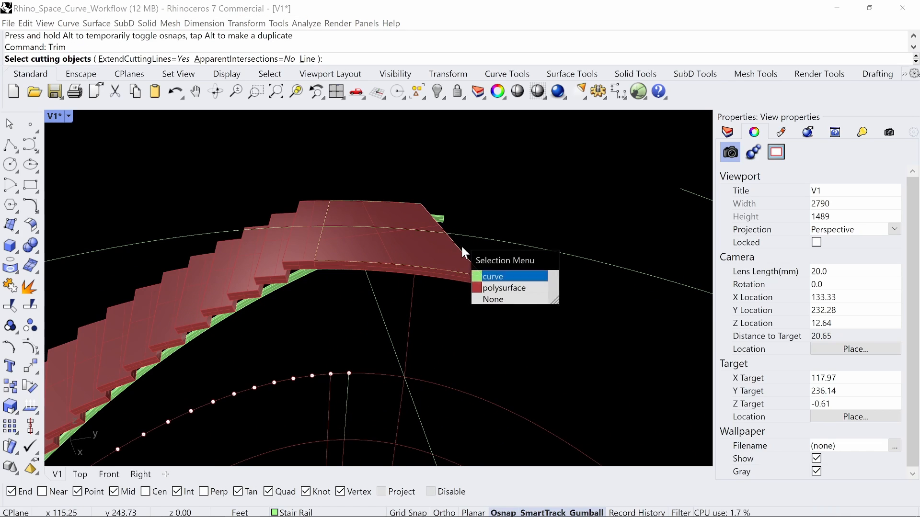
{"action": "left_click", "coordinate": [484, 277]}
{"action": "left_click", "coordinate": [318, 240]}
{"action": "left_click", "coordinate": [346, 271]}
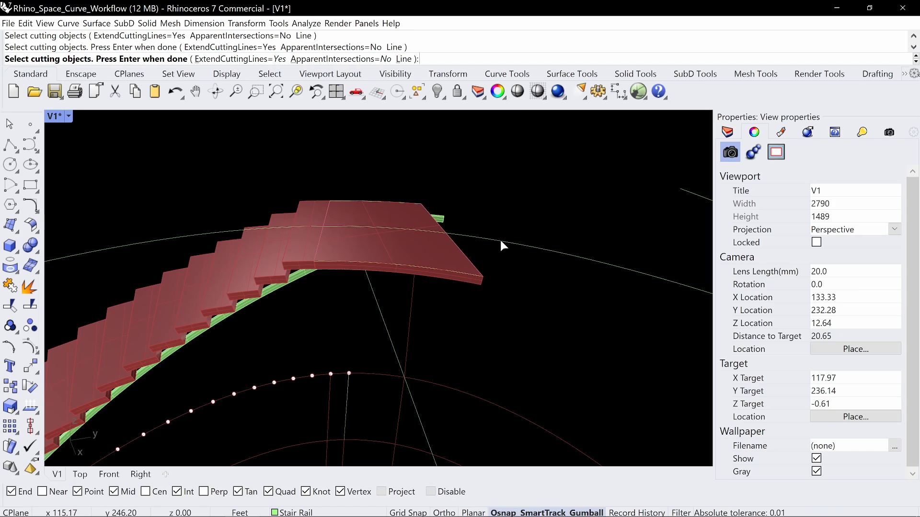
{"action": "key", "text": "Escape"}
- Trim the raised circle with the landing's two straight border curves, keeping only the arc across the landing
{"action": "key", "text": "Return"}
{"action": "left_click", "coordinate": [453, 251]}
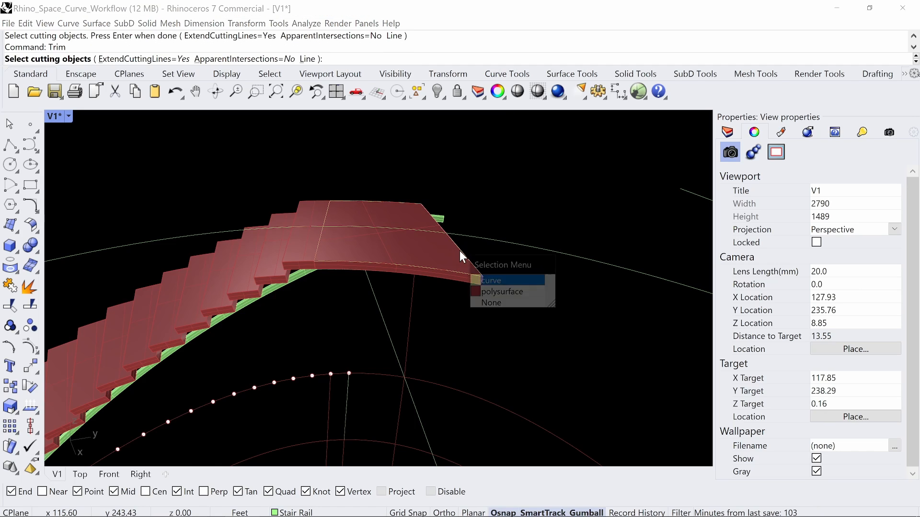
{"action": "left_click", "coordinate": [488, 275]}
{"action": "left_click", "coordinate": [318, 243]}
{"action": "left_click", "coordinate": [346, 272]}
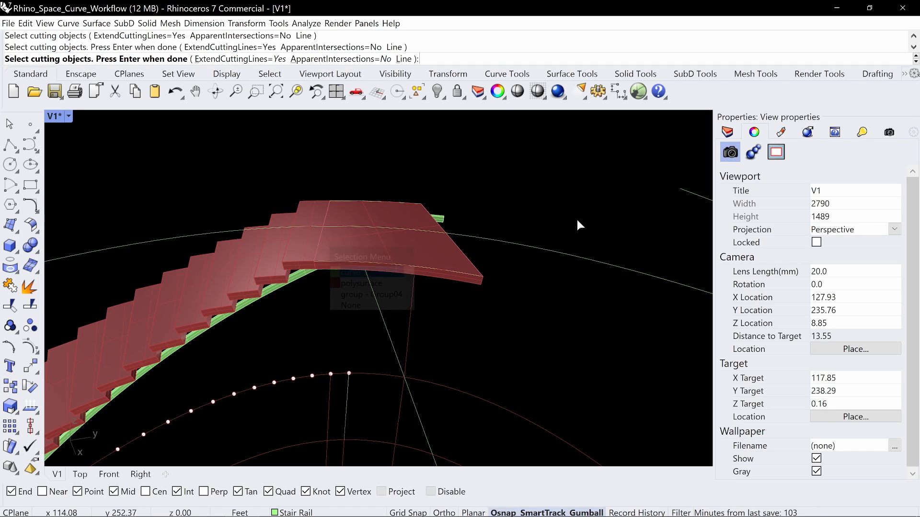
{"action": "left_click_drag", "start_coordinate": [585, 215], "coordinate": [535, 294]}
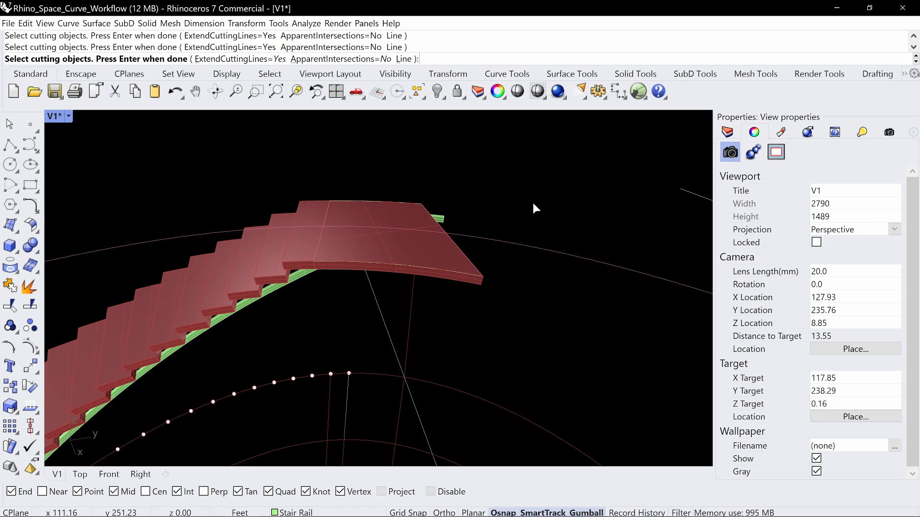
{"action": "key", "text": "Return"}
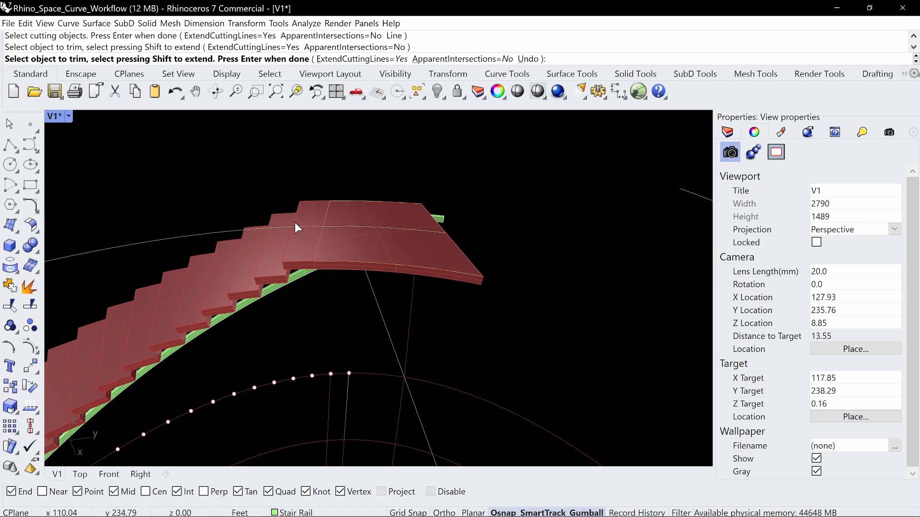
{"action": "left_click", "coordinate": [300, 224]}
{"action": "left_click", "coordinate": [310, 223]}
{"action": "key", "text": "Return"}
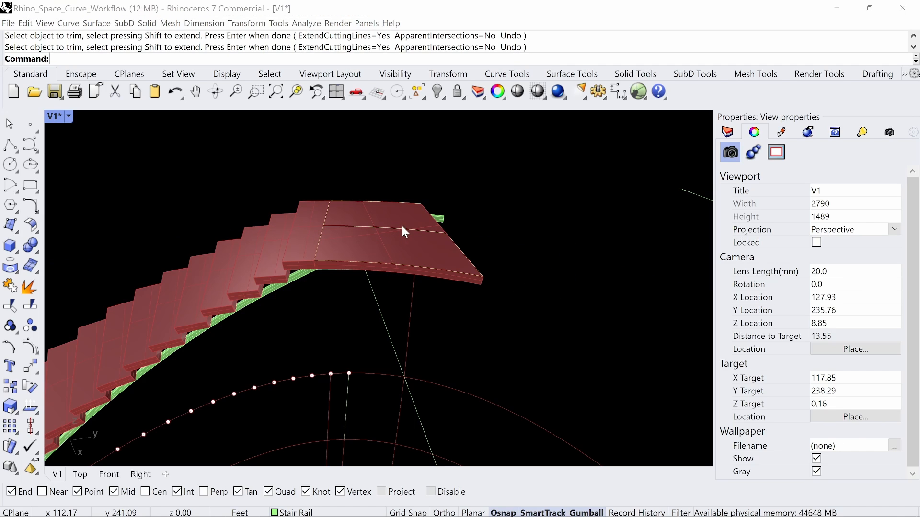
- Lower the middle arc to the landing's underside and extrude it downward into a vertical surface matching the neighbouring stringers' depth
{"action": "left_click", "coordinate": [402, 226]}
{"action": "left_click", "coordinate": [431, 255]}
{"action": "left_click_drag", "start_coordinate": [382, 211], "coordinate": [488, 263]}
{"action": "right_click_drag", "start_coordinate": [489, 263], "coordinate": [444, 245]}
{"action": "right_click_drag", "start_coordinate": [382, 222], "coordinate": [396, 231]}
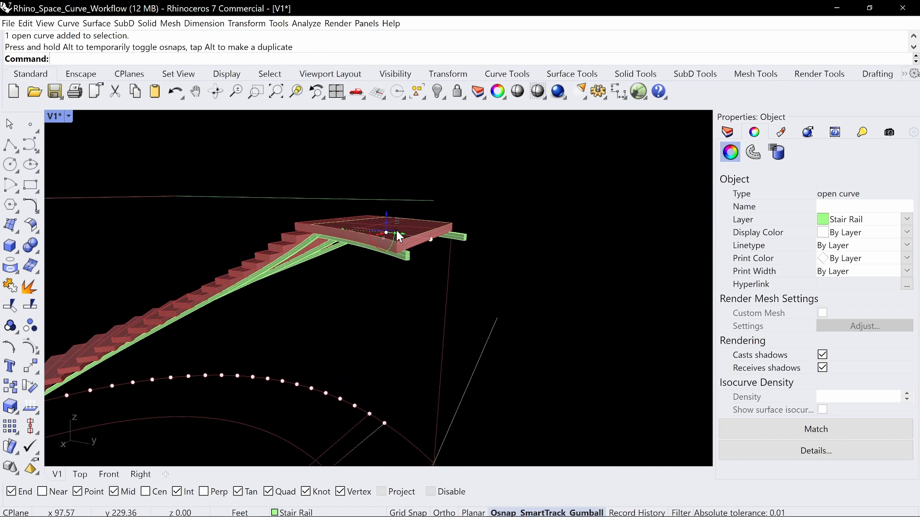
{"action": "left_click_drag", "start_coordinate": [386, 215], "coordinate": [438, 263]}
{"action": "right_click_drag", "start_coordinate": [437, 263], "coordinate": [418, 257]}
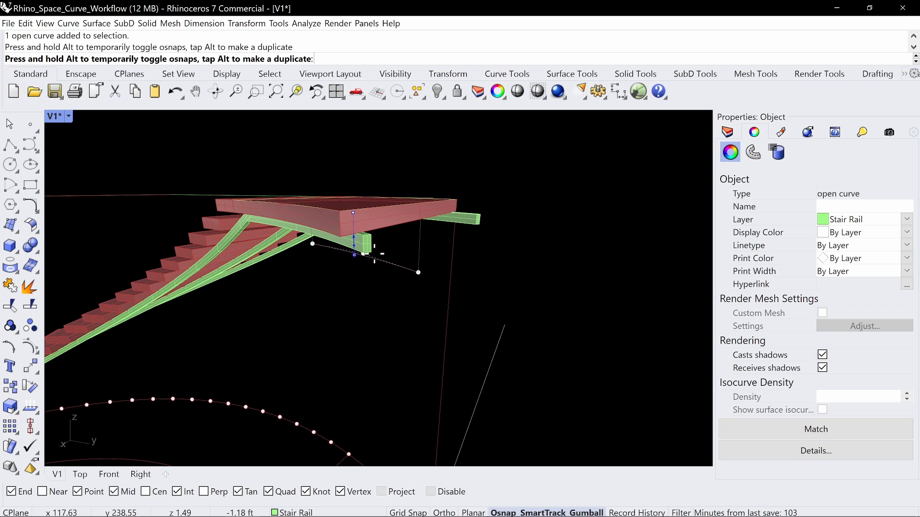
{"action": "left_click_drag", "start_coordinate": [374, 254], "coordinate": [374, 253]}
{"action": "left_click", "coordinate": [424, 247]}
{"action": "scroll", "coordinate": [423, 248], "scroll_direction": "down", "scroll_amount": 4}
{"action": "right_click_drag", "start_coordinate": [423, 247], "coordinate": [414, 227]}
{"action": "key", "text": "Return"}
{"action": "type", "text": "b"}
{"action": "key", "text": "Return"}
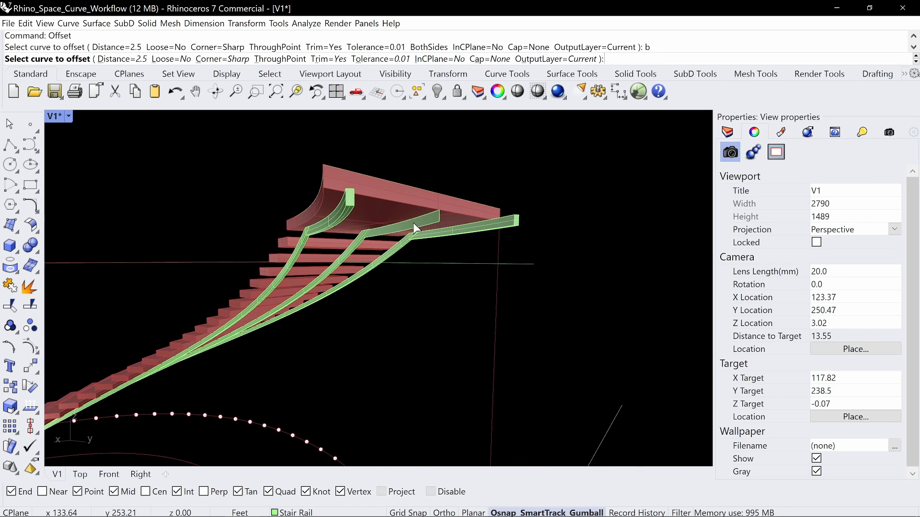
{"action": "left_click", "coordinate": [421, 221]}
{"action": "left_click", "coordinate": [447, 250]}
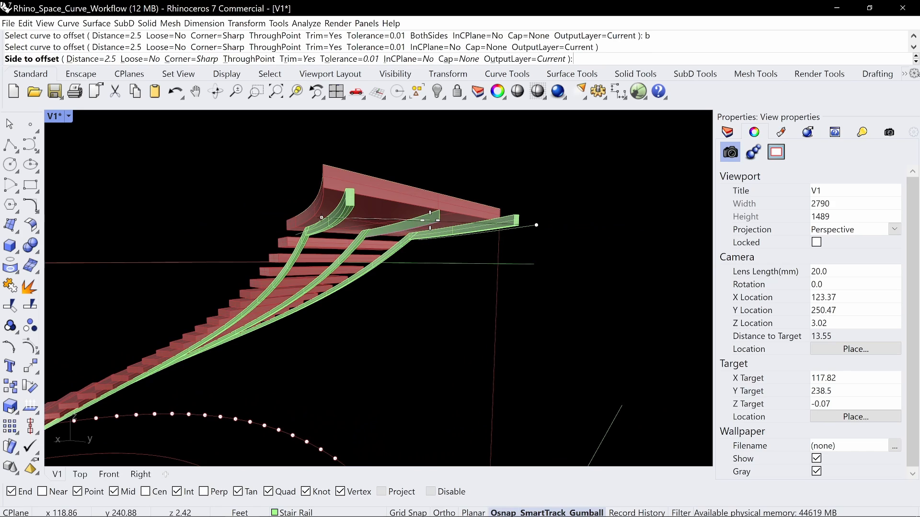
{"action": "left_click", "coordinate": [390, 220]}
{"action": "key", "text": "Return"}
{"action": "key", "text": "Escape"}
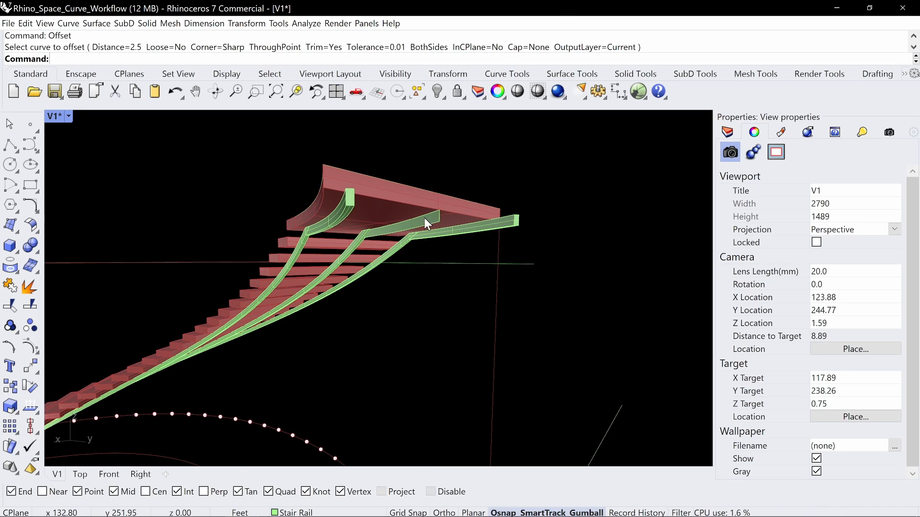
{"action": "key", "text": "Return"}
{"action": "type", "text": "sr"}
{"action": "key", "text": "Escape"}
- Try offsetting the vertical surface under the landing to both sides by 0.75 as a solid, and undo it
{"action": "type", "text": "OffsetSrf"}
{"action": "key", "text": "Return"}
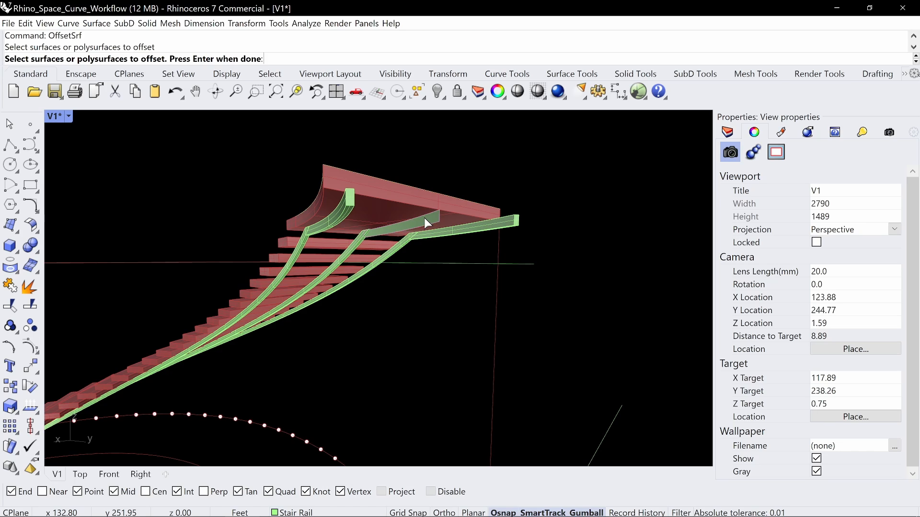
{"action": "right_click_drag", "start_coordinate": [480, 205], "coordinate": [492, 180]}
{"action": "key", "text": "Return"}
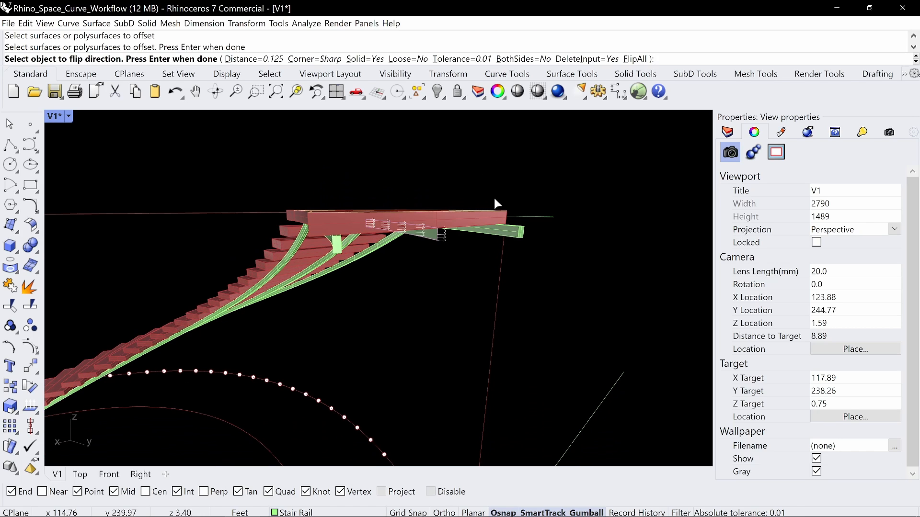
{"action": "type", "text": "b"}
{"action": "key", "text": "Return"}
{"action": "type", "text": ".75"}
{"action": "key", "text": "Return"}
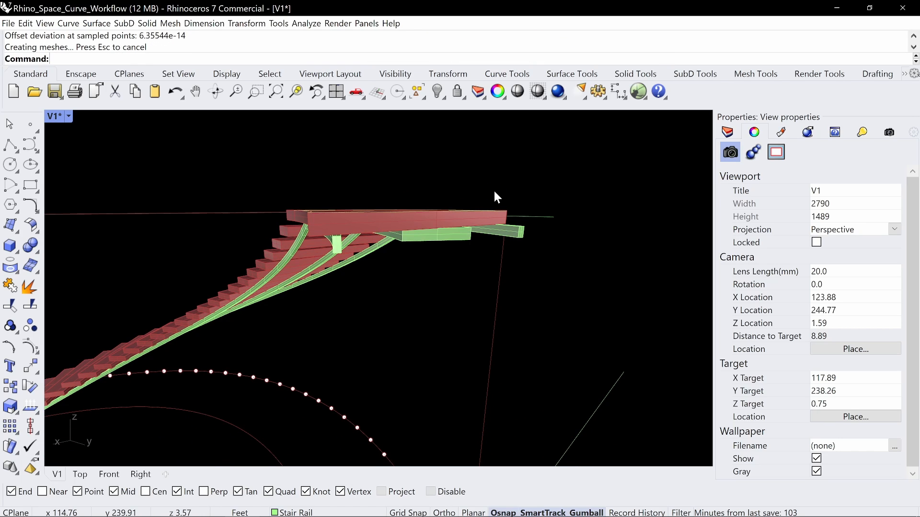
{"action": "right_click_drag", "start_coordinate": [493, 189], "coordinate": [479, 237]}
{"action": "key", "text": "ctrl+z"}
- Offset the vertical surface to both sides as a thinner solid to form the landing's middle stringer
{"action": "key", "text": "Return"}
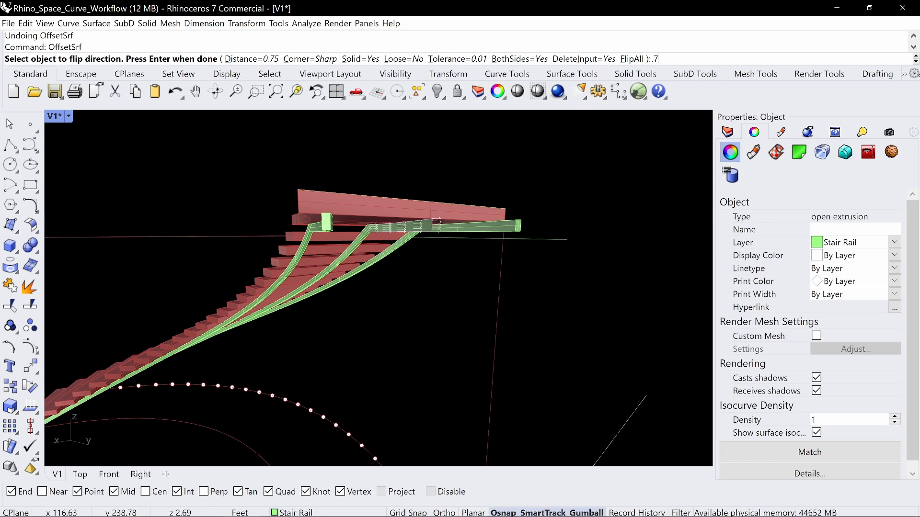
{"action": "key", "text": "Return"}
{"action": "key", "text": "Return"}
{"action": "key", "text": "Escape"}
{"action": "mouse_move", "coordinate": [493, 221]}
{"action": "right_mouse_down"}
{"action": "mouse_move", "coordinate": [477, 208]}
{"action": "mouse_move", "coordinate": [477, 231]}
{"action": "right_mouse_up"}
- Boolean union the three landing stringers with the three stair stringers and group the results
{"action": "left_click", "coordinate": [467, 227]}
{"action": "left_click", "coordinate": [399, 225], "text": "shift"}
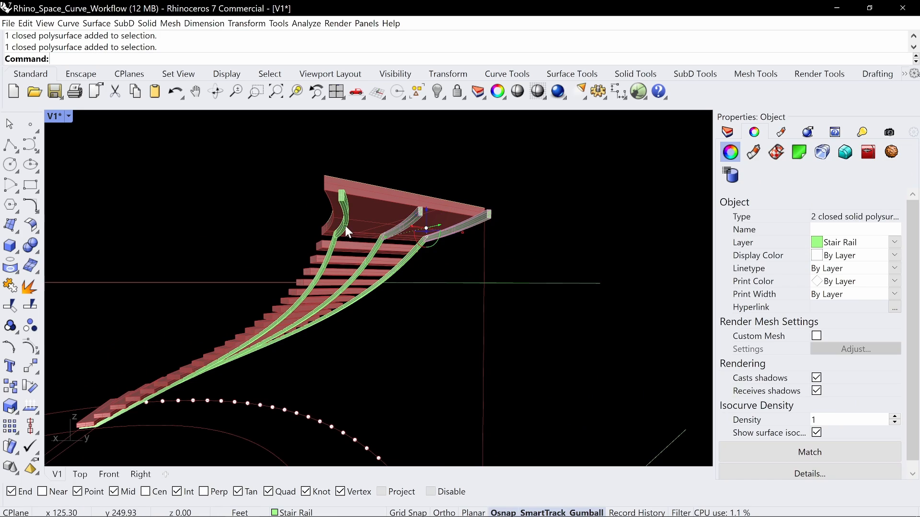
{"action": "left_click", "coordinate": [340, 245], "text": "shift"}
{"action": "left_click", "coordinate": [360, 268], "text": "shift"}
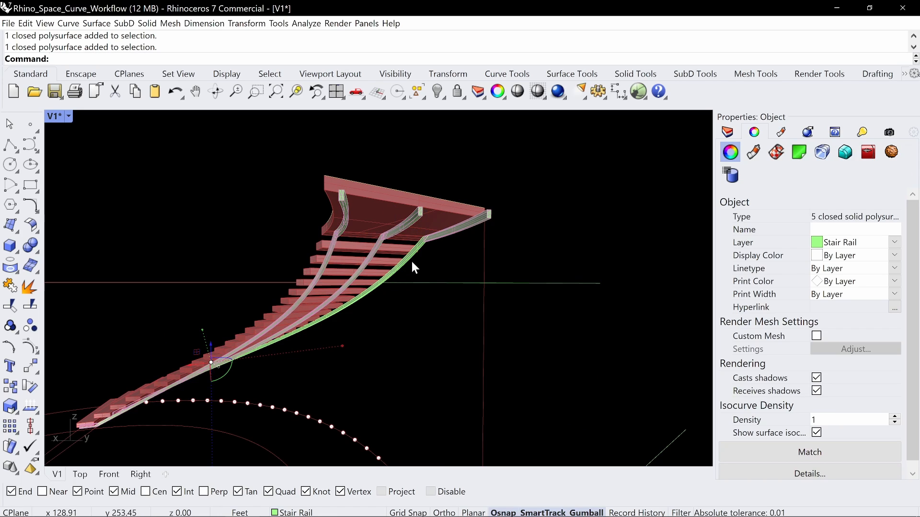
{"action": "left_click", "coordinate": [406, 258], "text": "shift"}
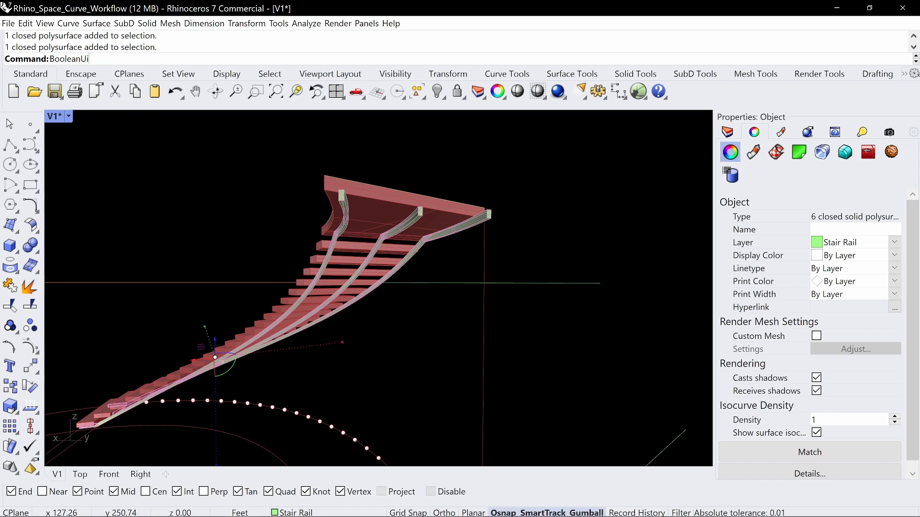
{"action": "type", "text": "nion"}
{"action": "key", "text": "Return"}
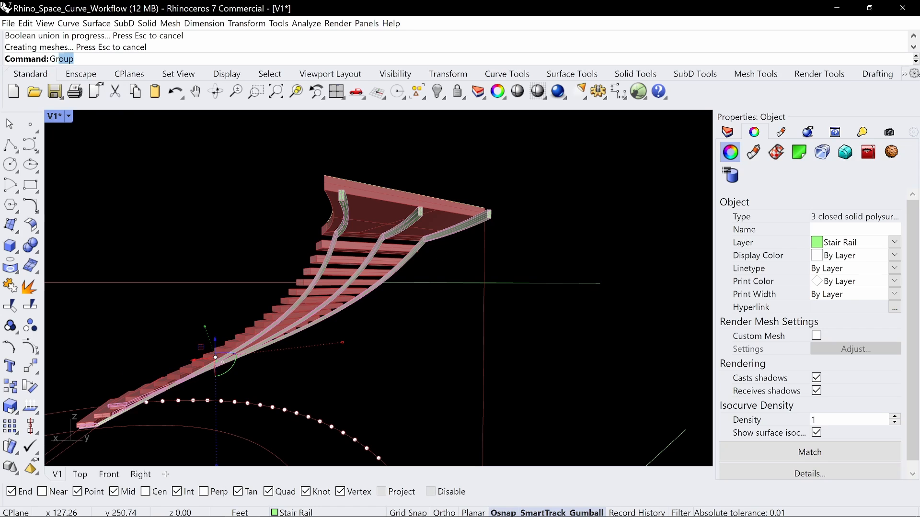
{"action": "type", "text": "Gro"}
{"action": "key", "text": "Return"}
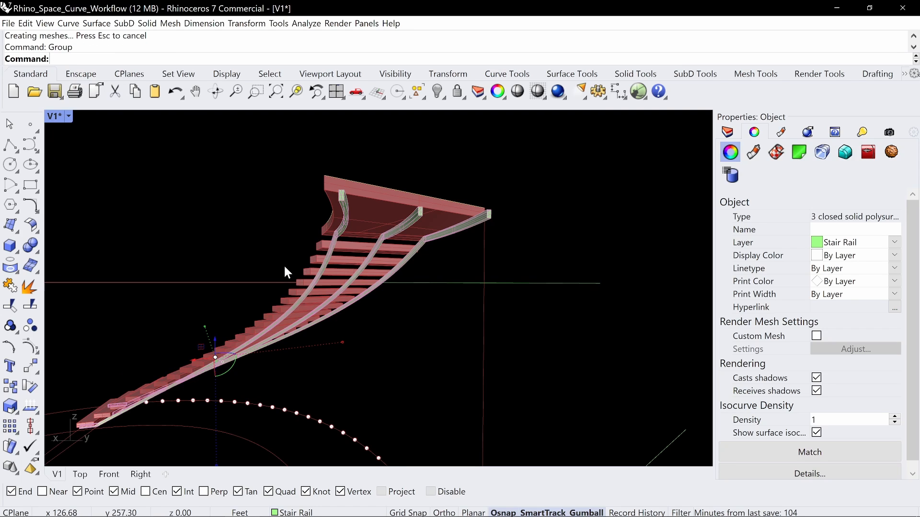
{"action": "right_click_drag", "start_coordinate": [286, 268], "coordinate": [402, 268]}
- Delete the leftover construction curves along and across the top landing
{"action": "left_click", "coordinate": [351, 281]}
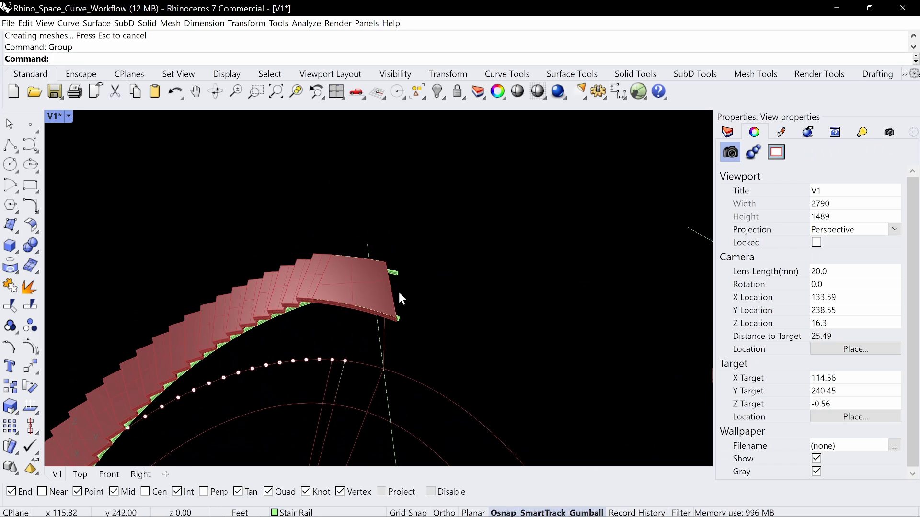
{"action": "scroll", "coordinate": [400, 299], "scroll_direction": "down", "scroll_amount": 3}
{"action": "right_click_drag", "start_coordinate": [432, 306], "coordinate": [406, 280]}
{"action": "left_click", "coordinate": [402, 272]}
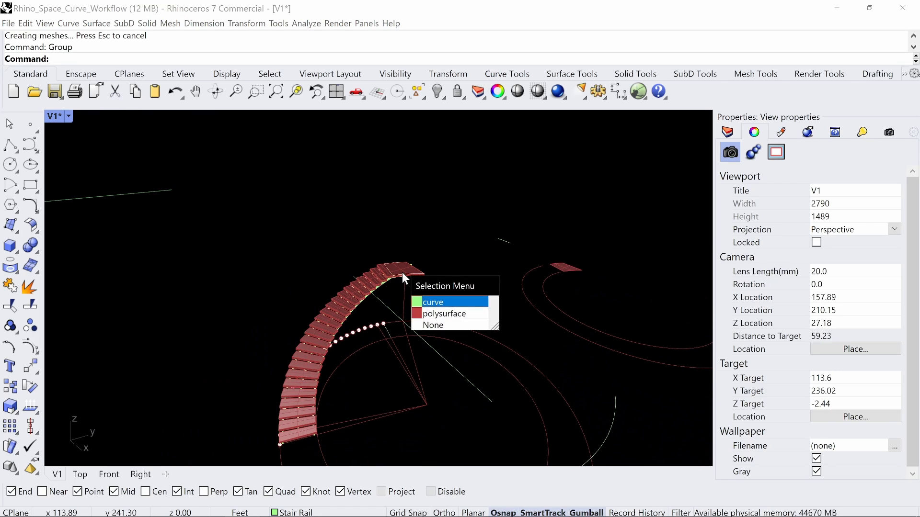
{"action": "key", "text": "Return"}
{"action": "key", "text": "Delete"}
{"action": "right_click_drag", "start_coordinate": [401, 228], "coordinate": [393, 279]}
{"action": "scroll", "coordinate": [371, 286], "scroll_direction": "up", "scroll_amount": 3}
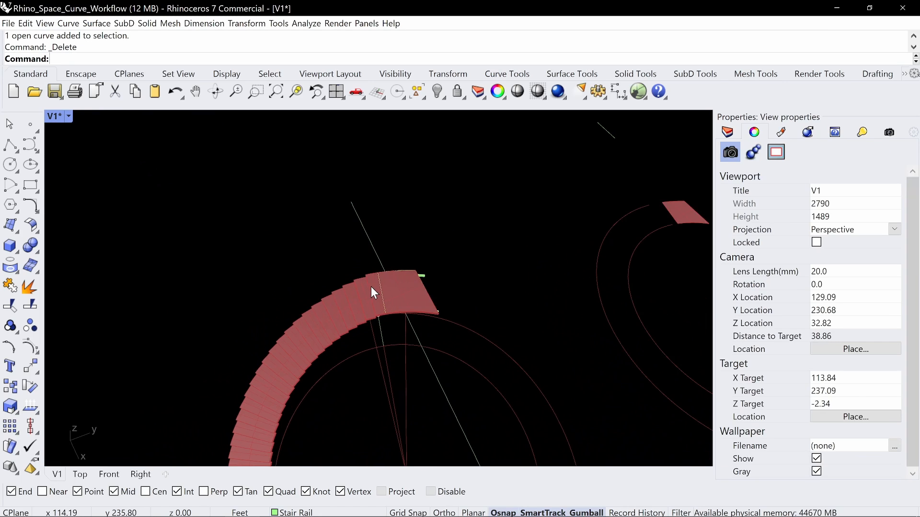
{"action": "left_click", "coordinate": [381, 286]}
{"action": "key", "text": "Delete"}
{"action": "left_click", "coordinate": [415, 269]}
{"action": "key", "text": "Delete"}
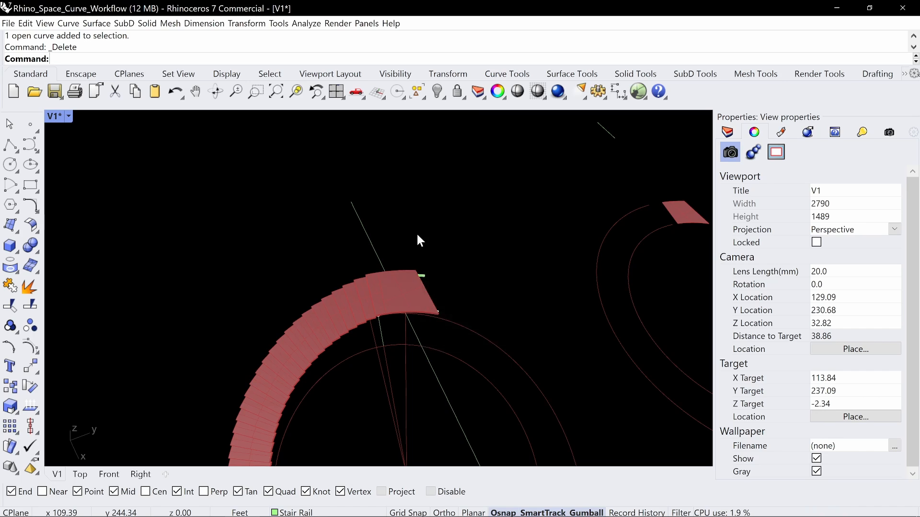
{"action": "scroll", "coordinate": [418, 240], "scroll_direction": "down", "scroll_amount": 3}
{"action": "right_click_drag", "start_coordinate": [432, 259], "coordinate": [386, 300]}
{"action": "scroll", "coordinate": [318, 350], "scroll_direction": "up", "scroll_amount": 3}
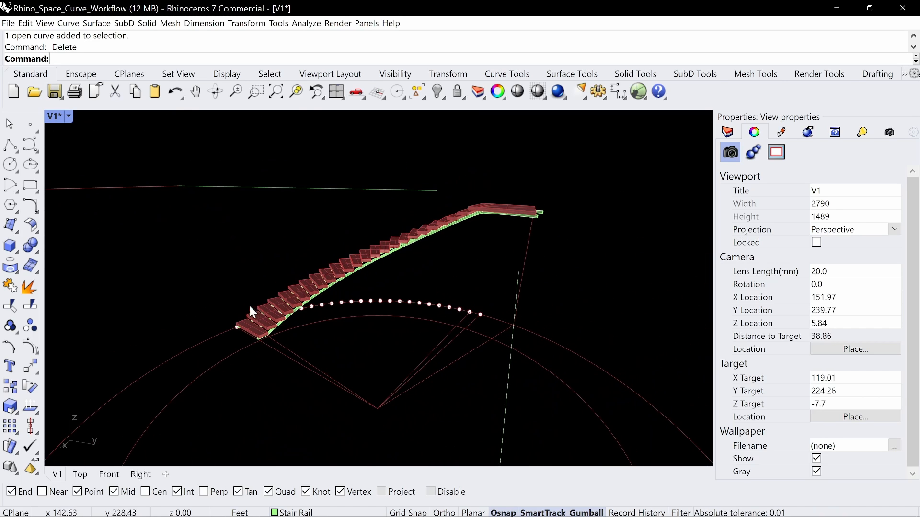
{"action": "right_click_drag", "start_coordinate": [532, 193], "coordinate": [547, 249]}
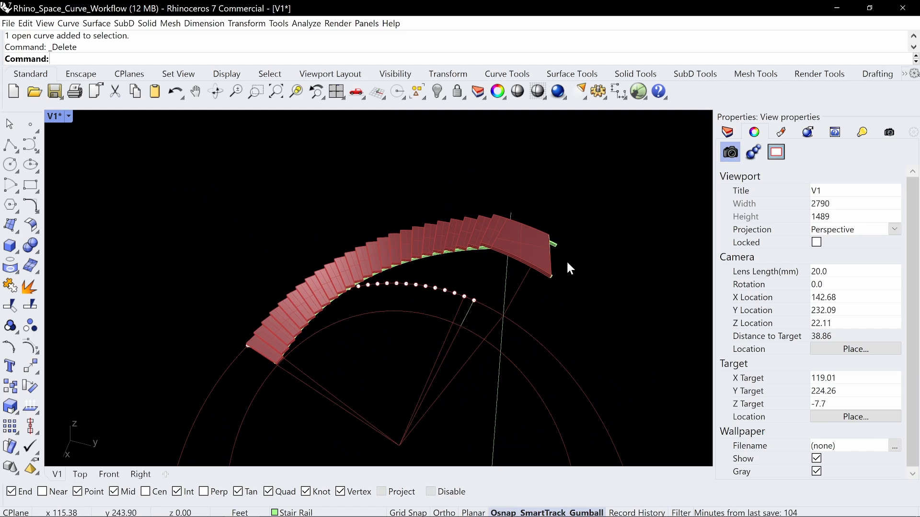
{"action": "right_click_drag", "start_coordinate": [480, 244], "coordinate": [505, 230]}
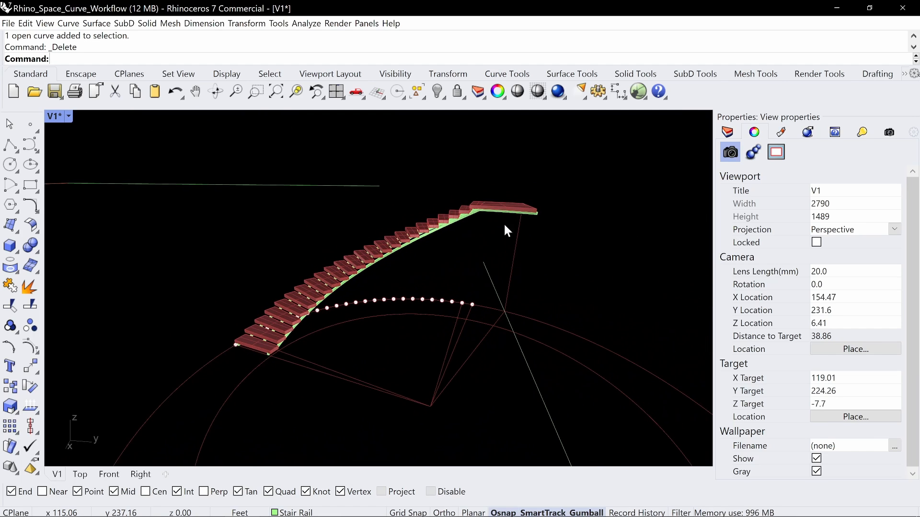
{"action": "right_click_drag", "start_coordinate": [285, 326], "coordinate": [414, 281]}
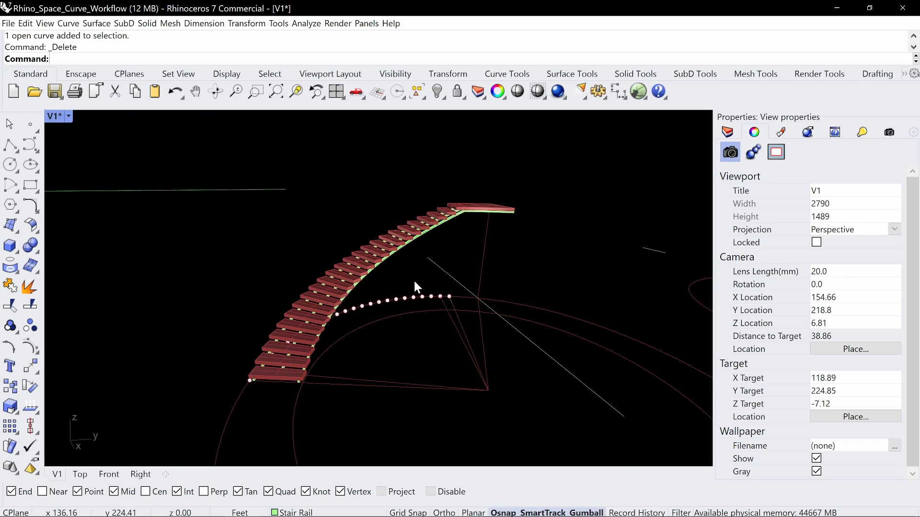
- Draw a quarter-turn helix on a vertical axis from the circles' centre, starting where the second radial line crosses the inner circle
{"action": "type", "text": "Helix"}
{"action": "key", "text": "Return"}
{"action": "type", "text": "v"}
{"action": "key", "text": "Return"}
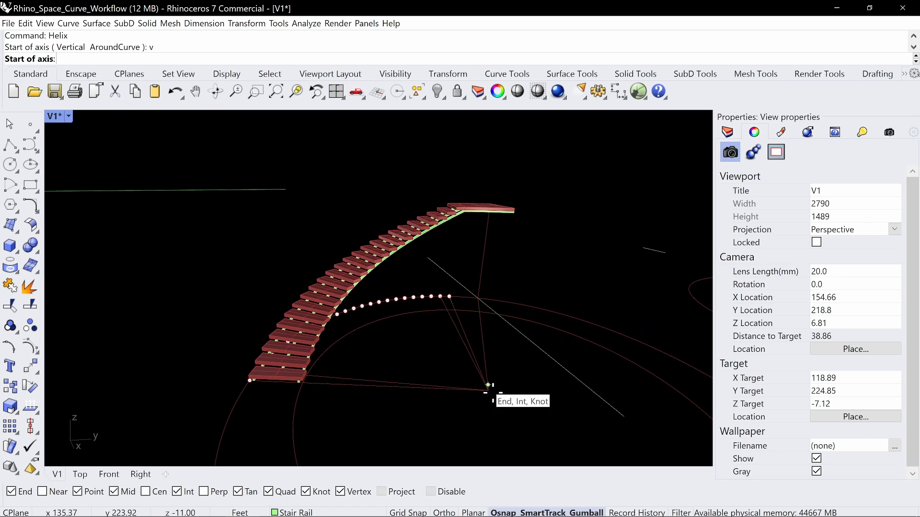
{"action": "right_click_drag", "start_coordinate": [540, 193], "coordinate": [447, 169]}
{"action": "left_click", "coordinate": [447, 169]}
{"action": "right_click_drag", "start_coordinate": [449, 214], "coordinate": [357, 305]}
{"action": "left_click", "coordinate": [728, 132]}
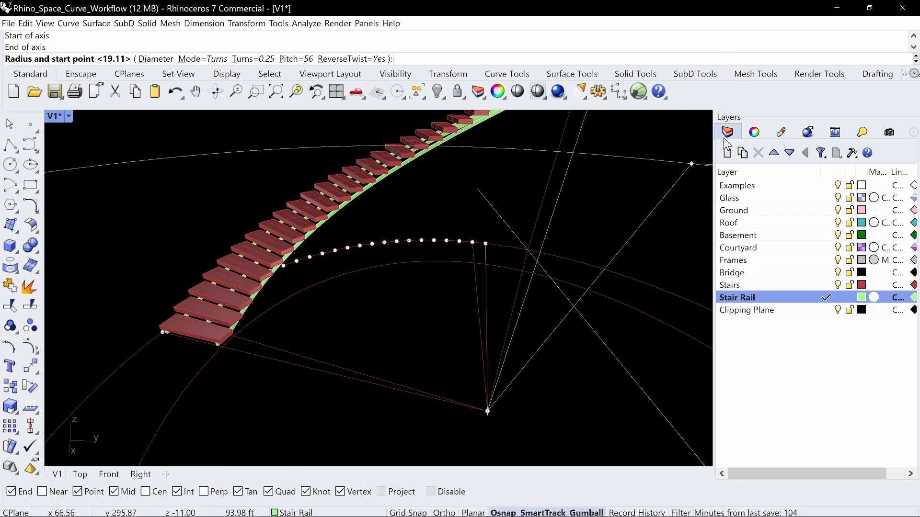
{"action": "right_click_drag", "start_coordinate": [508, 230], "coordinate": [369, 297]}
{"action": "scroll", "coordinate": [319, 431], "scroll_direction": "up", "scroll_amount": 3}
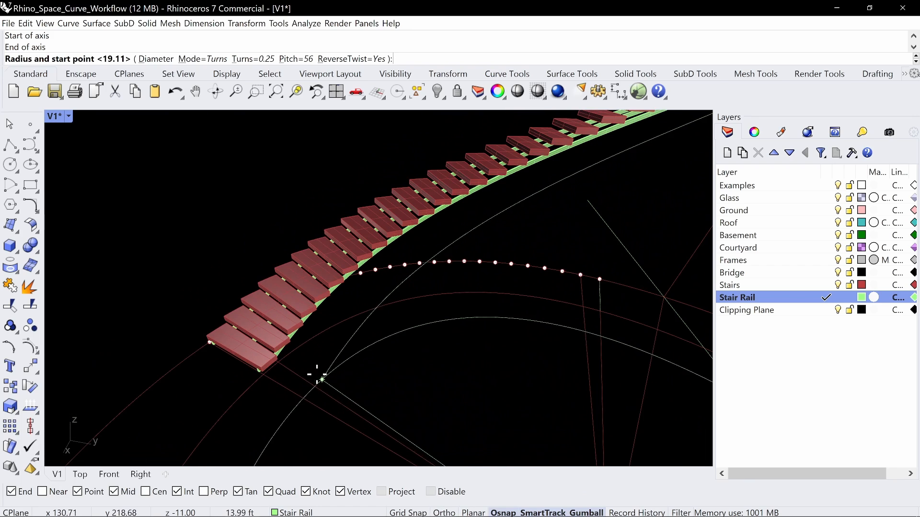
{"action": "scroll", "coordinate": [299, 372], "scroll_direction": "up", "scroll_amount": 2}
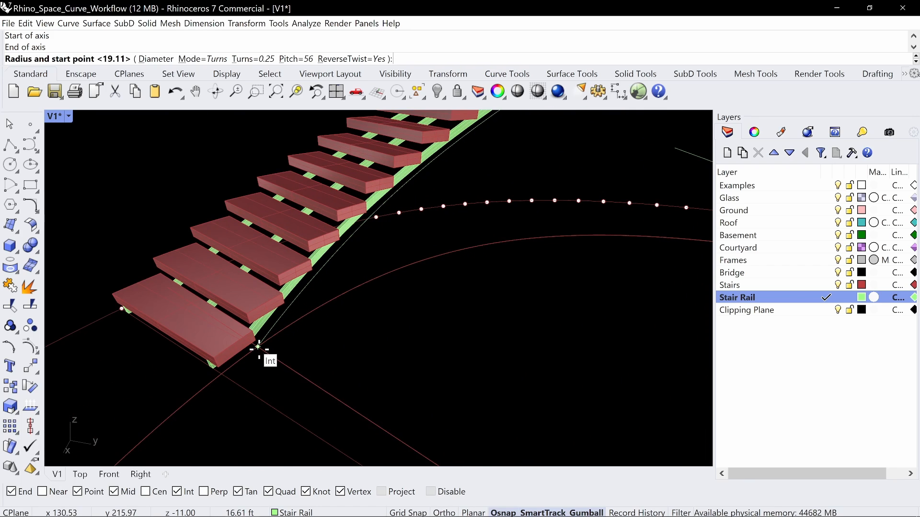
{"action": "left_click", "coordinate": [257, 346]}
{"action": "scroll", "coordinate": [303, 329], "scroll_direction": "down", "scroll_amount": 2}
- Draw a matching outer helix on the same vertical axis up to the landing, starting at the outer circle's second division point
{"action": "key", "text": "Return"}
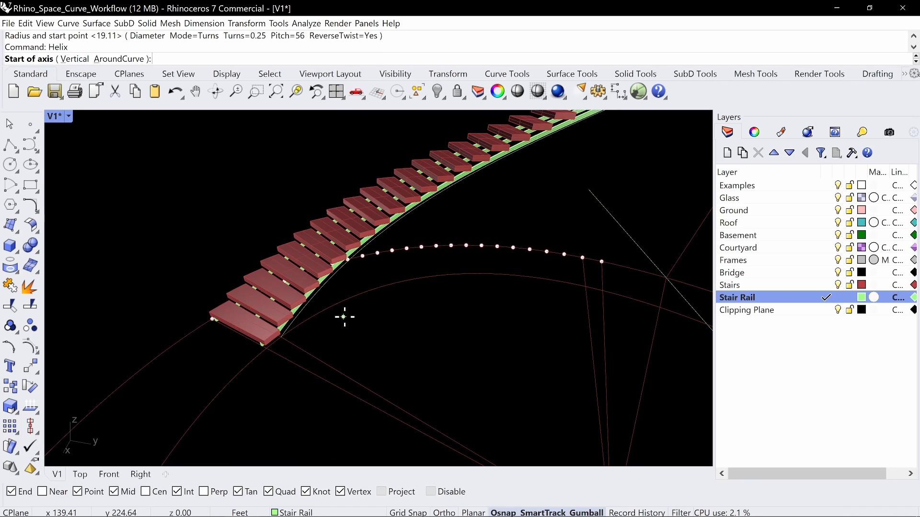
{"action": "scroll", "coordinate": [422, 329], "scroll_direction": "down", "scroll_amount": 2}
{"action": "type", "text": "v"}
{"action": "key", "text": "Return"}
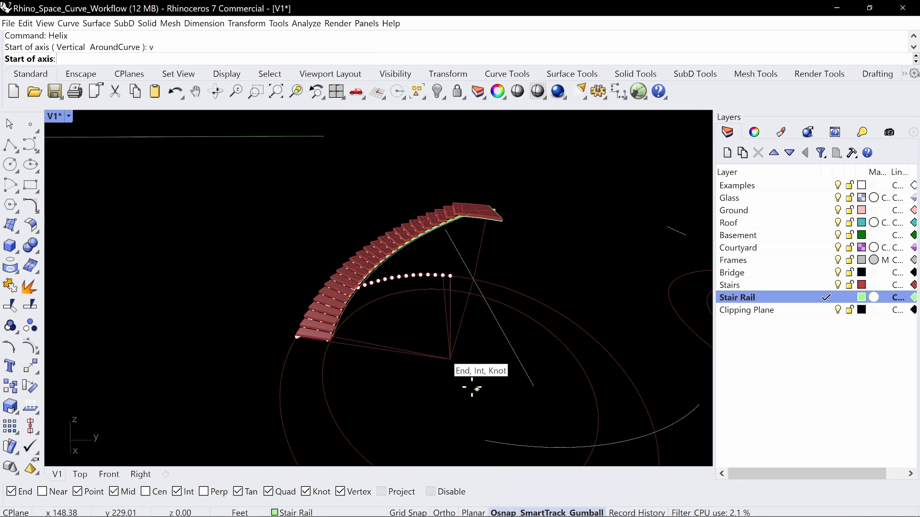
{"action": "left_click", "coordinate": [449, 358]}
{"action": "right_click_drag", "start_coordinate": [459, 324], "coordinate": [504, 355]}
{"action": "scroll", "coordinate": [423, 270], "scroll_direction": "up", "scroll_amount": 5}
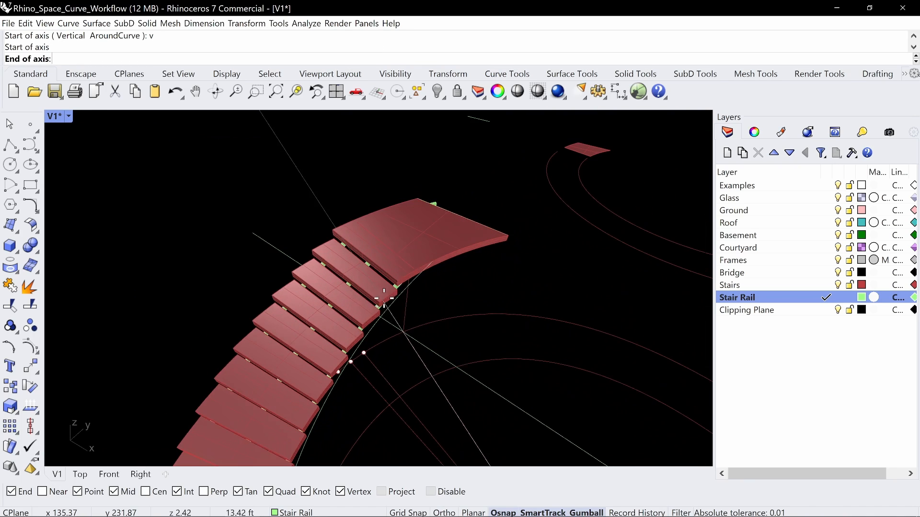
{"action": "left_click", "coordinate": [415, 272]}
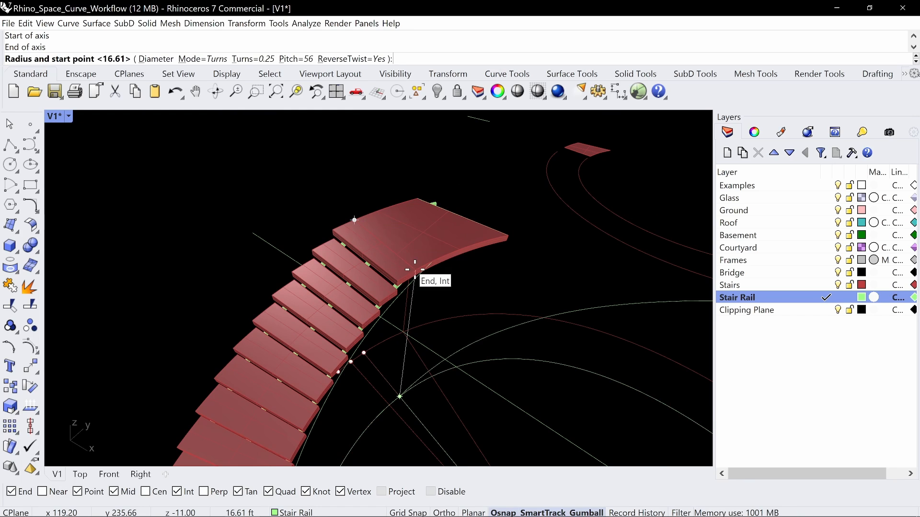
{"action": "scroll", "coordinate": [412, 287], "scroll_direction": "down", "scroll_amount": 5}
{"action": "right_click_drag", "start_coordinate": [355, 385], "coordinate": [479, 370]}
{"action": "scroll", "coordinate": [479, 370], "scroll_direction": "up", "scroll_amount": 4}
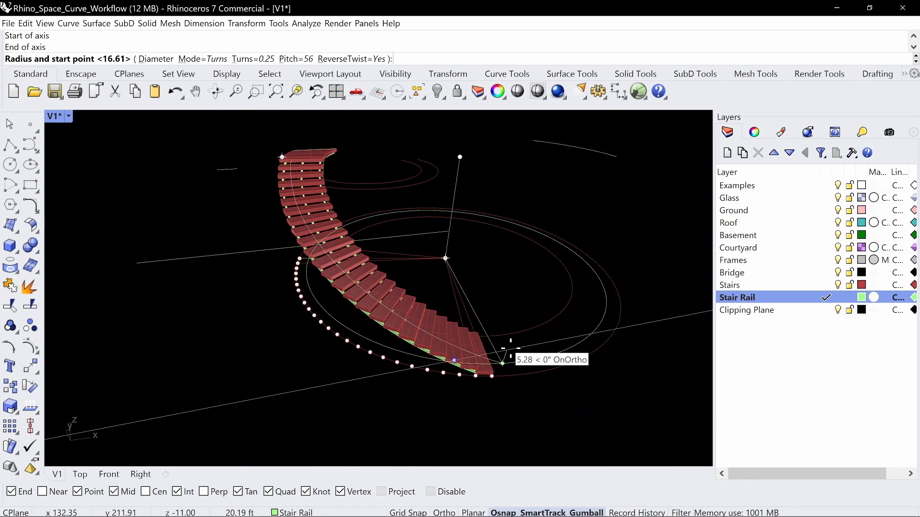
{"action": "key", "text": "Escape"}
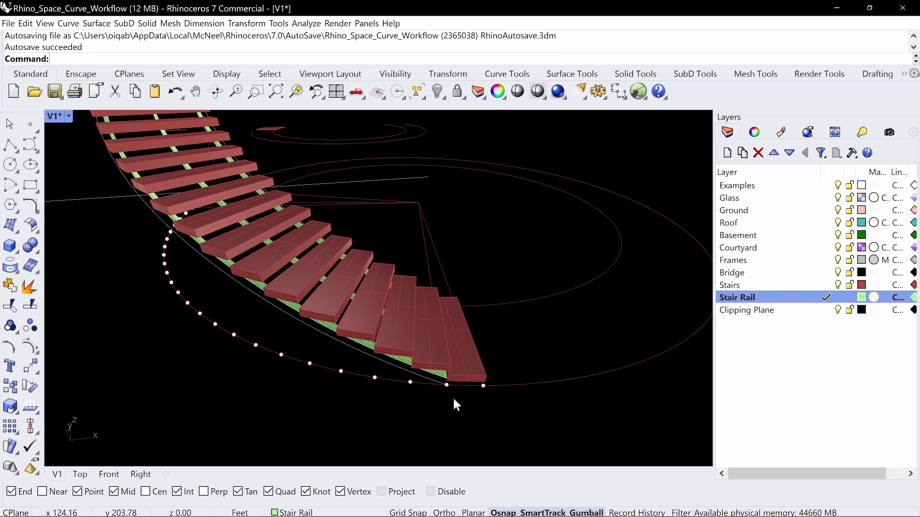
- Split the inner and outer base circles using the two radial lines that bound the first tread
{"action": "scroll", "coordinate": [467, 333], "scroll_direction": "down", "scroll_amount": 5}
{"action": "right_click_drag", "start_coordinate": [467, 333], "coordinate": [420, 351]}
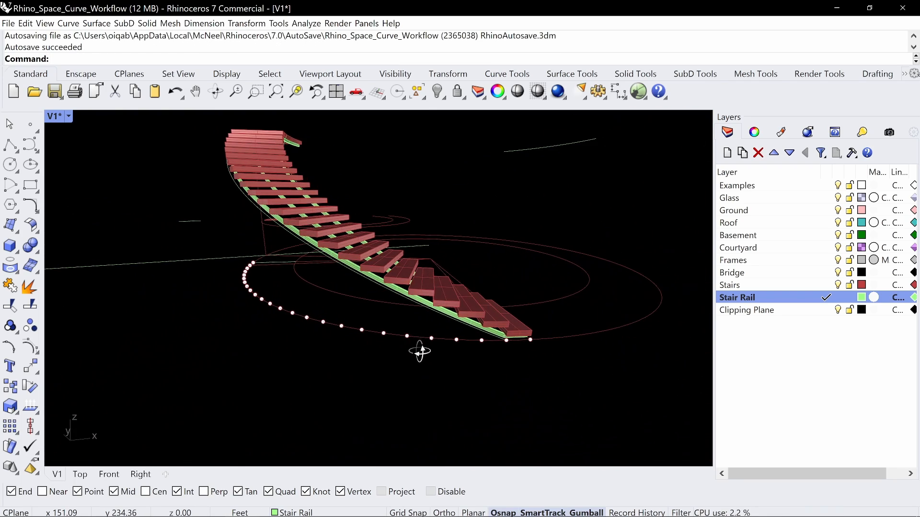
{"action": "scroll", "coordinate": [517, 345], "scroll_direction": "up", "scroll_amount": 2}
{"action": "left_click", "coordinate": [514, 332]}
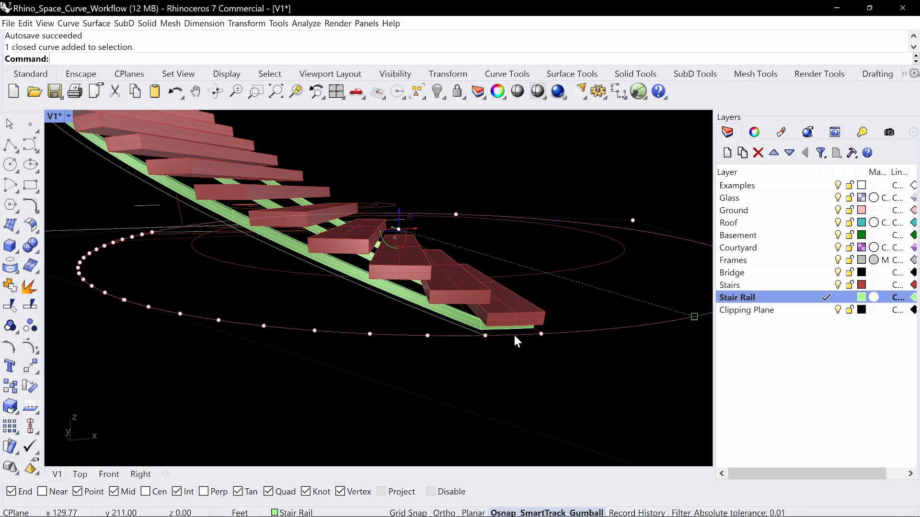
{"action": "type", "text": "r"}
{"action": "key", "text": "Return"}
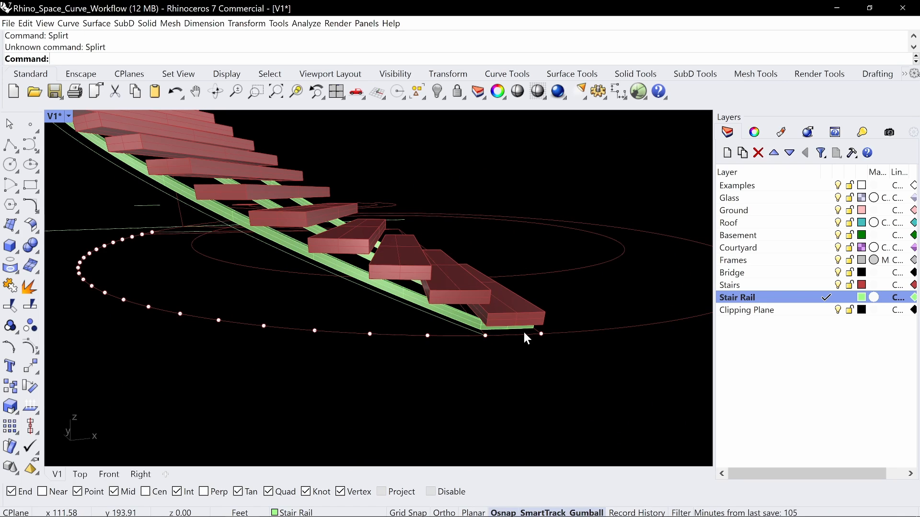
{"action": "key", "text": "Return"}
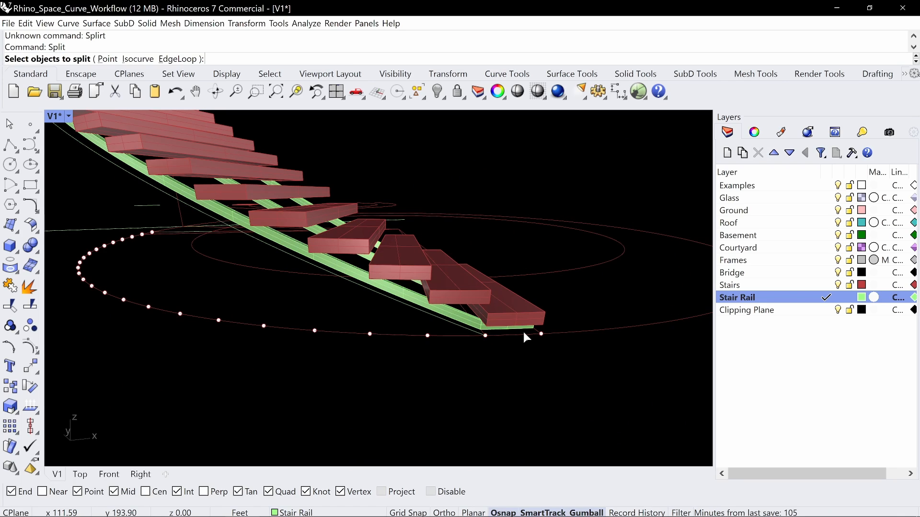
{"action": "scroll", "coordinate": [564, 345], "scroll_direction": "up", "scroll_amount": 4}
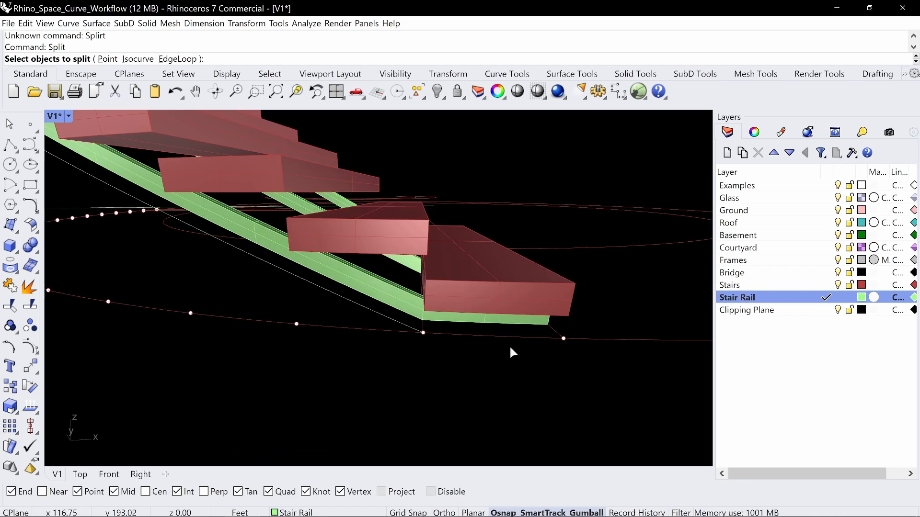
{"action": "left_click", "coordinate": [515, 336]}
{"action": "scroll", "coordinate": [515, 337], "scroll_direction": "down", "scroll_amount": 4}
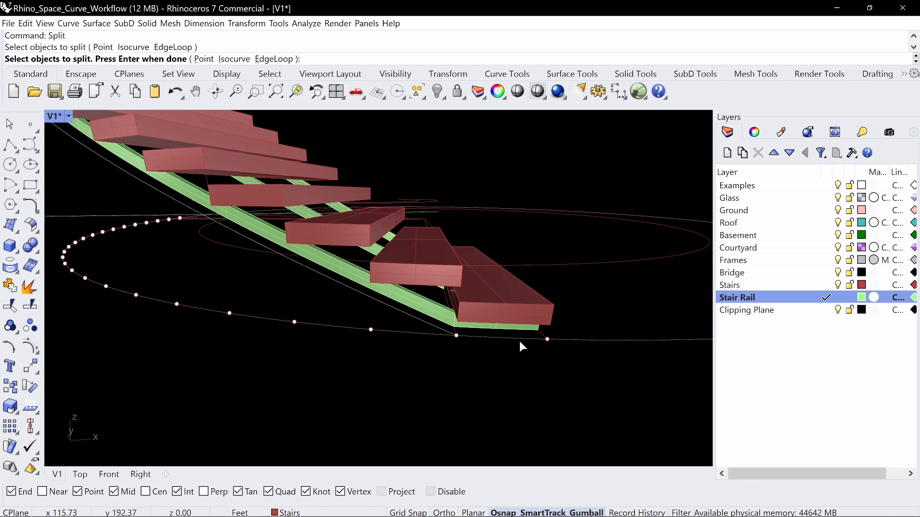
{"action": "right_click_drag", "start_coordinate": [519, 341], "coordinate": [553, 293]}
{"action": "right_click_drag", "start_coordinate": [557, 340], "coordinate": [568, 339]}
{"action": "key", "text": "Return"}
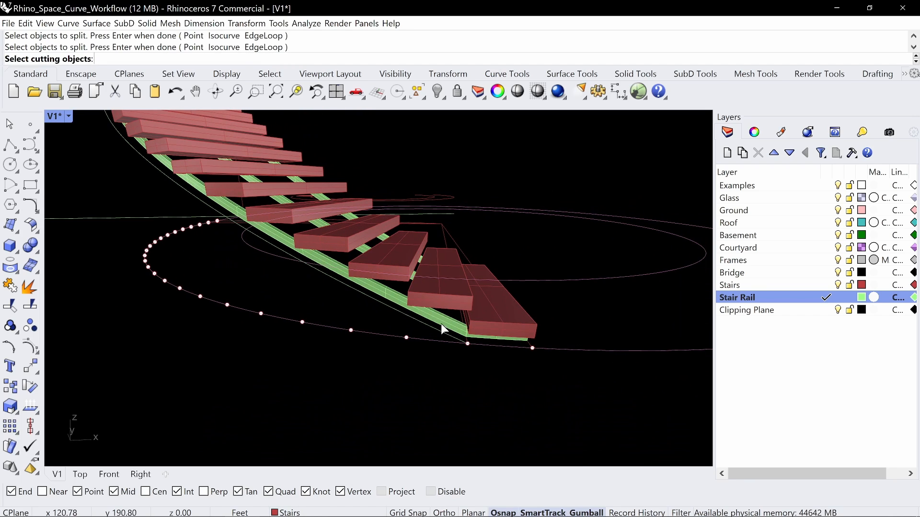
{"action": "left_click", "coordinate": [443, 333]}
{"action": "right_click_drag", "start_coordinate": [611, 278], "coordinate": [397, 305]}
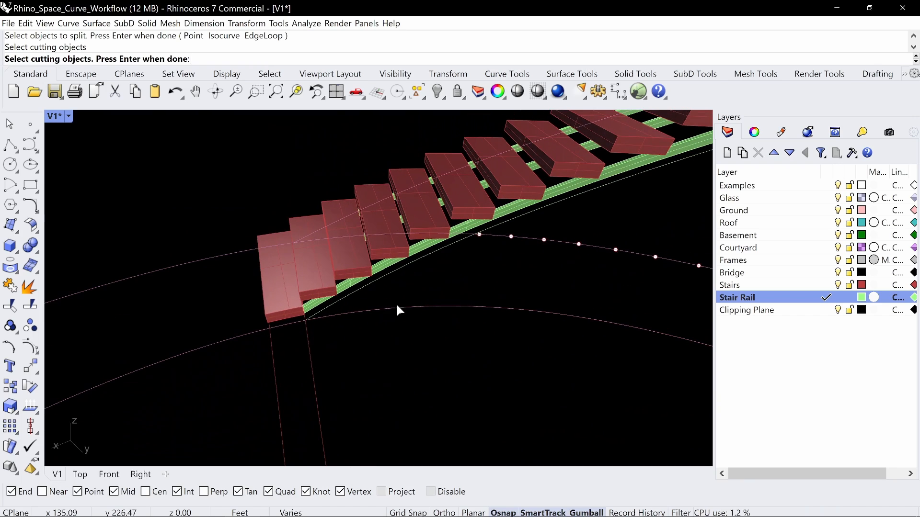
{"action": "left_click", "coordinate": [378, 280]}
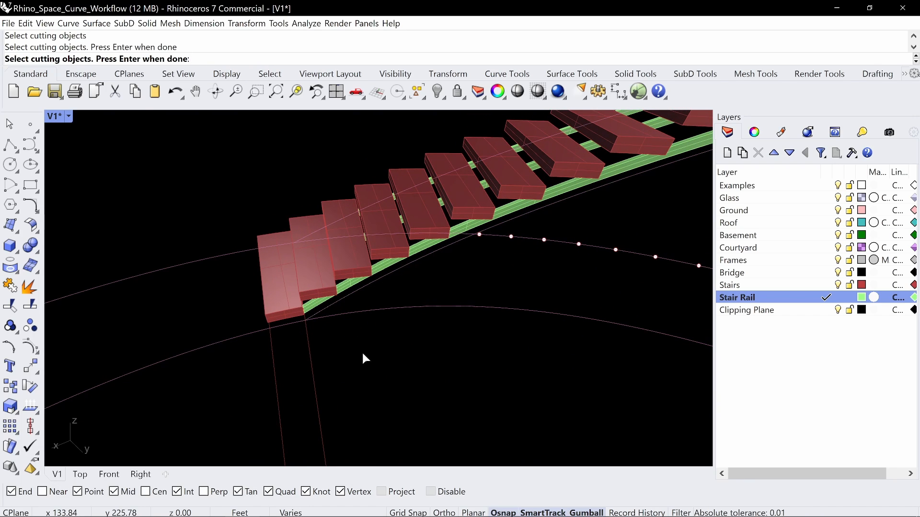
{"action": "left_click", "coordinate": [278, 378]}
{"action": "key", "text": "Return"}
- Join the short inner and outer arcs under the first tread to their matching helix curves
{"action": "right_click_drag", "start_coordinate": [278, 378], "coordinate": [305, 372]}
{"action": "left_click", "coordinate": [336, 339]}
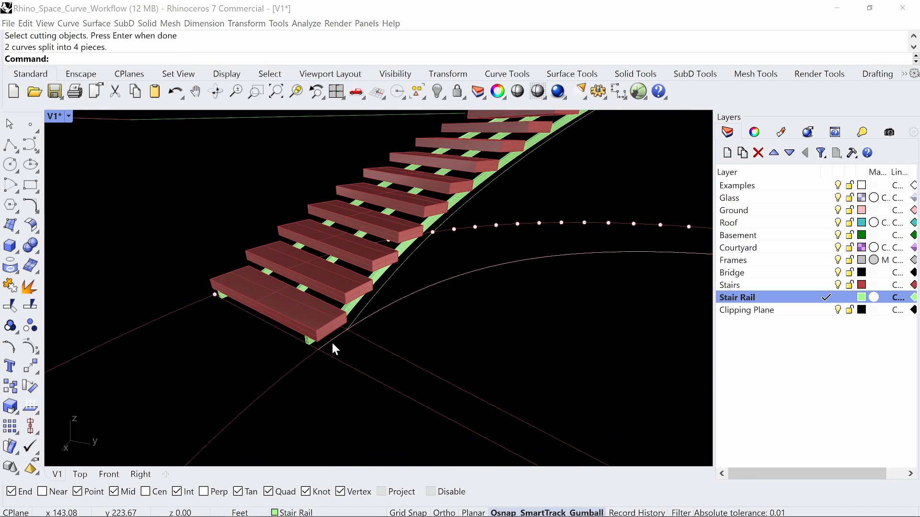
{"action": "left_click", "coordinate": [374, 385]}
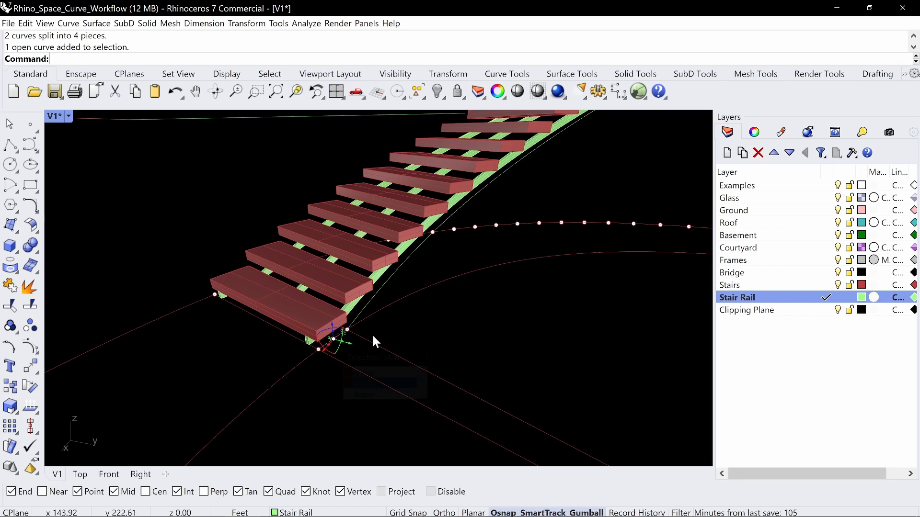
{"action": "left_click", "coordinate": [362, 310]}
{"action": "scroll", "coordinate": [360, 314], "scroll_direction": "down", "scroll_amount": 3}
{"action": "right_click_drag", "start_coordinate": [360, 314], "coordinate": [454, 323]}
{"action": "scroll", "coordinate": [453, 324], "scroll_direction": "up", "scroll_amount": 8}
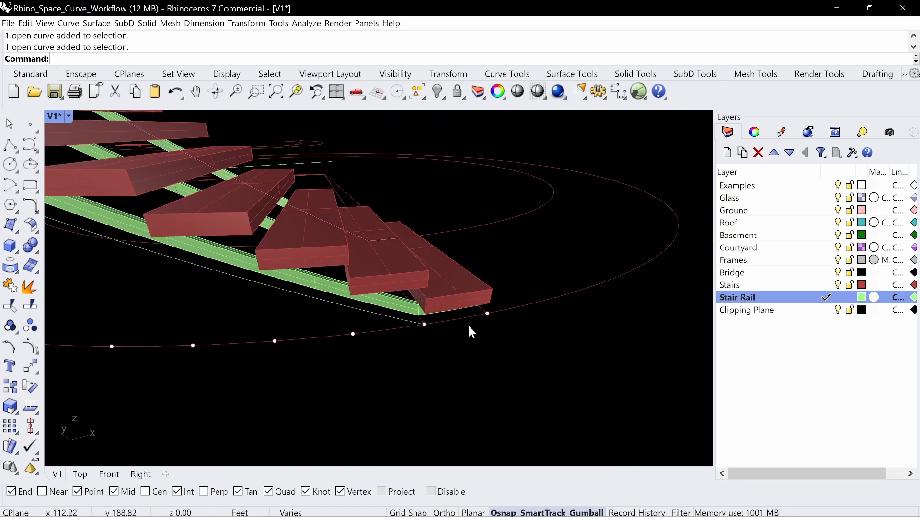
{"action": "left_click", "coordinate": [396, 319]}
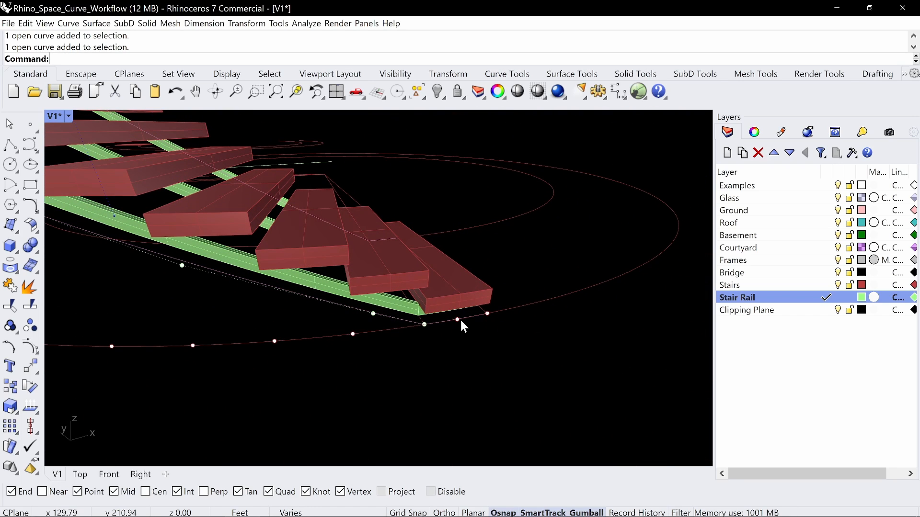
{"action": "scroll", "coordinate": [482, 321], "scroll_direction": "down", "scroll_amount": 6}
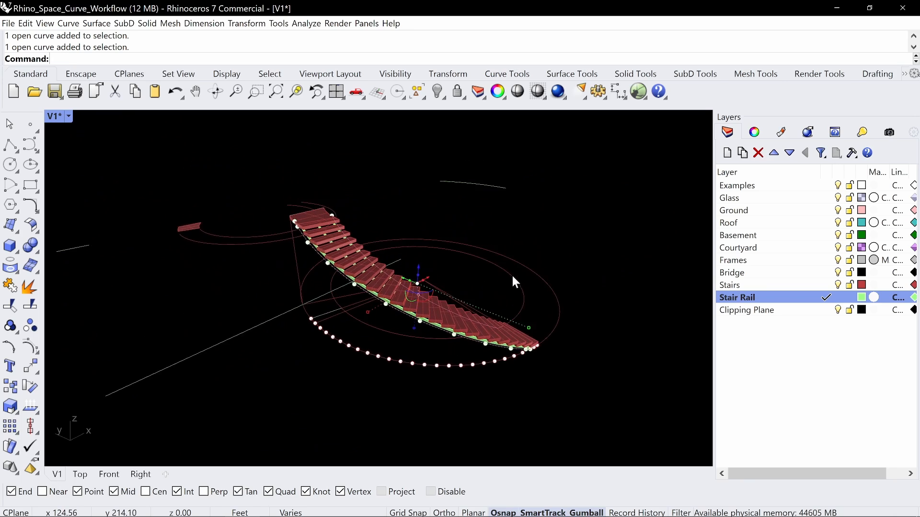
{"action": "right_click_drag", "start_coordinate": [513, 276], "coordinate": [545, 271]}
{"action": "type", "text": "Join"}
{"action": "key", "text": "Return"}
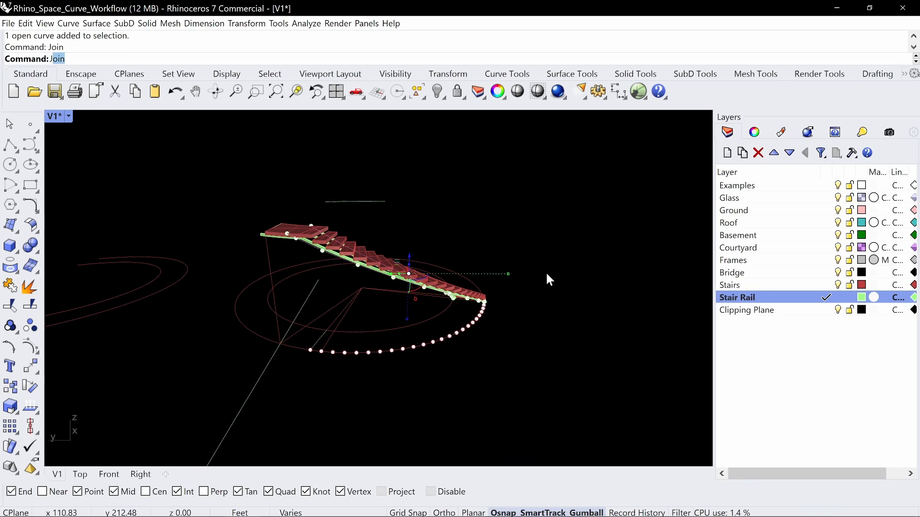
- Raise the two joined rail curves vertically by 42"
{"action": "right_click_drag", "start_coordinate": [491, 225], "coordinate": [482, 228]}
{"action": "left_click", "coordinate": [413, 257]}
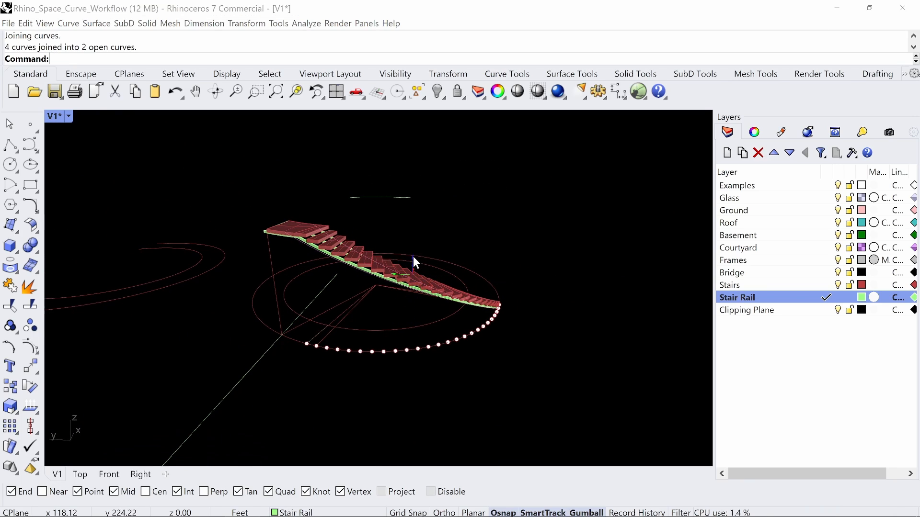
{"action": "type", "text": "42\""}
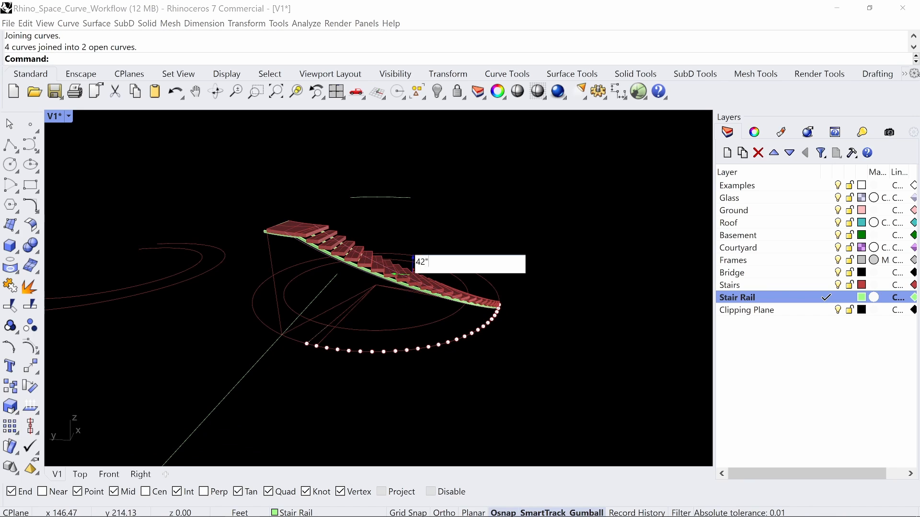
{"action": "key", "text": "Return"}
{"action": "mouse_move", "coordinate": [473, 218]}
{"action": "right_mouse_down"}
{"action": "mouse_move", "coordinate": [521, 287]}
{"action": "mouse_move", "coordinate": [525, 335]}
{"action": "mouse_move", "coordinate": [493, 358]}
{"action": "mouse_move", "coordinate": [515, 349]}
{"action": "mouse_move", "coordinate": [500, 332]}
{"action": "right_mouse_up"}
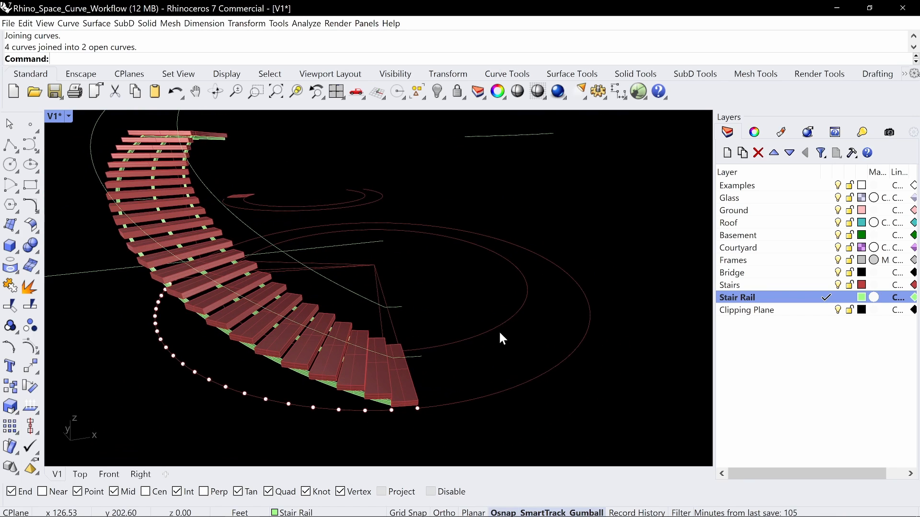
{"action": "key", "text": "ctrl+alt+g"}
{"action": "mouse_move", "coordinate": [393, 357]}
{"action": "left_mouse_down"}
{"action": "mouse_move", "coordinate": [416, 356]}
{"action": "mouse_move", "coordinate": [438, 388]}
{"action": "left_mouse_up"}
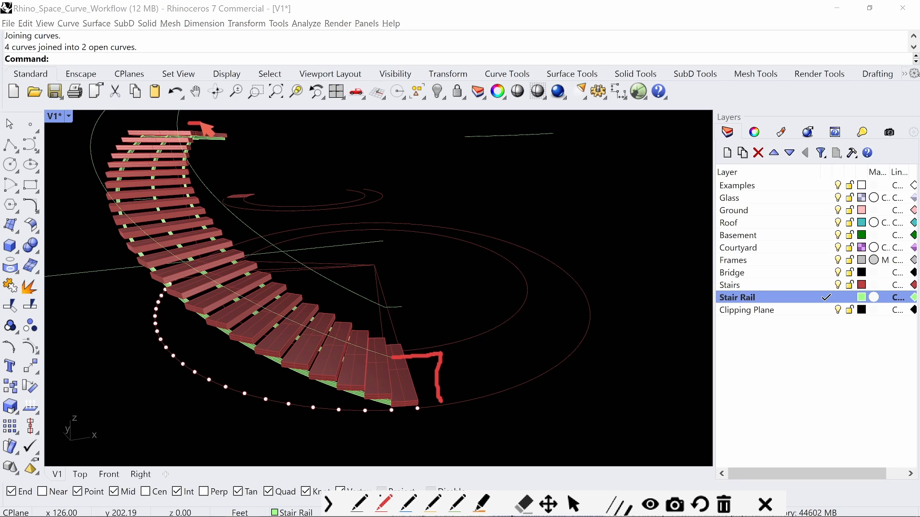
{"action": "key", "text": "Escape"}
- Try to extend the lower end of the outer rail curve by 12" with natural extension
{"action": "scroll", "coordinate": [471, 370], "scroll_direction": "down", "scroll_amount": 2}
{"action": "mouse_move", "coordinate": [471, 370]}
{"action": "right_mouse_down"}
{"action": "mouse_move", "coordinate": [468, 330]}
{"action": "mouse_move", "coordinate": [486, 331]}
{"action": "mouse_move", "coordinate": [474, 323]}
{"action": "mouse_move", "coordinate": [469, 349]}
{"action": "mouse_move", "coordinate": [464, 340]}
{"action": "mouse_move", "coordinate": [505, 346]}
{"action": "mouse_move", "coordinate": [426, 338]}
{"action": "mouse_move", "coordinate": [468, 332]}
{"action": "right_mouse_up"}
{"action": "type", "text": "extend"}
{"action": "key", "text": "Return"}
{"action": "left_click", "coordinate": [463, 324]}
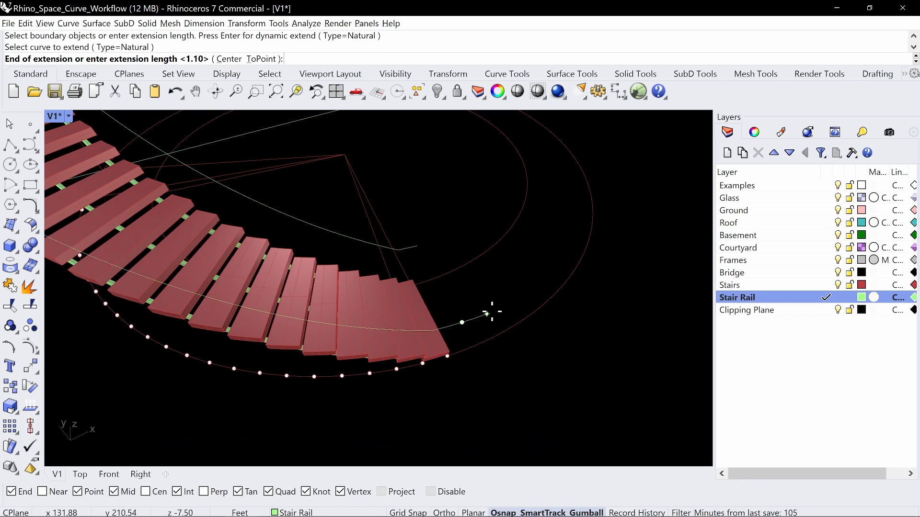
{"action": "right_click_drag", "start_coordinate": [498, 305], "coordinate": [304, 290]}
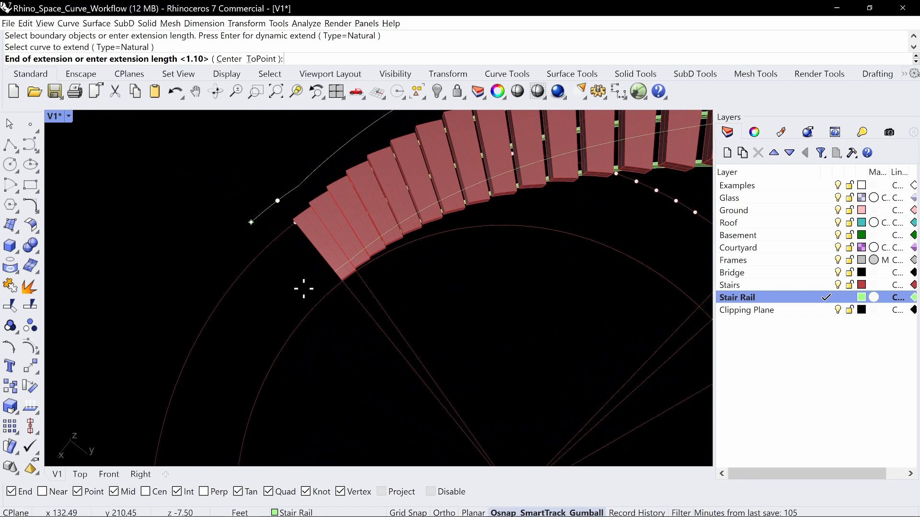
{"action": "right_click_drag", "start_coordinate": [283, 239], "coordinate": [304, 242]}
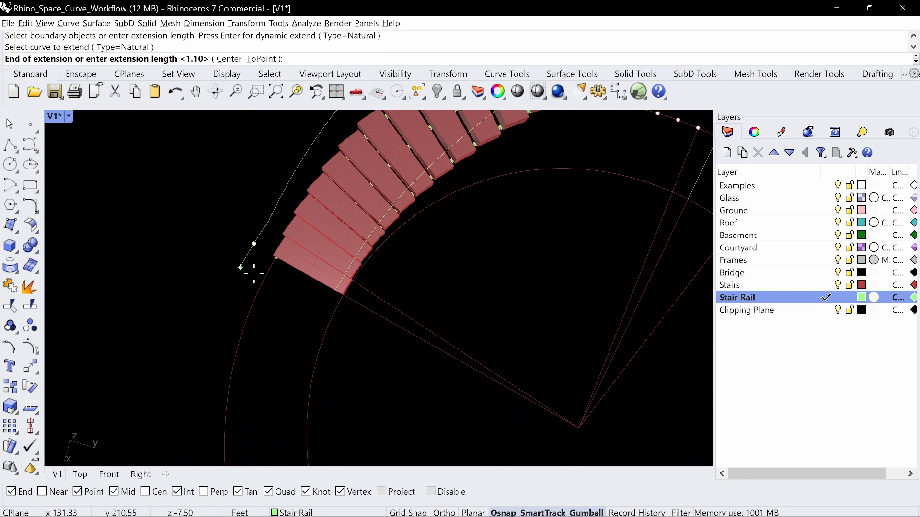
{"action": "type", "text": "12\""}
{"action": "key", "text": "Return"}
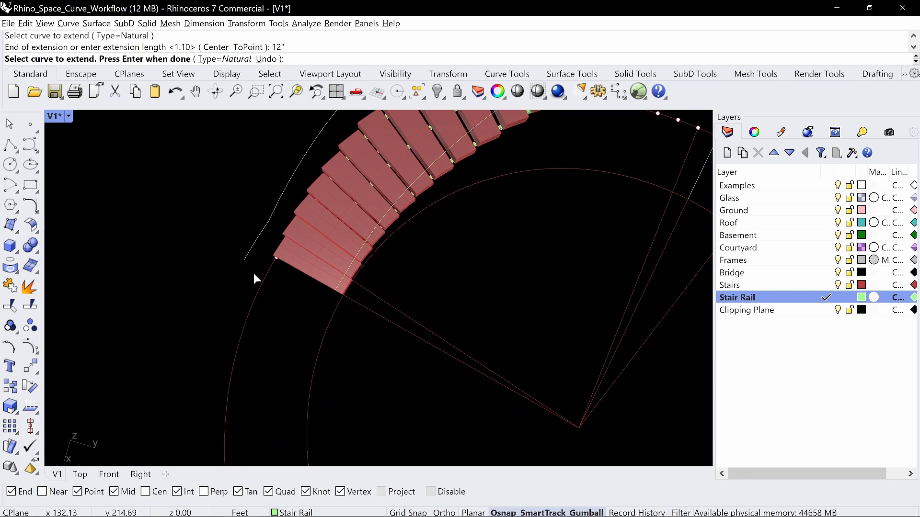
{"action": "right_click_drag", "start_coordinate": [253, 273], "coordinate": [309, 254]}
{"action": "key", "text": "Return"}
{"action": "key", "text": "ctrl+z"}
- Duplicate the landing's outer curved top edge as a separate curve
{"action": "right_click_drag", "start_coordinate": [386, 194], "coordinate": [382, 220]}
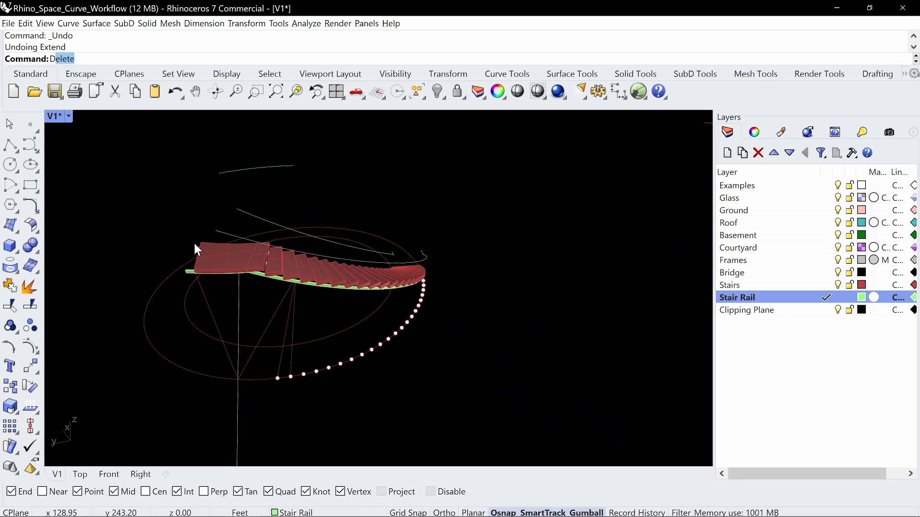
{"action": "left_click", "coordinate": [235, 269]}
{"action": "left_click", "coordinate": [218, 268]}
{"action": "key", "text": "Escape"}
{"action": "scroll", "coordinate": [217, 268], "scroll_direction": "up", "scroll_amount": 5}
{"action": "right_click_drag", "start_coordinate": [218, 269], "coordinate": [268, 278]}
{"action": "left_click", "coordinate": [410, 307]}
{"action": "key", "text": "Escape"}
{"action": "type", "text": "DupEdge"}
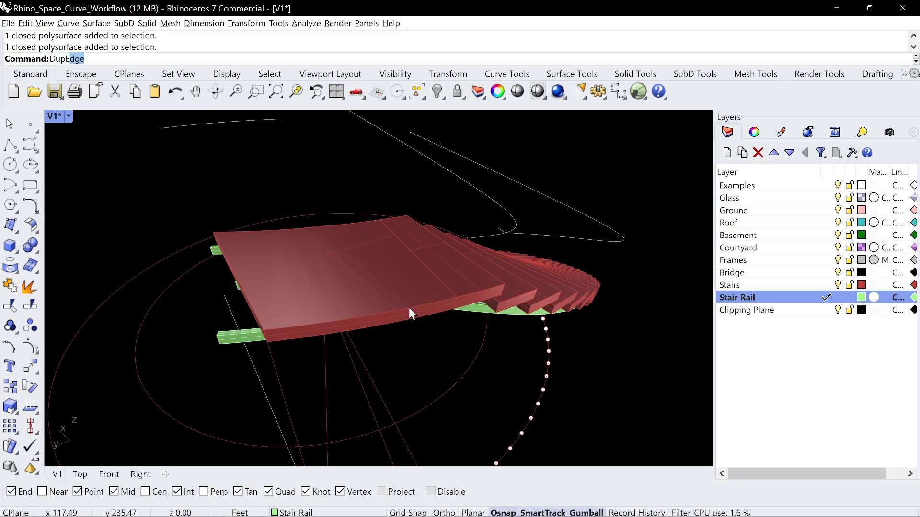
{"action": "key", "text": "Return"}
{"action": "left_click", "coordinate": [409, 308]}
- Duplicate the landing's inner curved top edge as a separate curve
{"action": "left_click", "coordinate": [326, 227]}
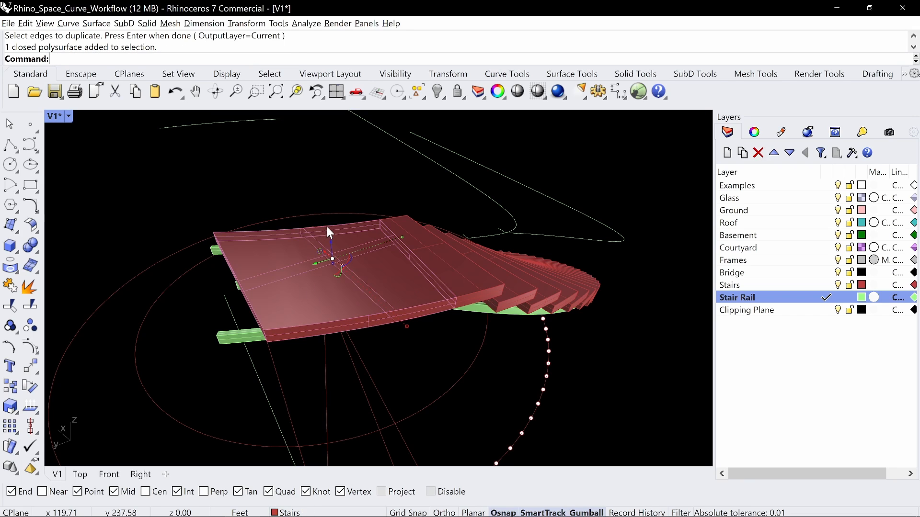
{"action": "right_click_drag", "start_coordinate": [327, 227], "coordinate": [364, 231]}
{"action": "key", "text": "Escape"}
{"action": "key", "text": "Return"}
{"action": "left_click", "coordinate": [412, 221]}
{"action": "key", "text": "Return"}
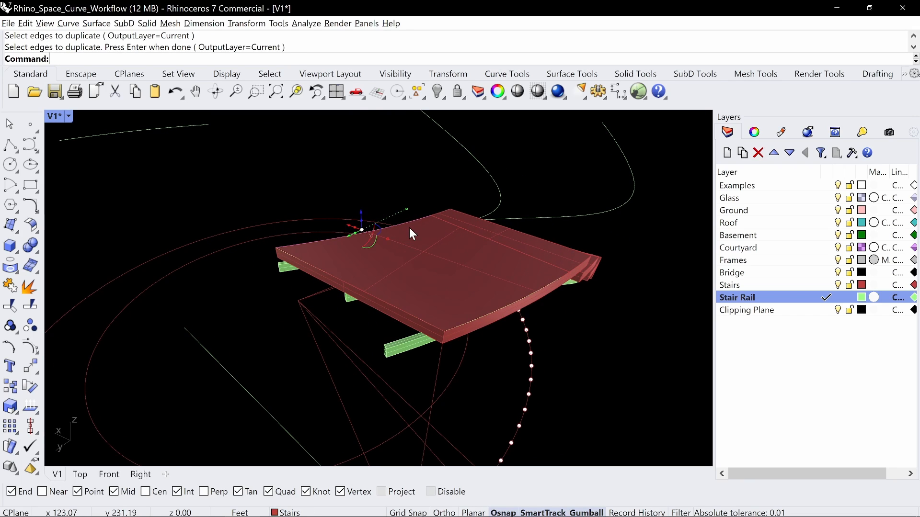
- Move both duplicated landing edge curves up 3.50 ft, snapping to the upper end of a rail curve
{"action": "scroll", "coordinate": [410, 229], "scroll_direction": "down", "scroll_amount": 5}
{"action": "left_click", "coordinate": [457, 258]}
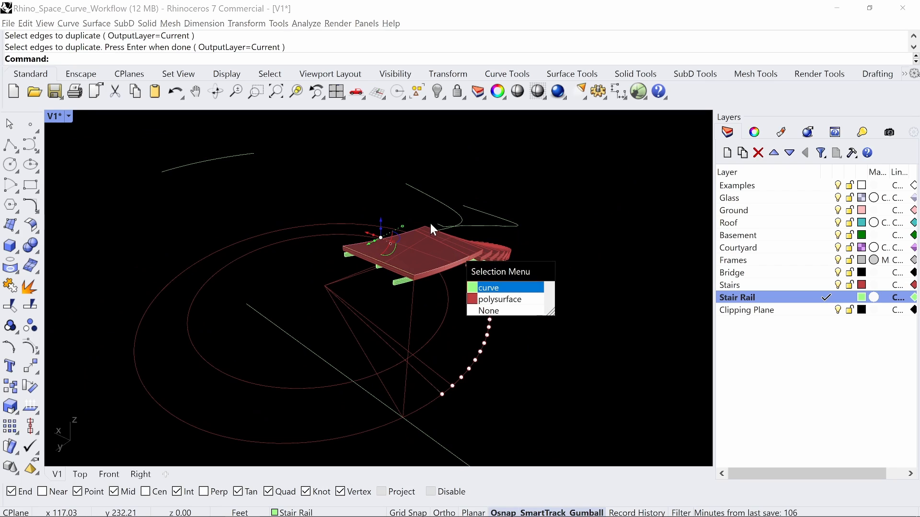
{"action": "key", "text": "Return"}
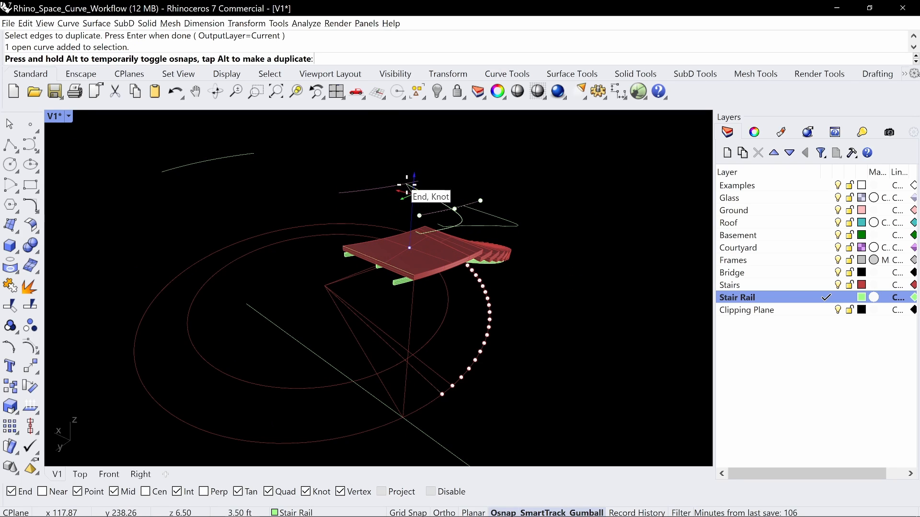
{"action": "right_click_drag", "start_coordinate": [406, 183], "coordinate": [499, 188]}
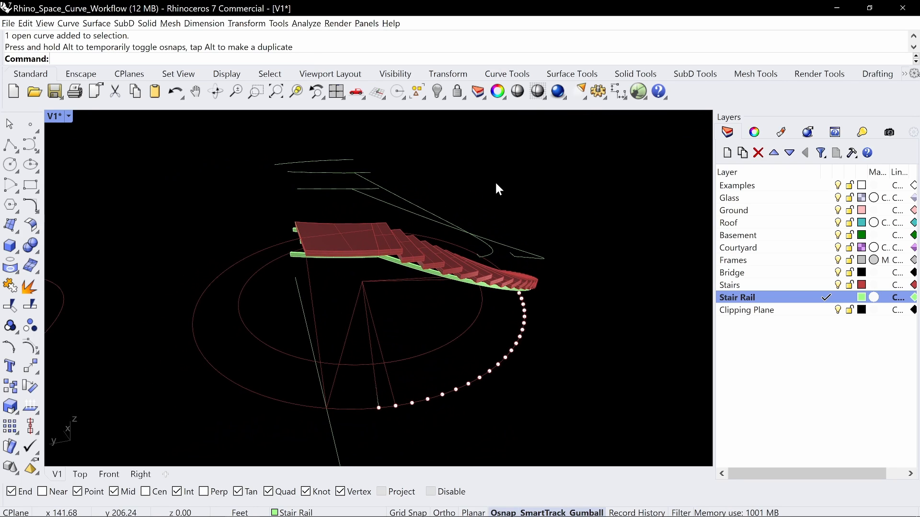
- Trim the raised landing curves where they run past the upper ends of the two rail curves
{"action": "type", "text": "trim"}
{"action": "key", "text": "Return"}
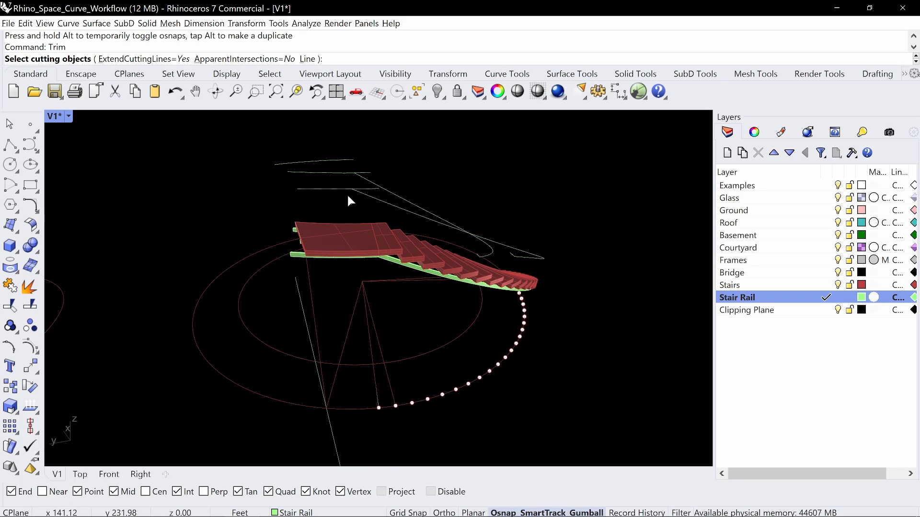
{"action": "left_click", "coordinate": [390, 194]}
{"action": "left_click", "coordinate": [395, 193]}
{"action": "key", "text": "Return"}
{"action": "left_click", "coordinate": [368, 172]}
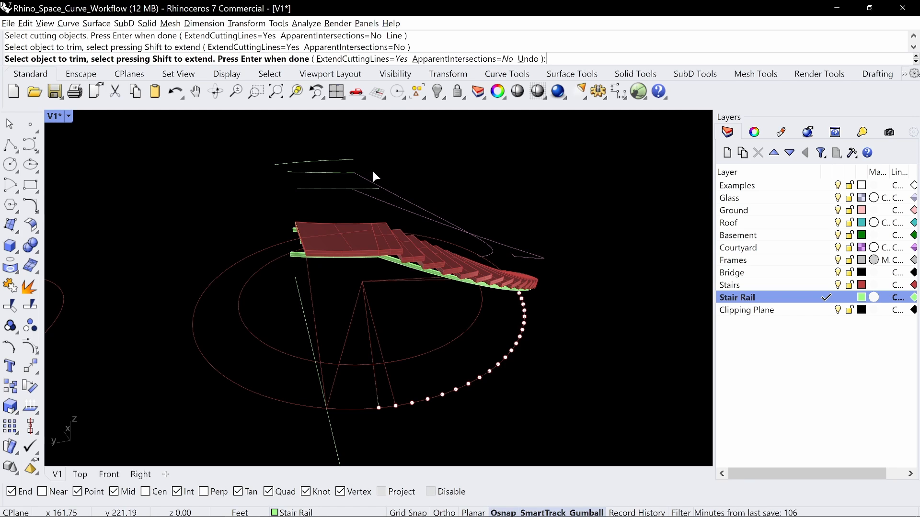
{"action": "left_click", "coordinate": [376, 190]}
{"action": "right_click_drag", "start_coordinate": [379, 193], "coordinate": [498, 192]}
{"action": "key", "text": "Return"}
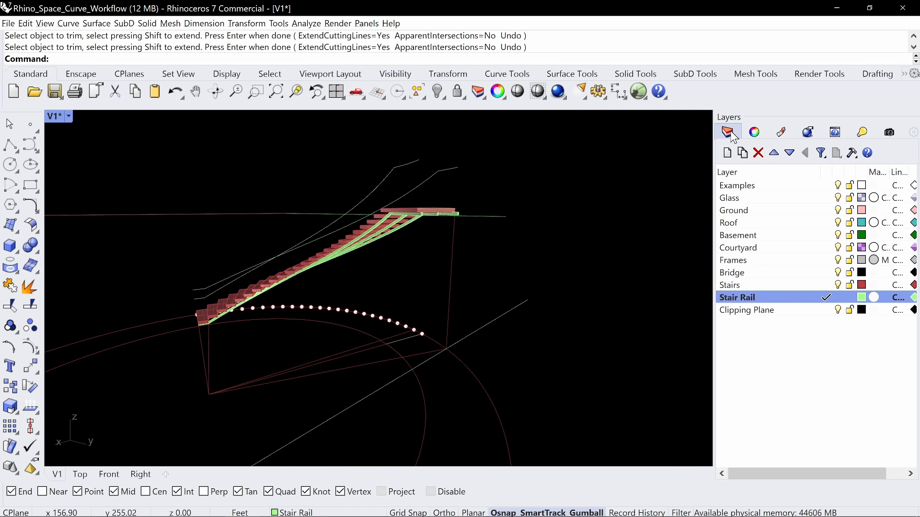
- Create a new layer named Stairs Structure
{"action": "left_click", "coordinate": [727, 154]}
{"action": "type", "text": "Stairs"}
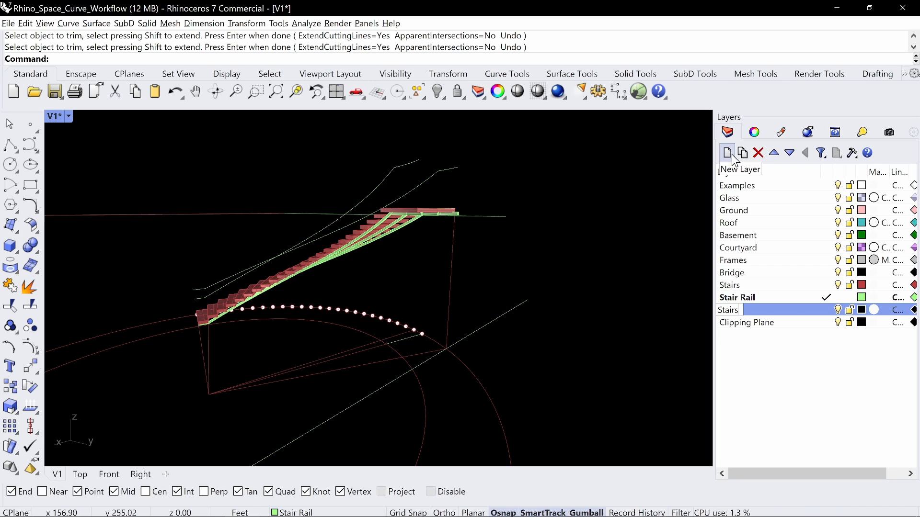
{"action": "type", "text": " Structure"}
{"action": "key", "text": "Return"}
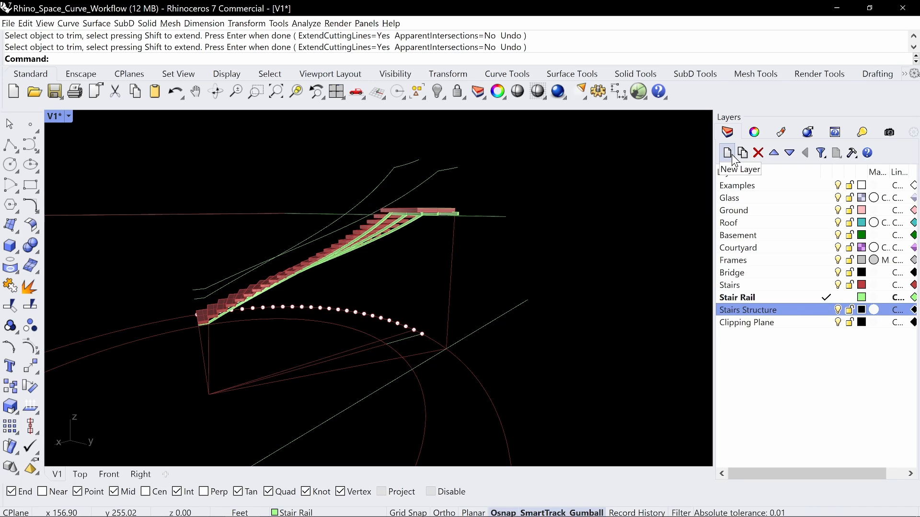
- Set the Stairs Structure layer's colour to a light orange picked on the colour wheel
{"action": "left_click", "coordinate": [863, 311]}
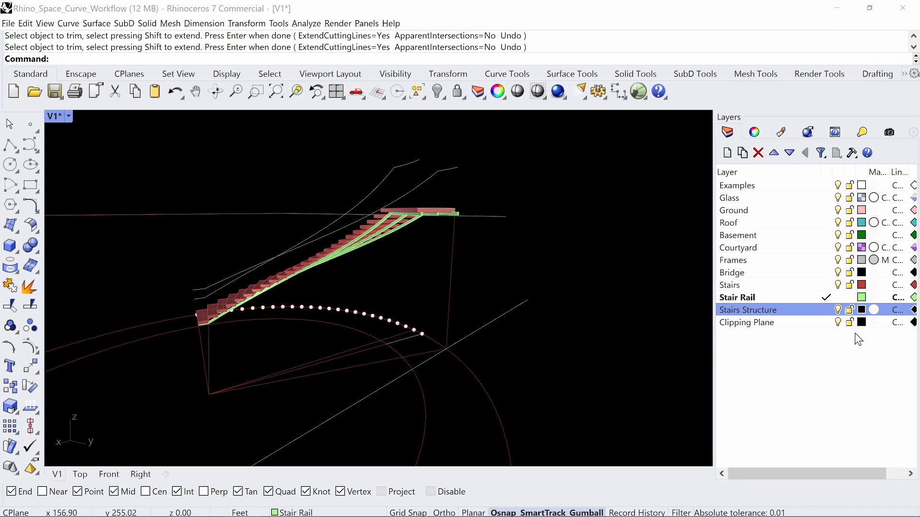
{"action": "left_click", "coordinate": [501, 127]}
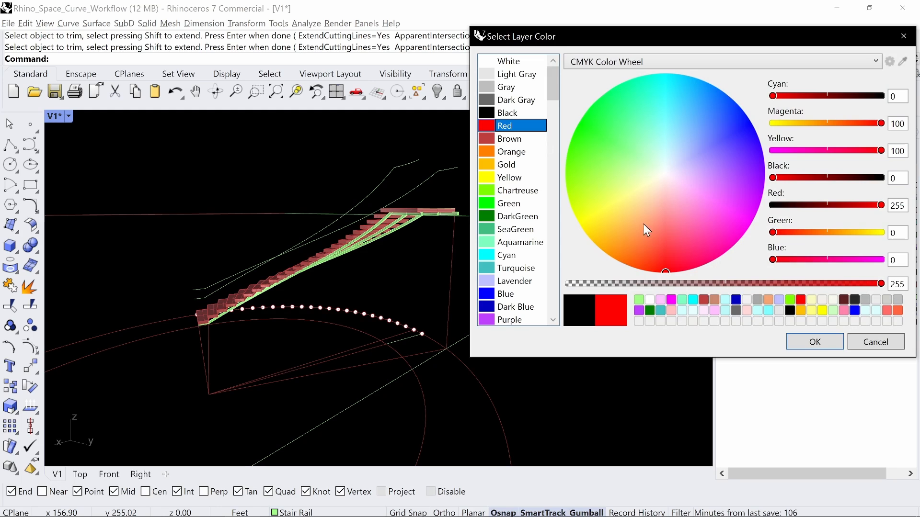
{"action": "left_click_drag", "start_coordinate": [672, 269], "coordinate": [644, 234]}
{"action": "left_click", "coordinate": [801, 345]}
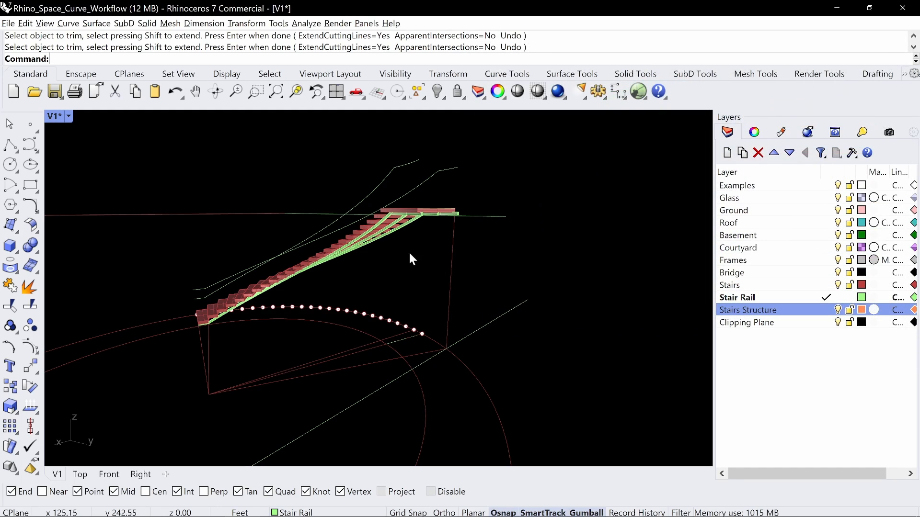
- Assign the three stringer polysurfaces under the staircase to the Stairs Structure layer
{"action": "right_click_drag", "start_coordinate": [410, 254], "coordinate": [424, 230]}
{"action": "left_click", "coordinate": [430, 224]}
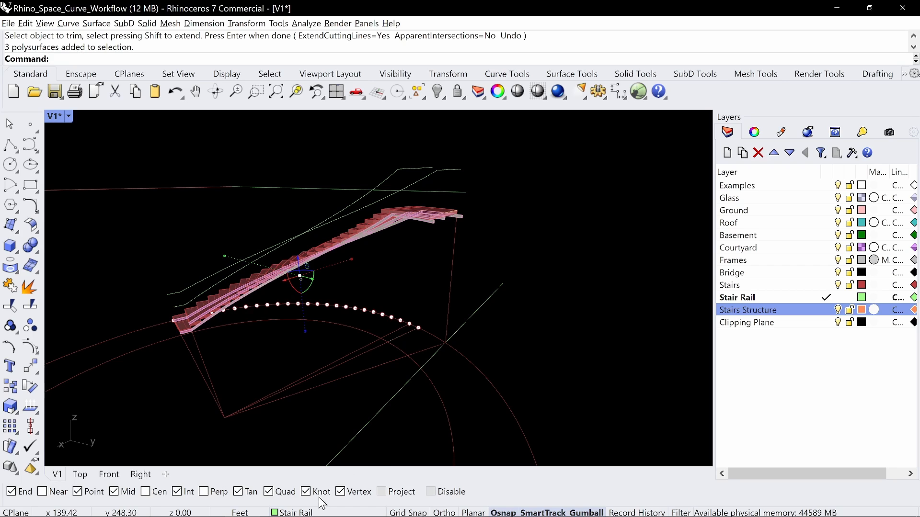
{"action": "left_click", "coordinate": [326, 512]}
{"action": "left_click", "coordinate": [331, 489]}
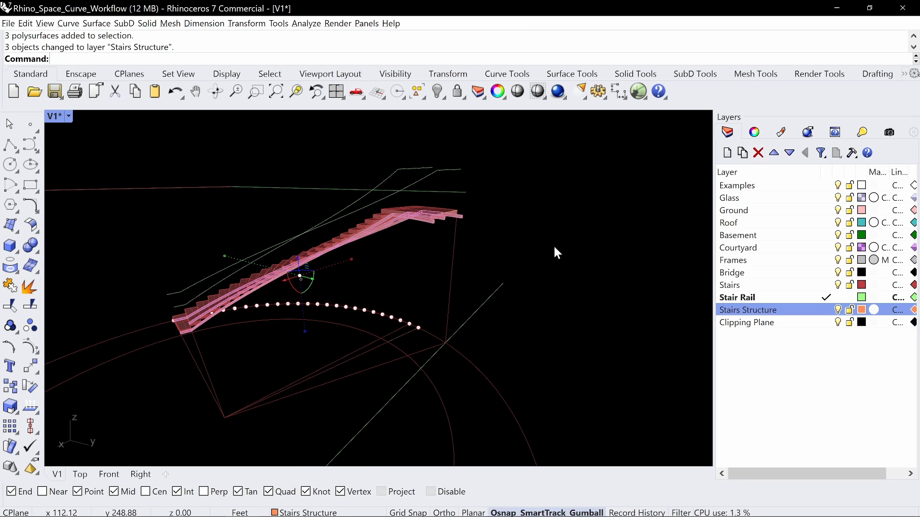
- Join the raised landing curves with the inner and outer rail curves into two continuous curves
{"action": "right_click_drag", "start_coordinate": [553, 244], "coordinate": [478, 186]}
{"action": "left_click_drag", "start_coordinate": [445, 214], "coordinate": [440, 215]}
{"action": "right_click_drag", "start_coordinate": [440, 214], "coordinate": [489, 196]}
{"action": "left_click", "coordinate": [489, 199]}
{"action": "left_click_drag", "start_coordinate": [493, 171], "coordinate": [413, 205]}
{"action": "right_click_drag", "start_coordinate": [415, 203], "coordinate": [427, 189], "text": "shift"}
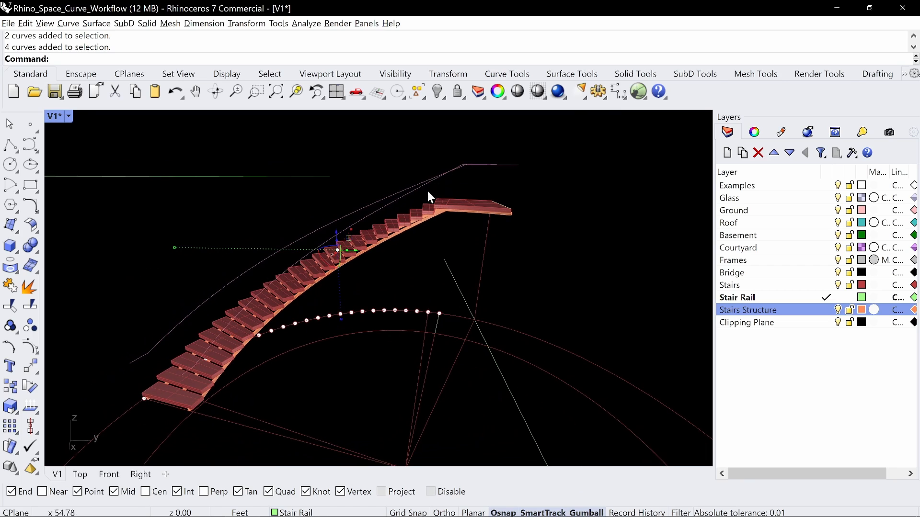
{"action": "key", "text": "ctrl+j"}
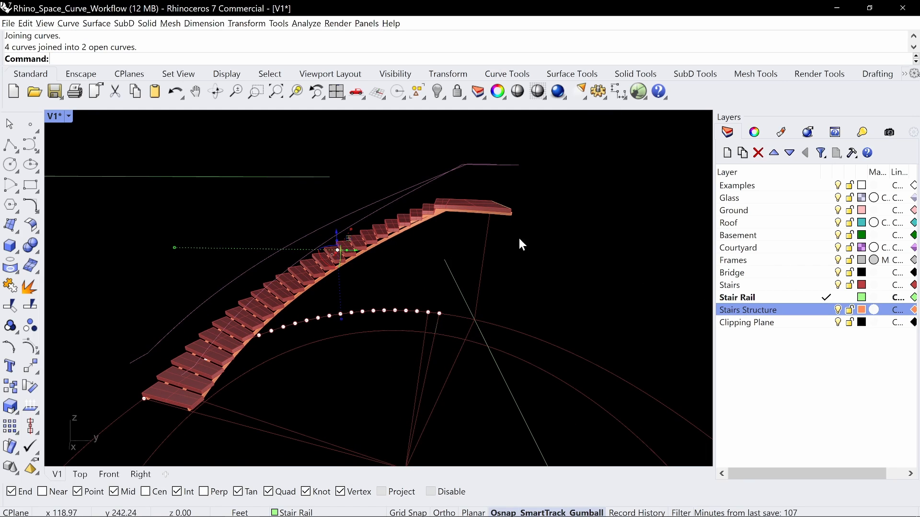
- Switch to the Top view and set its display mode to Shaded, focused on the stair's landing end
{"action": "right_click_drag", "start_coordinate": [520, 242], "coordinate": [483, 263]}
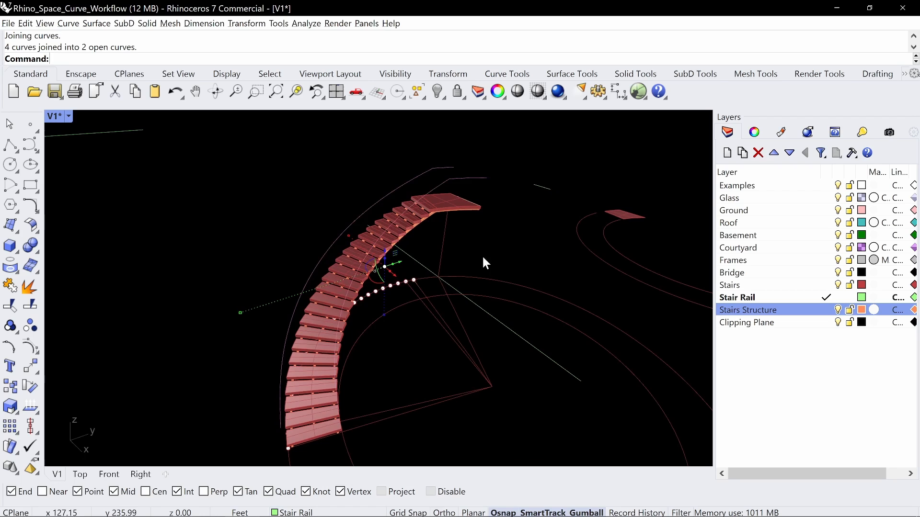
{"action": "double_click", "coordinate": [59, 117]}
{"action": "left_click", "coordinate": [56, 117]}
{"action": "double_click", "coordinate": [56, 117]}
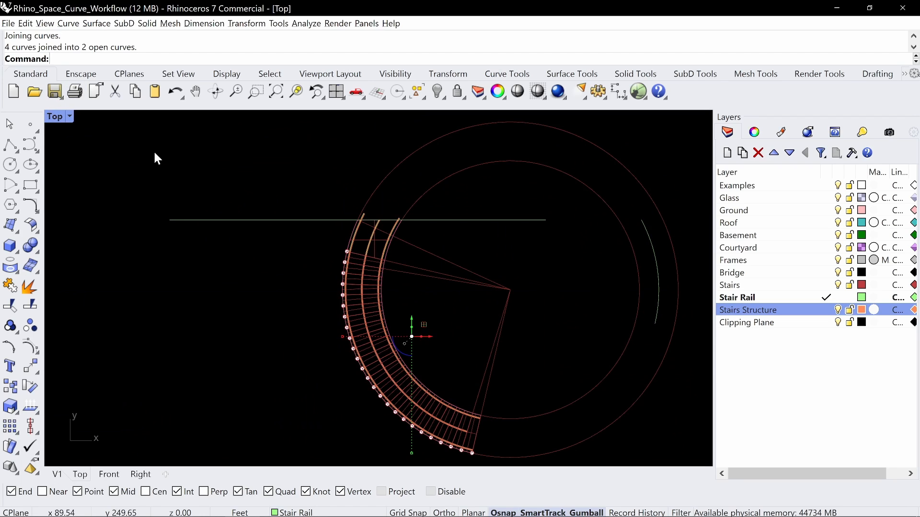
{"action": "left_click", "coordinate": [154, 154]}
{"action": "left_click", "coordinate": [70, 117]}
{"action": "left_click", "coordinate": [148, 148]}
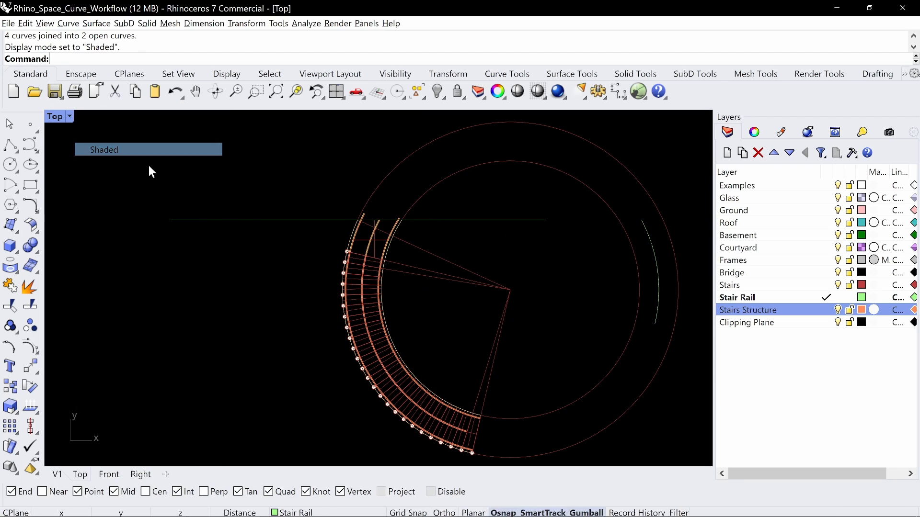
{"action": "scroll", "coordinate": [412, 259], "scroll_direction": "up", "scroll_amount": 5}
{"action": "scroll", "coordinate": [355, 209], "scroll_direction": "up", "scroll_amount": 2}
{"action": "left_click", "coordinate": [321, 223]}
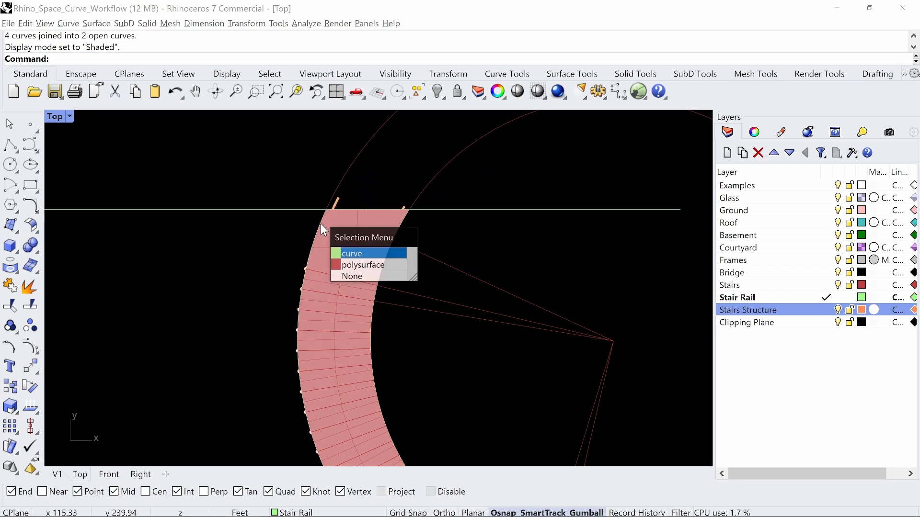
{"action": "right_click", "coordinate": [320, 224]}
{"action": "type", "text": "Offset"}
{"action": "key", "text": "Return"}
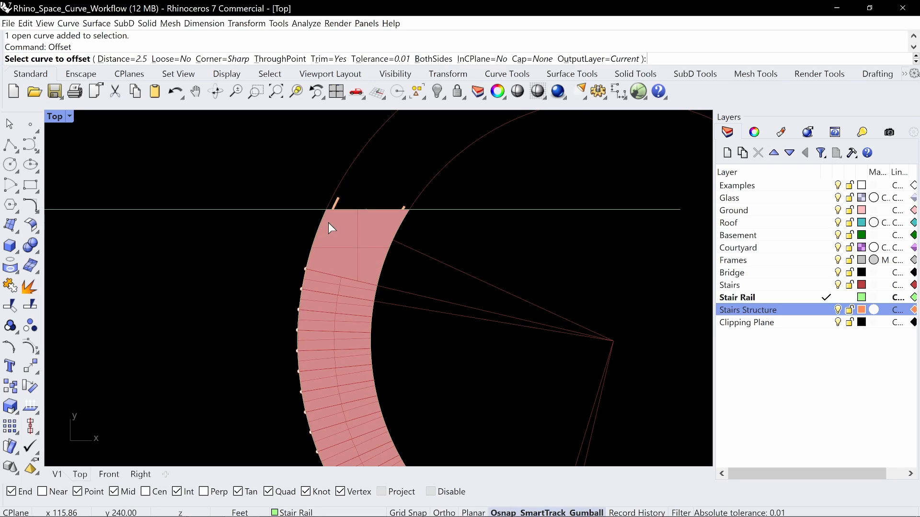
{"action": "type", "text": "4'"}
{"action": "key", "text": "Return"}
{"action": "type", "text": "Offet"}
{"action": "key", "text": "Return"}
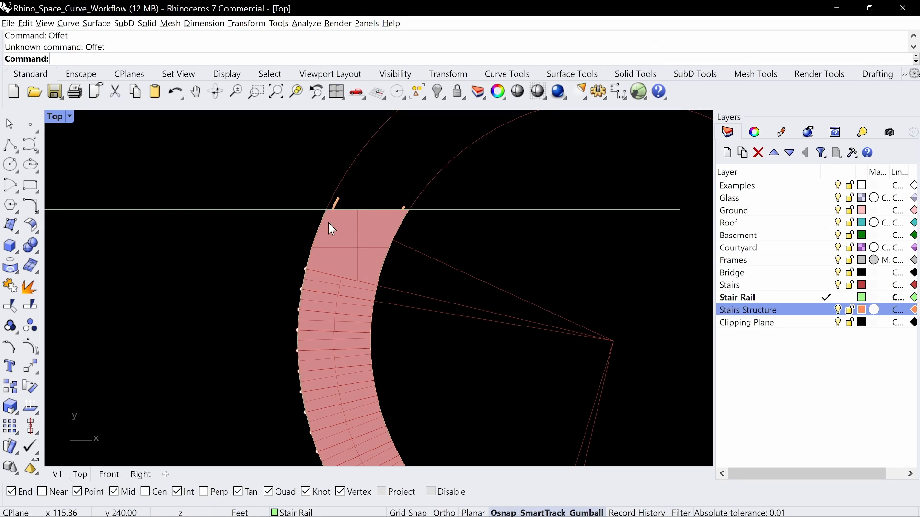
{"action": "type", "text": "4\""}
{"action": "key", "text": "Return"}
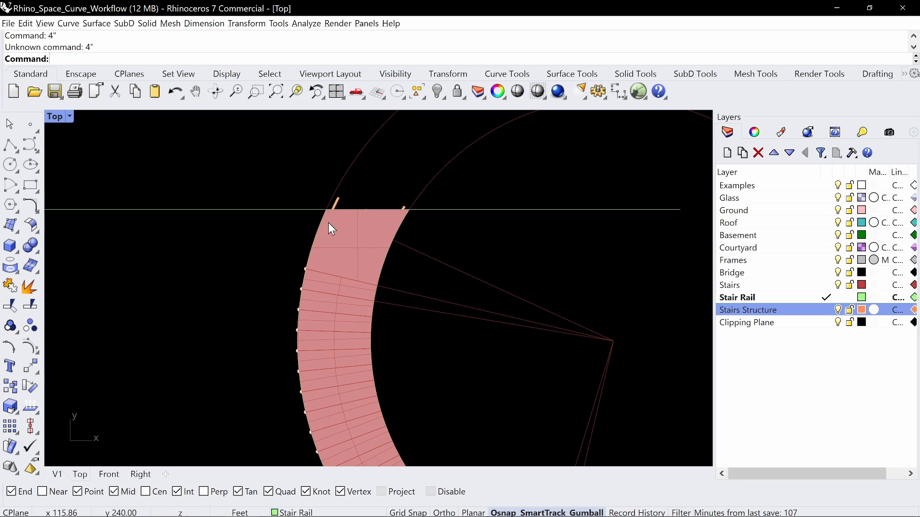
- Offset the outer rail curve 4" inward over the stair treads
{"action": "left_click", "coordinate": [319, 226]}
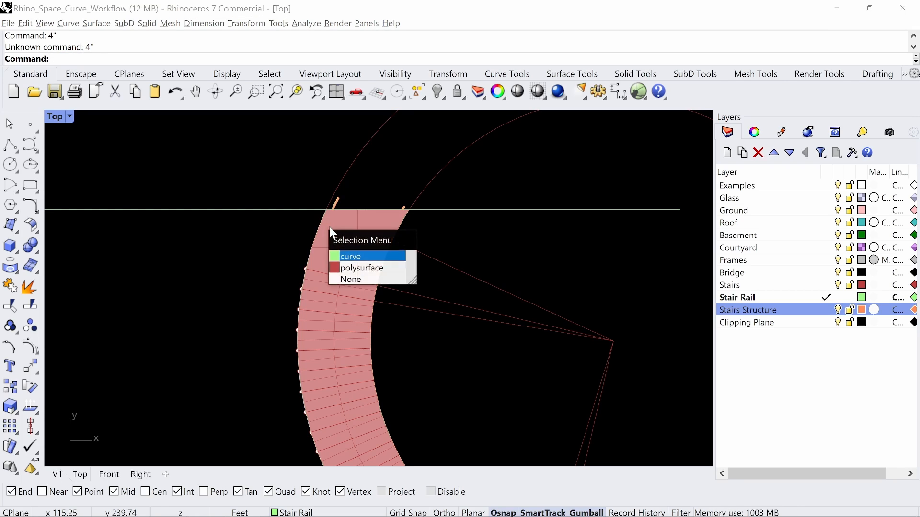
{"action": "left_click", "coordinate": [350, 254]}
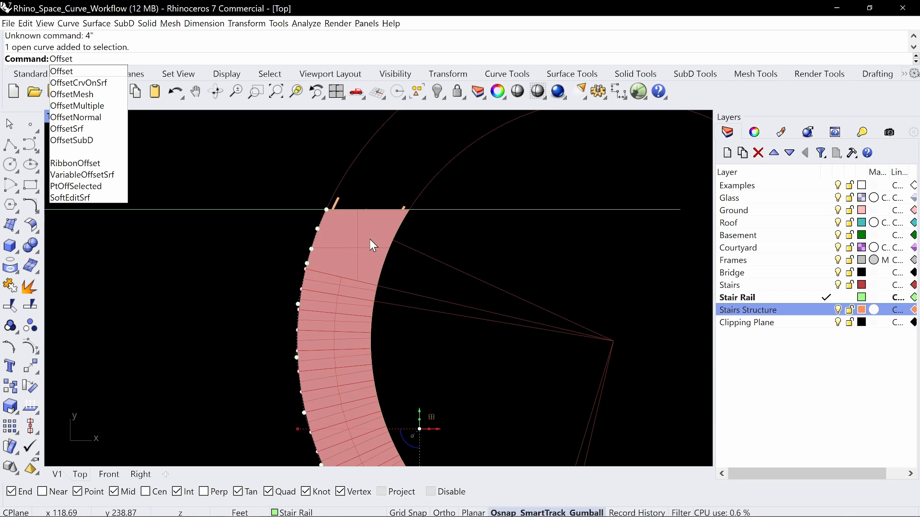
{"action": "key", "text": "Return"}
{"action": "type", "text": "4\""}
{"action": "key", "text": "Return"}
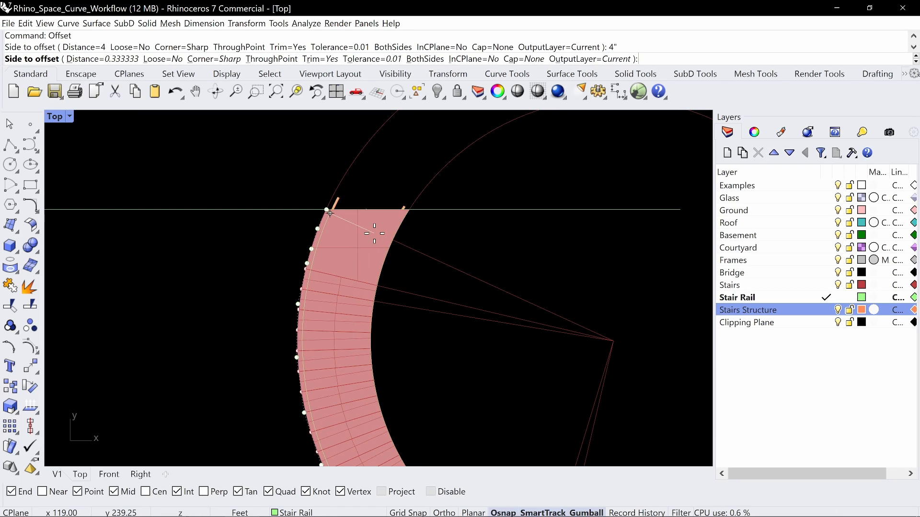
{"action": "left_click", "coordinate": [351, 242]}
- Offset the inner rail curve by the same 4" toward the middle of the stair
{"action": "key", "text": "Return"}
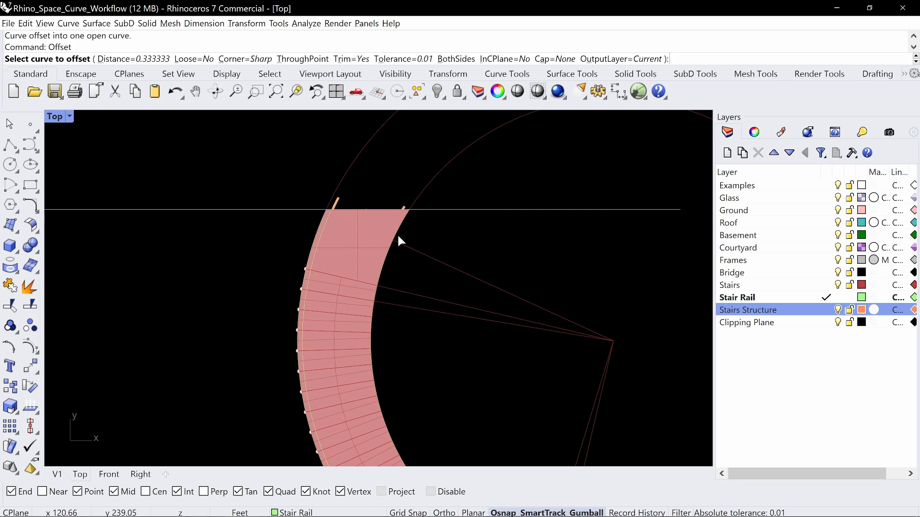
{"action": "left_click", "coordinate": [397, 232]}
{"action": "key", "text": "Return"}
{"action": "left_click", "coordinate": [364, 240]}
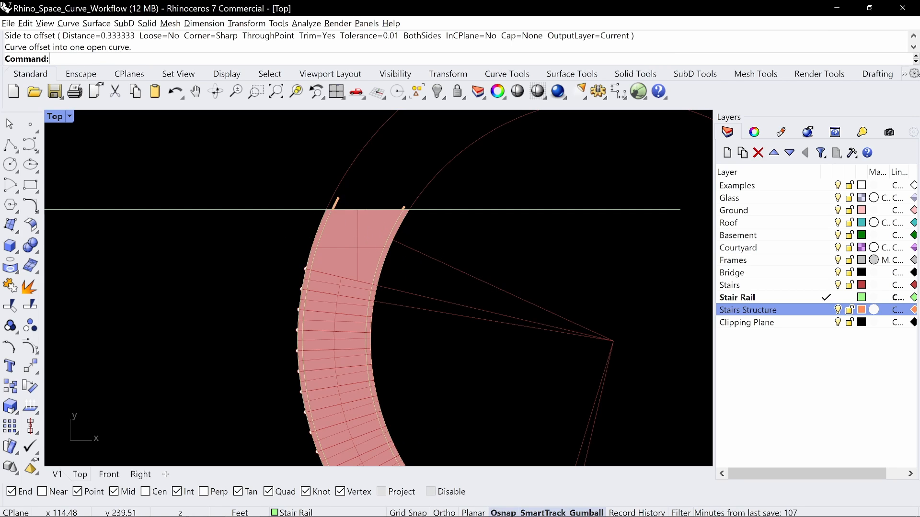
{"action": "type", "text": "Extend"}
{"action": "key", "text": "Return"}
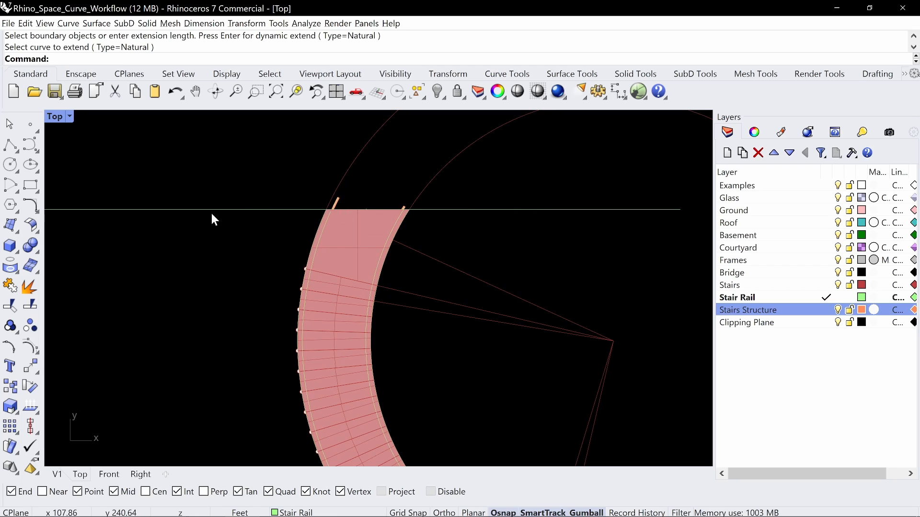
{"action": "type", "text": "Extend"}
{"action": "key", "text": "Return"}
{"action": "key", "text": "Return"}
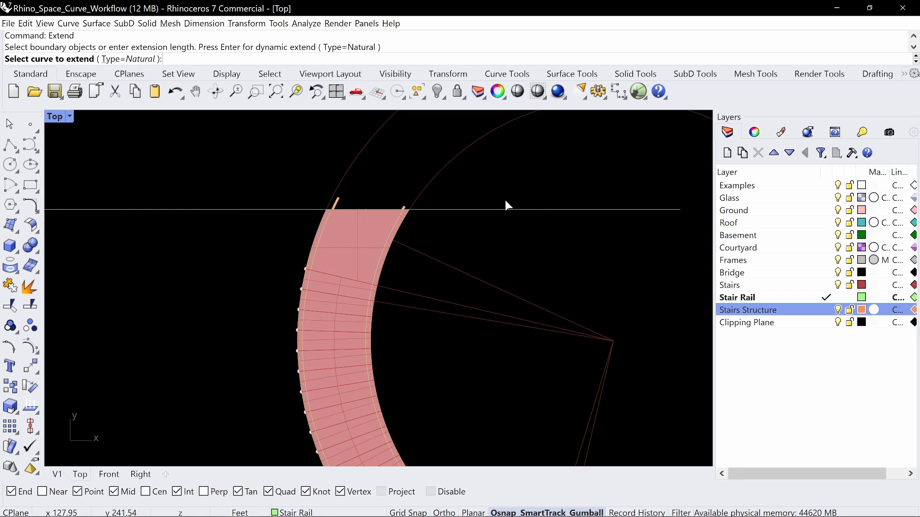
{"action": "scroll", "coordinate": [373, 197], "scroll_direction": "up", "scroll_amount": 2}
{"action": "key", "text": "Escape"}
- Extend the outer offset rail curve to the straight end line of the landing, using the Natural extension type
{"action": "type", "text": "Extend"}
{"action": "key", "text": "Return"}
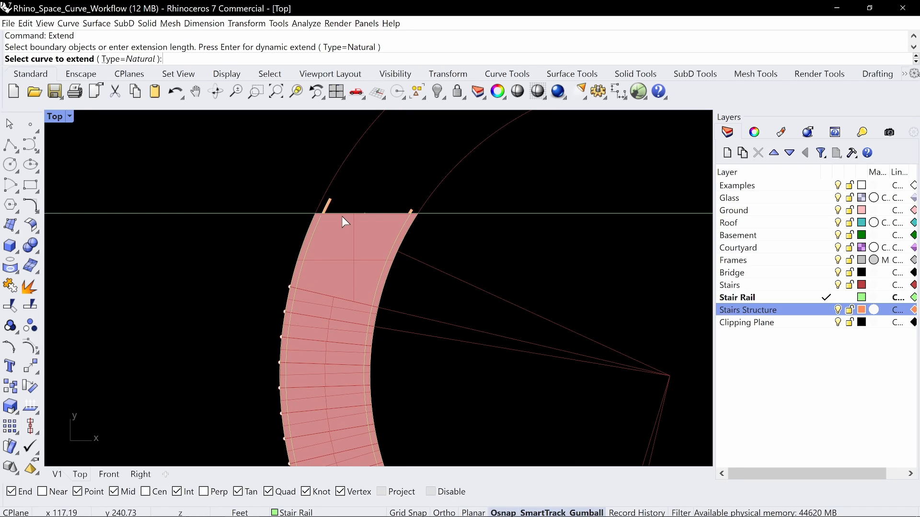
{"action": "left_click", "coordinate": [324, 218]}
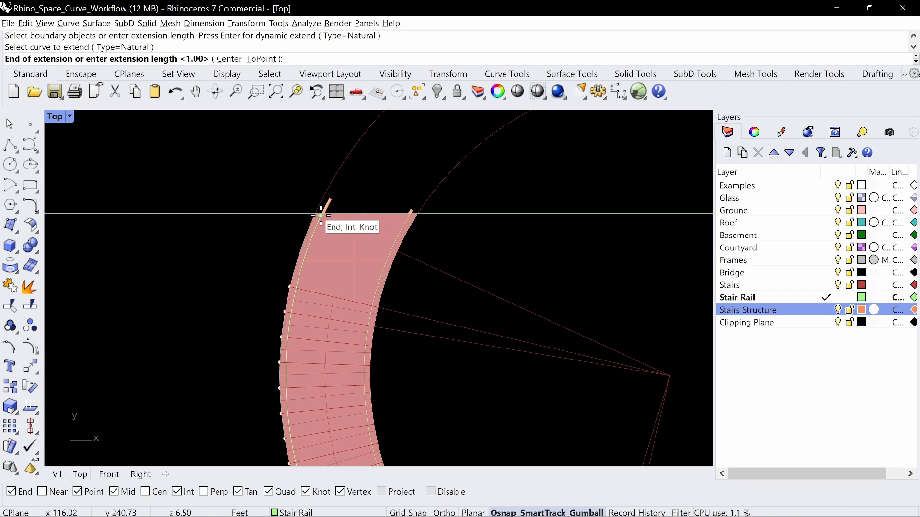
{"action": "scroll", "coordinate": [294, 215], "scroll_direction": "up", "scroll_amount": 5}
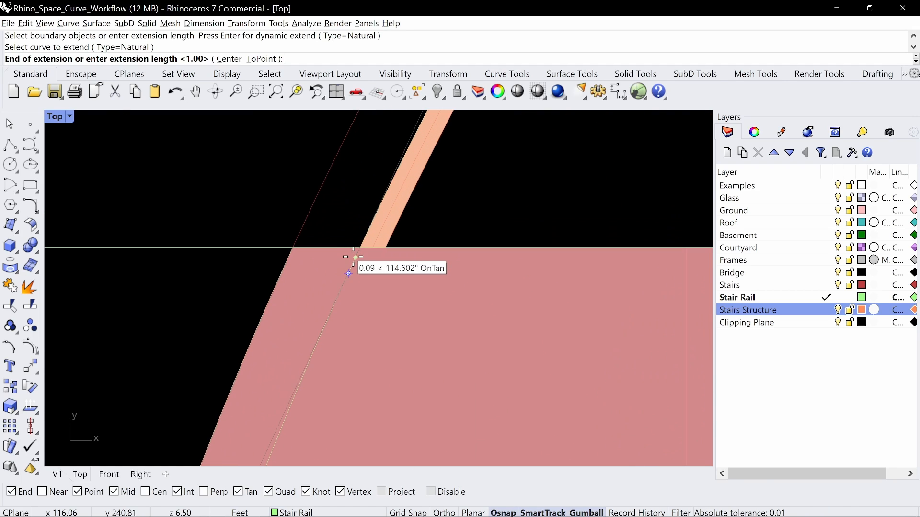
{"action": "left_click", "coordinate": [360, 248]}
{"action": "scroll", "coordinate": [550, 267], "scroll_direction": "down", "scroll_amount": 3}
{"action": "key", "text": "Return"}
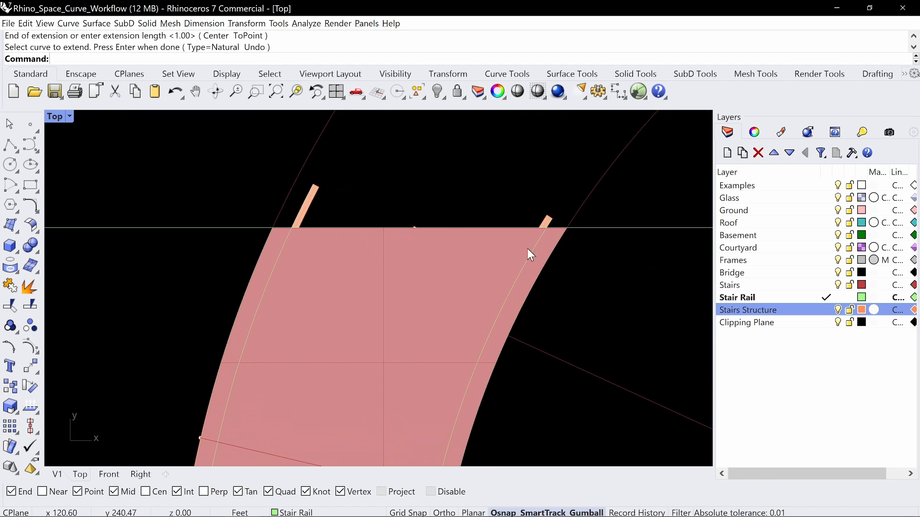
- Trim the inner offset rail curve where it runs past the landing's straight end line
{"action": "left_click", "coordinate": [540, 241]}
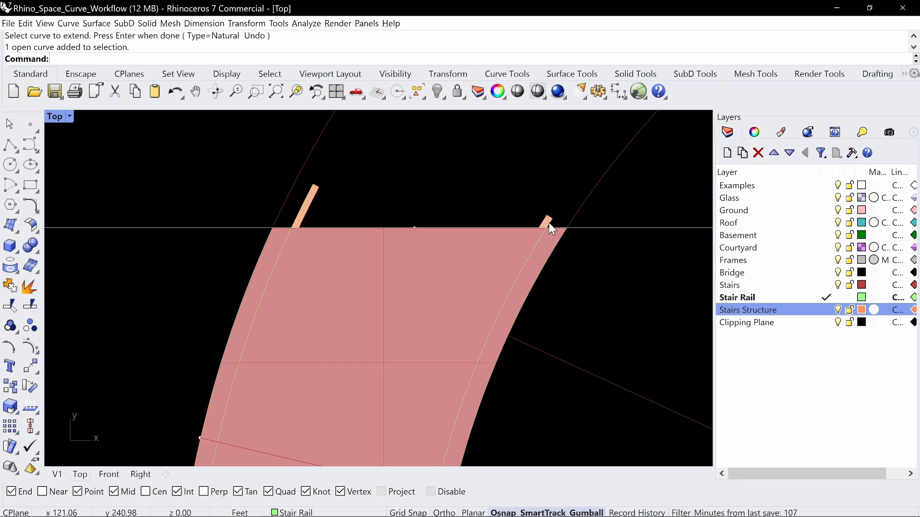
{"action": "type", "text": "Trim"}
{"action": "key", "text": "Return"}
{"action": "left_click", "coordinate": [603, 227]}
{"action": "key", "text": "Return"}
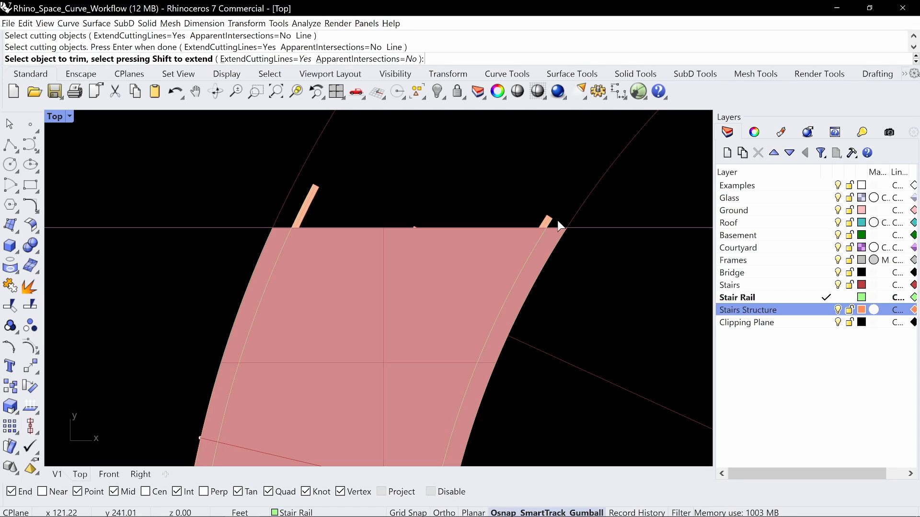
{"action": "left_click", "coordinate": [551, 220]}
{"action": "key", "text": "Return"}
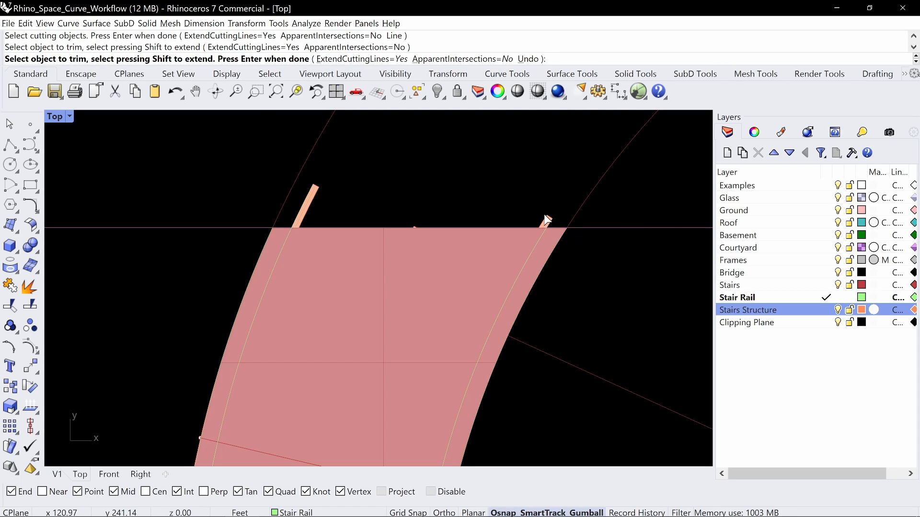
{"action": "scroll", "coordinate": [579, 242], "scroll_direction": "up", "scroll_amount": 3}
{"action": "key", "text": "Return"}
{"action": "key", "text": "Return"}
{"action": "left_click", "coordinate": [644, 233]}
{"action": "key", "text": "Return"}
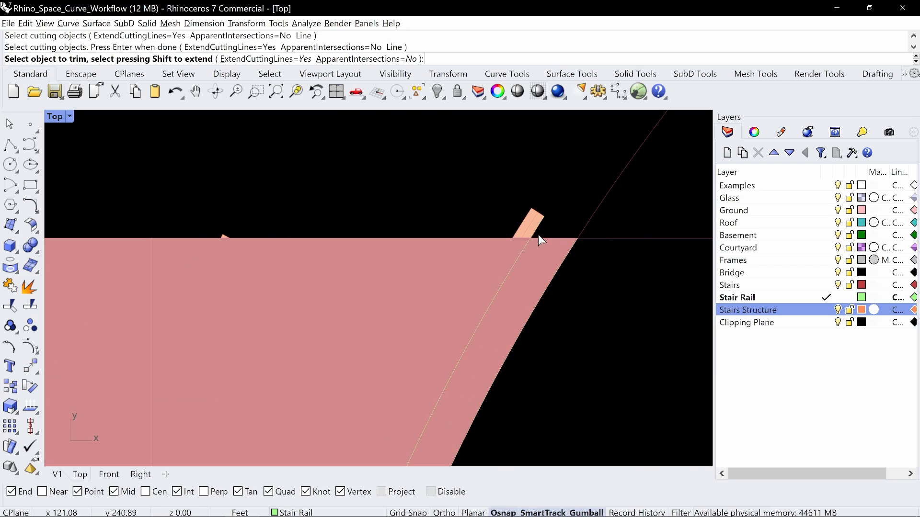
{"action": "left_click", "coordinate": [535, 230]}
{"action": "left_click", "coordinate": [571, 262]}
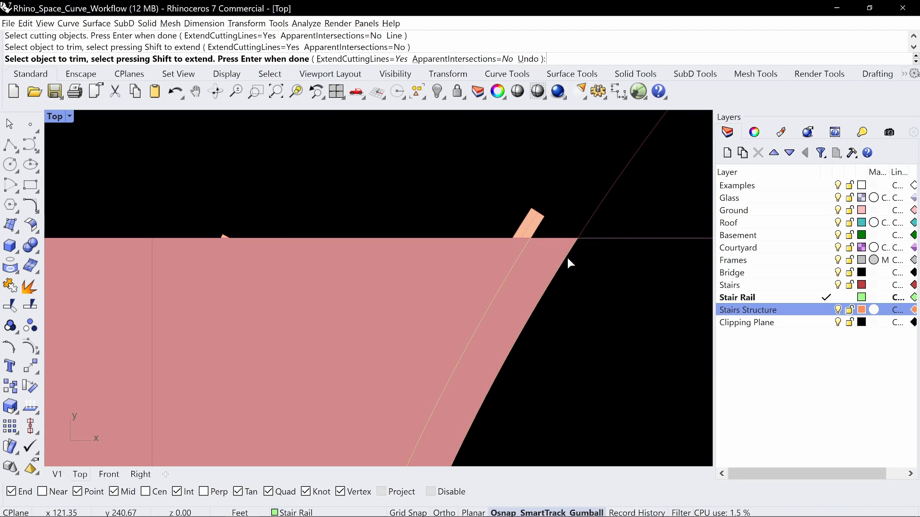
{"action": "key", "text": "Return"}
- Return to the V1 view and hide the two original rail curves from which the offsets were made
{"action": "left_click", "coordinate": [522, 249]}
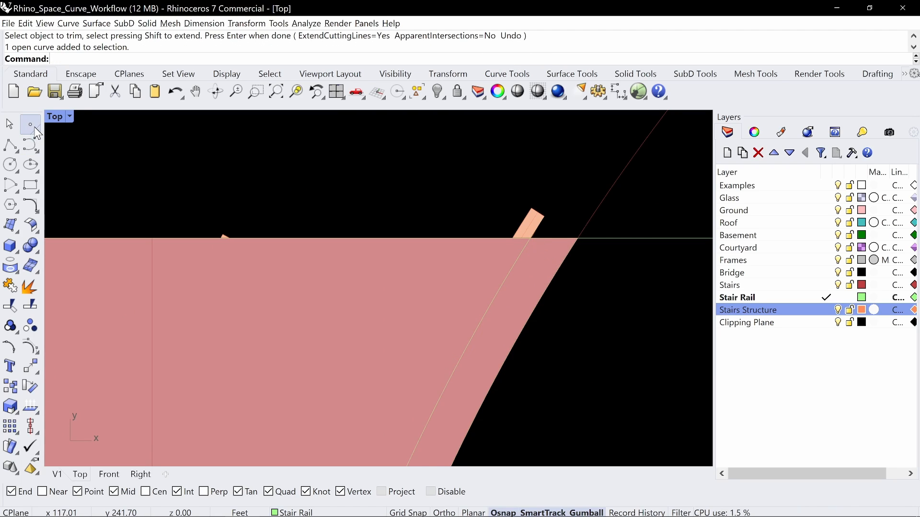
{"action": "double_click", "coordinate": [54, 119]}
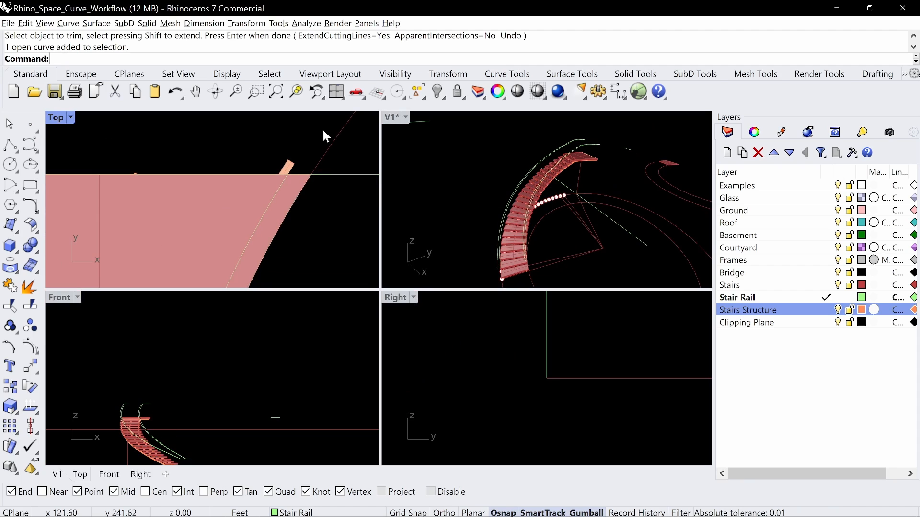
{"action": "double_click", "coordinate": [387, 120]}
{"action": "right_click_drag", "start_coordinate": [372, 158], "coordinate": [415, 258]}
{"action": "scroll", "coordinate": [264, 222], "scroll_direction": "up", "scroll_amount": 4}
{"action": "key", "text": "Escape"}
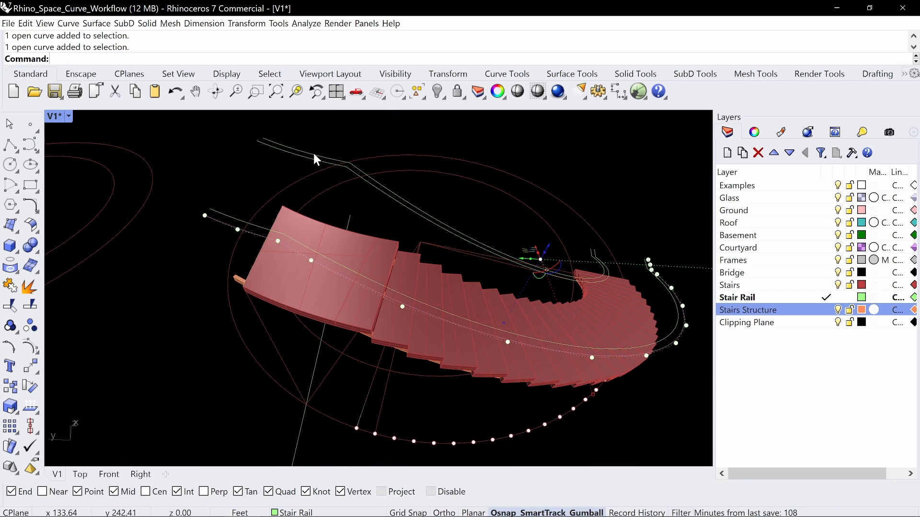
{"action": "left_click", "coordinate": [313, 150]}
{"action": "key", "text": "ctrl+h"}
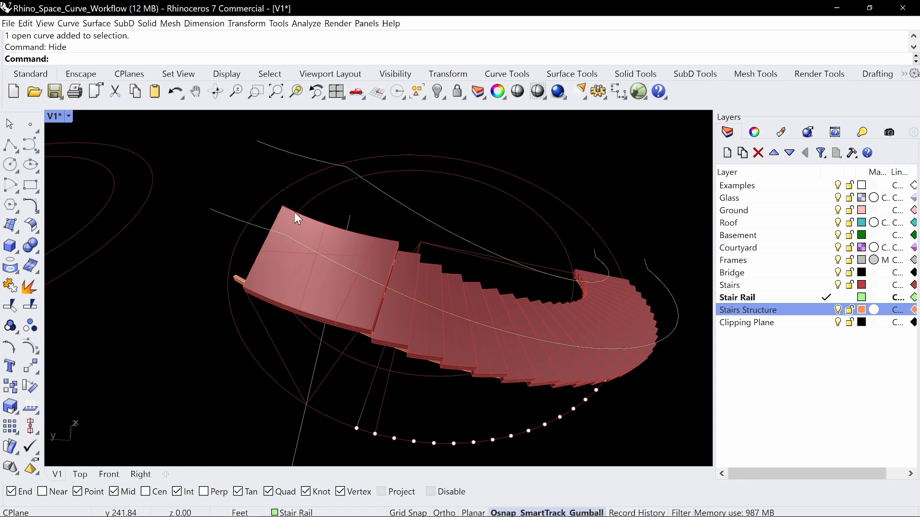
{"action": "right_click_drag", "start_coordinate": [294, 212], "coordinate": [411, 249]}
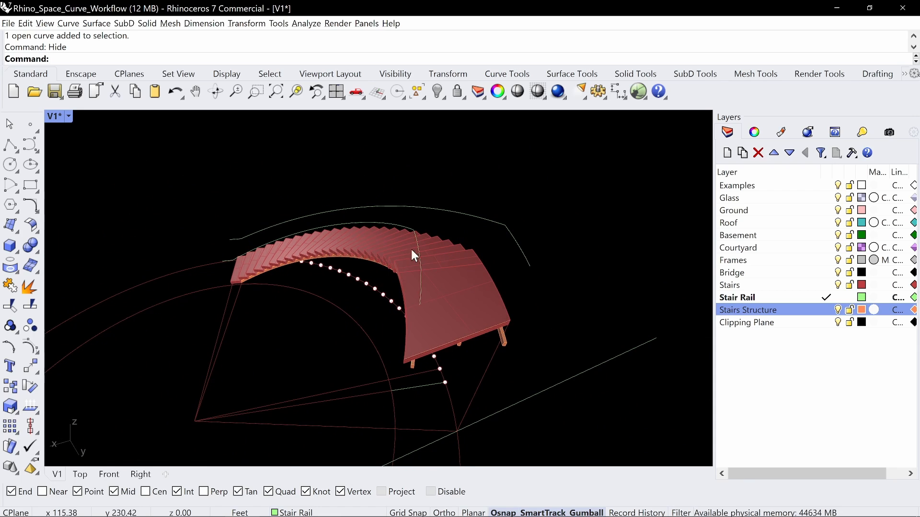
- Extrude the curve at the landing's end edge upward into a vertical surface that crosses both rail curves
{"action": "right_click_drag", "start_coordinate": [438, 301], "coordinate": [400, 232]}
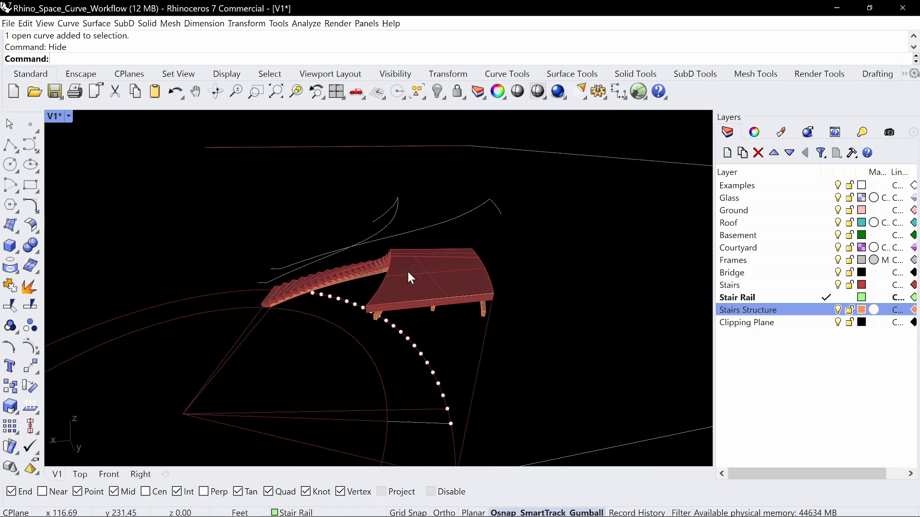
{"action": "right_click_drag", "start_coordinate": [407, 272], "coordinate": [433, 296]}
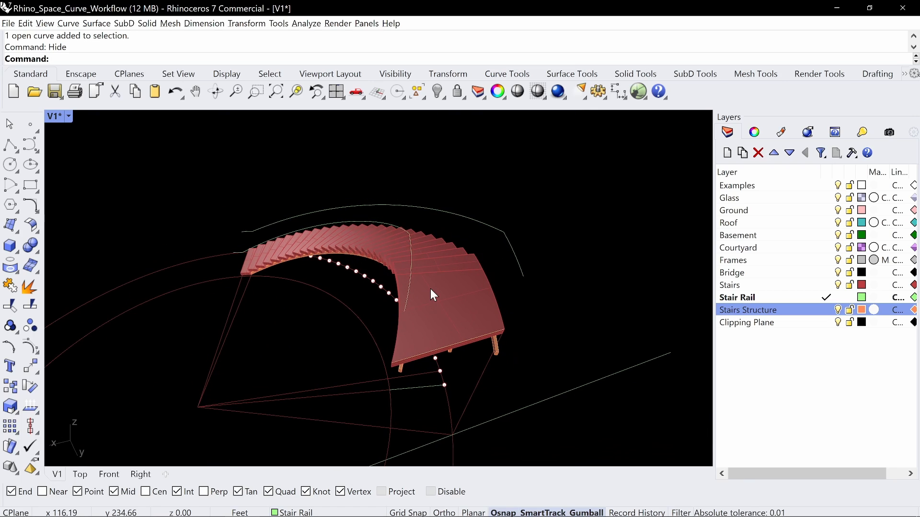
{"action": "right_click_drag", "start_coordinate": [430, 288], "coordinate": [499, 238]}
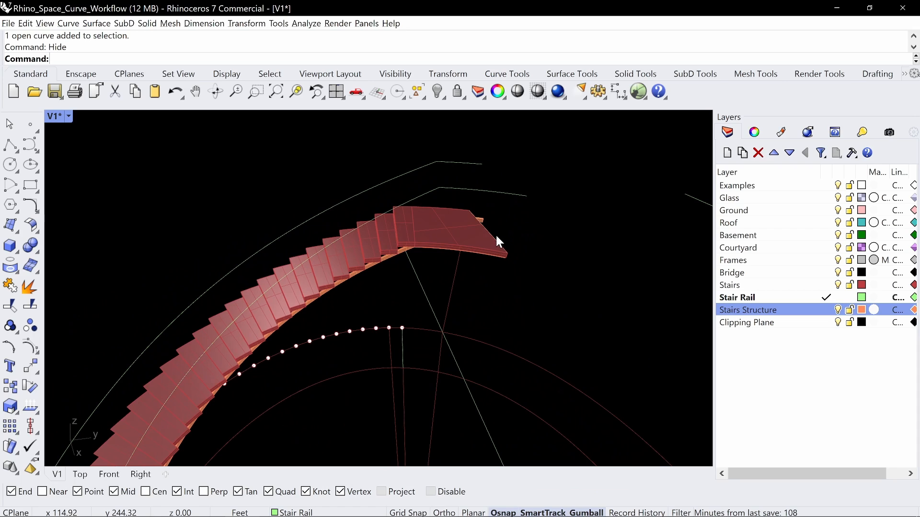
{"action": "left_click", "coordinate": [495, 234]}
{"action": "left_click", "coordinate": [493, 238]}
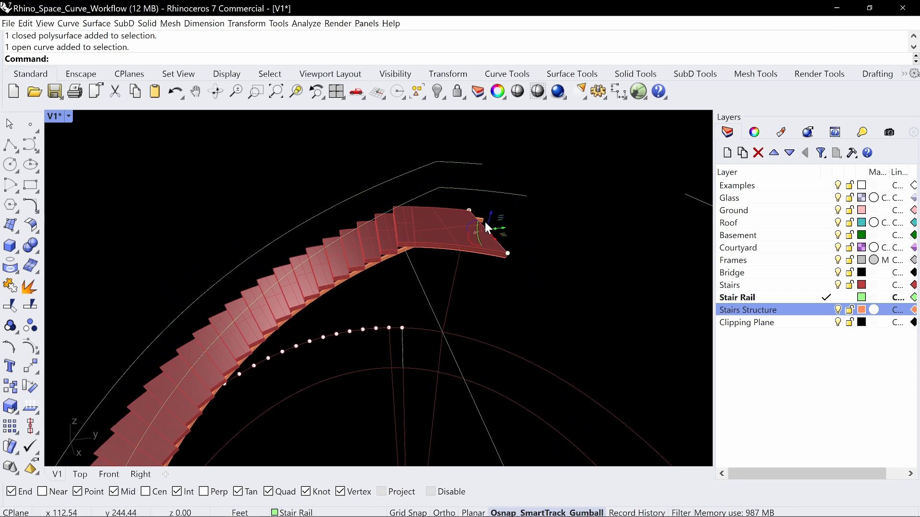
{"action": "left_click_drag", "start_coordinate": [488, 220], "coordinate": [532, 169]}
- Trim both rail curves where they pass the vertical surface at the landing's end, and delete that cutting surface
{"action": "type", "text": "Trim"}
{"action": "key", "text": "Return"}
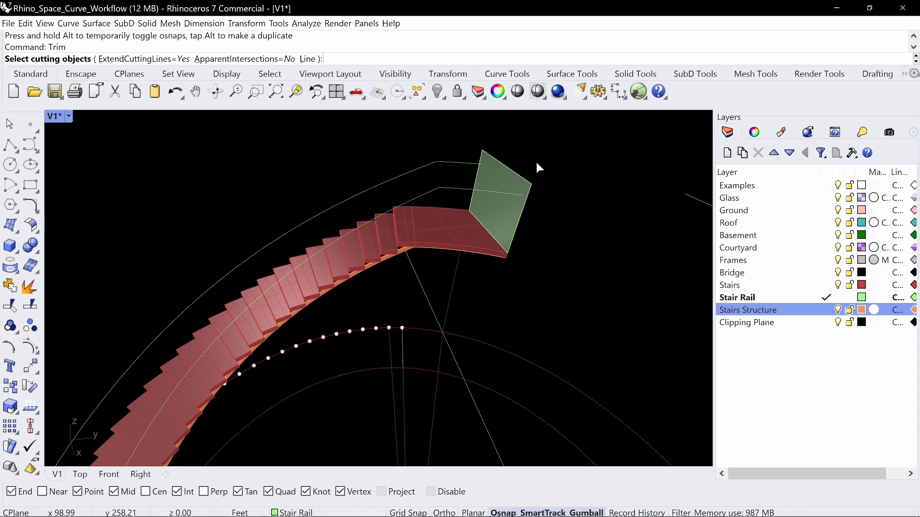
{"action": "scroll", "coordinate": [522, 182], "scroll_direction": "up", "scroll_amount": 3}
{"action": "left_click", "coordinate": [515, 186]}
{"action": "key", "text": "Return"}
{"action": "mouse_move", "coordinate": [540, 202]}
{"action": "right_mouse_down"}
{"action": "mouse_move", "coordinate": [540, 211]}
{"action": "mouse_move", "coordinate": [527, 194]}
{"action": "right_mouse_up"}
{"action": "left_click", "coordinate": [522, 186]}
{"action": "key", "text": "Return"}
{"action": "left_click", "coordinate": [515, 158]}
{"action": "key", "text": "Delete"}
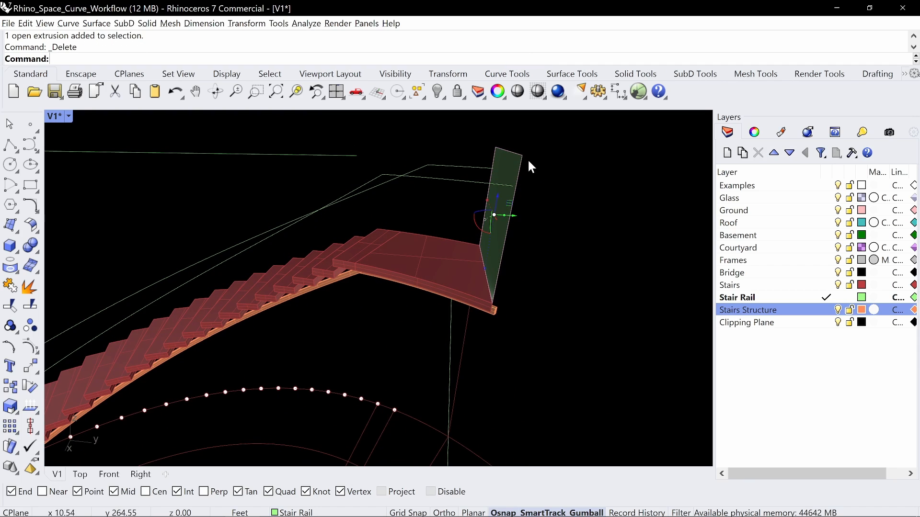
- Extend the outer rail curve by 12" at its lower end, beyond the first step
{"action": "scroll", "coordinate": [514, 191], "scroll_direction": "down", "scroll_amount": 5}
{"action": "right_click_drag", "start_coordinate": [487, 230], "coordinate": [445, 240]}
{"action": "scroll", "coordinate": [374, 124], "scroll_direction": "up", "scroll_amount": 4}
{"action": "type", "text": "Extend"}
{"action": "key", "text": "Return"}
{"action": "key", "text": "Return"}
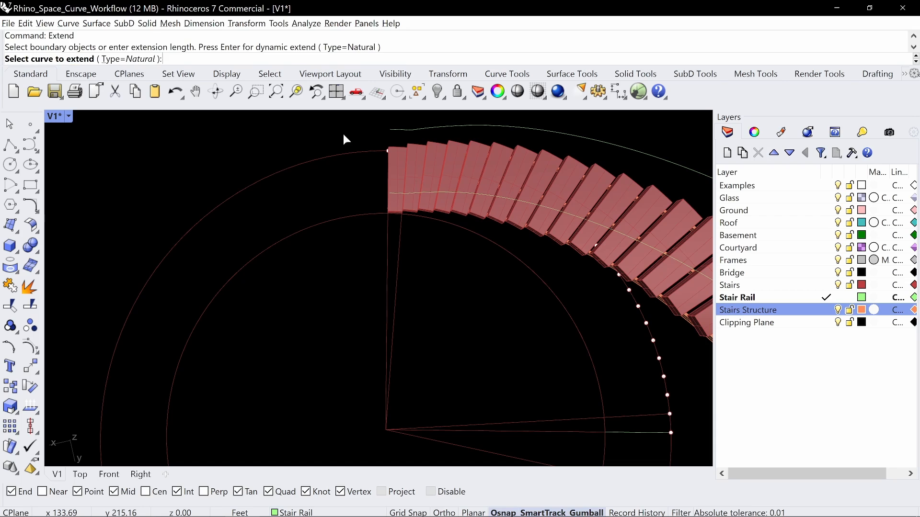
{"action": "left_click", "coordinate": [392, 130]}
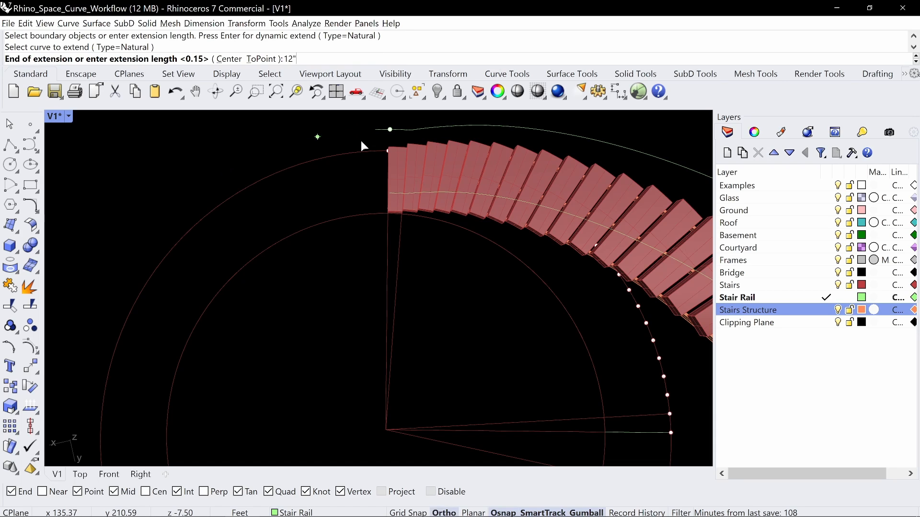
{"action": "left_click", "coordinate": [361, 141]}
{"action": "key", "text": "Return"}
- Extend the inner rail curve's lower end by 12" as well
{"action": "key", "text": "Return"}
{"action": "key", "text": "Return"}
{"action": "left_click", "coordinate": [389, 194]}
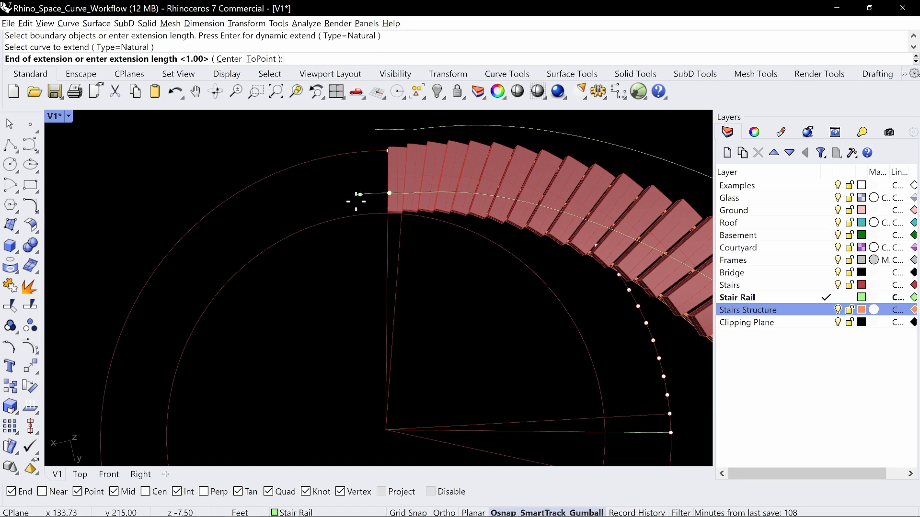
{"action": "type", "text": "12\""}
{"action": "key", "text": "Return"}
- Draw a vertical line downward from the inner rail curve's extended end to about the base of the first step
{"action": "right_click_drag", "start_coordinate": [355, 200], "coordinate": [343, 288]}
{"action": "key", "text": "Return"}
{"action": "key", "text": "Return"}
{"action": "left_click", "coordinate": [347, 268]}
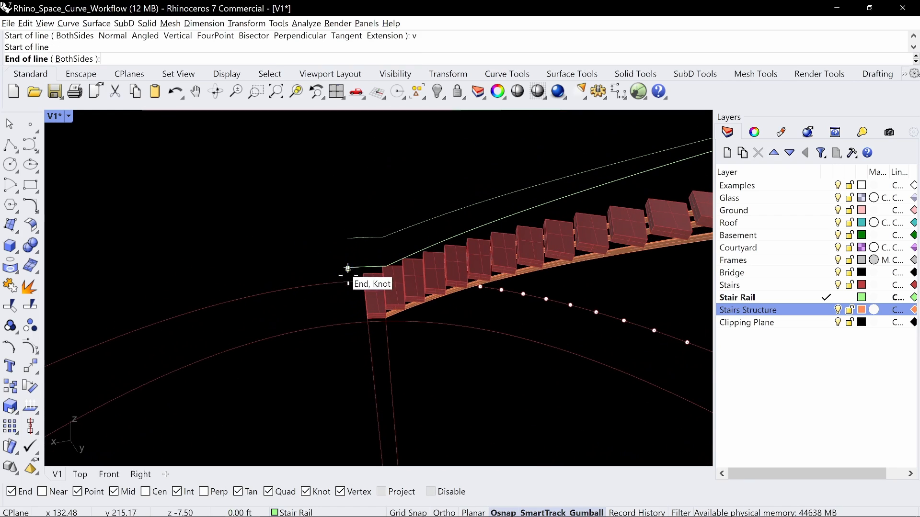
{"action": "left_click", "coordinate": [351, 323]}
{"action": "key", "text": "Return"}
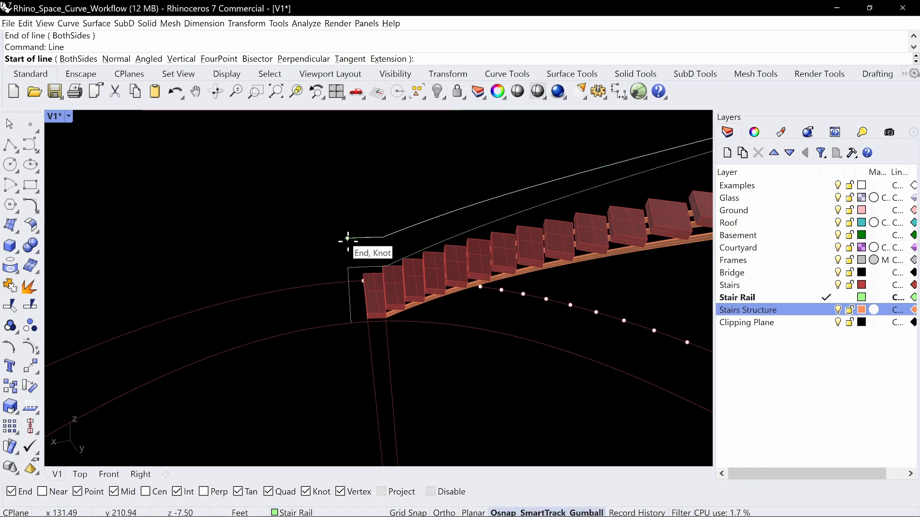
{"action": "left_click", "coordinate": [348, 238]}
{"action": "right_click_drag", "start_coordinate": [348, 286], "coordinate": [243, 324]}
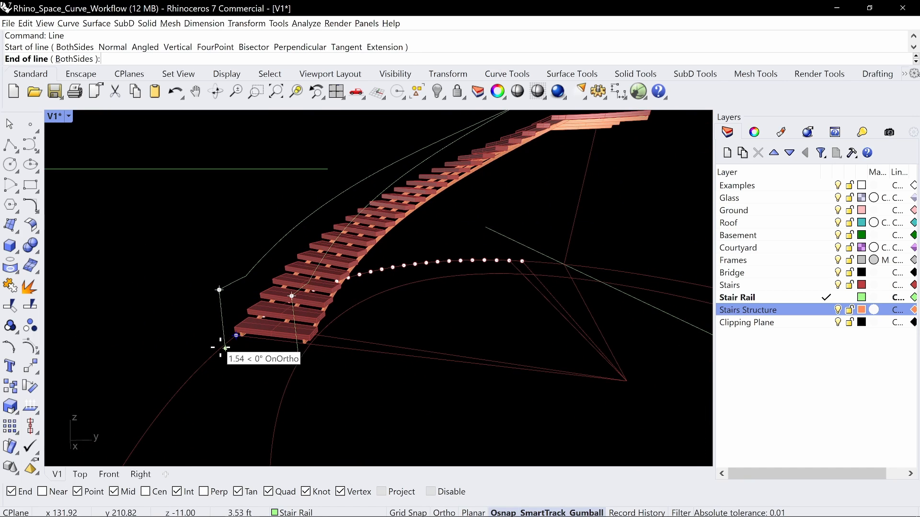
{"action": "key", "text": "Escape"}
- Draw a line with the Vertical option from the outer rail curve's extended end down to about the first step's base
{"action": "key", "text": "Return"}
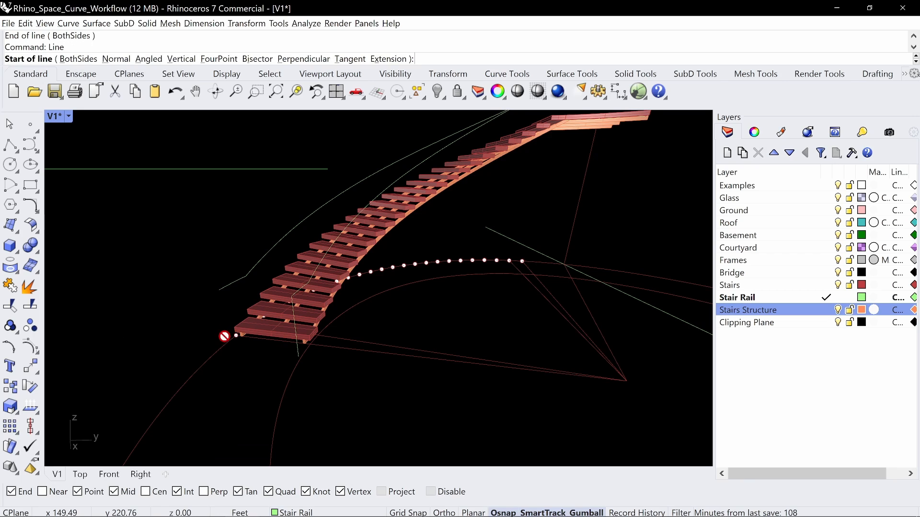
{"action": "type", "text": "v"}
{"action": "key", "text": "Return"}
{"action": "left_click", "coordinate": [219, 290]}
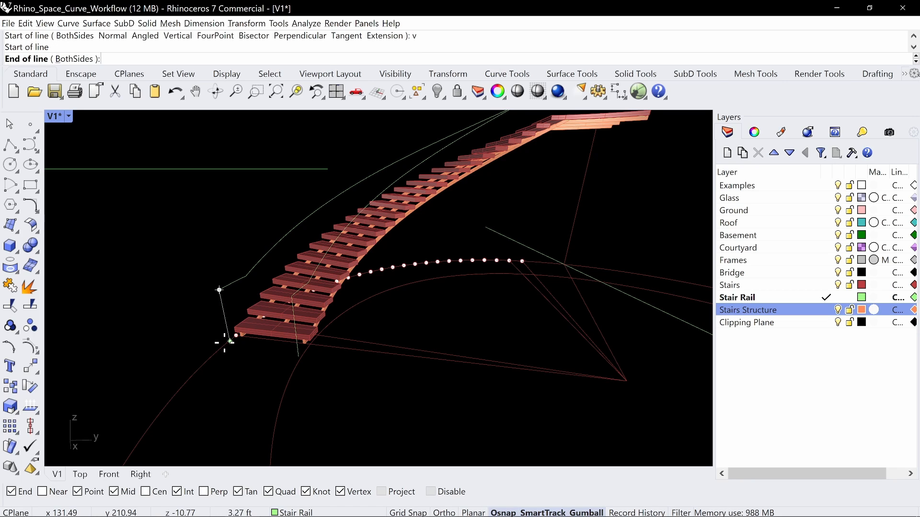
{"action": "left_click", "coordinate": [230, 347]}
- Select the rail curves and examine how they run from the first step up to the landing
{"action": "right_click_drag", "start_coordinate": [230, 350], "coordinate": [411, 381]}
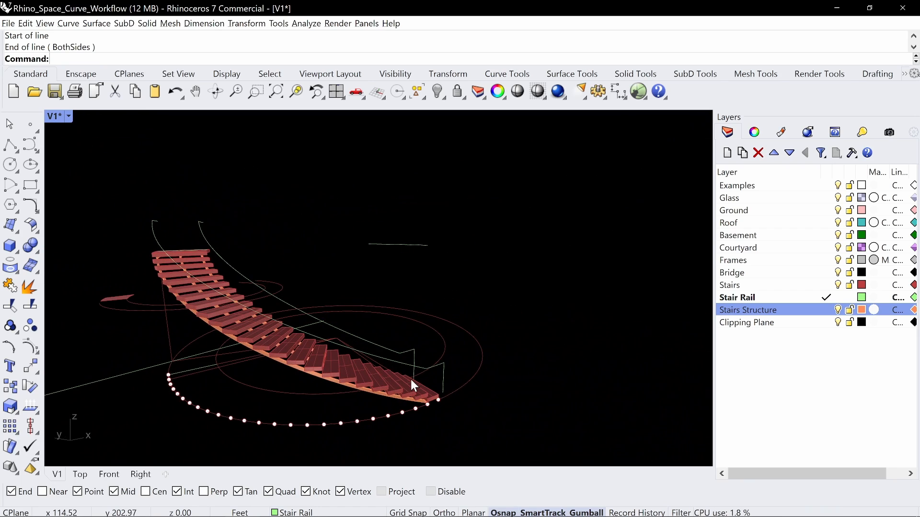
{"action": "left_click", "coordinate": [432, 363]}
{"action": "left_click", "coordinate": [405, 350]}
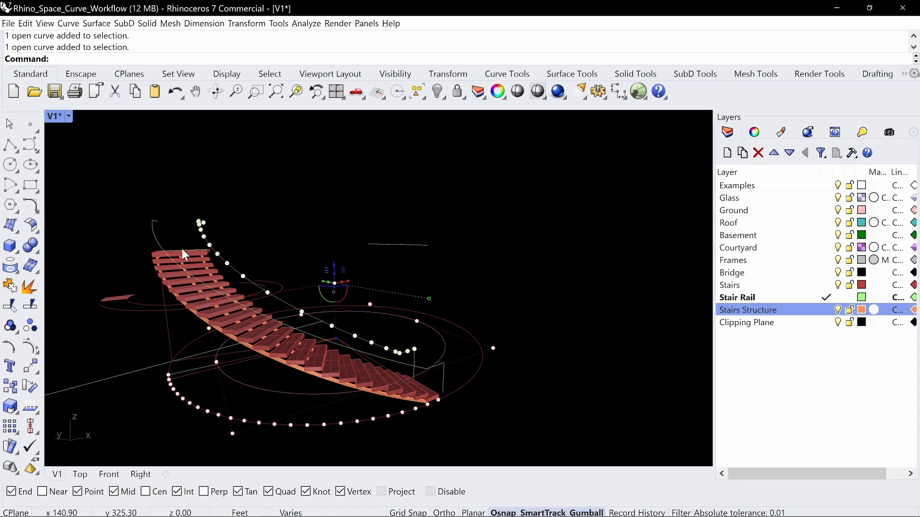
{"action": "right_click_drag", "start_coordinate": [182, 249], "coordinate": [151, 240]}
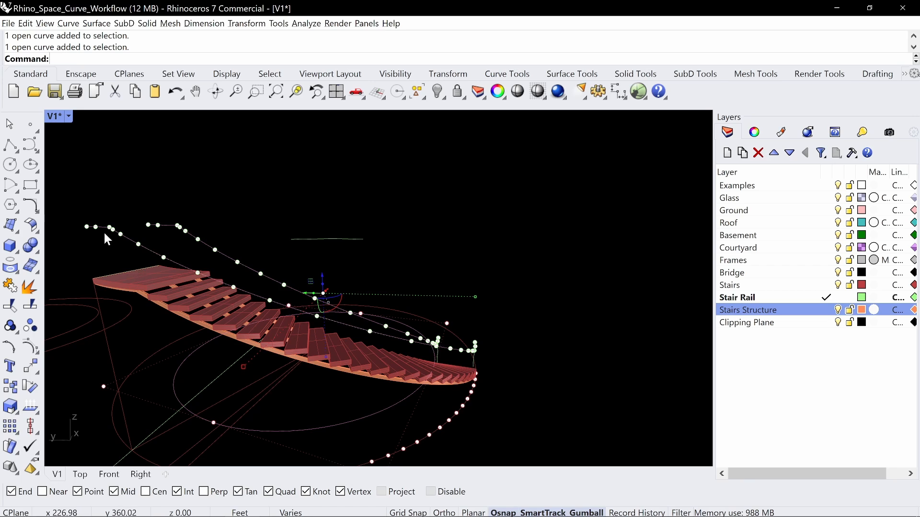
{"action": "right_click_drag", "start_coordinate": [105, 239], "coordinate": [338, 307]}
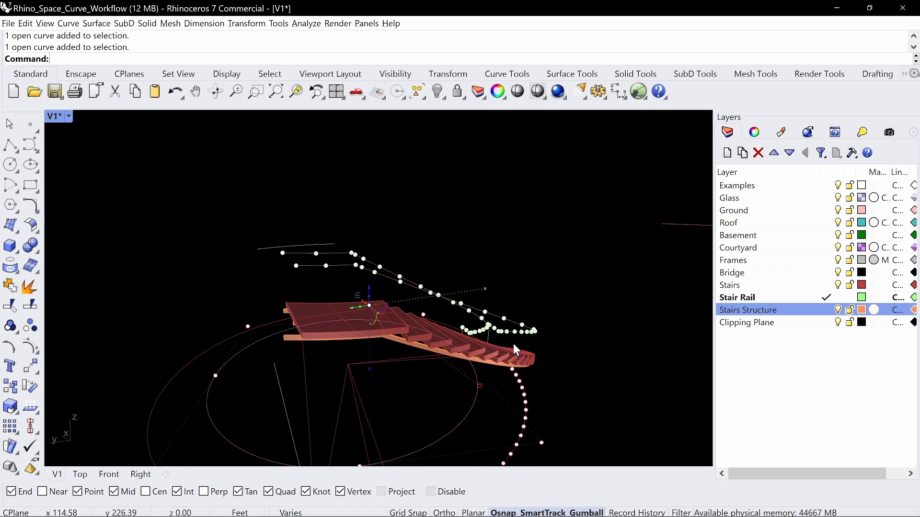
{"action": "mouse_move", "coordinate": [514, 344]}
{"action": "right_mouse_down"}
{"action": "mouse_move", "coordinate": [474, 366]}
{"action": "mouse_move", "coordinate": [311, 355]}
{"action": "mouse_move", "coordinate": [367, 368]}
{"action": "right_mouse_up"}
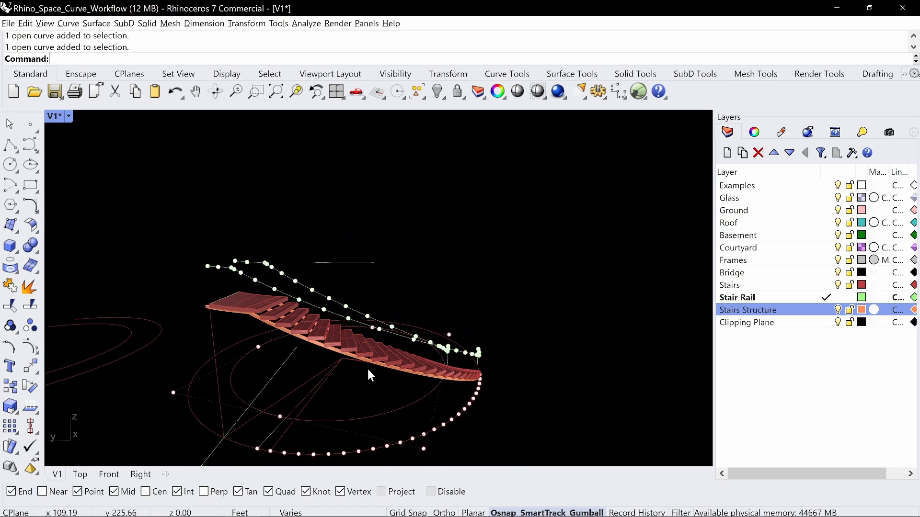
{"action": "key", "text": "Escape"}
{"action": "key", "text": "ctrl+alt+g"}
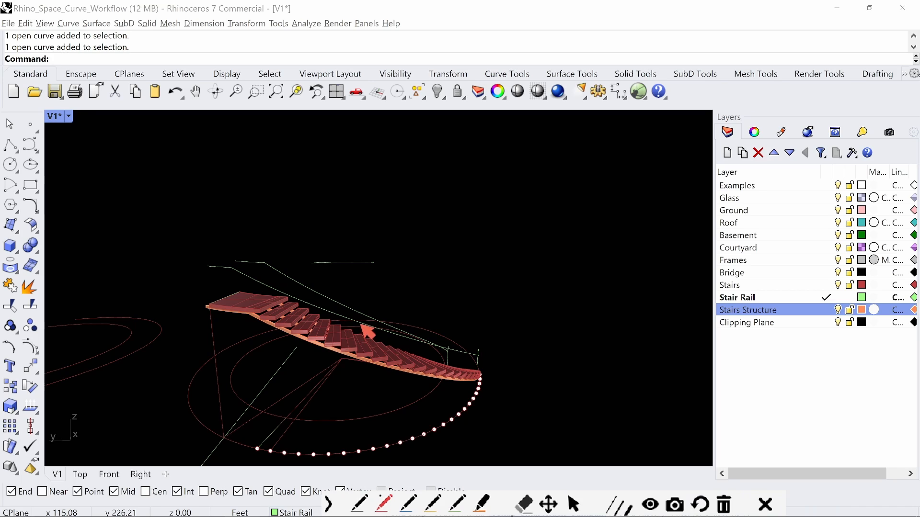
{"action": "mouse_move", "coordinate": [360, 323]}
{"action": "left_mouse_down"}
{"action": "mouse_move", "coordinate": [363, 351]}
{"action": "mouse_move", "coordinate": [376, 357]}
{"action": "mouse_move", "coordinate": [380, 343]}
{"action": "mouse_move", "coordinate": [386, 353]}
{"action": "left_mouse_up"}
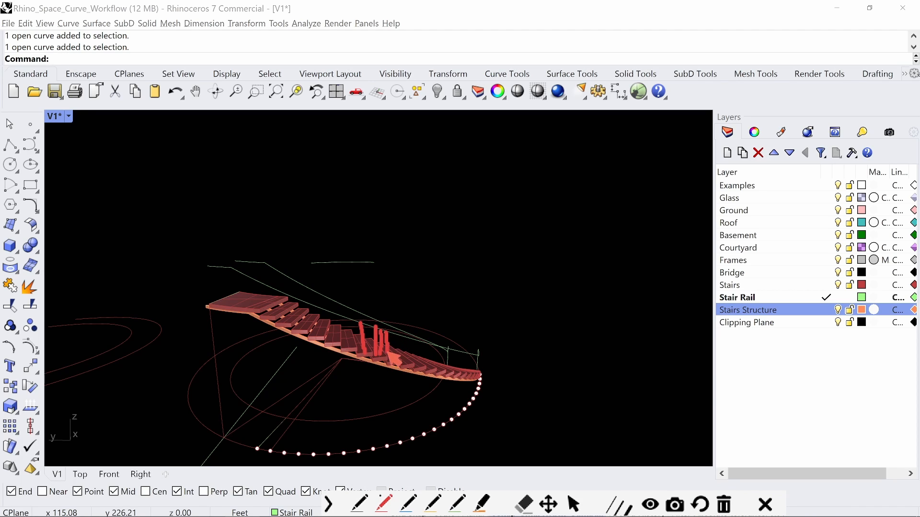
{"action": "key", "text": "Escape"}
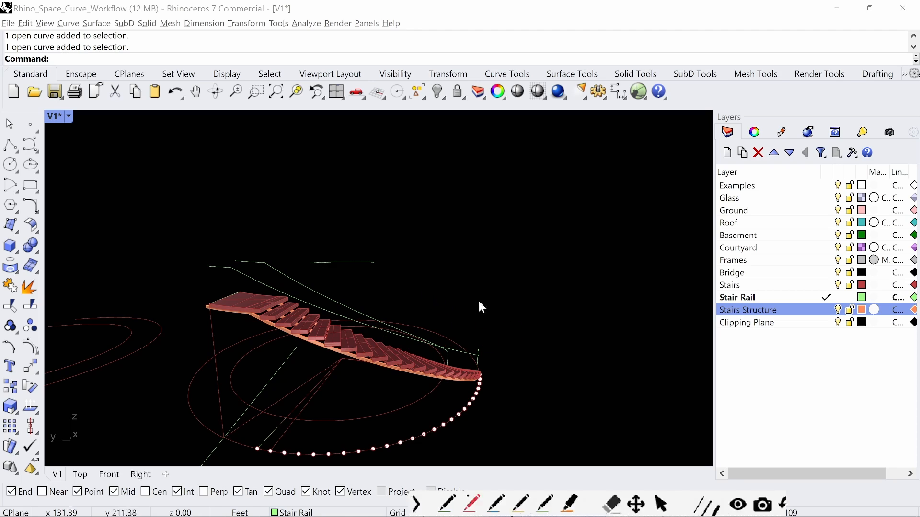
- Measure the outer rail curve's length and select both rail curves
{"action": "right_click_drag", "start_coordinate": [473, 239], "coordinate": [465, 283]}
{"action": "left_click", "coordinate": [458, 369]}
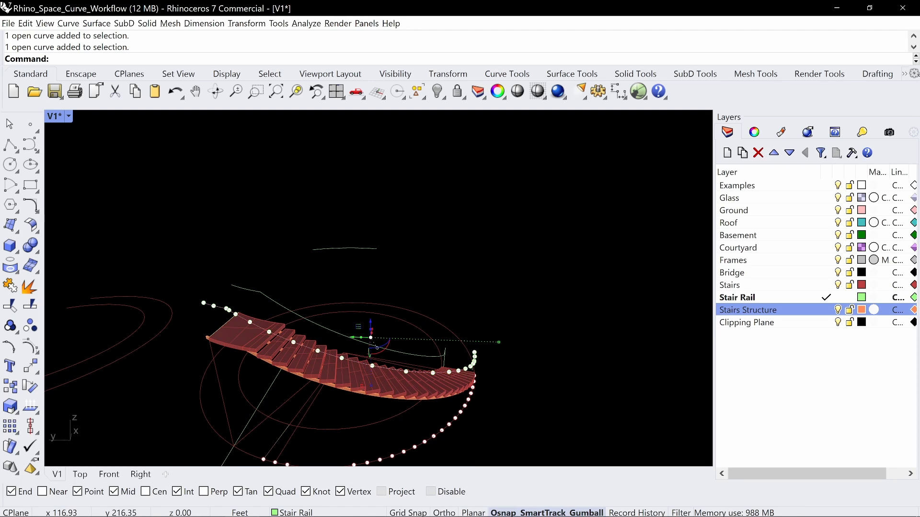
{"action": "type", "text": "Lwength"}
{"action": "key", "text": "Return"}
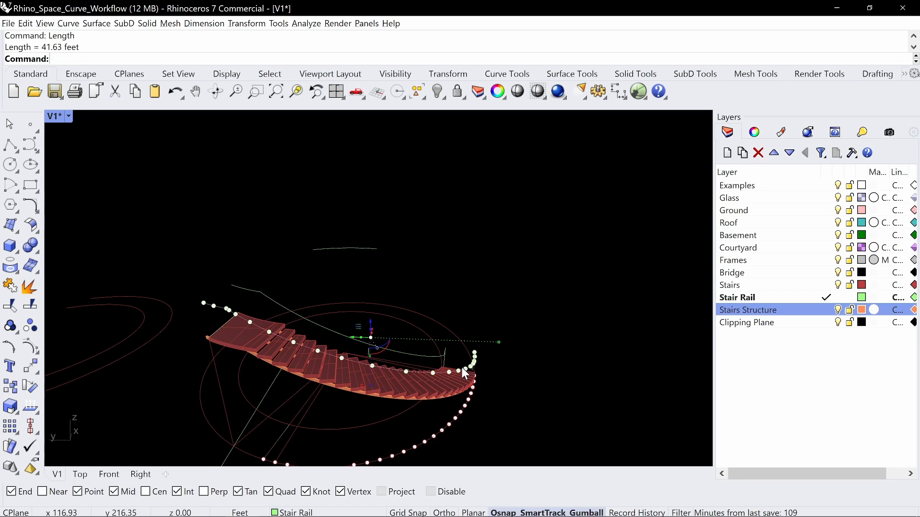
{"action": "left_click", "coordinate": [392, 151]}
{"action": "left_click", "coordinate": [387, 348]}
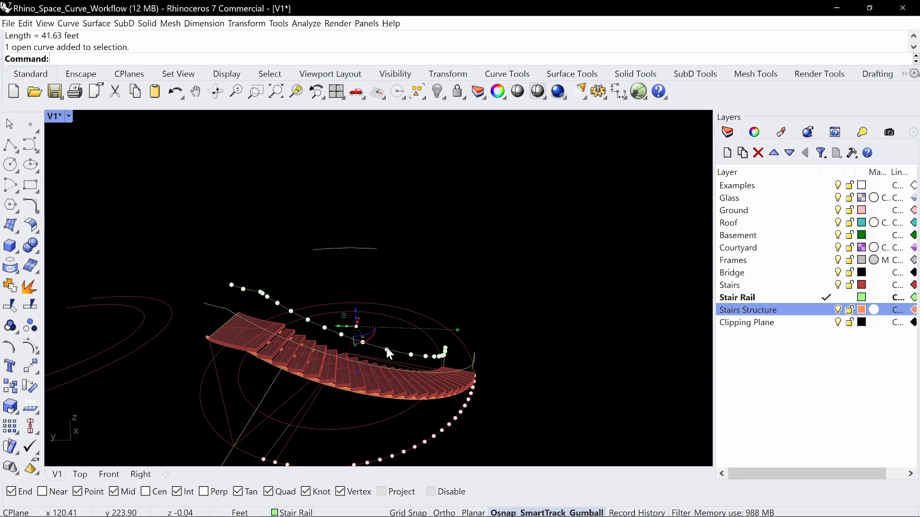
{"action": "left_click", "coordinate": [211, 304], "text": "shift"}
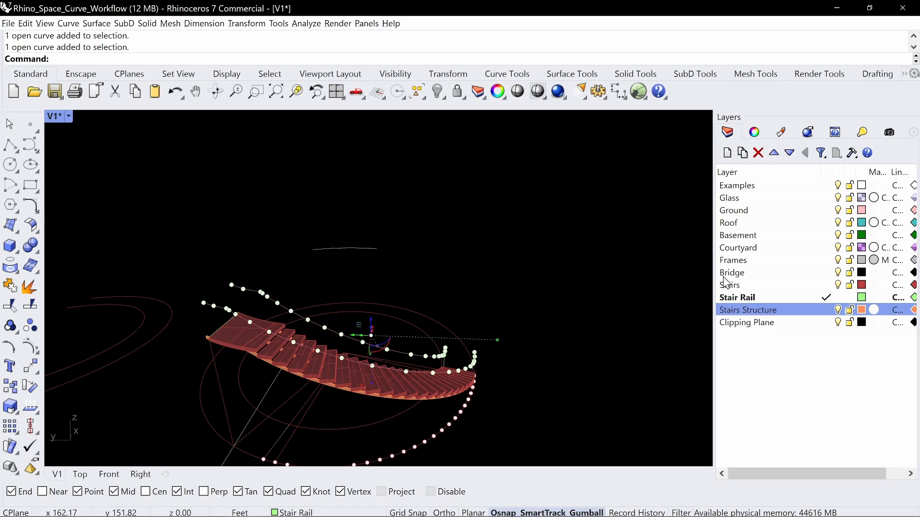
- Create a layer named Stair Rail Guards and make it the current layer
{"action": "left_click", "coordinate": [816, 347]}
{"action": "left_click", "coordinate": [727, 153]}
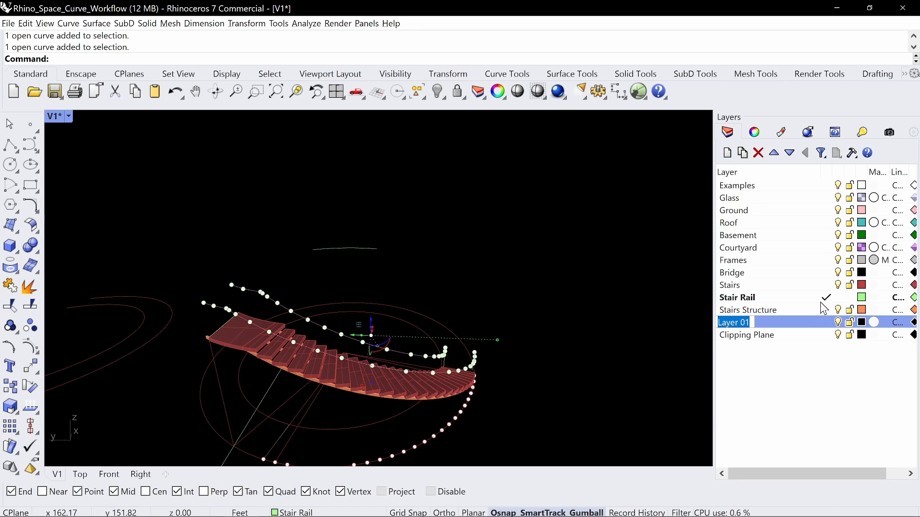
{"action": "type", "text": "Stair Rail Guards"}
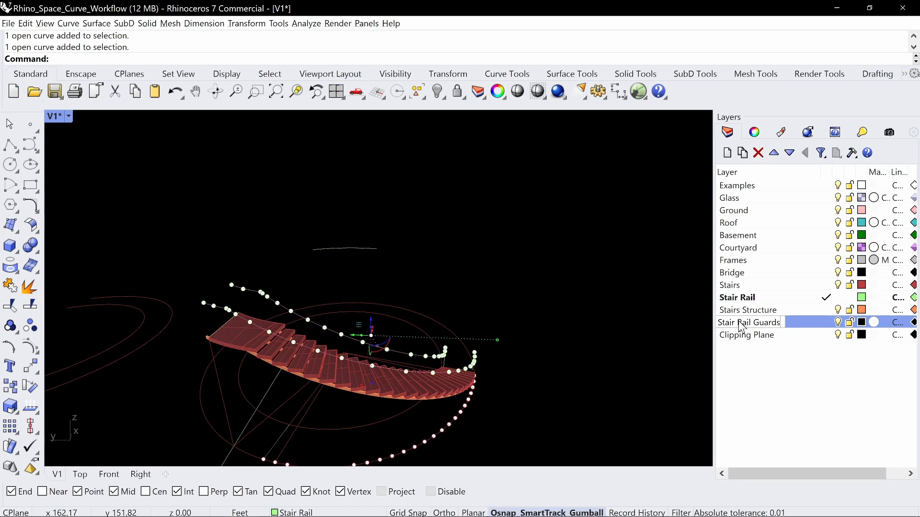
{"action": "key", "text": "Return"}
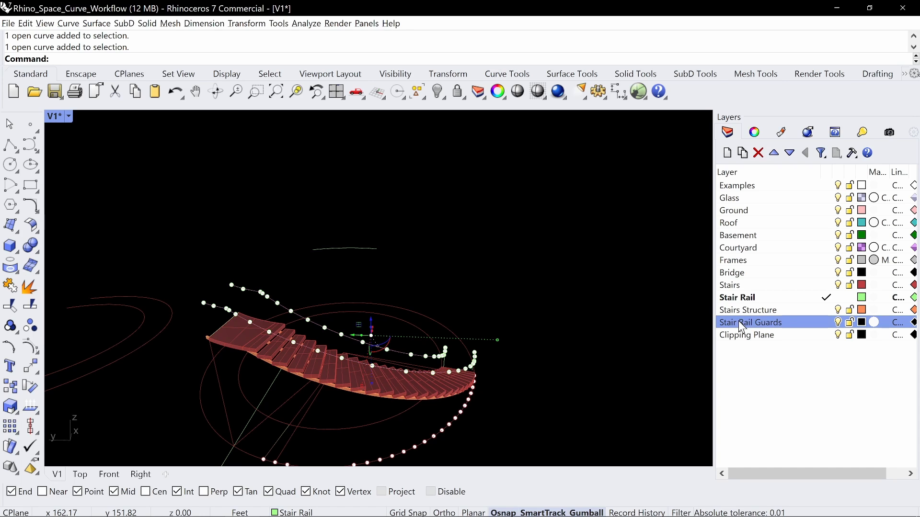
{"action": "left_click", "coordinate": [825, 322]}
- Set the Stair Rail Guards layer's colour to light blue with RGB 162, 202, 255
{"action": "left_click", "coordinate": [862, 323]}
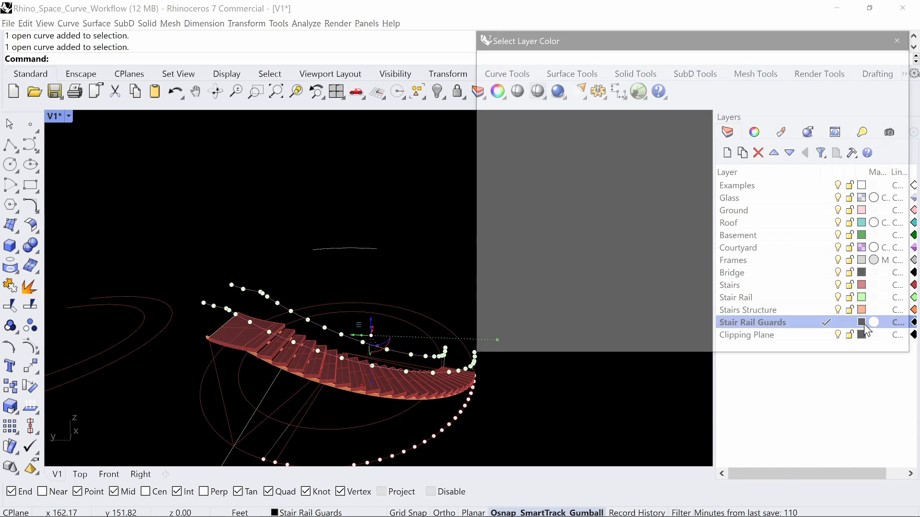
{"action": "left_click", "coordinate": [514, 166]}
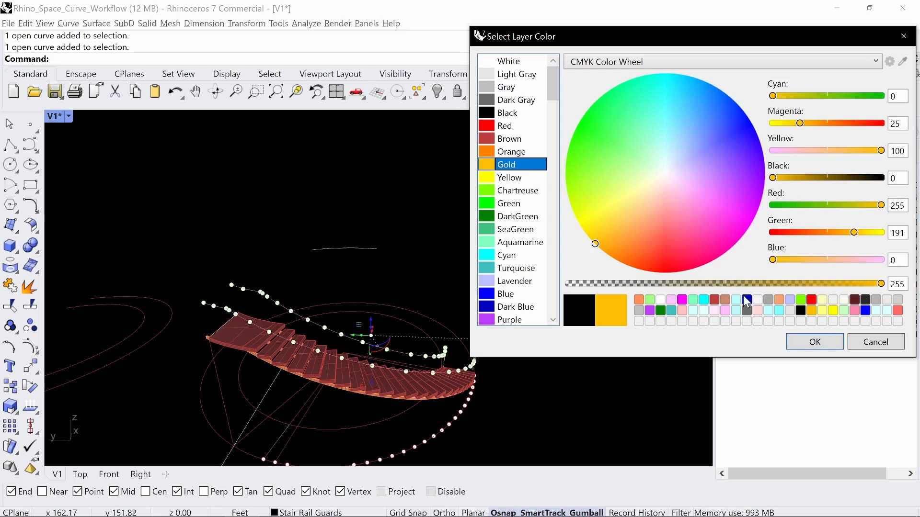
{"action": "mouse_move", "coordinate": [632, 199]}
{"action": "left_mouse_down"}
{"action": "mouse_move", "coordinate": [631, 217]}
{"action": "mouse_move", "coordinate": [603, 211]}
{"action": "mouse_move", "coordinate": [603, 223]}
{"action": "mouse_move", "coordinate": [588, 213]}
{"action": "mouse_move", "coordinate": [606, 197]}
{"action": "mouse_move", "coordinate": [586, 166]}
{"action": "mouse_move", "coordinate": [686, 143]}
{"action": "left_mouse_up"}
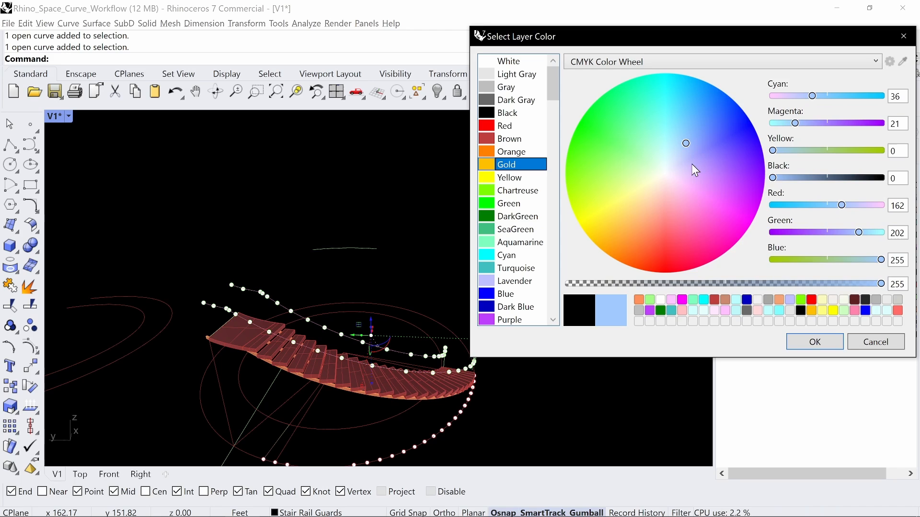
{"action": "left_click", "coordinate": [795, 341]}
- Divide the outer rail curve into 124 segments with grouped points on the Stair Rail Guards layer
{"action": "left_click", "coordinate": [214, 307]}
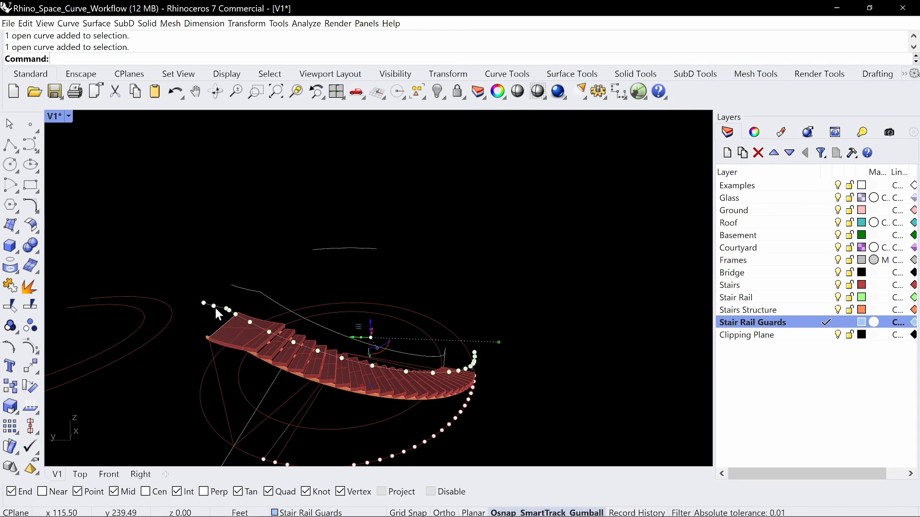
{"action": "type", "text": "Divide"}
{"action": "key", "text": "Return"}
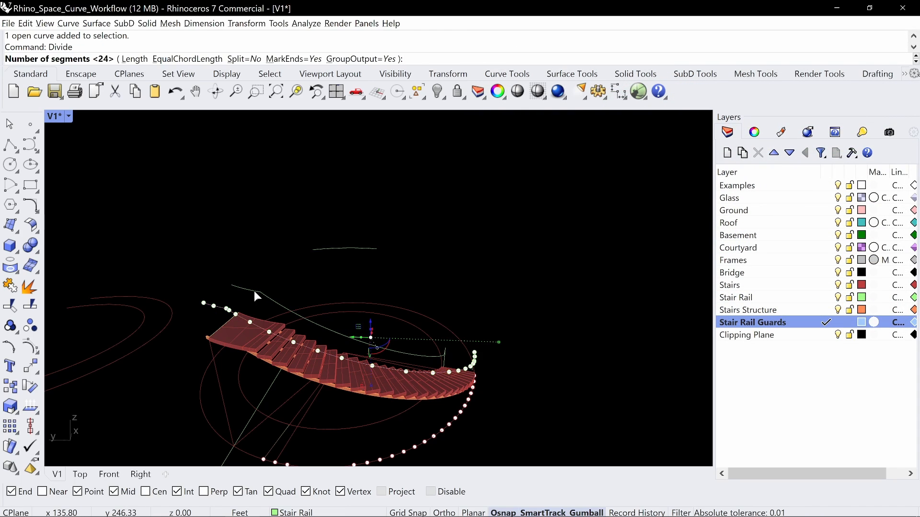
{"action": "type", "text": "12"}
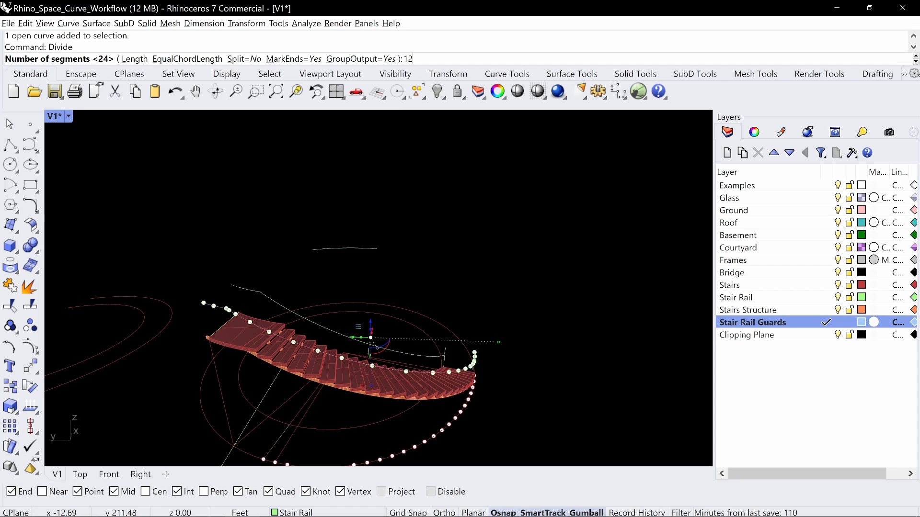
{"action": "type", "text": "4"}
{"action": "key", "text": "Return"}
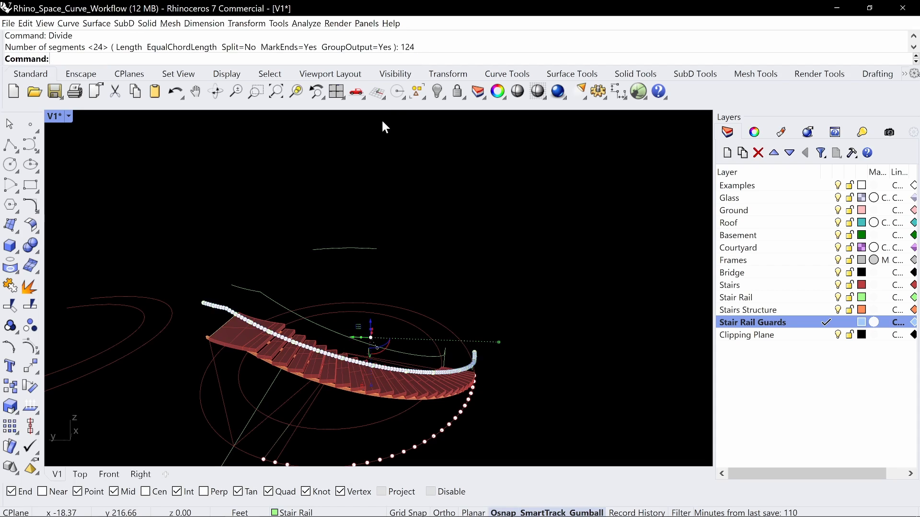
- Divide the inner rail curve into 124 segments as well
{"action": "left_click", "coordinate": [246, 288]}
{"action": "key", "text": "Return"}
{"action": "key", "text": "Return"}
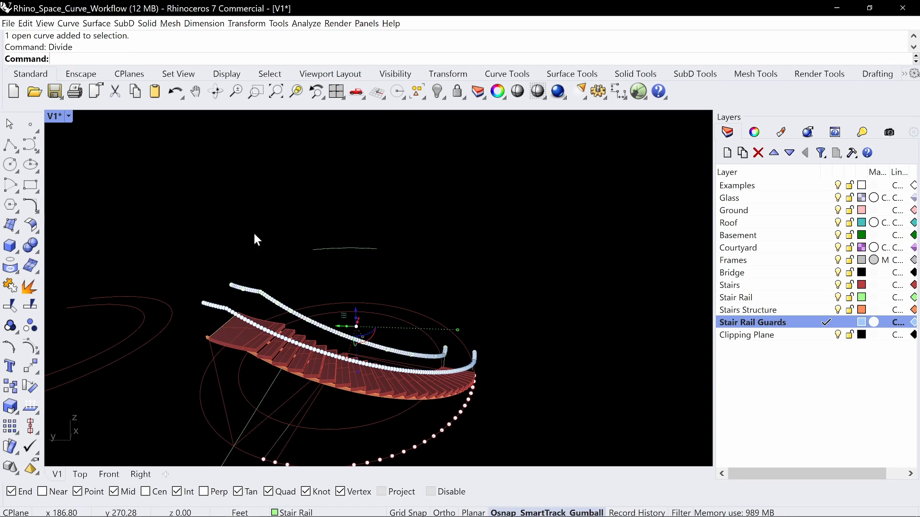
- Select the division points on both rails and extrude them downward into vertical guard lines reaching below the treads
{"action": "left_click", "coordinate": [261, 290]}
{"action": "scroll", "coordinate": [235, 308], "scroll_direction": "up", "scroll_amount": 3}
{"action": "left_click", "coordinate": [218, 308], "text": "shift"}
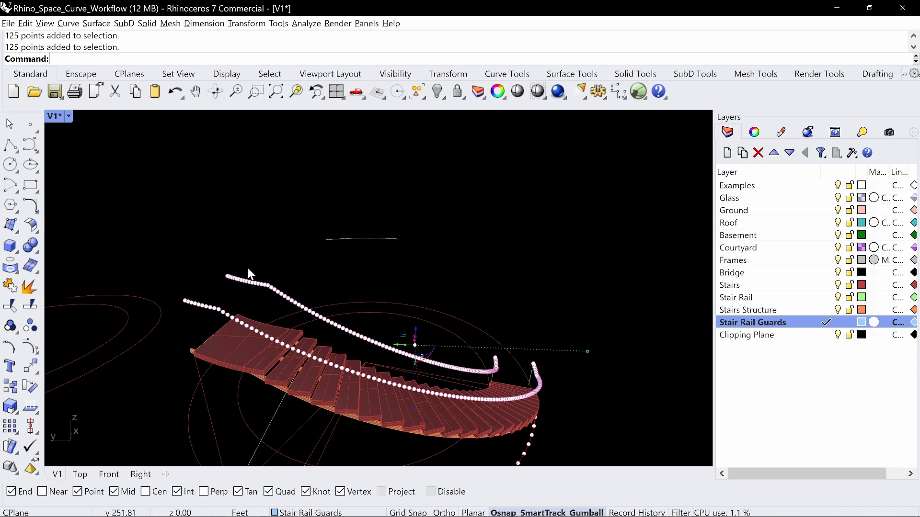
{"action": "scroll", "coordinate": [283, 257], "scroll_direction": "down", "scroll_amount": 3}
{"action": "right_click_drag", "start_coordinate": [293, 254], "coordinate": [318, 231]}
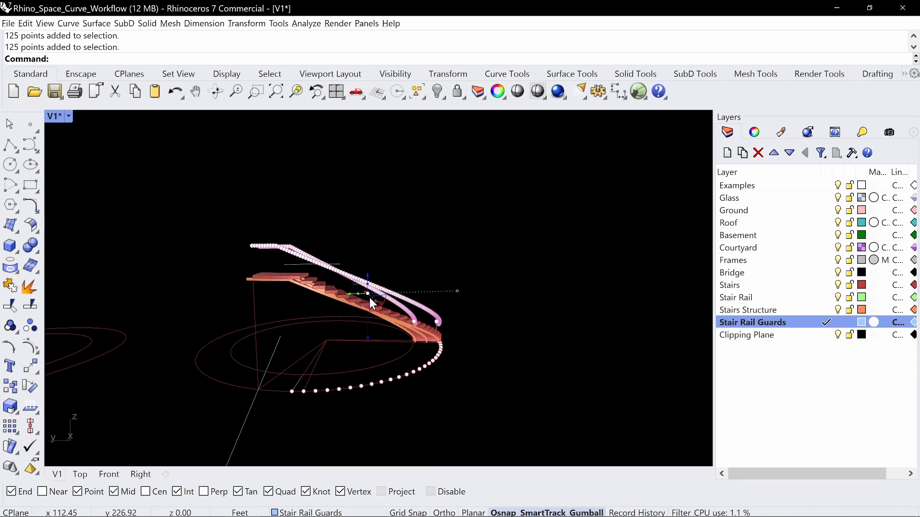
{"action": "mouse_move", "coordinate": [370, 298]}
{"action": "right_mouse_down"}
{"action": "mouse_move", "coordinate": [452, 304]}
{"action": "mouse_move", "coordinate": [409, 321]}
{"action": "mouse_move", "coordinate": [363, 310]}
{"action": "right_mouse_up"}
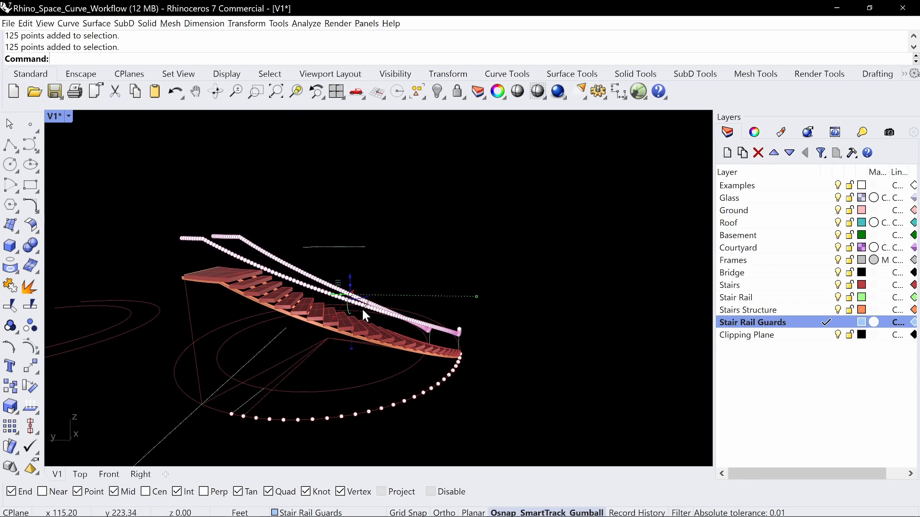
{"action": "left_click_drag", "start_coordinate": [350, 289], "coordinate": [258, 344]}
{"action": "right_click_drag", "start_coordinate": [258, 344], "coordinate": [503, 299]}
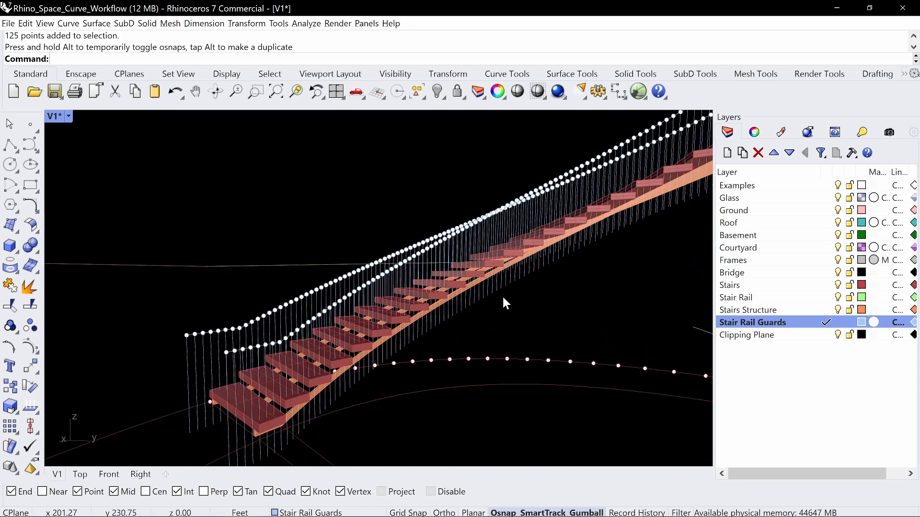
{"action": "scroll", "coordinate": [329, 322], "scroll_direction": "down", "scroll_amount": 4}
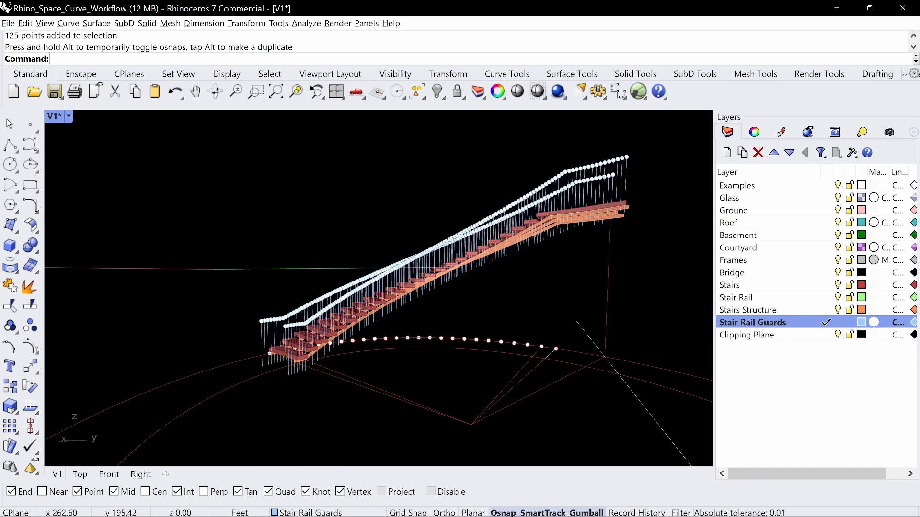
- Select all point objects in the model and hide them
{"action": "type", "text": "SelPt"}
{"action": "key", "text": "Return"}
{"action": "type", "text": "Hide"}
{"action": "key", "text": "Return"}
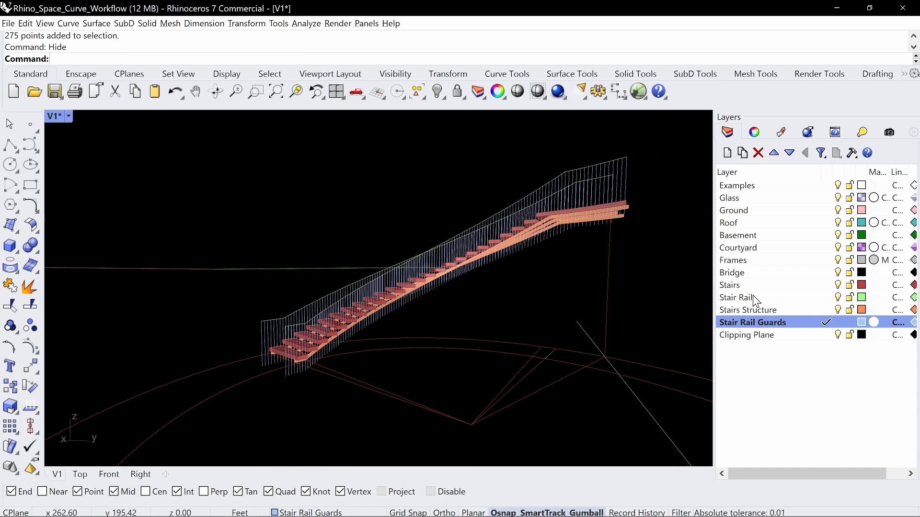
- Examine the guard lines along the staircase from several sides in Rendered display and return to Shaded
{"action": "right_click_drag", "start_coordinate": [406, 273], "coordinate": [365, 290]}
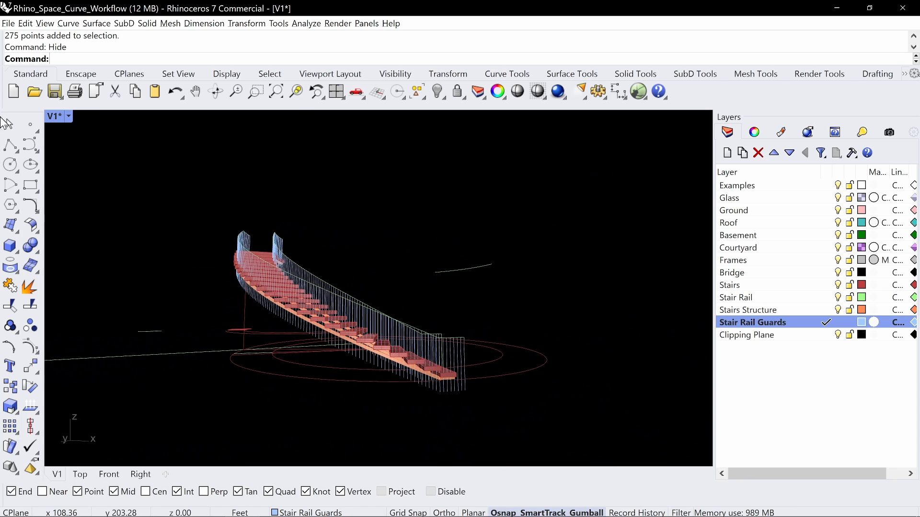
{"action": "left_click", "coordinate": [59, 118]}
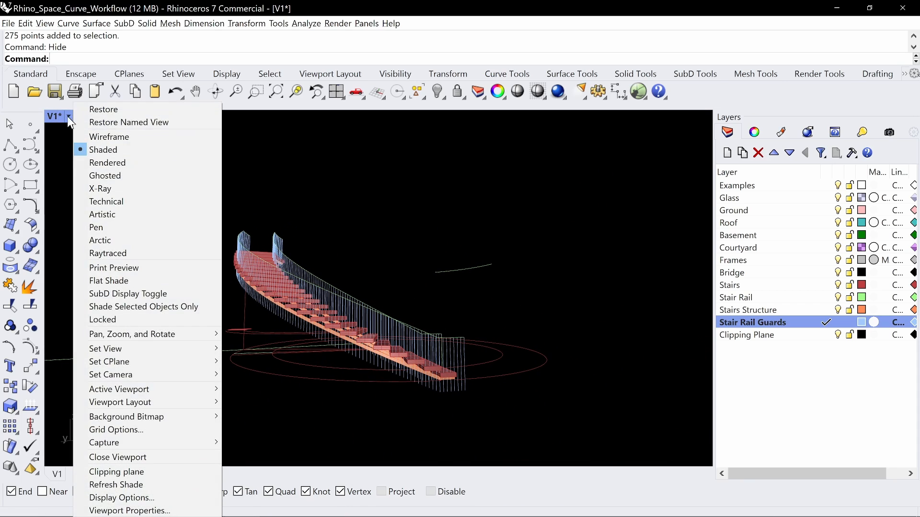
{"action": "left_click", "coordinate": [115, 165]}
{"action": "right_click_drag", "start_coordinate": [453, 277], "coordinate": [383, 317]}
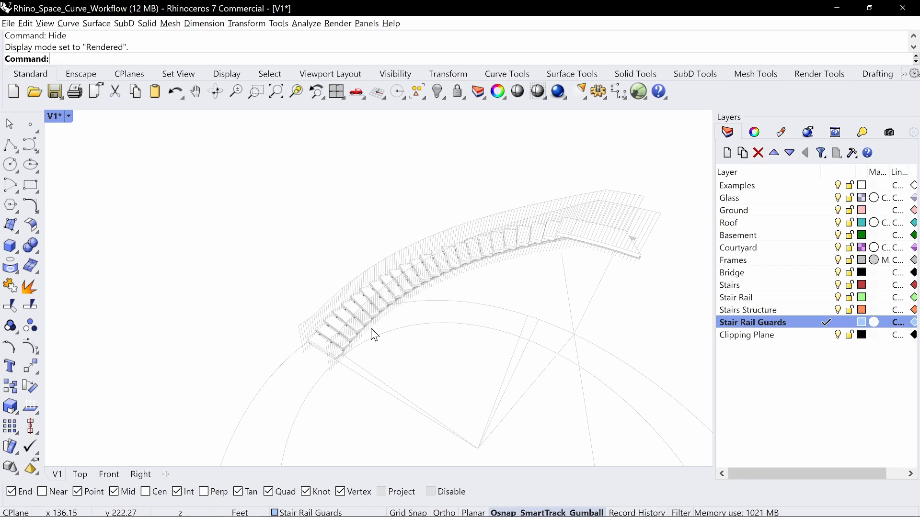
{"action": "right_click_drag", "start_coordinate": [401, 300], "coordinate": [352, 273]}
{"action": "right_click_drag", "start_coordinate": [411, 259], "coordinate": [430, 373]}
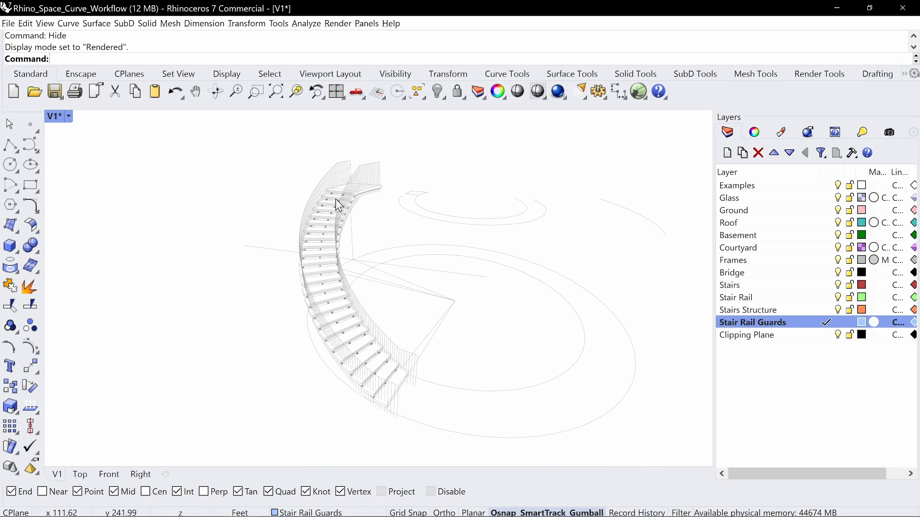
{"action": "right_click_drag", "start_coordinate": [406, 210], "coordinate": [405, 197]}
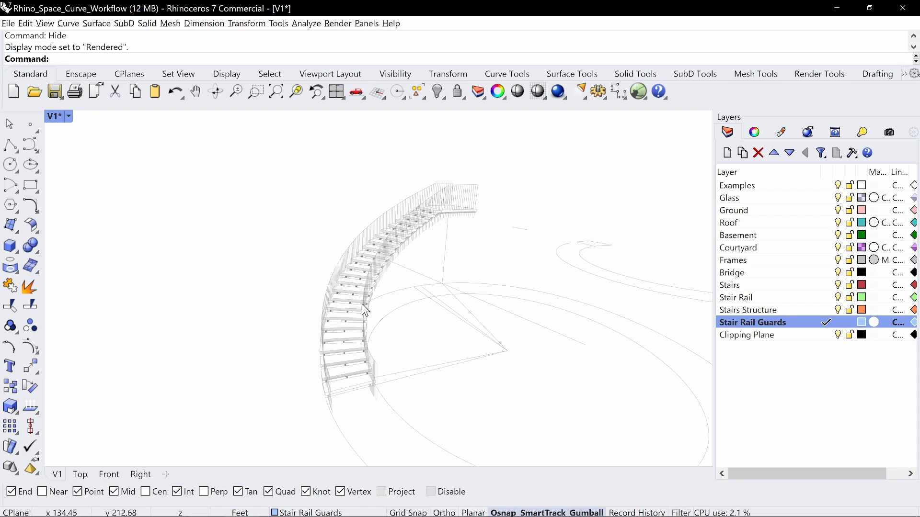
{"action": "right_click_drag", "start_coordinate": [365, 310], "coordinate": [366, 285]}
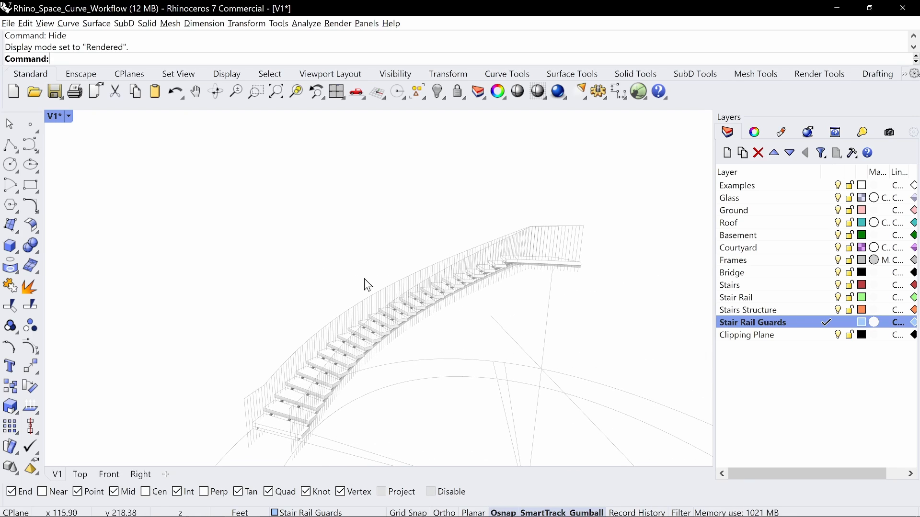
{"action": "left_click", "coordinate": [67, 120]}
{"action": "left_click", "coordinate": [133, 146]}
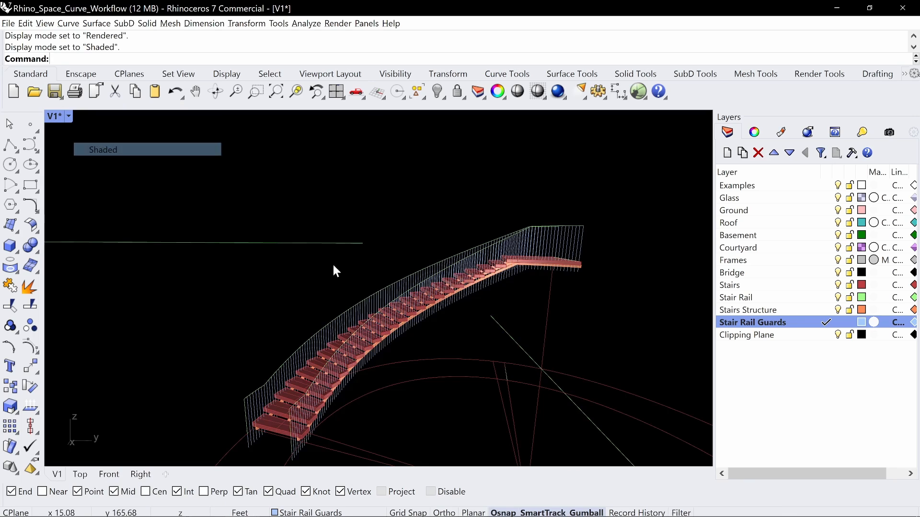
- Undo the hiding of the points and the extrusion of the guard lines on both rails
{"action": "right_click_drag", "start_coordinate": [339, 229], "coordinate": [392, 181]}
{"action": "key", "text": "ctrl+z"}
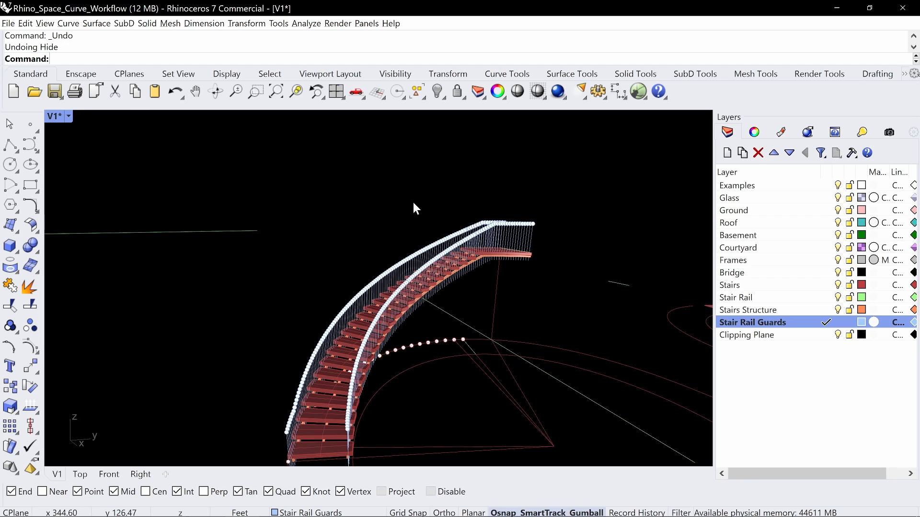
{"action": "right_click_drag", "start_coordinate": [527, 222], "coordinate": [469, 207]}
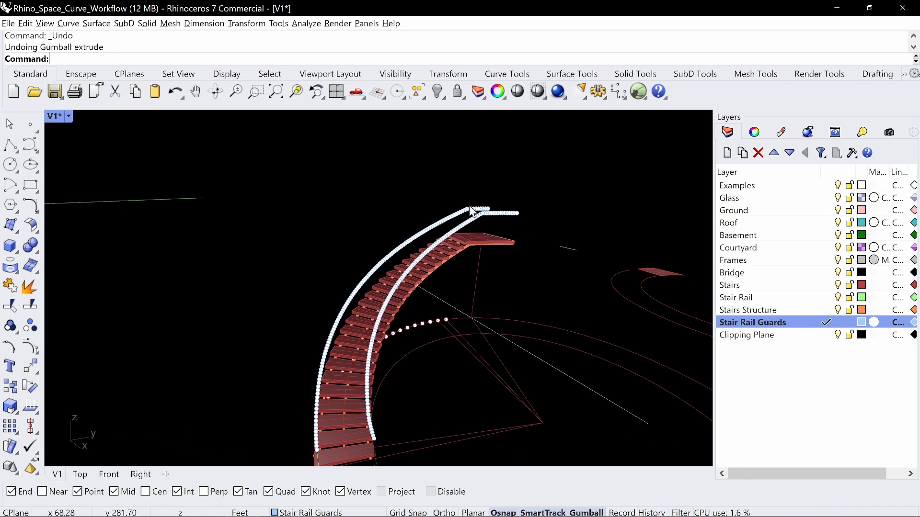
- Extrude only the outer rail's division points downward into vertical guard lines
{"action": "key", "text": "ctrl+a"}
{"action": "right_click_drag", "start_coordinate": [354, 240], "coordinate": [366, 292]}
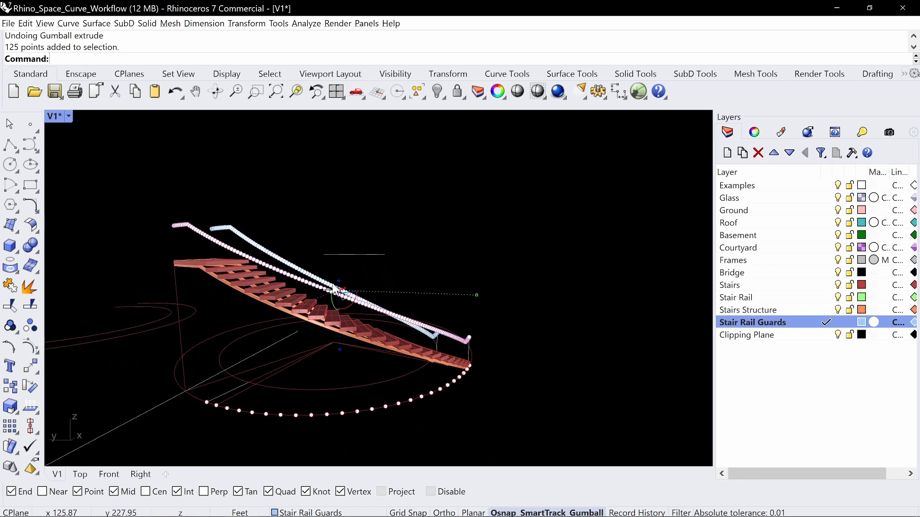
{"action": "left_click_drag", "start_coordinate": [338, 291], "coordinate": [181, 344]}
{"action": "right_click_drag", "start_coordinate": [181, 344], "coordinate": [239, 285]}
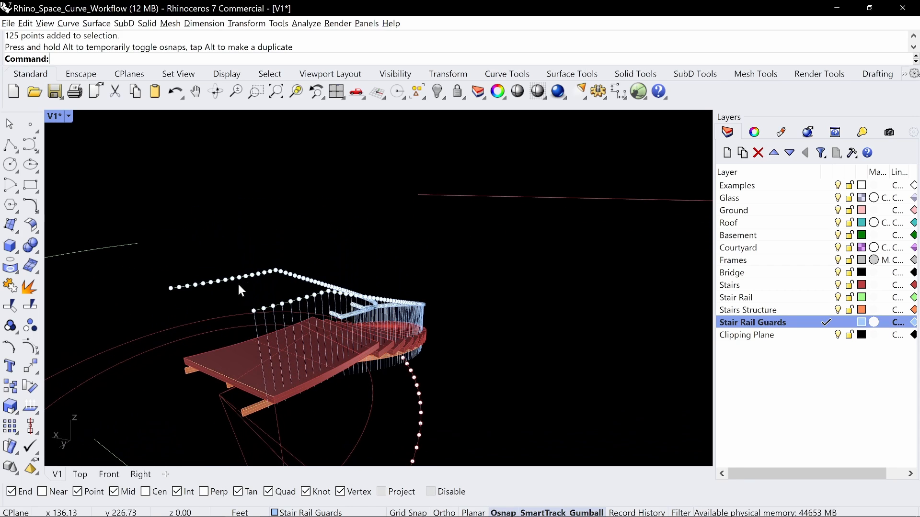
- Delete the group of division points on the inner rail curve
{"action": "right_click_drag", "start_coordinate": [320, 289], "coordinate": [374, 282]}
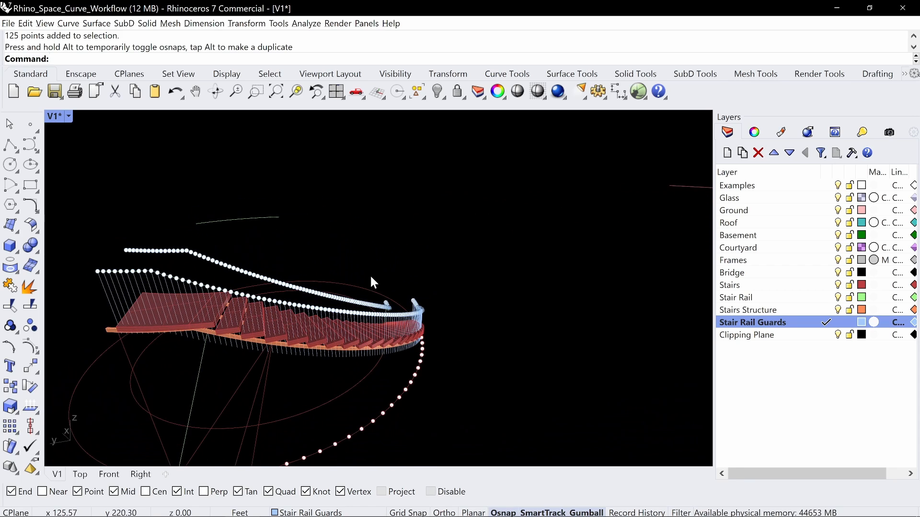
{"action": "key", "text": "Delete"}
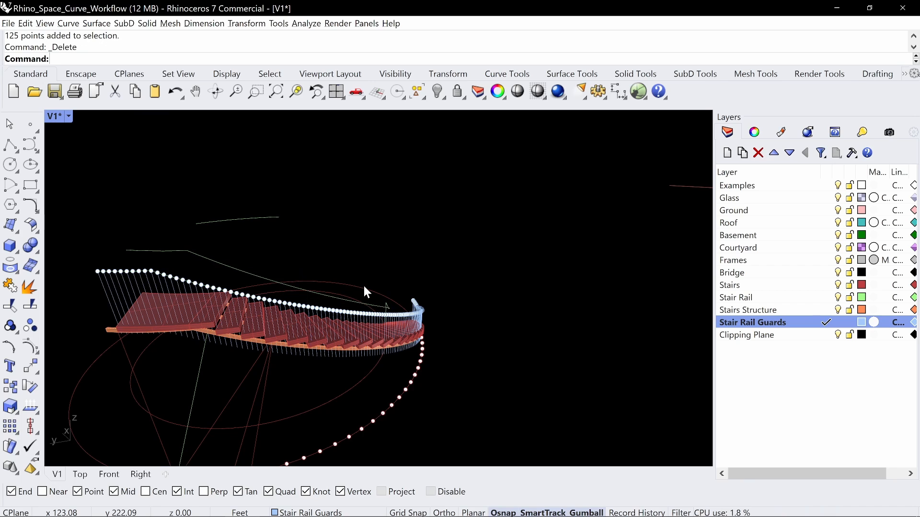
{"action": "right_click_drag", "start_coordinate": [363, 285], "coordinate": [278, 222]}
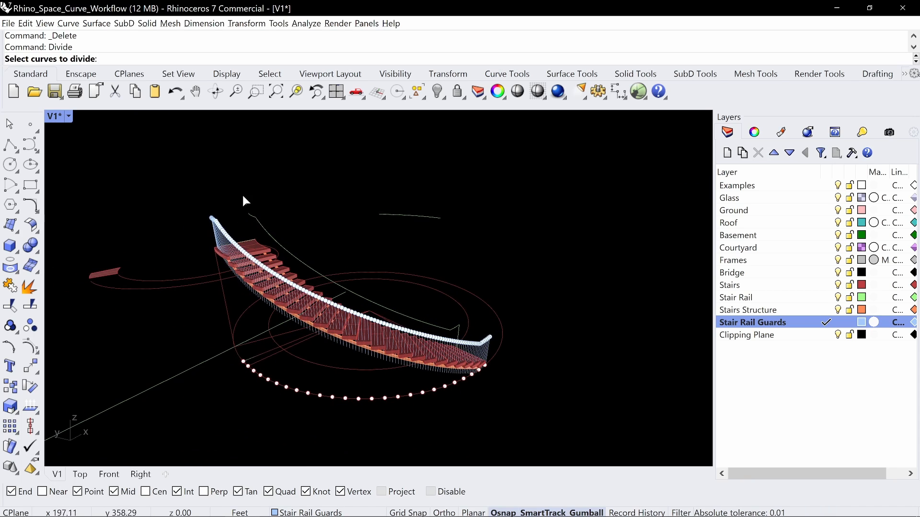
- Draw a vertical line from the inner rail's upper end down to the level of the landing corner
{"action": "right_click_drag", "start_coordinate": [453, 313], "coordinate": [302, 256]}
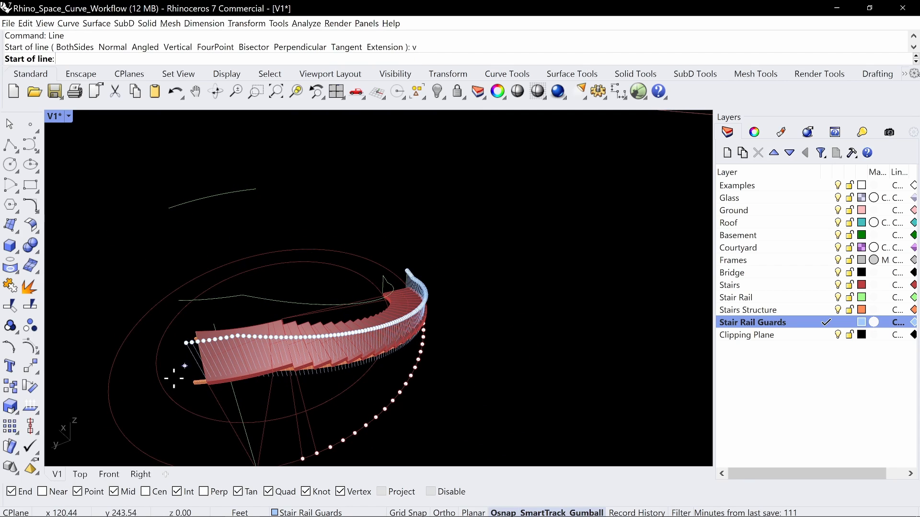
{"action": "left_click", "coordinate": [179, 301]}
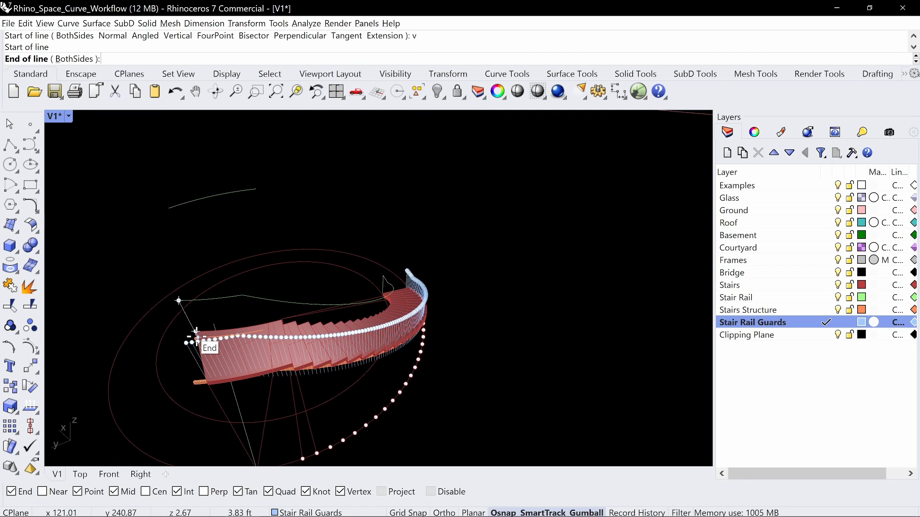
{"action": "left_click", "coordinate": [196, 332]}
{"action": "right_click_drag", "start_coordinate": [195, 326], "coordinate": [387, 355]}
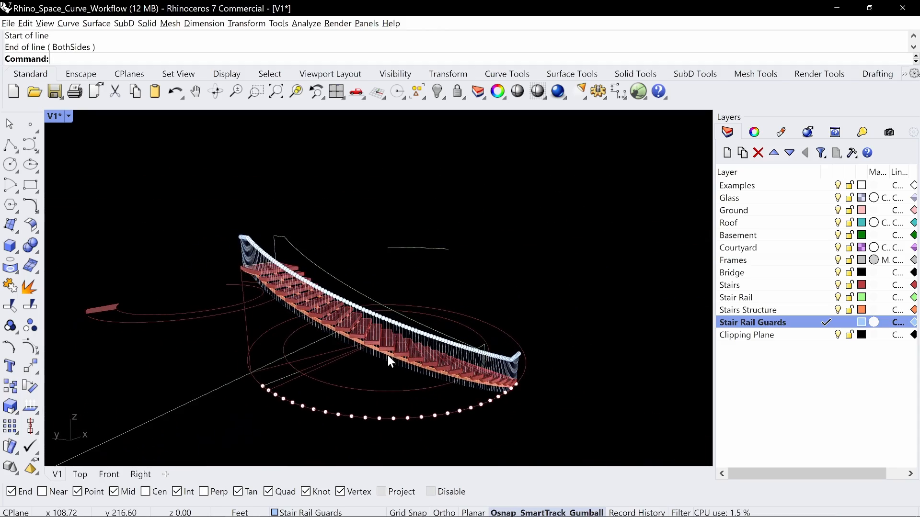
- Hide the group of division points along the outer rail
{"action": "scroll", "coordinate": [387, 355], "scroll_direction": "up", "scroll_amount": 5}
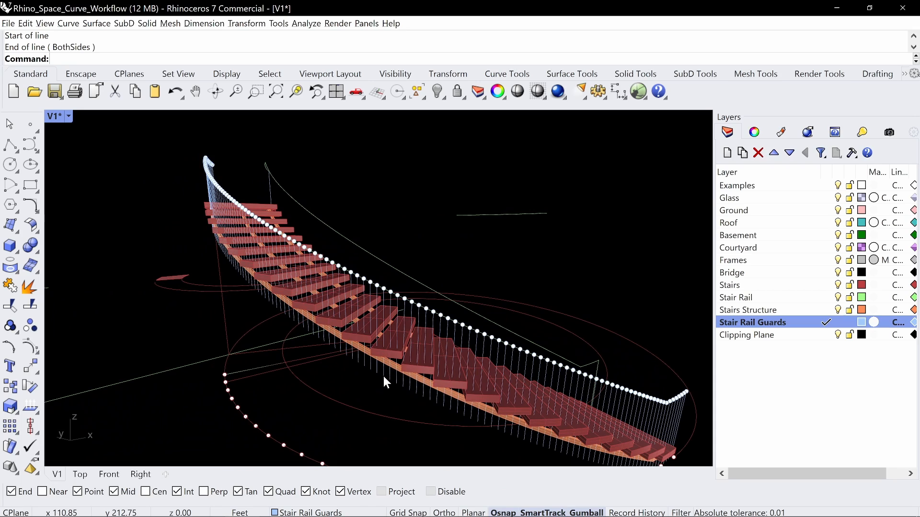
{"action": "left_click", "coordinate": [389, 292]}
{"action": "left_click", "coordinate": [429, 331]}
{"action": "key", "text": "ctrl+h"}
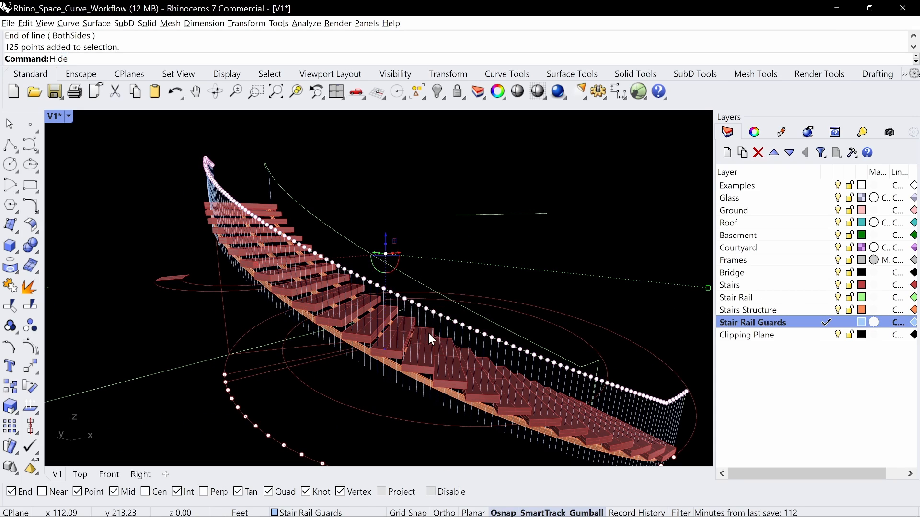
{"action": "right_click_drag", "start_coordinate": [424, 294], "coordinate": [458, 328]}
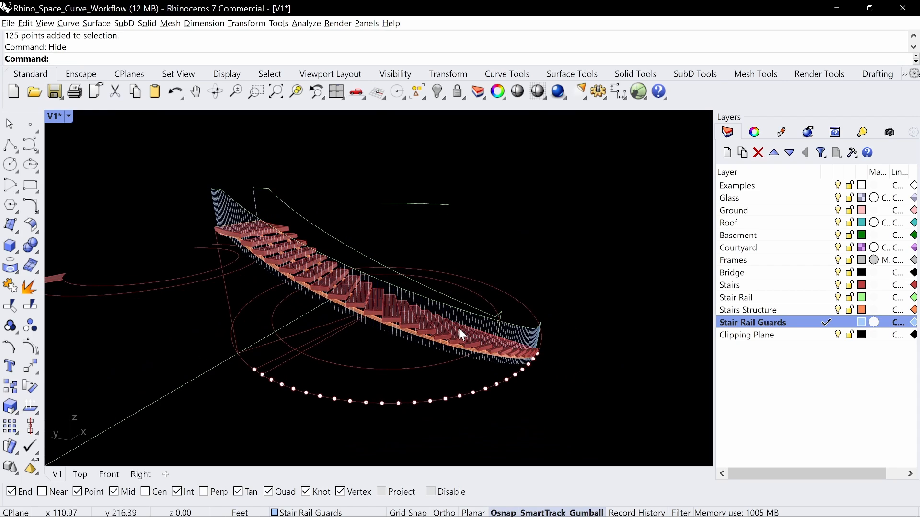
- Select all objects on the Stair Rail Guards layer and group them
{"action": "left_click", "coordinate": [458, 327]}
{"action": "right_click", "coordinate": [765, 326]}
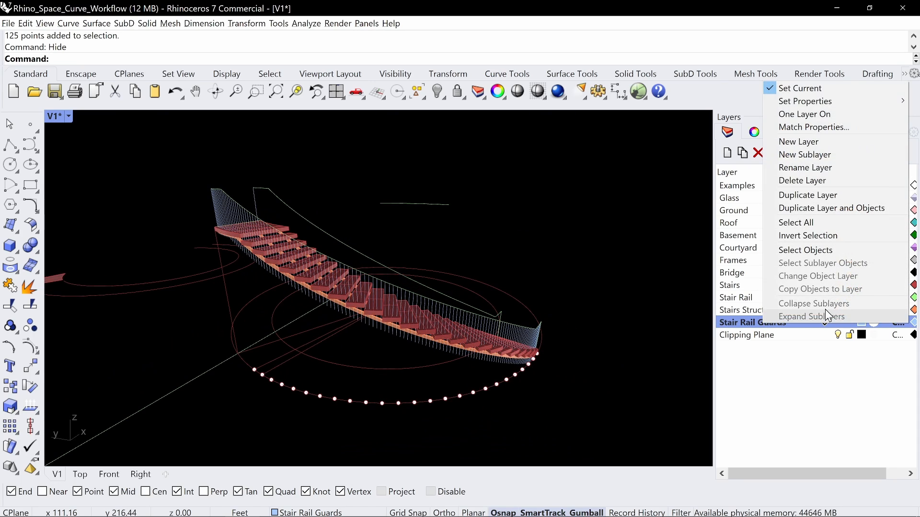
{"action": "left_click", "coordinate": [817, 251]}
{"action": "type", "text": "Group"}
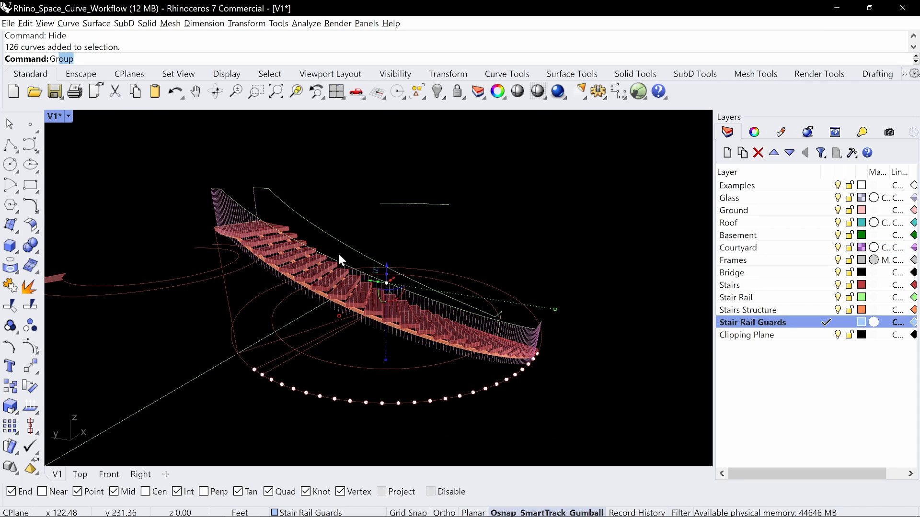
{"action": "key", "text": "Return"}
{"action": "key", "text": "Escape"}
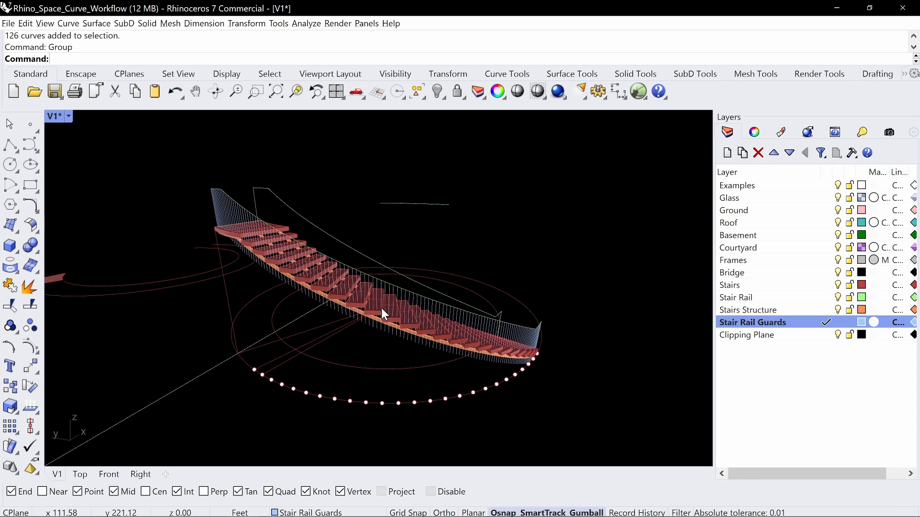
{"action": "scroll", "coordinate": [381, 309], "scroll_direction": "up", "scroll_amount": 5}
{"action": "left_click", "coordinate": [387, 286]}
{"action": "left_click", "coordinate": [326, 308]}
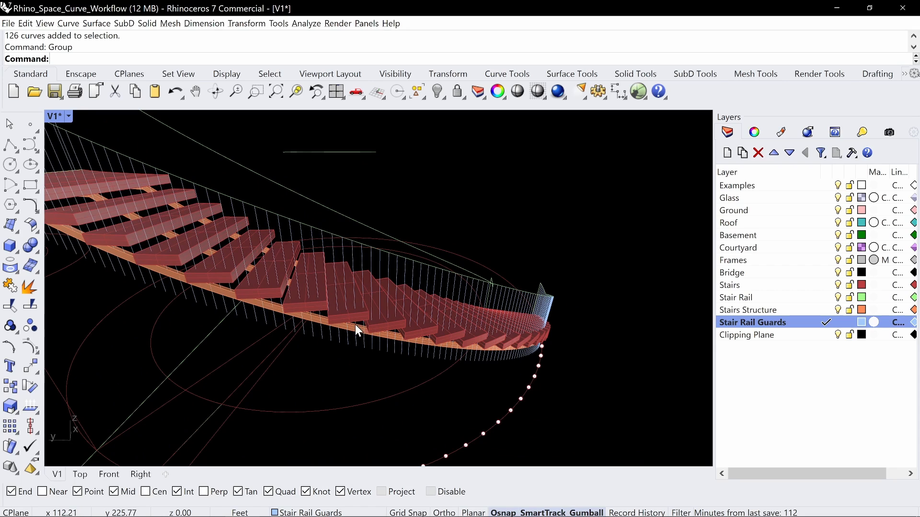
- Split the grouped vertical guard lines using the stair treads as the cutting objects
{"action": "left_click", "coordinate": [347, 320]}
{"action": "key", "text": "Return"}
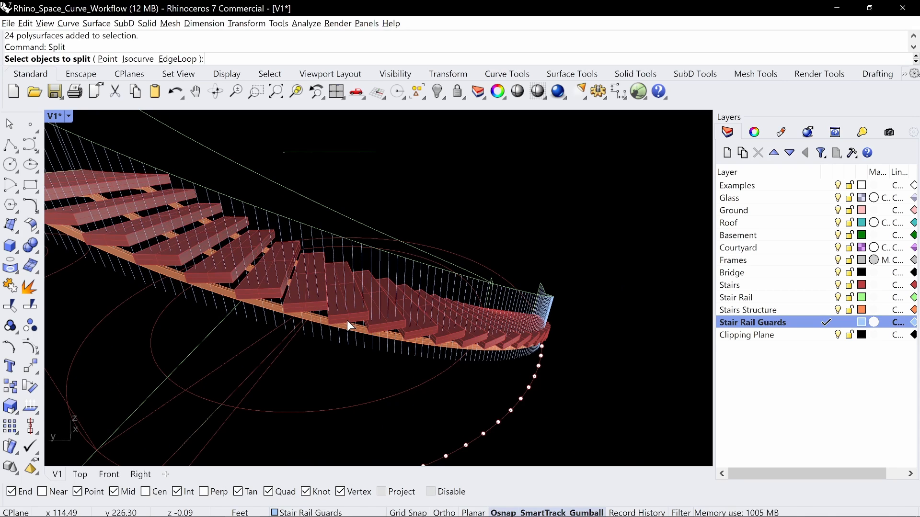
{"action": "left_click", "coordinate": [343, 257]}
{"action": "key", "text": "Return"}
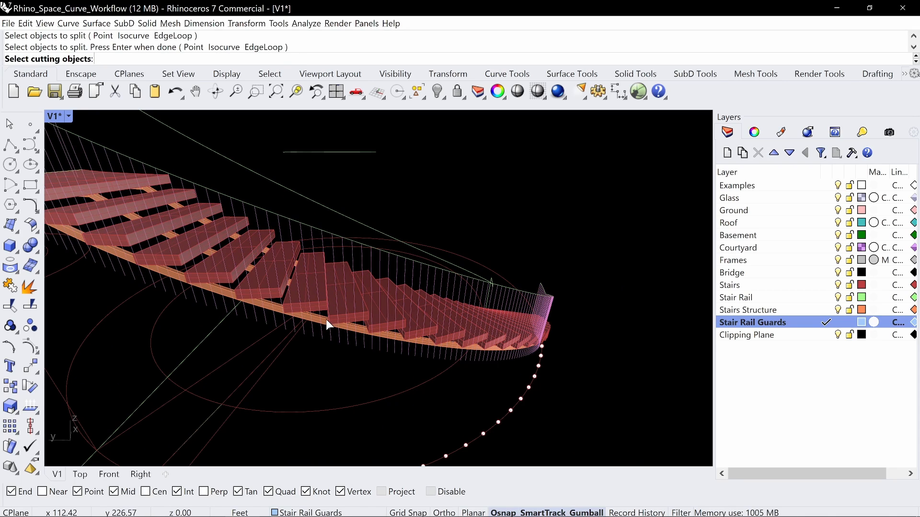
{"action": "left_click", "coordinate": [323, 312]}
{"action": "scroll", "coordinate": [335, 301], "scroll_direction": "up", "scroll_amount": 5}
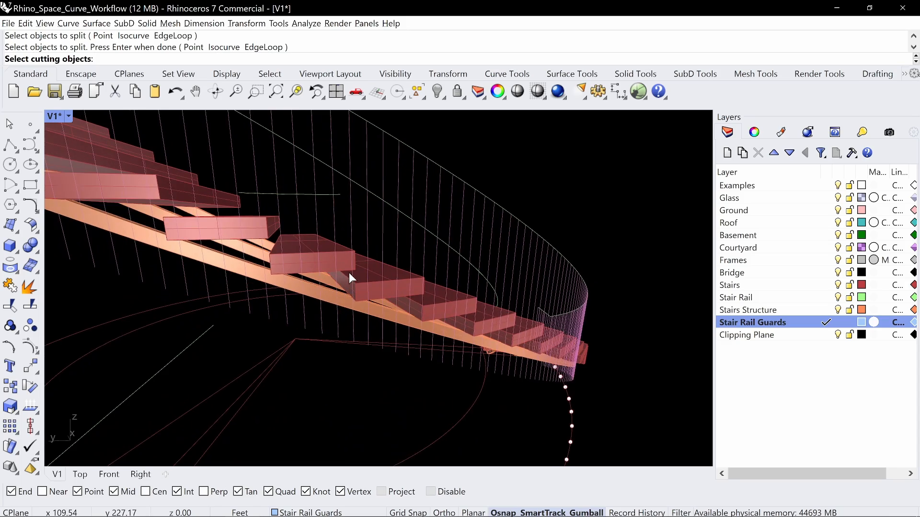
{"action": "scroll", "coordinate": [343, 266], "scroll_direction": "down", "scroll_amount": 5}
{"action": "right_click_drag", "start_coordinate": [331, 249], "coordinate": [331, 290]}
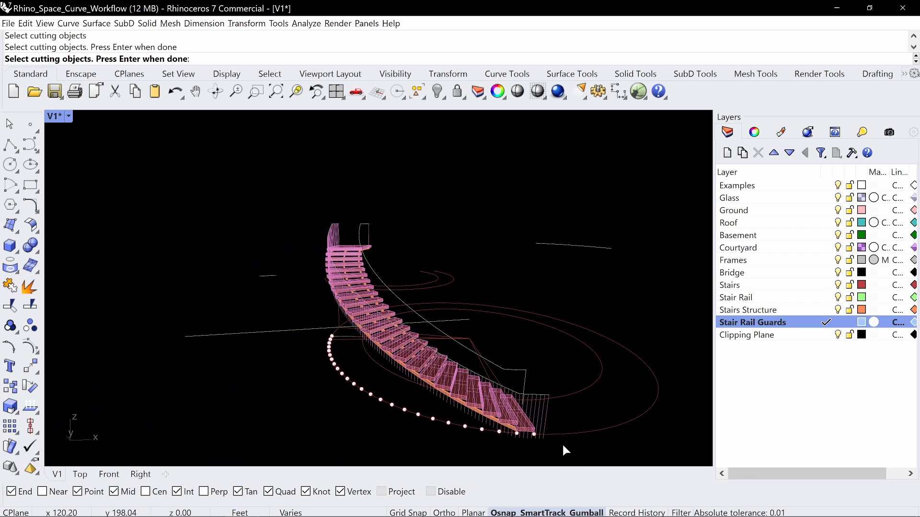
{"action": "key", "text": "Return"}
- Remove a few guard line pieces hanging below the treads from the group and delete them
{"action": "right_click_drag", "start_coordinate": [288, 329], "coordinate": [310, 333]}
{"action": "scroll", "coordinate": [321, 336], "scroll_direction": "up", "scroll_amount": 3}
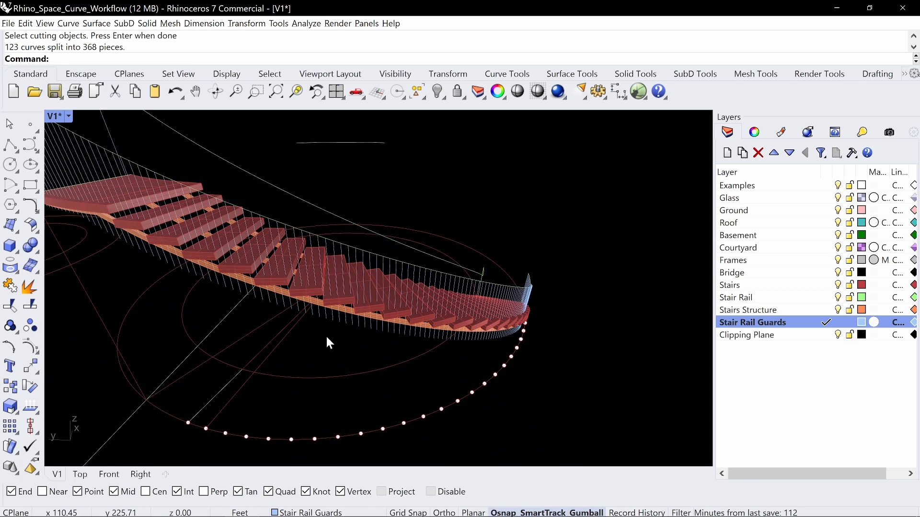
{"action": "left_click", "coordinate": [344, 318]}
{"action": "scroll", "coordinate": [344, 319], "scroll_direction": "down", "scroll_amount": 4}
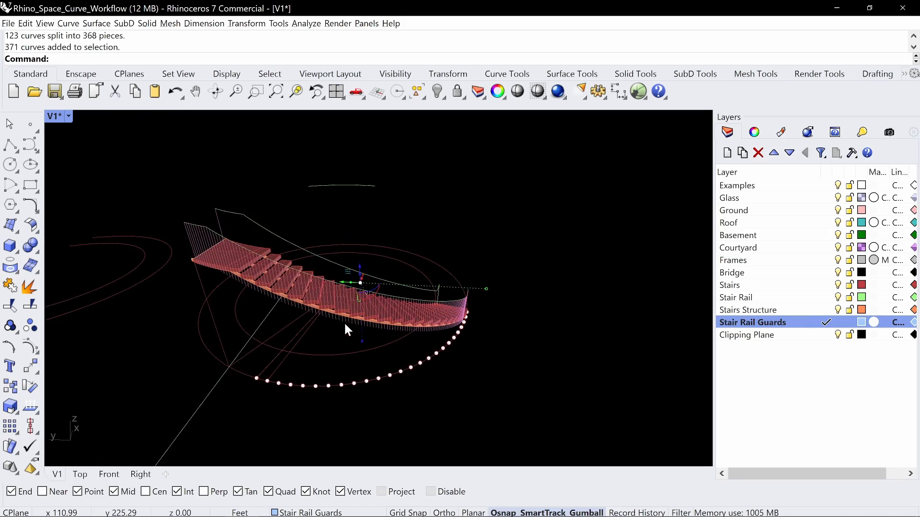
{"action": "right_click_drag", "start_coordinate": [343, 321], "coordinate": [289, 295]}
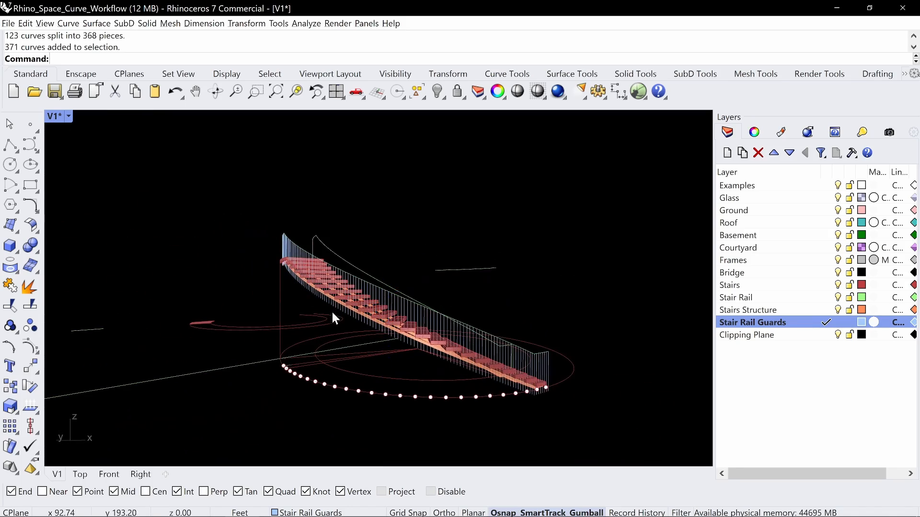
{"action": "scroll", "coordinate": [354, 328], "scroll_direction": "up", "scroll_amount": 3}
{"action": "right_click_drag", "start_coordinate": [367, 338], "coordinate": [419, 359]}
{"action": "type", "text": "R"}
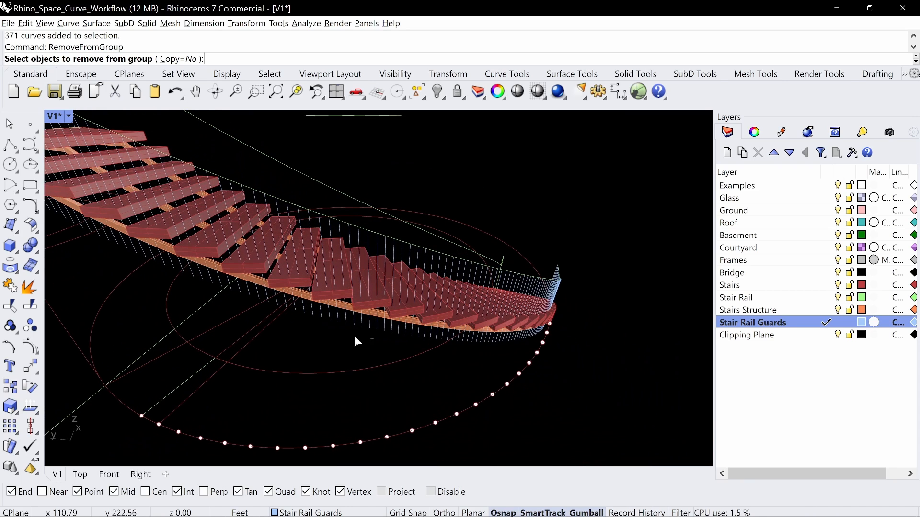
{"action": "left_click", "coordinate": [335, 326]}
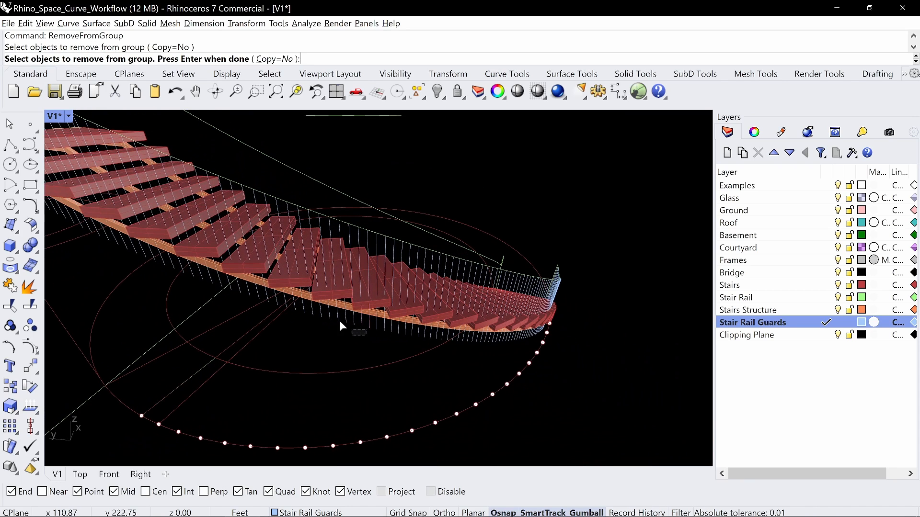
{"action": "left_click", "coordinate": [309, 316]}
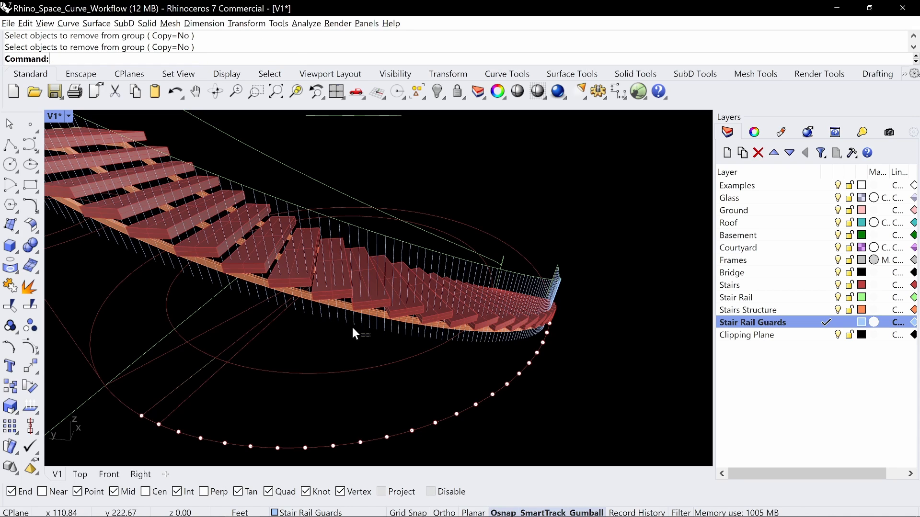
{"action": "key", "text": "Delete"}
- Delete one more loose guard line piece beneath the treads
{"action": "right_click_drag", "start_coordinate": [365, 335], "coordinate": [454, 314]}
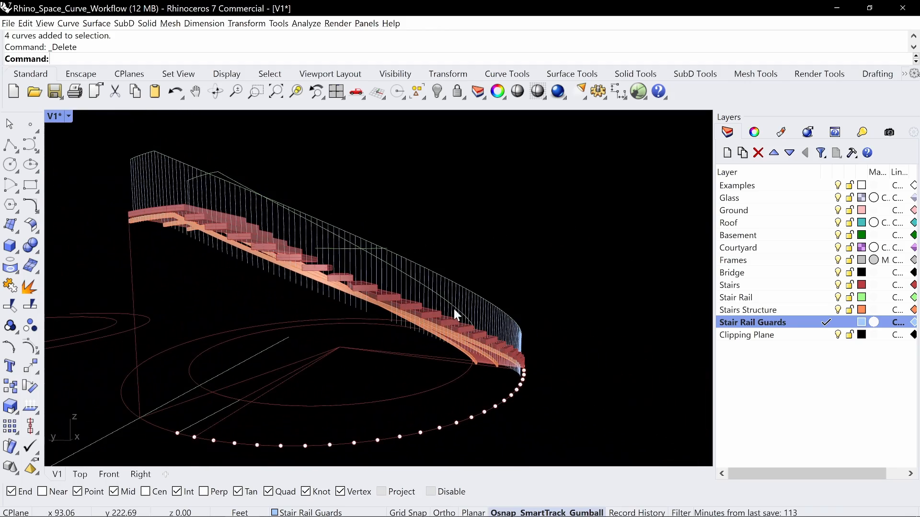
{"action": "right_click_drag", "start_coordinate": [280, 206], "coordinate": [303, 243]}
{"action": "scroll", "coordinate": [384, 331], "scroll_direction": "up", "scroll_amount": 3}
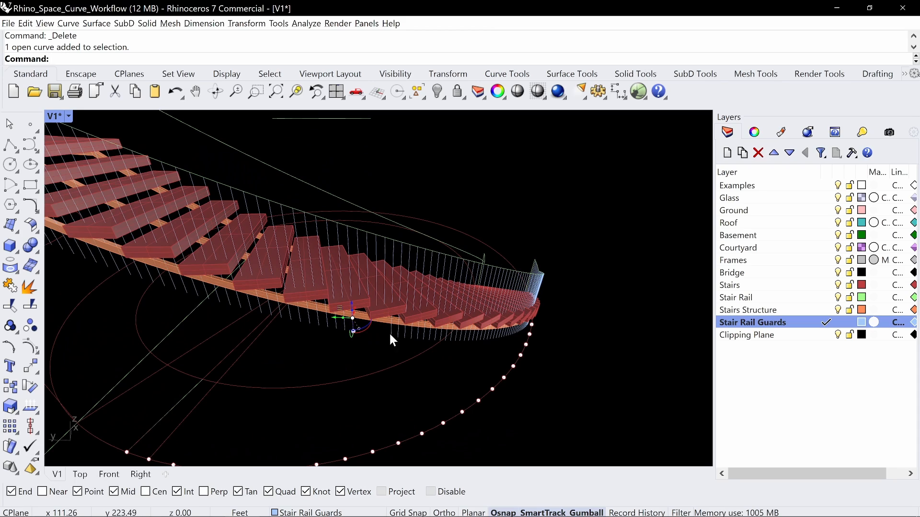
{"action": "key", "text": "Delete"}
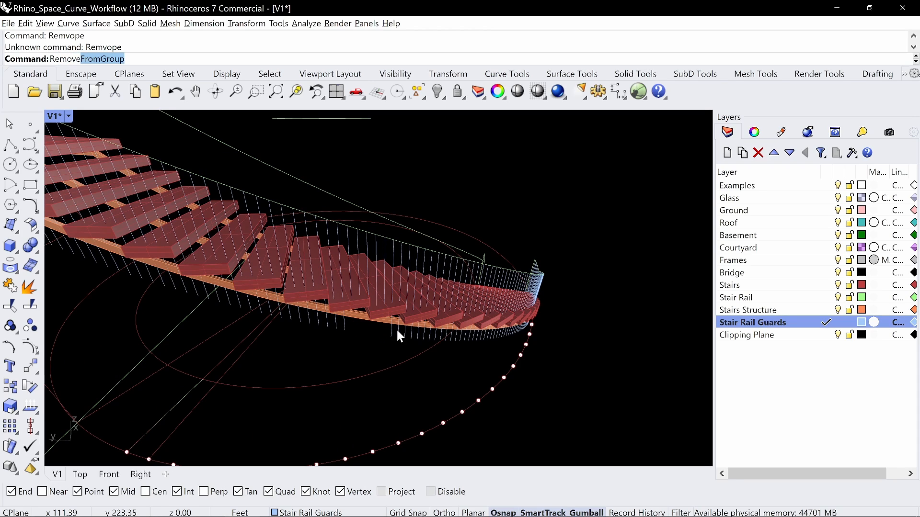
{"action": "key", "text": "Down"}
{"action": "key", "text": "Down"}
{"action": "key", "text": "Down"}
{"action": "key", "text": "Down"}
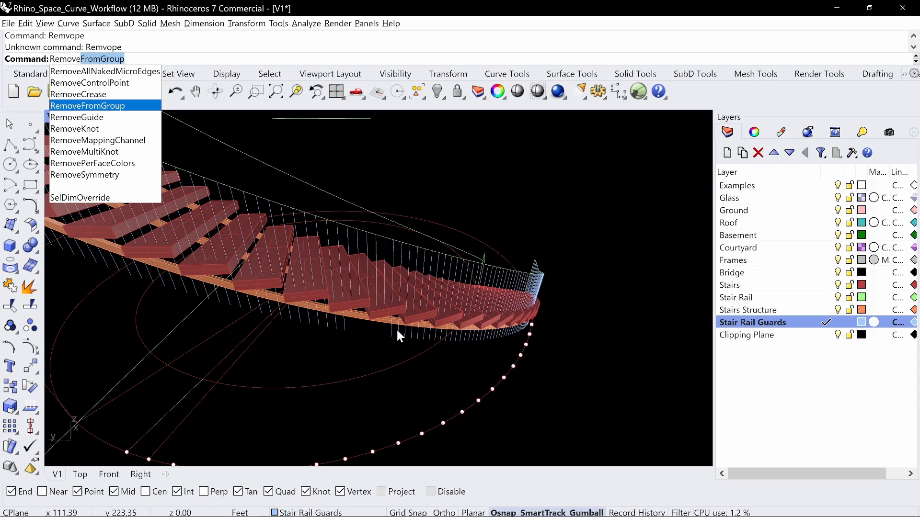
{"action": "key", "text": "Return"}
{"action": "right_click_drag", "start_coordinate": [411, 340], "coordinate": [416, 337]}
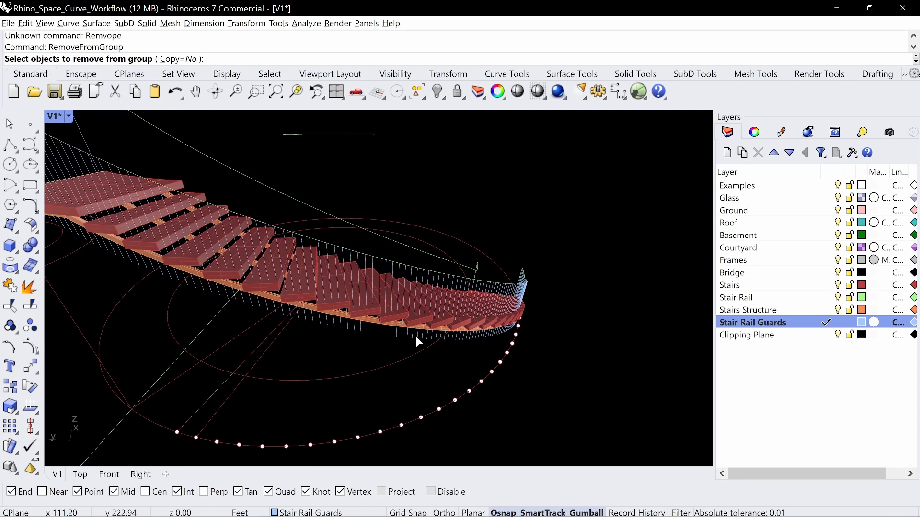
- Isolate all objects on the Stair Rail Guards layer and ungroup them
{"action": "right_click", "coordinate": [785, 323]}
{"action": "left_click", "coordinate": [805, 248]}
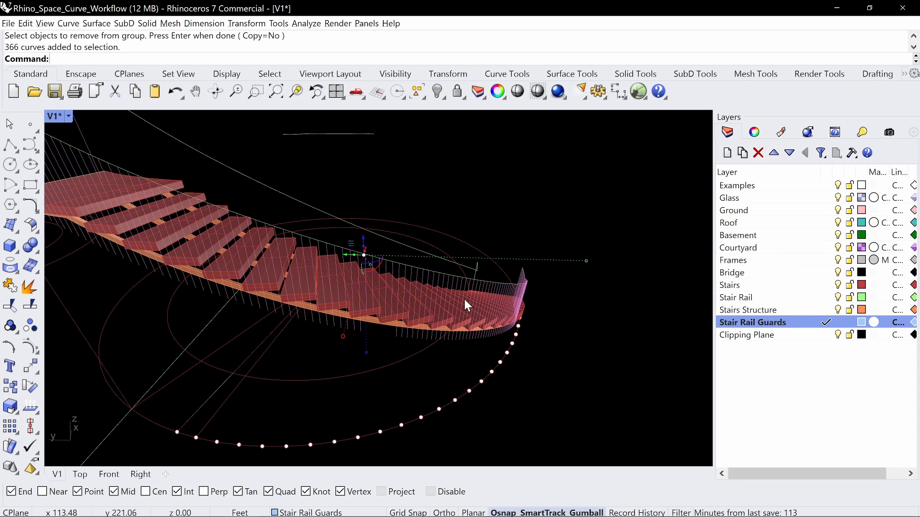
{"action": "key", "text": "Return"}
{"action": "right_click_drag", "start_coordinate": [366, 367], "coordinate": [340, 292]}
{"action": "key", "text": "ctrl+a"}
{"action": "type", "text": "Un"}
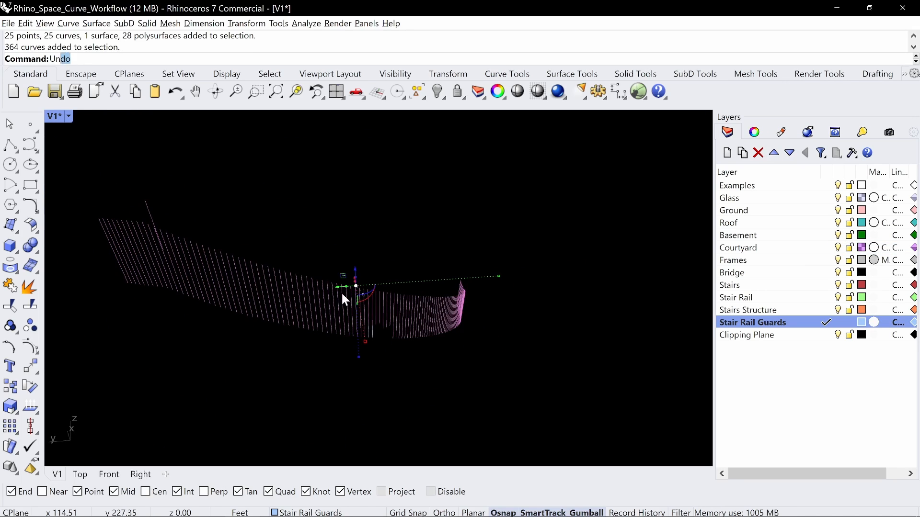
{"action": "type", "text": "group"}
{"action": "key", "text": "Return"}
{"action": "left_click", "coordinate": [355, 303]}
- Group the upper guard line segments along the rail and lock the group
{"action": "right_click_drag", "start_coordinate": [373, 306], "coordinate": [405, 293]}
{"action": "right_click_drag", "start_coordinate": [401, 257], "coordinate": [418, 271]}
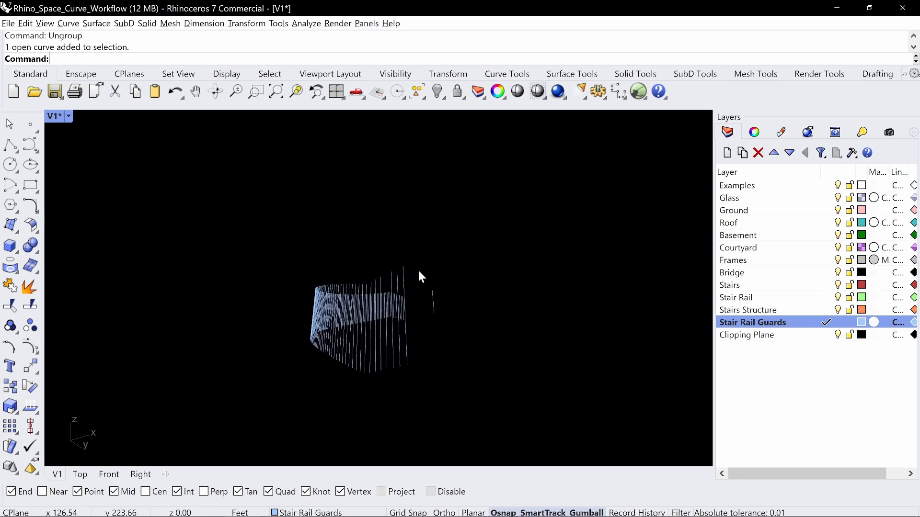
{"action": "left_click_drag", "start_coordinate": [312, 301], "coordinate": [299, 301]}
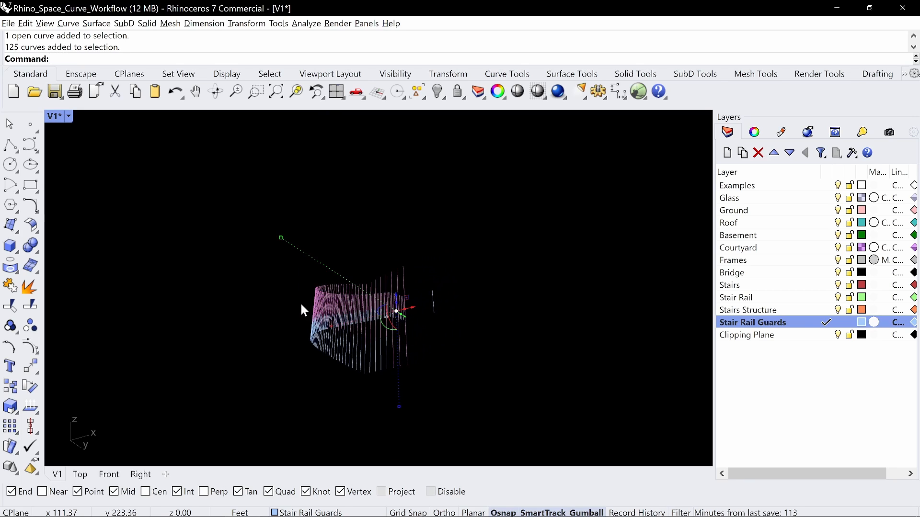
{"action": "right_click_drag", "start_coordinate": [300, 301], "coordinate": [302, 341]}
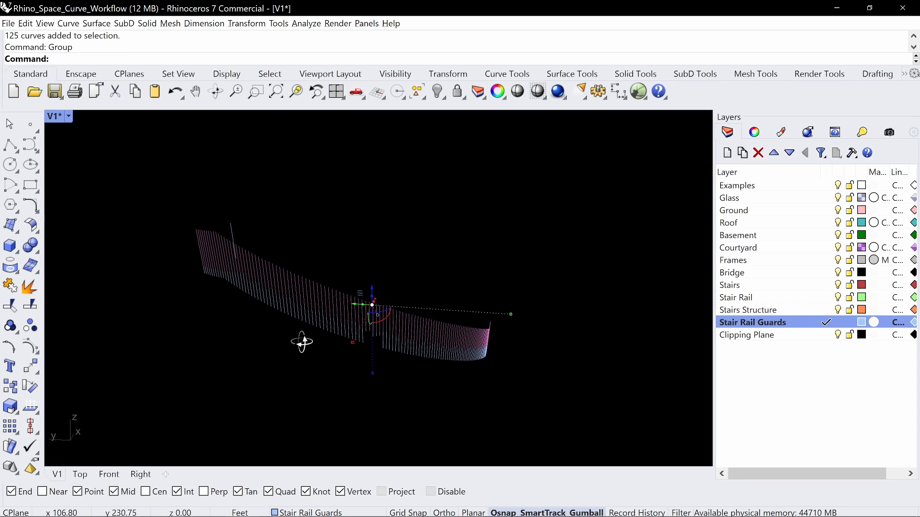
{"action": "type", "text": "Lock"}
{"action": "key", "text": "Return"}
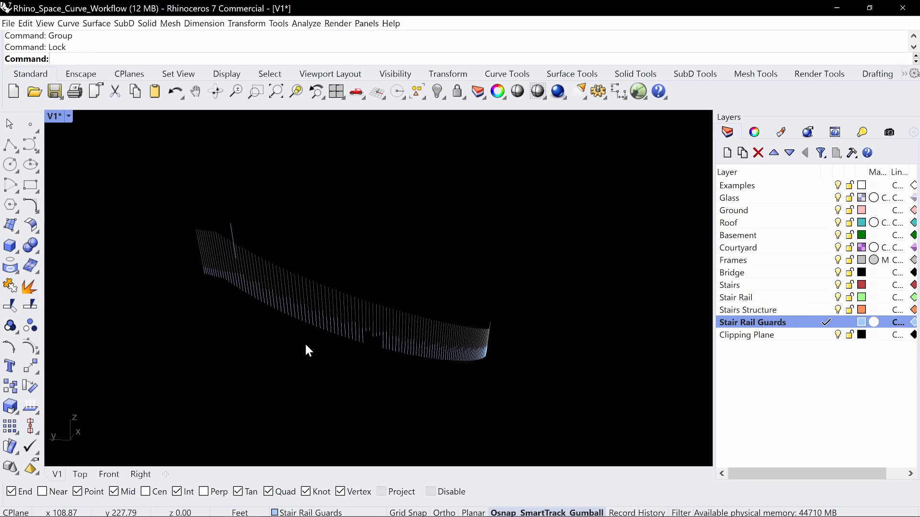
- Delete all the unlocked lower guard line pieces, keeping only the locked upper segments
{"action": "scroll", "coordinate": [360, 355], "scroll_direction": "down", "scroll_amount": 2}
{"action": "right_click_drag", "start_coordinate": [358, 349], "coordinate": [451, 360]}
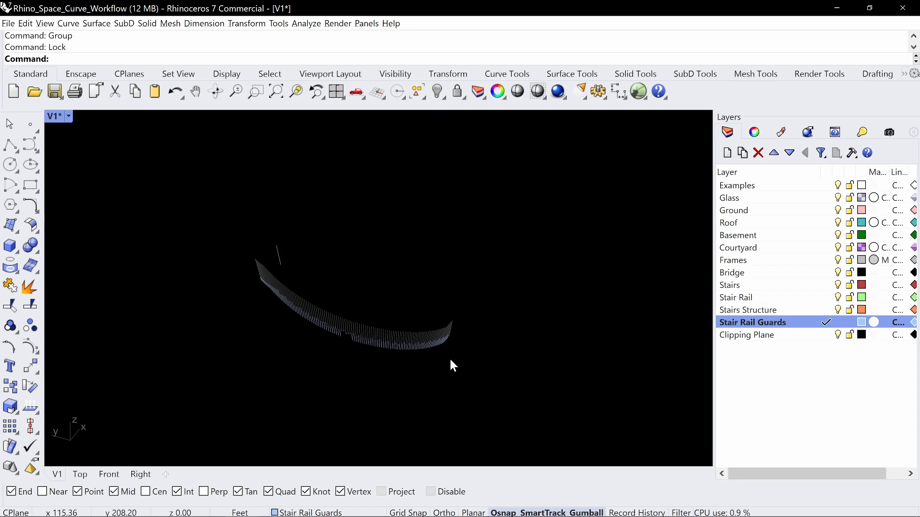
{"action": "left_click_drag", "start_coordinate": [499, 383], "coordinate": [281, 303]}
{"action": "key", "text": "Delete"}
{"action": "left_click_drag", "start_coordinate": [363, 374], "coordinate": [255, 293]}
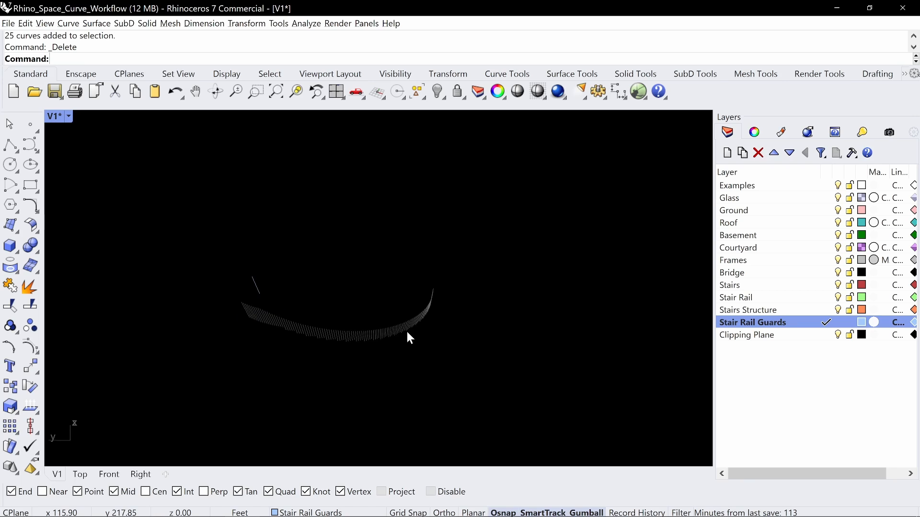
- Unisolate the hidden building objects and set the viewport's display mode to Rendered
{"action": "right_click_drag", "start_coordinate": [407, 335], "coordinate": [300, 294]}
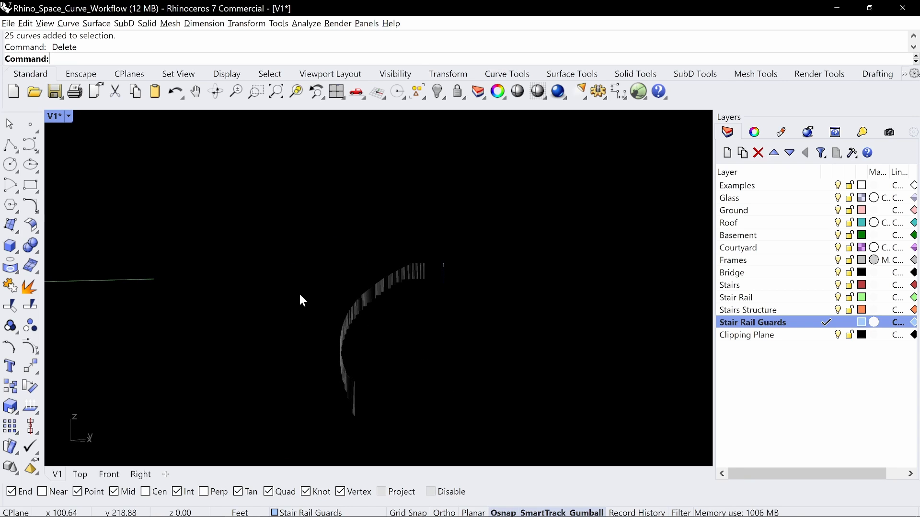
{"action": "type", "text": "Unisolate"}
{"action": "key", "text": "Return"}
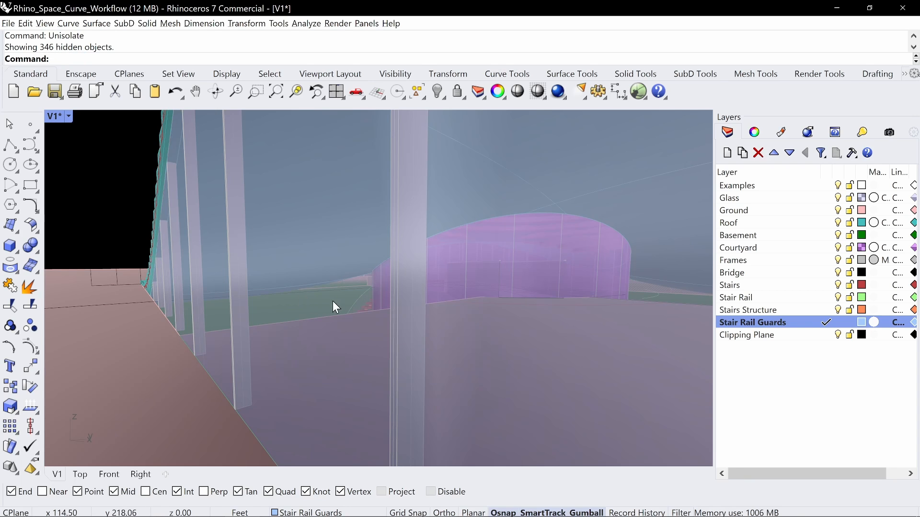
{"action": "mouse_move", "coordinate": [333, 302]}
{"action": "right_mouse_down"}
{"action": "mouse_move", "coordinate": [338, 315]}
{"action": "mouse_move", "coordinate": [417, 307]}
{"action": "mouse_move", "coordinate": [205, 322]}
{"action": "mouse_move", "coordinate": [217, 304]}
{"action": "mouse_move", "coordinate": [328, 305]}
{"action": "mouse_move", "coordinate": [390, 355]}
{"action": "mouse_move", "coordinate": [338, 382]}
{"action": "mouse_move", "coordinate": [468, 372]}
{"action": "mouse_move", "coordinate": [352, 301]}
{"action": "mouse_move", "coordinate": [378, 314]}
{"action": "mouse_move", "coordinate": [345, 318]}
{"action": "mouse_move", "coordinate": [321, 307]}
{"action": "right_mouse_up"}
{"action": "left_click", "coordinate": [58, 120]}
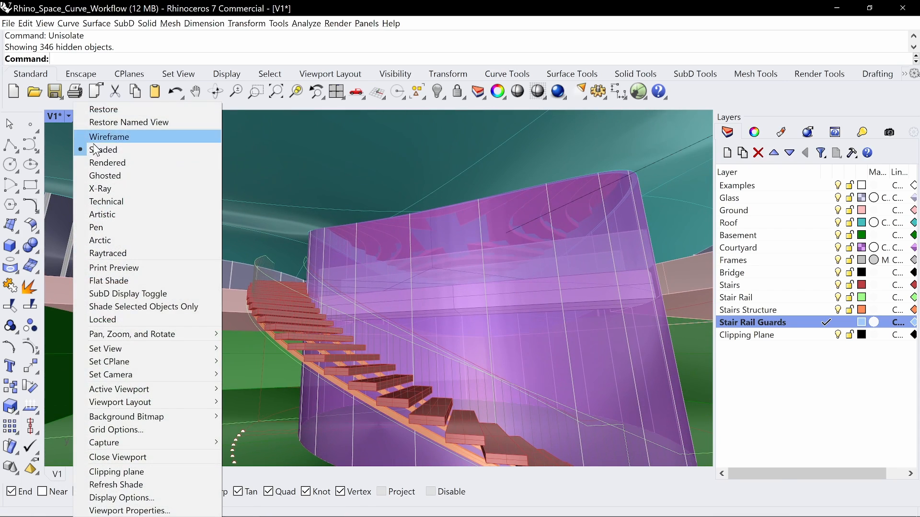
{"action": "left_click", "coordinate": [100, 163]}
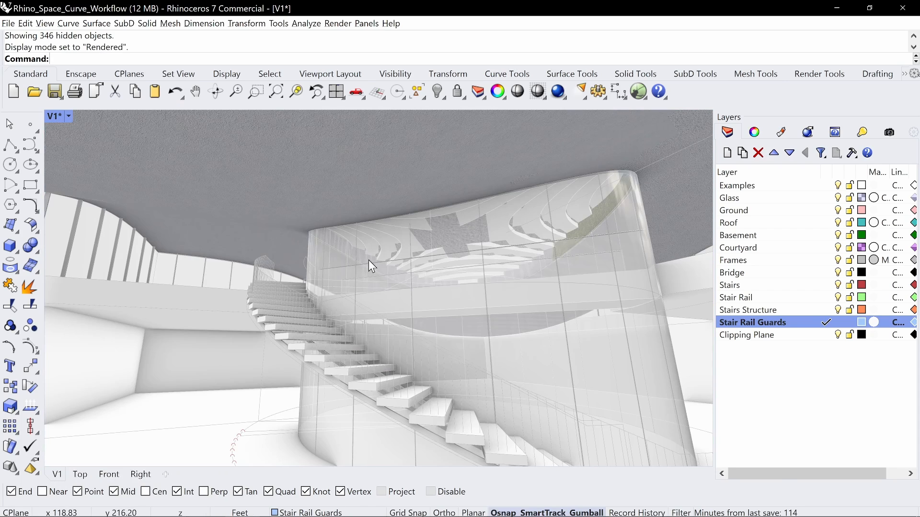
- Examine the curved staircase and its guard lines from above, from the side and from the floor below in the rendered view
{"action": "mouse_move", "coordinate": [369, 260]}
{"action": "right_mouse_down"}
{"action": "mouse_move", "coordinate": [366, 266]}
{"action": "mouse_move", "coordinate": [407, 275]}
{"action": "mouse_move", "coordinate": [429, 267]}
{"action": "mouse_move", "coordinate": [377, 263]}
{"action": "mouse_move", "coordinate": [417, 262]}
{"action": "mouse_move", "coordinate": [375, 252]}
{"action": "mouse_move", "coordinate": [386, 249]}
{"action": "mouse_move", "coordinate": [394, 250]}
{"action": "mouse_move", "coordinate": [382, 262]}
{"action": "mouse_move", "coordinate": [375, 237]}
{"action": "mouse_move", "coordinate": [310, 195]}
{"action": "mouse_move", "coordinate": [283, 234]}
{"action": "mouse_move", "coordinate": [387, 241]}
{"action": "mouse_move", "coordinate": [354, 255]}
{"action": "mouse_move", "coordinate": [351, 230]}
{"action": "mouse_move", "coordinate": [371, 289]}
{"action": "mouse_move", "coordinate": [370, 267]}
{"action": "mouse_move", "coordinate": [345, 251]}
{"action": "mouse_move", "coordinate": [357, 294]}
{"action": "mouse_move", "coordinate": [355, 255]}
{"action": "right_mouse_up"}
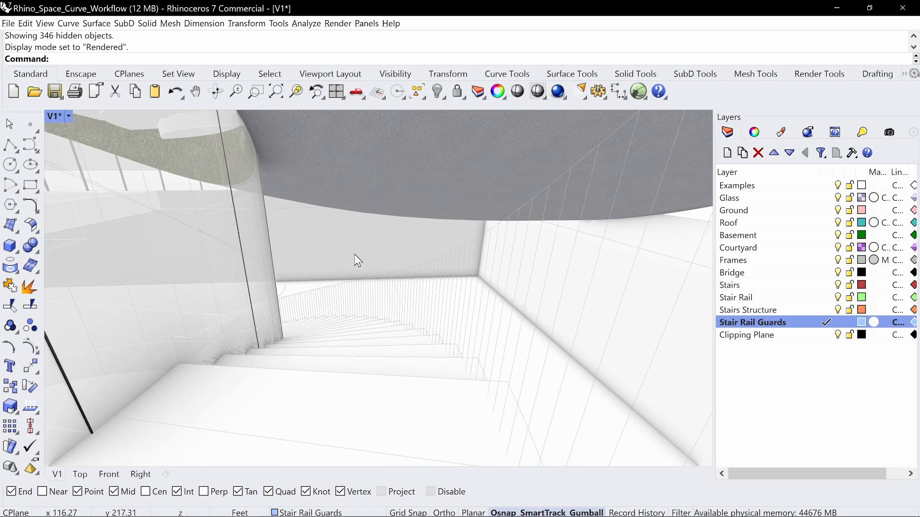
{"action": "right_click_drag", "start_coordinate": [355, 256], "coordinate": [456, 301]}
{"action": "right_click_drag", "start_coordinate": [338, 270], "coordinate": [339, 292], "text": "ctrl"}
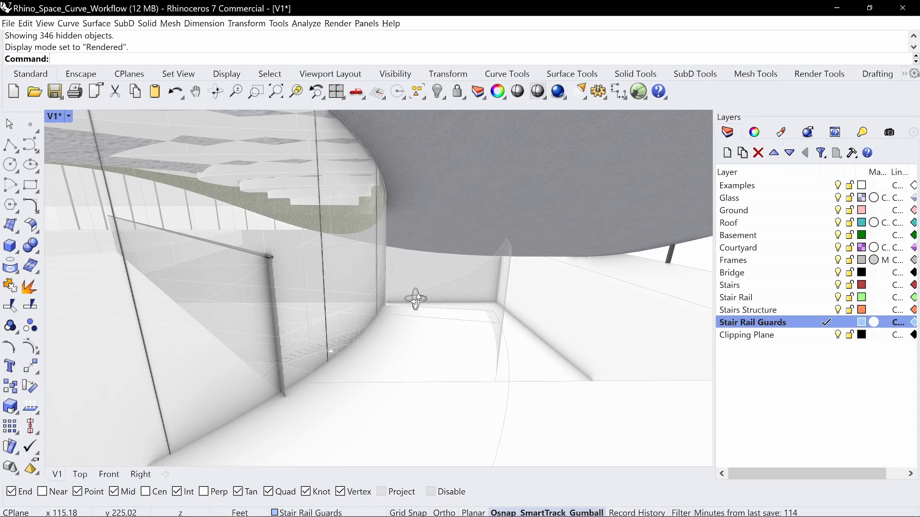
{"action": "right_click_drag", "start_coordinate": [415, 299], "coordinate": [474, 314]}
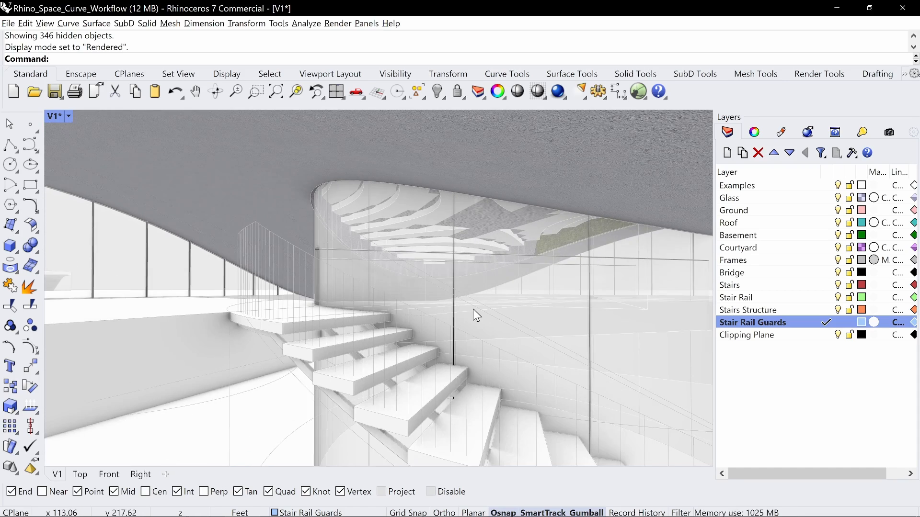
{"action": "right_click_drag", "start_coordinate": [347, 343], "coordinate": [334, 364], "text": "ctrl"}
{"action": "scroll", "coordinate": [359, 345], "scroll_direction": "down", "scroll_amount": 5}
{"action": "scroll", "coordinate": [384, 355], "scroll_direction": "up", "scroll_amount": 10}
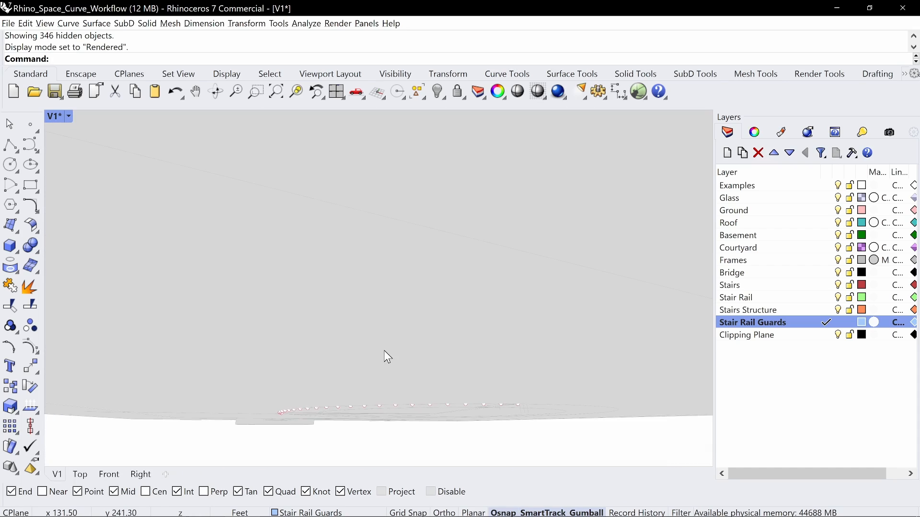
{"action": "scroll", "coordinate": [349, 357], "scroll_direction": "down", "scroll_amount": 10}
{"action": "right_click_drag", "start_coordinate": [349, 357], "coordinate": [360, 317], "text": "shift"}
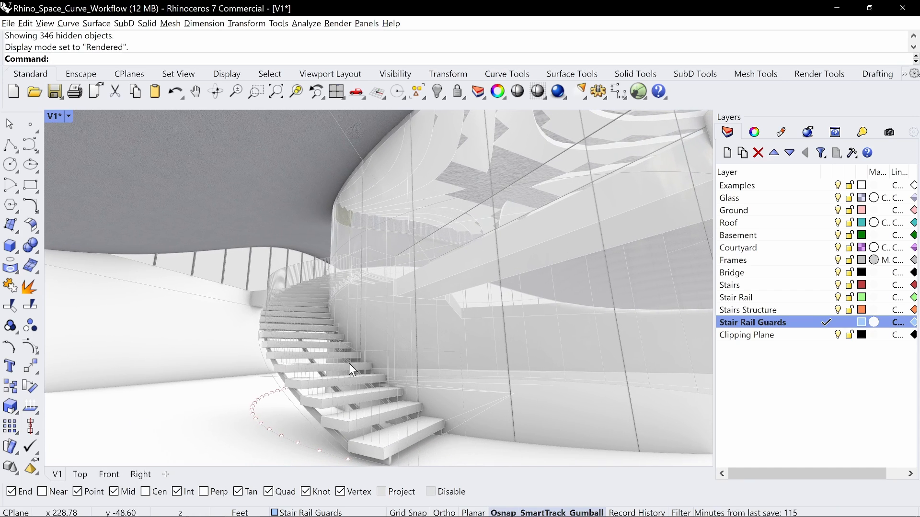
{"action": "mouse_move", "coordinate": [327, 335]}
{"action": "right_mouse_down"}
{"action": "mouse_move", "coordinate": [336, 340]}
{"action": "mouse_move", "coordinate": [323, 341]}
{"action": "right_mouse_up"}
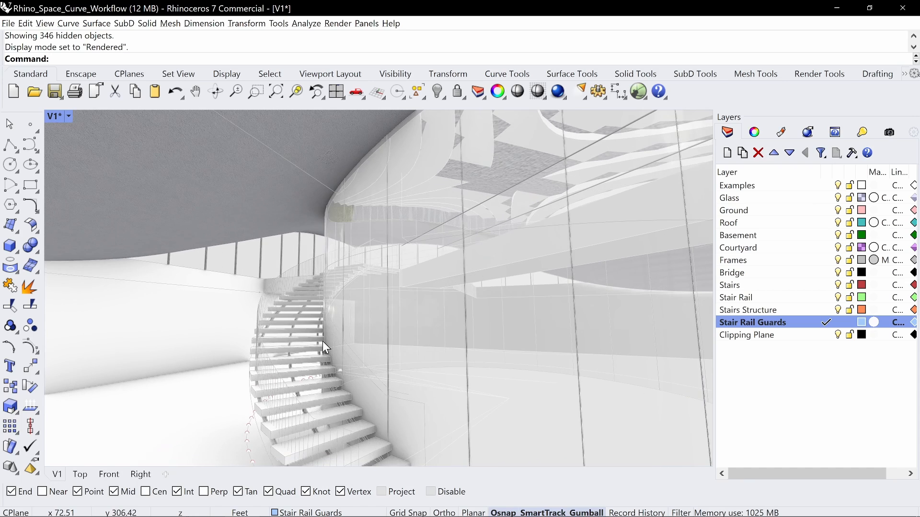
- Isolate the objects on the Stair Rail Guards, Stairs Structure, Stair Rail and Stairs layers
{"action": "right_click", "coordinate": [760, 321]}
{"action": "left_click", "coordinate": [800, 249]}
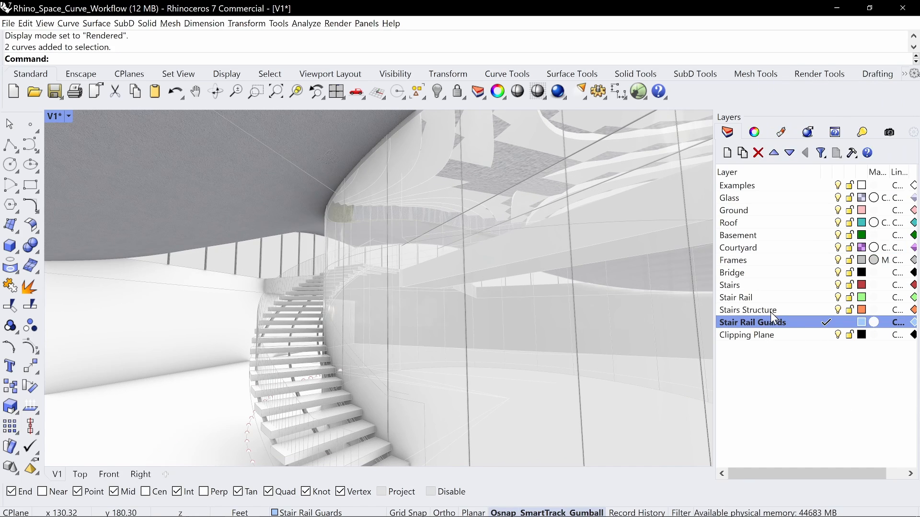
{"action": "right_click", "coordinate": [771, 312]}
{"action": "left_click", "coordinate": [804, 241]}
{"action": "right_click", "coordinate": [747, 298]}
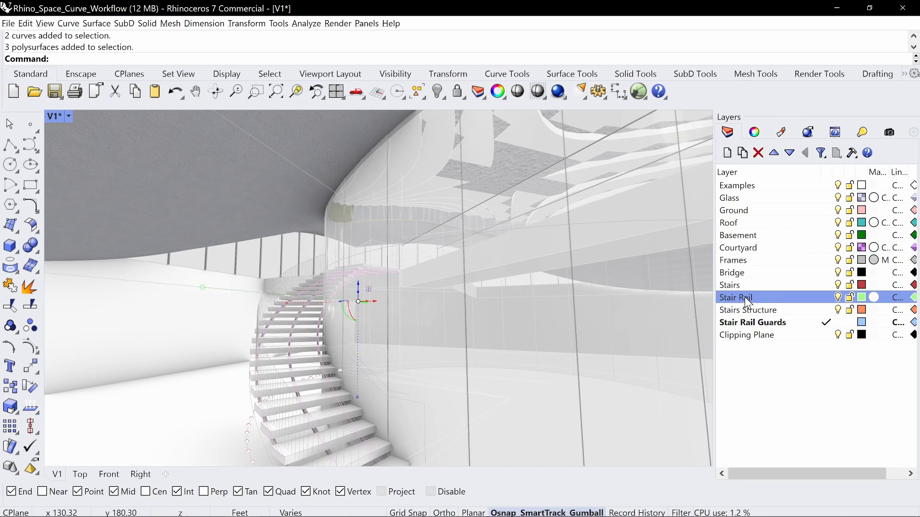
{"action": "left_click", "coordinate": [787, 223]}
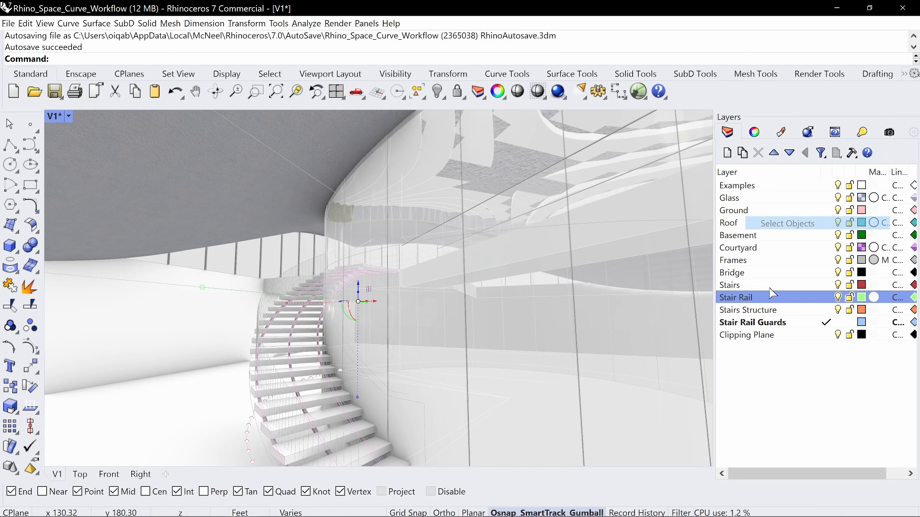
{"action": "right_click", "coordinate": [743, 287]}
{"action": "left_click", "coordinate": [786, 213]}
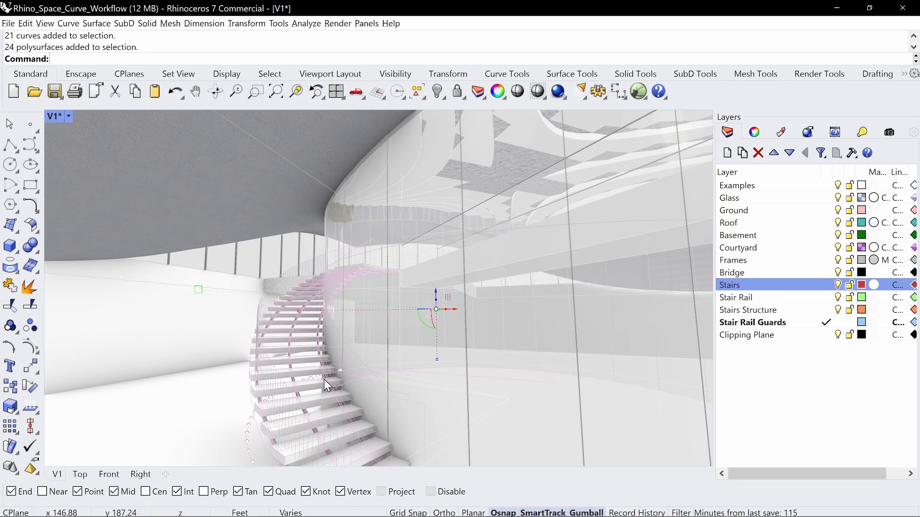
{"action": "type", "text": "Isolate"}
{"action": "key", "text": "Return"}
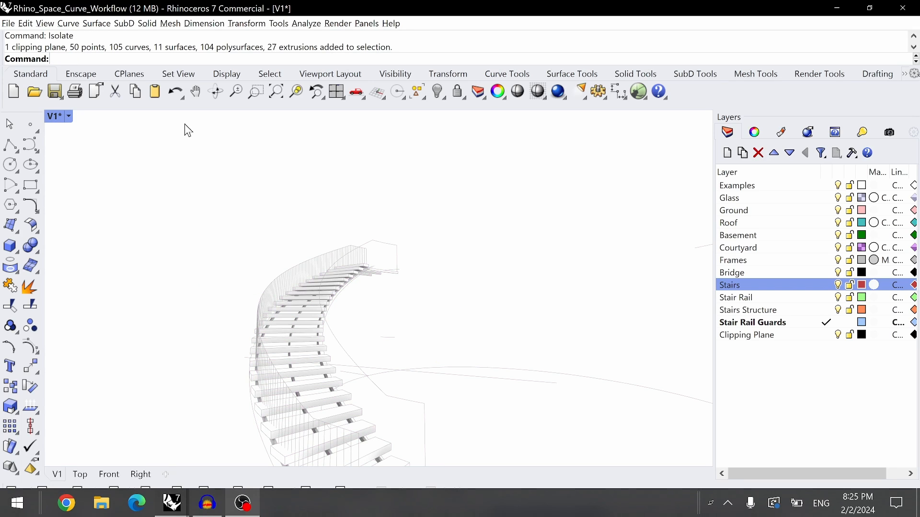
- Set the viewport's display mode to Shaded
{"action": "left_click", "coordinate": [68, 116]}
{"action": "left_click", "coordinate": [123, 147]}
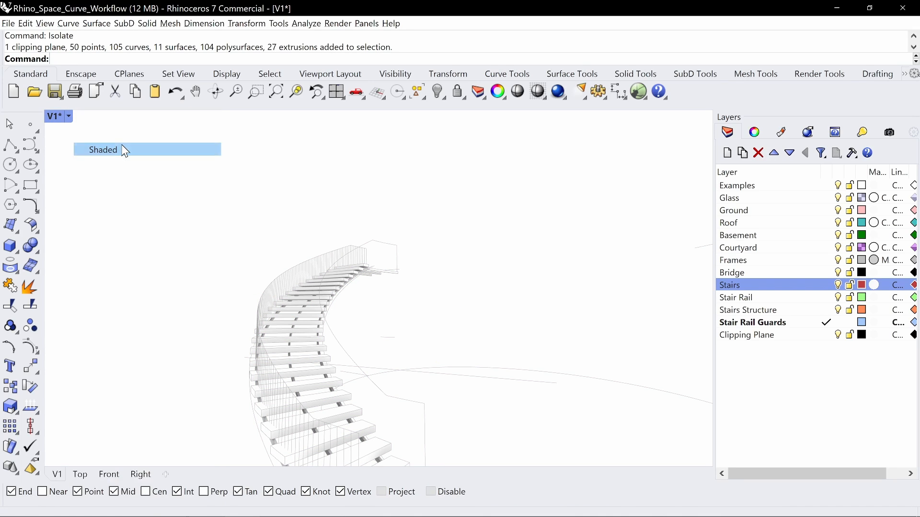
{"action": "scroll", "coordinate": [328, 292], "scroll_direction": "down", "scroll_amount": 3}
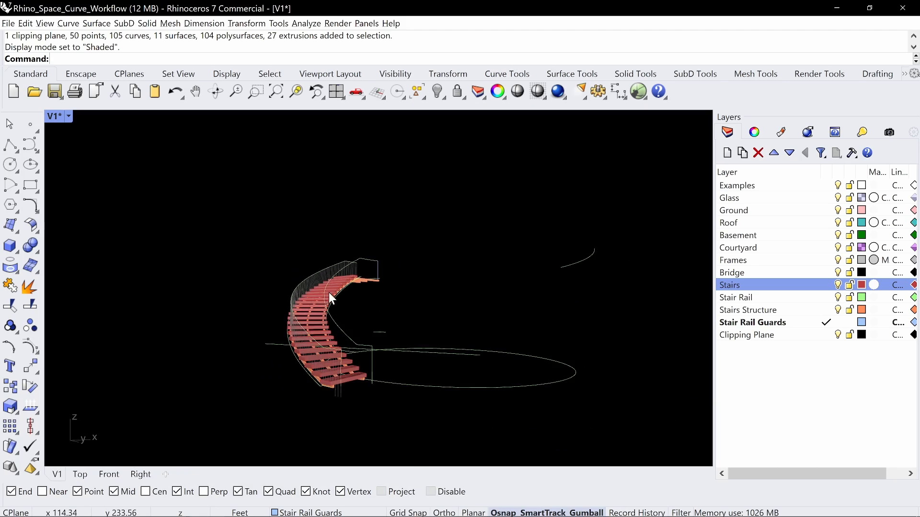
- Join the long curve and both vertical end lines of the handrail without guard lines into one curve
{"action": "right_click_drag", "start_coordinate": [330, 294], "coordinate": [541, 318]}
{"action": "scroll", "coordinate": [424, 327], "scroll_direction": "up", "scroll_amount": 5}
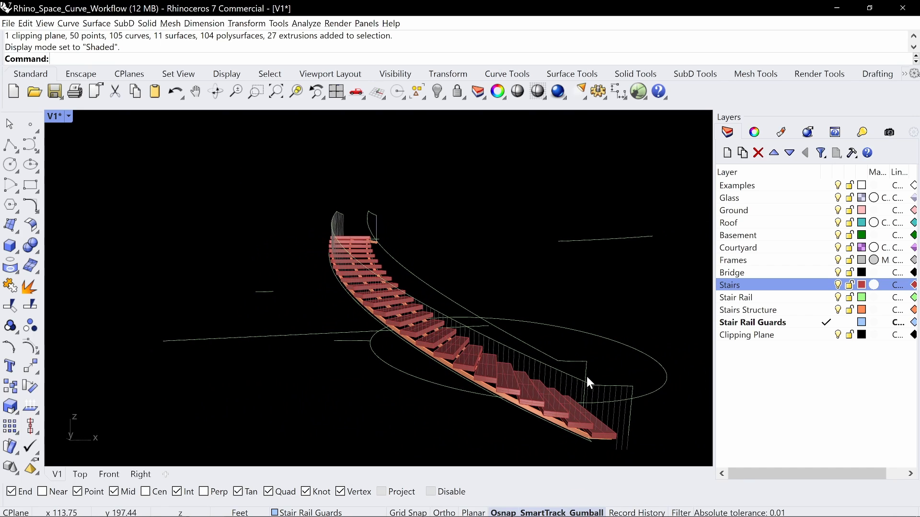
{"action": "right_click_drag", "start_coordinate": [427, 271], "coordinate": [232, 363]}
{"action": "scroll", "coordinate": [232, 364], "scroll_direction": "up", "scroll_amount": 5}
{"action": "left_click", "coordinate": [215, 364]}
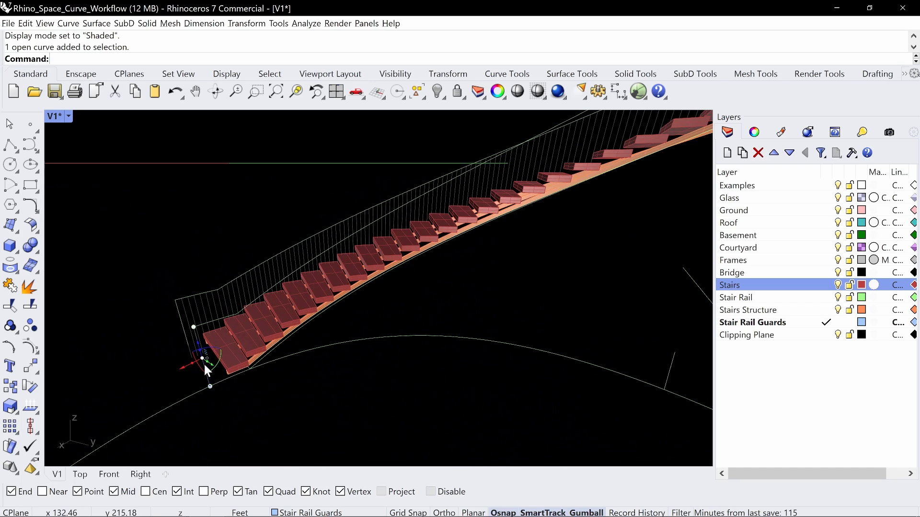
{"action": "right_click_drag", "start_coordinate": [315, 290], "coordinate": [798, 327]}
{"action": "left_click", "coordinate": [215, 305]}
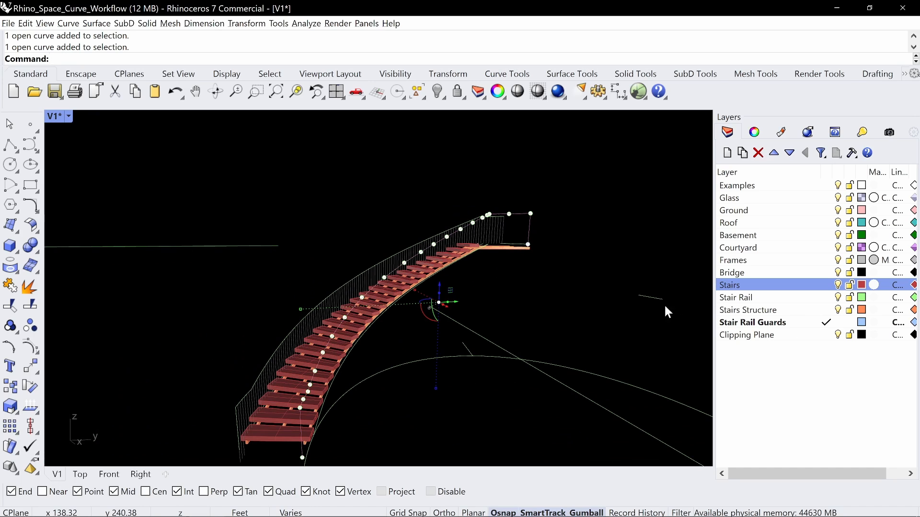
{"action": "right_click_drag", "start_coordinate": [667, 312], "coordinate": [516, 240]}
{"action": "key", "text": "ctrl+j"}
- Pipe the joined handrail curve with a 1" diameter at both ends and flat caps
{"action": "type", "text": "Pipe"}
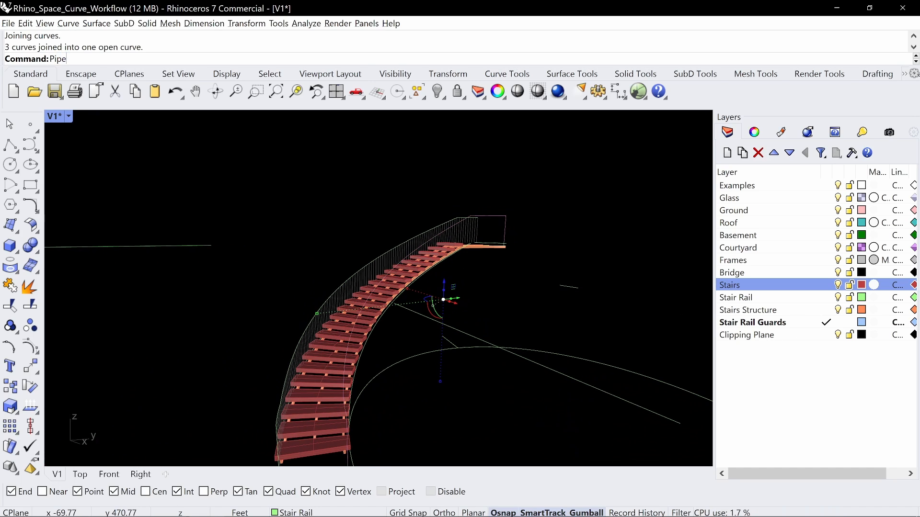
{"action": "key", "text": "Return"}
{"action": "type", "text": "d"}
{"action": "key", "text": "Return"}
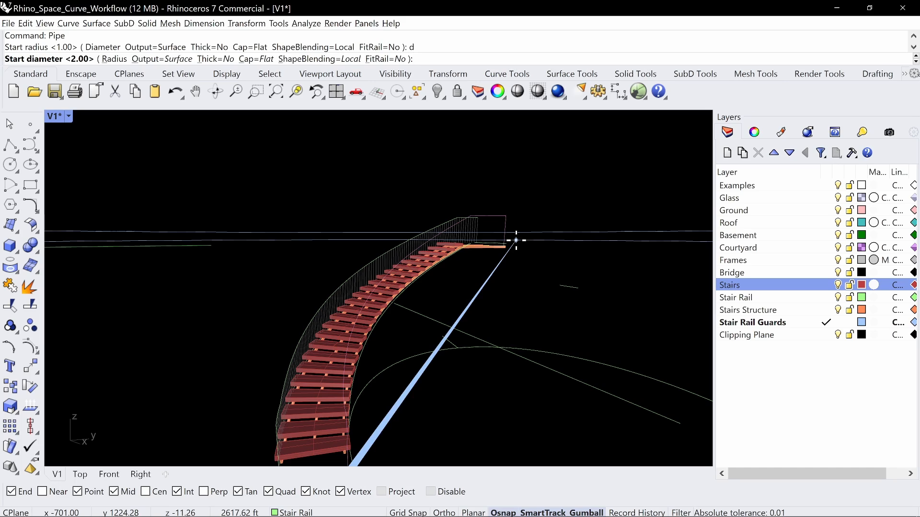
{"action": "type", "text": "1.25"}
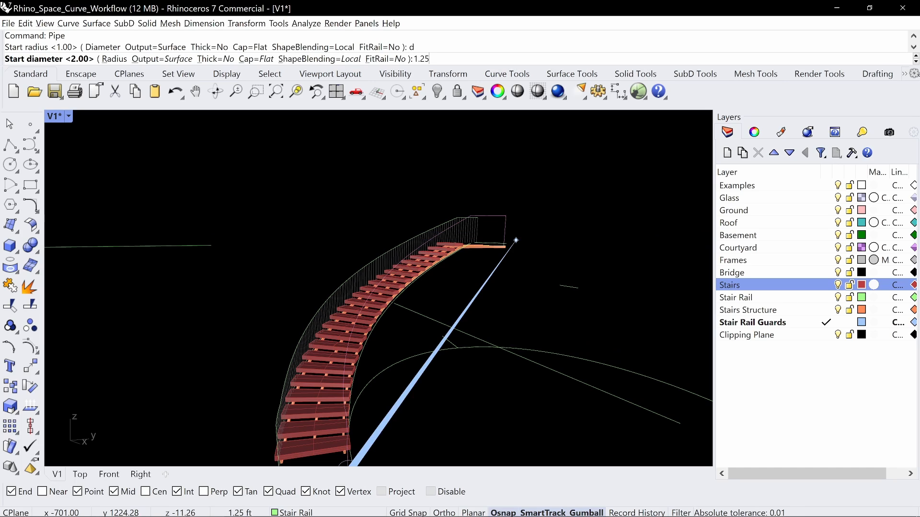
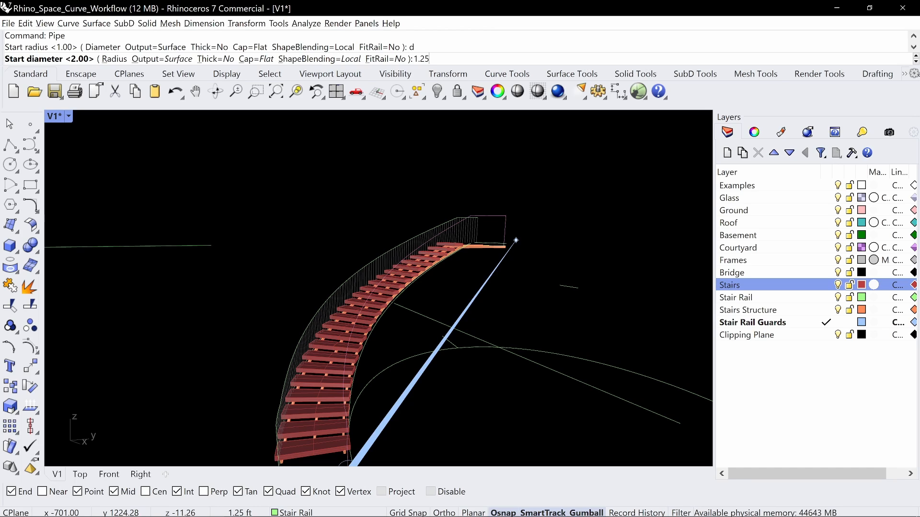
{"action": "key", "text": "BackSpace"}
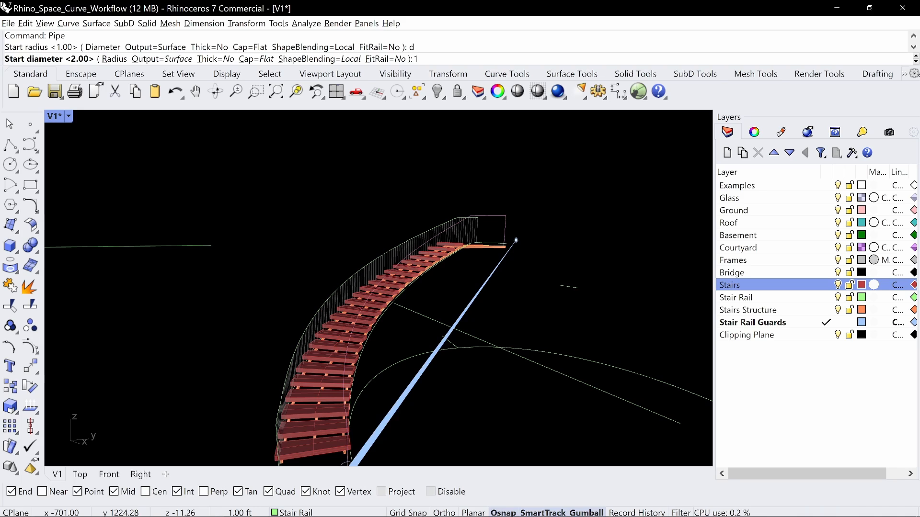
{"action": "type", "text": "\""}
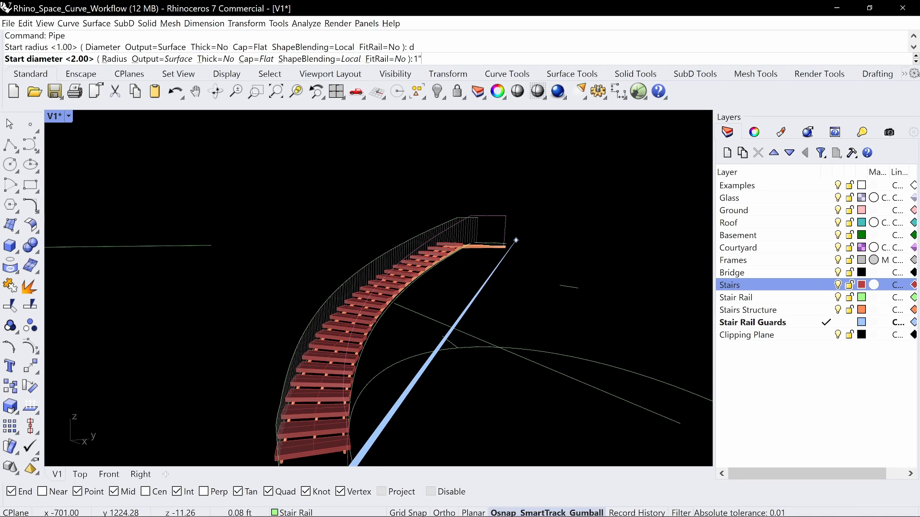
{"action": "key", "text": "Return"}
{"action": "key", "text": "Return"}
{"action": "key", "text": "Return"}
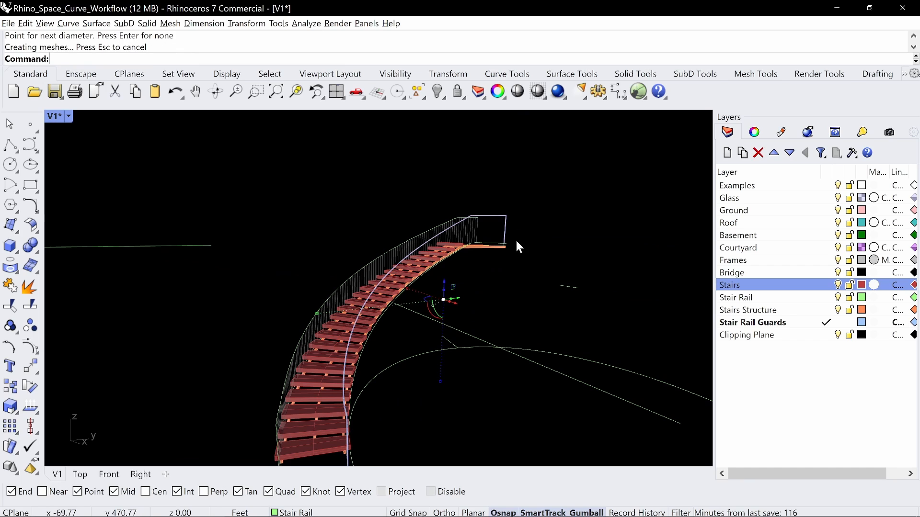
{"action": "right_click_drag", "start_coordinate": [516, 240], "coordinate": [426, 258]}
{"action": "scroll", "coordinate": [198, 396], "scroll_direction": "up", "scroll_amount": 5}
{"action": "left_click", "coordinate": [255, 368]}
{"action": "left_click", "coordinate": [255, 384], "text": "shift"}
- Draw a vertical line from the upper end of the guard-side rail curve down to the foot of the last guard line
{"action": "scroll", "coordinate": [255, 384], "scroll_direction": "down", "scroll_amount": 5}
{"action": "scroll", "coordinate": [470, 298], "scroll_direction": "up", "scroll_amount": 2}
{"action": "scroll", "coordinate": [463, 283], "scroll_direction": "up", "scroll_amount": 4}
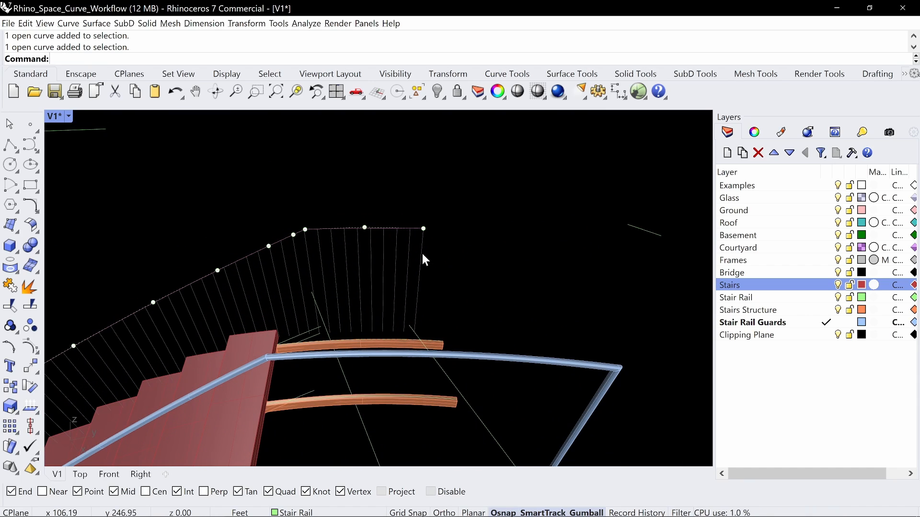
{"action": "left_click", "coordinate": [427, 259]}
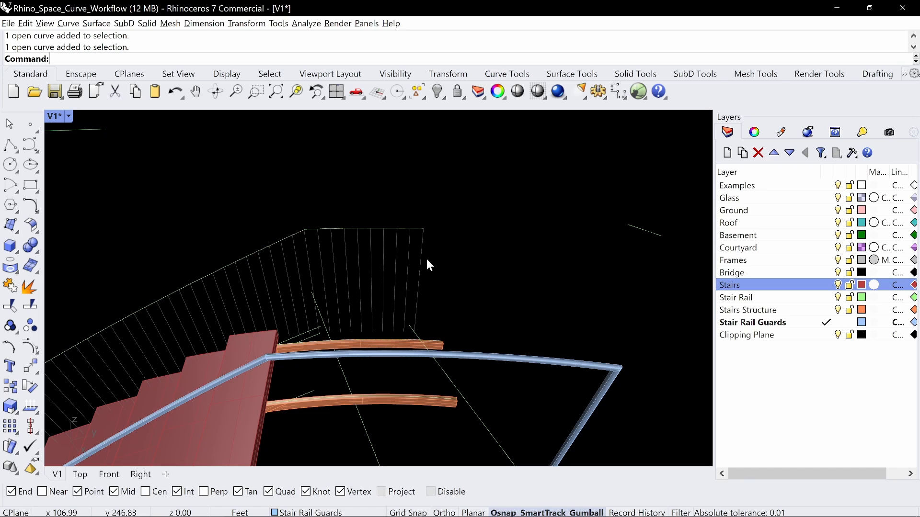
{"action": "key", "text": "Return"}
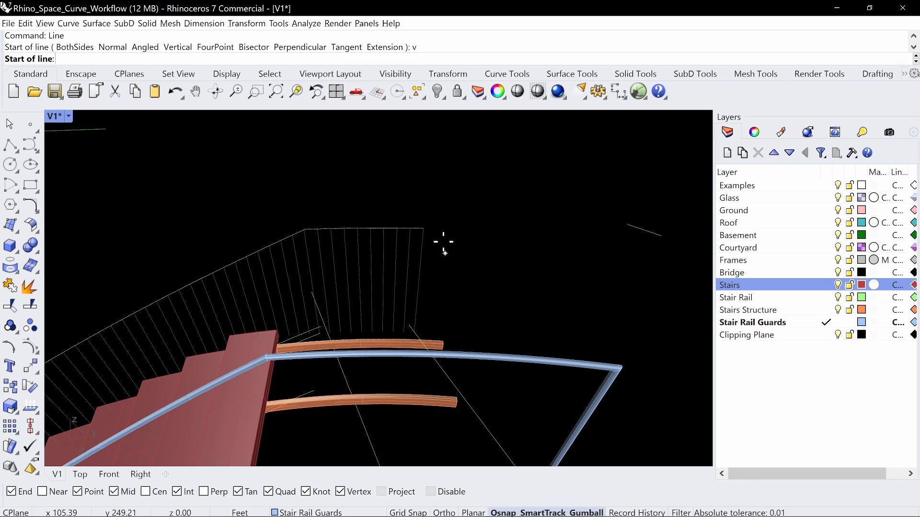
{"action": "right_click_drag", "start_coordinate": [468, 236], "coordinate": [478, 244]}
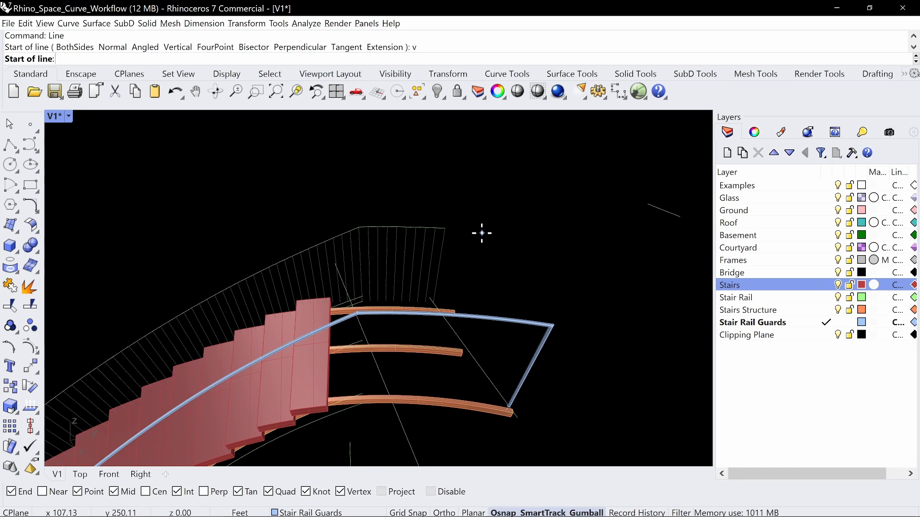
{"action": "left_click", "coordinate": [445, 229]}
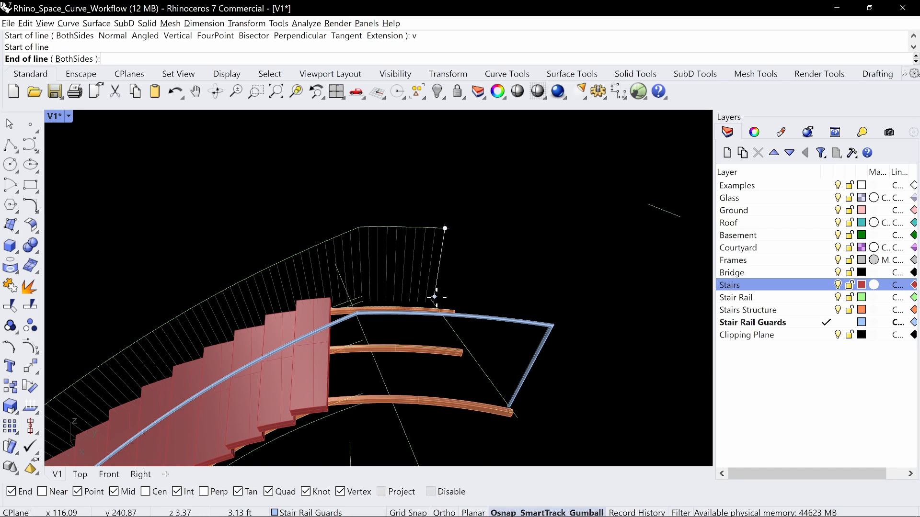
{"action": "left_click", "coordinate": [434, 298]}
- Move the new vertical line and the guard-side rail curve to the Stair Rail layer and join them
{"action": "left_click", "coordinate": [437, 280]}
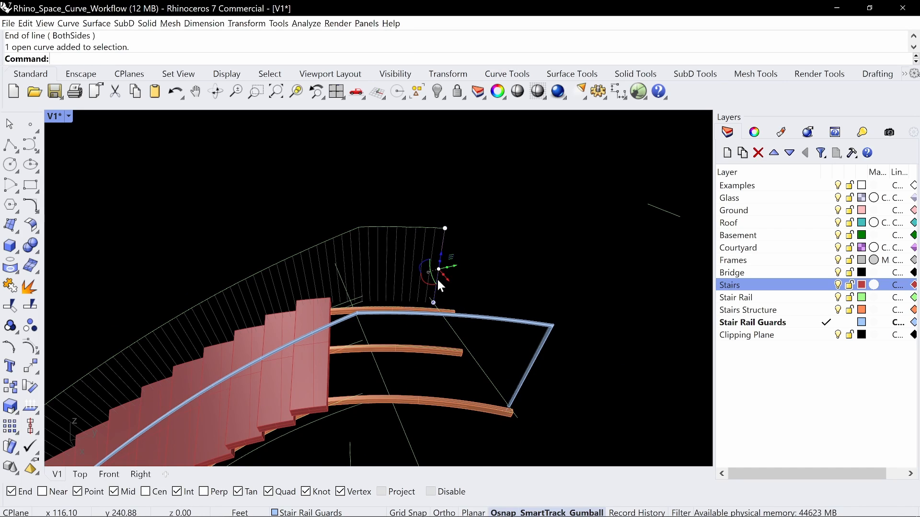
{"action": "left_click", "coordinate": [430, 229], "text": "shift"}
{"action": "left_click", "coordinate": [320, 514]}
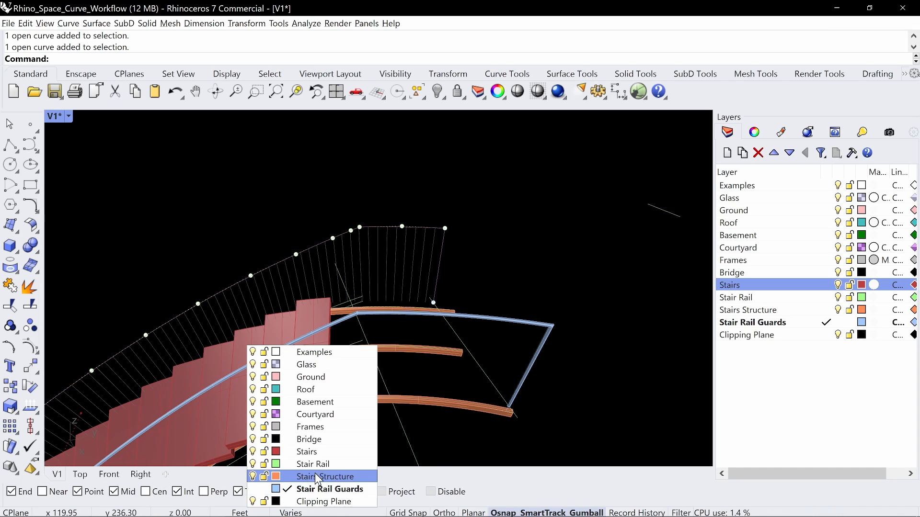
{"action": "left_click", "coordinate": [292, 464]}
{"action": "key", "text": "ctrl+j"}
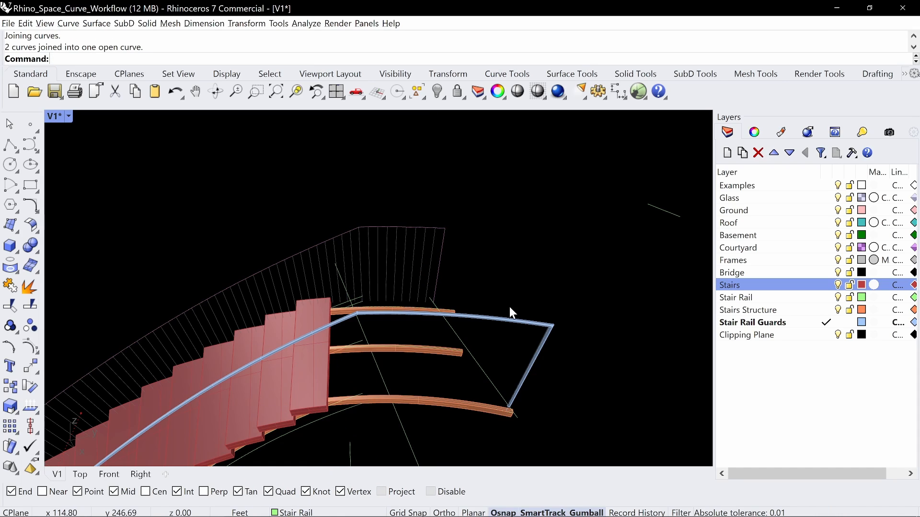
- Move the finished handrail pipe to the Stair Rail layer
{"action": "left_click", "coordinate": [513, 318], "text": "shift"}
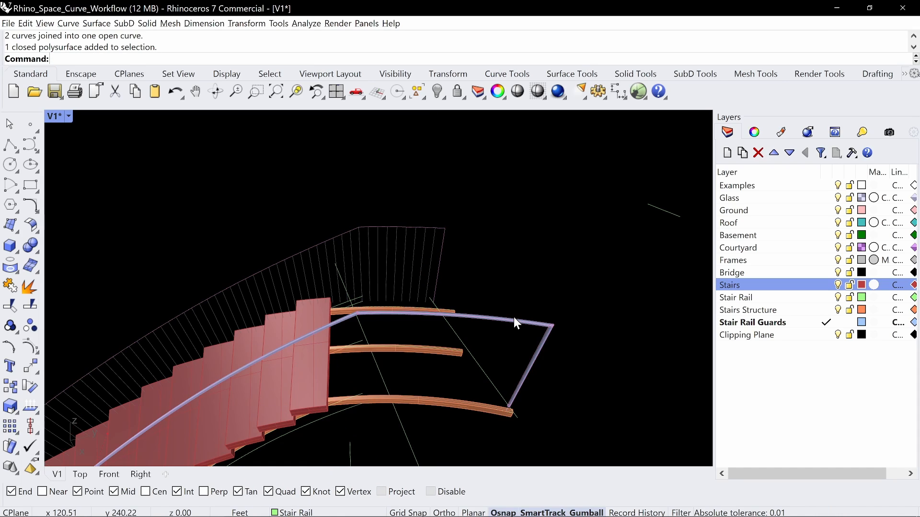
{"action": "left_click", "coordinate": [322, 513]}
{"action": "left_click", "coordinate": [325, 463]}
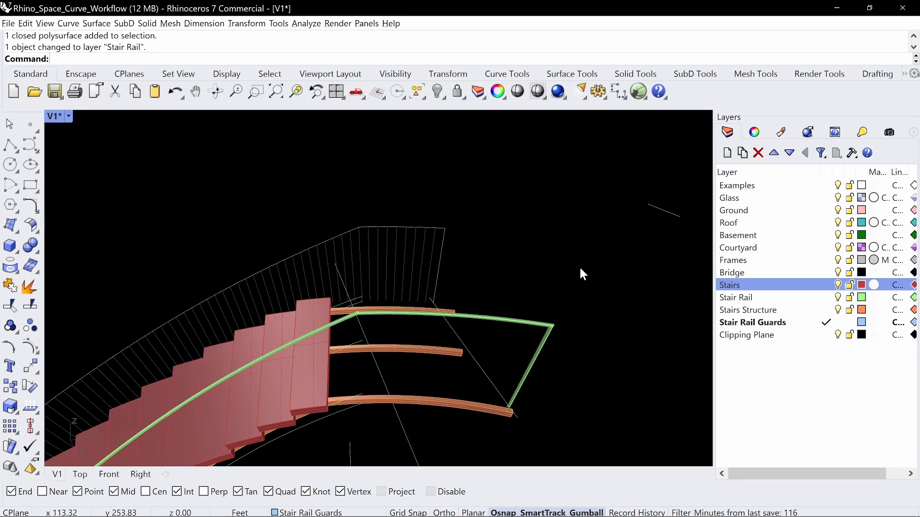
- Make Stair Rail the current layer and pipe the joined guard-side rail curve with the same 1" diameter
{"action": "left_click", "coordinate": [445, 229]}
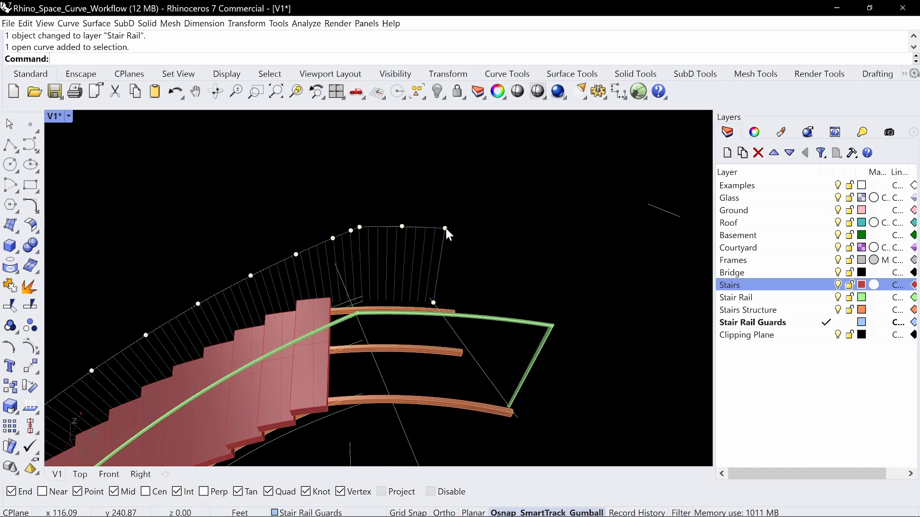
{"action": "double_click", "coordinate": [804, 298]}
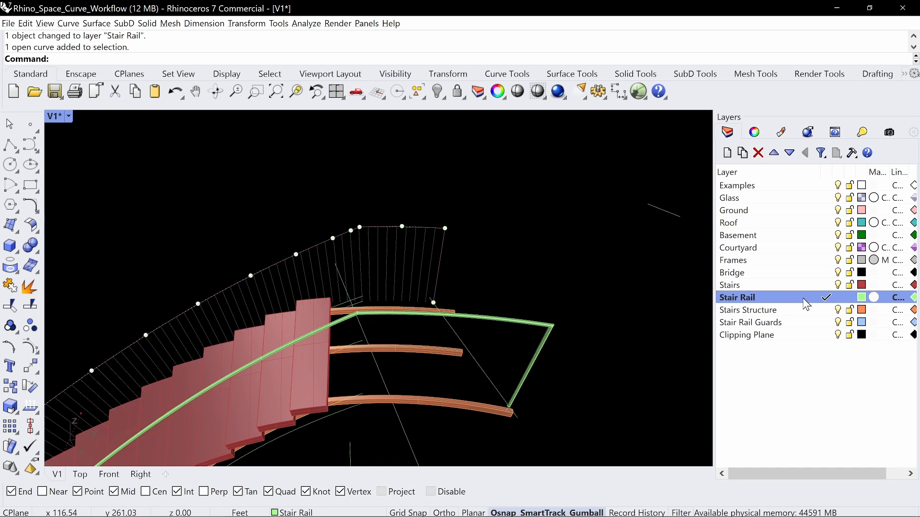
{"action": "key", "text": "Return"}
{"action": "key", "text": "Return"}
{"action": "key", "text": "Return"}
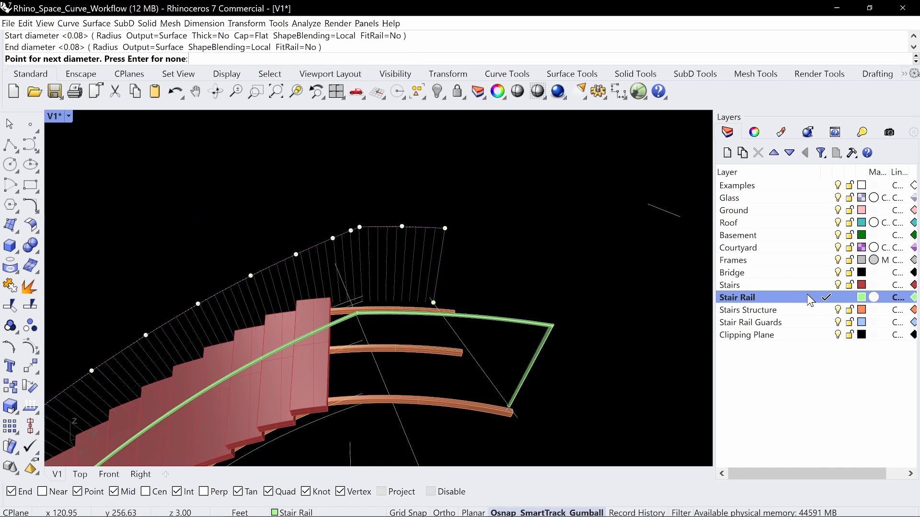
{"action": "key", "text": "Return"}
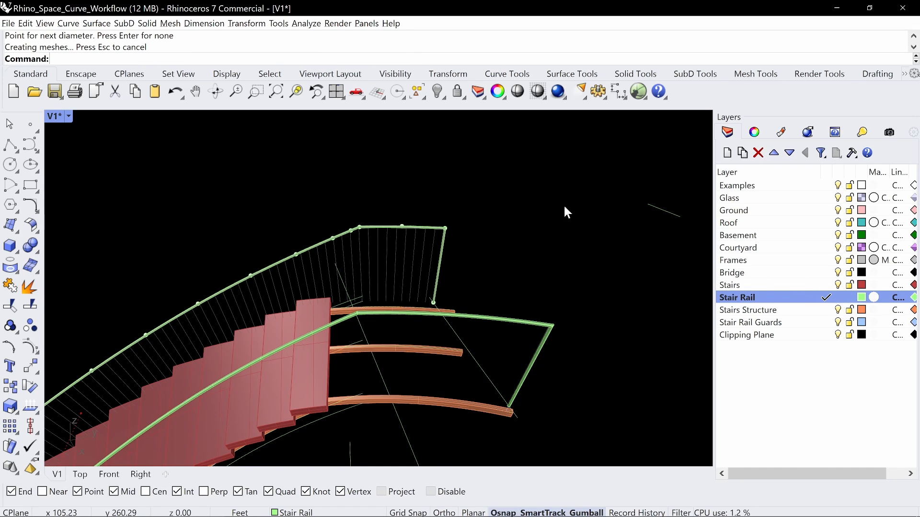
- Select the objects on the Stair Rail Guards layer and make that layer current
{"action": "right_click_drag", "start_coordinate": [535, 205], "coordinate": [612, 283]}
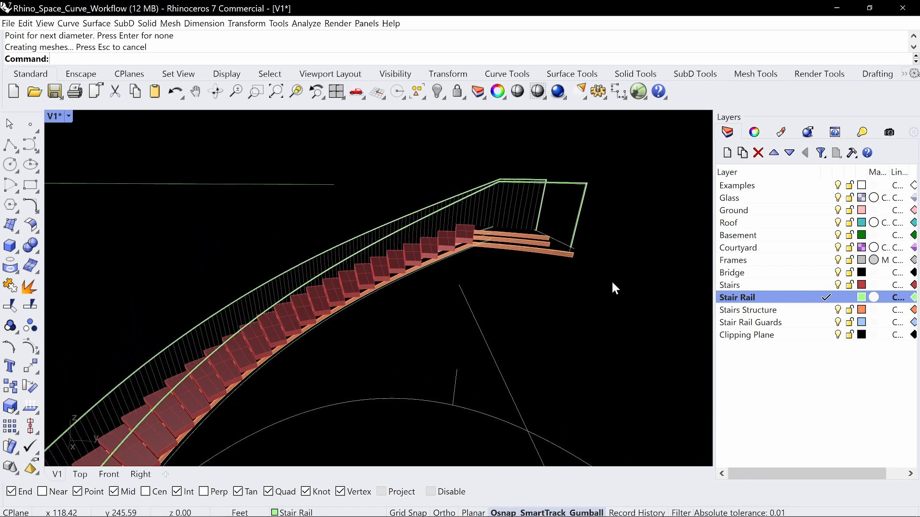
{"action": "left_click", "coordinate": [760, 322]}
{"action": "right_click", "coordinate": [762, 323]}
{"action": "left_click", "coordinate": [813, 246]}
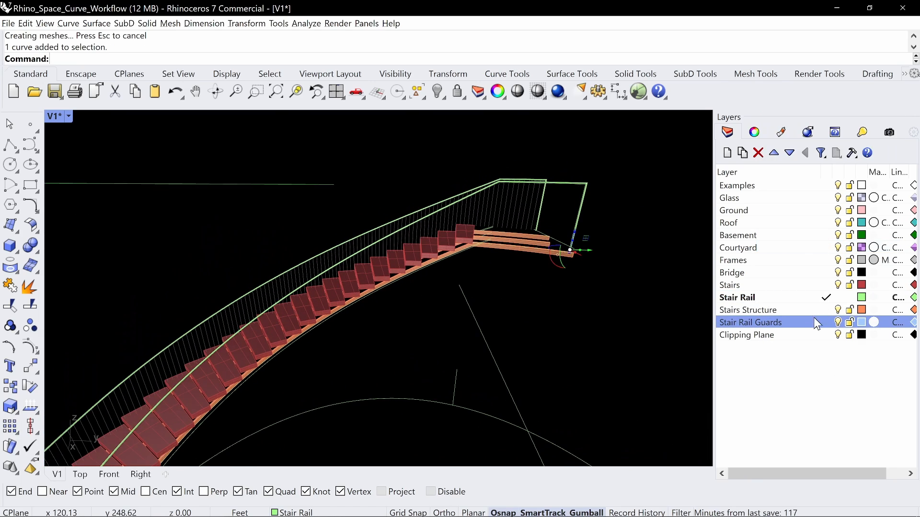
{"action": "left_click", "coordinate": [819, 323]}
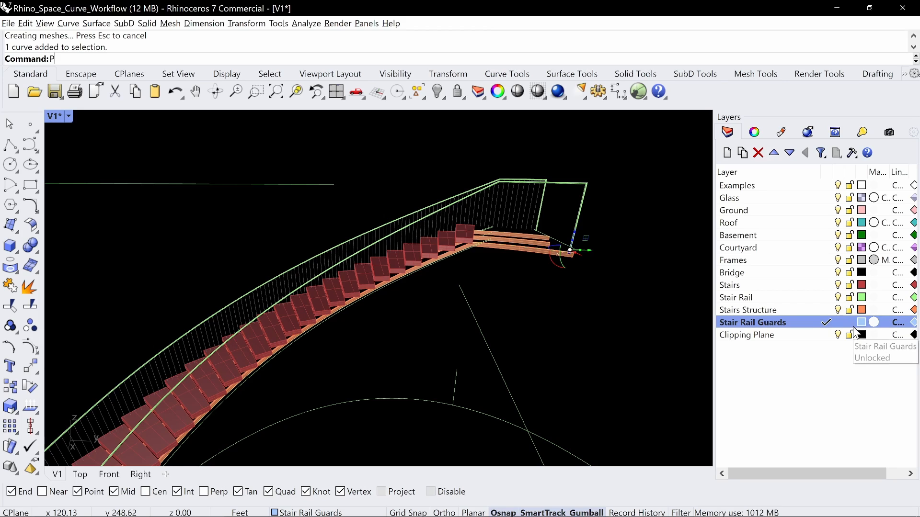
- Pipe the selected guard line at the upper landing with a 0.5" diameter along its whole length
{"action": "type", "text": "pipe"}
{"action": "key", "text": "Return"}
{"action": "type", "text": "d"}
{"action": "key", "text": "Return"}
{"action": "type", "text": "."}
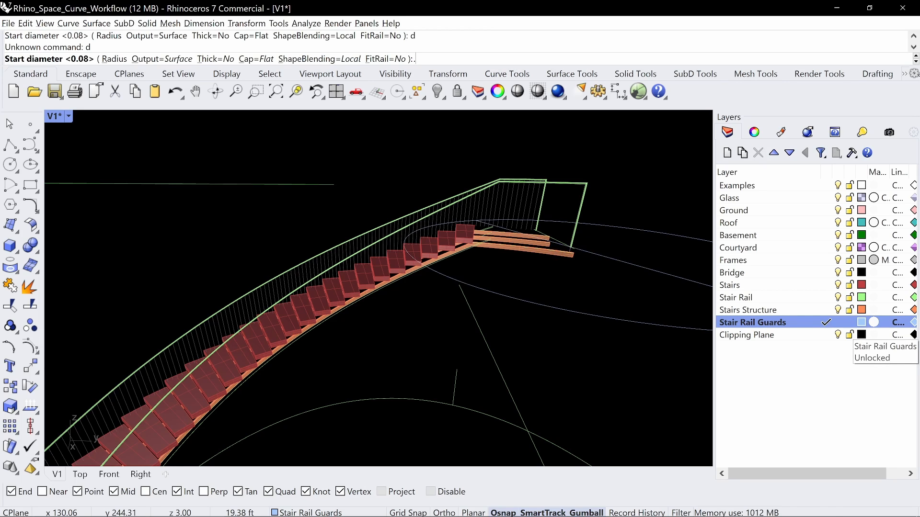
{"action": "type", "text": "5\""}
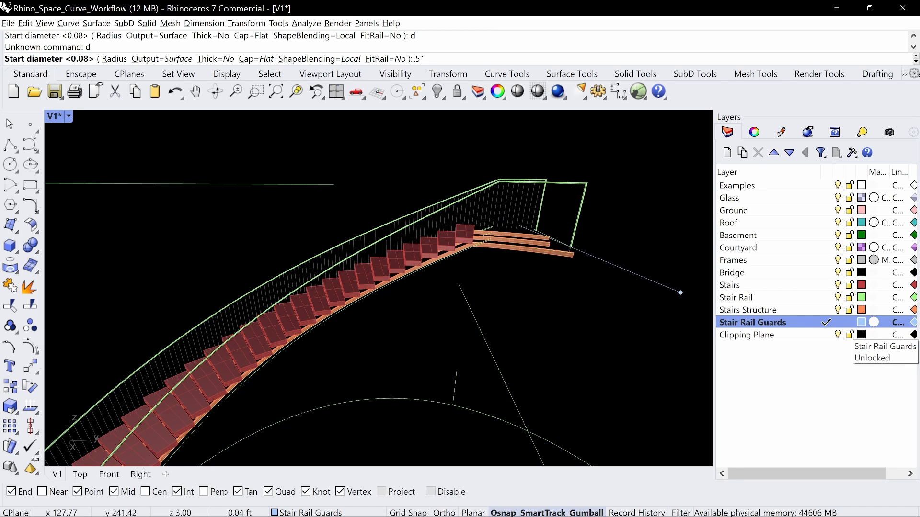
{"action": "key", "text": "Return"}
{"action": "key", "text": "Return"}
{"action": "key", "text": "Return"}
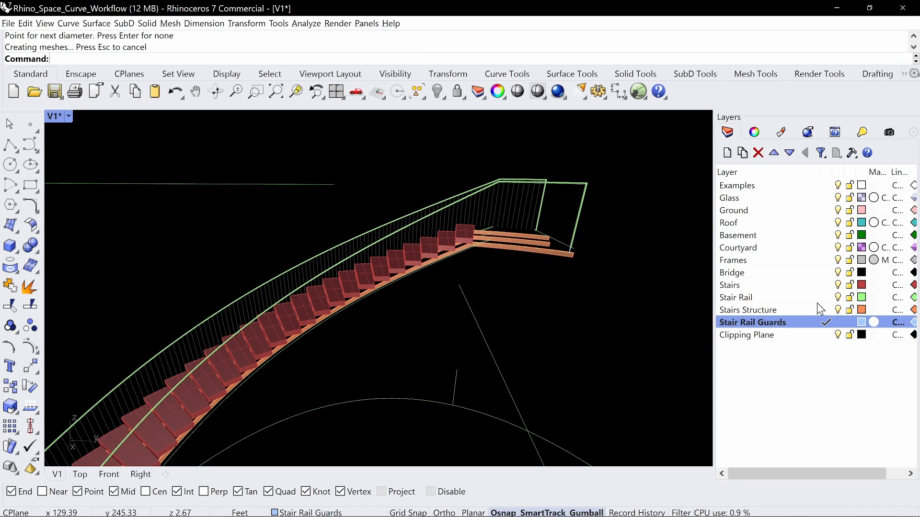
- Unlock all locked objects so the remaining vertical guard lines can be selected
{"action": "right_click", "coordinate": [759, 321]}
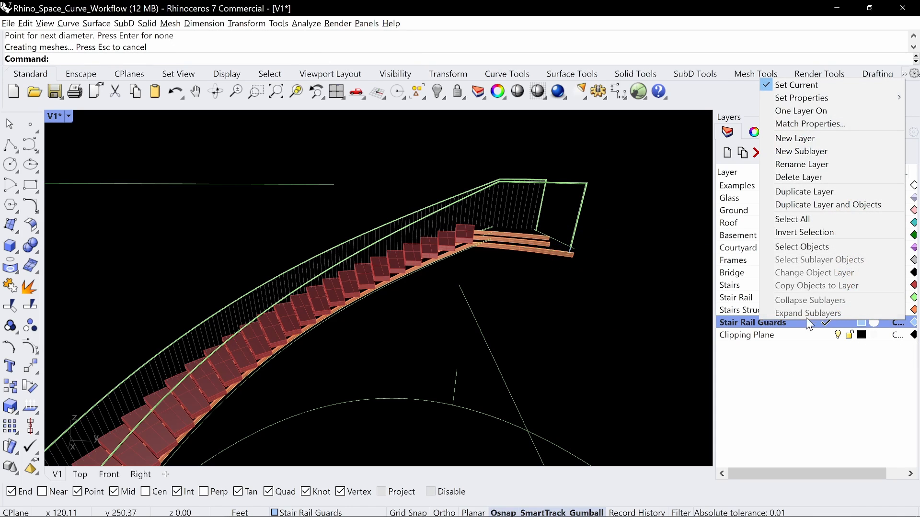
{"action": "right_click_drag", "start_coordinate": [521, 190], "coordinate": [545, 261]}
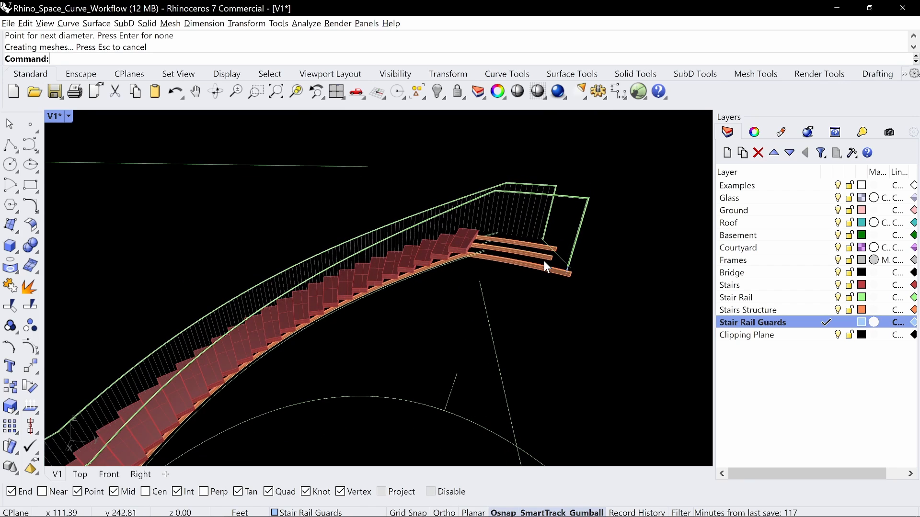
{"action": "type", "text": "Unlock"}
{"action": "key", "text": "Return"}
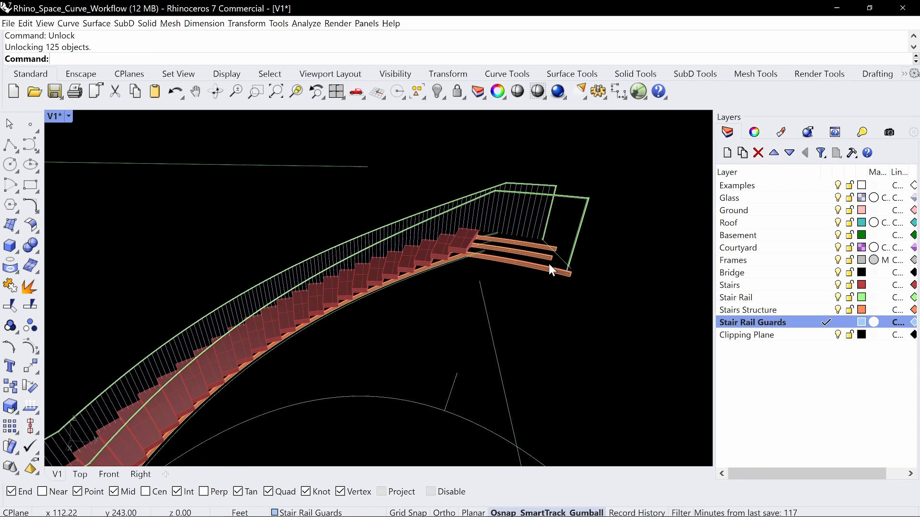
{"action": "scroll", "coordinate": [318, 319], "scroll_direction": "down", "scroll_amount": 5}
{"action": "right_click_drag", "start_coordinate": [318, 319], "coordinate": [427, 312]}
{"action": "right_click", "coordinate": [427, 312]}
- Draw a horizontal cutting plane from the lower outer corner of the bottom tread, extending past the last guard lines
{"action": "scroll", "coordinate": [496, 348], "scroll_direction": "up", "scroll_amount": 12}
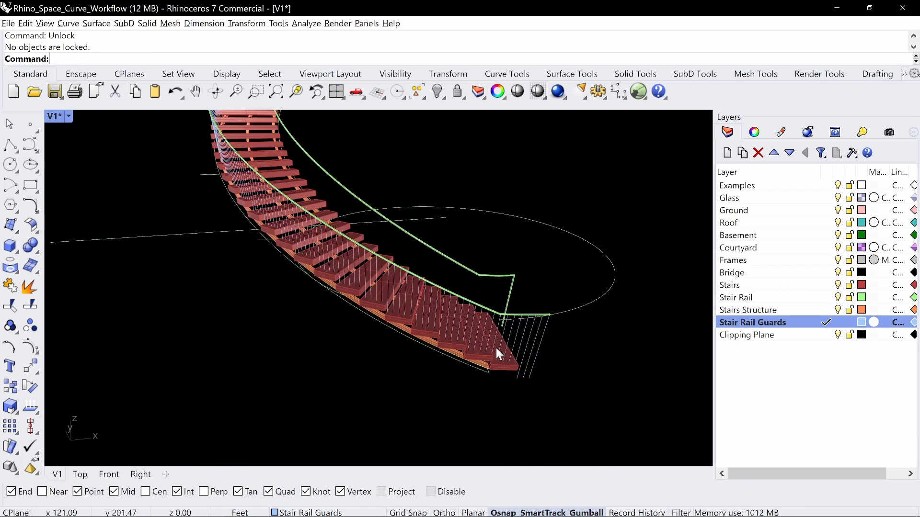
{"action": "right_click_drag", "start_coordinate": [517, 381], "coordinate": [505, 369]}
{"action": "type", "text": "Plane"}
{"action": "key", "text": "Return"}
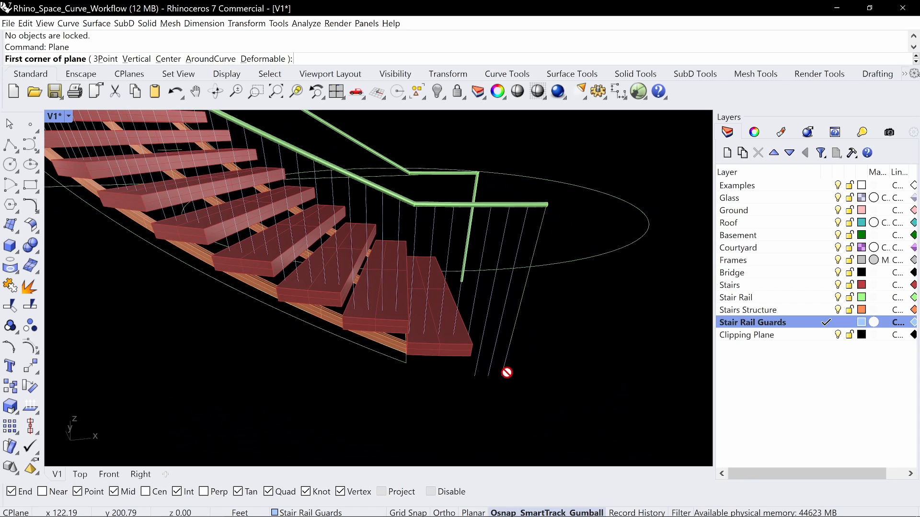
{"action": "left_click", "coordinate": [471, 356]}
{"action": "left_click", "coordinate": [632, 267]}
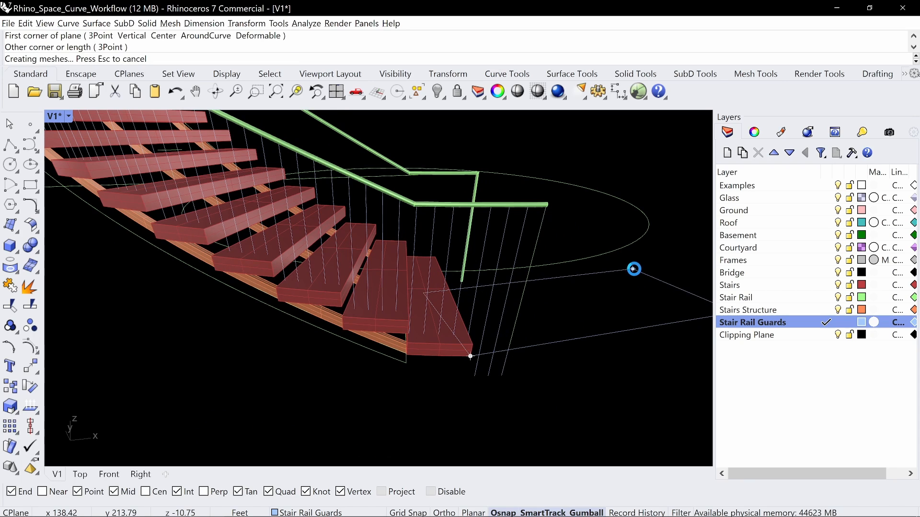
- Trim the three end guard lines below the horizontal plane and delete the plane
{"action": "right_click_drag", "start_coordinate": [633, 267], "coordinate": [525, 331]}
{"action": "scroll", "coordinate": [525, 330], "scroll_direction": "up", "scroll_amount": 3}
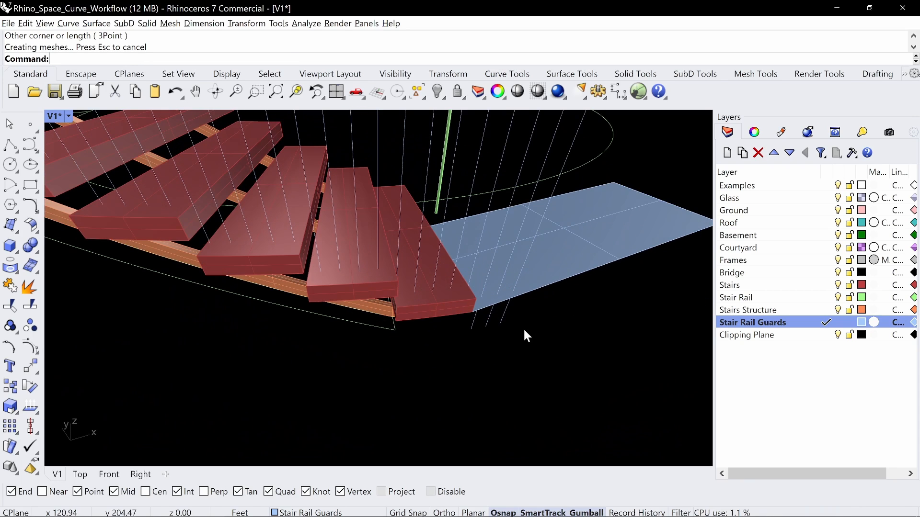
{"action": "type", "text": "Trim"}
{"action": "key", "text": "Return"}
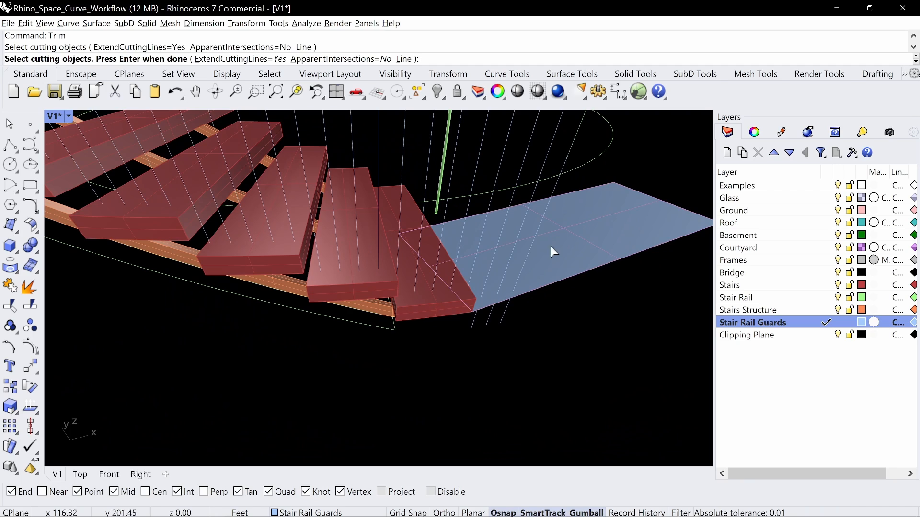
{"action": "key", "text": "Return"}
{"action": "left_click", "coordinate": [502, 318]}
{"action": "left_click", "coordinate": [488, 318]}
{"action": "left_click", "coordinate": [475, 322]}
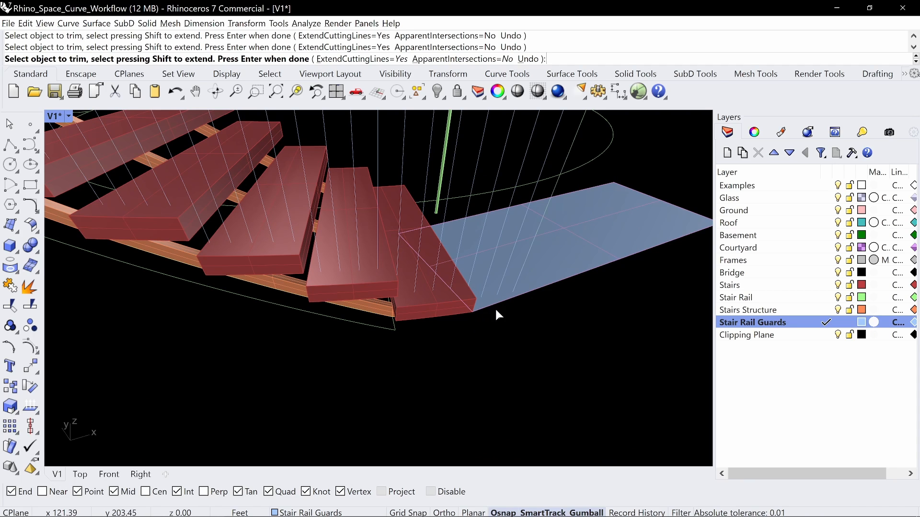
{"action": "key", "text": "Return"}
{"action": "left_click", "coordinate": [545, 259]}
{"action": "key", "text": "Delete"}
- Select all objects on the Stair Rail Guards layer and try piping the curves with a 0.5" diameter
{"action": "scroll", "coordinate": [556, 271], "scroll_direction": "down", "scroll_amount": 6}
{"action": "right_click_drag", "start_coordinate": [565, 281], "coordinate": [460, 347]}
{"action": "right_click", "coordinate": [774, 317]}
{"action": "left_click", "coordinate": [816, 244]}
{"action": "type", "text": "P"}
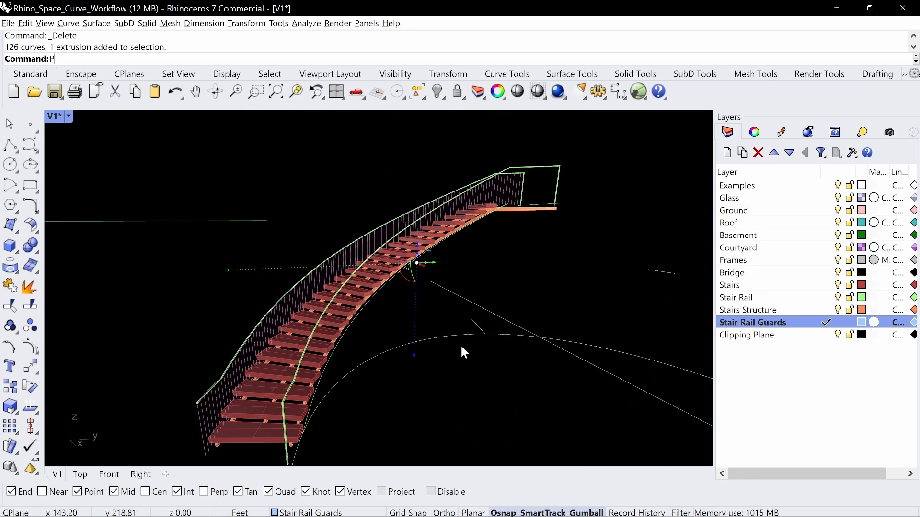
{"action": "type", "text": "ipe"}
{"action": "key", "text": "Return"}
{"action": "type", "text": "d"}
{"action": "key", "text": "Return"}
{"action": "key", "text": "Return"}
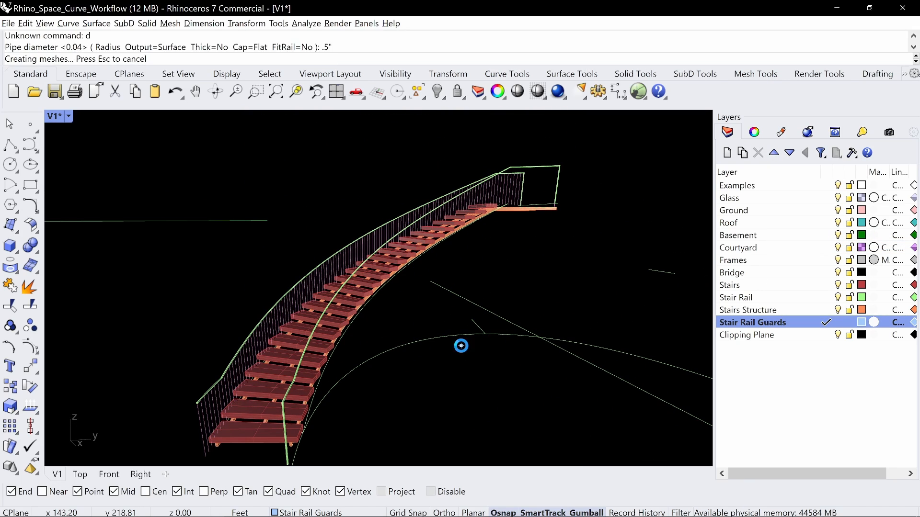
{"action": "key", "text": "Return"}
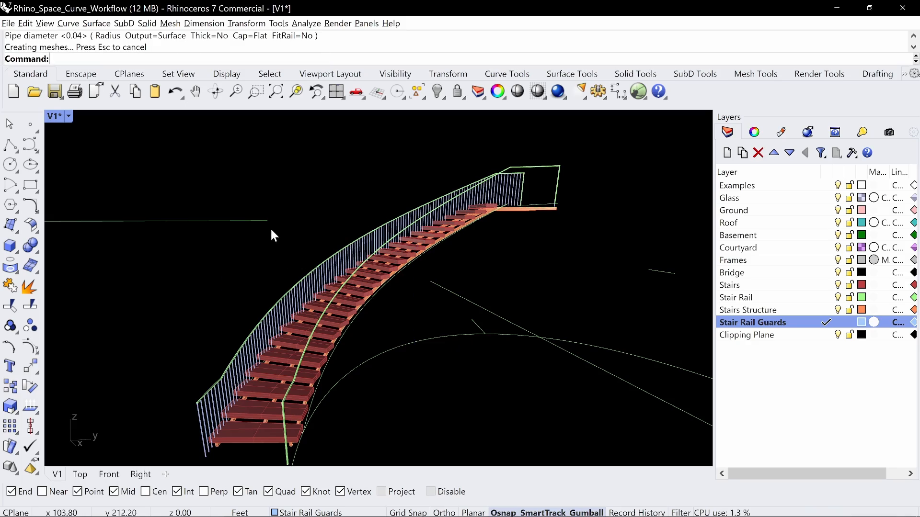
- Undo the 0.5" pipes along the vertical guard lines
{"action": "right_click_drag", "start_coordinate": [273, 230], "coordinate": [299, 235]}
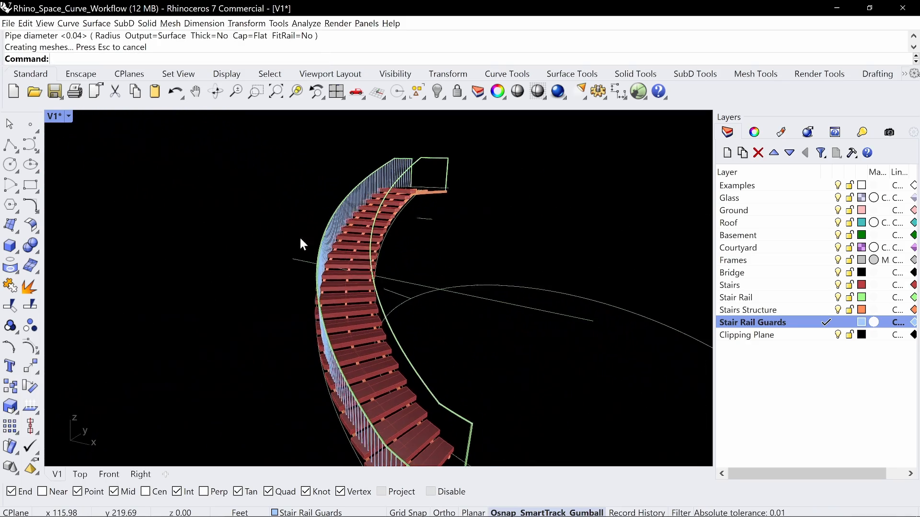
{"action": "key", "text": "ctrl+z"}
{"action": "right_click_drag", "start_coordinate": [415, 267], "coordinate": [403, 274]}
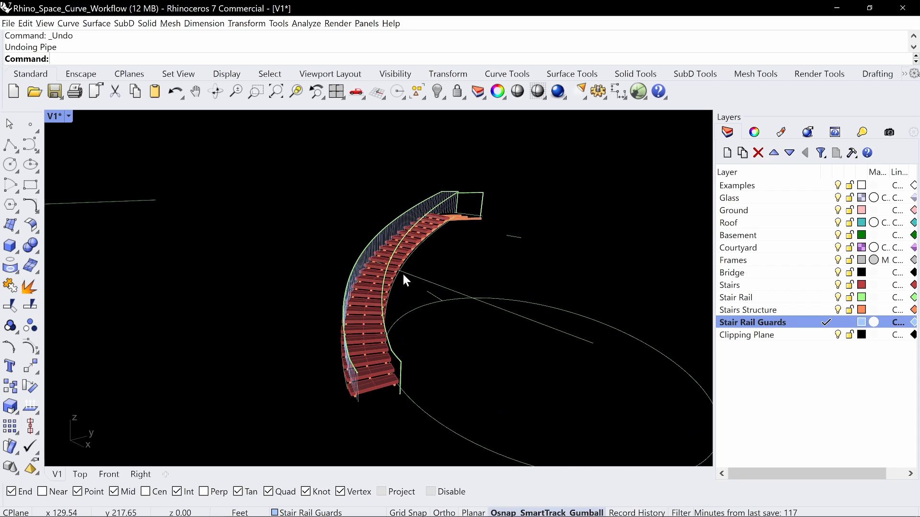
- Select all objects on the Stair Rail Guards layer and pipe the curves with a 0.25" diameter
{"action": "right_click", "coordinate": [733, 326]}
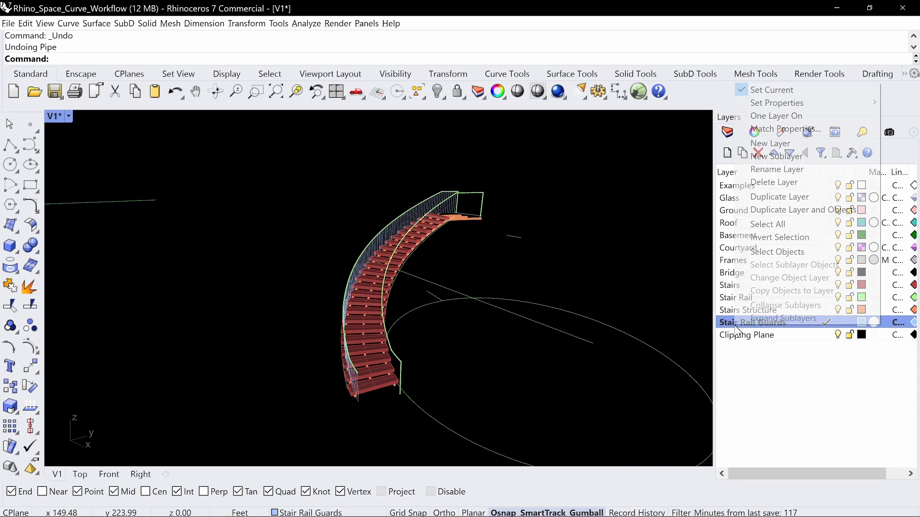
{"action": "left_click", "coordinate": [783, 253]}
{"action": "right_click_drag", "start_coordinate": [660, 278], "coordinate": [445, 271]}
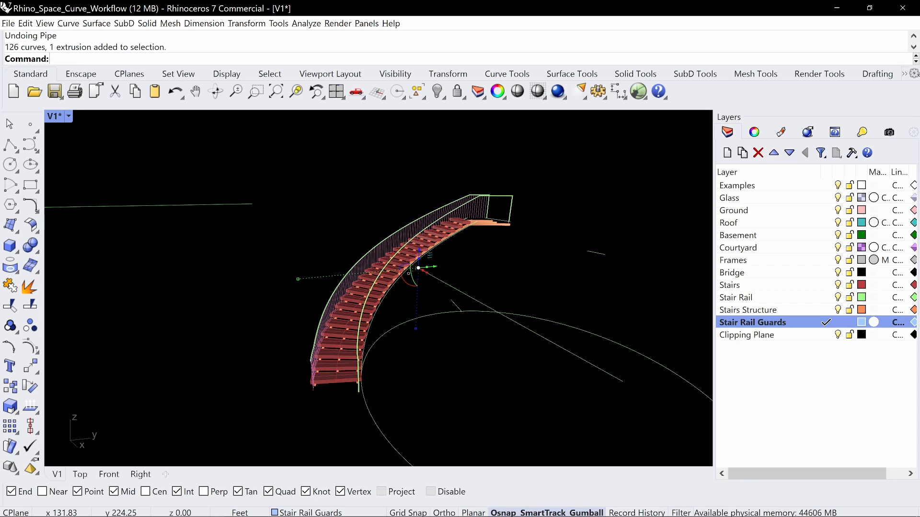
{"action": "type", "text": "Pipe"}
{"action": "key", "text": "Return"}
{"action": "type", "text": "d"}
{"action": "key", "text": "Return"}
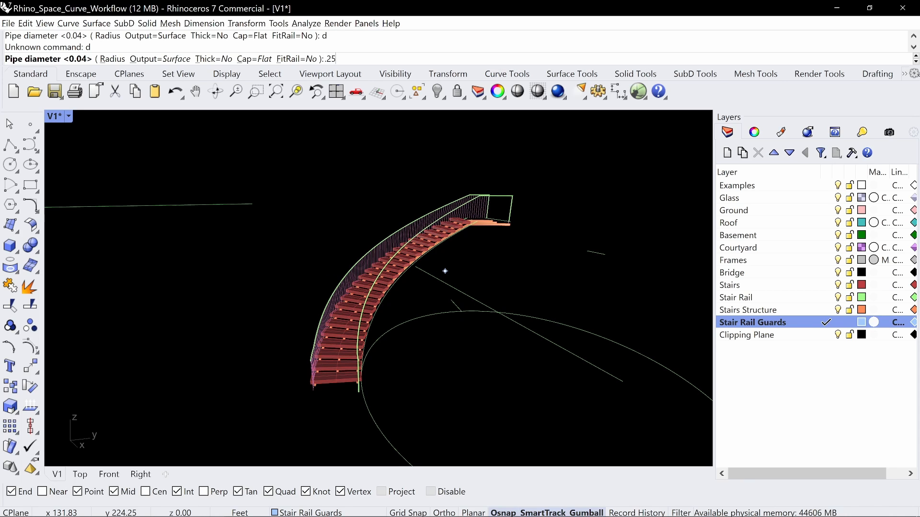
{"action": "type", "text": ".25"}
{"action": "key", "text": "Return"}
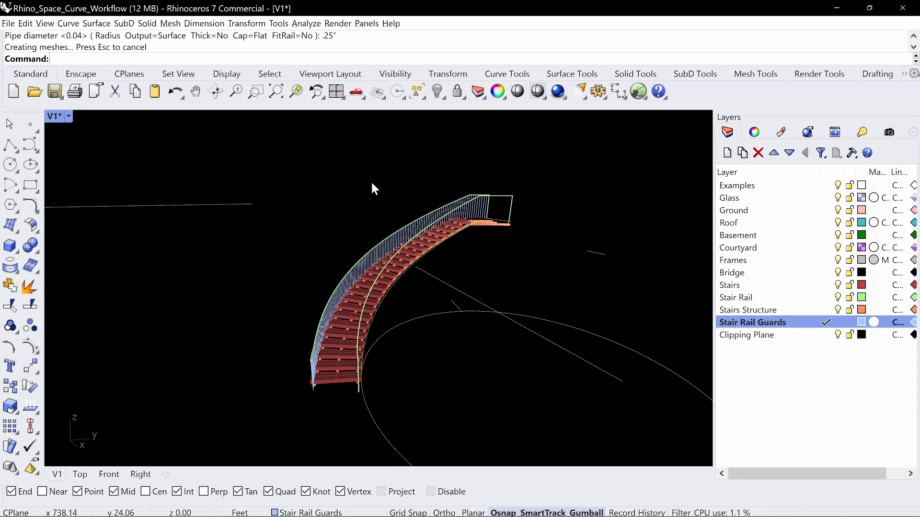
- Unisolate the staircase so the rest of the building model is shown
{"action": "right_click_drag", "start_coordinate": [374, 188], "coordinate": [396, 332]}
{"action": "type", "text": "Unisolate"}
{"action": "key", "text": "Return"}
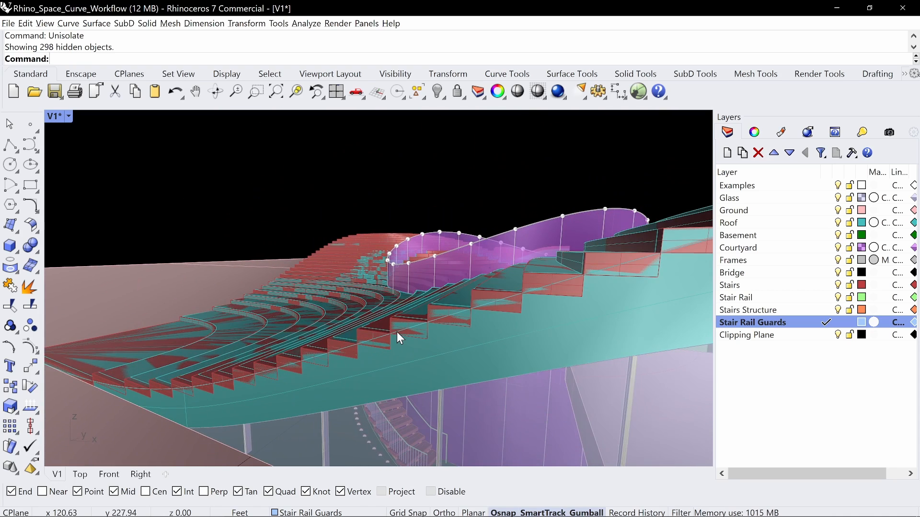
- Select all curves in the model and hide them
{"action": "type", "text": "SelCrv"}
{"action": "key", "text": "Return"}
{"action": "type", "text": "Hide"}
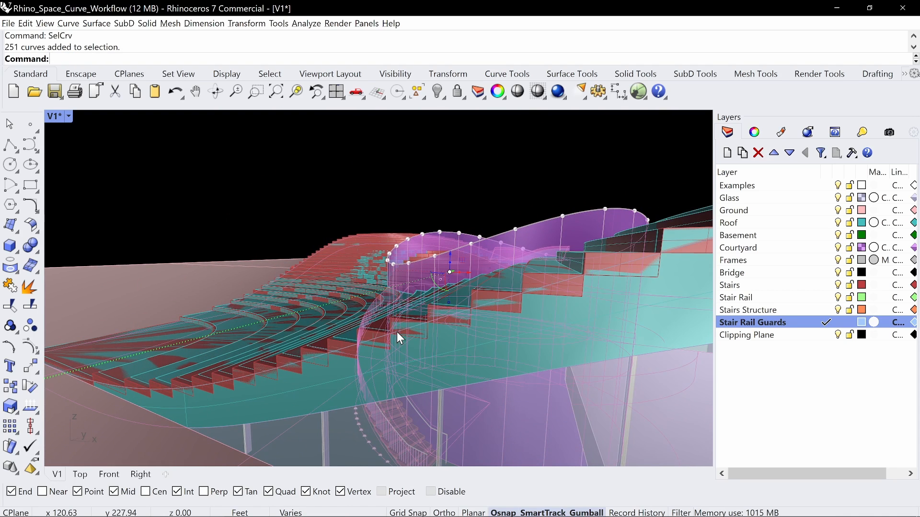
{"action": "key", "text": "Return"}
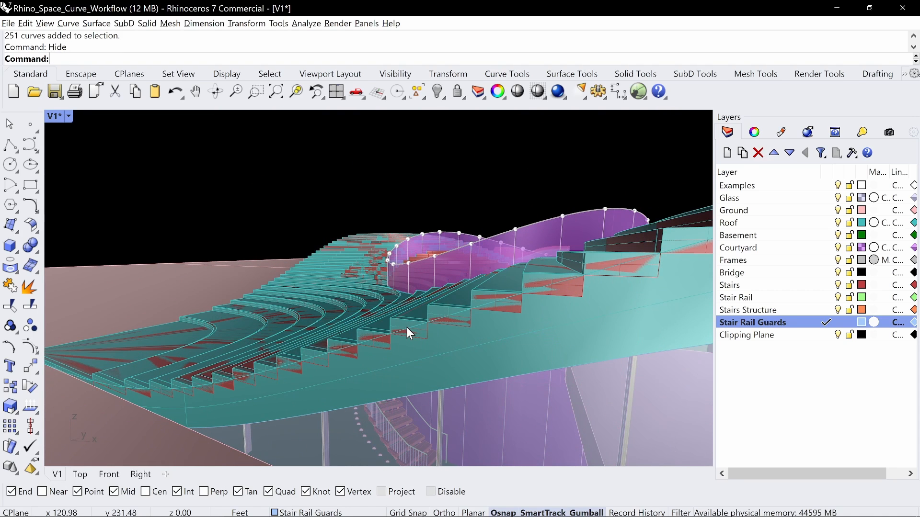
{"action": "left_click", "coordinate": [406, 327]}
{"action": "key", "text": "Escape"}
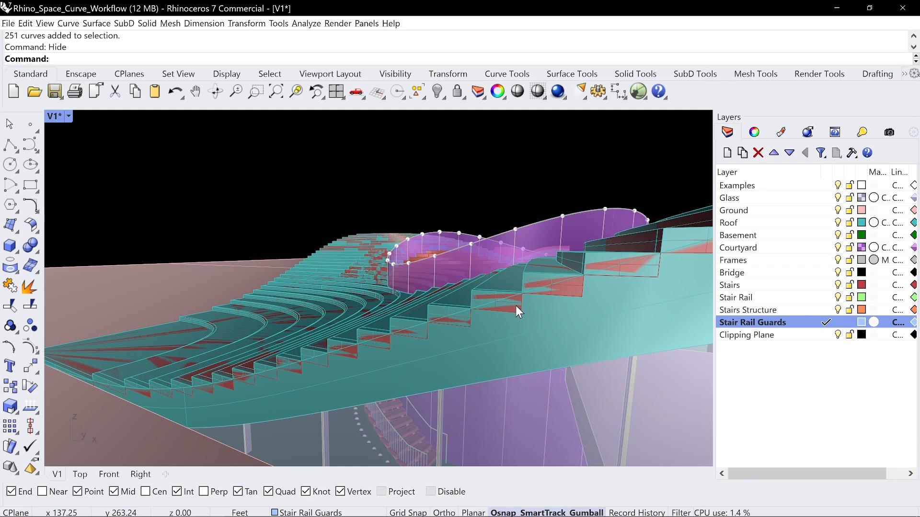
- Select all point objects, including those along the courtyard wall's edge, and hide them
{"action": "right_click_drag", "start_coordinate": [507, 294], "coordinate": [561, 371]}
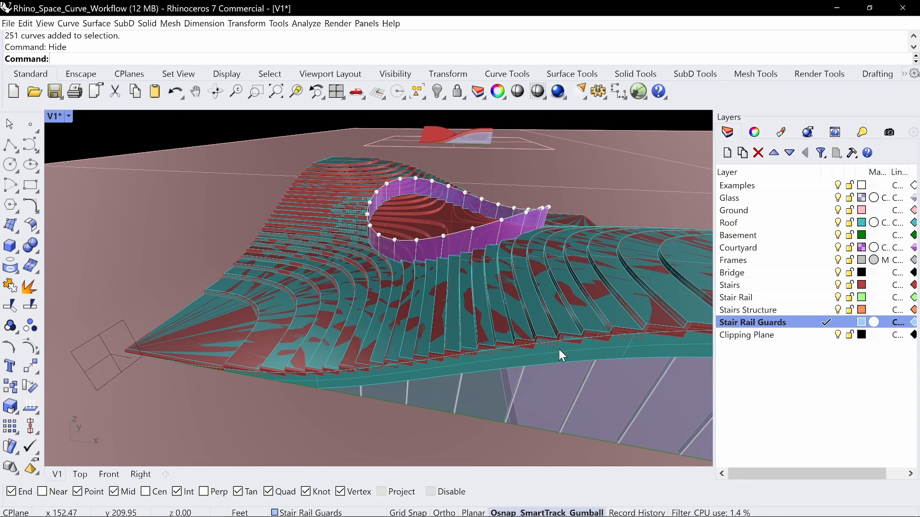
{"action": "type", "text": "SelPt"}
{"action": "key", "text": "Return"}
{"action": "type", "text": "Hide"}
{"action": "key", "text": "Return"}
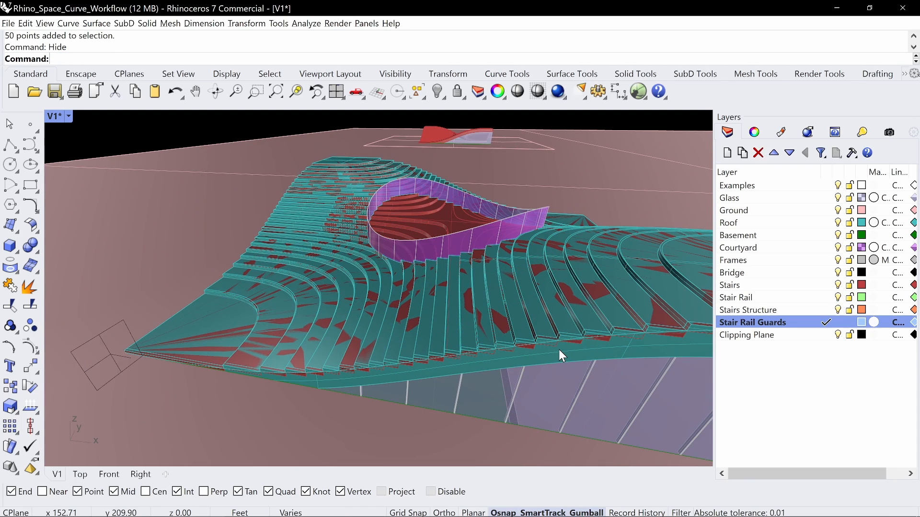
- Hide the single roof surface and the grouped red stepped polysurfaces that overlap the teal roof
{"action": "left_click", "coordinate": [549, 350]}
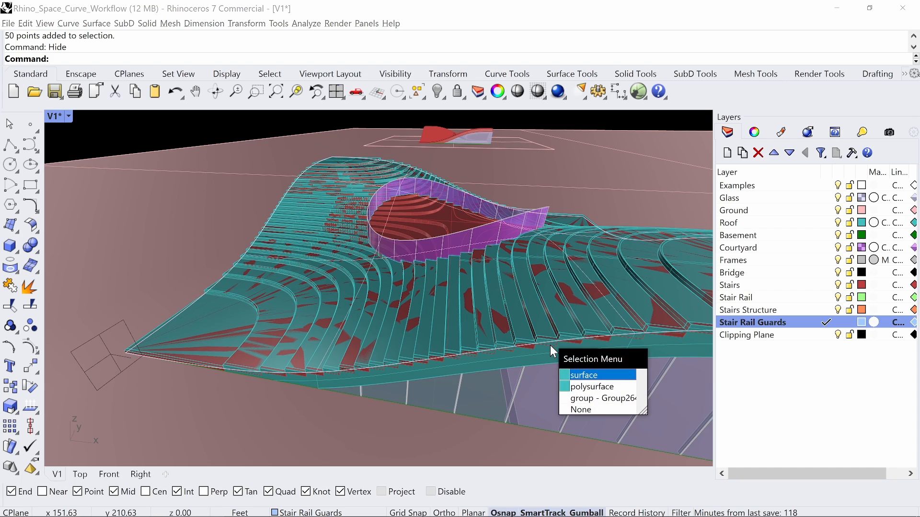
{"action": "key", "text": "Return"}
{"action": "key", "text": "Return"}
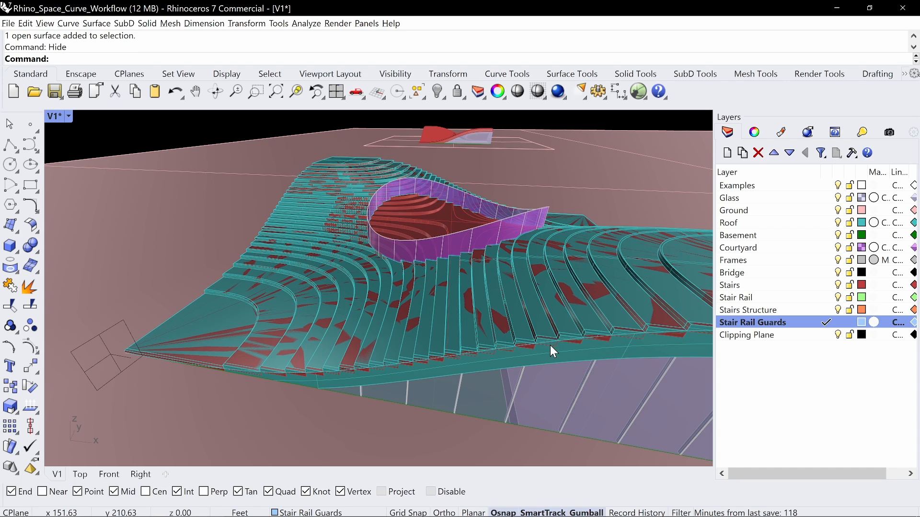
{"action": "left_click", "coordinate": [550, 345]}
{"action": "left_click", "coordinate": [596, 389]}
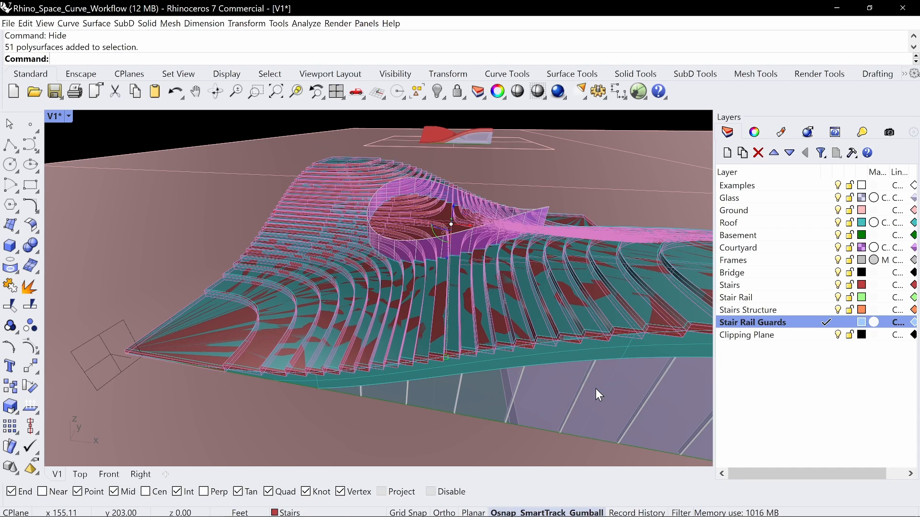
{"action": "key", "text": "Return"}
- Examine the building from outside and beneath the roof, closing in on the staircase rails and guards beside the courtyard
{"action": "right_click_drag", "start_coordinate": [596, 389], "coordinate": [487, 344]}
{"action": "scroll", "coordinate": [486, 344], "scroll_direction": "down", "scroll_amount": 15}
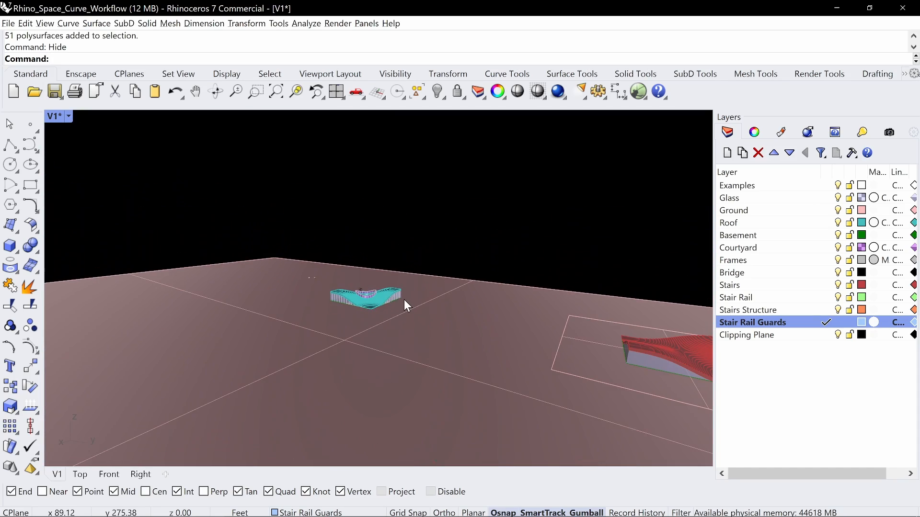
{"action": "scroll", "coordinate": [582, 349], "scroll_direction": "up", "scroll_amount": 8}
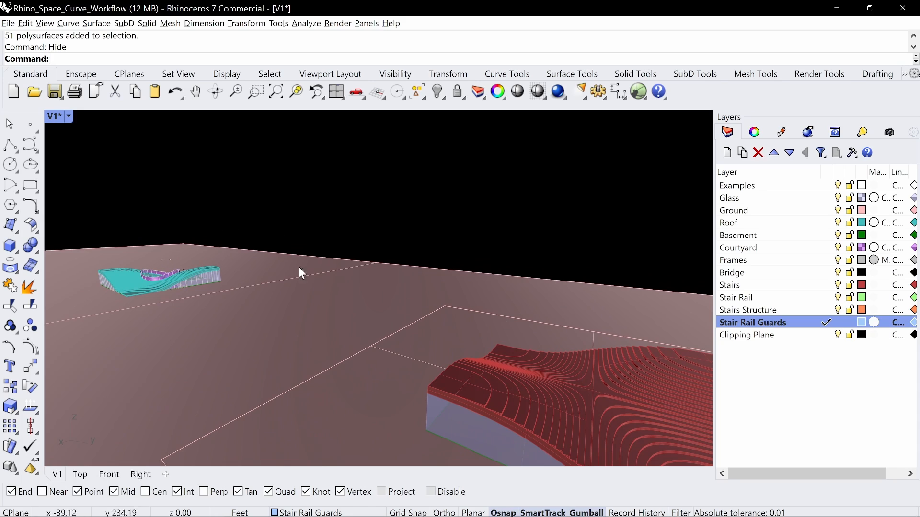
{"action": "right_click_drag", "start_coordinate": [462, 326], "coordinate": [230, 349]}
{"action": "key", "text": "ctrl+w"}
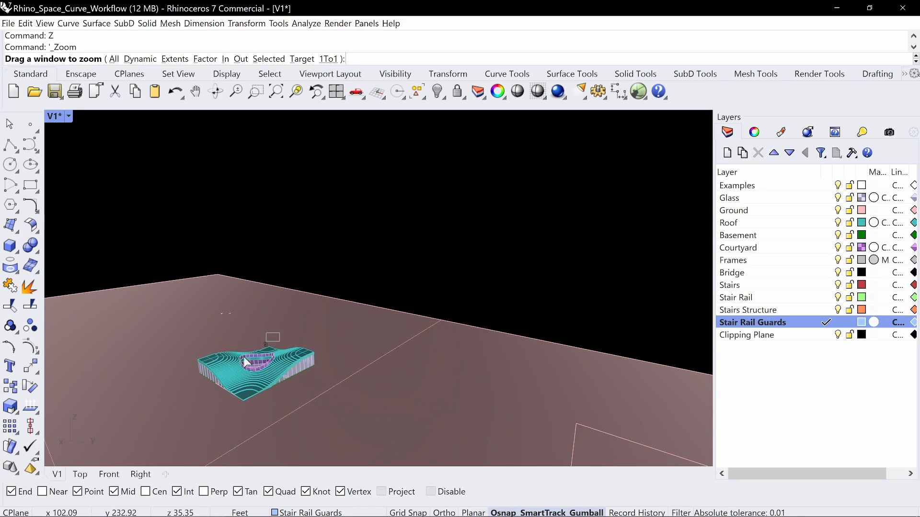
{"action": "left_click_drag", "start_coordinate": [243, 356], "coordinate": [290, 354]}
{"action": "right_click_drag", "start_coordinate": [290, 353], "coordinate": [333, 300]}
{"action": "mouse_move", "coordinate": [490, 335]}
{"action": "right_mouse_down", "text": "shift"}
{"action": "mouse_move", "coordinate": [480, 312]}
{"action": "mouse_move", "coordinate": [515, 294]}
{"action": "mouse_move", "coordinate": [491, 289]}
{"action": "mouse_move", "coordinate": [444, 309]}
{"action": "mouse_move", "coordinate": [438, 300]}
{"action": "mouse_move", "coordinate": [478, 329]}
{"action": "right_mouse_up", "text": "shift"}
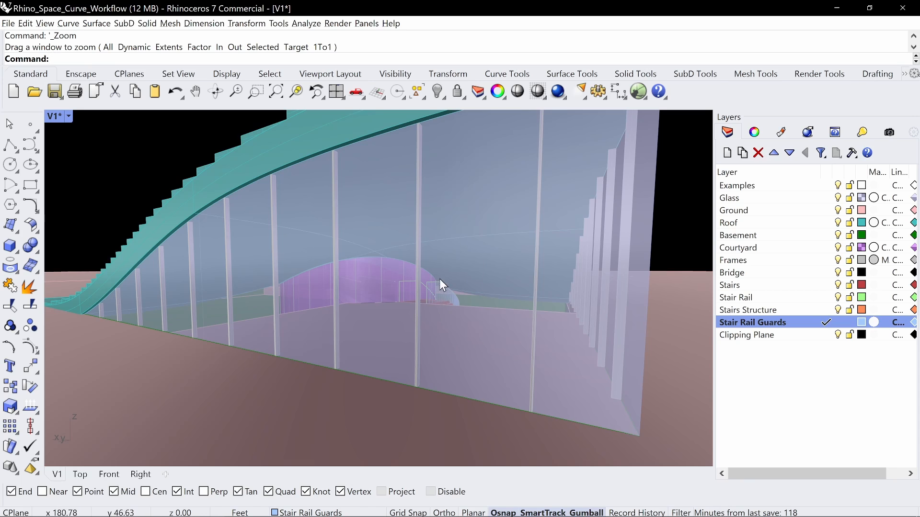
{"action": "scroll", "coordinate": [439, 279], "scroll_direction": "up", "scroll_amount": 5}
{"action": "right_click_drag", "start_coordinate": [462, 263], "coordinate": [478, 303]}
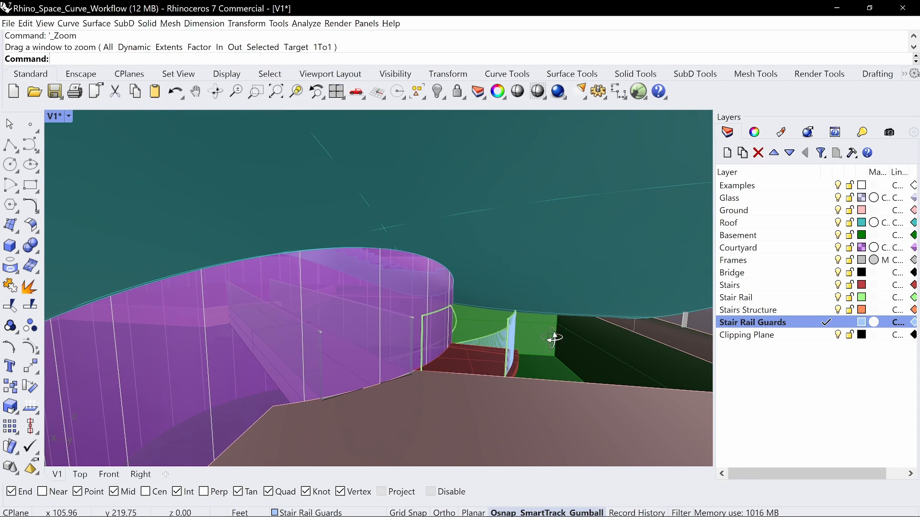
- Activate the clipping plane beside the building for view V1 and shift it so it cuts a section exposing the staircase
{"action": "scroll", "coordinate": [552, 338], "scroll_direction": "down", "scroll_amount": 10}
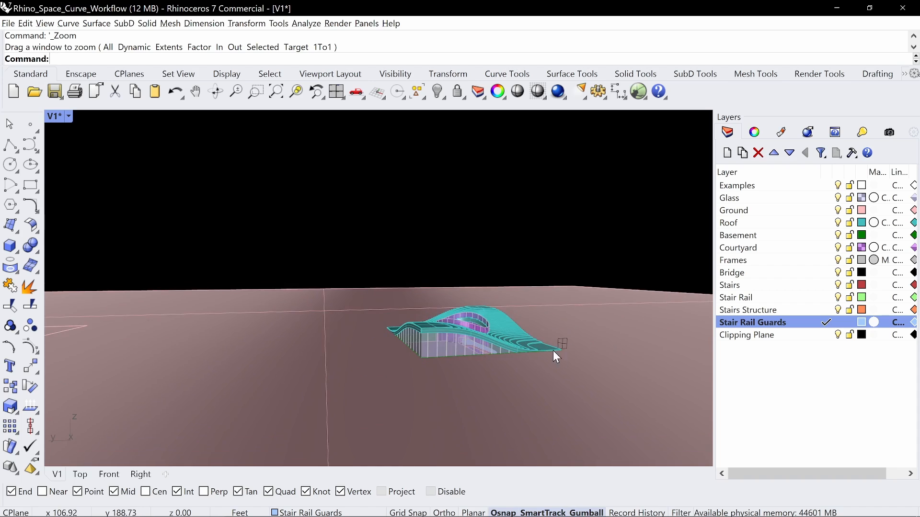
{"action": "right_click_drag", "start_coordinate": [553, 351], "coordinate": [532, 371]}
{"action": "left_click", "coordinate": [529, 362]}
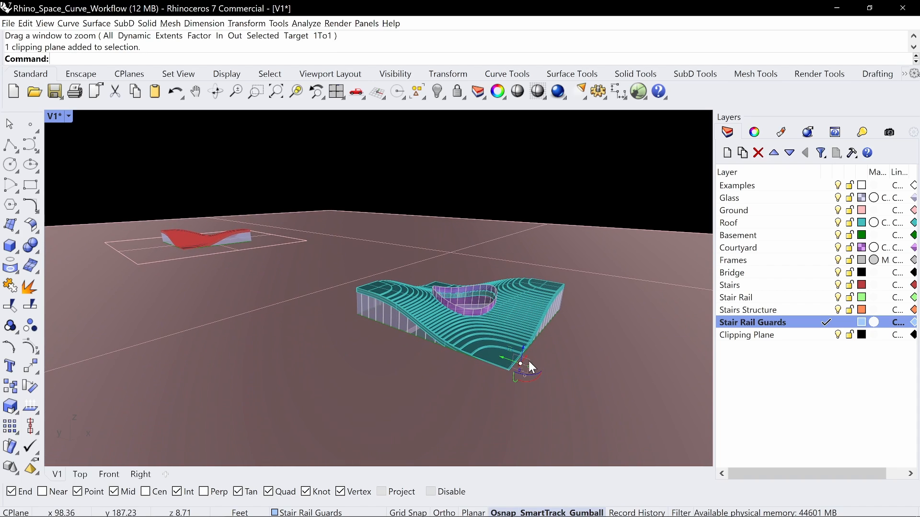
{"action": "left_click", "coordinate": [753, 133]}
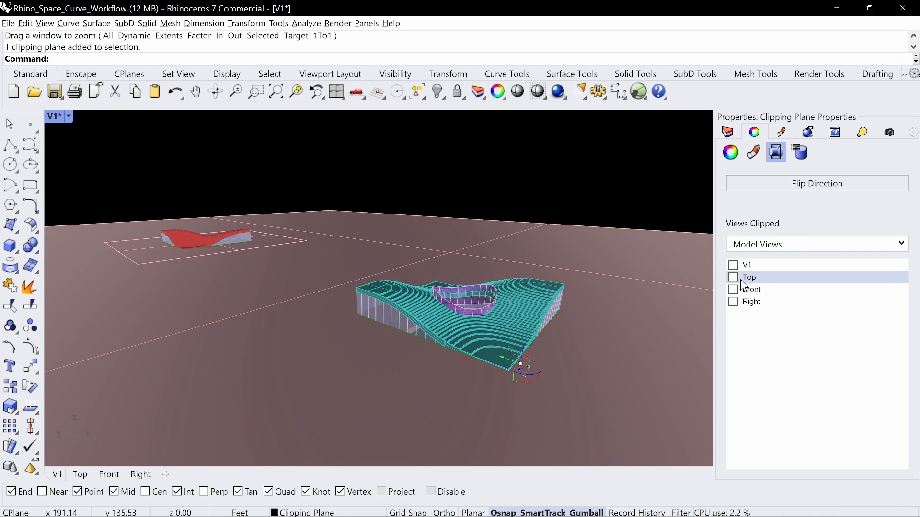
{"action": "left_click", "coordinate": [733, 265]}
{"action": "right_click_drag", "start_coordinate": [557, 386], "coordinate": [578, 325]}
{"action": "left_click_drag", "start_coordinate": [504, 314], "coordinate": [535, 314]}
{"action": "right_click_drag", "start_coordinate": [539, 315], "coordinate": [480, 309]}
- Set view V1 to Rendered display and examine the clipped section through the roof, courtyard and staircase
{"action": "left_click", "coordinate": [61, 117]}
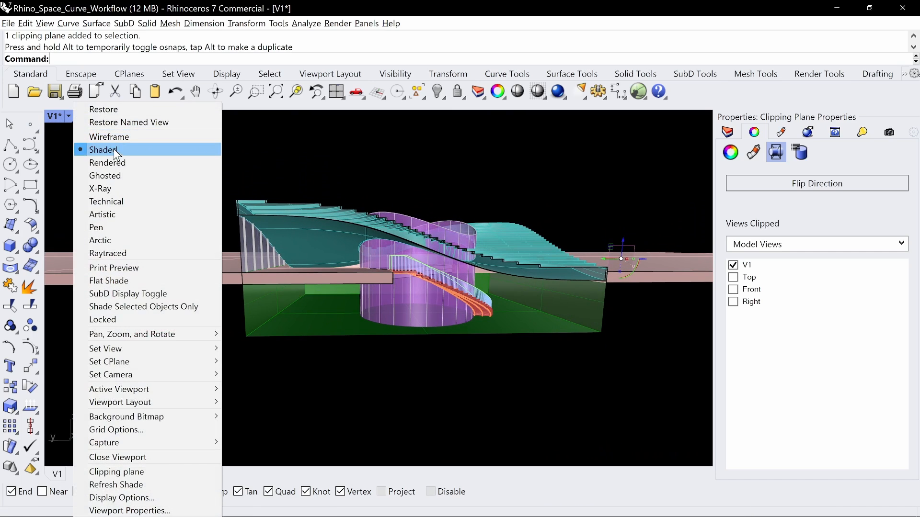
{"action": "left_click", "coordinate": [122, 161]}
{"action": "right_click_drag", "start_coordinate": [535, 304], "coordinate": [516, 302]}
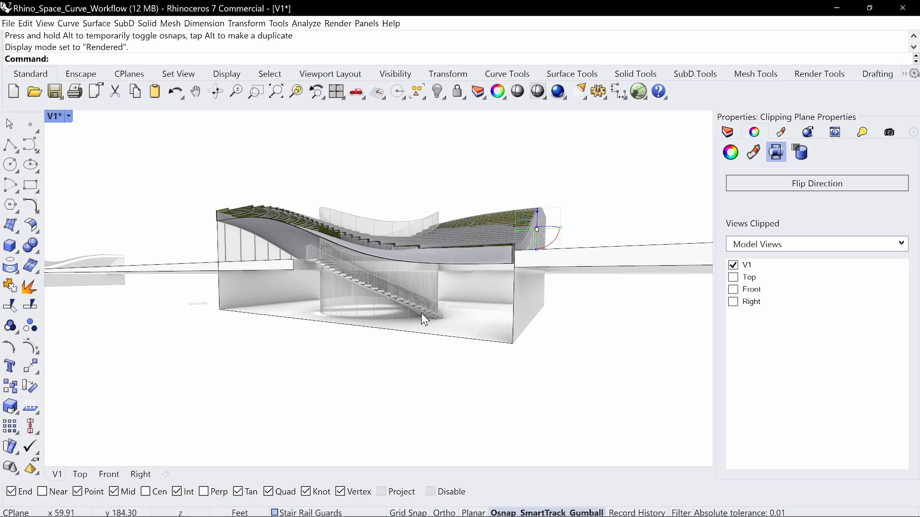
{"action": "right_click_drag", "start_coordinate": [421, 314], "coordinate": [489, 310]}
{"action": "scroll", "coordinate": [465, 299], "scroll_direction": "up", "scroll_amount": 6}
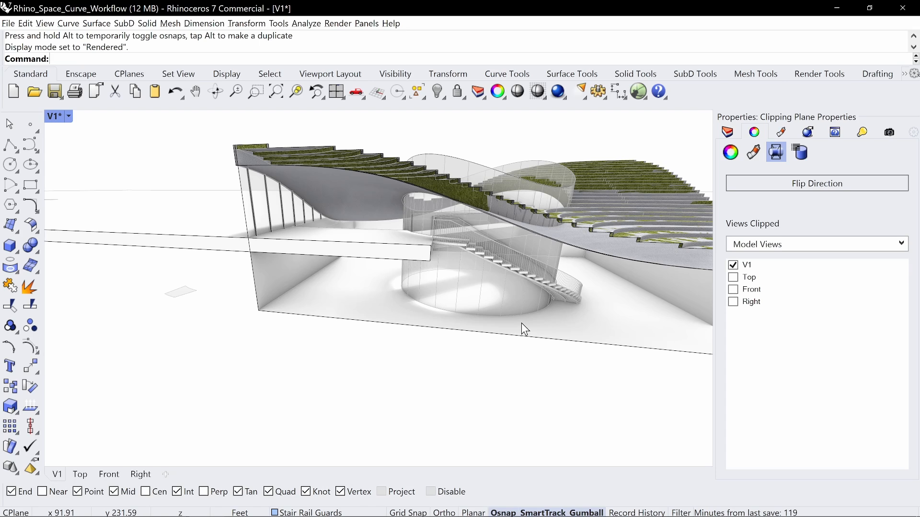
{"action": "scroll", "coordinate": [522, 323], "scroll_direction": "down", "scroll_amount": 3}
{"action": "right_click_drag", "start_coordinate": [522, 323], "coordinate": [406, 309], "text": "shift"}
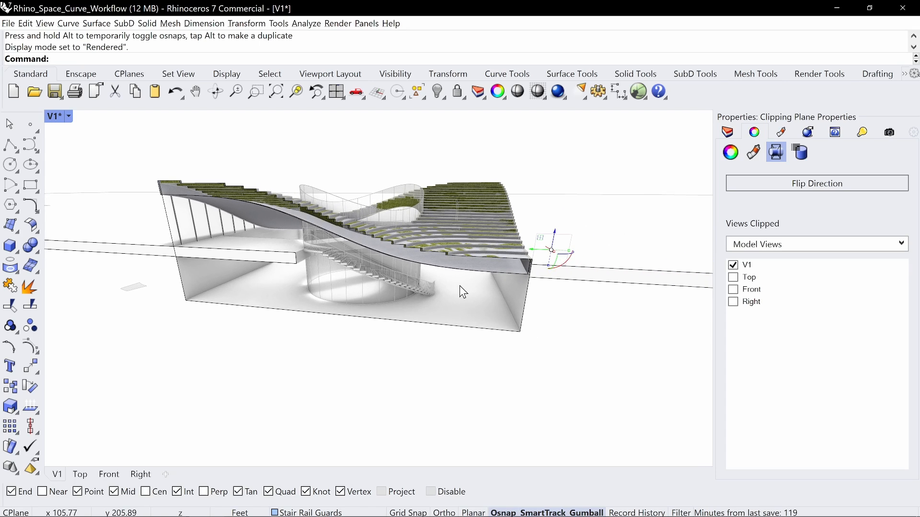
- Turn off the clipping plane's effect on view V1 and return the view to Shaded display
{"action": "left_click", "coordinate": [578, 336]}
{"action": "left_click", "coordinate": [575, 246]}
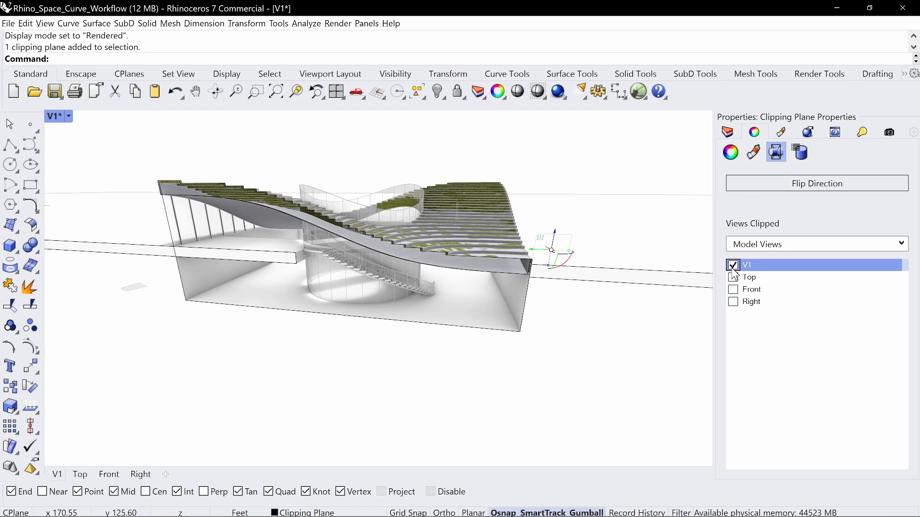
{"action": "left_click", "coordinate": [733, 265]}
{"action": "left_click", "coordinate": [68, 117]}
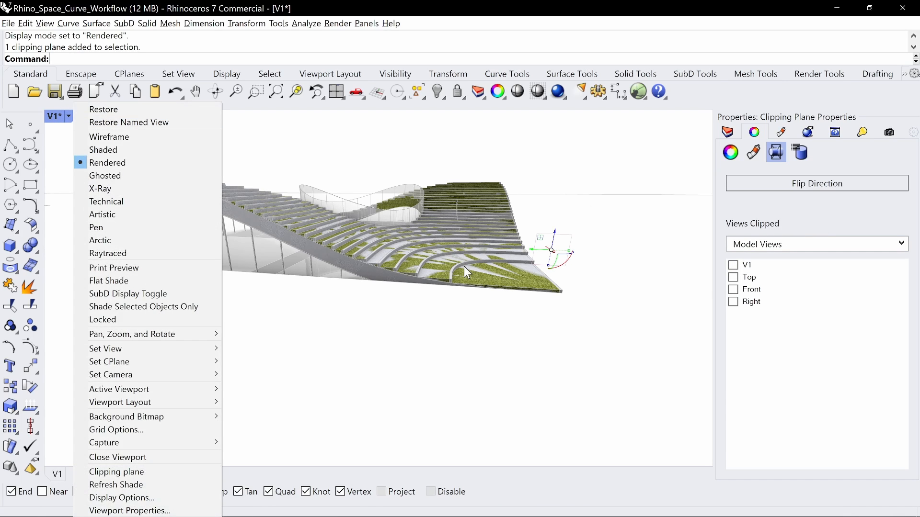
{"action": "left_click", "coordinate": [166, 151]}
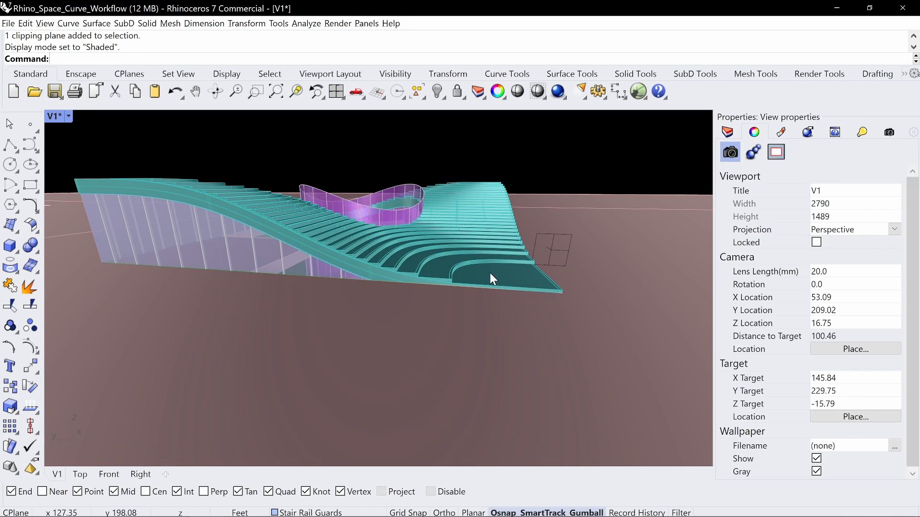
- Hide the single open polysurface that overlaps the grouped teal stepped roof
{"action": "left_click", "coordinate": [491, 281]}
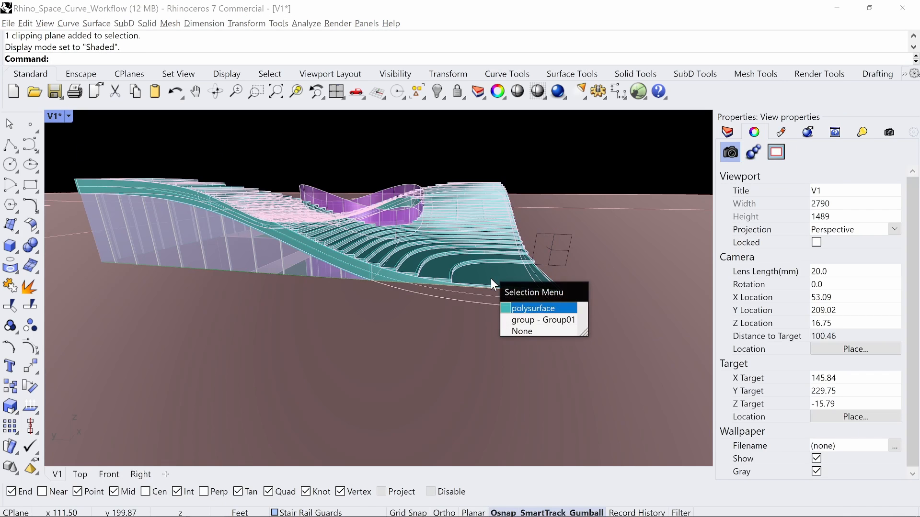
{"action": "left_click", "coordinate": [546, 309]}
{"action": "key", "text": "ctrl+h"}
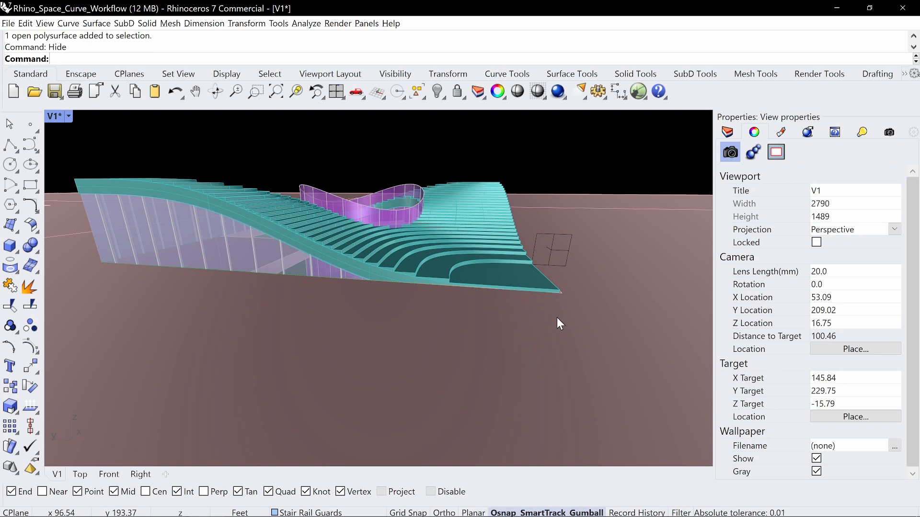
{"action": "scroll", "coordinate": [432, 243], "scroll_direction": "up", "scroll_amount": 2}
{"action": "right_click_drag", "start_coordinate": [432, 243], "coordinate": [553, 300], "text": "shift"}
{"action": "scroll", "coordinate": [553, 299], "scroll_direction": "up", "scroll_amount": 6}
{"action": "right_click_drag", "start_coordinate": [660, 252], "coordinate": [545, 293], "text": "shift"}
{"action": "scroll", "coordinate": [498, 290], "scroll_direction": "up", "scroll_amount": 2}
{"action": "scroll", "coordinate": [528, 289], "scroll_direction": "down", "scroll_amount": 2}
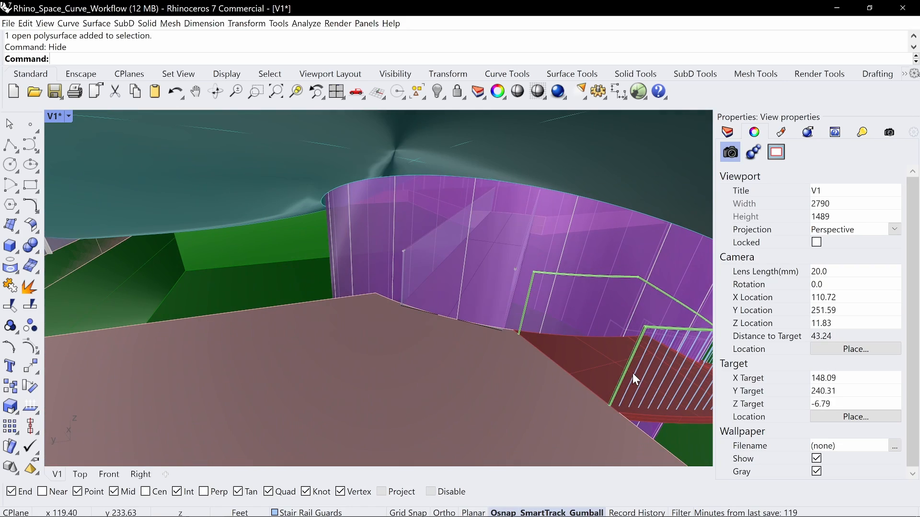
{"action": "left_click", "coordinate": [600, 358]}
{"action": "right_click_drag", "start_coordinate": [638, 349], "coordinate": [611, 318], "text": "shift"}
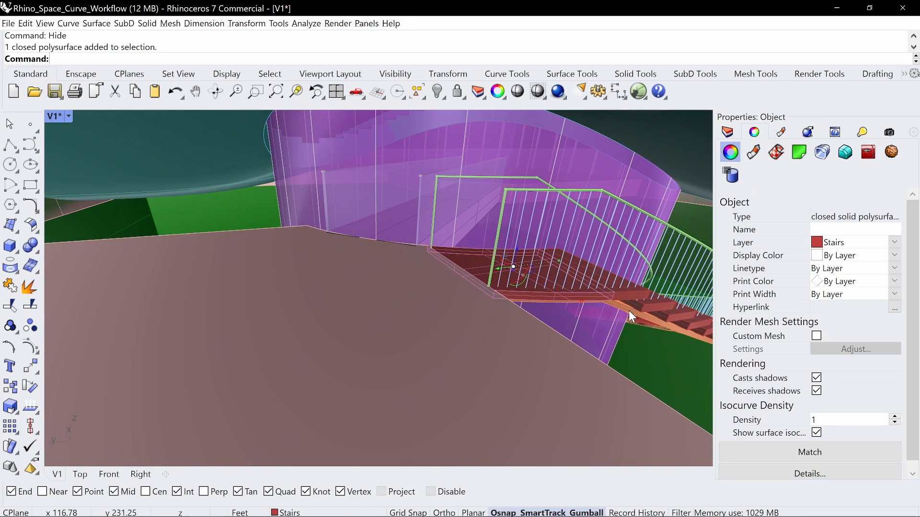
{"action": "left_click", "coordinate": [629, 310]}
{"action": "left_click", "coordinate": [661, 341]}
{"action": "left_click", "coordinate": [665, 259], "text": "shift"}
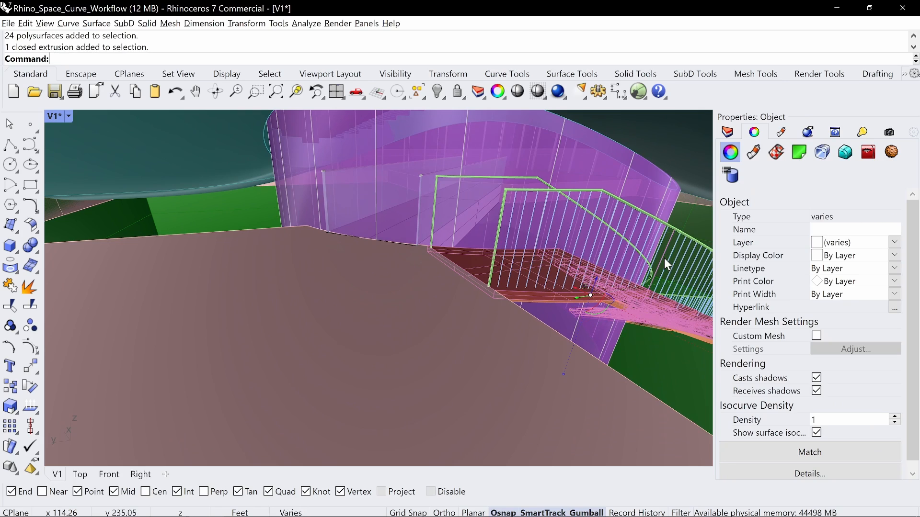
{"action": "key", "text": "Escape"}
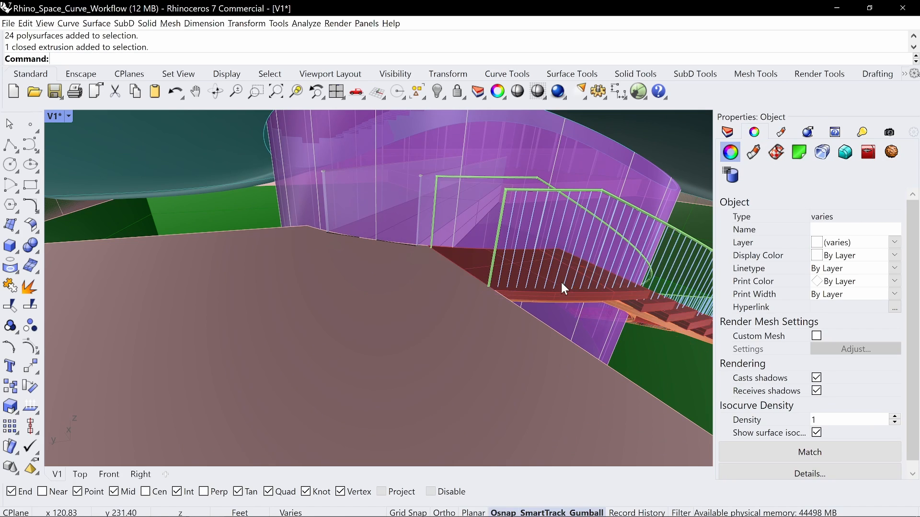
- Select every object on the Stair Rail Guards layer, leaving the handrails out, and group them
{"action": "left_click", "coordinate": [728, 133]}
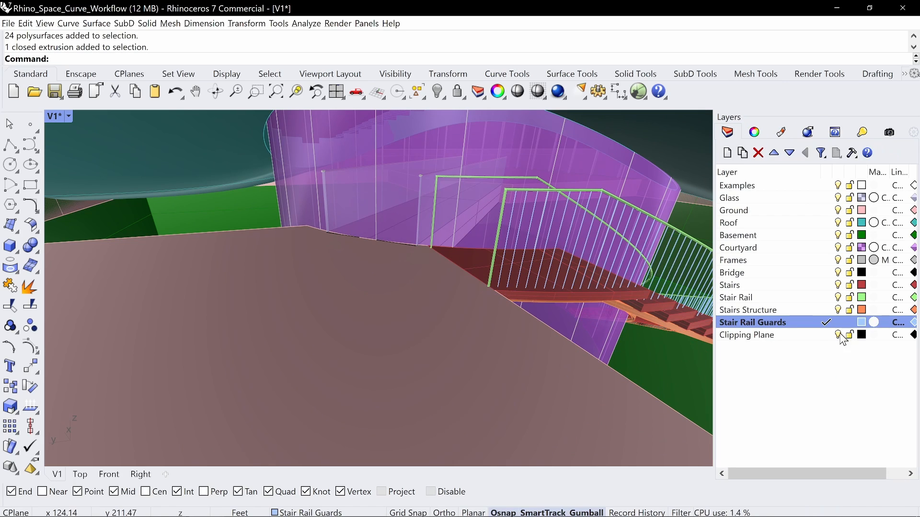
{"action": "right_click", "coordinate": [802, 319]}
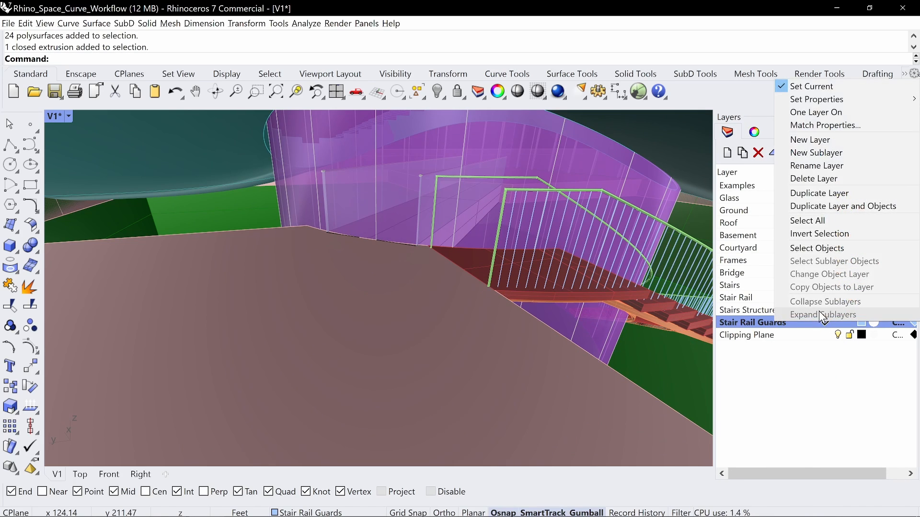
{"action": "left_click", "coordinate": [819, 249]}
{"action": "right_click_drag", "start_coordinate": [544, 272], "coordinate": [521, 265], "text": "shift"}
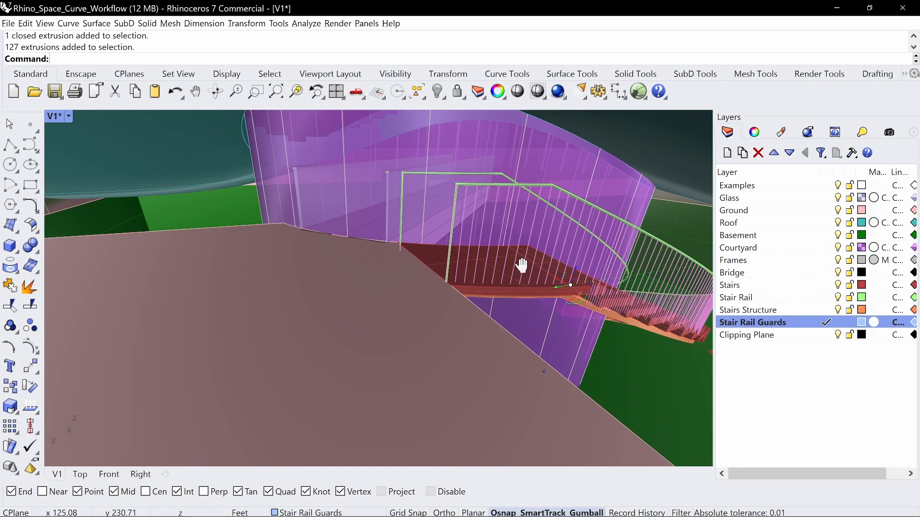
{"action": "left_click", "coordinate": [482, 183], "text": "shift"}
{"action": "left_click", "coordinate": [476, 180], "text": "shift"}
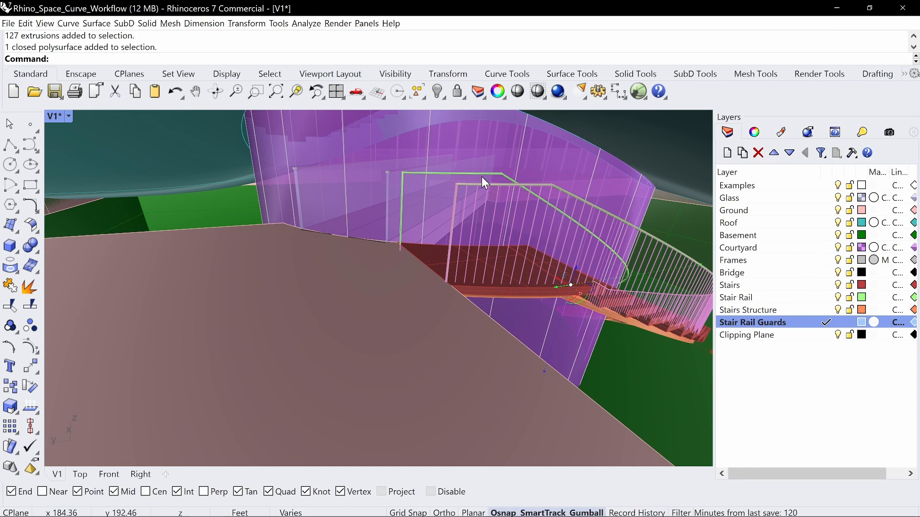
{"action": "left_click", "coordinate": [481, 185], "text": "ctrl"}
{"action": "type", "text": "Group"}
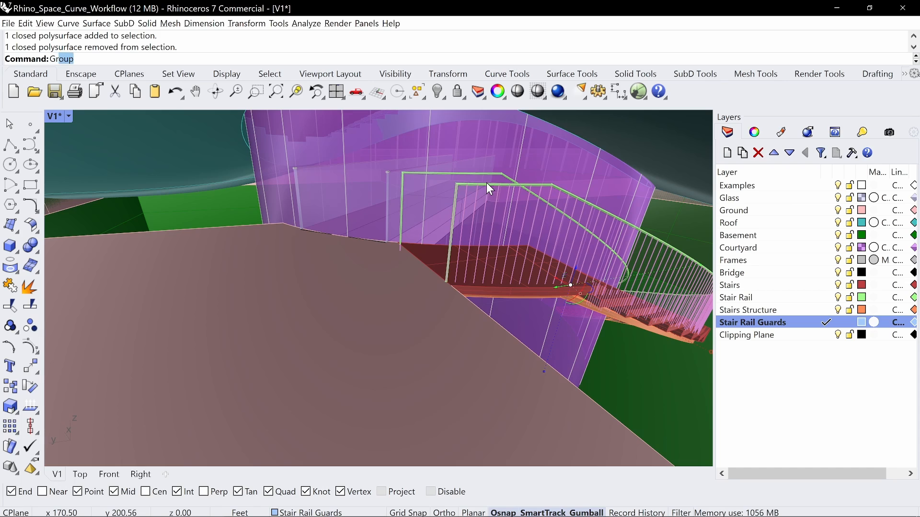
{"action": "key", "text": "Return"}
- Add both green stair handrails to the selected guards and group them together
{"action": "left_click", "coordinate": [487, 182]}
{"action": "left_click", "coordinate": [489, 175], "text": "shift"}
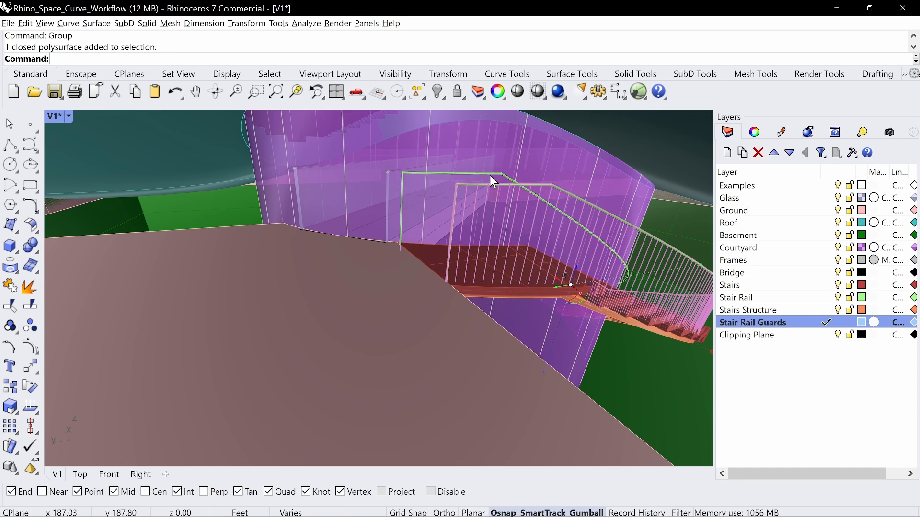
{"action": "left_click", "coordinate": [485, 172], "text": "shift"}
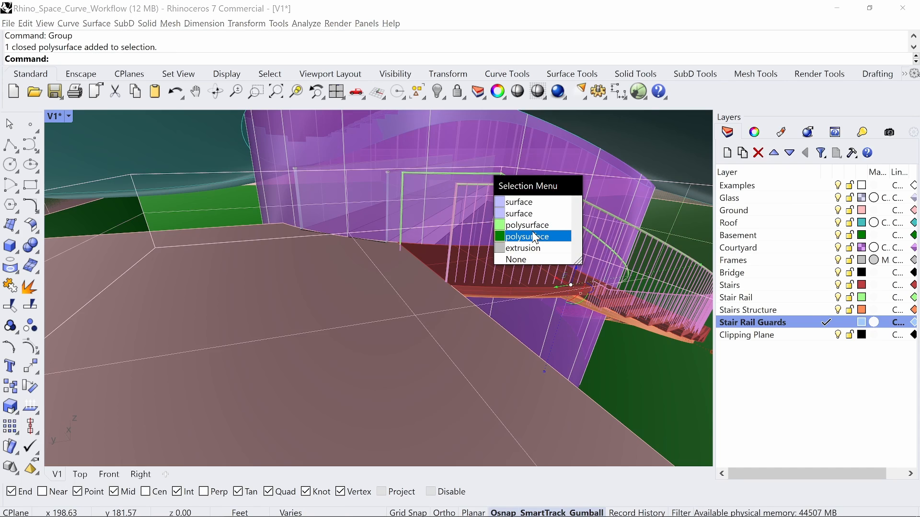
{"action": "left_click", "coordinate": [532, 225]}
{"action": "type", "text": "Gro"}
{"action": "key", "text": "Return"}
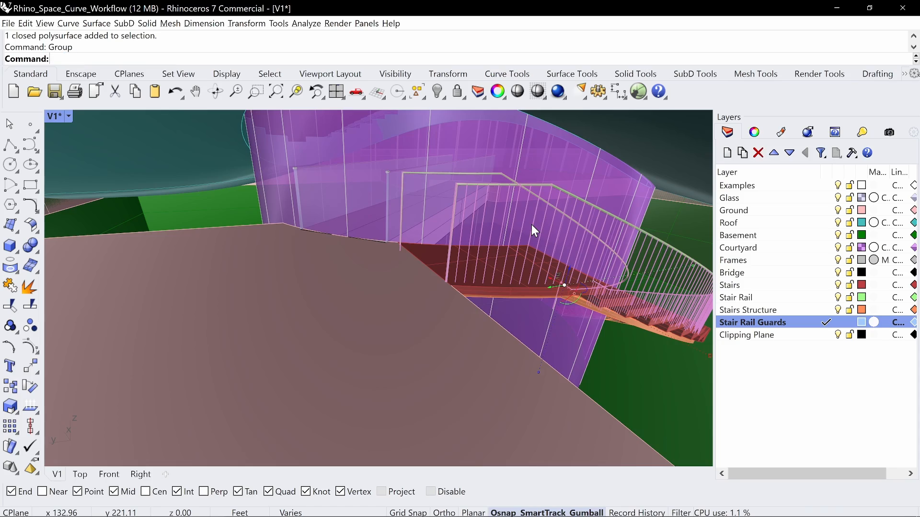
- Add the stair landing, the treads and the supporting structure to the selected rails and guards, and group the whole staircase
{"action": "right_click_drag", "start_coordinate": [480, 279], "coordinate": [582, 279]}
{"action": "scroll", "coordinate": [584, 283], "scroll_direction": "up", "scroll_amount": 5}
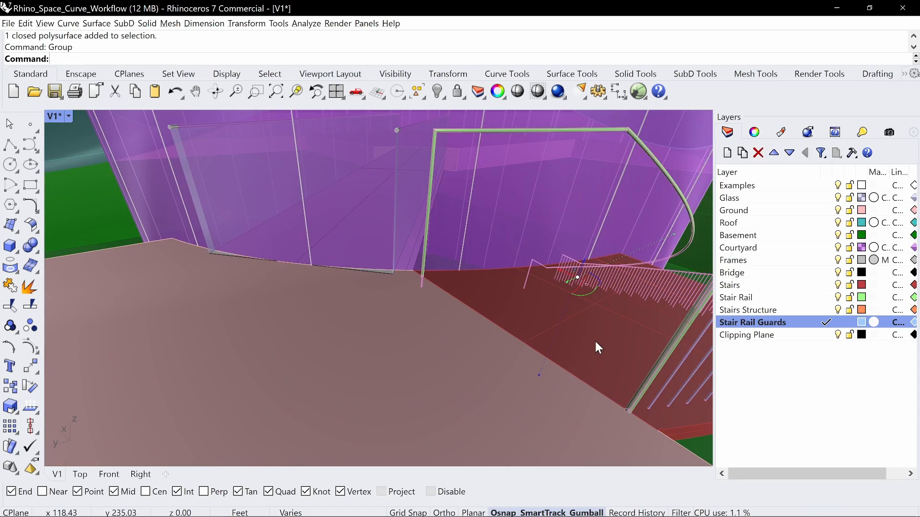
{"action": "left_click", "coordinate": [595, 341], "text": "shift"}
{"action": "right_click_drag", "start_coordinate": [595, 341], "coordinate": [540, 351], "text": "shift"}
{"action": "scroll", "coordinate": [435, 376], "scroll_direction": "up", "scroll_amount": 3}
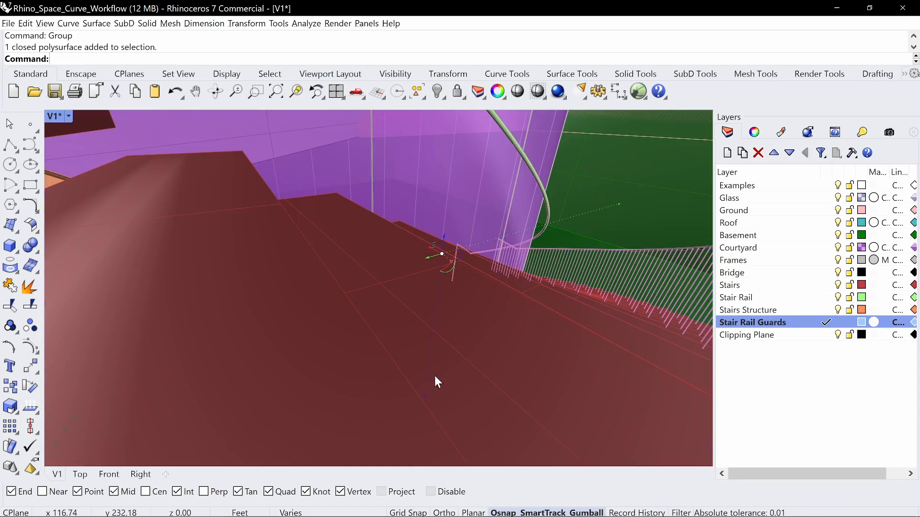
{"action": "right_click_drag", "start_coordinate": [435, 378], "coordinate": [431, 379]}
{"action": "right_click_drag", "start_coordinate": [431, 378], "coordinate": [431, 377], "text": "shift"}
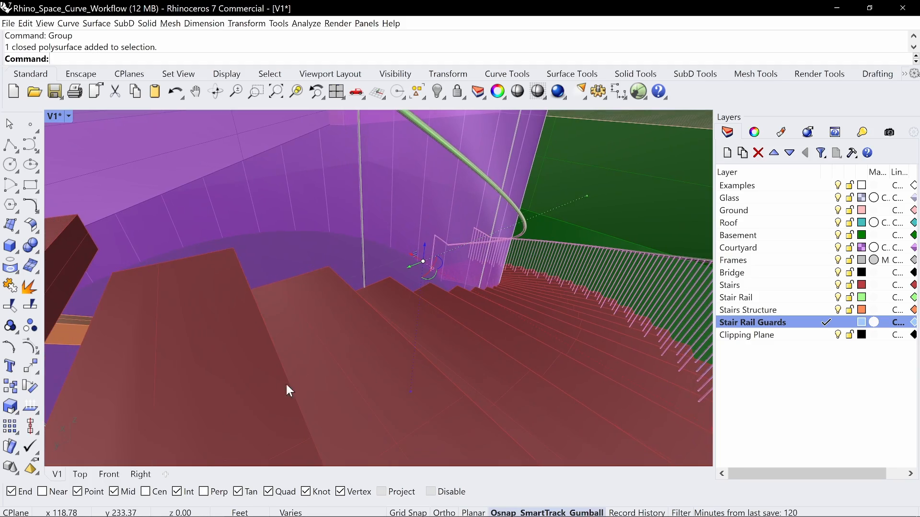
{"action": "left_click", "coordinate": [250, 381], "text": "shift"}
{"action": "right_click_drag", "start_coordinate": [278, 378], "coordinate": [481, 234], "text": "shift"}
{"action": "left_click", "coordinate": [485, 212], "text": "shift"}
{"action": "scroll", "coordinate": [485, 212], "scroll_direction": "down", "scroll_amount": 5}
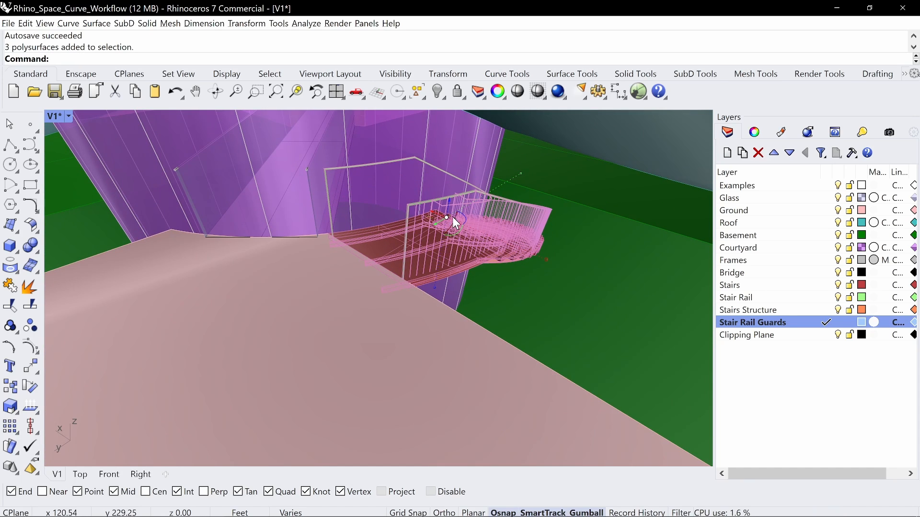
{"action": "mouse_move", "coordinate": [409, 203]}
{"action": "right_mouse_down"}
{"action": "mouse_move", "coordinate": [437, 208]}
{"action": "mouse_move", "coordinate": [418, 206]}
{"action": "right_mouse_up"}
{"action": "type", "text": "Group"}
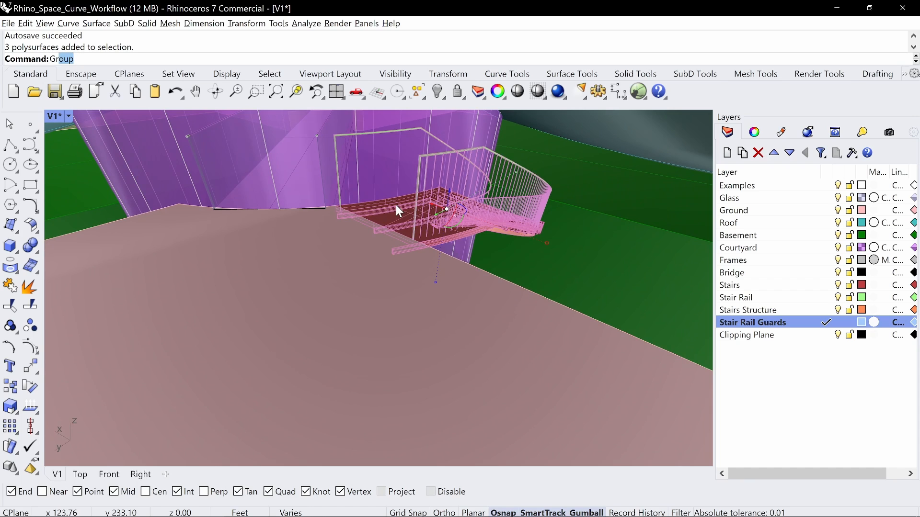
{"action": "key", "text": "Return"}
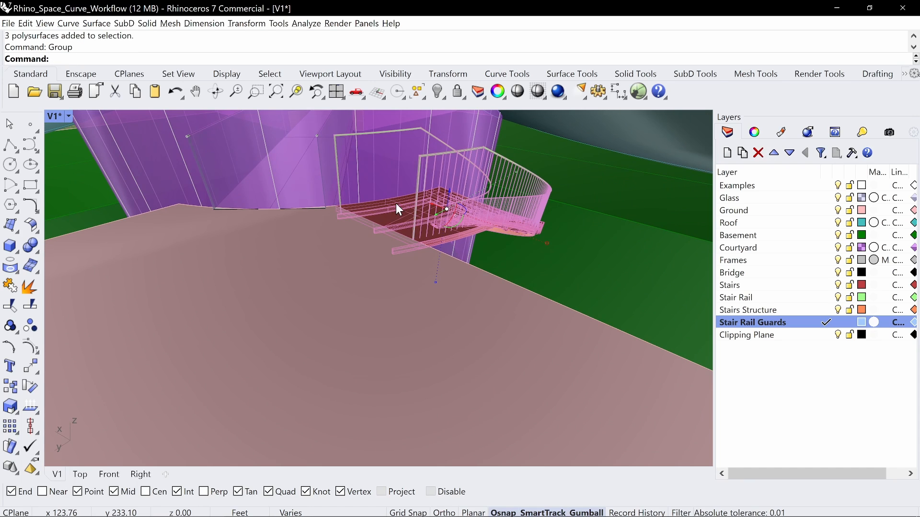
- Isolate the grouped staircase together with the floor slab, the basement and the surrounding ground
{"action": "scroll", "coordinate": [395, 205], "scroll_direction": "down", "scroll_amount": 7}
{"action": "mouse_move", "coordinate": [396, 205]}
{"action": "right_mouse_down"}
{"action": "mouse_move", "coordinate": [427, 193]}
{"action": "mouse_move", "coordinate": [437, 221]}
{"action": "mouse_move", "coordinate": [392, 203]}
{"action": "right_mouse_up"}
{"action": "scroll", "coordinate": [355, 259], "scroll_direction": "up", "scroll_amount": 3}
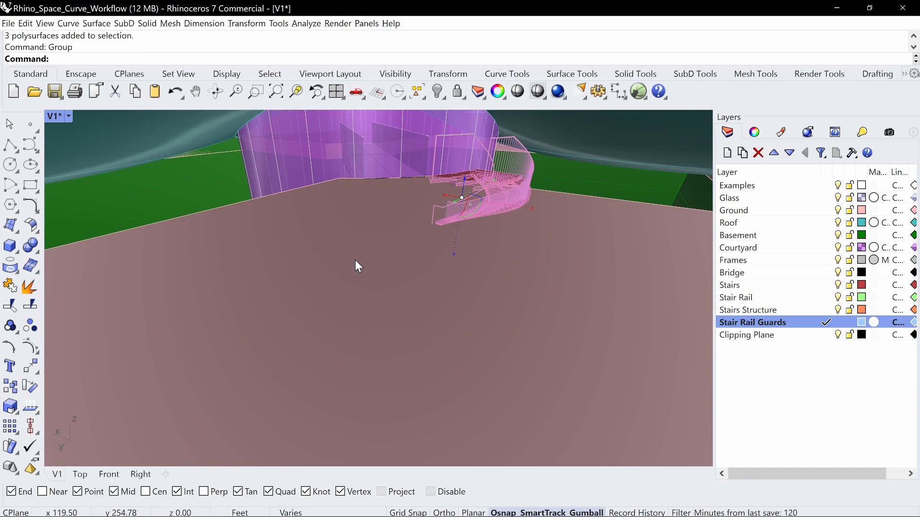
{"action": "left_click", "coordinate": [352, 245], "text": "shift"}
{"action": "scroll", "coordinate": [320, 235], "scroll_direction": "down", "scroll_amount": 5}
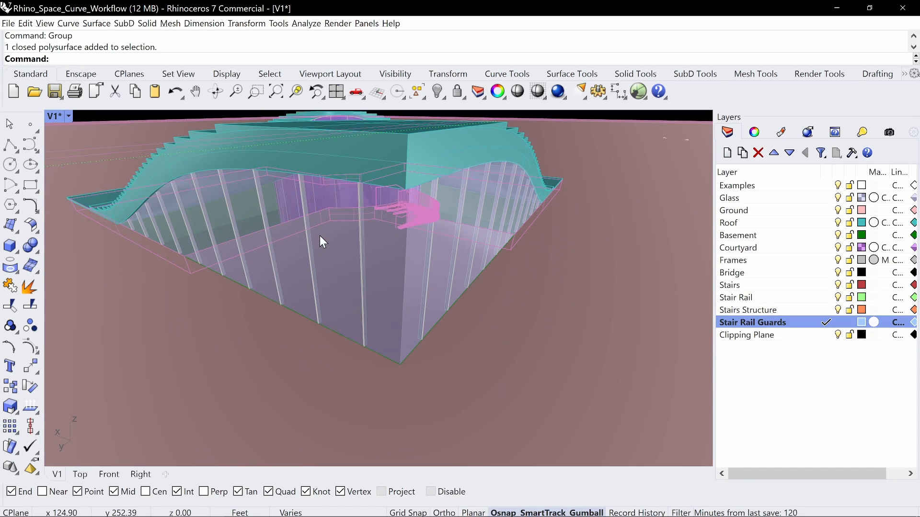
{"action": "left_click", "coordinate": [386, 359], "text": "shift"}
{"action": "right_click", "coordinate": [386, 358]}
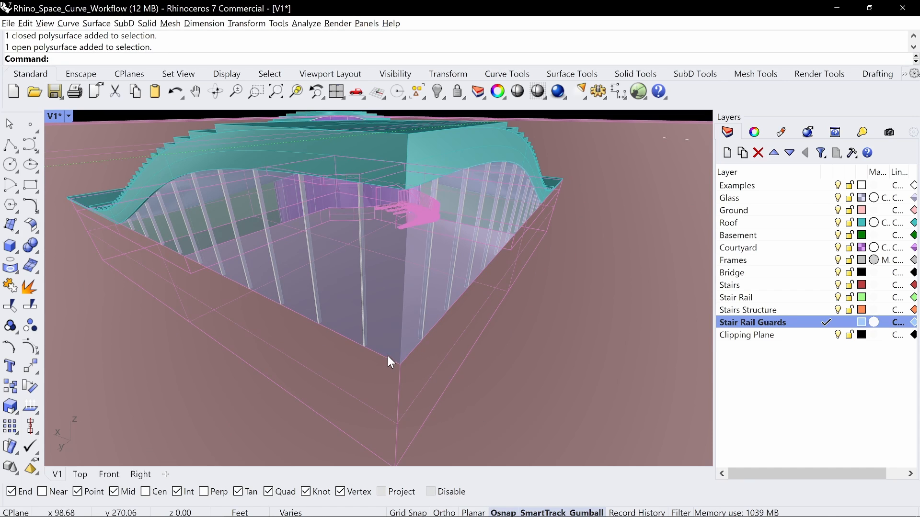
{"action": "right_click_drag", "start_coordinate": [343, 282], "coordinate": [385, 311]}
{"action": "scroll", "coordinate": [385, 310], "scroll_direction": "down", "scroll_amount": 5}
{"action": "right_click_drag", "start_coordinate": [386, 309], "coordinate": [563, 244], "text": "shift"}
{"action": "type", "text": "Isolate"}
{"action": "key", "text": "Return"}
- Rotate a copy of the staircase about the circular guide curve's centre, from the landing's inner corner to the opposite floor slab's corner
{"action": "right_click", "coordinate": [539, 237]}
{"action": "right_click_drag", "start_coordinate": [406, 259], "coordinate": [353, 292]}
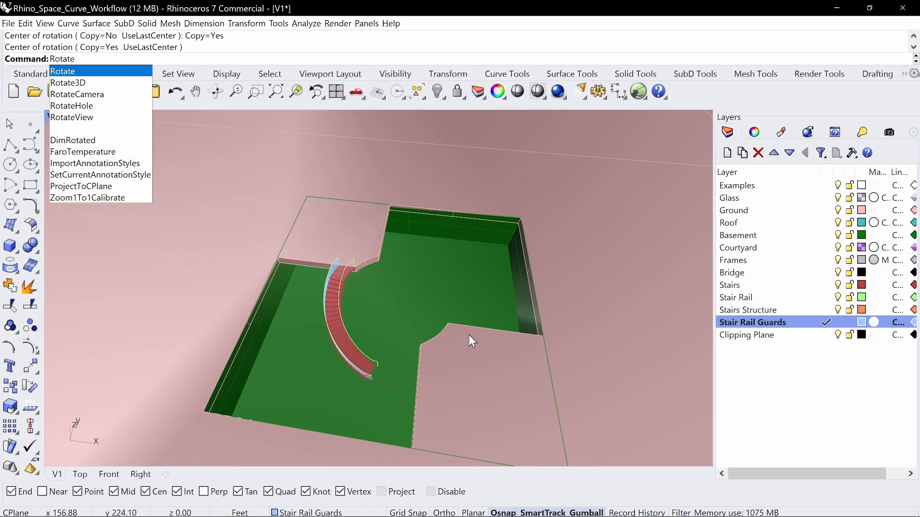
{"action": "key", "text": "Return"}
{"action": "left_click", "coordinate": [338, 314]}
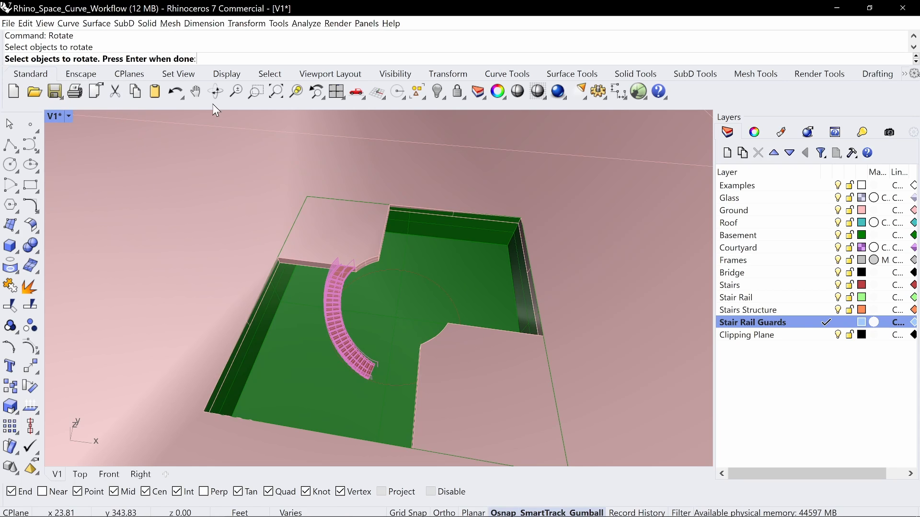
{"action": "key", "text": "Return"}
{"action": "left_click", "coordinate": [123, 60]}
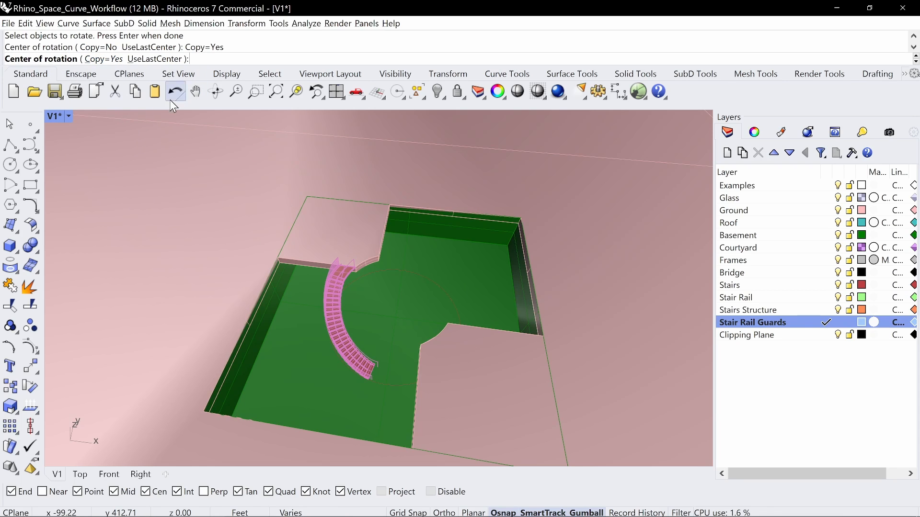
{"action": "left_click", "coordinate": [397, 385]}
{"action": "scroll", "coordinate": [359, 307], "scroll_direction": "up", "scroll_amount": 6}
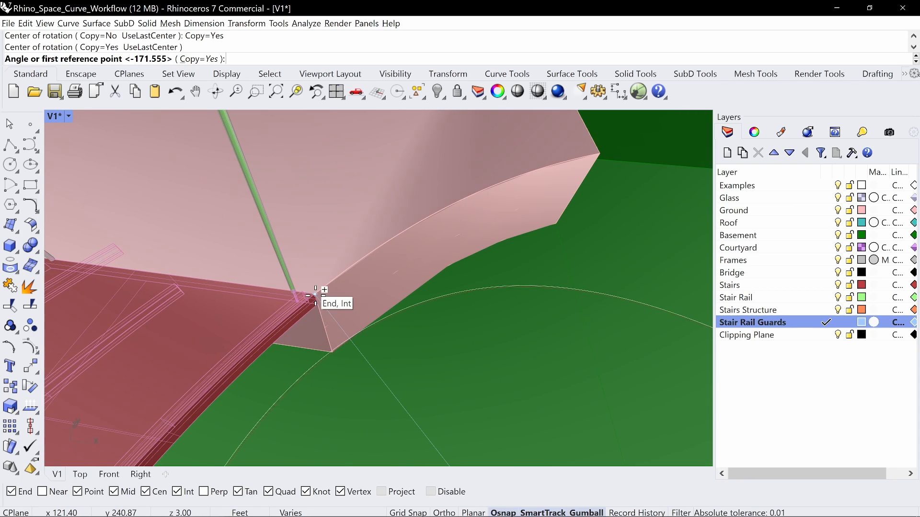
{"action": "scroll", "coordinate": [330, 299], "scroll_direction": "up", "scroll_amount": 2}
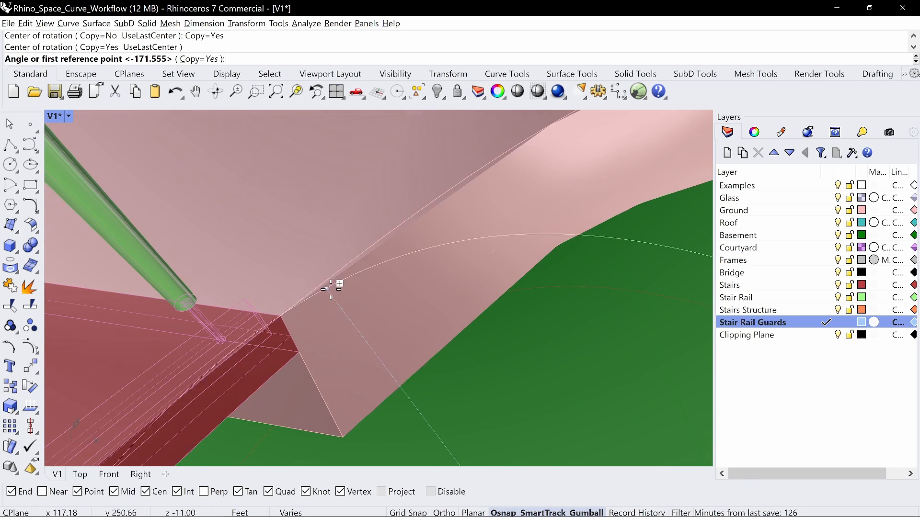
{"action": "left_click", "coordinate": [280, 315]}
{"action": "scroll", "coordinate": [287, 313], "scroll_direction": "down", "scroll_amount": 10}
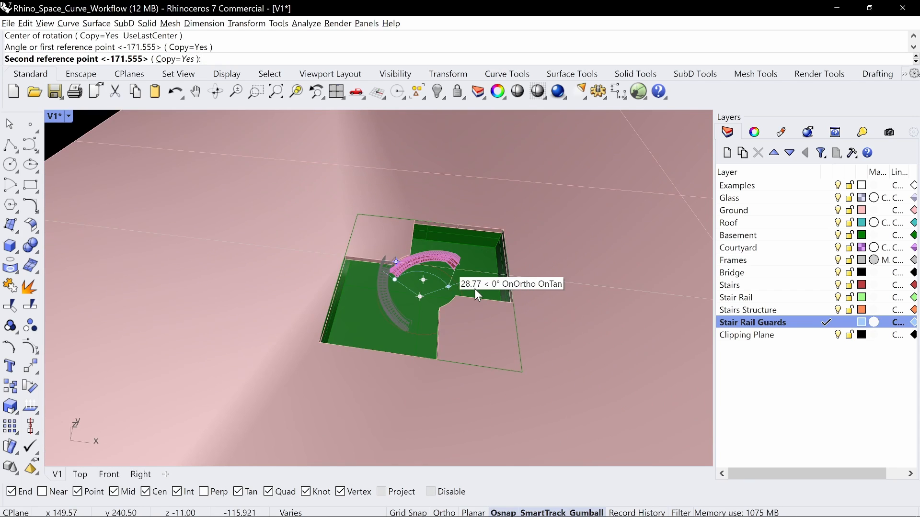
{"action": "scroll", "coordinate": [459, 298], "scroll_direction": "up", "scroll_amount": 5}
{"action": "left_click", "coordinate": [452, 301]}
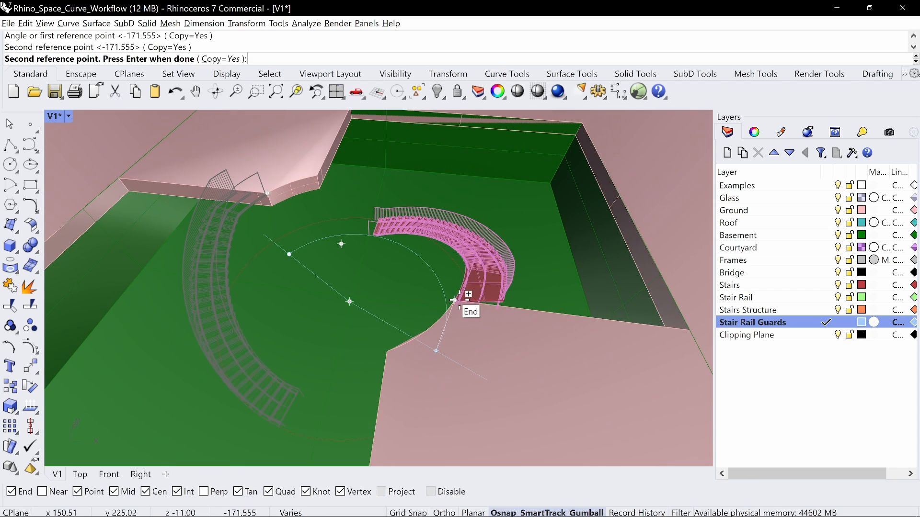
{"action": "key", "text": "Return"}
- Examine how the copied staircase's landing meets the edge of the opposite floor slab
{"action": "right_click_drag", "start_coordinate": [464, 260], "coordinate": [415, 220]}
{"action": "right_click_drag", "start_coordinate": [456, 261], "coordinate": [441, 306]}
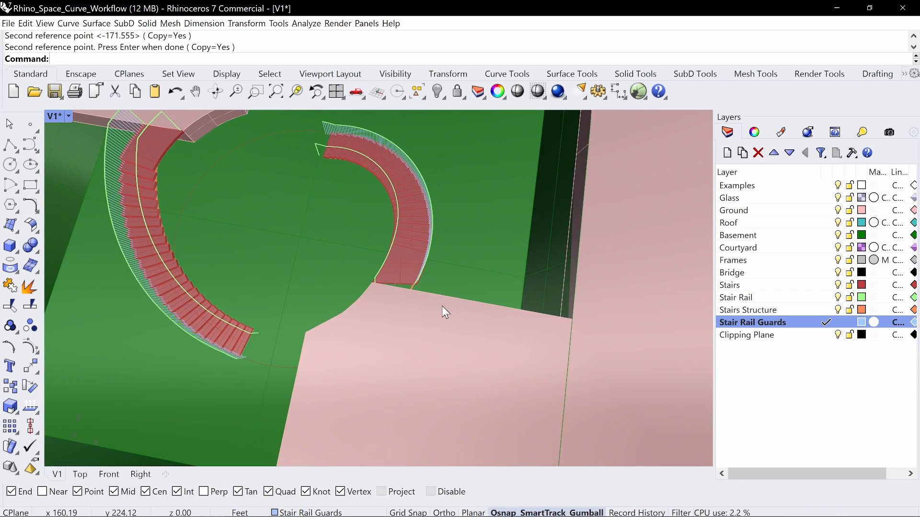
{"action": "scroll", "coordinate": [399, 236], "scroll_direction": "up", "scroll_amount": 5}
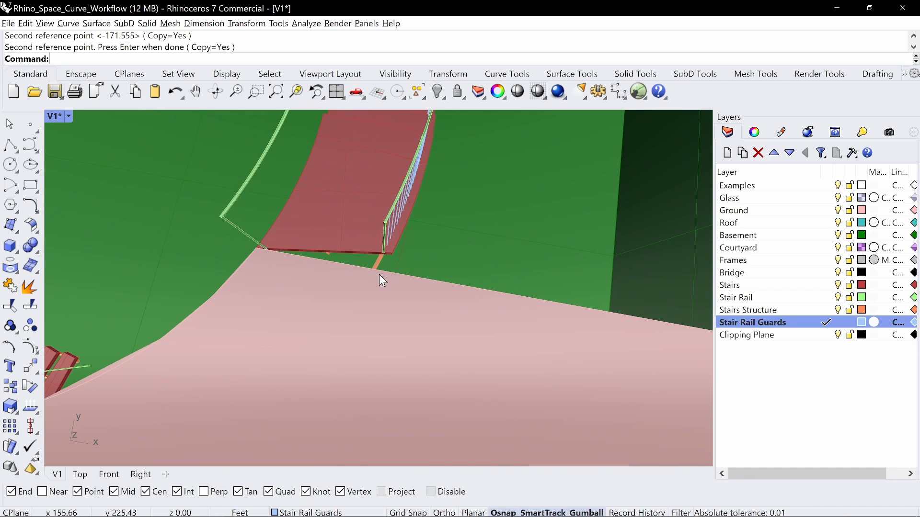
{"action": "scroll", "coordinate": [402, 236], "scroll_direction": "down", "scroll_amount": 5}
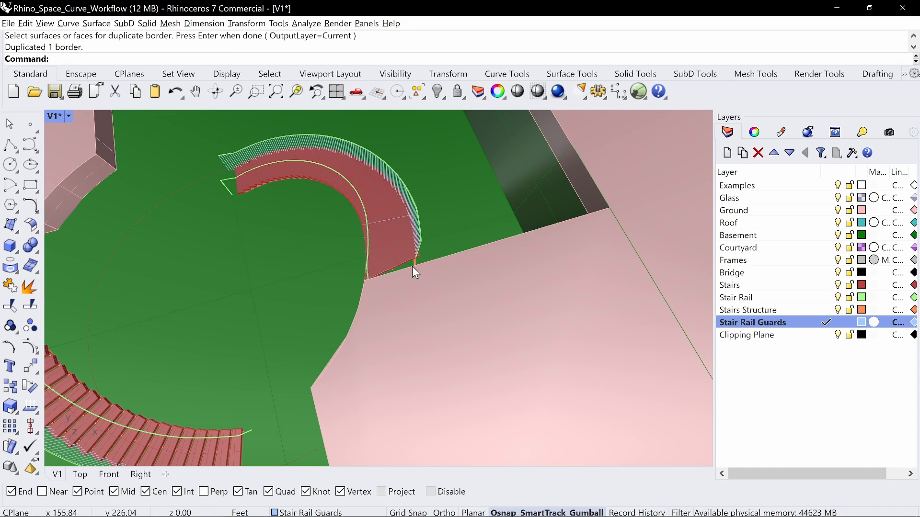
{"action": "left_click", "coordinate": [388, 243]}
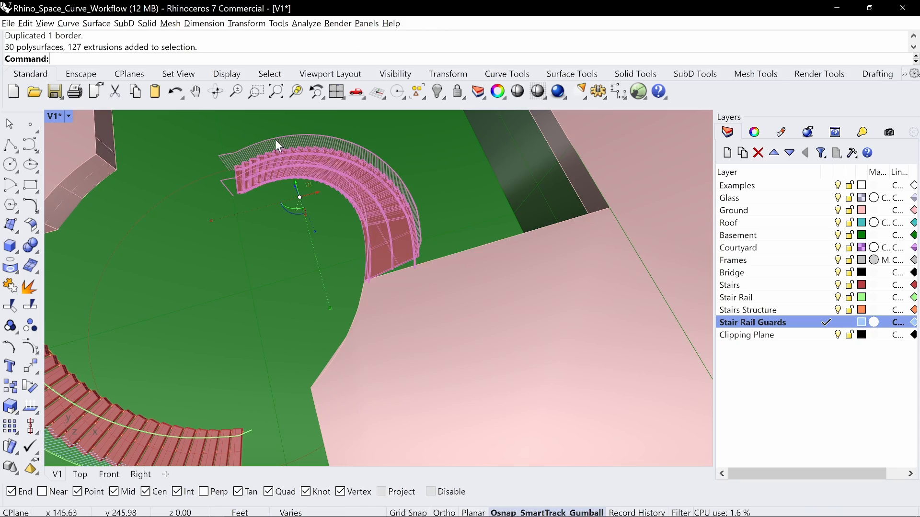
{"action": "key", "text": "Escape"}
{"action": "right_click_drag", "start_coordinate": [396, 264], "coordinate": [469, 237]}
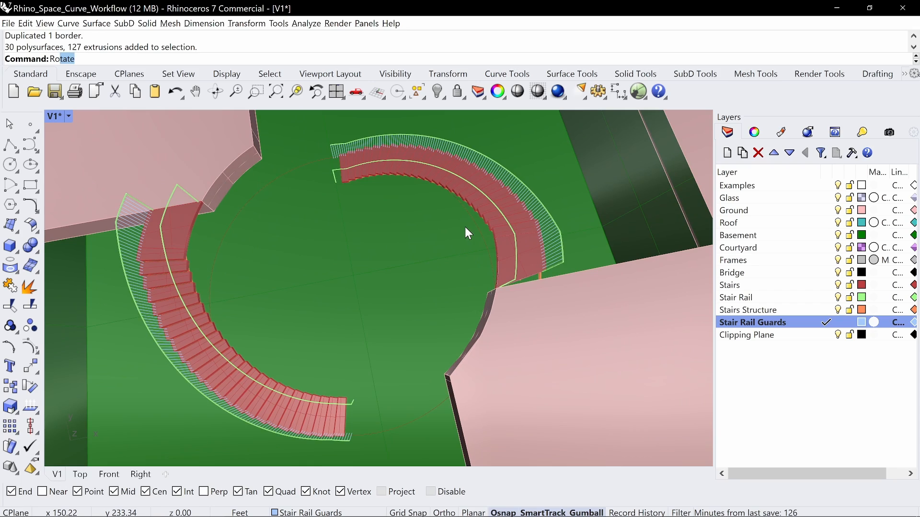
- Rotate the copied staircase slightly about the guide circle's centre, without copying, to bring its landing's outer corner to the slab edge
{"action": "key", "text": "Return"}
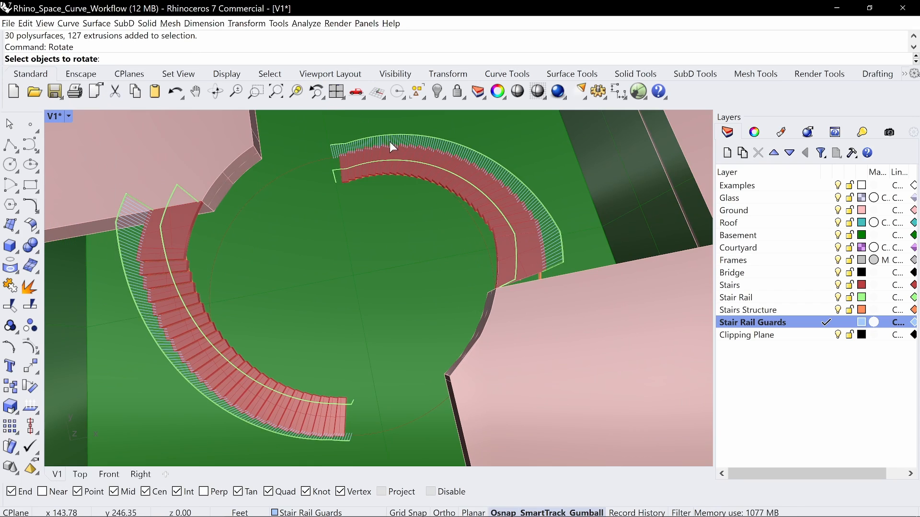
{"action": "left_click", "coordinate": [433, 163]}
{"action": "key", "text": "Return"}
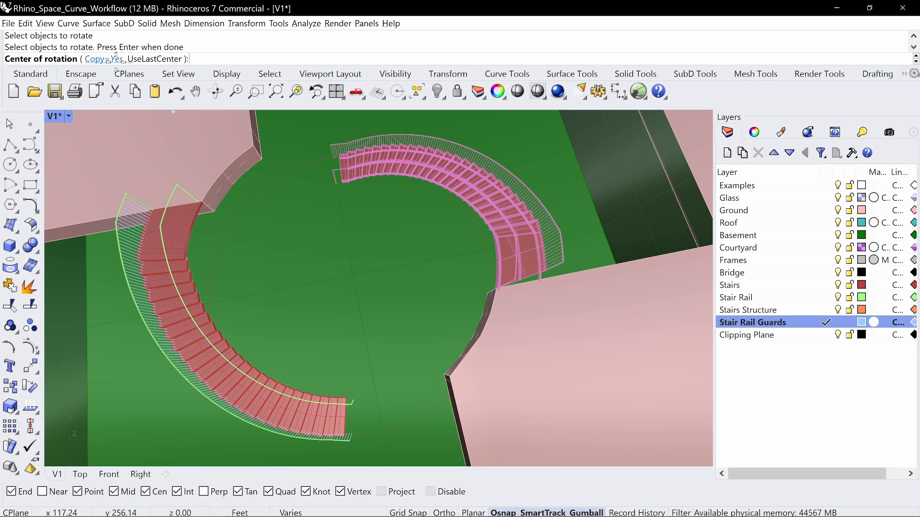
{"action": "left_click", "coordinate": [116, 59]}
{"action": "left_click", "coordinate": [389, 428]}
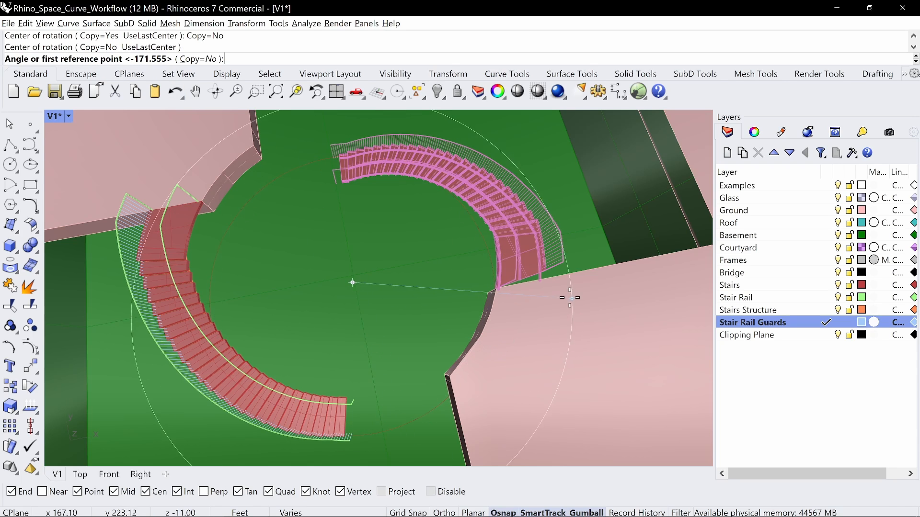
{"action": "scroll", "coordinate": [503, 230], "scroll_direction": "up", "scroll_amount": 5}
{"action": "left_click", "coordinate": [501, 221]}
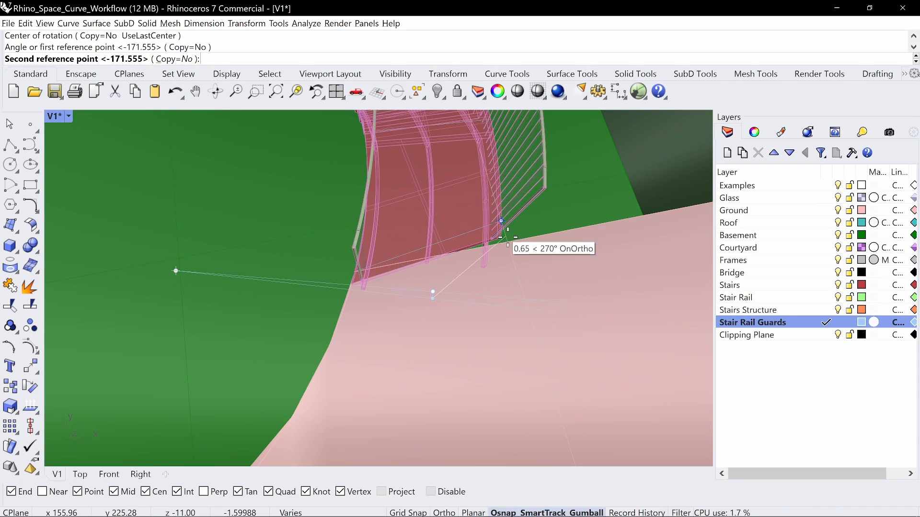
{"action": "left_click", "coordinate": [512, 254]}
{"action": "scroll", "coordinate": [422, 301], "scroll_direction": "down", "scroll_amount": 5}
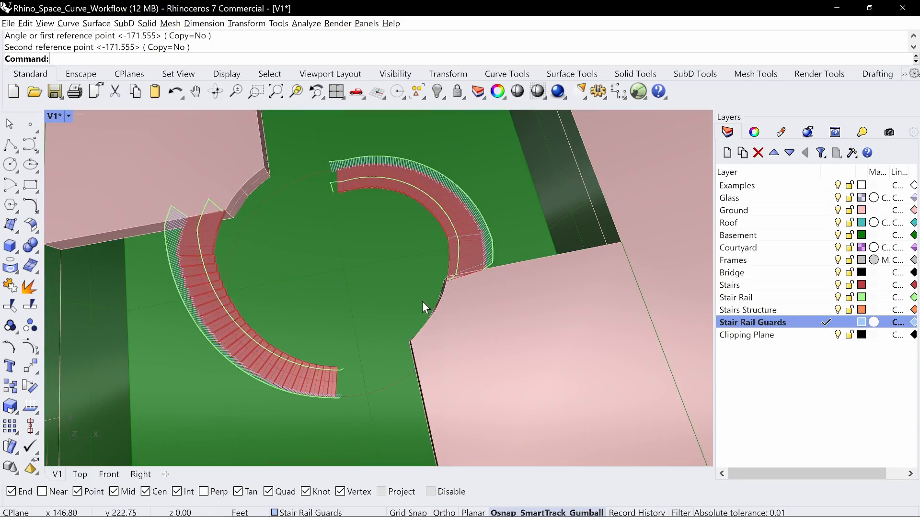
- Hide the circular guide curve on the basement floor and unisolate the rest of the building
{"action": "mouse_move", "coordinate": [422, 300]}
{"action": "right_mouse_down"}
{"action": "mouse_move", "coordinate": [438, 281]}
{"action": "mouse_move", "coordinate": [483, 267]}
{"action": "mouse_move", "coordinate": [581, 251]}
{"action": "mouse_move", "coordinate": [429, 242]}
{"action": "mouse_move", "coordinate": [451, 273]}
{"action": "mouse_move", "coordinate": [424, 264]}
{"action": "mouse_move", "coordinate": [433, 275]}
{"action": "mouse_move", "coordinate": [428, 297]}
{"action": "right_mouse_up"}
{"action": "left_click", "coordinate": [443, 294]}
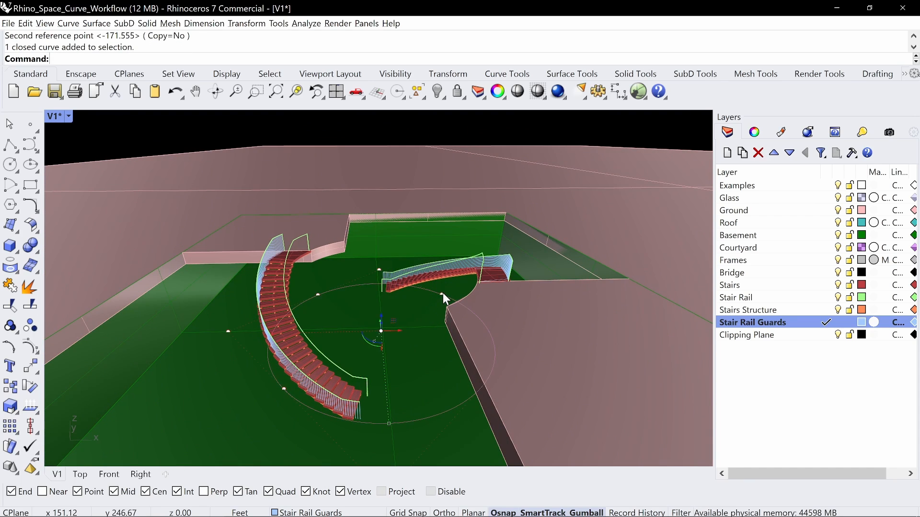
{"action": "type", "text": "hide"}
{"action": "key", "text": "Return"}
{"action": "type", "text": "unisolate"}
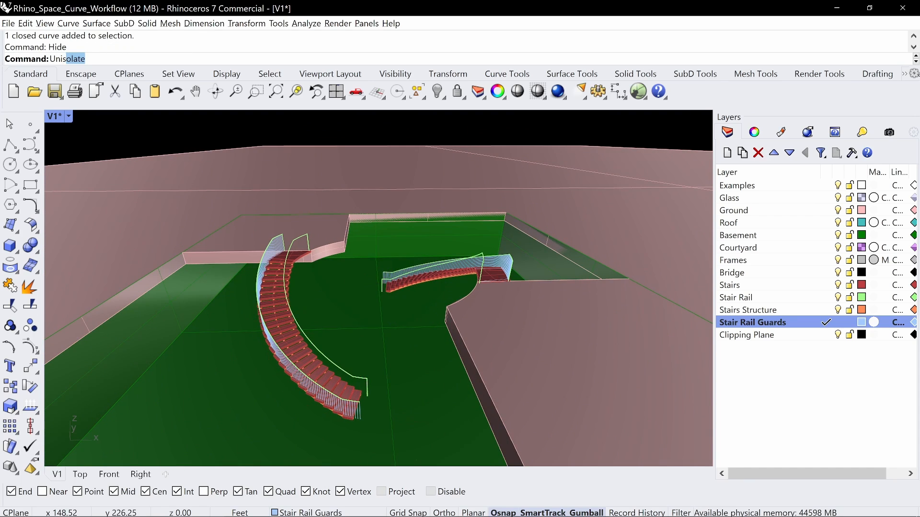
{"action": "key", "text": "Return"}
{"action": "right_click_drag", "start_coordinate": [461, 295], "coordinate": [548, 317]}
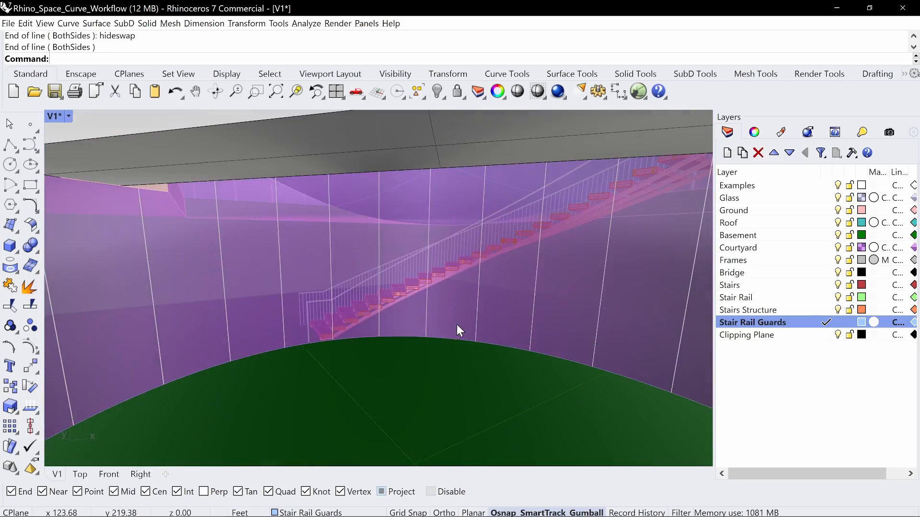
- Duplicate the curved edge of the courtyard floor where it meets the glass wall
{"action": "right_click_drag", "start_coordinate": [457, 324], "coordinate": [455, 296]}
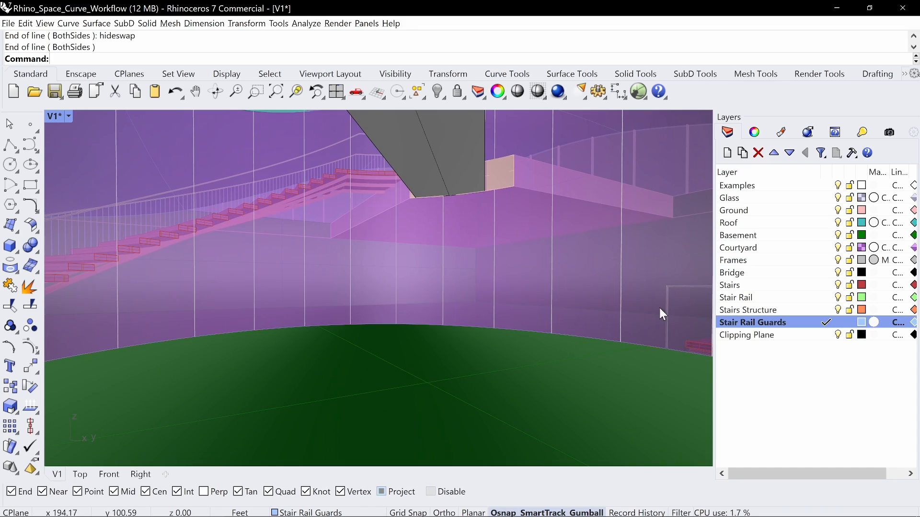
{"action": "right_click_drag", "start_coordinate": [417, 250], "coordinate": [461, 259]}
{"action": "right_click_drag", "start_coordinate": [330, 307], "coordinate": [340, 287]}
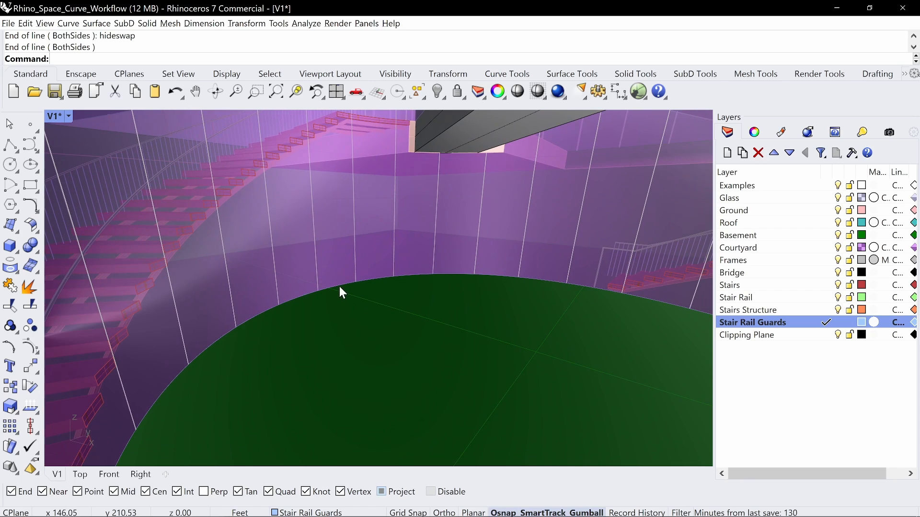
{"action": "type", "text": "upEdge"}
{"action": "key", "text": "Return"}
{"action": "left_click", "coordinate": [341, 283]}
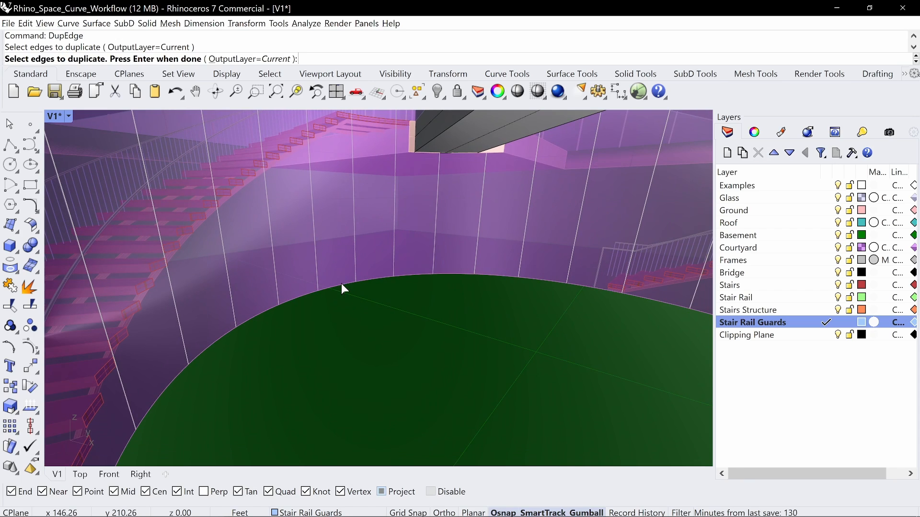
{"action": "key", "text": "Return"}
{"action": "key", "text": "Return"}
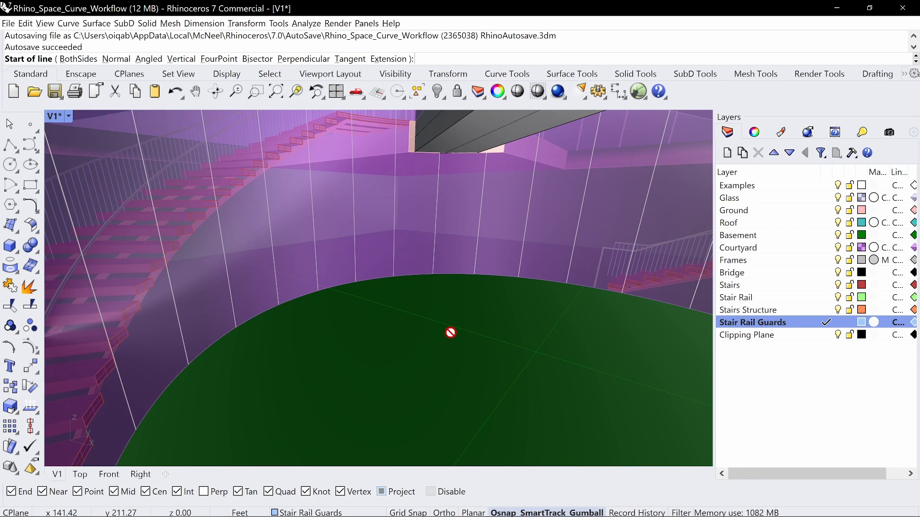
{"action": "right_click_drag", "start_coordinate": [480, 340], "coordinate": [404, 271]}
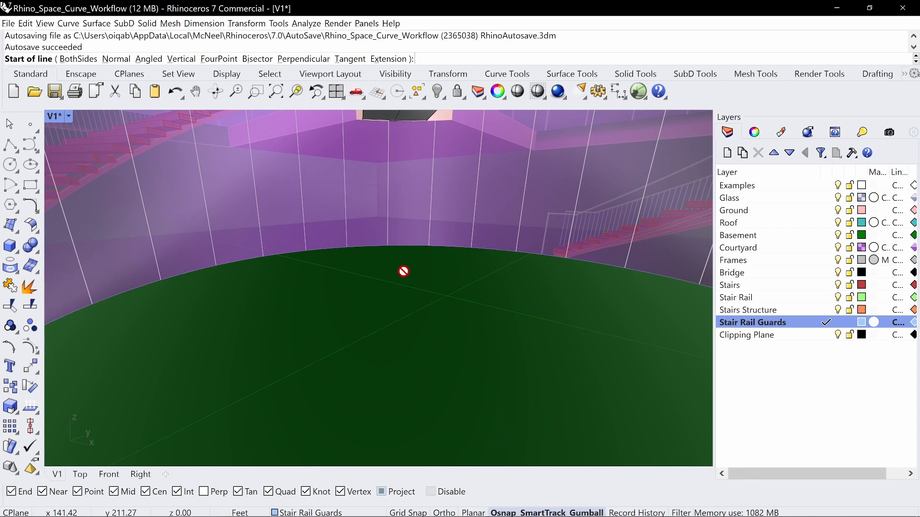
{"action": "left_click", "coordinate": [482, 250]}
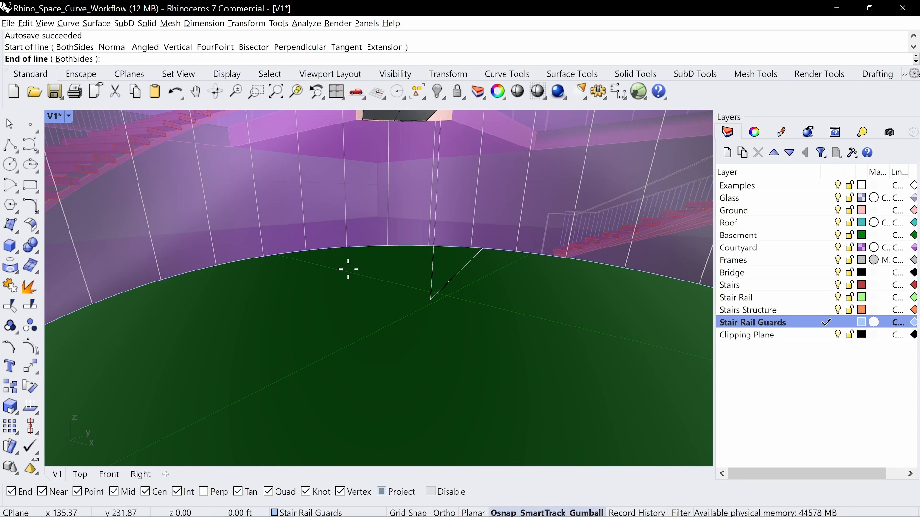
{"action": "key", "text": "Escape"}
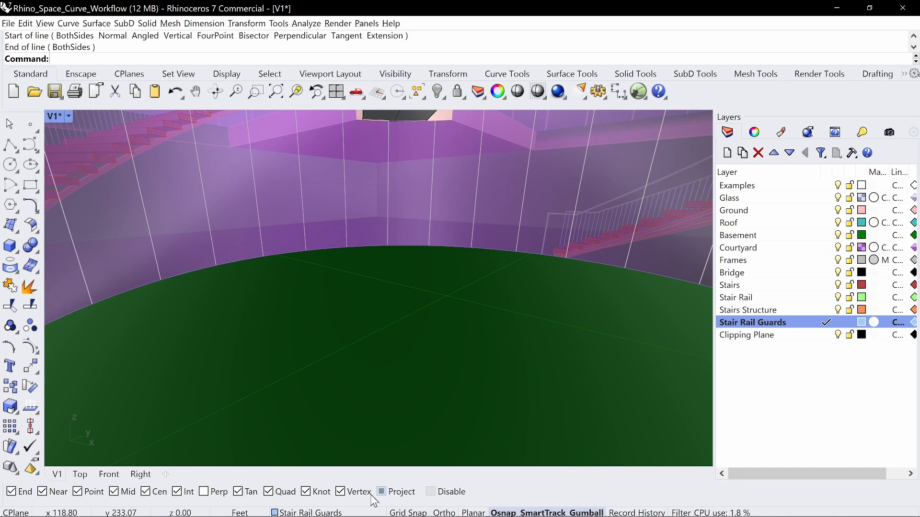
- Draw a line, with Project snapping off, from the centre of the courtyard floor's curved edge to the base of a frame post
{"action": "type", "text": "Line"}
{"action": "key", "text": "Return"}
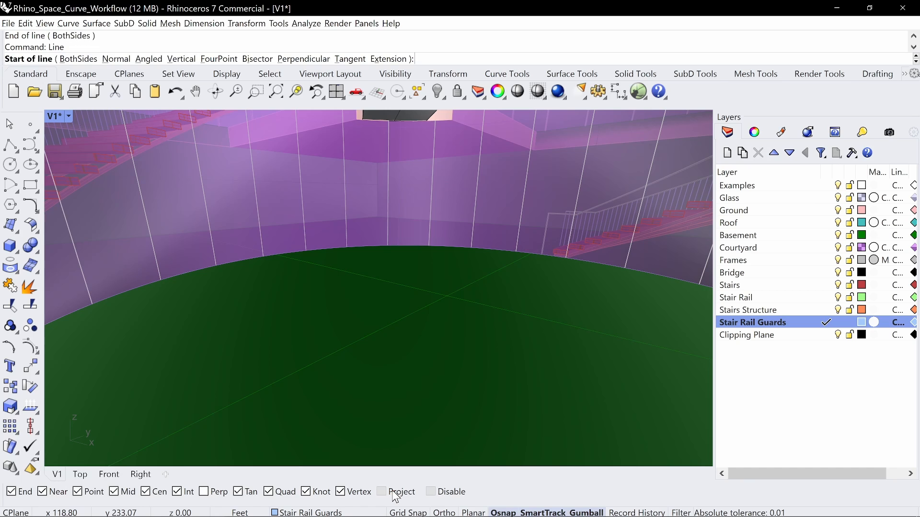
{"action": "left_click", "coordinate": [497, 252]}
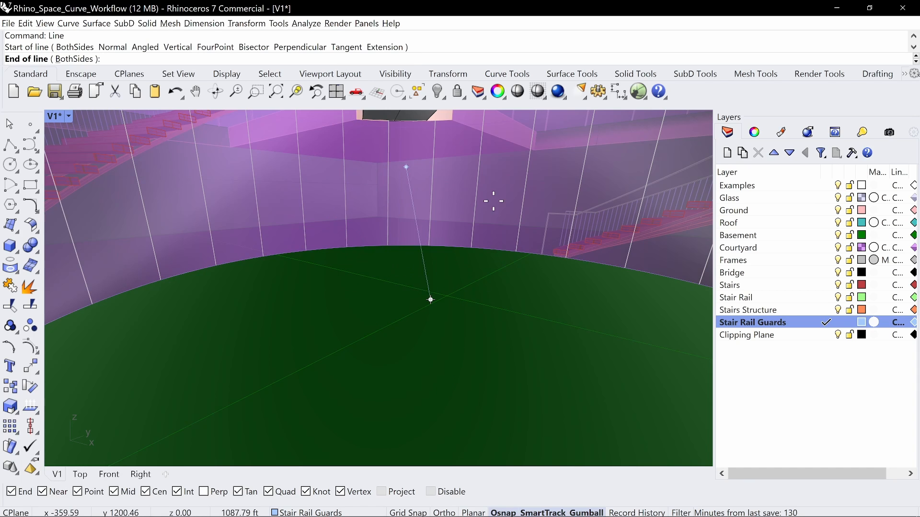
{"action": "right_click_drag", "start_coordinate": [493, 201], "coordinate": [487, 186]}
{"action": "scroll", "coordinate": [525, 202], "scroll_direction": "up", "scroll_amount": 3}
{"action": "scroll", "coordinate": [538, 255], "scroll_direction": "up", "scroll_amount": 4}
{"action": "type", "text": "z"}
{"action": "key", "text": "Return"}
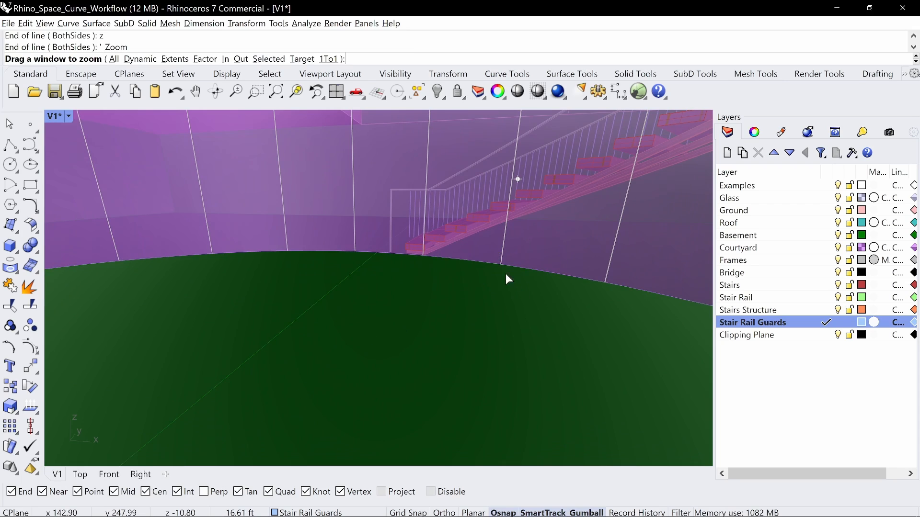
{"action": "left_click_drag", "start_coordinate": [508, 280], "coordinate": [459, 214]}
{"action": "right_click_drag", "start_coordinate": [491, 240], "coordinate": [473, 286]}
{"action": "scroll", "coordinate": [422, 288], "scroll_direction": "down", "scroll_amount": 7}
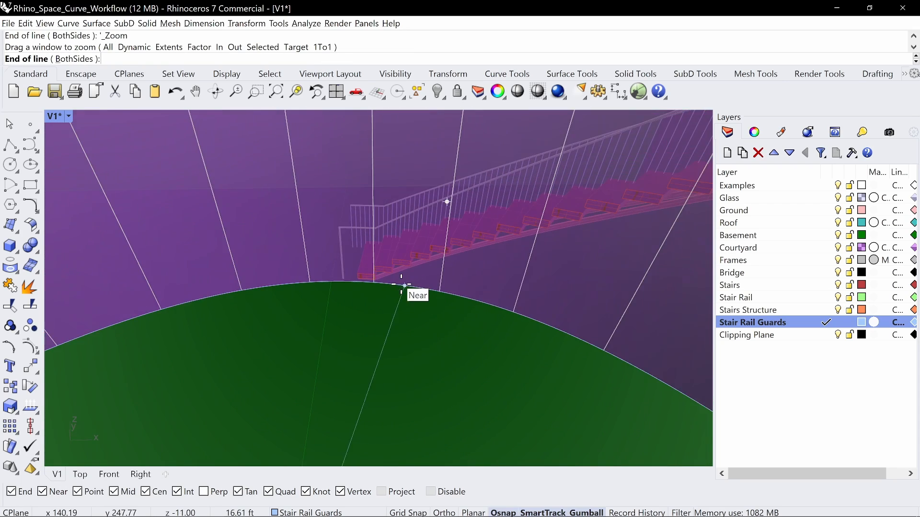
{"action": "right_click_drag", "start_coordinate": [402, 283], "coordinate": [426, 355]}
{"action": "right_click_drag", "start_coordinate": [268, 288], "coordinate": [234, 303]}
{"action": "right_click_drag", "start_coordinate": [237, 305], "coordinate": [358, 300], "text": "shift"}
{"action": "scroll", "coordinate": [360, 295], "scroll_direction": "up", "scroll_amount": 8}
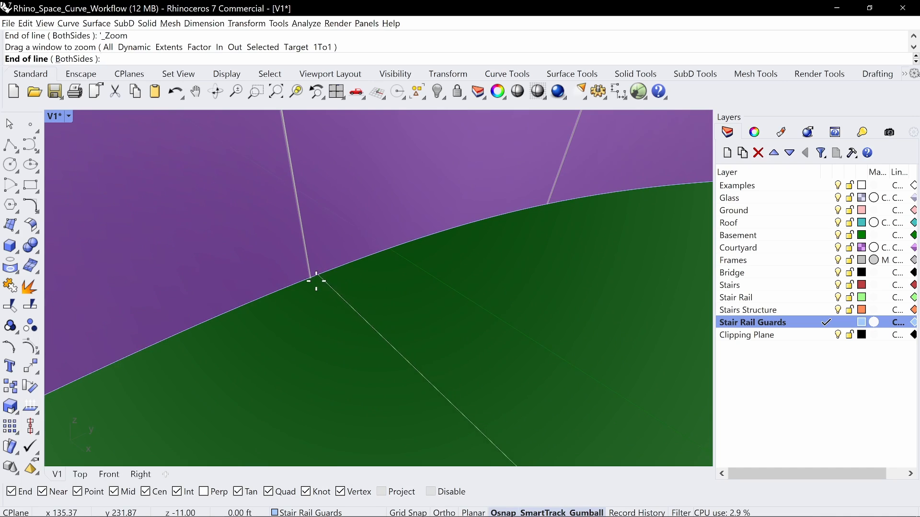
{"action": "key", "text": "ctrl+w"}
{"action": "left_click_drag", "start_coordinate": [327, 251], "coordinate": [280, 294]}
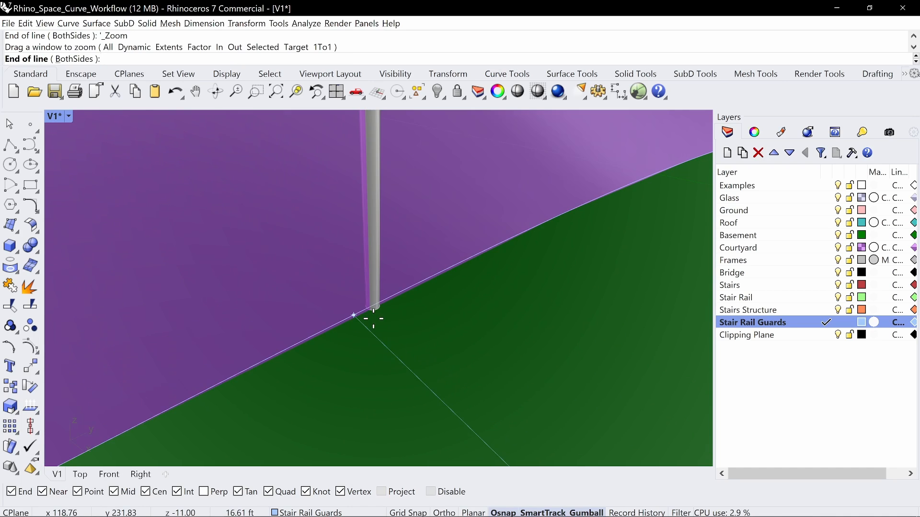
{"action": "left_click", "coordinate": [377, 310]}
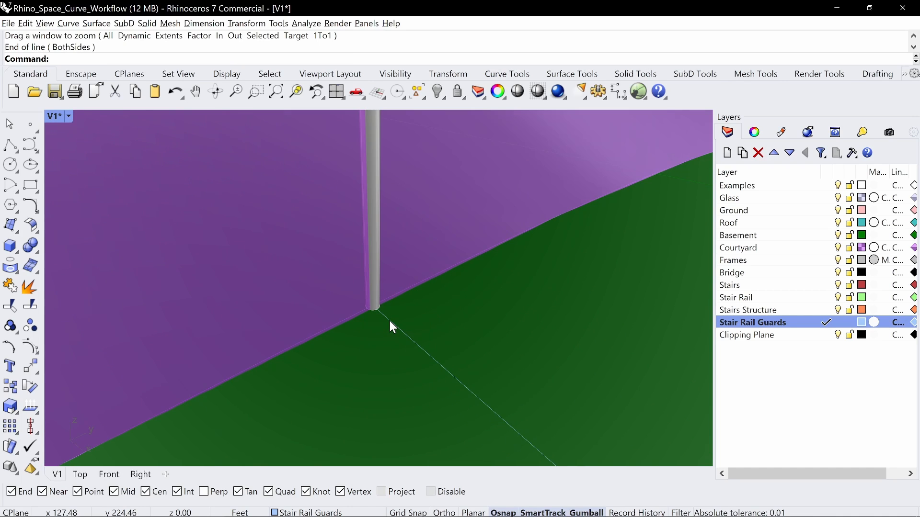
- Extend the guide line on the courtyard floor to the centre of the frame post's base
{"action": "left_click", "coordinate": [389, 321]}
{"action": "left_click", "coordinate": [434, 349]}
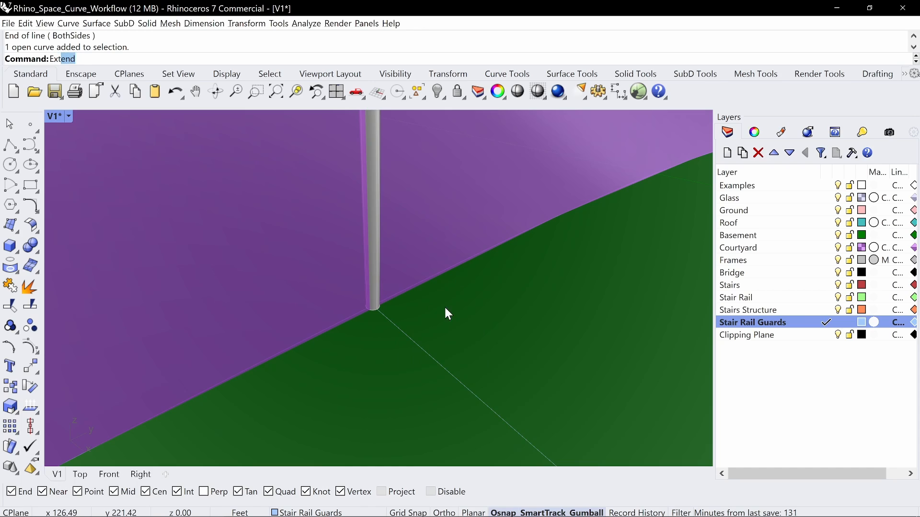
{"action": "key", "text": "Return"}
{"action": "left_click", "coordinate": [395, 324]}
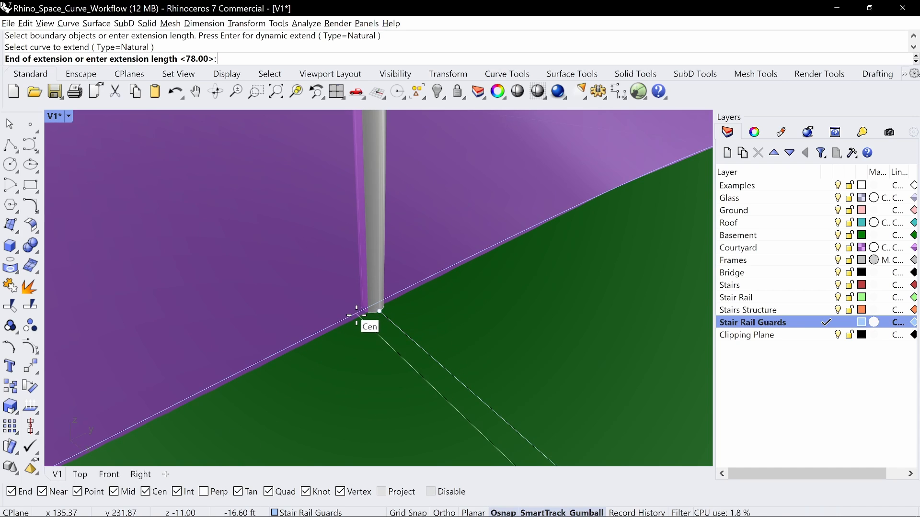
{"action": "left_click", "coordinate": [372, 305]}
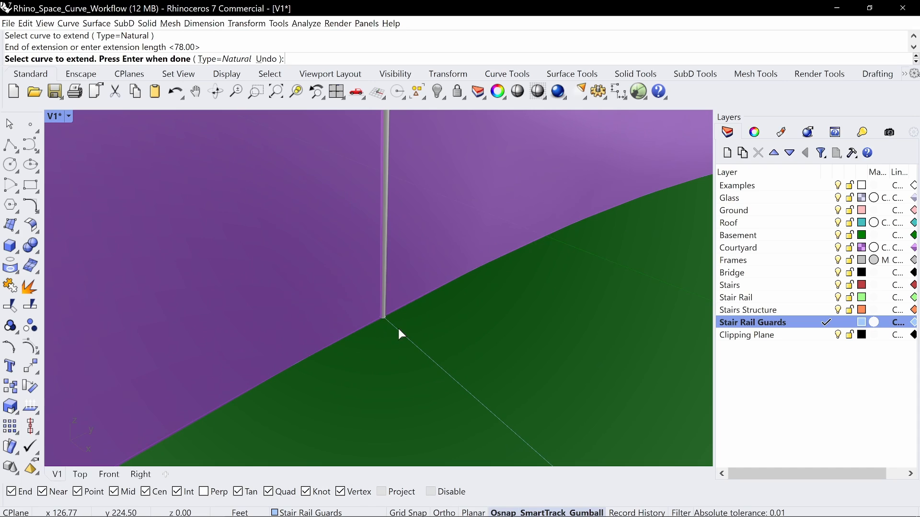
{"action": "key", "text": "Return"}
- In Wireframe display, draw a 4" line from the centre of the frame post's base inward along the guide line
{"action": "type", "text": "Line"}
{"action": "key", "text": "Return"}
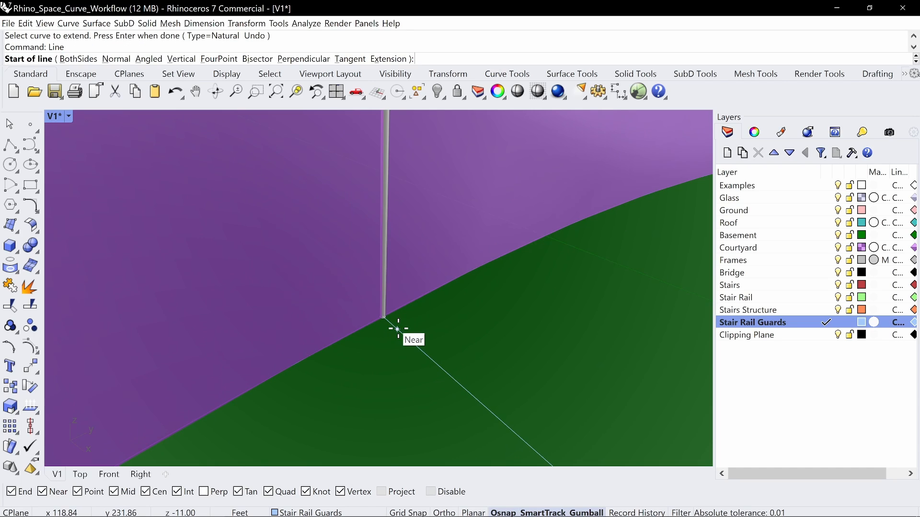
{"action": "left_click", "coordinate": [69, 117]}
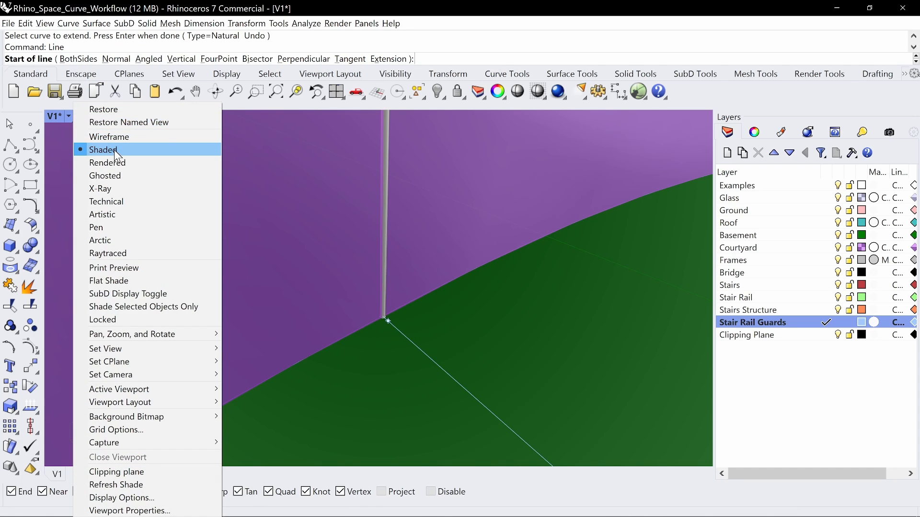
{"action": "left_click", "coordinate": [113, 137]}
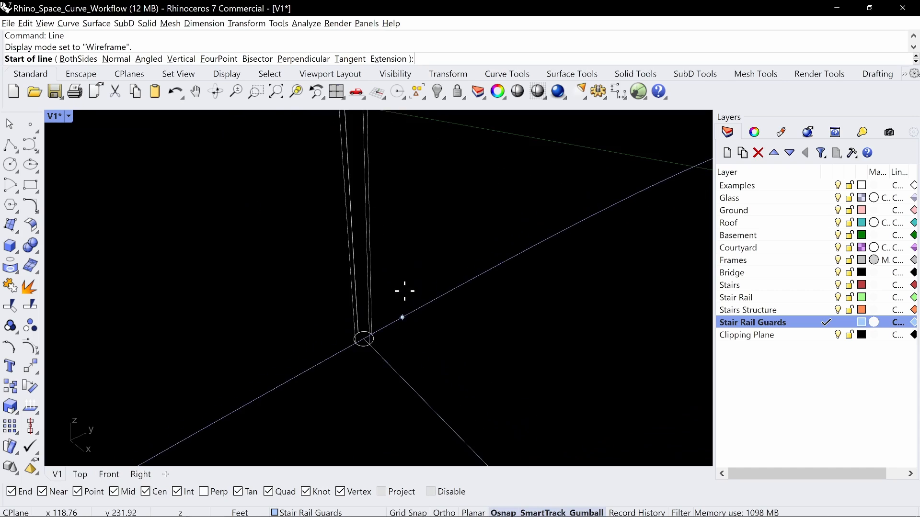
{"action": "scroll", "coordinate": [404, 291], "scroll_direction": "up", "scroll_amount": 4}
{"action": "left_click", "coordinate": [338, 363]}
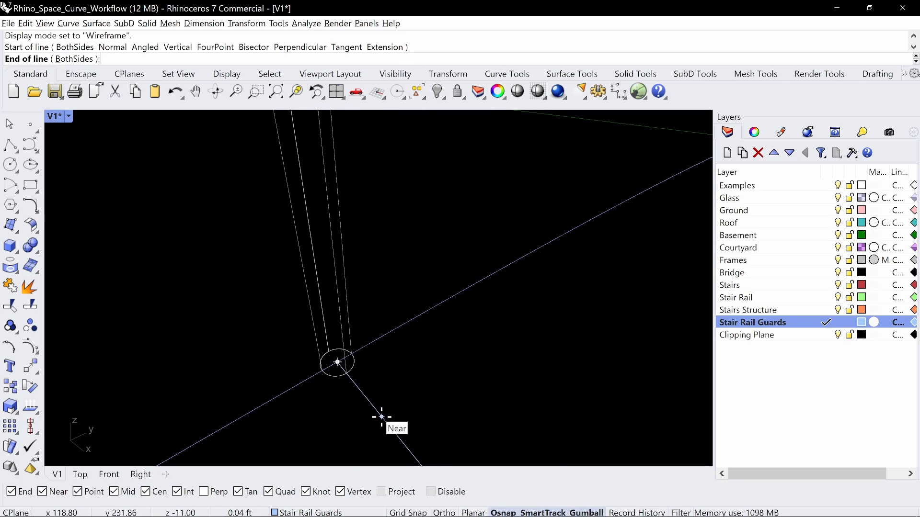
{"action": "type", "text": "4\""}
{"action": "key", "text": "Return"}
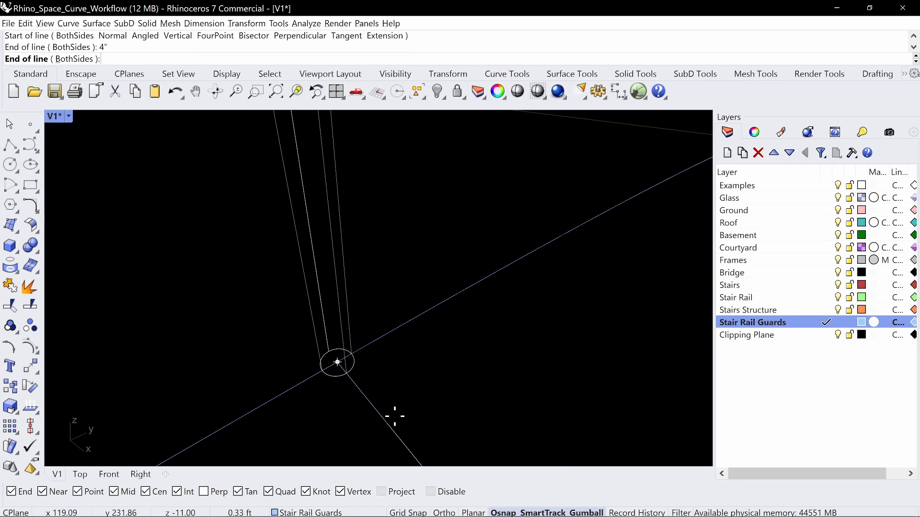
{"action": "left_click", "coordinate": [378, 414]}
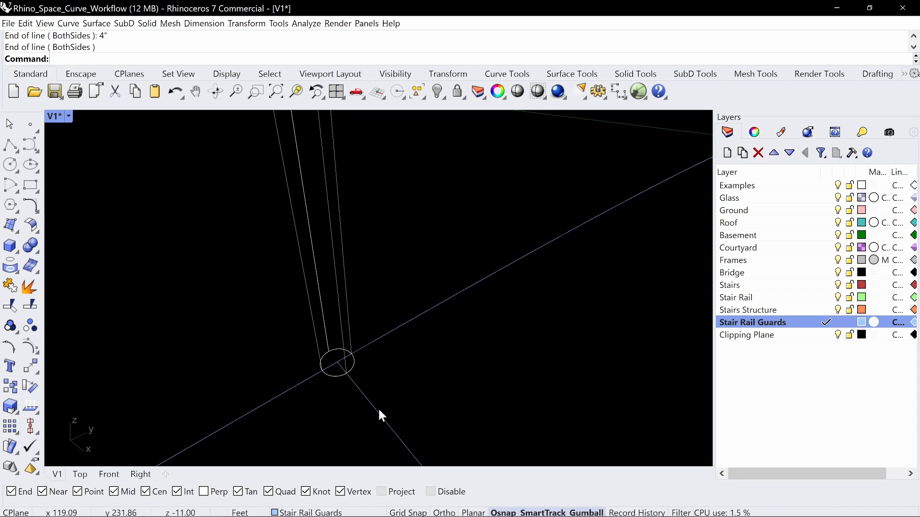
- Delete the short 4" line that overlaps the guide line at the frame post's base
{"action": "left_click", "coordinate": [362, 402]}
{"action": "left_click", "coordinate": [388, 431]}
{"action": "scroll", "coordinate": [419, 360], "scroll_direction": "down", "scroll_amount": 5}
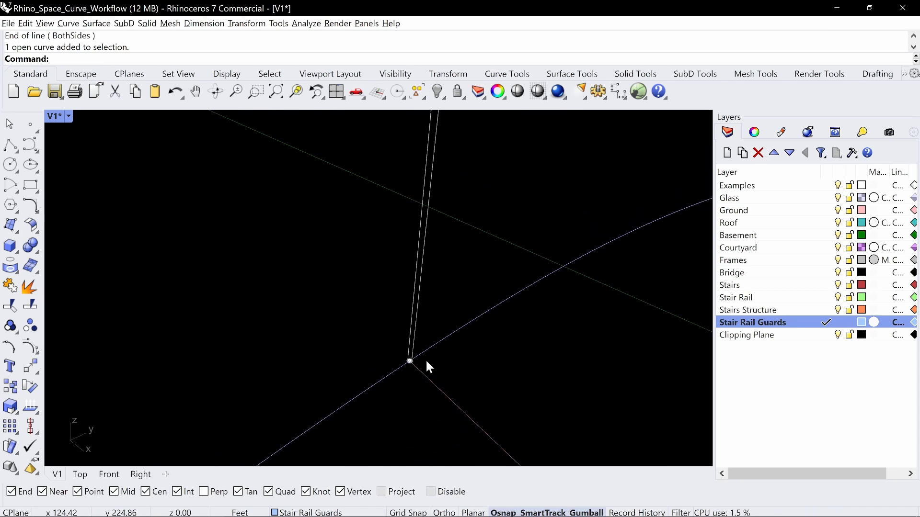
{"action": "scroll", "coordinate": [461, 374], "scroll_direction": "up", "scroll_amount": 3}
{"action": "left_click", "coordinate": [419, 354]}
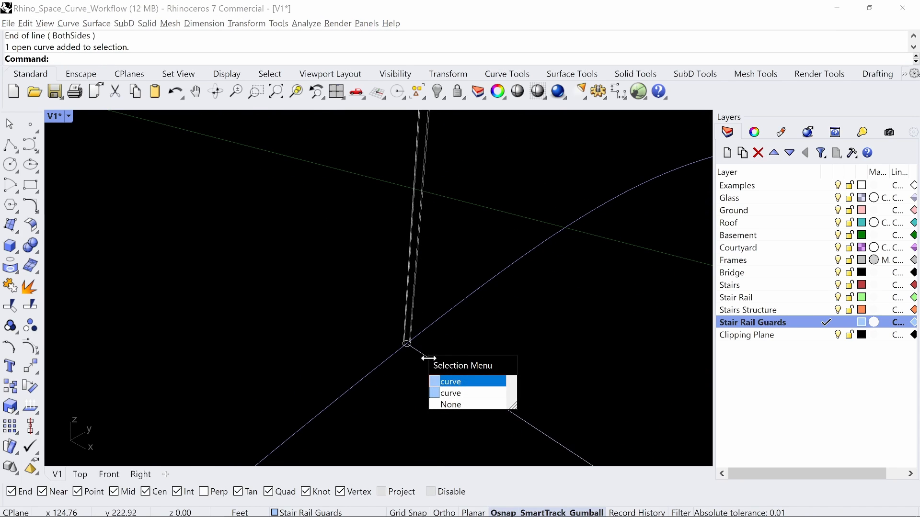
{"action": "left_click", "coordinate": [458, 397]}
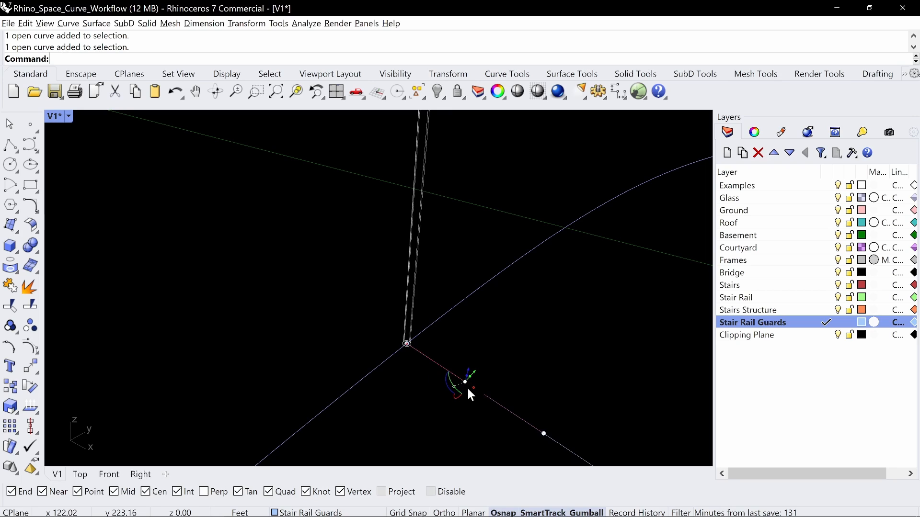
{"action": "key", "text": "Delete"}
- Draw a 4" line from the centre of the frame post's base inward along the guide line
{"action": "key", "text": "Return"}
{"action": "scroll", "coordinate": [442, 376], "scroll_direction": "up", "scroll_amount": 3}
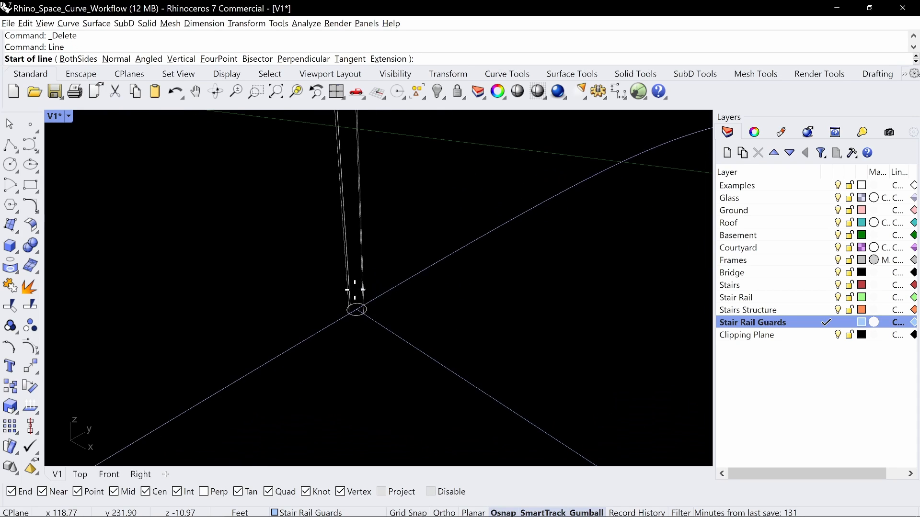
{"action": "left_click", "coordinate": [357, 320]}
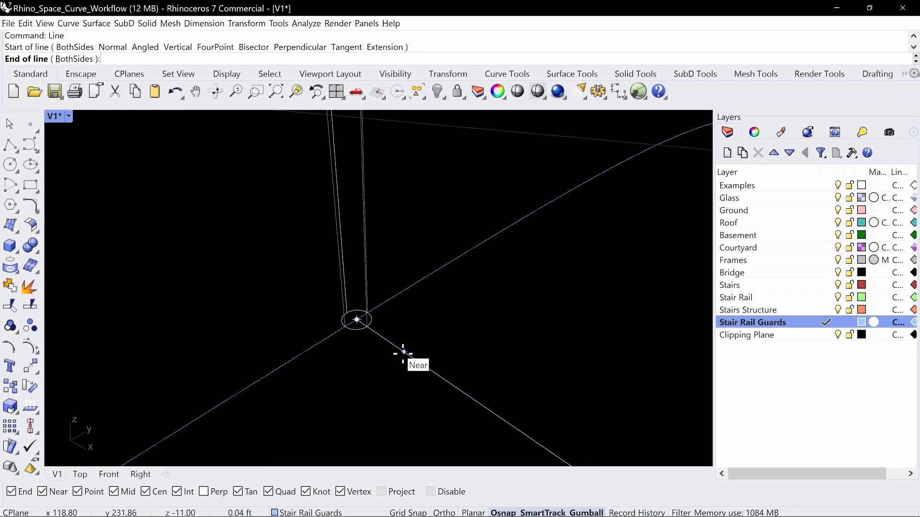
{"action": "type", "text": "4\""}
{"action": "key", "text": "Return"}
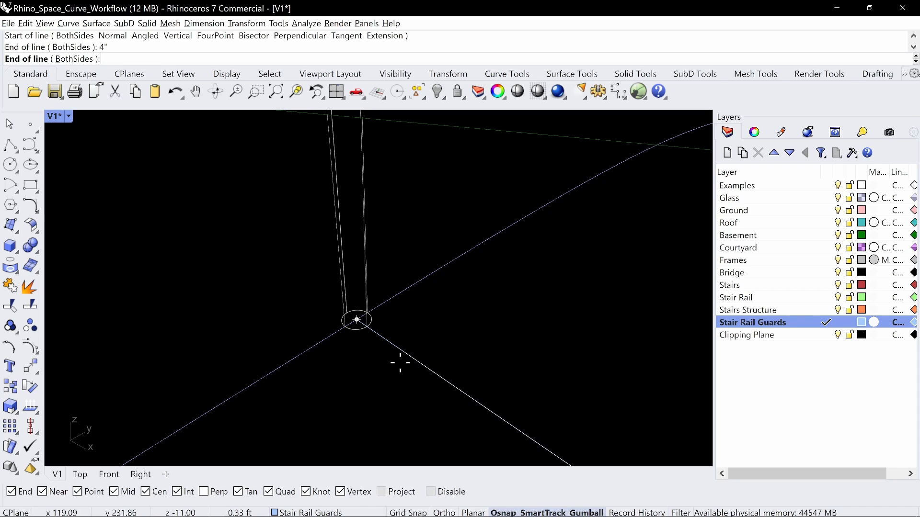
{"action": "left_click", "coordinate": [410, 354]}
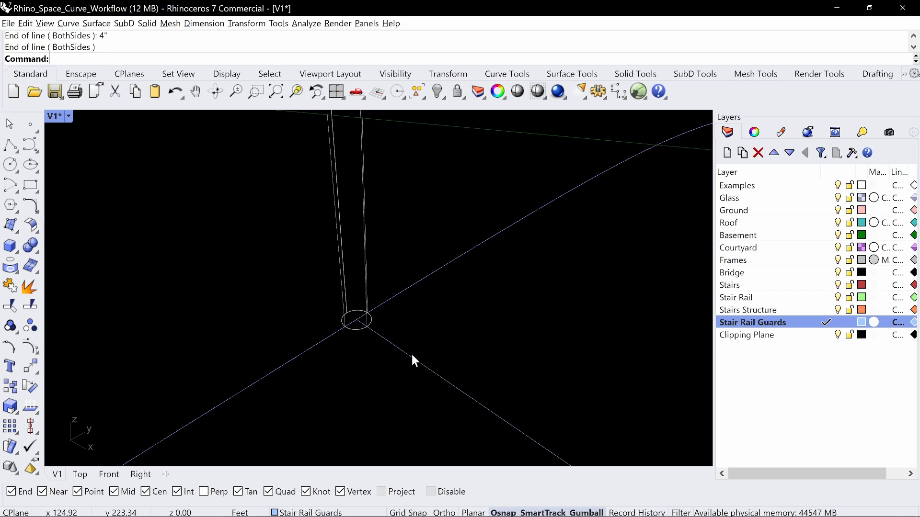
- Select the 4" line at the post's base and set the viewport display to Shaded
{"action": "left_click", "coordinate": [398, 354]}
{"action": "left_click", "coordinate": [427, 388]}
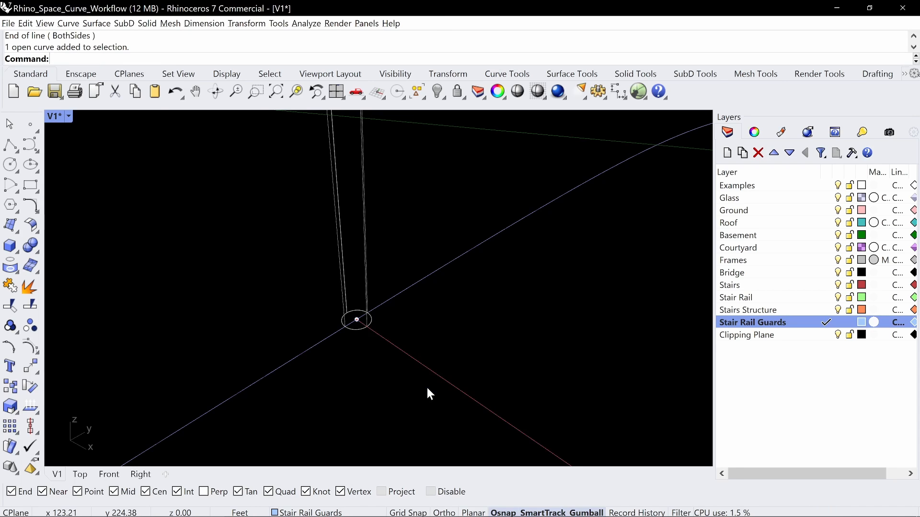
{"action": "right_click_drag", "start_coordinate": [427, 389], "coordinate": [413, 327]}
{"action": "right_click", "coordinate": [409, 301]}
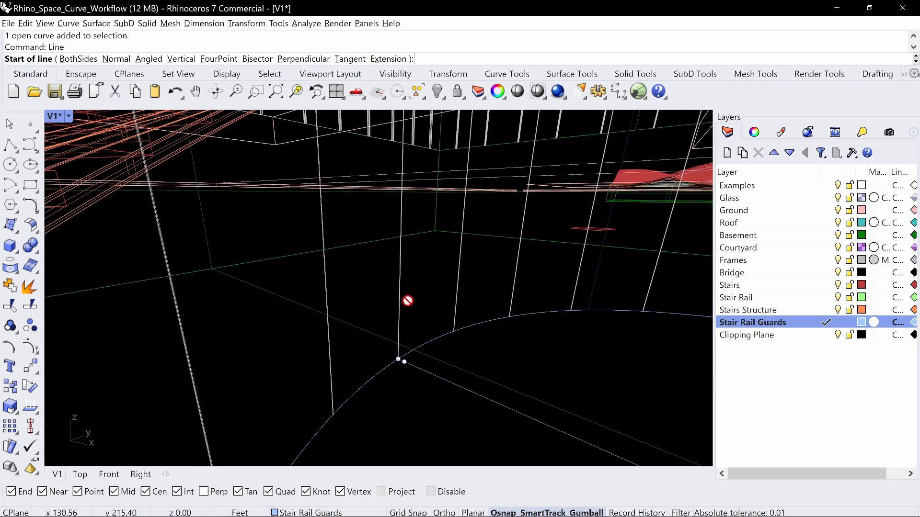
{"action": "left_click", "coordinate": [61, 116]}
{"action": "left_click", "coordinate": [124, 150]}
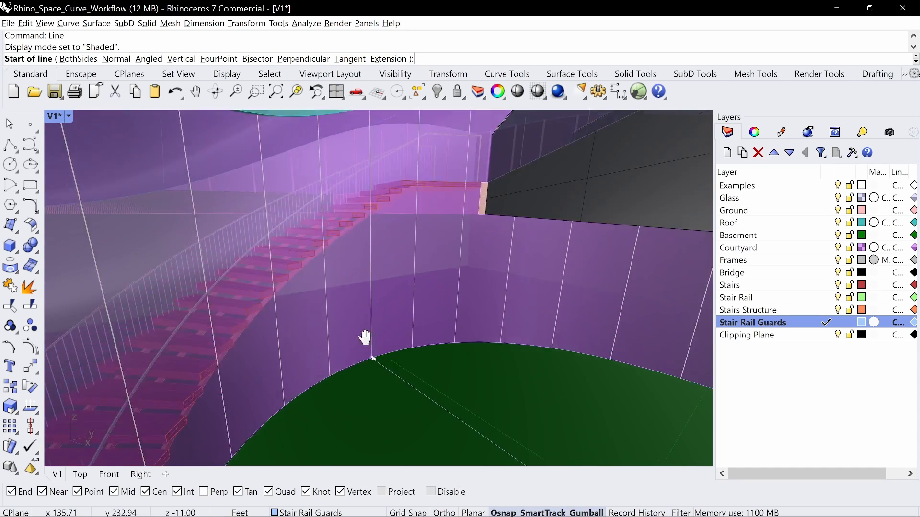
{"action": "right_click_drag", "start_coordinate": [365, 338], "coordinate": [364, 413], "text": "shift"}
{"action": "right_click_drag", "start_coordinate": [418, 393], "coordinate": [437, 386]}
{"action": "key", "text": "Escape"}
- Extrude the 4" line vertically from the courtyard floor into a tall fin surface that rises past the roof edge
{"action": "right_click_drag", "start_coordinate": [412, 457], "coordinate": [394, 421]}
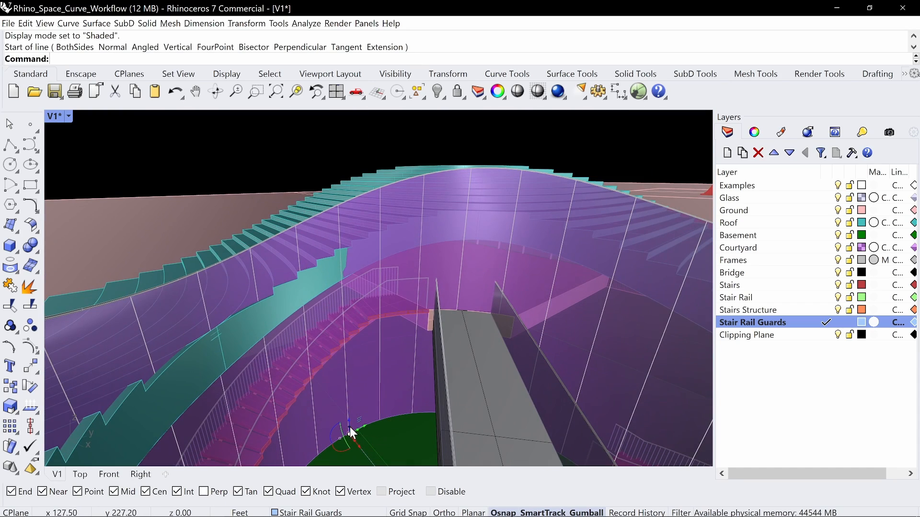
{"action": "left_click_drag", "start_coordinate": [349, 425], "coordinate": [336, 134]}
{"action": "scroll", "coordinate": [338, 139], "scroll_direction": "down", "scroll_amount": 4}
{"action": "right_click_drag", "start_coordinate": [346, 158], "coordinate": [300, 217]}
{"action": "scroll", "coordinate": [397, 219], "scroll_direction": "up", "scroll_amount": 3}
{"action": "key", "text": "Escape"}
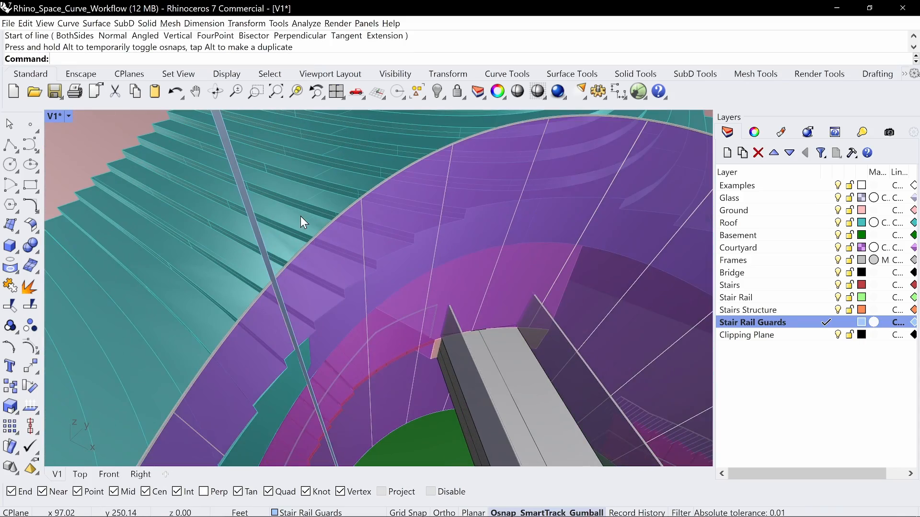
- Offset the fin surface by .5" to both sides as a solid with OffsetSrf, deleting the input surface
{"action": "key", "text": "Down"}
{"action": "key", "text": "Down"}
{"action": "key", "text": "Down"}
{"action": "key", "text": "Down"}
{"action": "key", "text": "Down"}
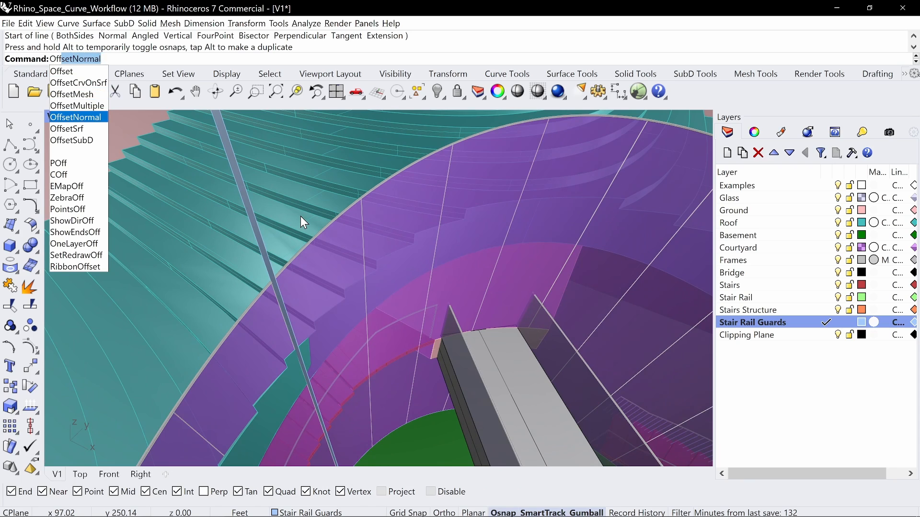
{"action": "key", "text": "Return"}
{"action": "scroll", "coordinate": [257, 189], "scroll_direction": "up", "scroll_amount": 2}
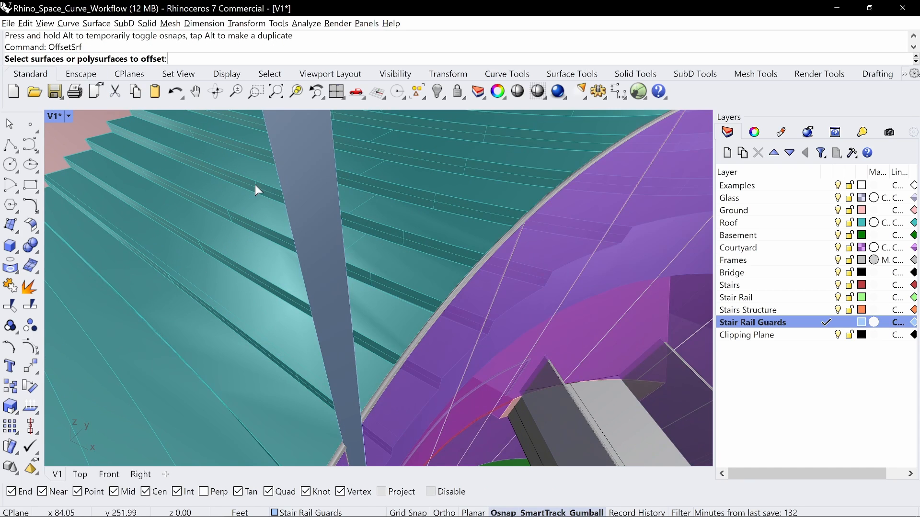
{"action": "left_click", "coordinate": [310, 220]}
{"action": "key", "text": "Return"}
{"action": "mouse_move", "coordinate": [352, 208]}
{"action": "right_mouse_down"}
{"action": "mouse_move", "coordinate": [381, 218]}
{"action": "mouse_move", "coordinate": [351, 191]}
{"action": "right_mouse_up"}
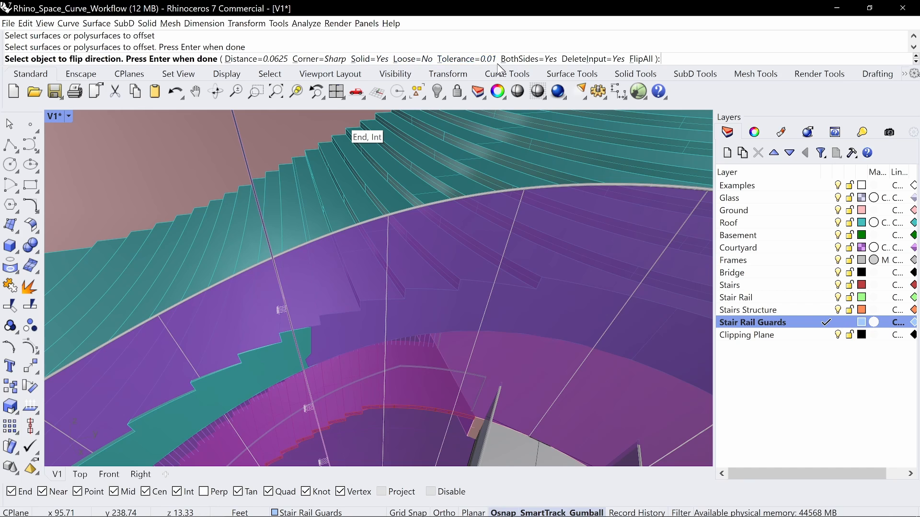
{"action": "key", "text": "Return"}
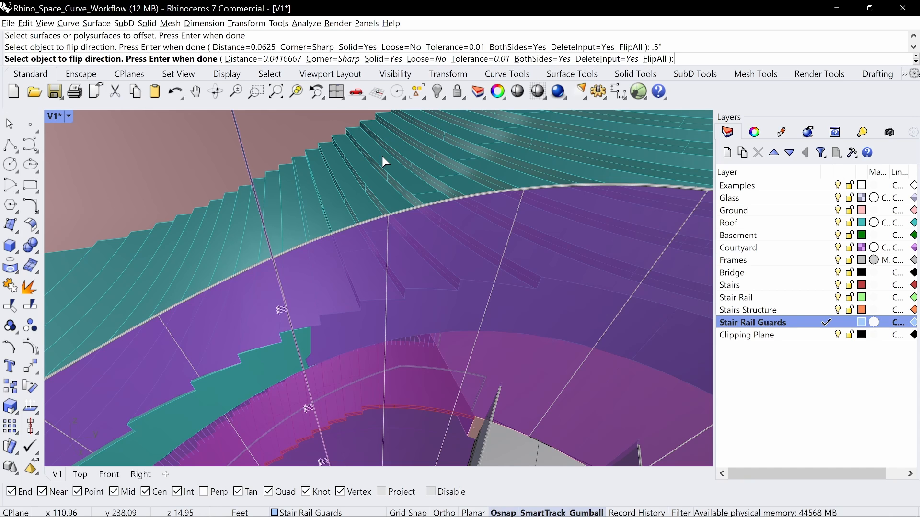
{"action": "mouse_move", "coordinate": [382, 199]}
{"action": "right_mouse_down"}
{"action": "mouse_move", "coordinate": [338, 238]}
{"action": "mouse_move", "coordinate": [367, 234]}
{"action": "mouse_move", "coordinate": [408, 189]}
{"action": "mouse_move", "coordinate": [384, 192]}
{"action": "right_mouse_up"}
{"action": "left_click", "coordinate": [384, 192]}
{"action": "key", "text": "Escape"}
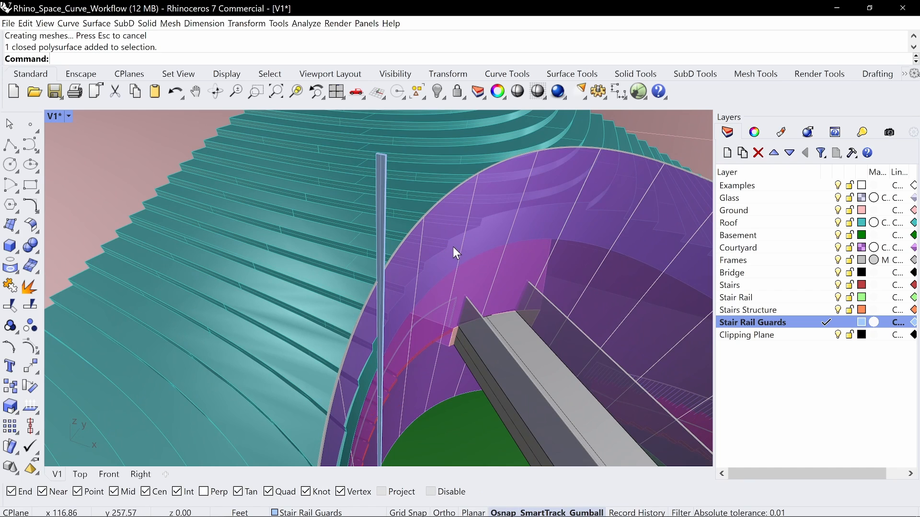
{"action": "type", "text": "ArrayPolar"}
{"action": "key", "text": "Return"}
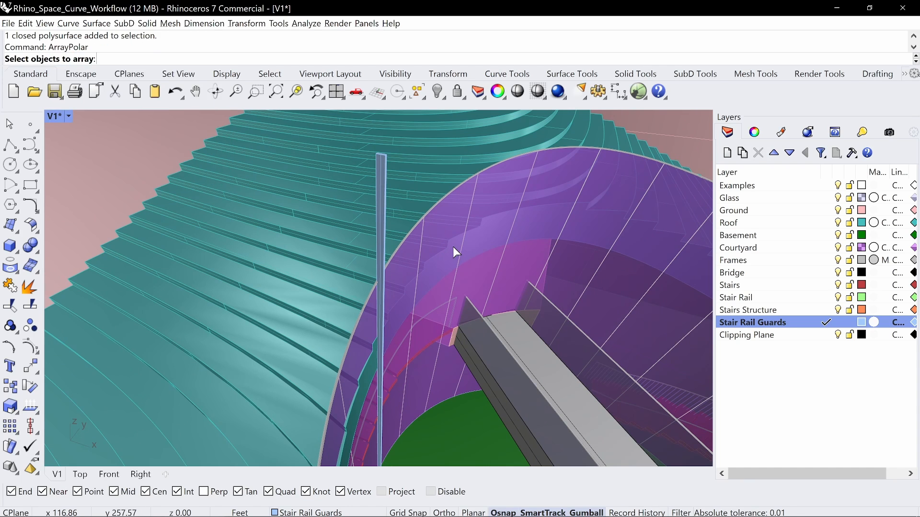
{"action": "left_click", "coordinate": [384, 170]}
{"action": "key", "text": "Return"}
{"action": "right_click_drag", "start_coordinate": [368, 219], "coordinate": [391, 328]}
{"action": "left_click", "coordinate": [466, 334]}
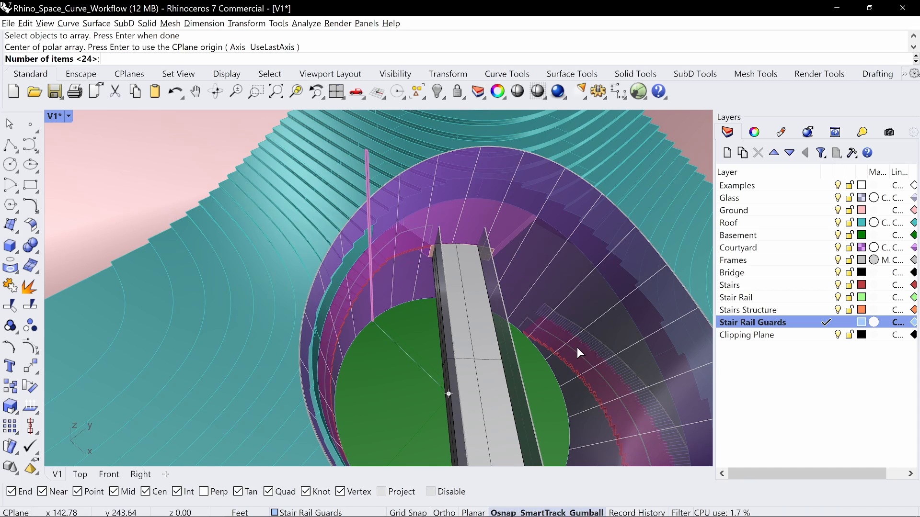
{"action": "type", "text": "50"}
{"action": "key", "text": "Return"}
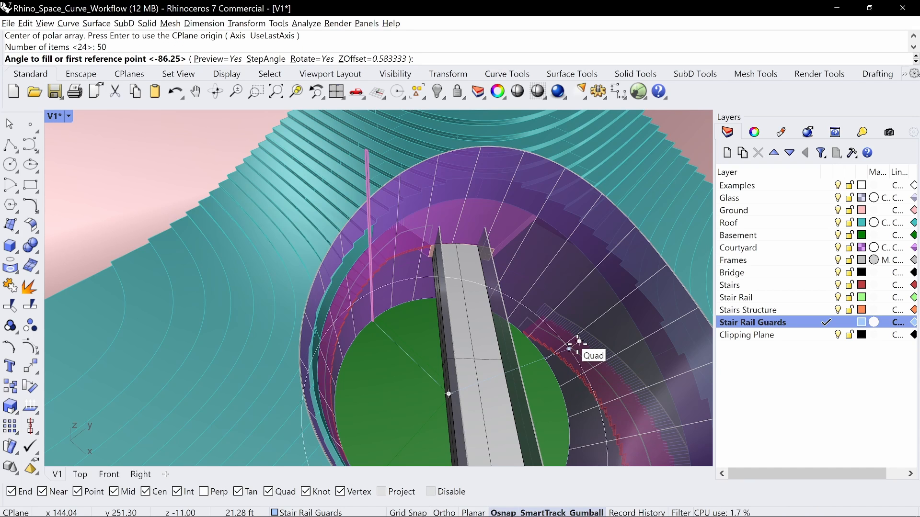
{"action": "scroll", "coordinate": [407, 345], "scroll_direction": "up", "scroll_amount": 5}
{"action": "type", "text": "z"}
{"action": "key", "text": "Return"}
{"action": "left_click", "coordinate": [365, 316]}
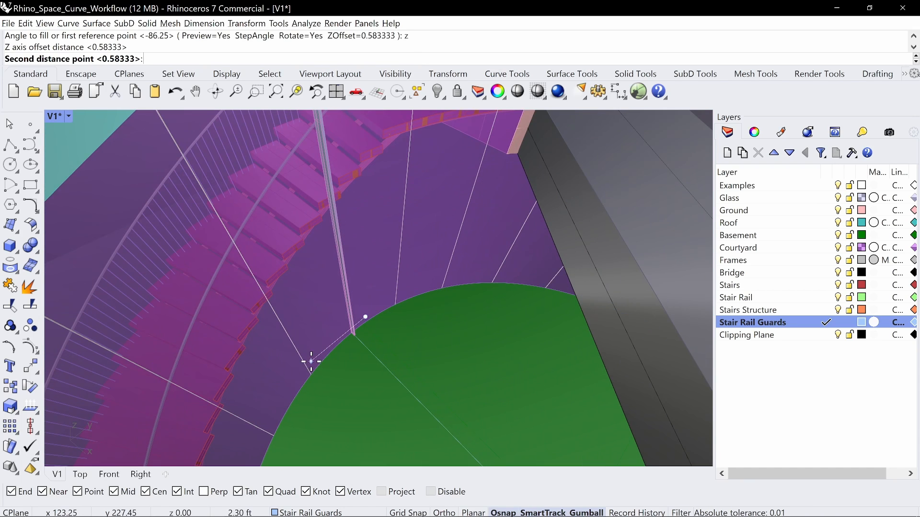
{"action": "scroll", "coordinate": [376, 335], "scroll_direction": "down", "scroll_amount": 3}
{"action": "left_click", "coordinate": [376, 312]}
{"action": "scroll", "coordinate": [410, 314], "scroll_direction": "down", "scroll_amount": 5}
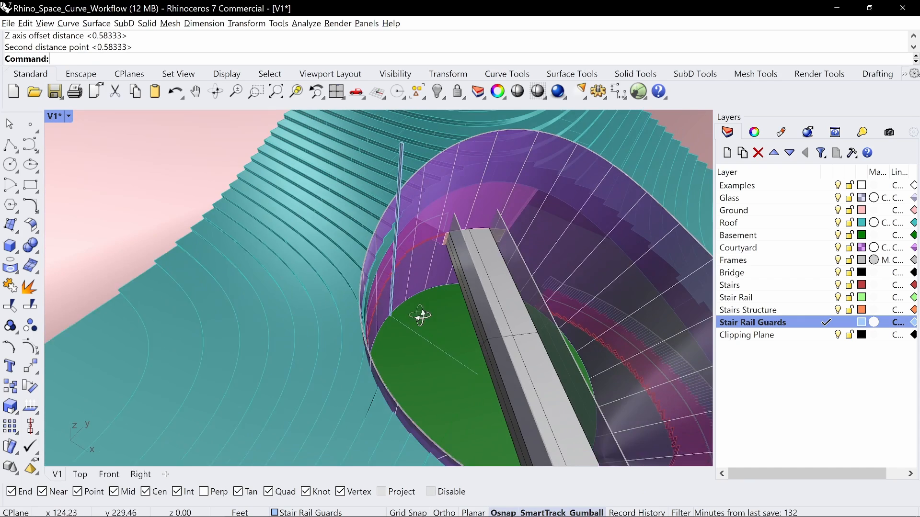
- Start a polar array of the fin about the guide line's inner end on the courtyard floor, with a fill angle of 360
{"action": "key", "text": "Return"}
{"action": "left_click", "coordinate": [400, 158]}
{"action": "key", "text": "Return"}
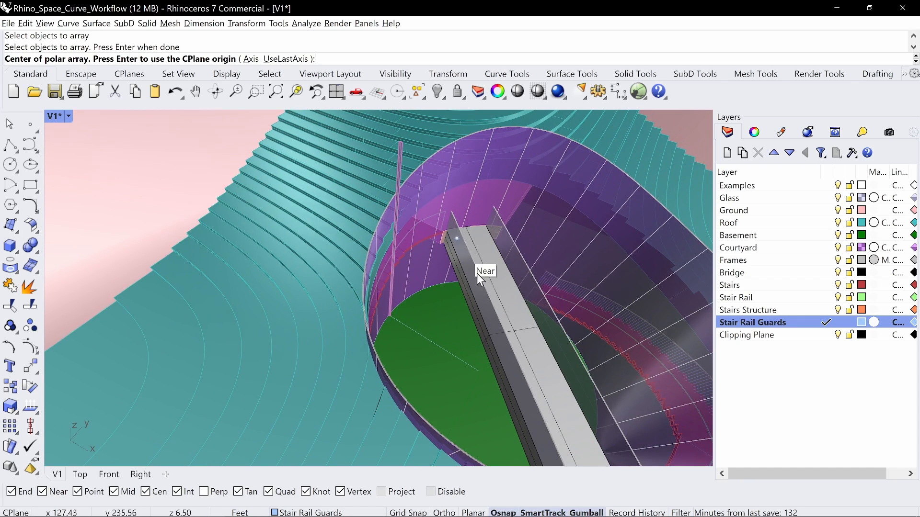
{"action": "scroll", "coordinate": [480, 381], "scroll_direction": "up", "scroll_amount": 2}
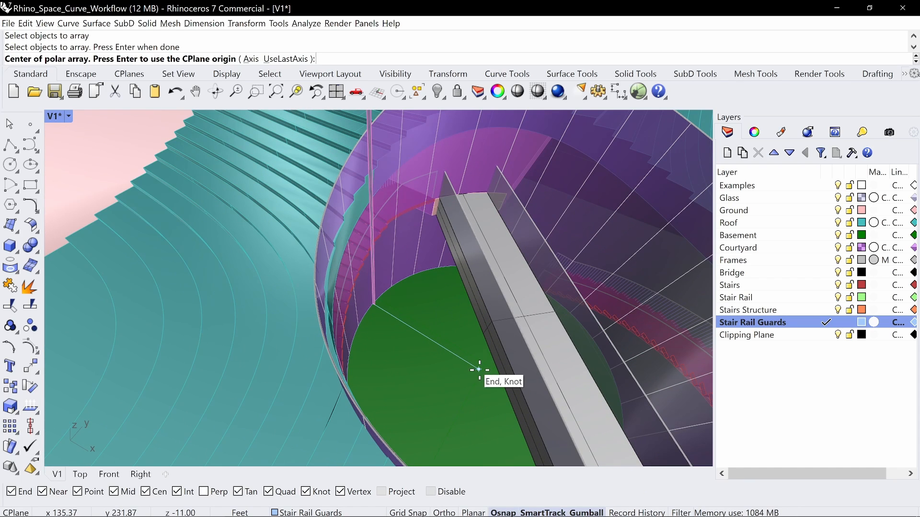
{"action": "left_click", "coordinate": [479, 370]}
{"action": "key", "text": "Return"}
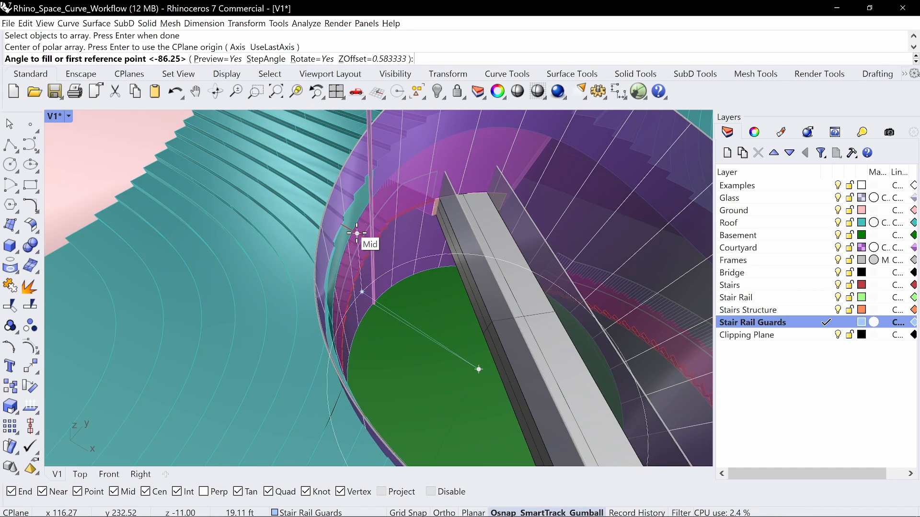
{"action": "type", "text": "360"}
{"action": "key", "text": "Return"}
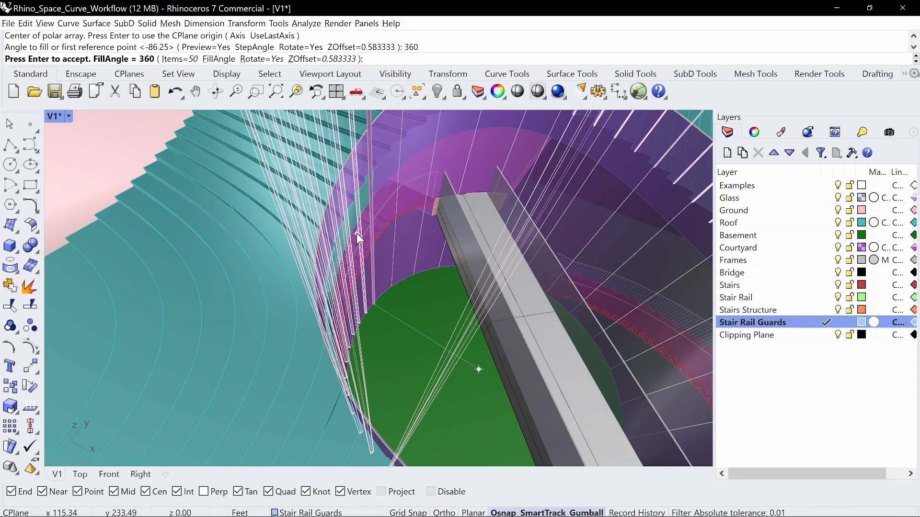
- Set the polar array's ZOffset to 0
{"action": "right_click_drag", "start_coordinate": [357, 233], "coordinate": [418, 257]}
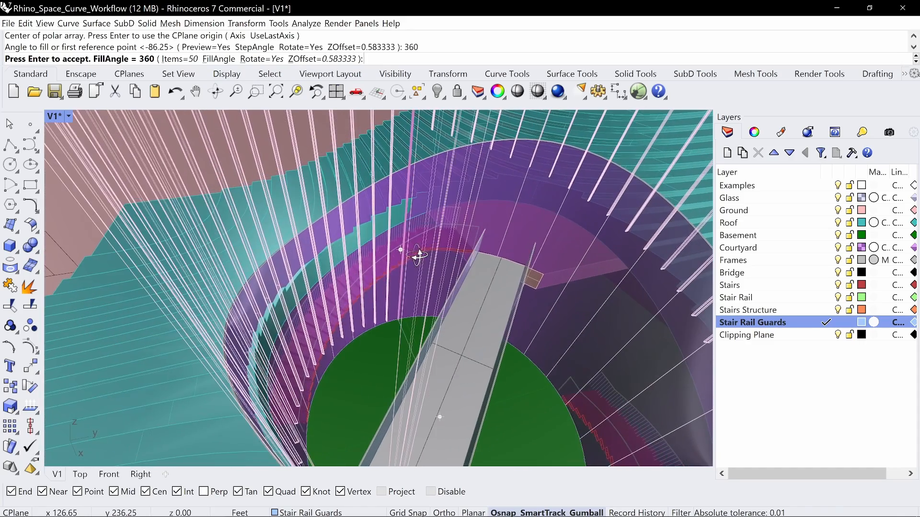
{"action": "key", "text": "ctrl+z"}
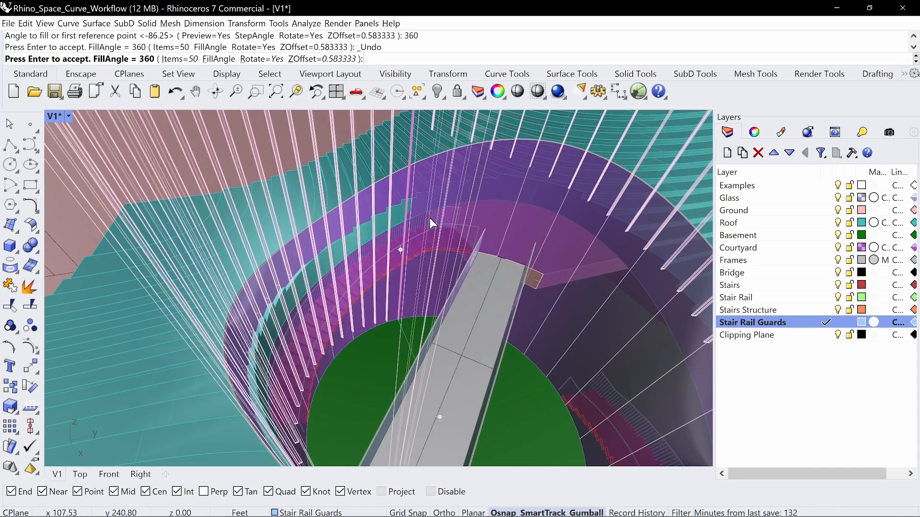
{"action": "left_click", "coordinate": [305, 59]}
{"action": "type", "text": "0"}
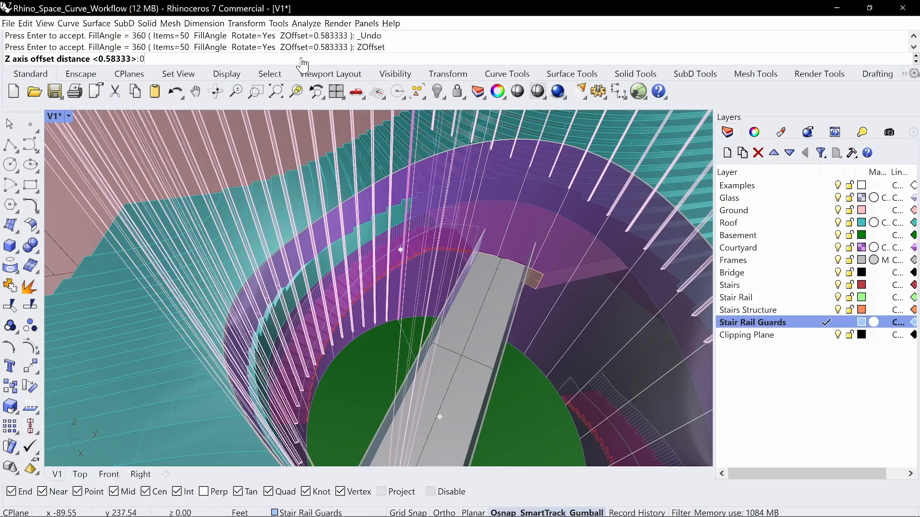
{"action": "key", "text": "Return"}
{"action": "scroll", "coordinate": [397, 233], "scroll_direction": "down", "scroll_amount": 5}
{"action": "mouse_move", "coordinate": [397, 234]}
{"action": "right_mouse_down"}
{"action": "mouse_move", "coordinate": [447, 220]}
{"action": "mouse_move", "coordinate": [390, 212]}
{"action": "mouse_move", "coordinate": [510, 210]}
{"action": "mouse_move", "coordinate": [427, 213]}
{"action": "mouse_move", "coordinate": [385, 240]}
{"action": "right_mouse_up"}
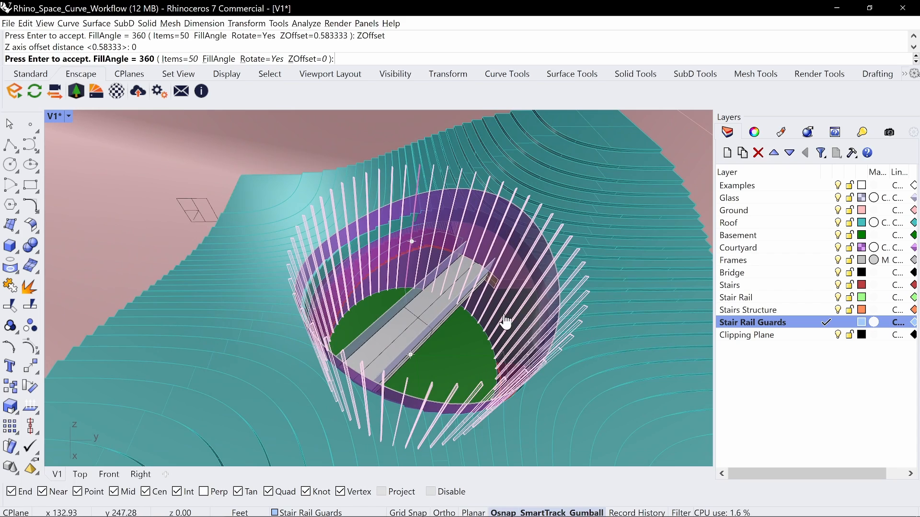
- Set the polar array to 25 items and accept it
{"action": "left_click", "coordinate": [180, 59]}
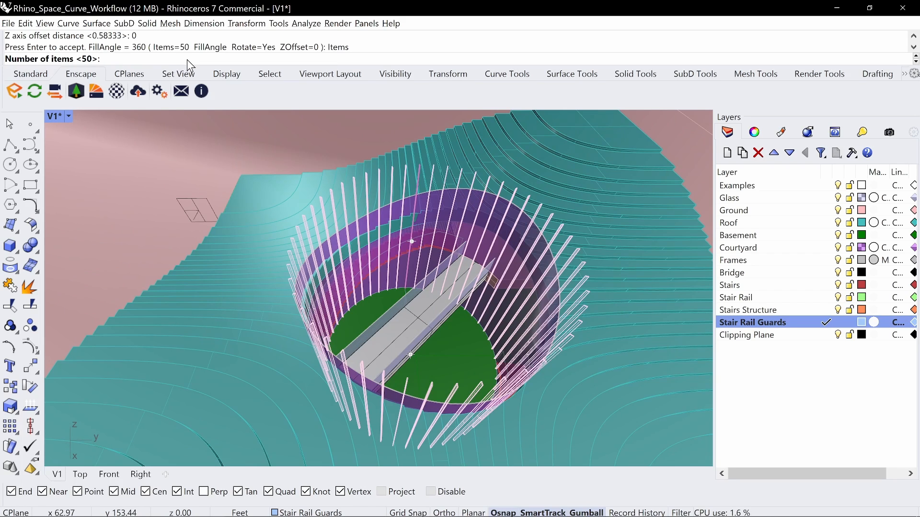
{"action": "type", "text": "20"}
{"action": "key", "text": "Return"}
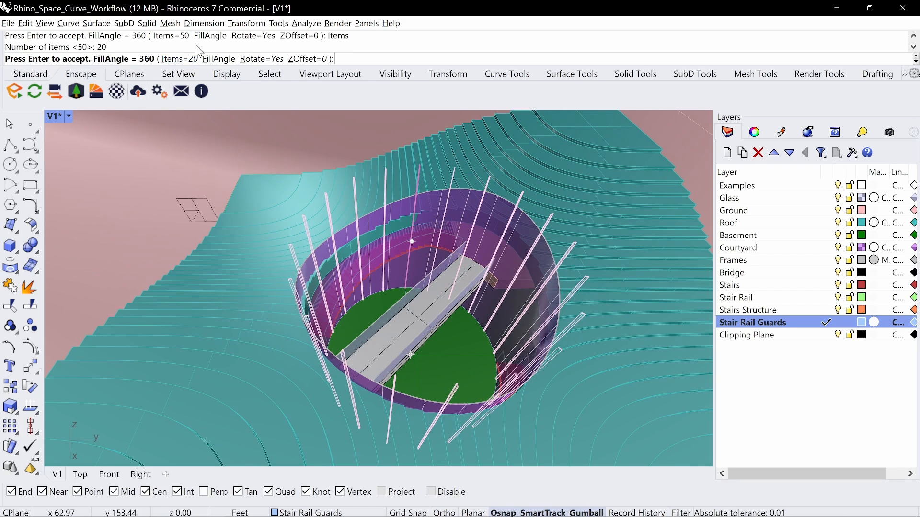
{"action": "left_click", "coordinate": [186, 59]}
{"action": "type", "text": "25"}
{"action": "key", "text": "Return"}
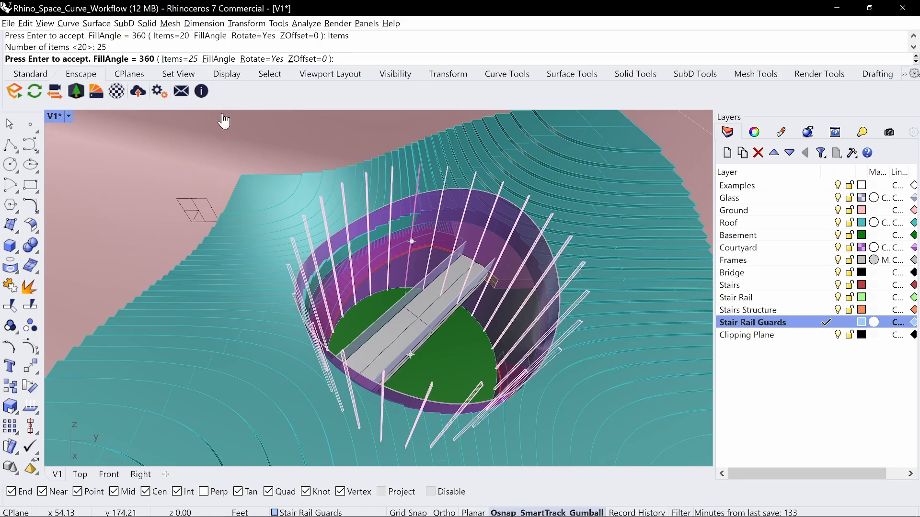
{"action": "right_click_drag", "start_coordinate": [224, 121], "coordinate": [323, 201]}
{"action": "key", "text": "Return"}
{"action": "right_click_drag", "start_coordinate": [508, 206], "coordinate": [281, 237]}
{"action": "right_click_drag", "start_coordinate": [542, 211], "coordinate": [380, 297]}
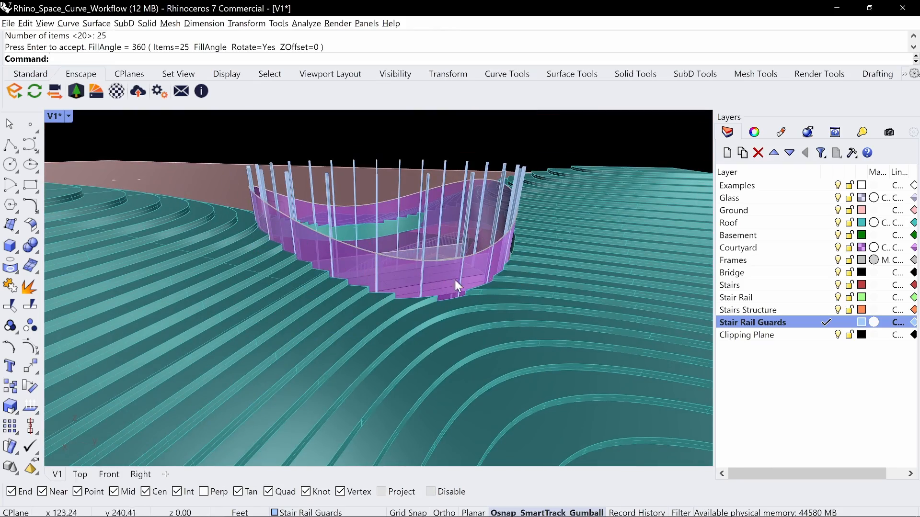
- Hide the Frames layer and select the closed curve along the courtyard wall's upper edge
{"action": "left_click", "coordinate": [482, 249]}
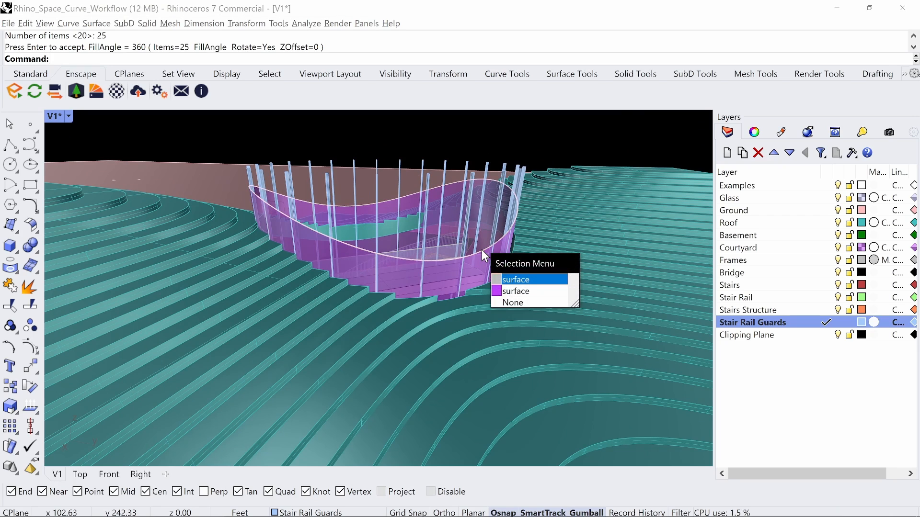
{"action": "left_click", "coordinate": [525, 293]}
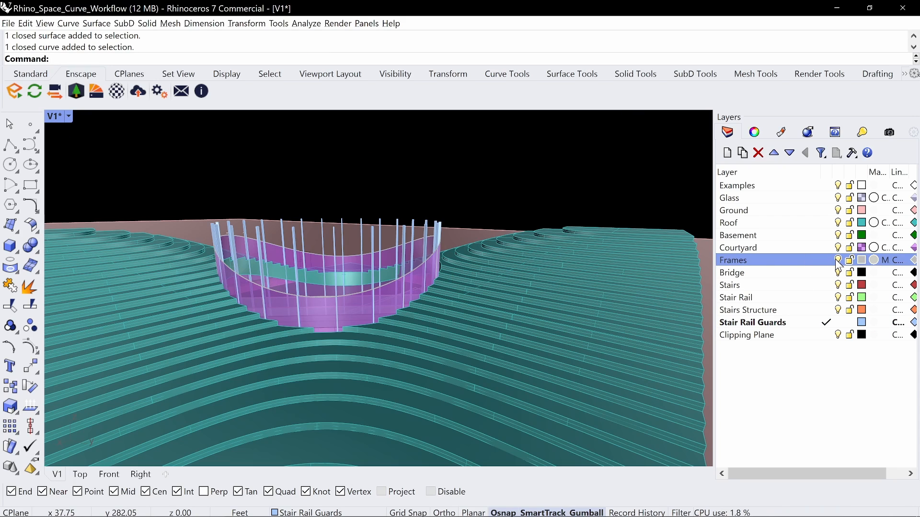
{"action": "right_click_drag", "start_coordinate": [324, 292], "coordinate": [382, 298]}
{"action": "scroll", "coordinate": [381, 298], "scroll_direction": "up", "scroll_amount": 4}
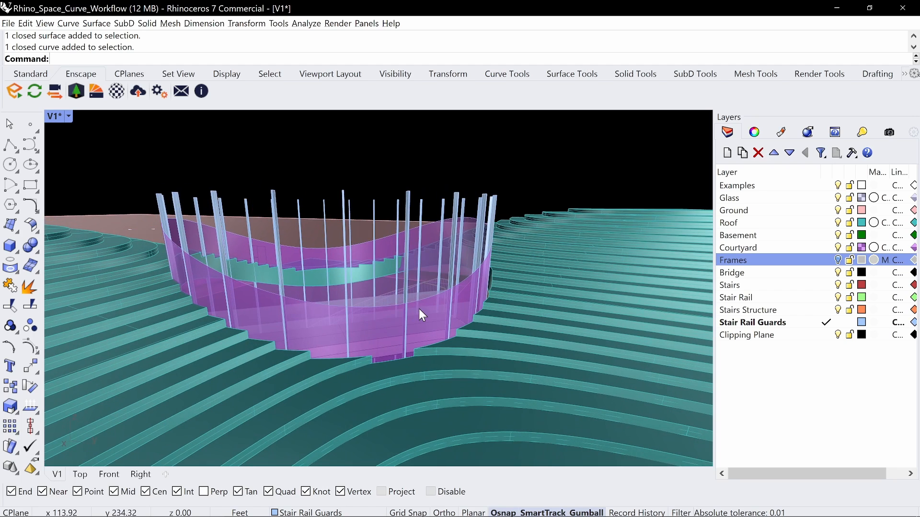
{"action": "left_click", "coordinate": [418, 300]}
{"action": "key", "text": "Return"}
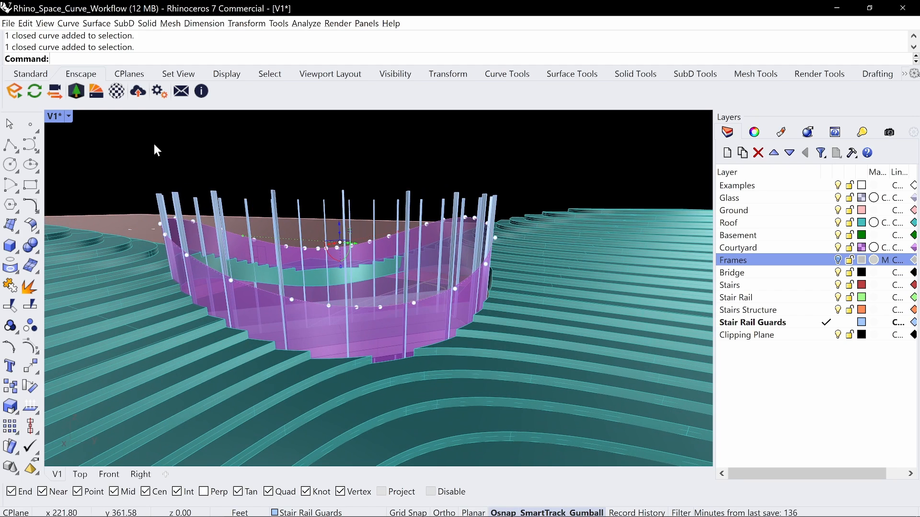
- Offset the selected closed courtyard curve outward by 2" in the Top view
{"action": "double_click", "coordinate": [57, 119]}
{"action": "double_click", "coordinate": [54, 115]}
{"action": "scroll", "coordinate": [237, 302], "scroll_direction": "up", "scroll_amount": 4}
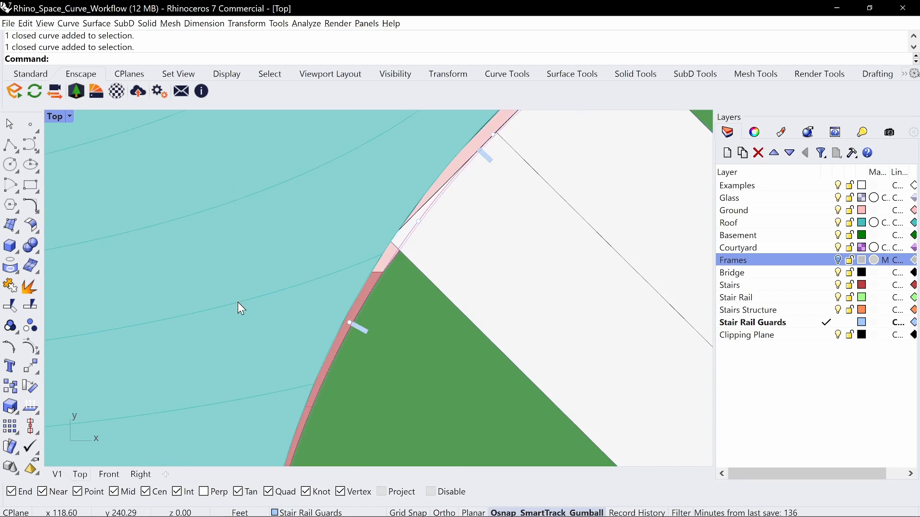
{"action": "scroll", "coordinate": [249, 309], "scroll_direction": "down", "scroll_amount": 3}
{"action": "right_click_drag", "start_coordinate": [254, 297], "coordinate": [295, 269]}
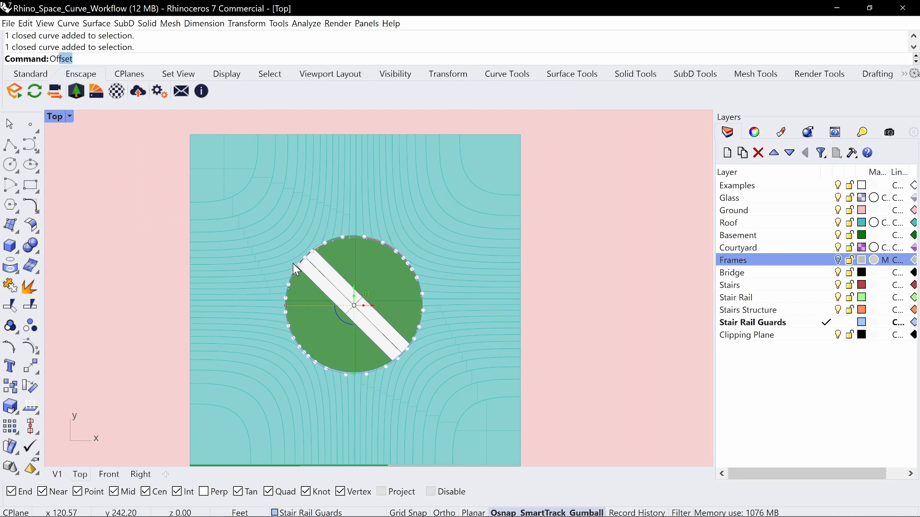
{"action": "key", "text": "Return"}
{"action": "type", "text": "2\""}
{"action": "key", "text": "Return"}
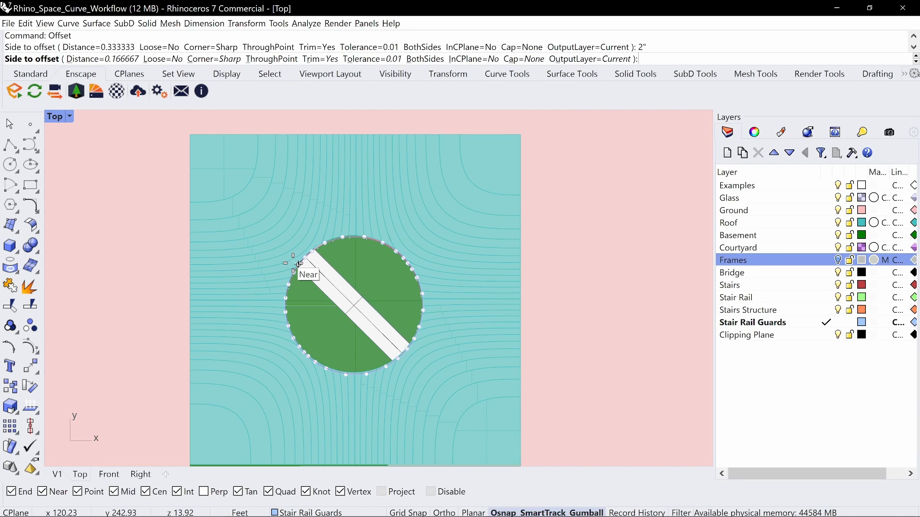
{"action": "left_click", "coordinate": [259, 233]}
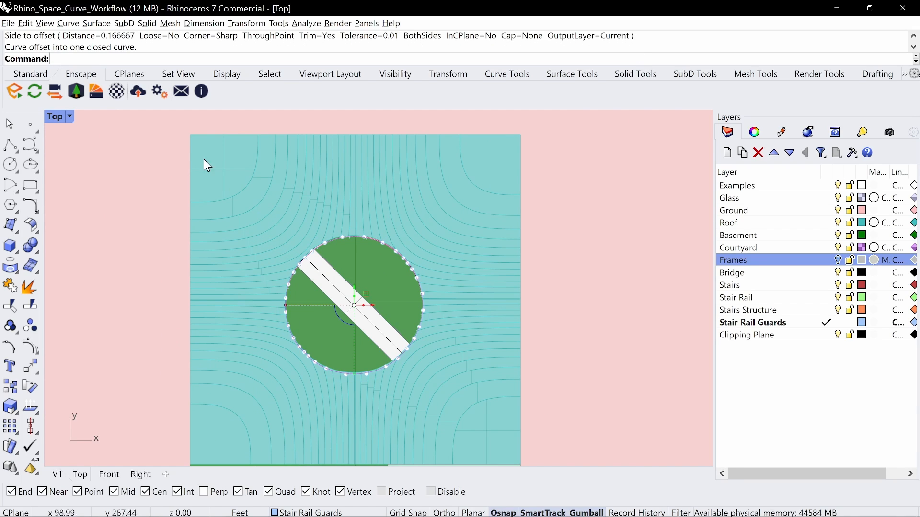
- Patch the closed curve at the courtyard rim in view V1, using sample point spacing 100, 50 U and V spans and stiffness 1
{"action": "double_click", "coordinate": [51, 120]}
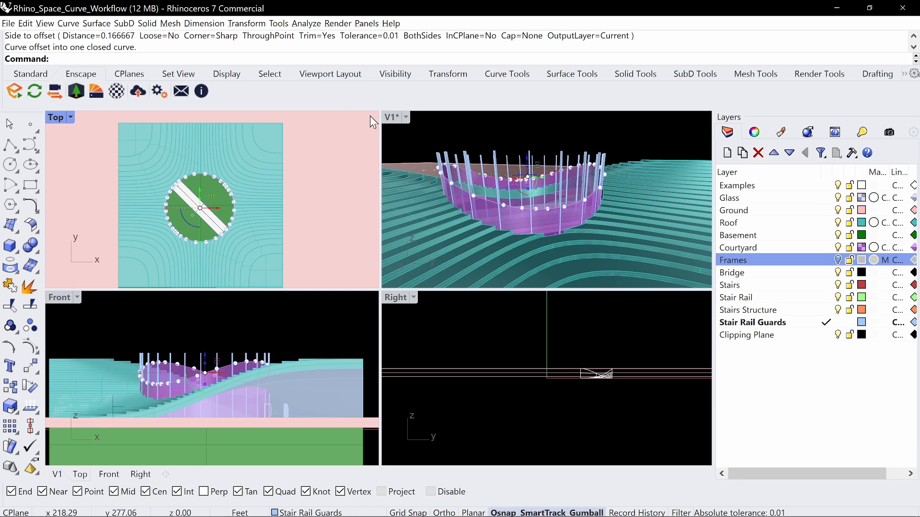
{"action": "double_click", "coordinate": [396, 117]}
{"action": "scroll", "coordinate": [401, 317], "scroll_direction": "up", "scroll_amount": 5}
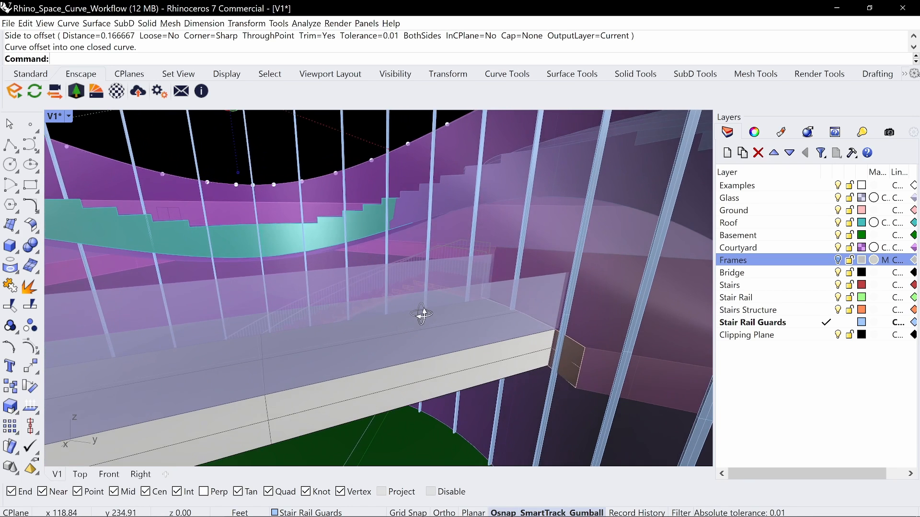
{"action": "scroll", "coordinate": [421, 314], "scroll_direction": "down", "scroll_amount": 3}
{"action": "left_click", "coordinate": [449, 341]}
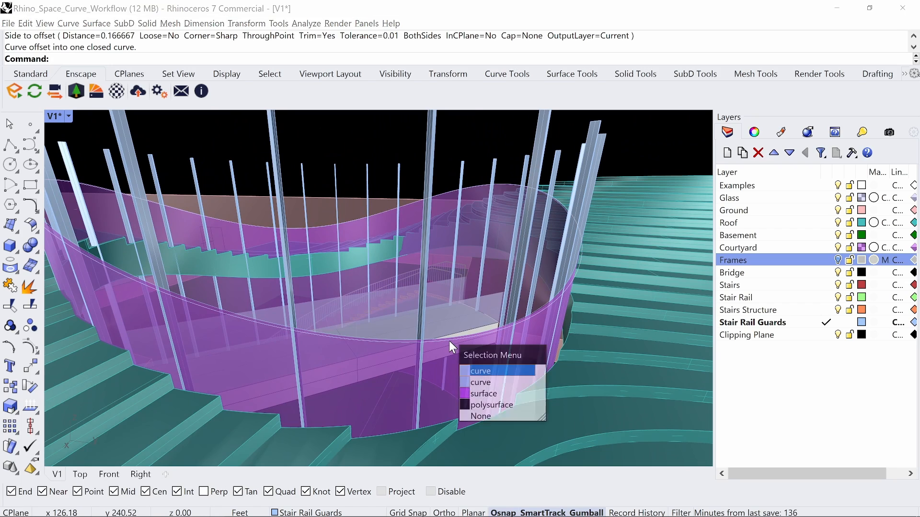
{"action": "left_click", "coordinate": [439, 320]}
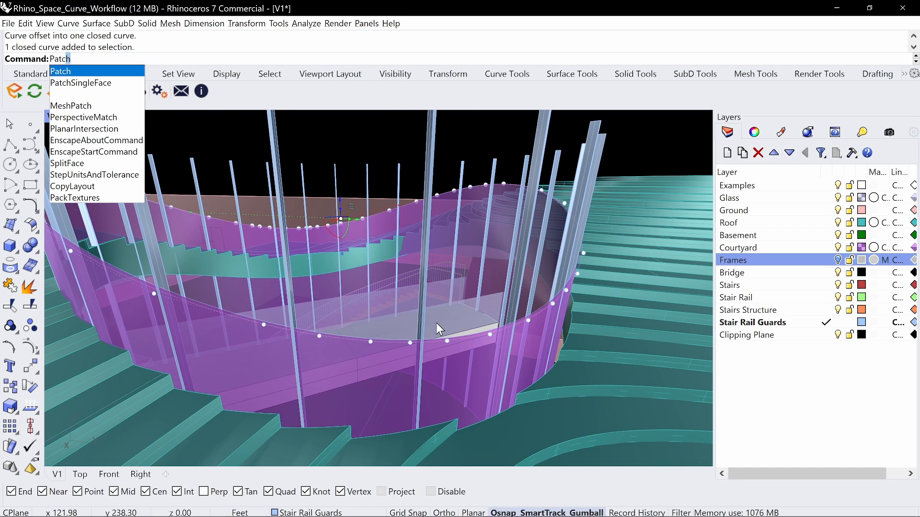
{"action": "key", "text": "Return"}
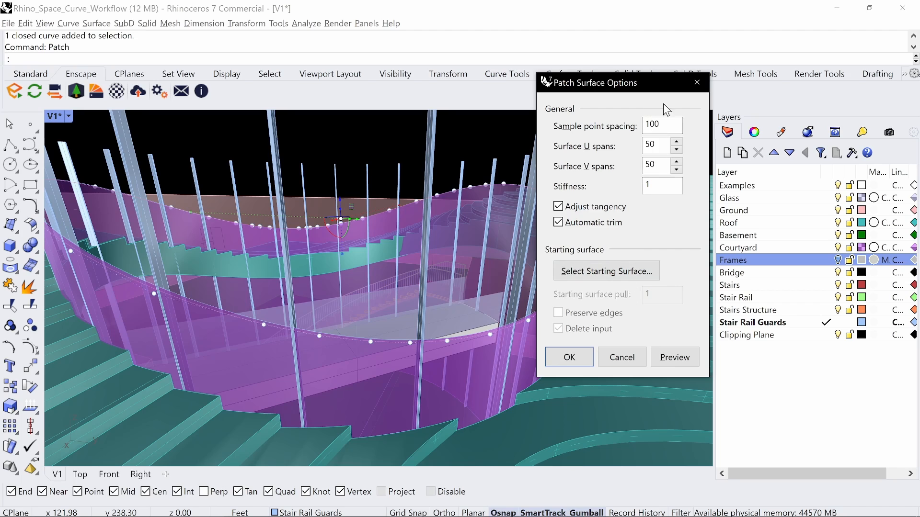
{"action": "left_click", "coordinate": [571, 358]}
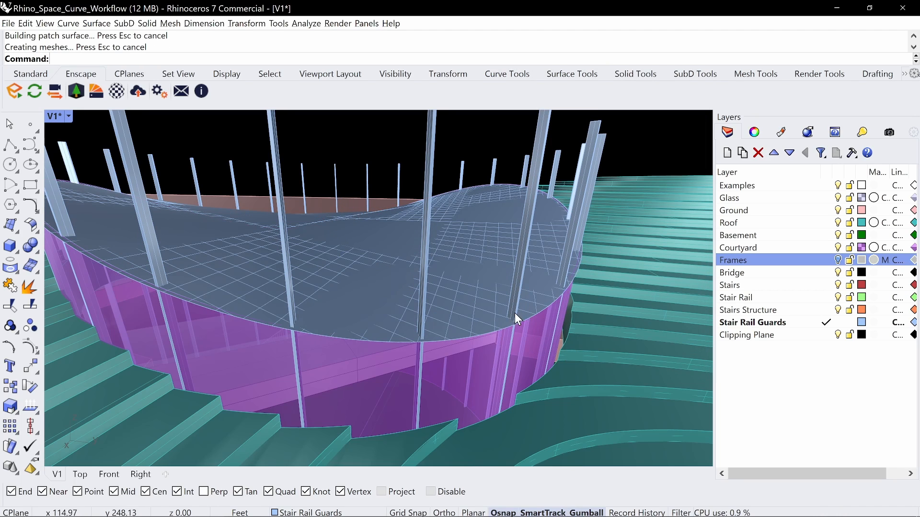
- Select all objects on the Stair Rail Guards layer and isolate them
{"action": "left_click", "coordinate": [800, 326]}
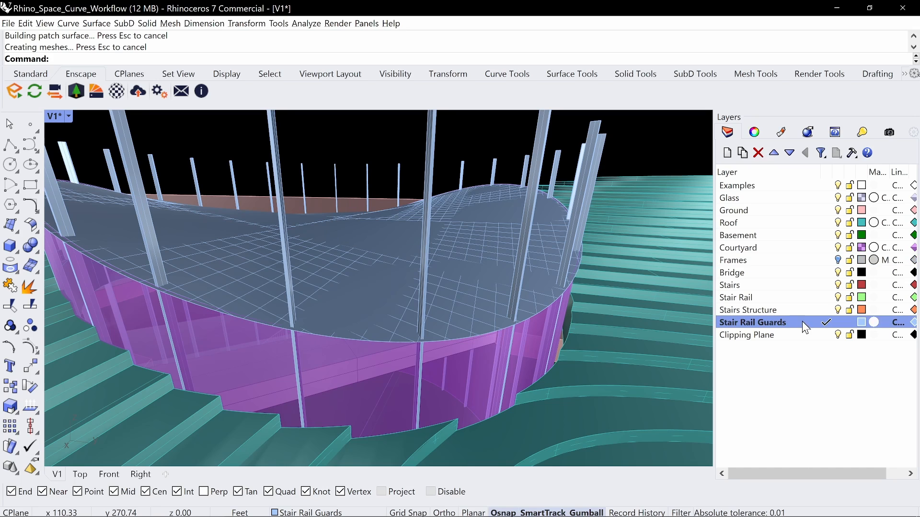
{"action": "right_click", "coordinate": [812, 328]}
{"action": "left_click", "coordinate": [819, 250]}
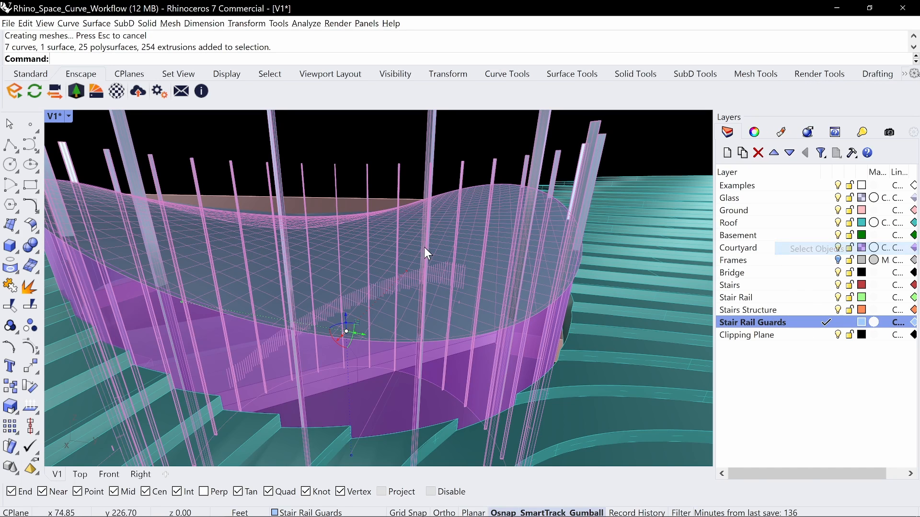
{"action": "key", "text": "Return"}
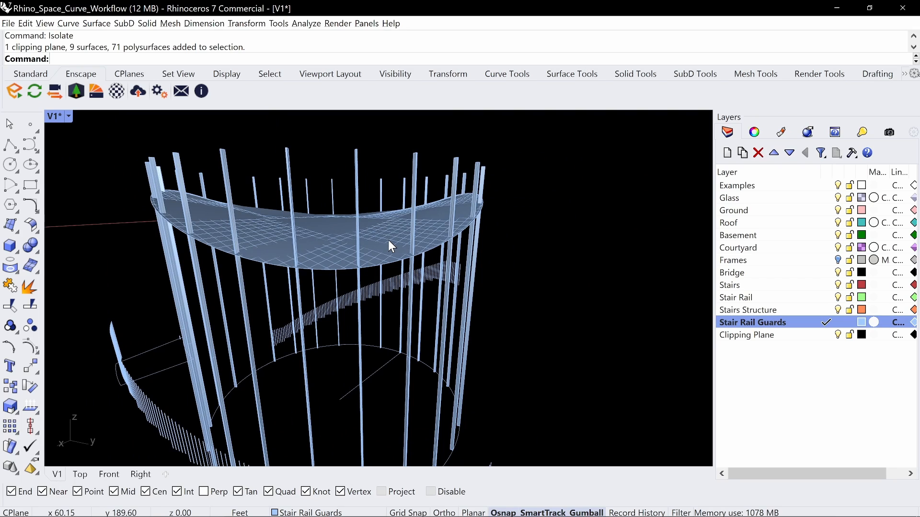
- Split all the arrayed courtyard fins with the patch surface using BooleanSplit
{"action": "type", "text": "BooleanSplit"}
{"action": "key", "text": "Return"}
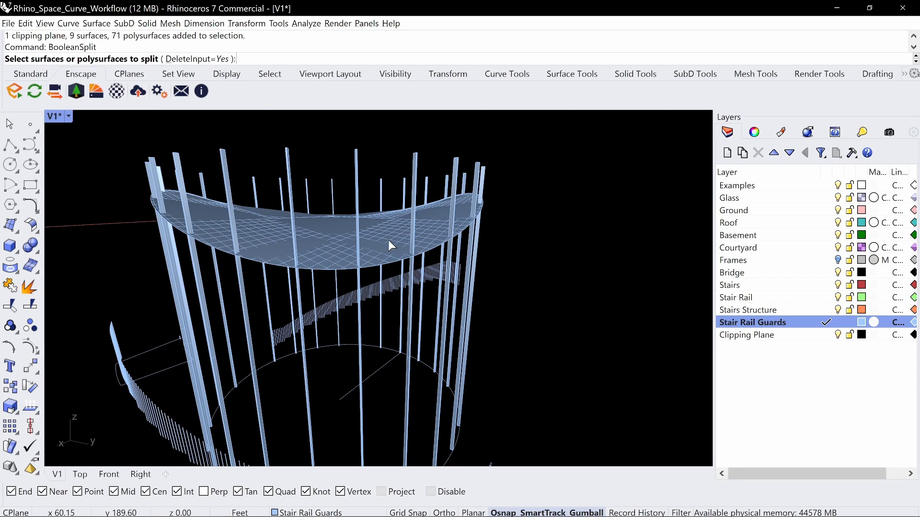
{"action": "scroll", "coordinate": [408, 215], "scroll_direction": "down", "scroll_amount": 3}
{"action": "right_click_drag", "start_coordinate": [407, 215], "coordinate": [422, 205]}
{"action": "left_click_drag", "start_coordinate": [503, 168], "coordinate": [160, 223]}
{"action": "right_click_drag", "start_coordinate": [359, 139], "coordinate": [376, 193]}
{"action": "left_click", "coordinate": [367, 261], "text": "ctrl"}
{"action": "right_click_drag", "start_coordinate": [449, 276], "coordinate": [454, 232]}
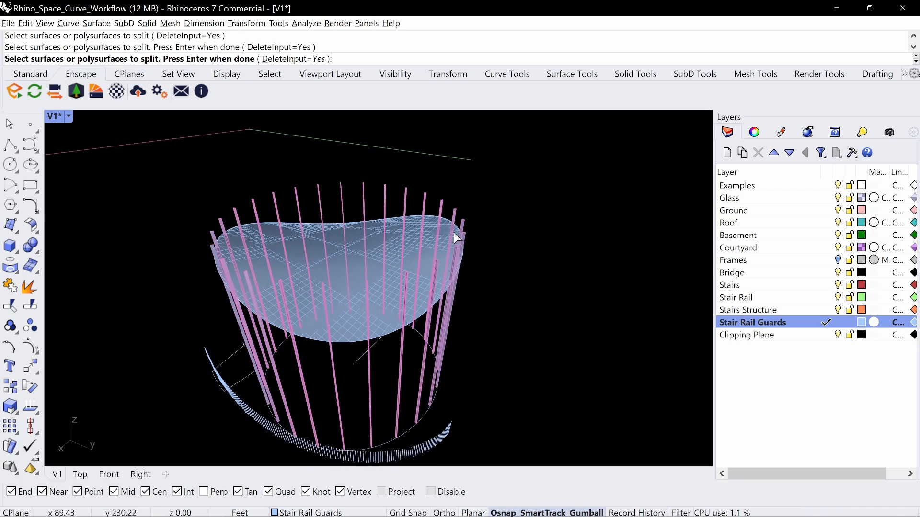
{"action": "key", "text": "Return"}
{"action": "left_click", "coordinate": [355, 259]}
{"action": "key", "text": "Return"}
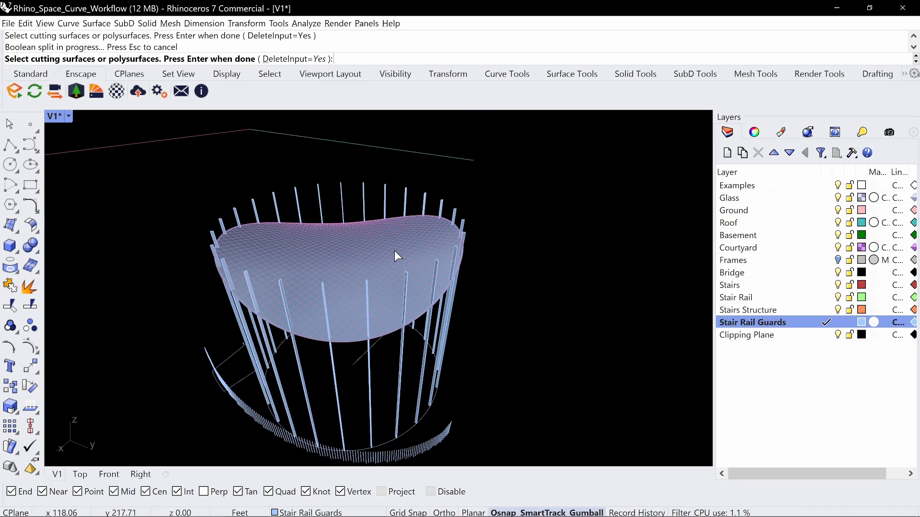
- Delete the patch surface and the first groups of cut-off fin tips above it
{"action": "left_click", "coordinate": [392, 248]}
{"action": "key", "text": "Delete"}
{"action": "right_click_drag", "start_coordinate": [452, 226], "coordinate": [344, 165]}
{"action": "left_click_drag", "start_coordinate": [345, 168], "coordinate": [234, 170]}
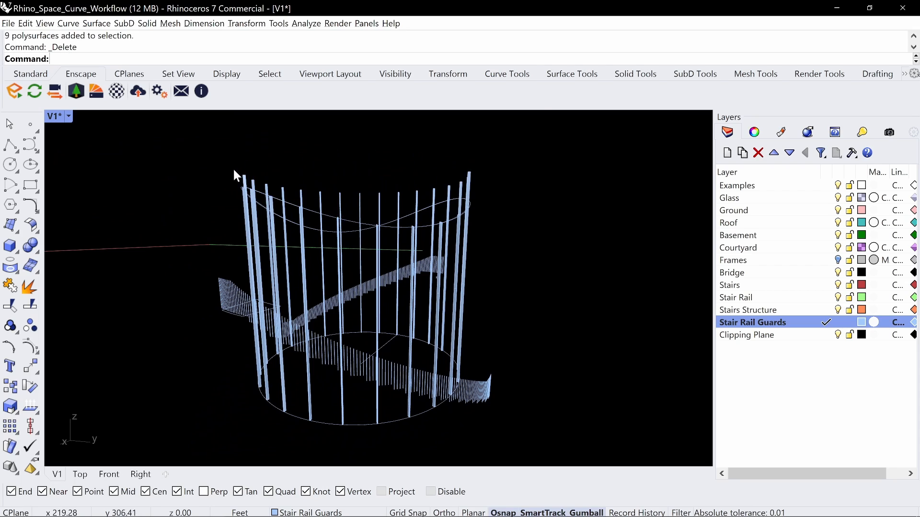
{"action": "left_click_drag", "start_coordinate": [415, 194], "coordinate": [412, 192]}
{"action": "scroll", "coordinate": [398, 201], "scroll_direction": "up", "scroll_amount": 3}
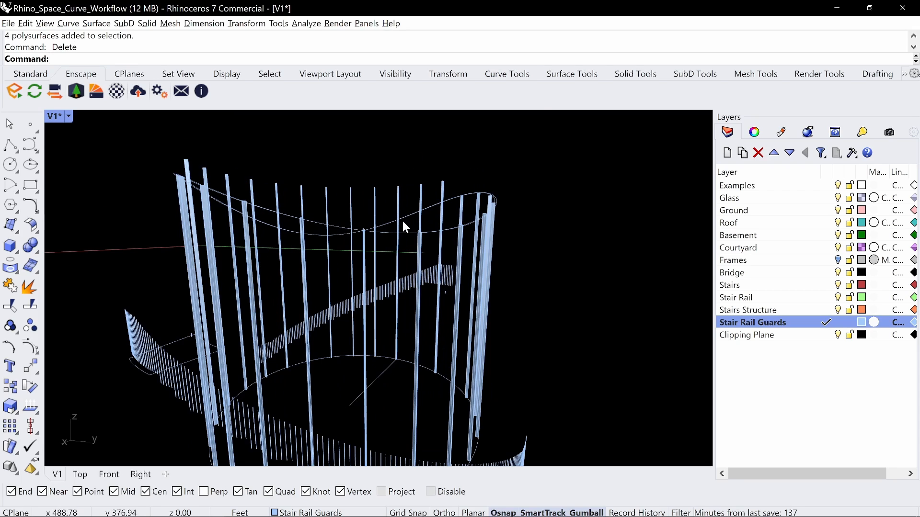
- Delete the closed rim curves and more of the cut-off fin tips above the courtyard rim
{"action": "left_click", "coordinate": [388, 232]}
{"action": "left_click", "coordinate": [421, 250]}
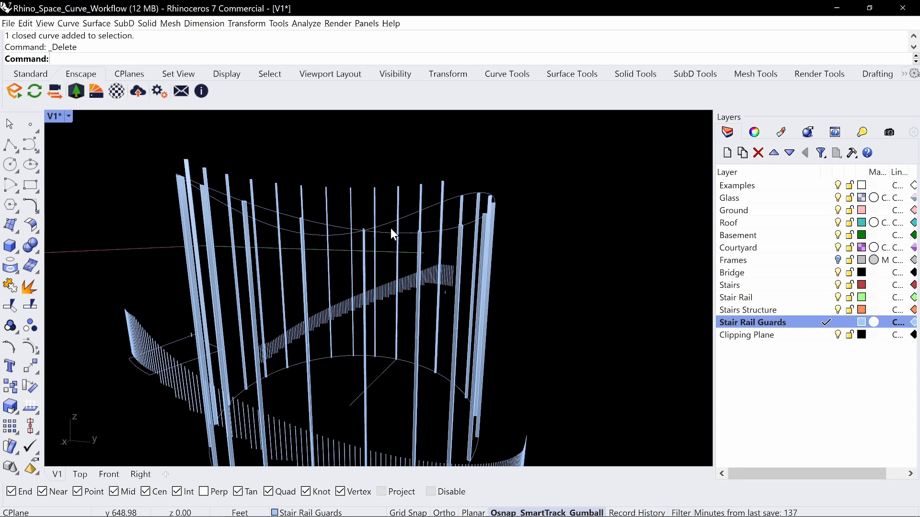
{"action": "key", "text": "Delete"}
{"action": "left_click_drag", "start_coordinate": [485, 173], "coordinate": [225, 183]}
{"action": "key", "text": "Delete"}
{"action": "left_click_drag", "start_coordinate": [229, 144], "coordinate": [174, 168]}
{"action": "key", "text": "Delete"}
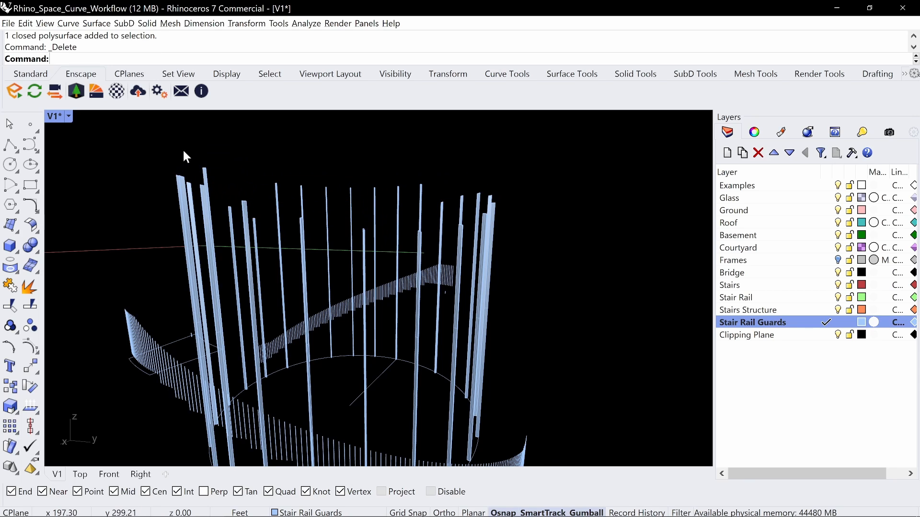
- Delete the remaining cut-off fin tips on the other side of the courtyard ring
{"action": "right_click_drag", "start_coordinate": [183, 149], "coordinate": [293, 151]}
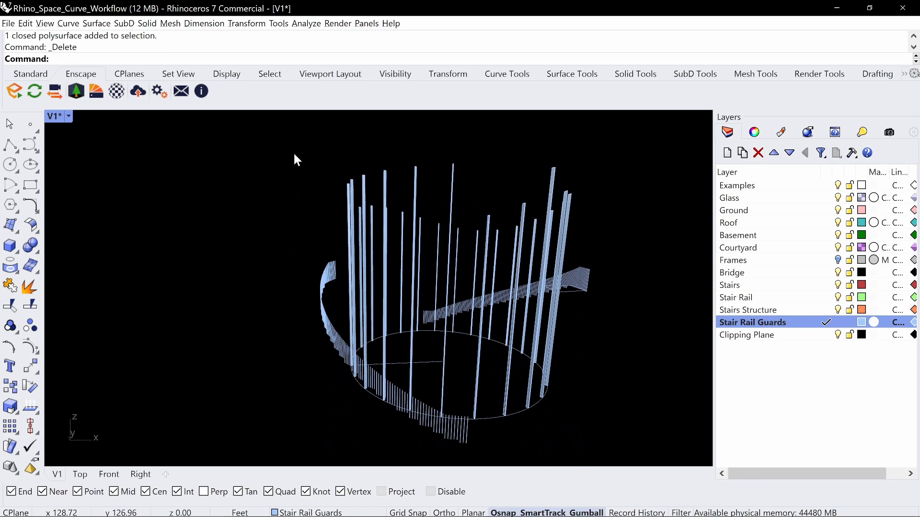
{"action": "left_click_drag", "start_coordinate": [565, 164], "coordinate": [307, 182]}
{"action": "key", "text": "Delete"}
{"action": "right_click_drag", "start_coordinate": [307, 182], "coordinate": [355, 190]}
{"action": "left_click_drag", "start_coordinate": [355, 190], "coordinate": [324, 181]}
{"action": "key", "text": "Delete"}
- Unisolate the hidden building objects and turn on the Frames layer
{"action": "right_click_drag", "start_coordinate": [323, 181], "coordinate": [268, 206]}
{"action": "scroll", "coordinate": [301, 169], "scroll_direction": "down", "scroll_amount": 3}
{"action": "key", "text": "Return"}
{"action": "left_click", "coordinate": [836, 261]}
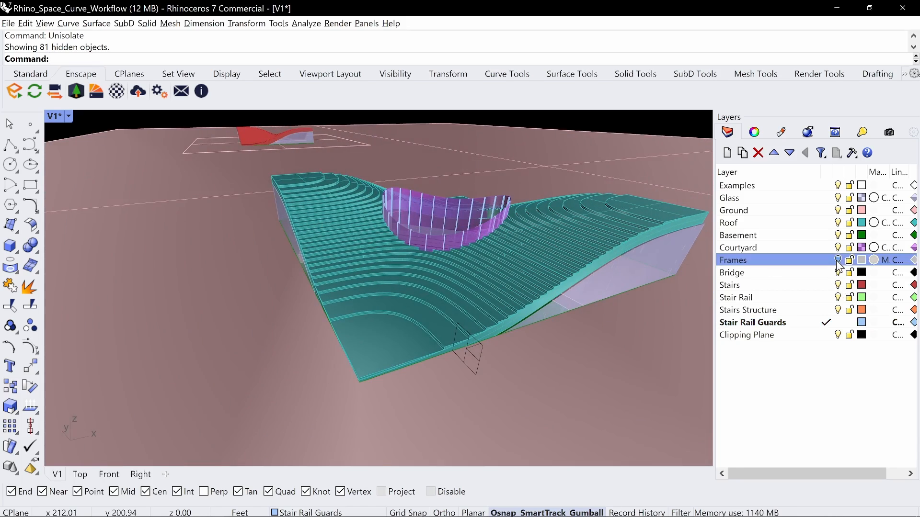
- Examine the trimmed courtyard fins from above the roof and from inside the building by the stairs
{"action": "scroll", "coordinate": [432, 244], "scroll_direction": "up", "scroll_amount": 5}
{"action": "right_click_drag", "start_coordinate": [473, 232], "coordinate": [481, 225]}
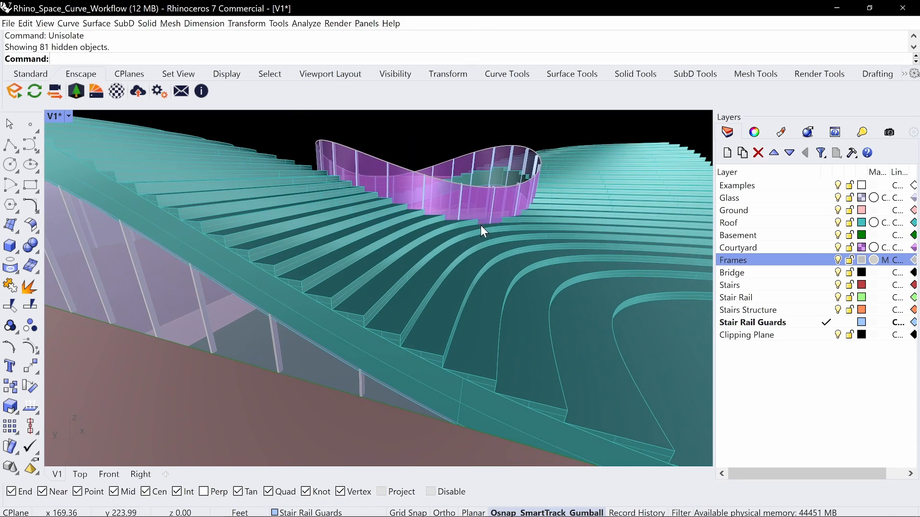
{"action": "scroll", "coordinate": [357, 204], "scroll_direction": "up", "scroll_amount": 6}
{"action": "right_click_drag", "start_coordinate": [356, 205], "coordinate": [517, 226]}
{"action": "right_click", "coordinate": [517, 227]}
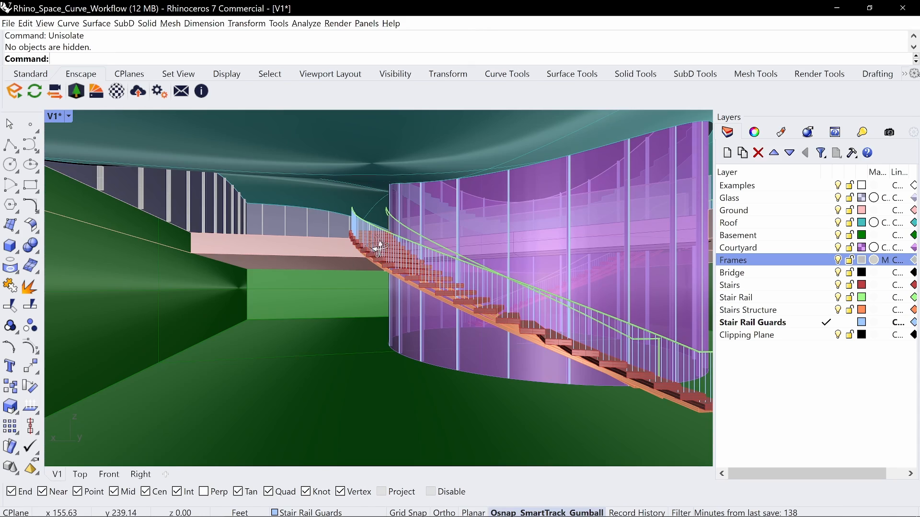
{"action": "scroll", "coordinate": [376, 243], "scroll_direction": "down", "scroll_amount": 6}
{"action": "right_click_drag", "start_coordinate": [421, 257], "coordinate": [452, 243]}
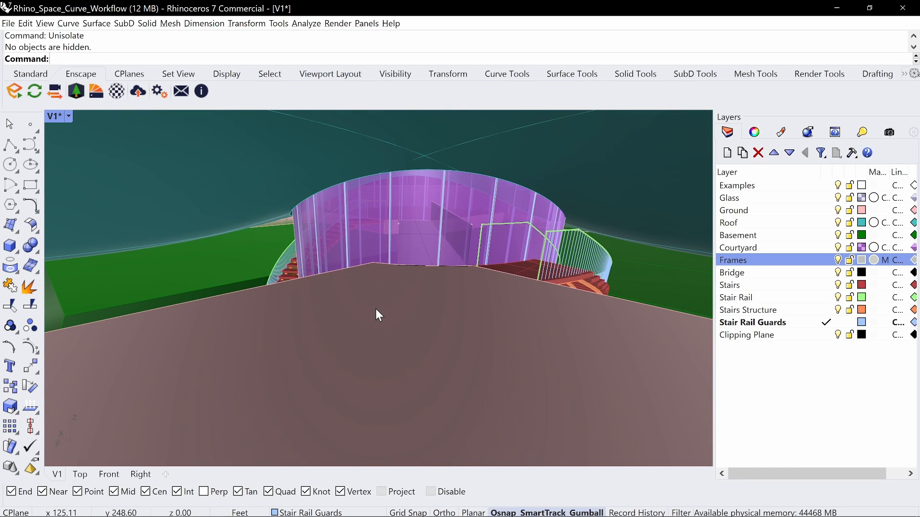
- Duplicate the face borders of the ground floor slab with DupFaceBorder
{"action": "key", "text": "Escape"}
{"action": "type", "text": "Dupg"}
{"action": "key", "text": "Return"}
{"action": "type", "text": "Duypf"}
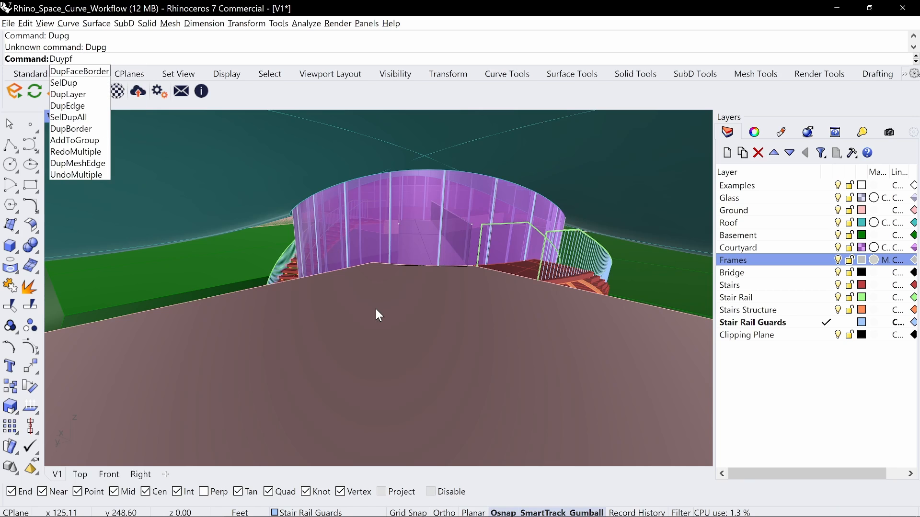
{"action": "key", "text": "Return"}
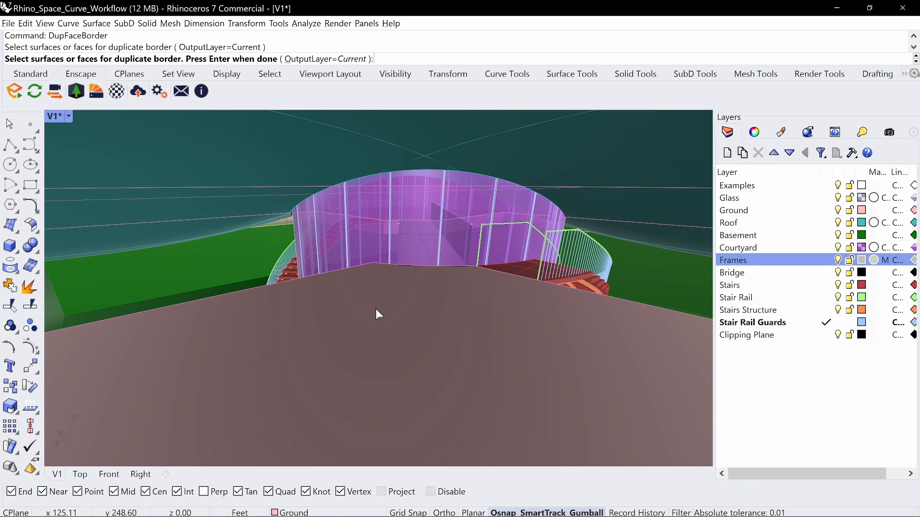
{"action": "mouse_move", "coordinate": [347, 298]}
{"action": "right_mouse_down"}
{"action": "mouse_move", "coordinate": [396, 287]}
{"action": "mouse_move", "coordinate": [346, 288]}
{"action": "right_mouse_up"}
{"action": "key", "text": "Return"}
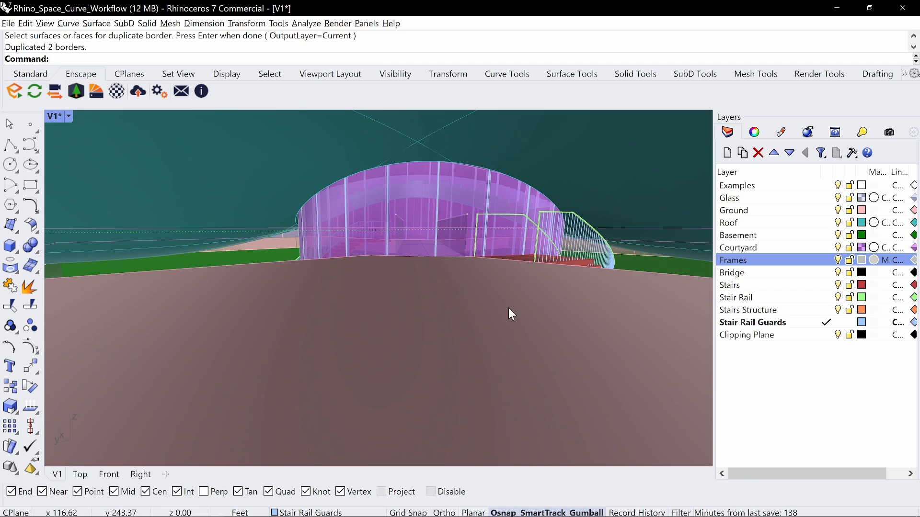
- Select the duplicated border curve along the floor opening and raise it to the height of the stair handrail
{"action": "right_click_drag", "start_coordinate": [578, 279], "coordinate": [500, 258]}
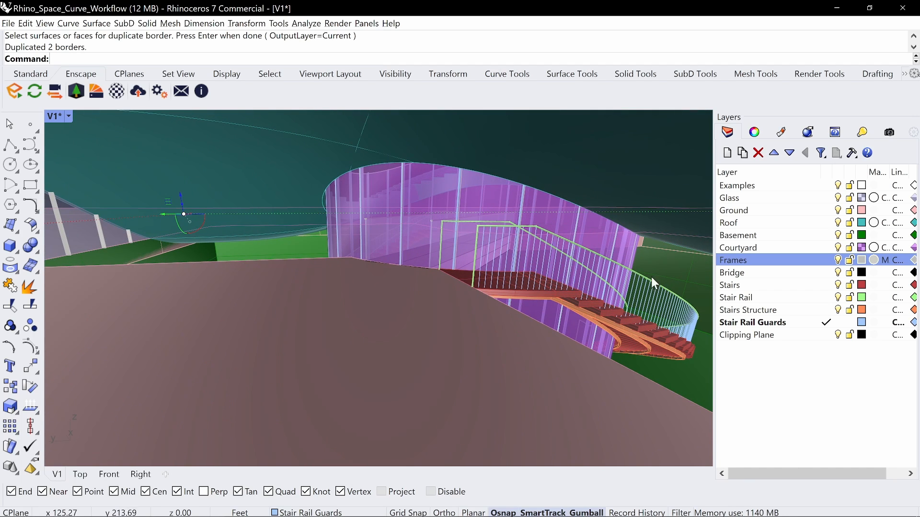
{"action": "right_click_drag", "start_coordinate": [466, 273], "coordinate": [525, 318]}
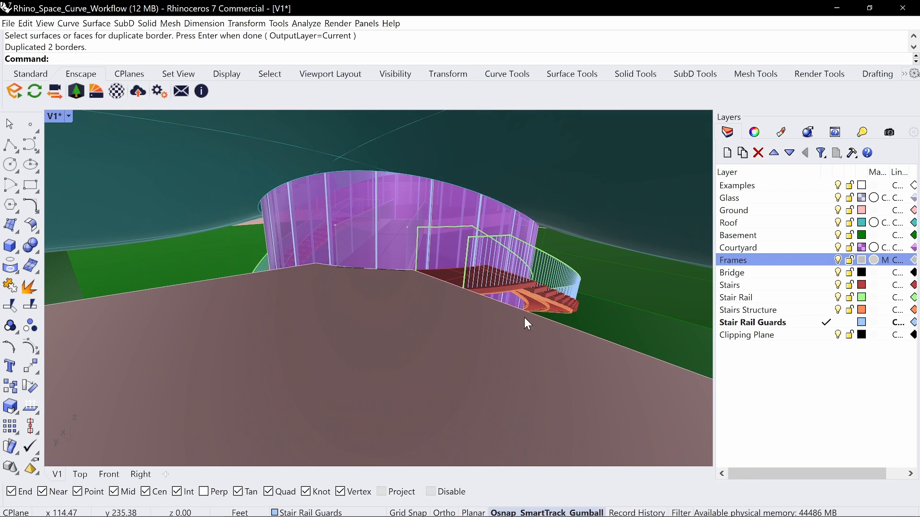
{"action": "left_click", "coordinate": [530, 310]}
{"action": "right_click_drag", "start_coordinate": [522, 244], "coordinate": [540, 248]}
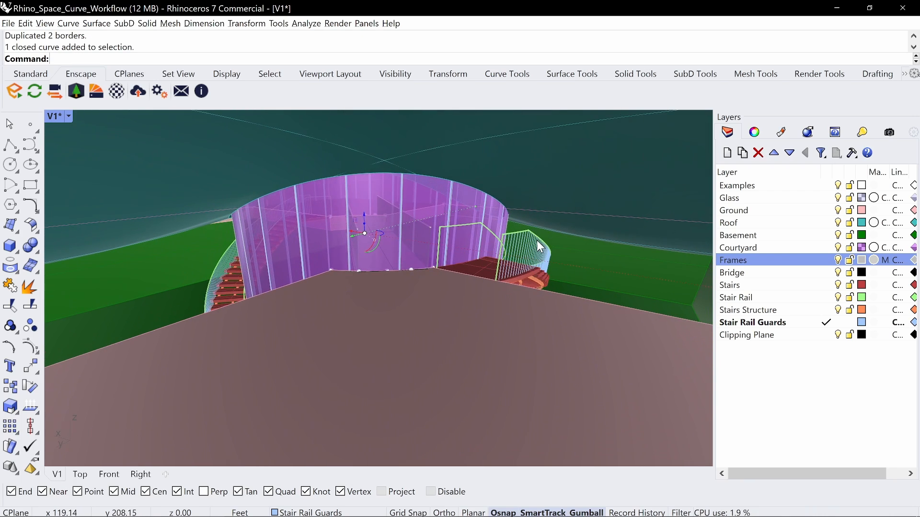
{"action": "left_click_drag", "start_coordinate": [363, 215], "coordinate": [498, 238]}
{"action": "right_click_drag", "start_coordinate": [439, 252], "coordinate": [496, 254]}
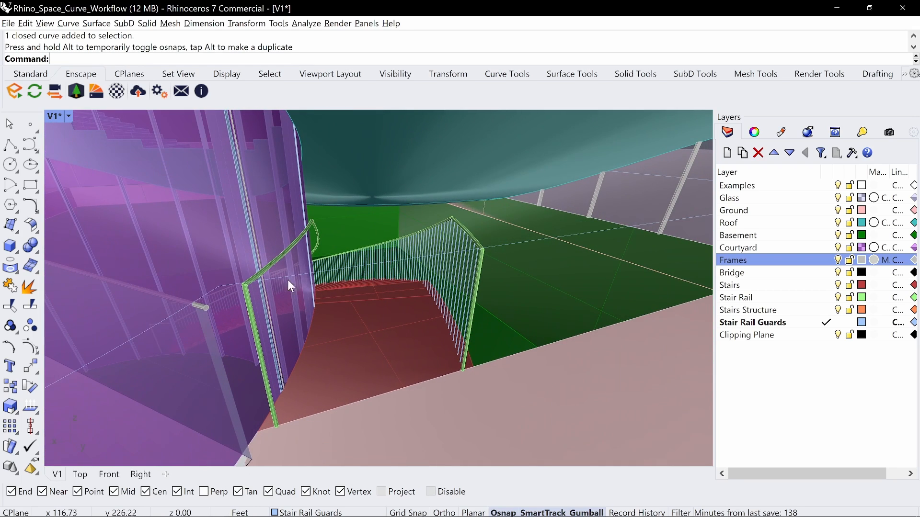
- Trim the raised border curve with the stair rail, removing the portion across the stair landing
{"action": "type", "text": "trim"}
{"action": "key", "text": "Return"}
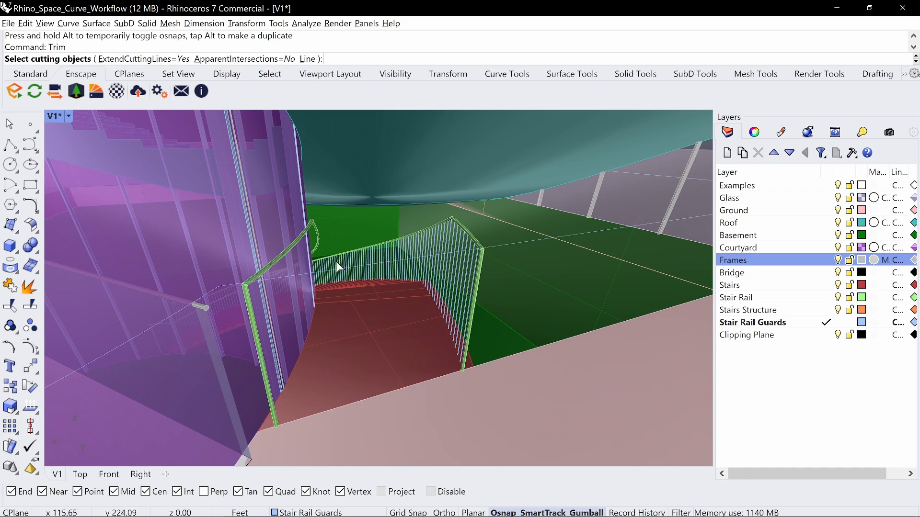
{"action": "left_click", "coordinate": [483, 267]}
{"action": "key", "text": "Return"}
{"action": "left_click", "coordinate": [462, 251]}
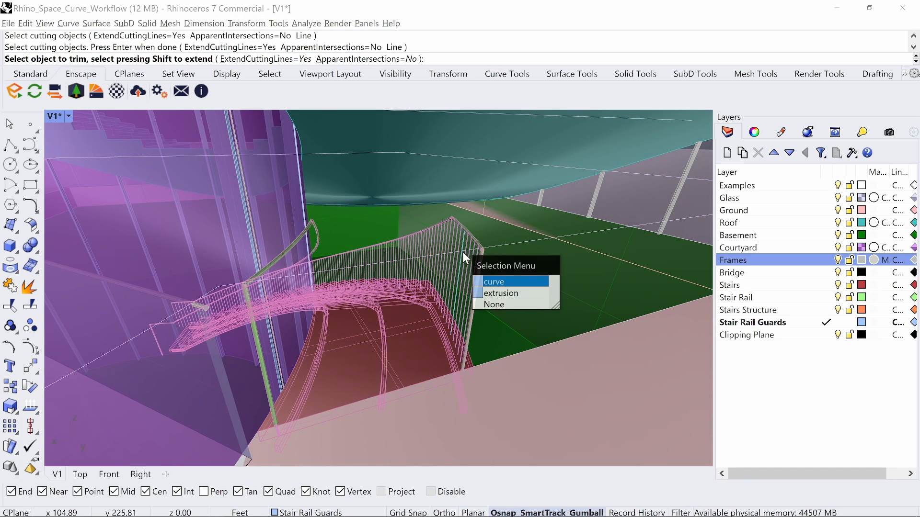
{"action": "key", "text": "Return"}
{"action": "key", "text": "Return"}
- Trim the raised border curve with the glass facade, removing the part that extends outside the building
{"action": "right_click_drag", "start_coordinate": [496, 252], "coordinate": [593, 239]}
{"action": "key", "text": "Return"}
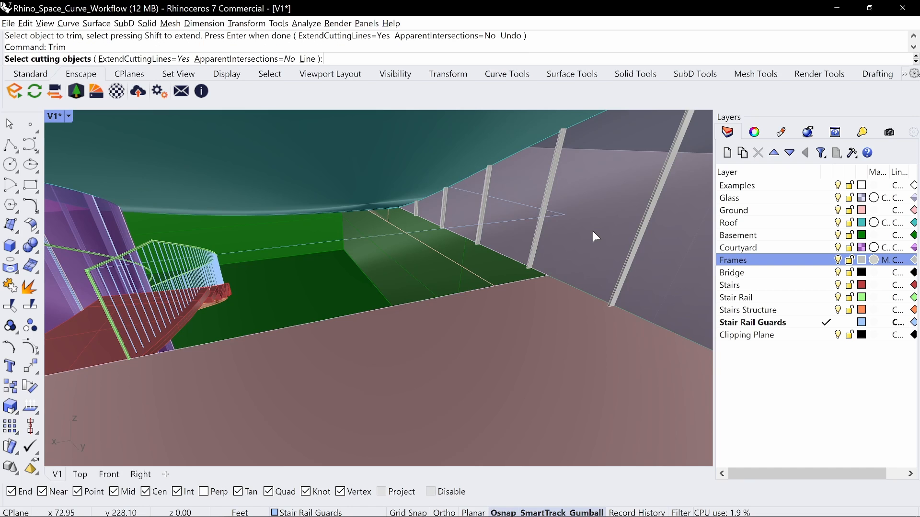
{"action": "left_click", "coordinate": [602, 244]}
{"action": "key", "text": "Return"}
{"action": "right_click_drag", "start_coordinate": [618, 220], "coordinate": [407, 245]}
{"action": "scroll", "coordinate": [410, 252], "scroll_direction": "up", "scroll_amount": 5}
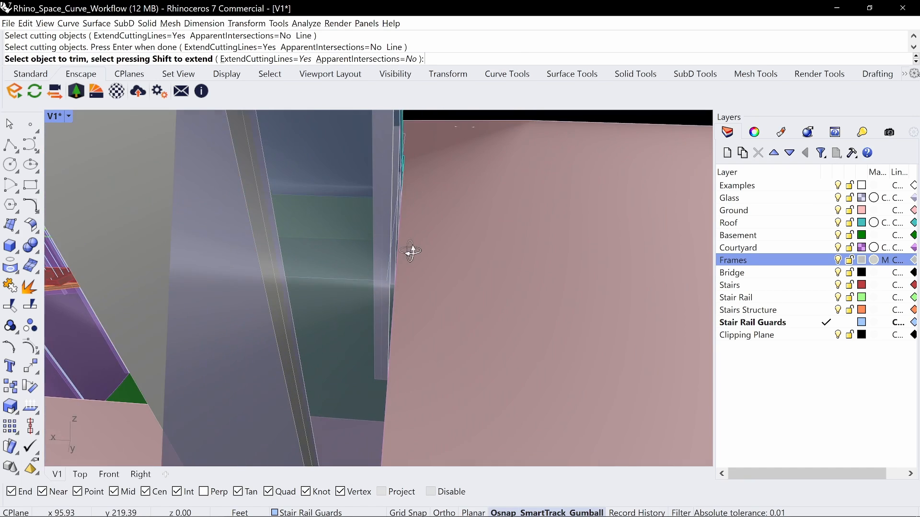
{"action": "left_click", "coordinate": [387, 335]}
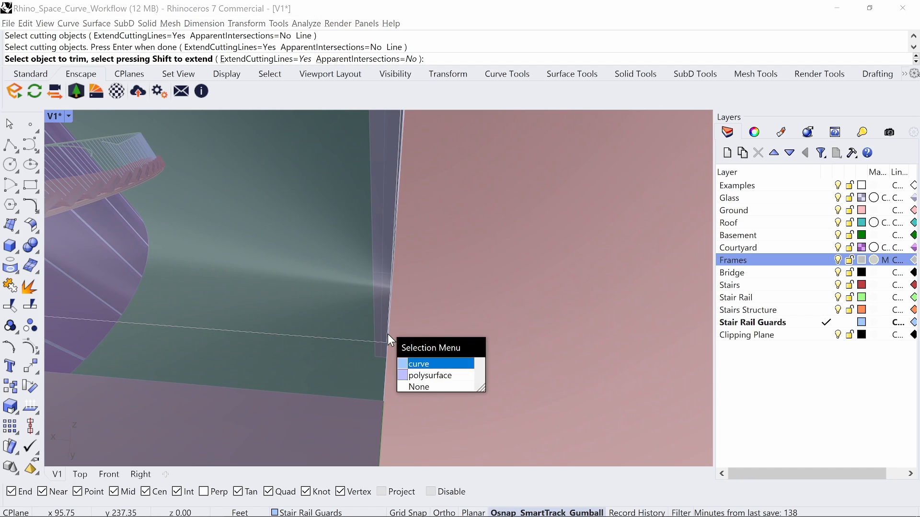
{"action": "key", "text": "Return"}
{"action": "right_click_drag", "start_coordinate": [403, 312], "coordinate": [443, 287]}
{"action": "key", "text": "Return"}
{"action": "scroll", "coordinate": [413, 292], "scroll_direction": "down", "scroll_amount": 5}
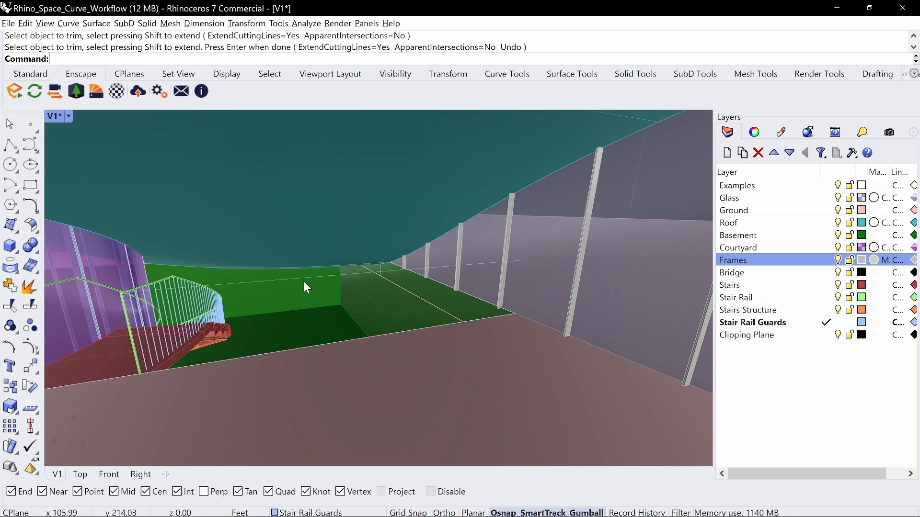
- Divide the trimmed rail curve into 50 segments and extrude the division points down to the floor edge as vertical lines
{"action": "left_click", "coordinate": [303, 280]}
{"action": "key", "text": "Return"}
{"action": "right_click_drag", "start_coordinate": [304, 280], "coordinate": [312, 276], "text": "shift"}
{"action": "right_click_drag", "start_coordinate": [484, 262], "coordinate": [524, 277]}
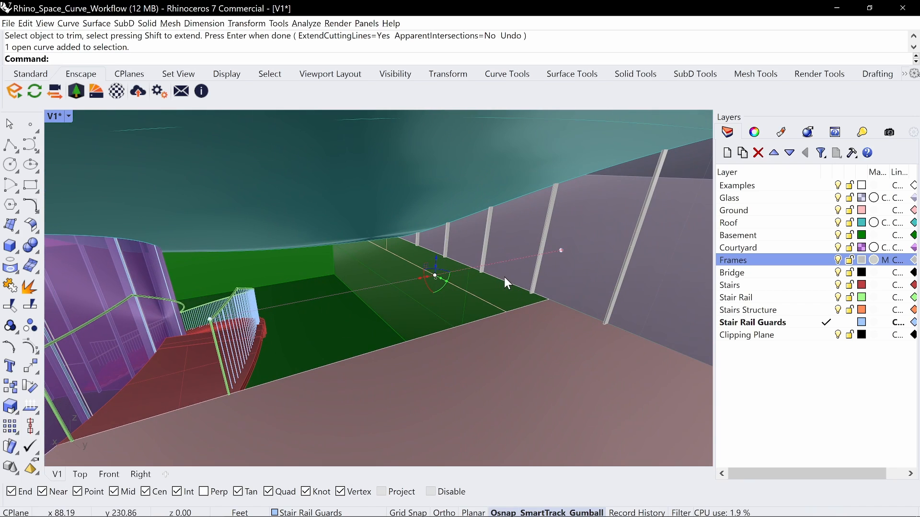
{"action": "type", "text": "Divide"}
{"action": "key", "text": "Return"}
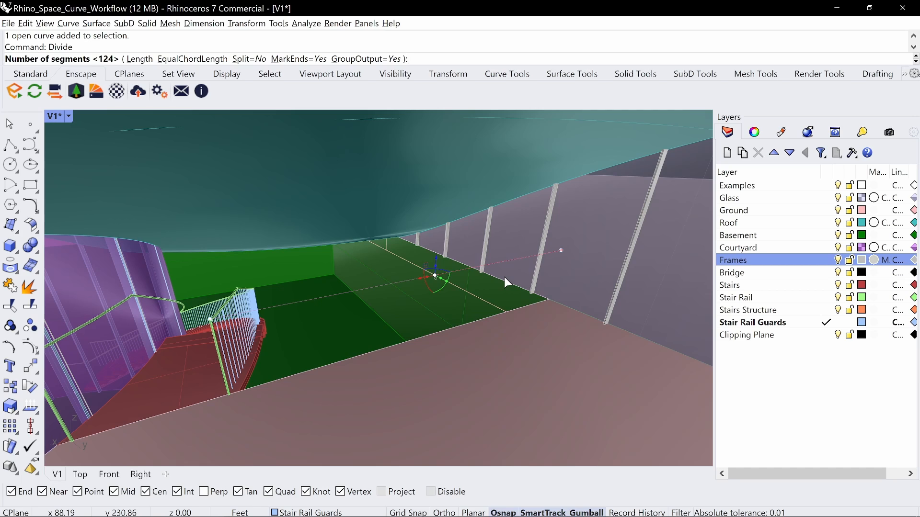
{"action": "type", "text": "50"}
{"action": "key", "text": "Return"}
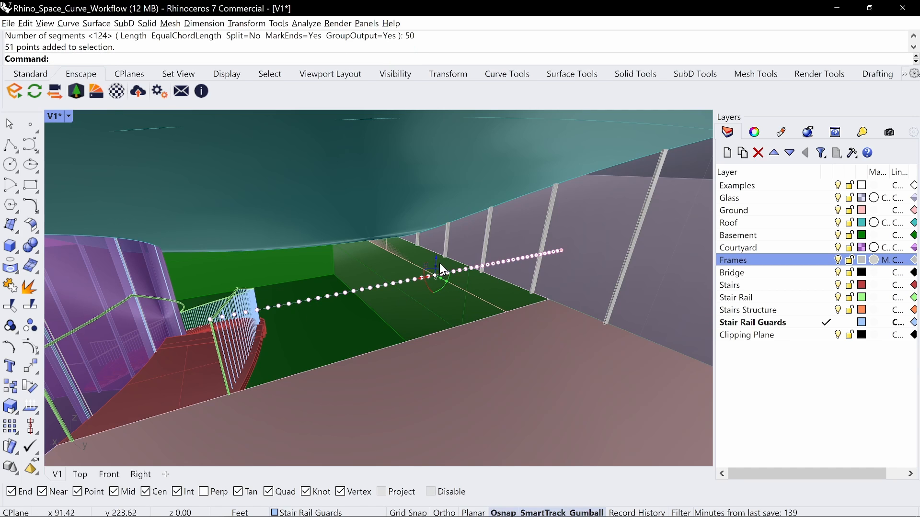
{"action": "left_click_drag", "start_coordinate": [439, 263], "coordinate": [408, 342]}
{"action": "key", "text": "Escape"}
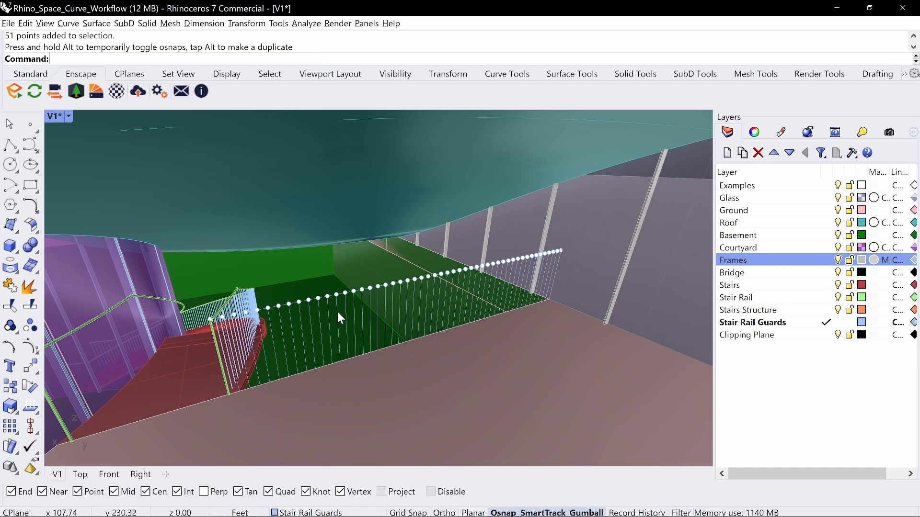
- Pipe the horizontal rail curve along the floor edge with a 1" diameter
{"action": "scroll", "coordinate": [306, 304], "scroll_direction": "up", "scroll_amount": 3}
{"action": "left_click", "coordinate": [297, 308]}
{"action": "type", "text": "pipe"}
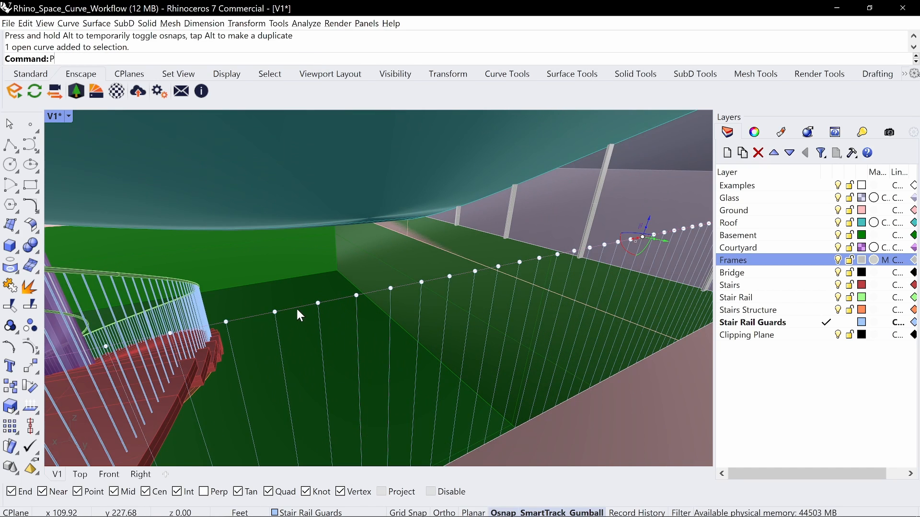
{"action": "key", "text": "Return"}
{"action": "type", "text": "d"}
{"action": "key", "text": "Return"}
{"action": "type", "text": "1"}
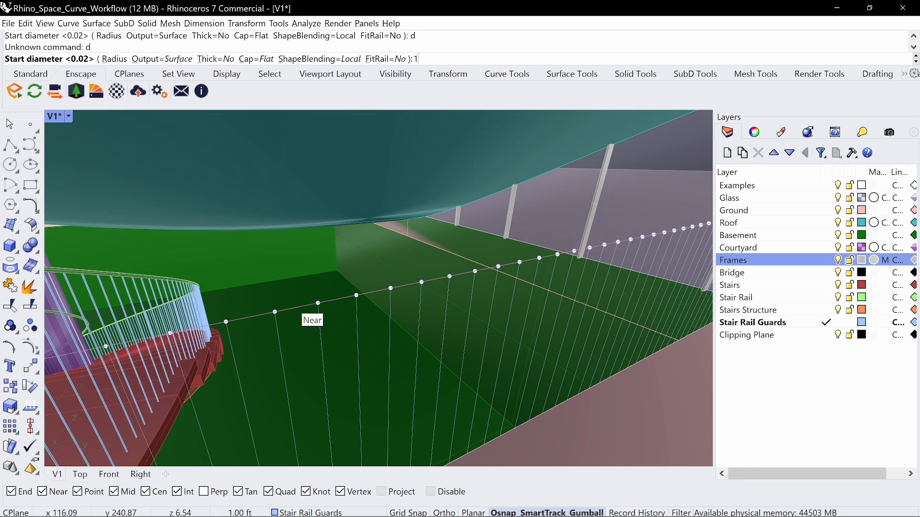
{"action": "type", "text": "\""}
{"action": "key", "text": "Return"}
{"action": "key", "text": "Return"}
{"action": "key", "text": "Return"}
{"action": "key", "text": "Return"}
{"action": "key", "text": "Escape"}
- Set view V1 to the Rendered display mode, then select all points and hide them
{"action": "scroll", "coordinate": [345, 281], "scroll_direction": "down", "scroll_amount": 5}
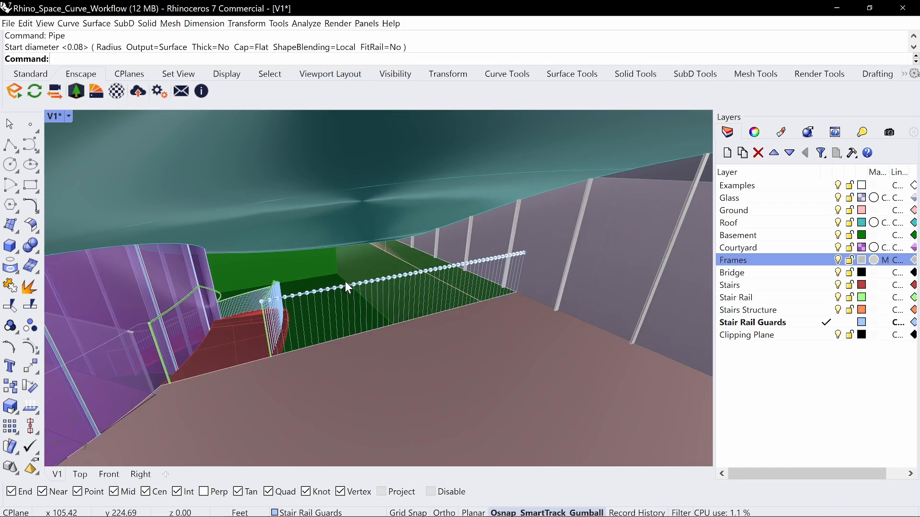
{"action": "right_click_drag", "start_coordinate": [347, 286], "coordinate": [387, 242]}
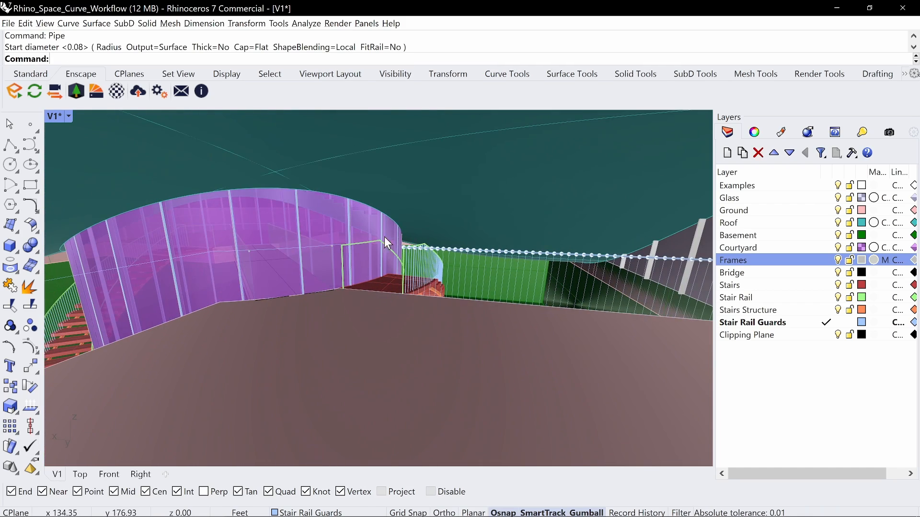
{"action": "left_click", "coordinate": [67, 117]}
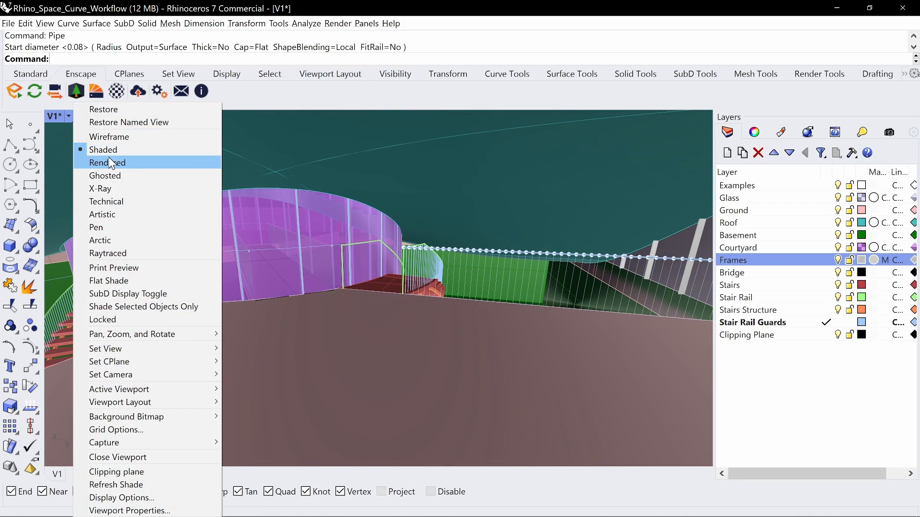
{"action": "left_click", "coordinate": [109, 157]}
{"action": "right_click_drag", "start_coordinate": [563, 281], "coordinate": [586, 282]}
{"action": "type", "text": "SelPt"}
{"action": "key", "text": "Return"}
{"action": "type", "text": "Hide"}
{"action": "key", "text": "Return"}
{"action": "scroll", "coordinate": [508, 289], "scroll_direction": "up", "scroll_amount": 4}
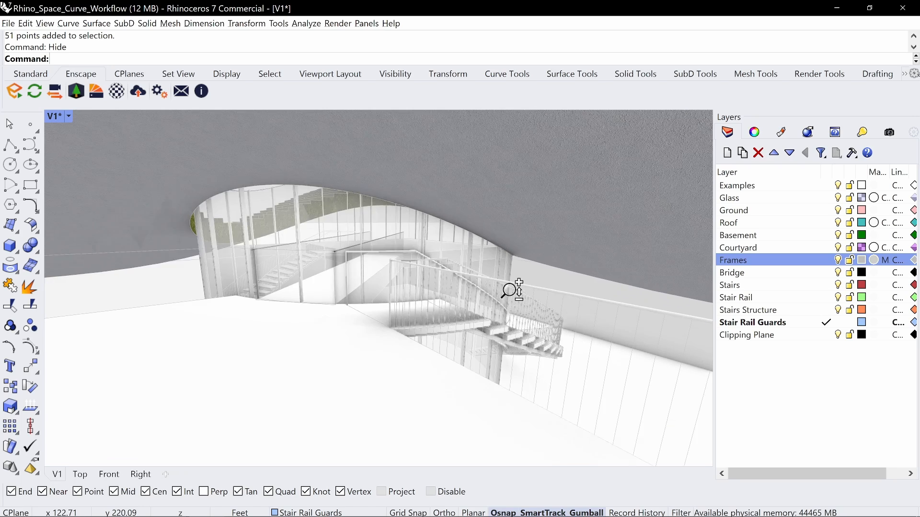
- Examine the rendered courtyard, spiral stairs and new guard rail from the upper floor and the basement
{"action": "scroll", "coordinate": [507, 287], "scroll_direction": "up", "scroll_amount": 1}
{"action": "right_click_drag", "start_coordinate": [368, 280], "coordinate": [416, 271]}
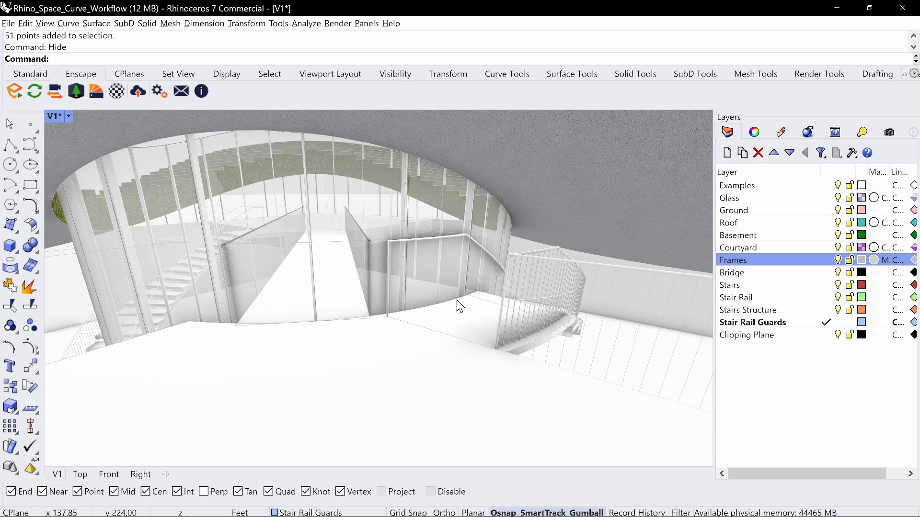
{"action": "right_click_drag", "start_coordinate": [569, 293], "coordinate": [416, 367]}
{"action": "scroll", "coordinate": [408, 290], "scroll_direction": "down", "scroll_amount": 10}
{"action": "scroll", "coordinate": [393, 310], "scroll_direction": "up", "scroll_amount": 10}
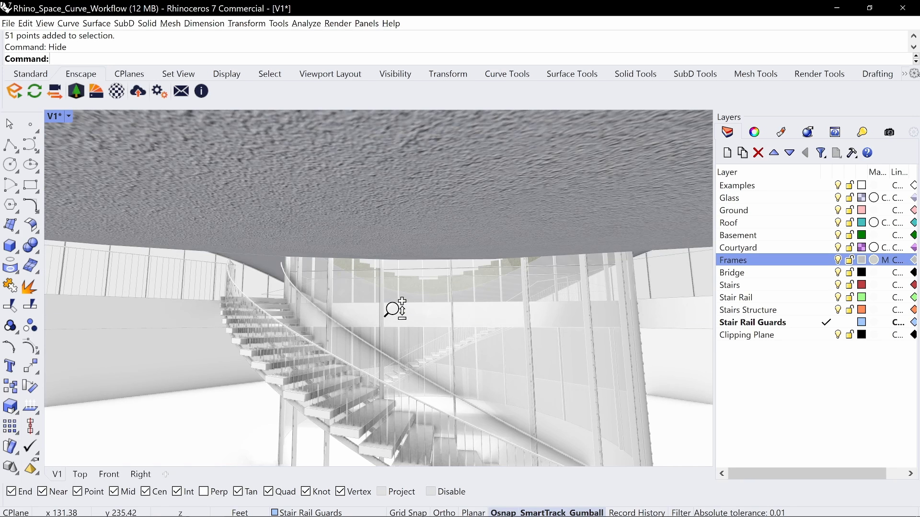
{"action": "scroll", "coordinate": [395, 310], "scroll_direction": "up", "scroll_amount": 2}
{"action": "right_click_drag", "start_coordinate": [396, 310], "coordinate": [468, 273], "text": "shift"}
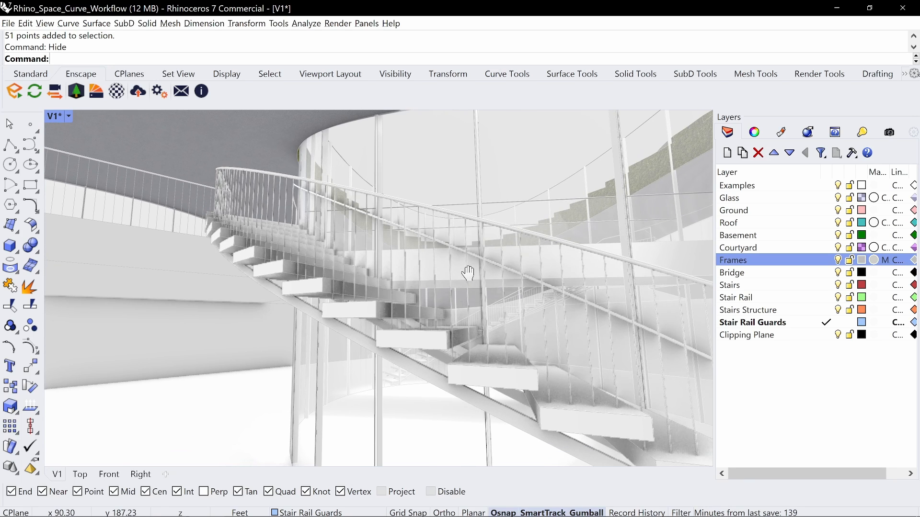
{"action": "scroll", "coordinate": [472, 278], "scroll_direction": "down", "scroll_amount": 3}
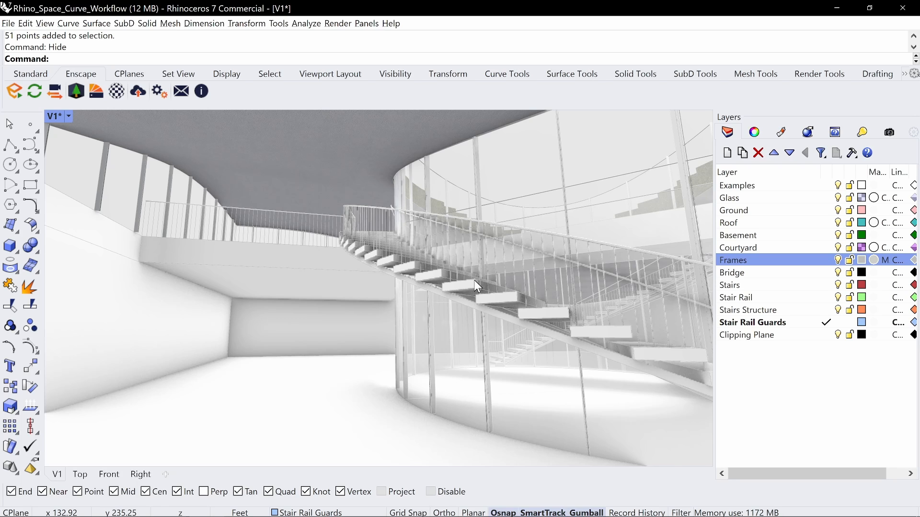
{"action": "scroll", "coordinate": [473, 279], "scroll_direction": "down", "scroll_amount": 5}
{"action": "right_click_drag", "start_coordinate": [474, 280], "coordinate": [391, 300], "text": "shift"}
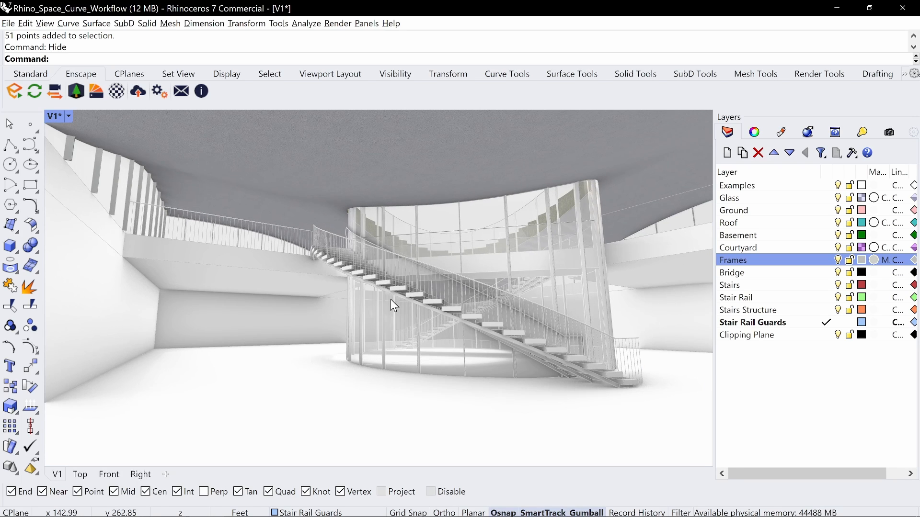